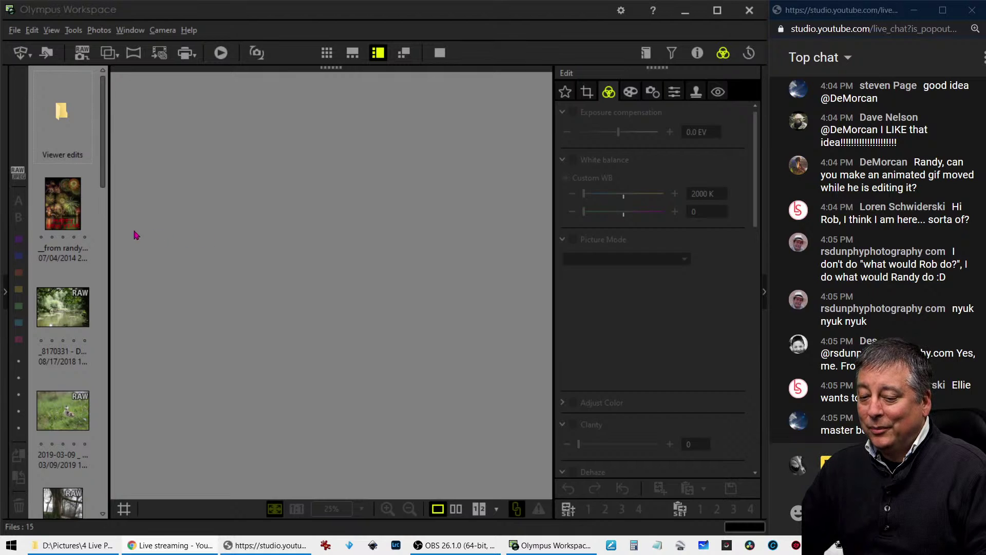
View the fireworks greeting image, then open the _8170331 pond RAW photo and check its floating plants at full size
click(70, 221)
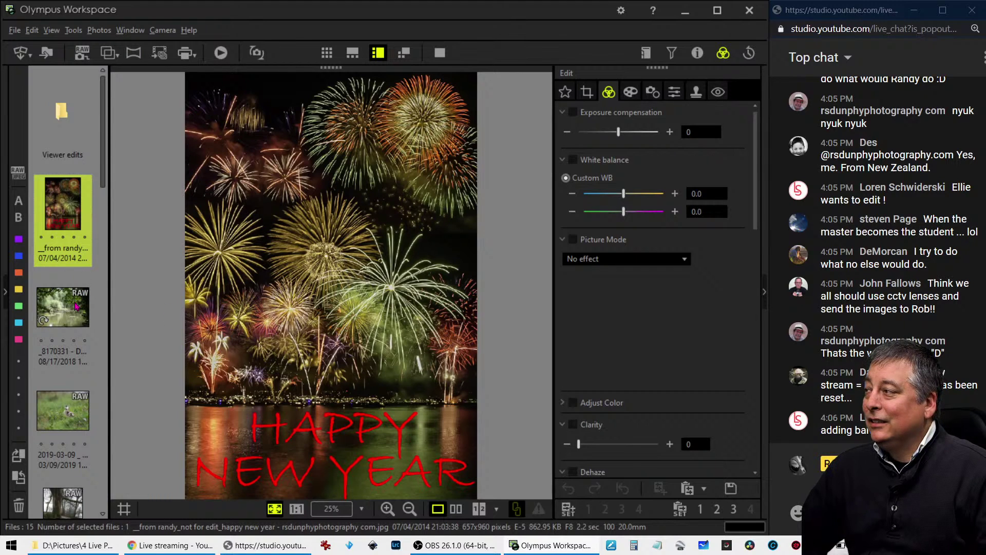
mouse_move(76, 306)
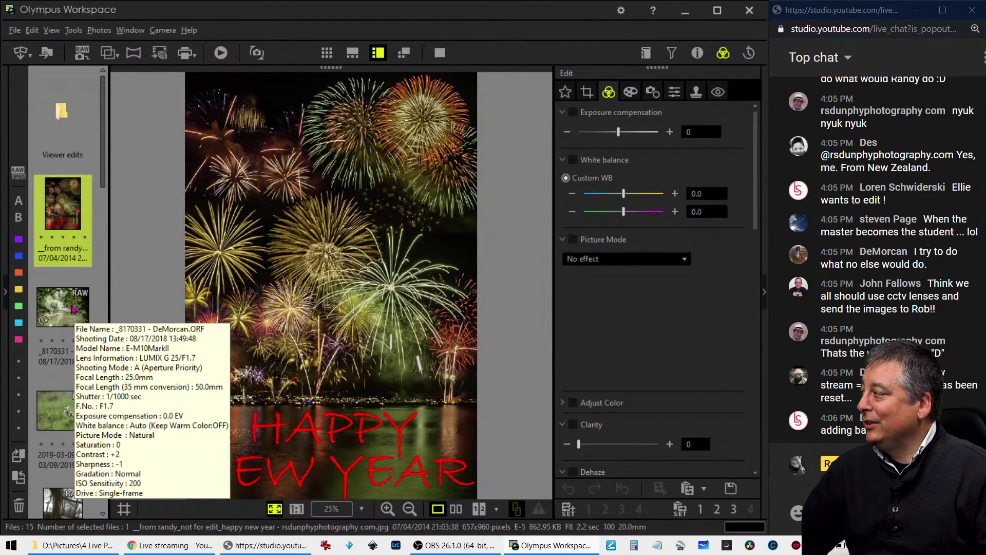
click(74, 308)
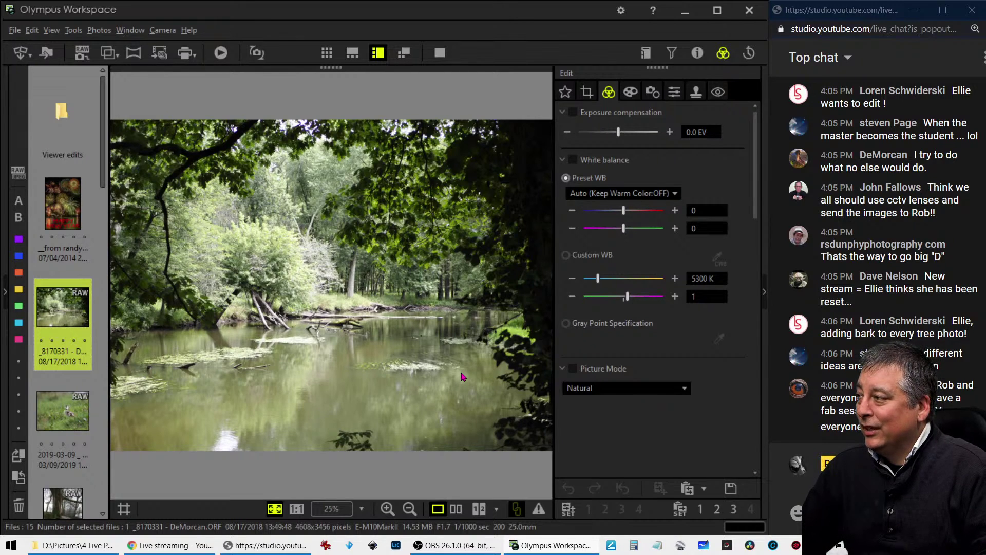
click(434, 372)
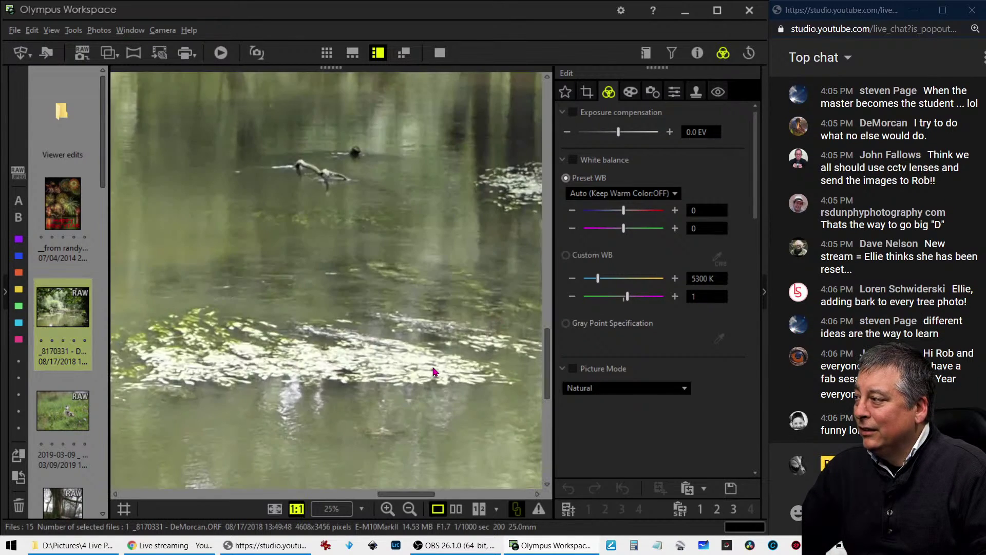
click(434, 372)
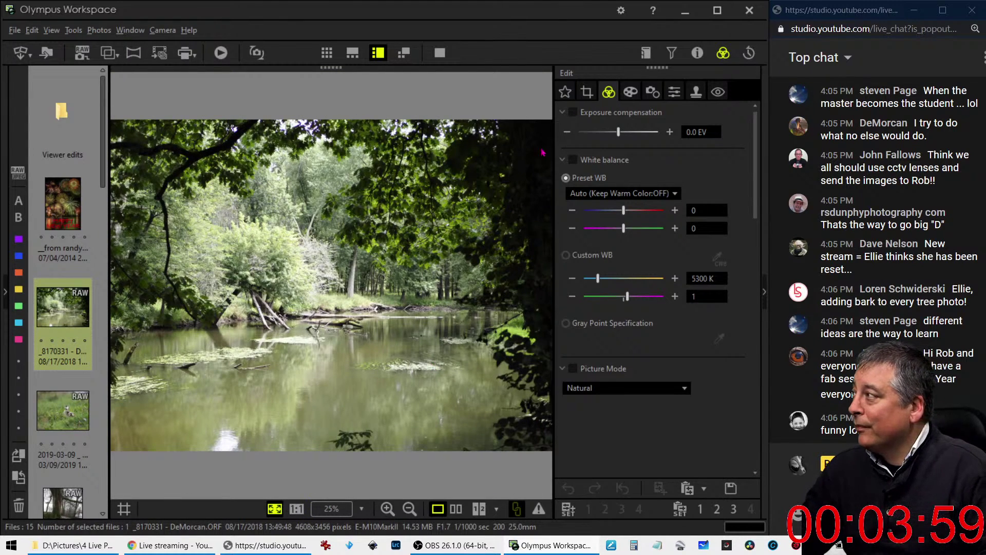
Review the pond photo's camera, lens and exposure details, and close the properties display
click(701, 61)
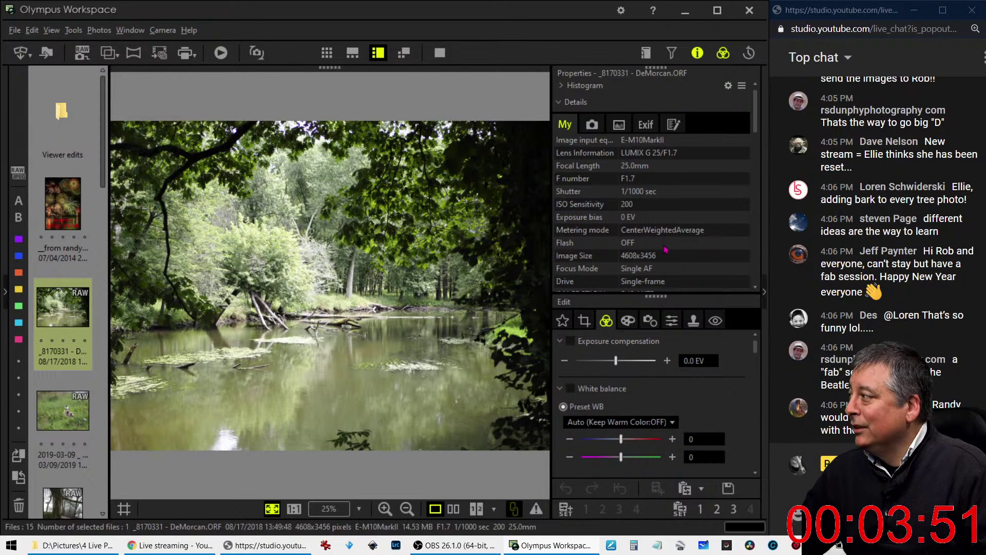
scroll(664, 245, down, 3)
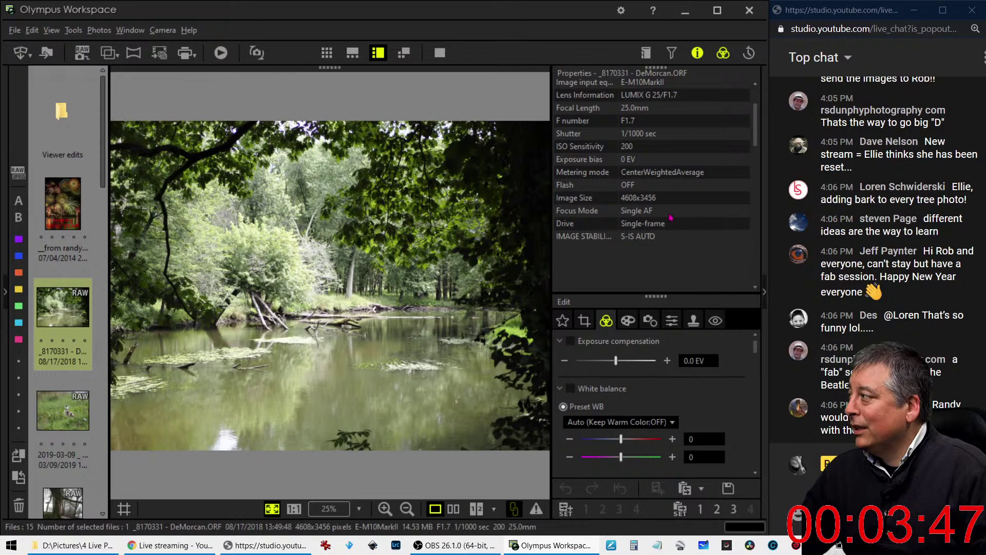
scroll(670, 217, up, 3)
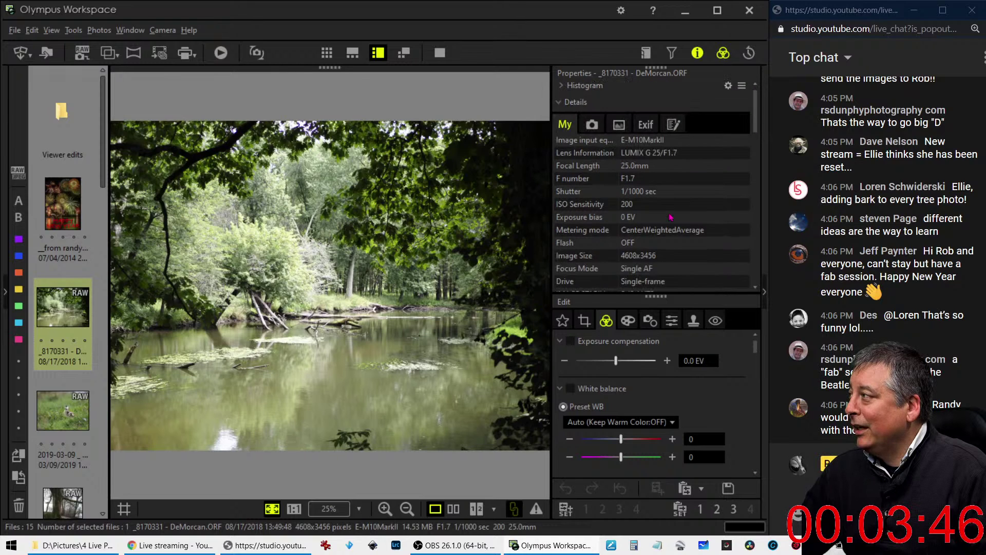
click(703, 58)
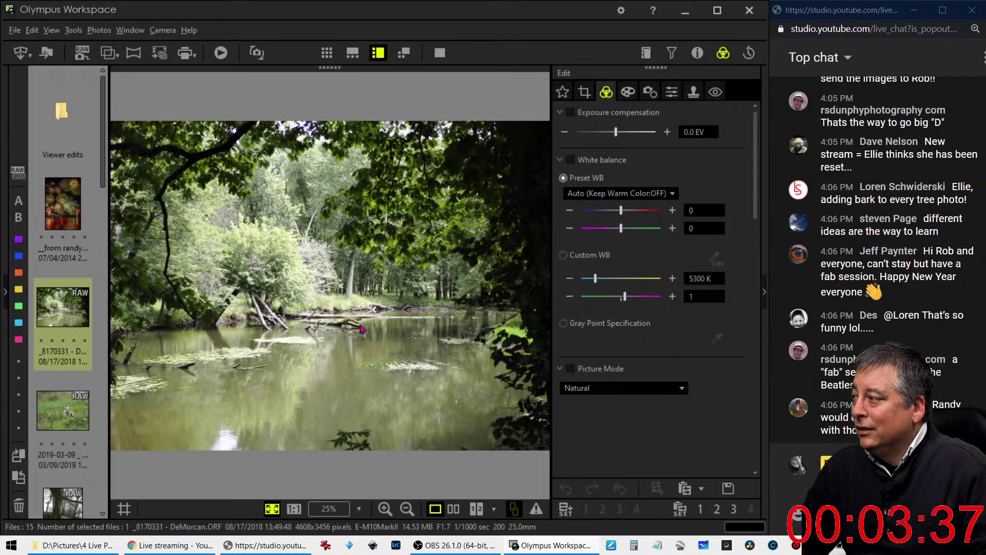
Examine the background trees, the lily pads and floating branches, and the foreground leaves of the pond photo at full size
click(372, 279)
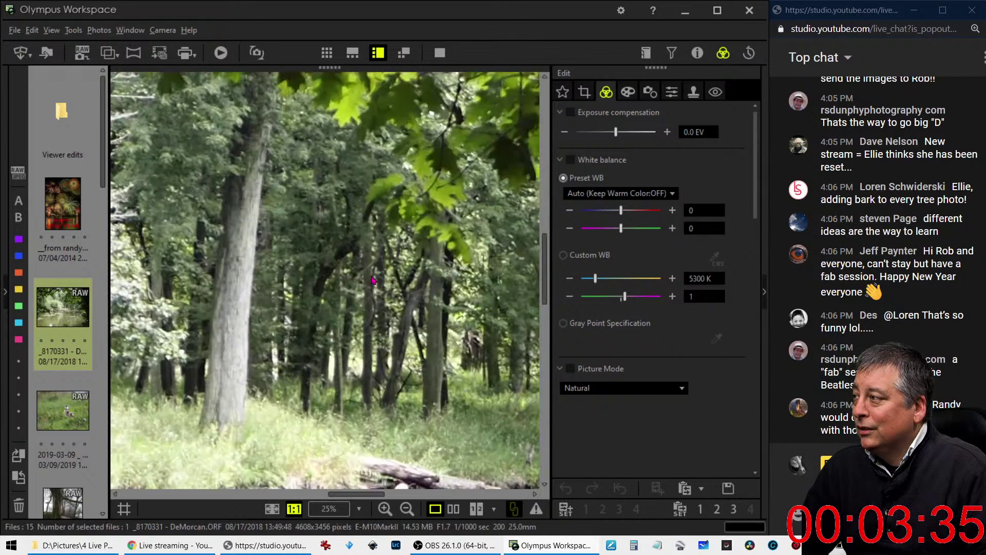
click(363, 329)
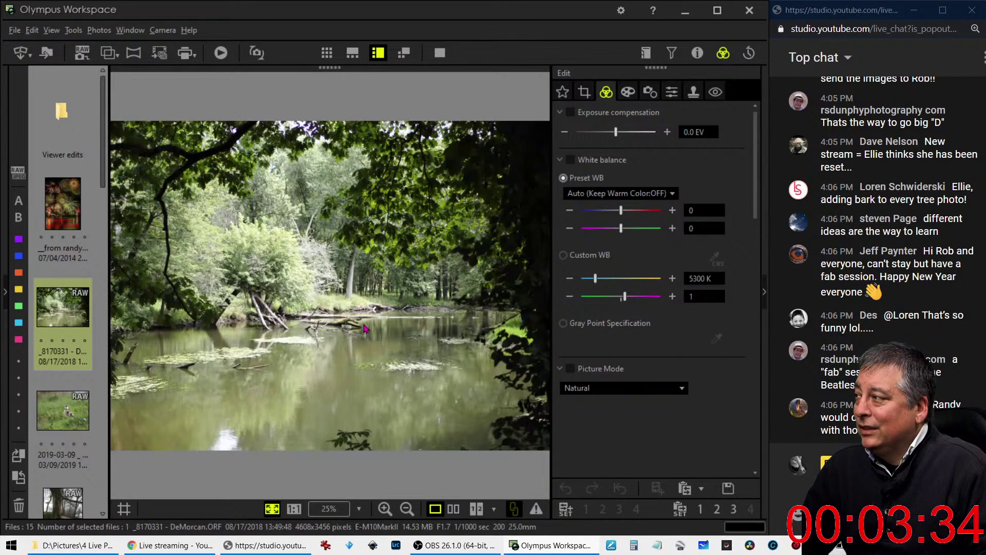
click(251, 358)
click(251, 358)
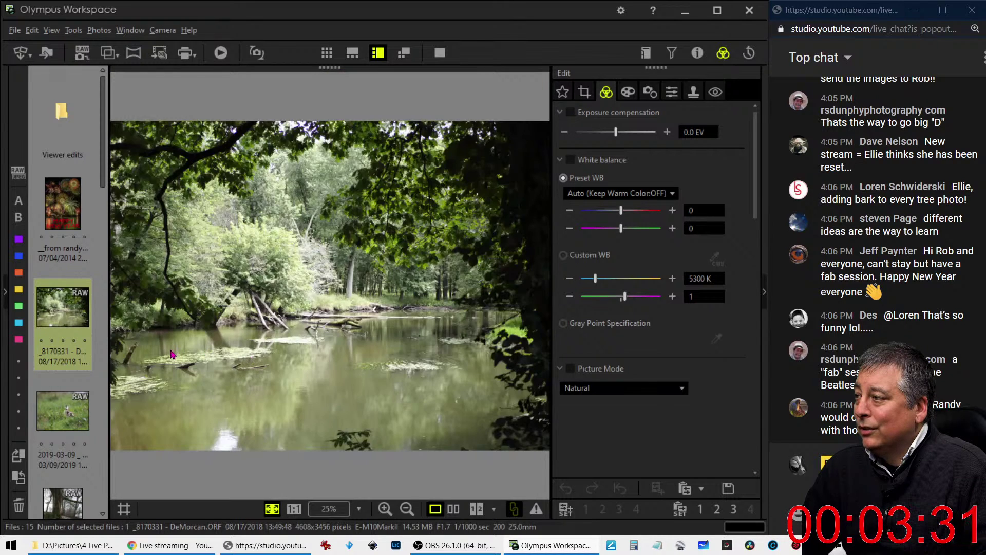
click(181, 374)
click(183, 375)
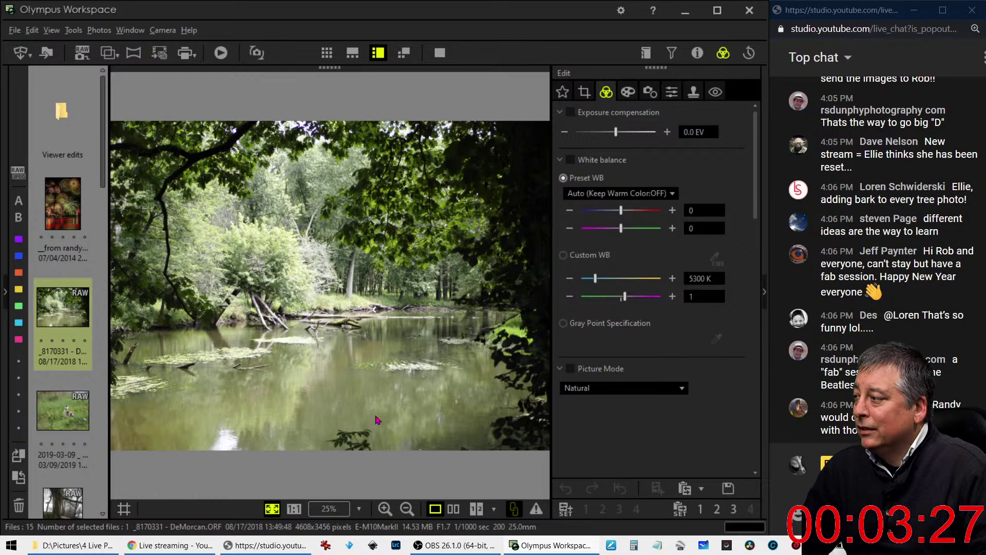
click(359, 442)
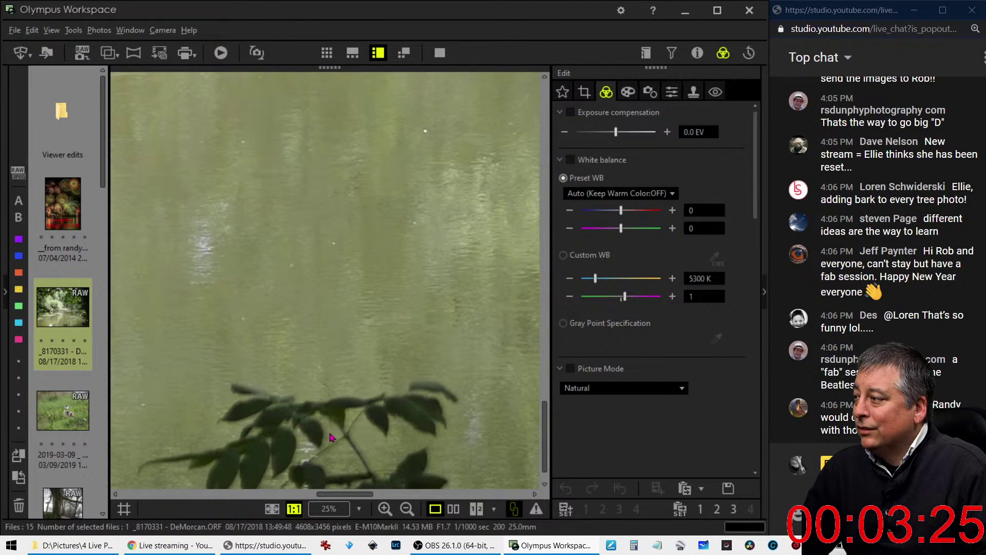
drag(421, 279, 381, 341)
click(381, 340)
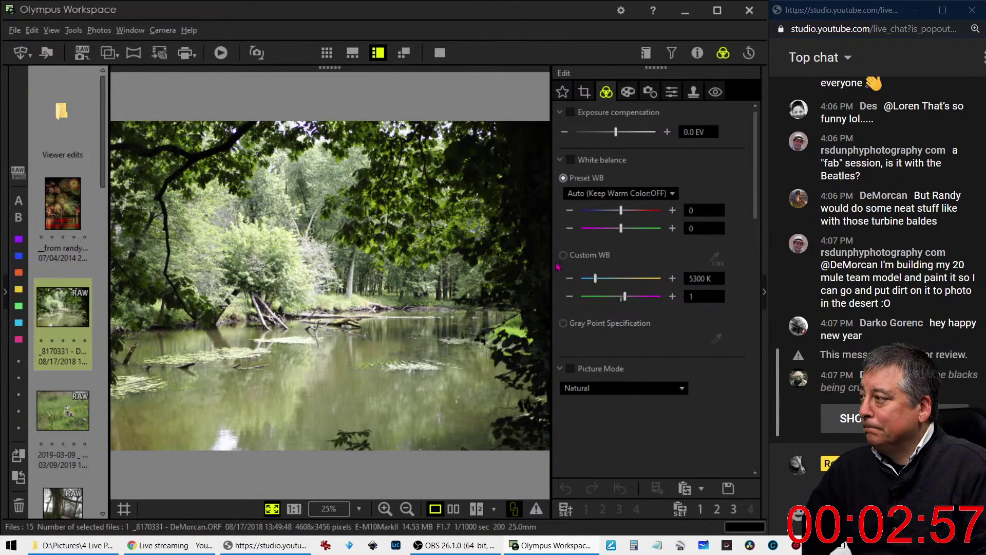
Recheck the shooting details and examine the leaning trunks and foliage on the far bank at full size
click(698, 55)
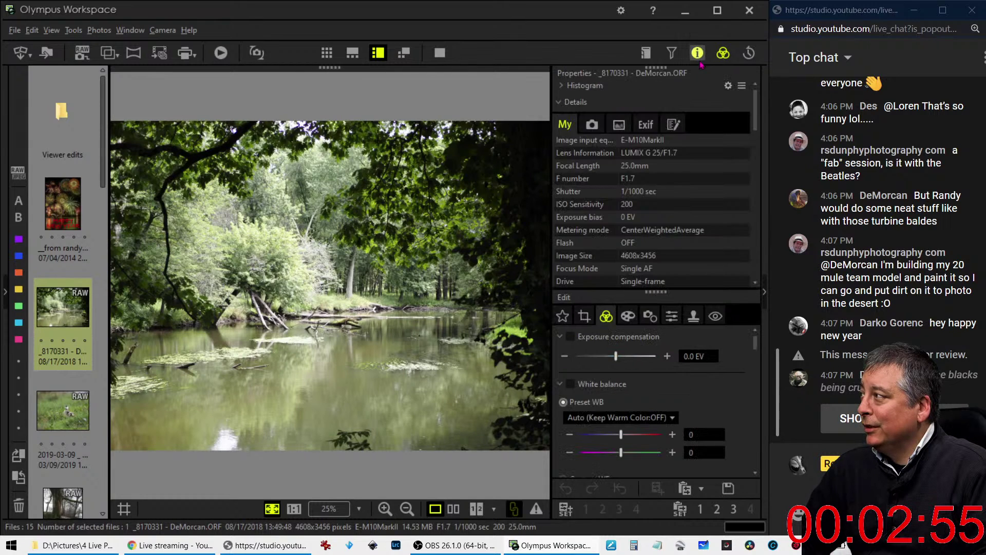
click(700, 60)
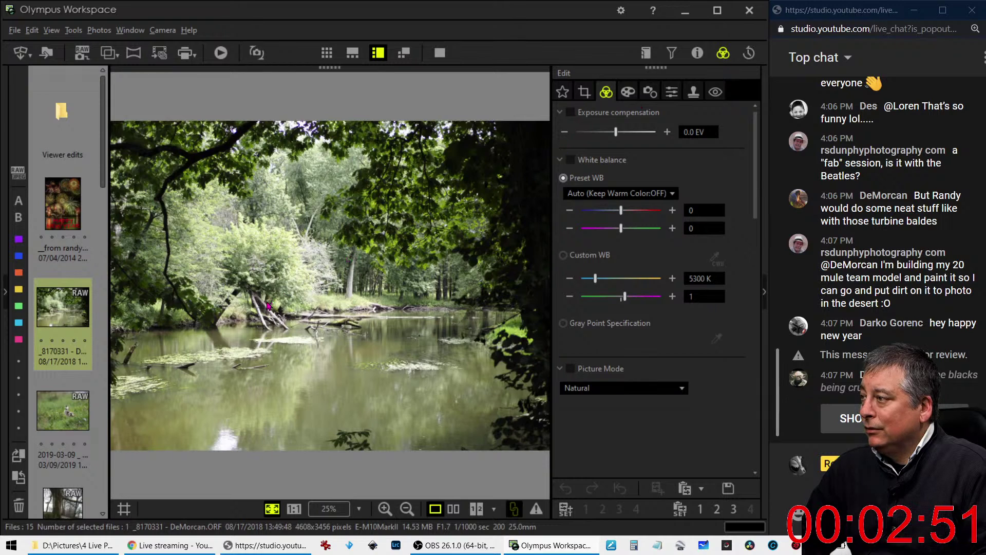
click(238, 311)
drag(238, 311, 365, 230)
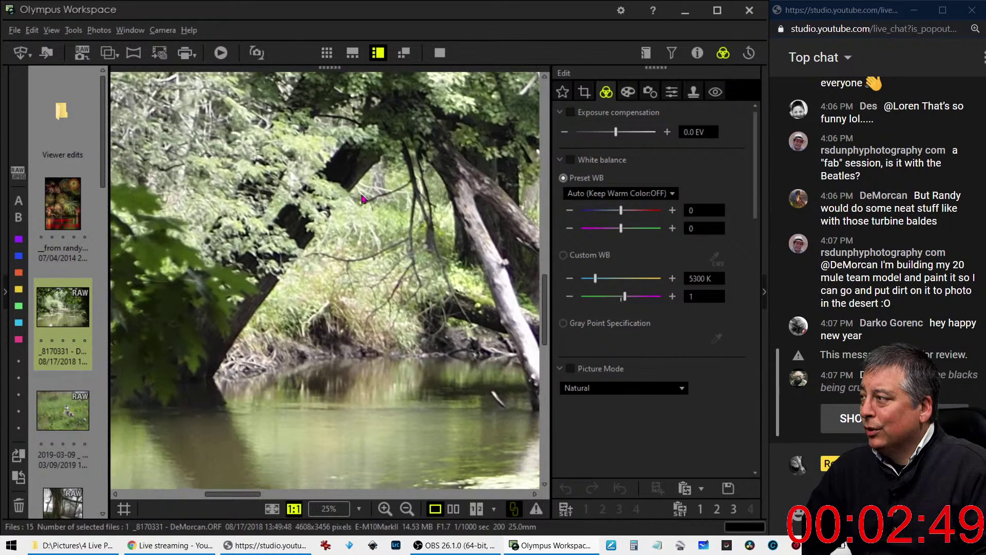
click(331, 252)
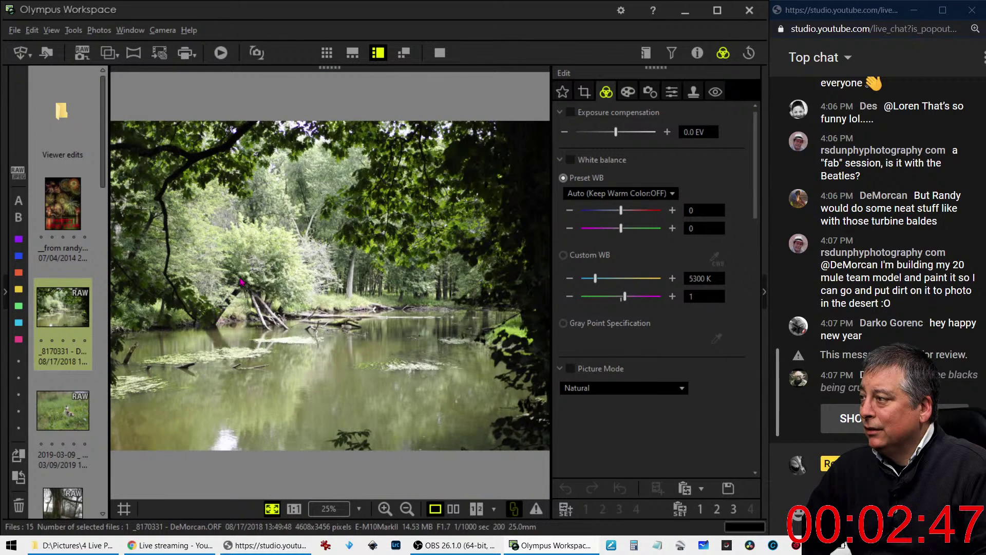
click(280, 307)
drag(280, 285, 295, 253)
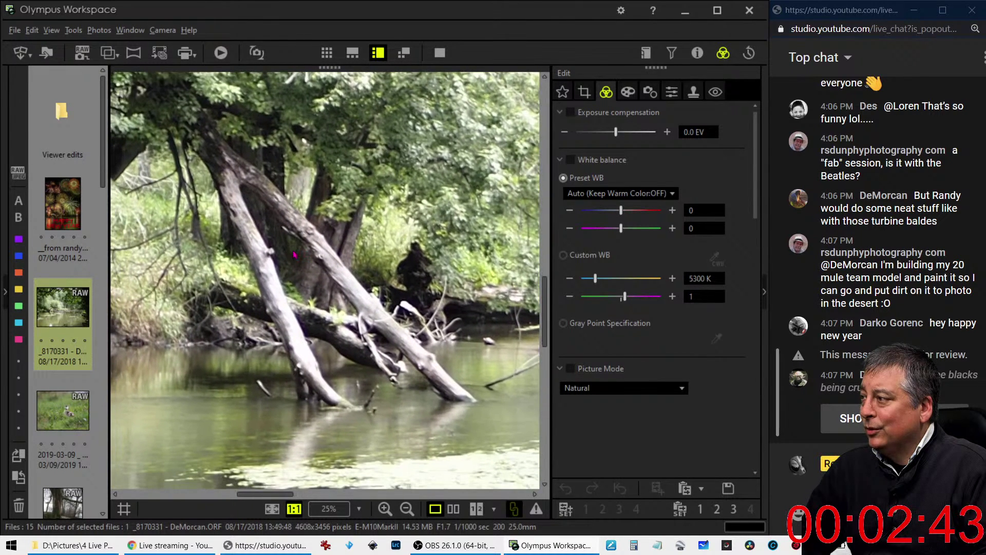
click(296, 283)
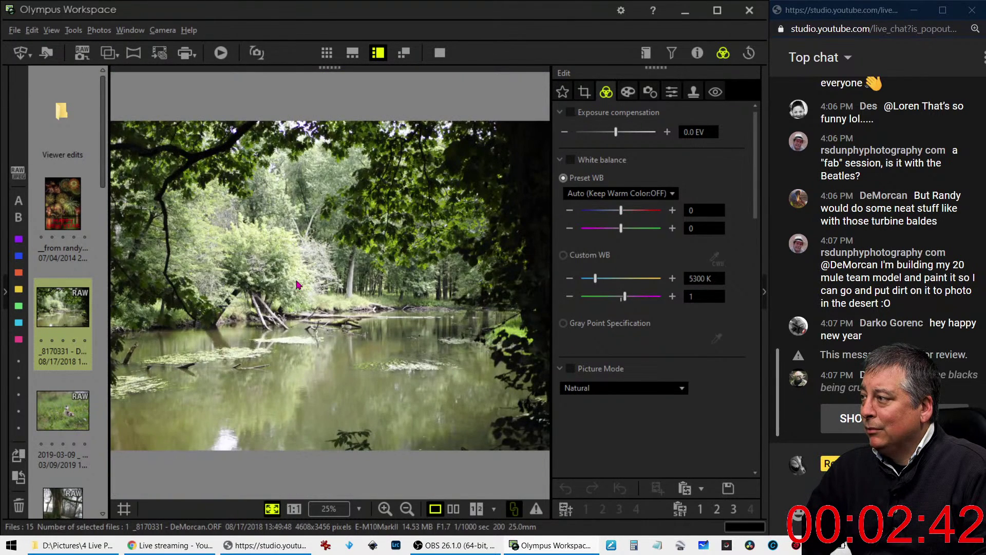
click(244, 284)
drag(239, 293, 346, 229)
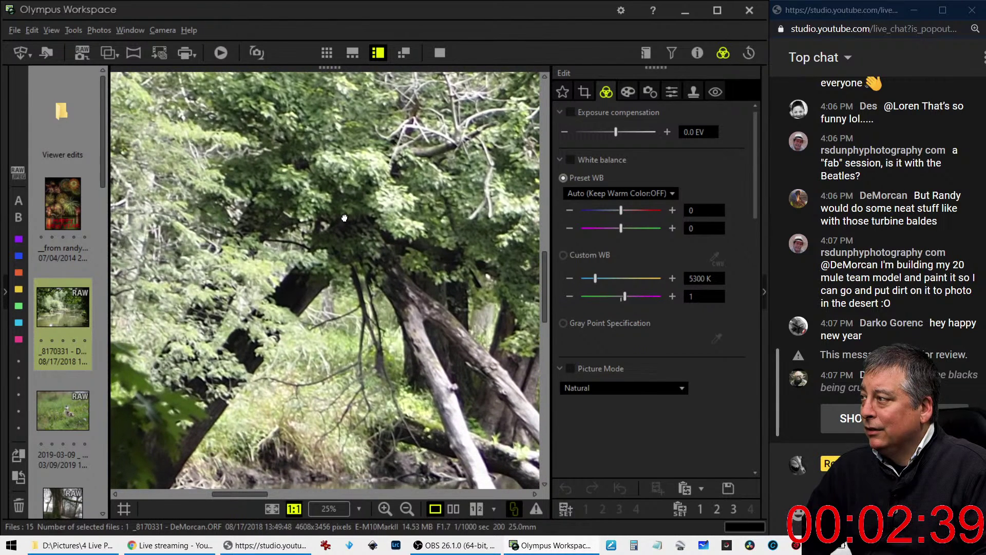
click(356, 246)
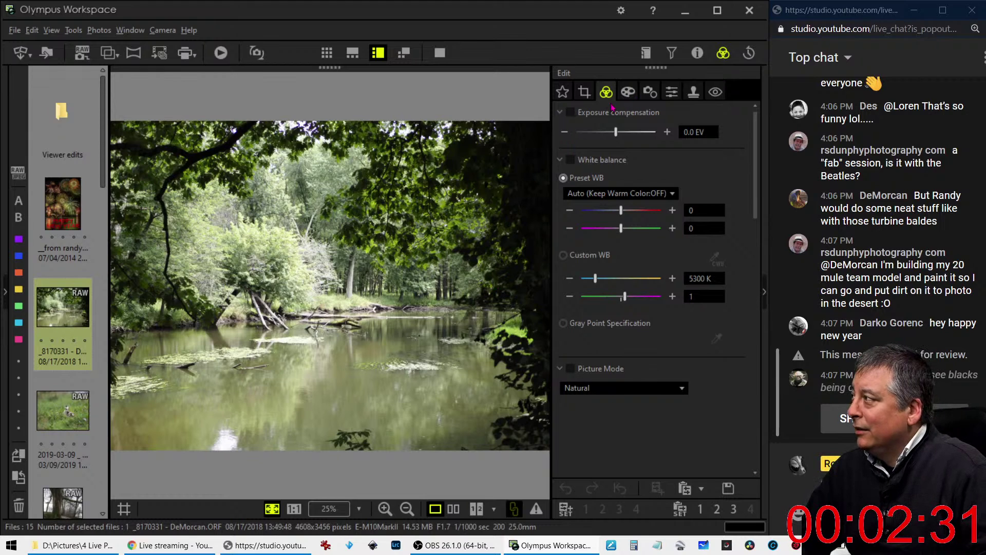
Crop the pond photo to a 4:3 ratio in portrait orientation at 2592 x 3456 pixels, framing the left side of the scene
click(584, 92)
click(605, 165)
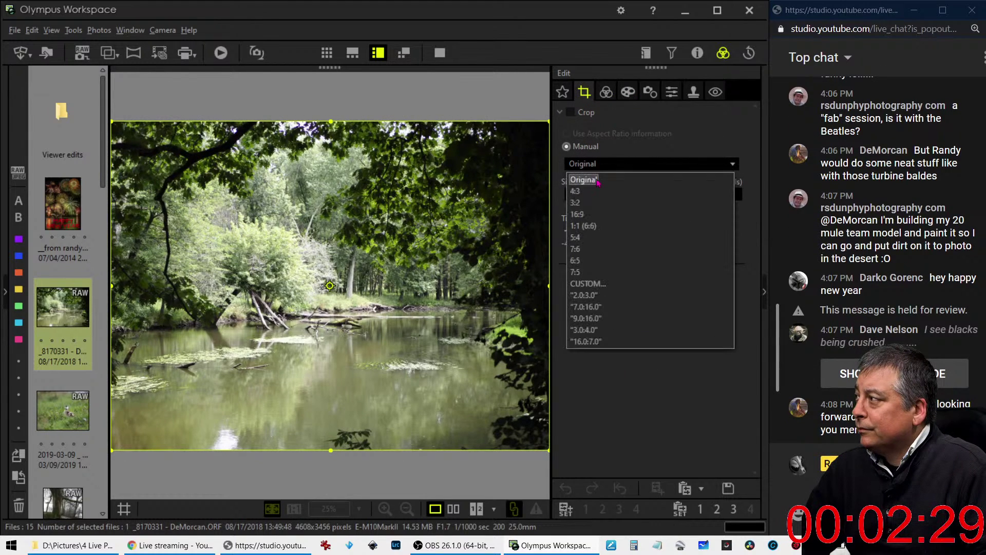
click(591, 175)
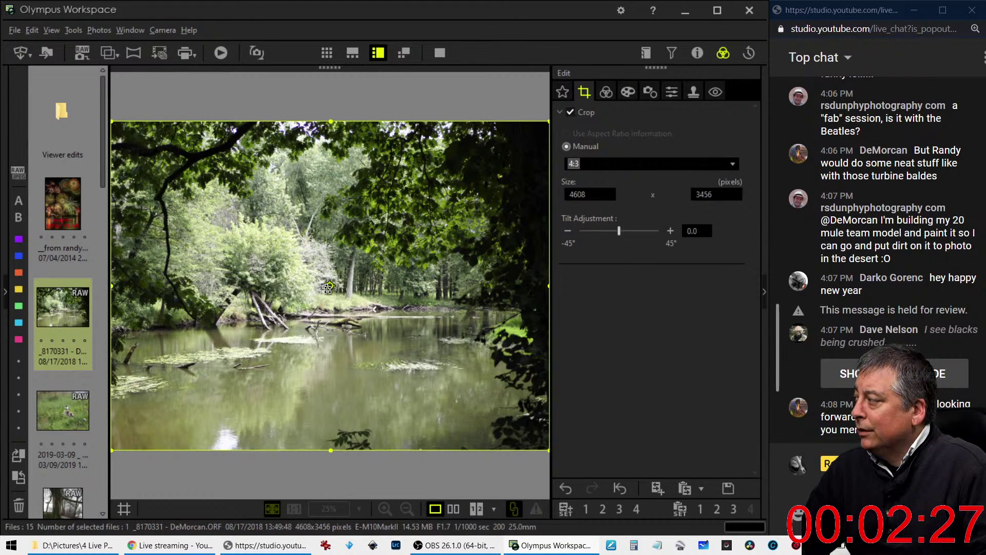
click(329, 287)
drag(376, 260, 268, 255)
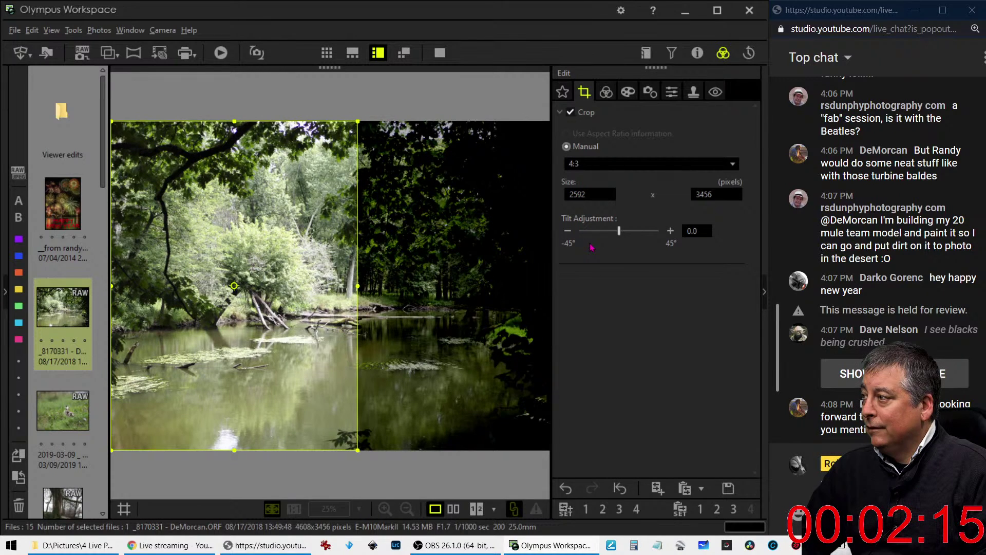
drag(312, 242, 461, 244)
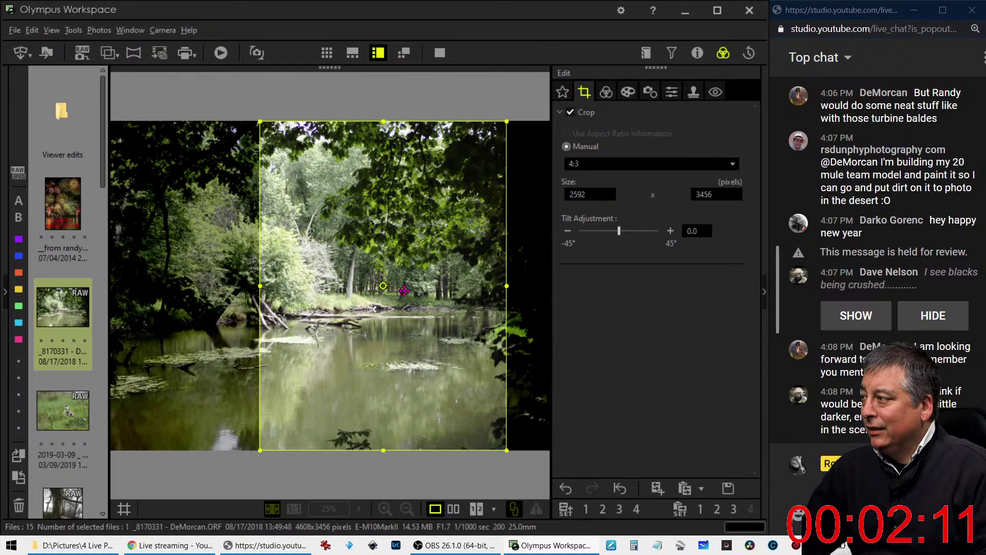
drag(444, 291, 276, 291)
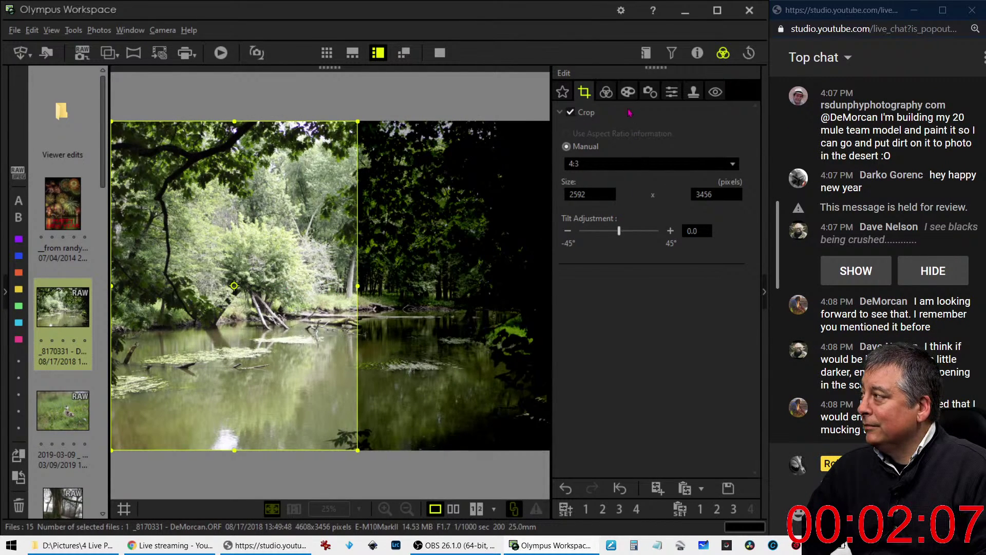
click(611, 98)
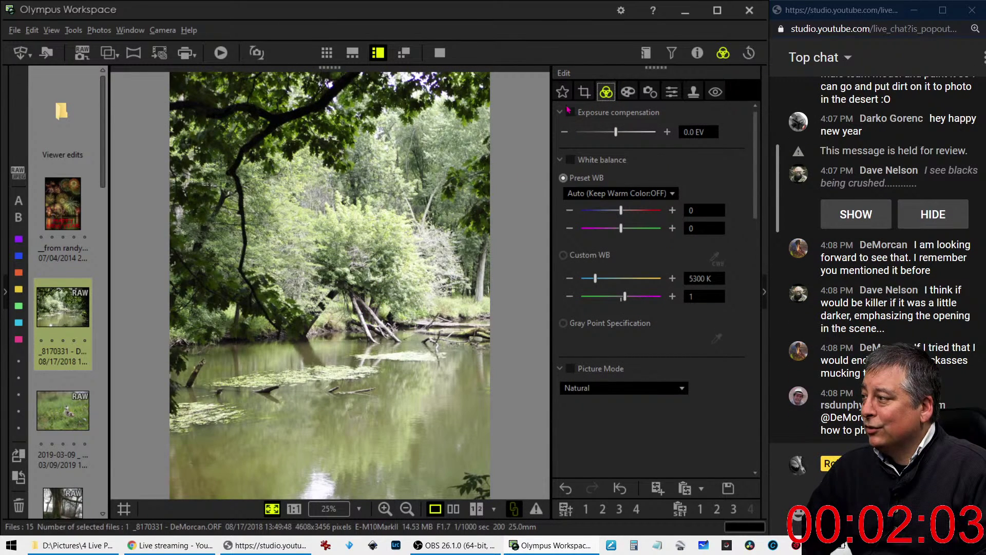
Shrink the crop to 2025 x 2700 pixels and position it around the curved overhanging branch and the leaning trunks
click(584, 93)
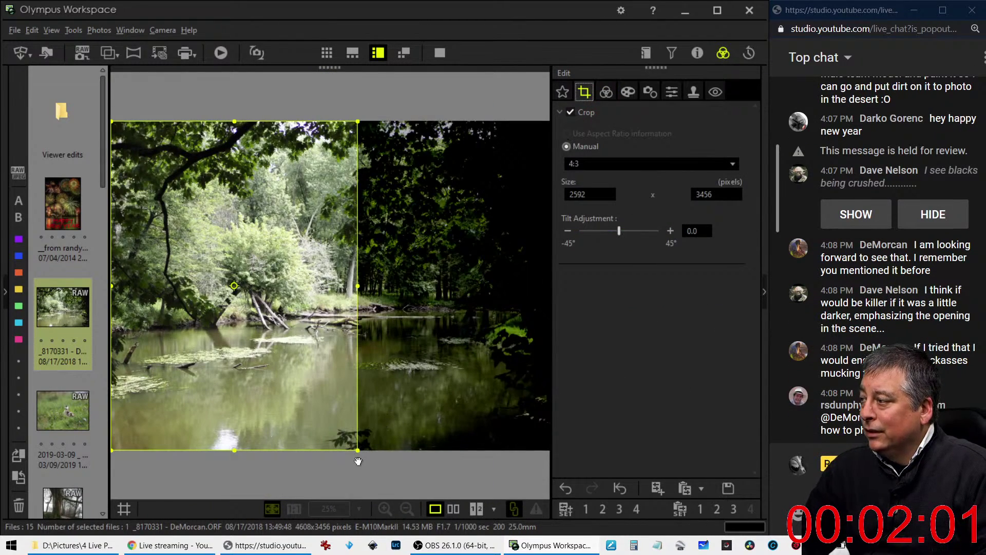
drag(358, 449, 311, 321)
click(288, 254)
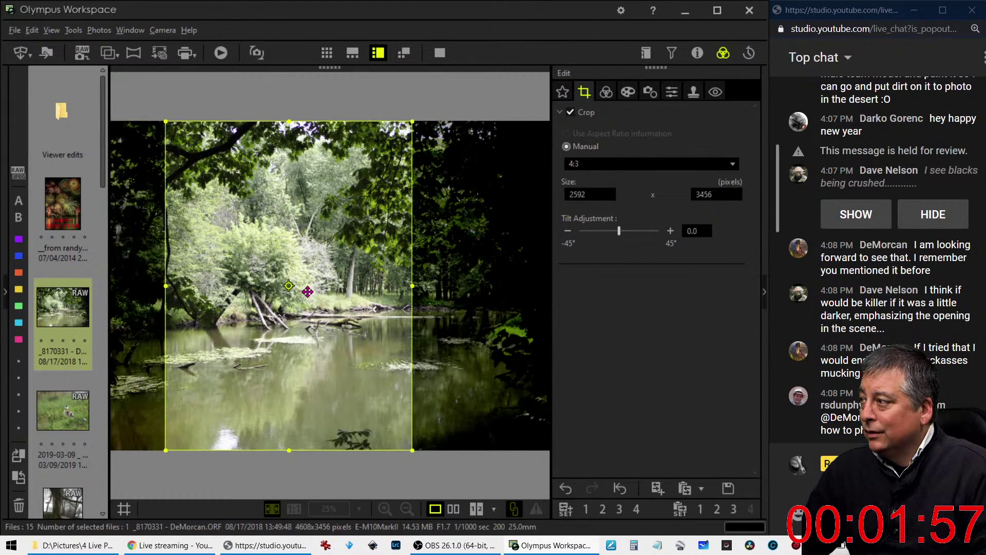
drag(221, 294, 167, 295)
drag(357, 448, 298, 373)
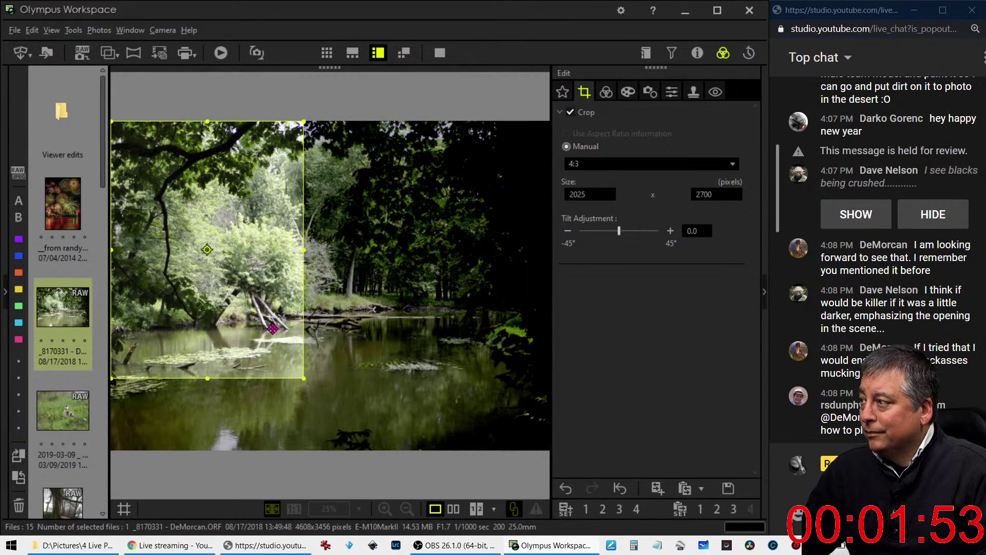
drag(216, 293, 228, 292)
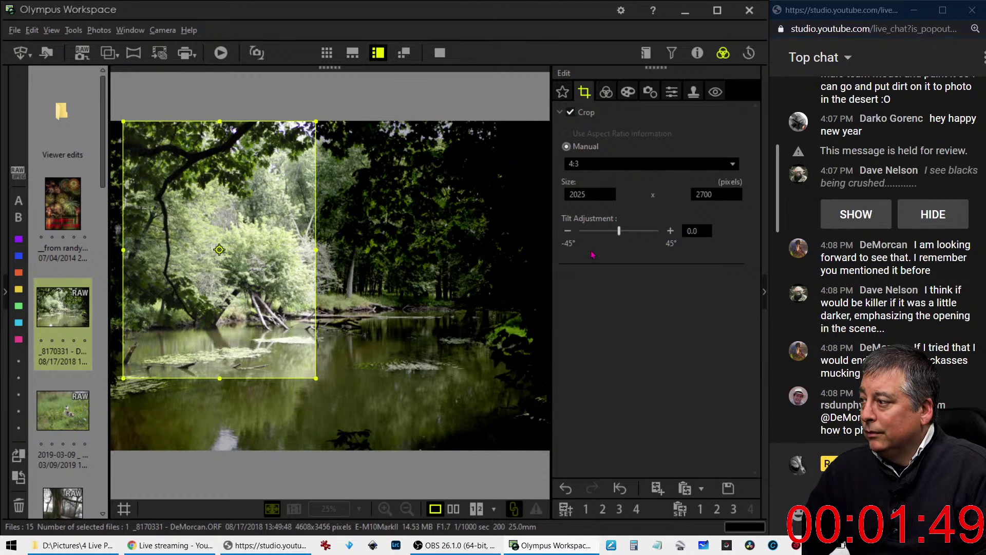
click(607, 93)
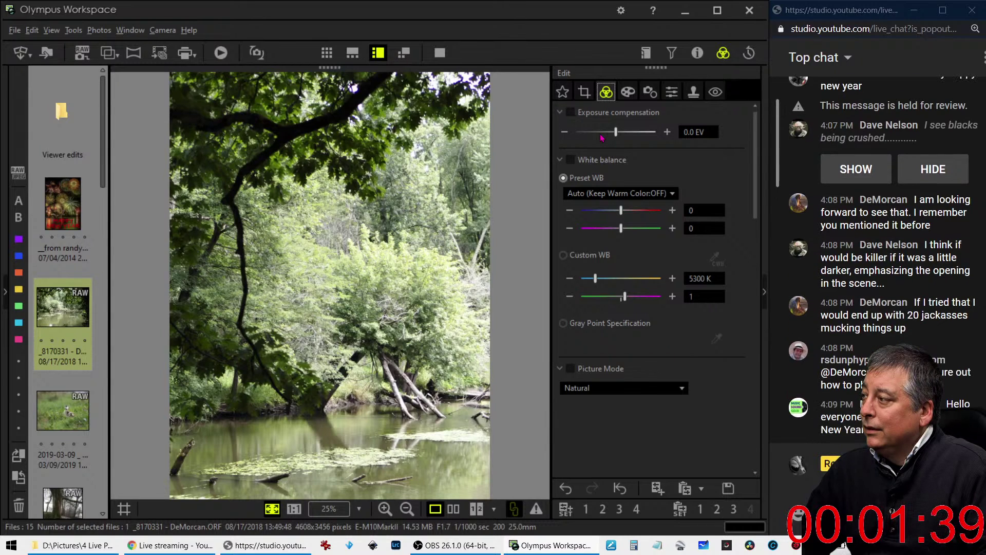
Try the Dramatic Tone II art filter on the cropped pond photo and switch back to No Filter
click(627, 91)
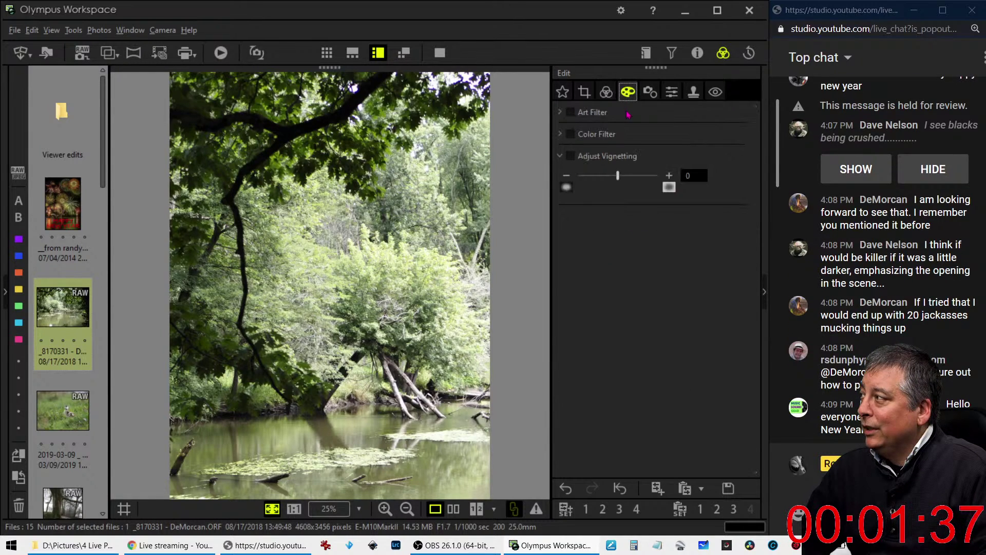
click(579, 130)
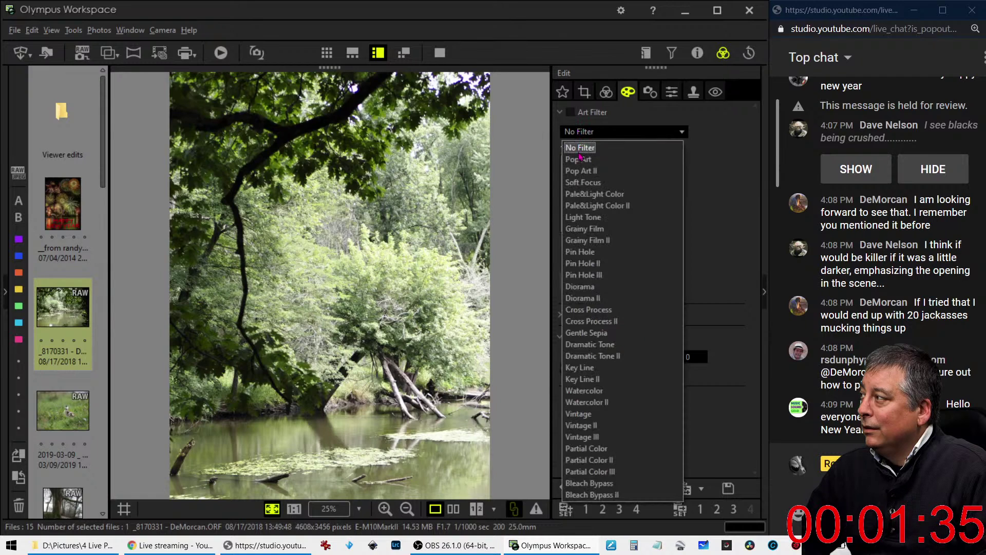
click(582, 355)
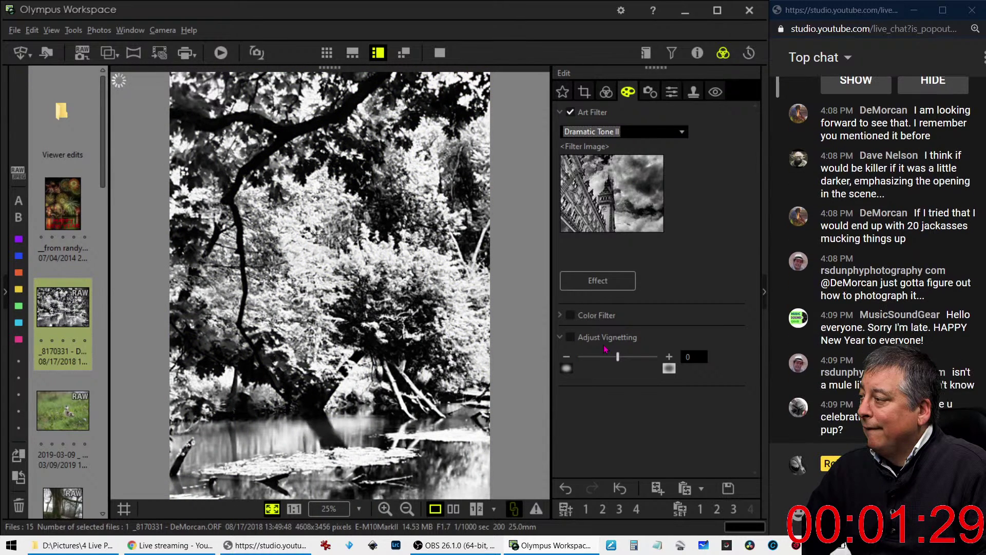
click(637, 132)
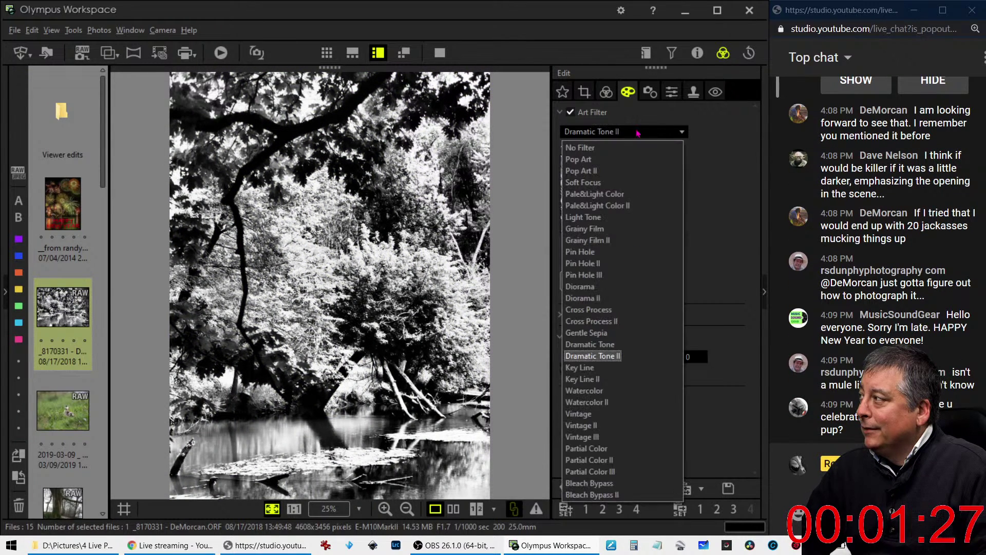
click(619, 141)
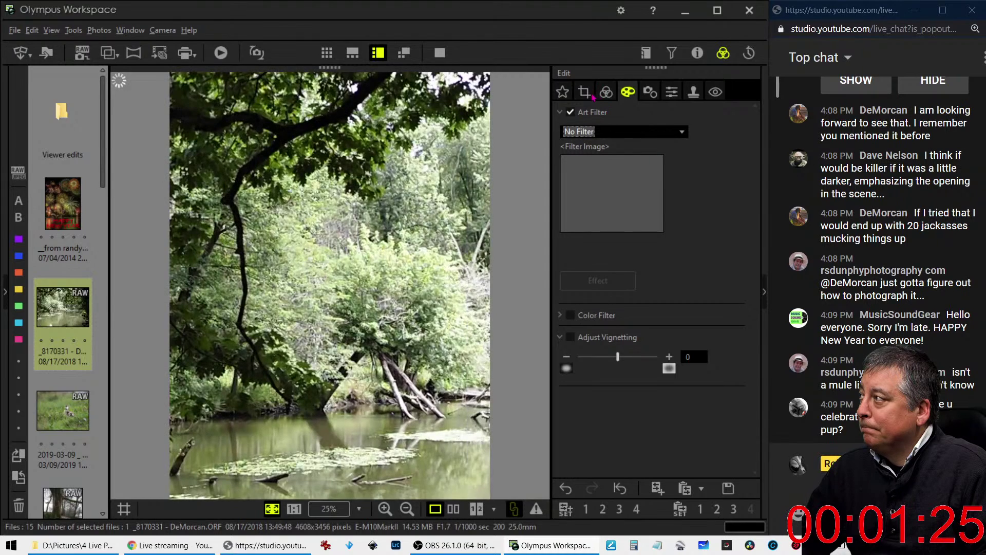
Return the 4:3 crop to landscape orientation and enlarge it to take in nearly the whole pond scene
click(584, 91)
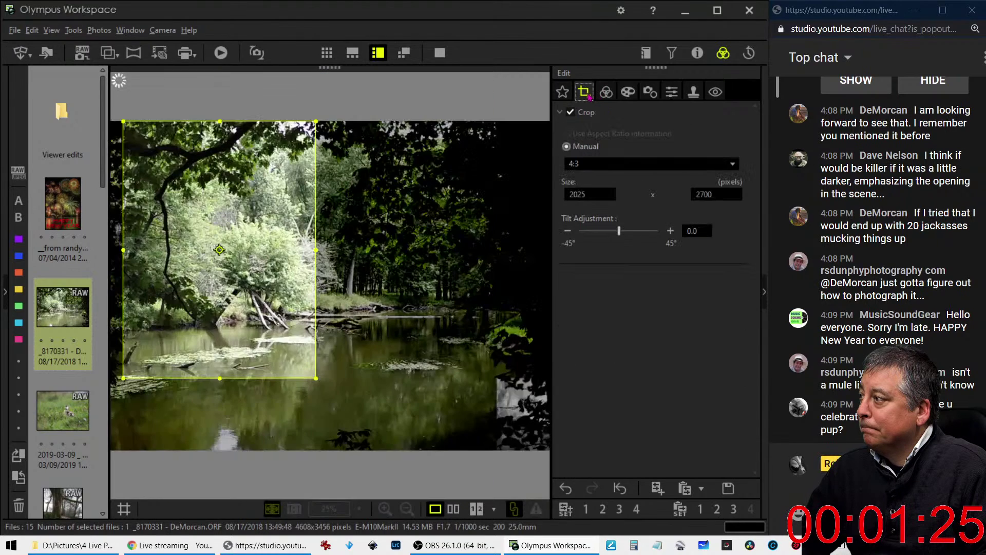
click(218, 250)
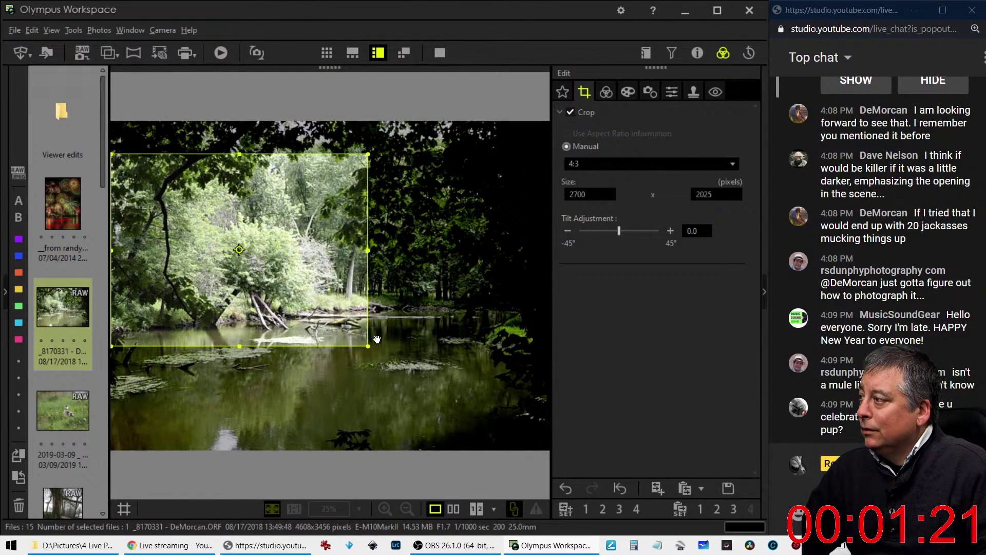
drag(364, 342, 407, 376)
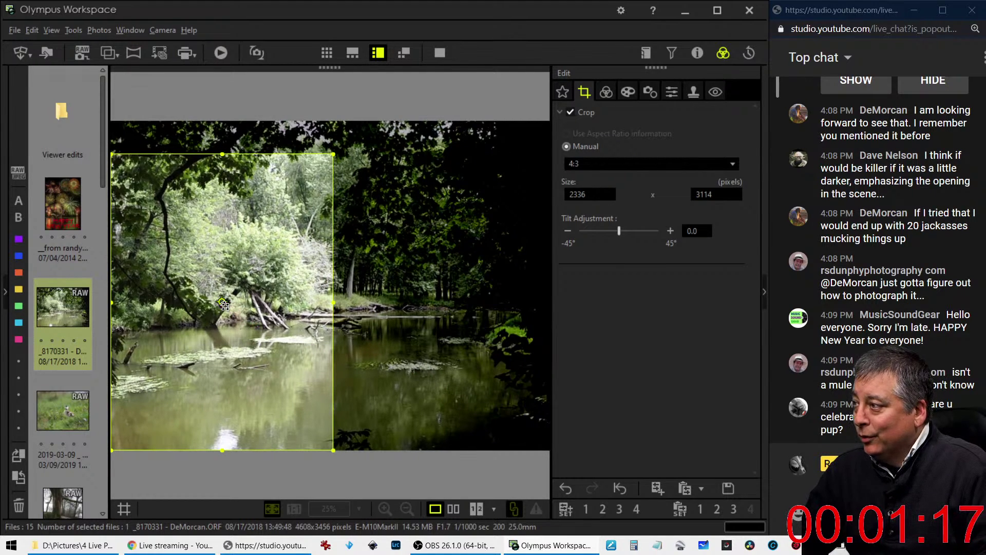
drag(224, 267, 224, 305)
drag(407, 303, 521, 296)
mouse_move(303, 383)
mouse_down()
mouse_move(353, 365)
mouse_move(313, 374)
mouse_up()
Change the crop ratio to 16:9 and shrink it to 3848 x 2165 pixels around the far bank and lily pads
click(585, 169)
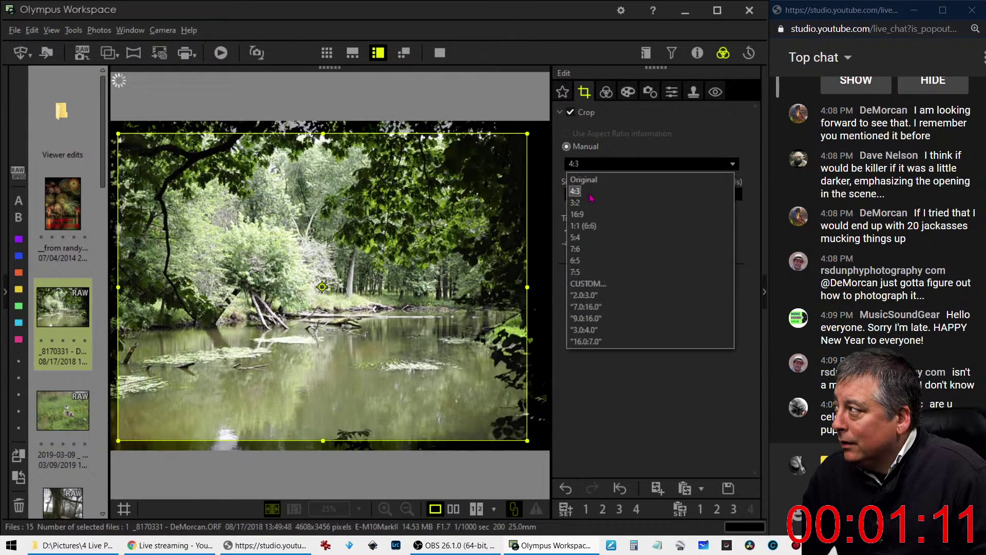
click(591, 221)
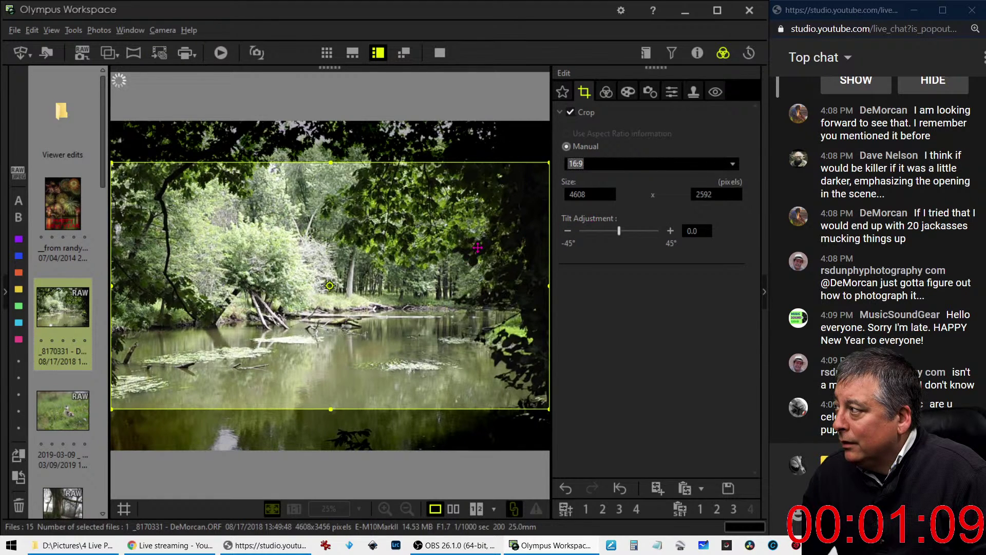
drag(548, 163, 475, 221)
drag(420, 295, 451, 276)
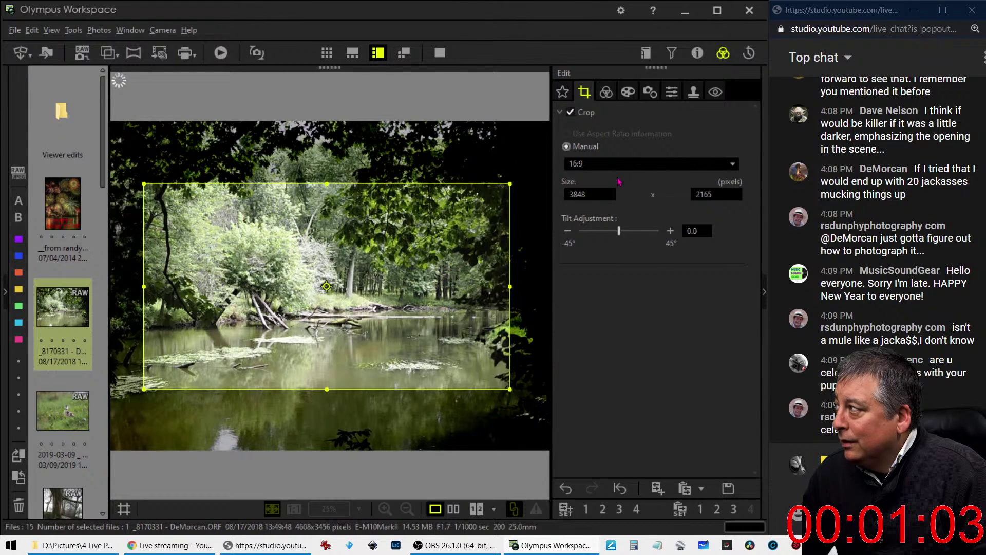
Convert the photo to black and white with the Monotone picture mode and the R:Red B&W filter
click(606, 92)
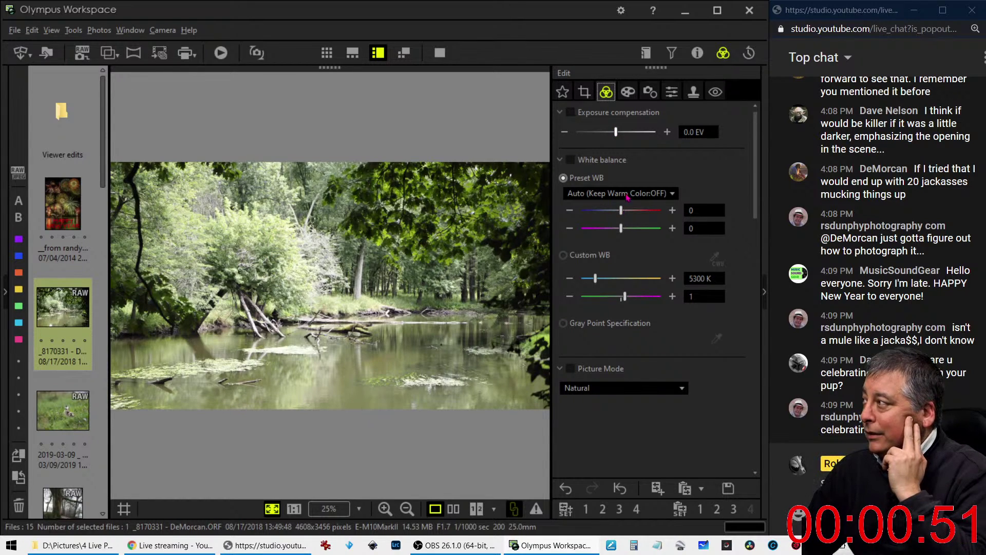
click(616, 388)
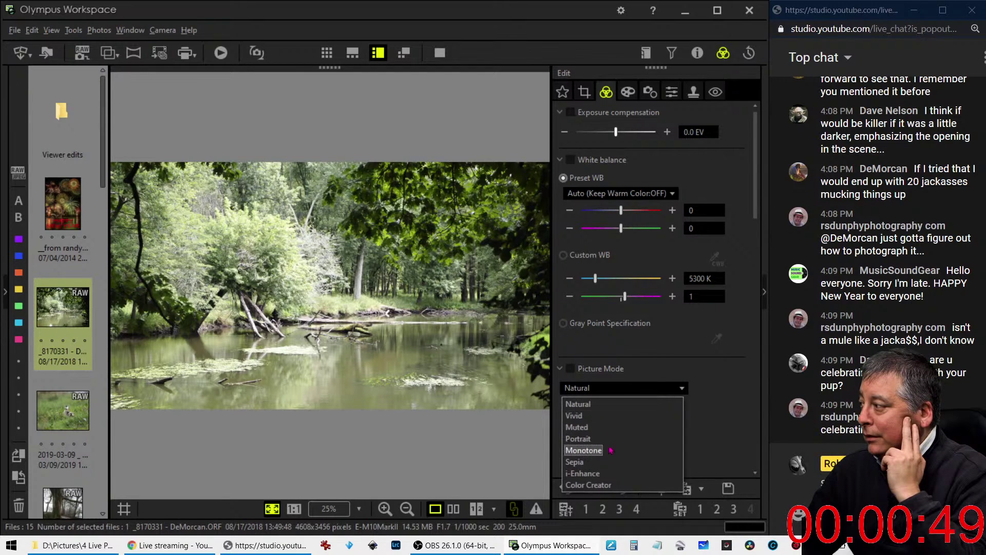
click(610, 451)
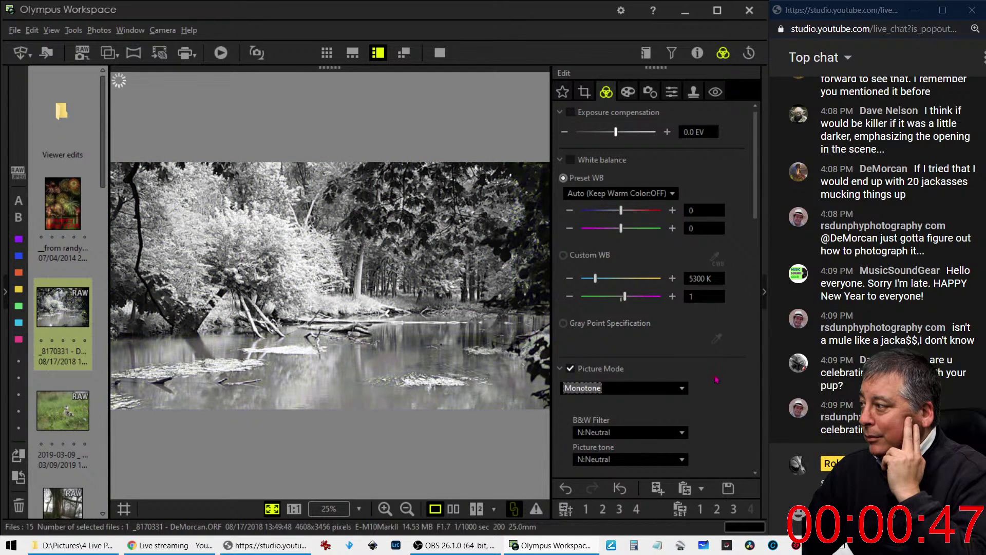
scroll(717, 379, down, 5)
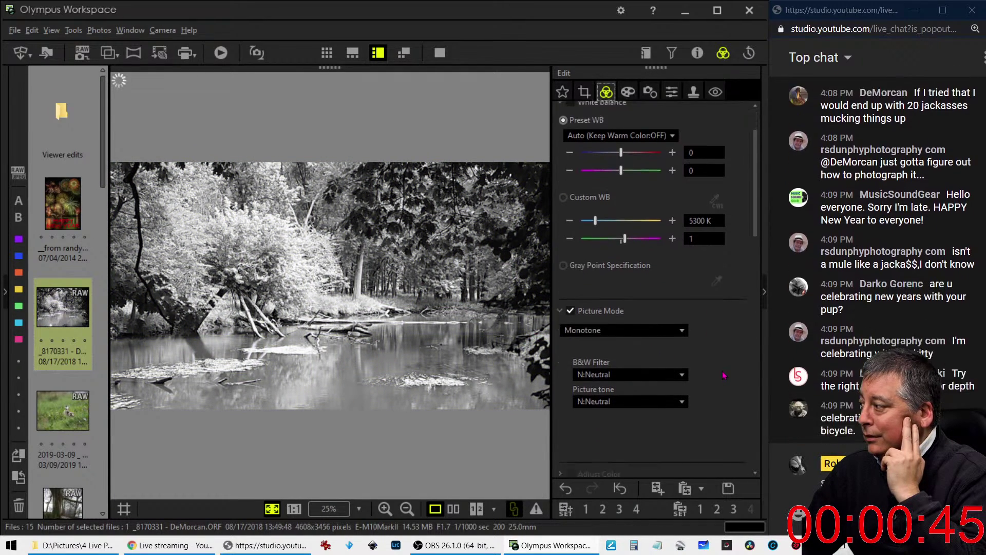
scroll(724, 374, down, 1)
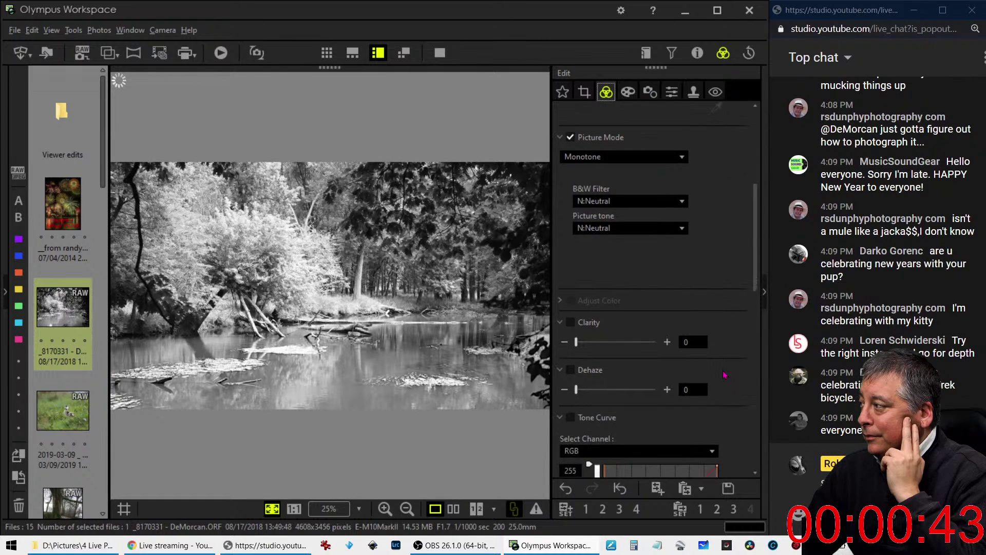
click(662, 202)
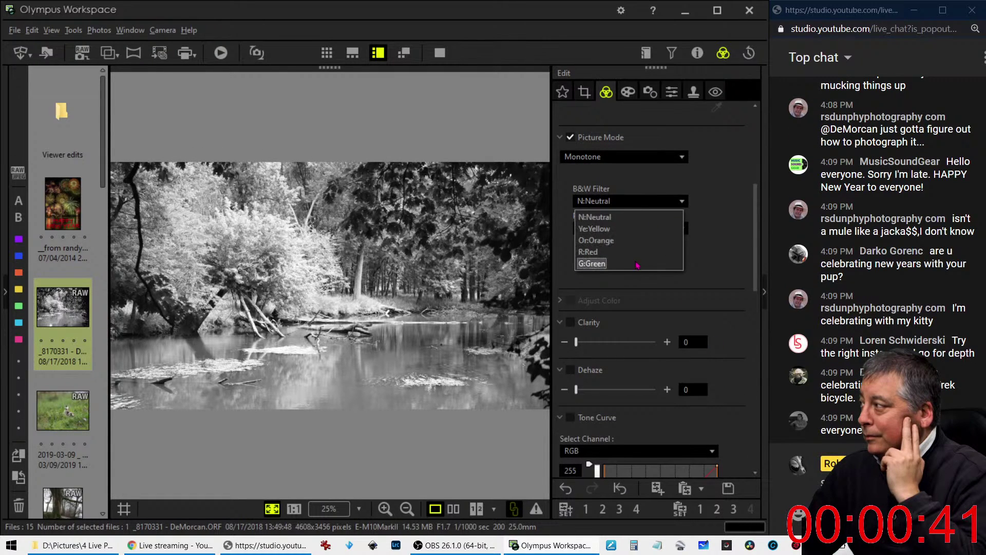
click(636, 253)
Set Dehaze to 100 and pull the lower part of the RGB tone curve down while anchoring its upper part
scroll(637, 257, down, 3)
drag(575, 331, 683, 341)
scroll(699, 315, down, 3)
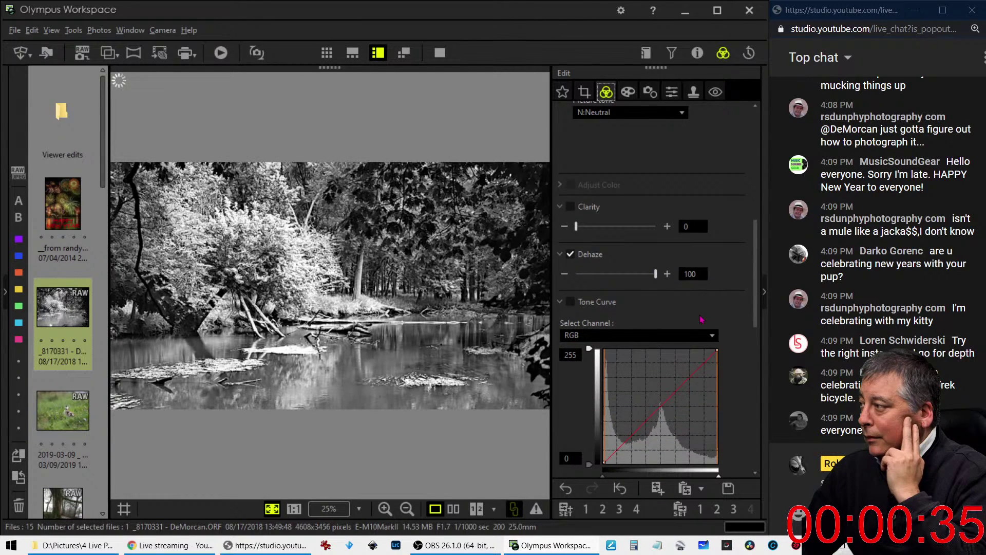
scroll(667, 319, down, 2)
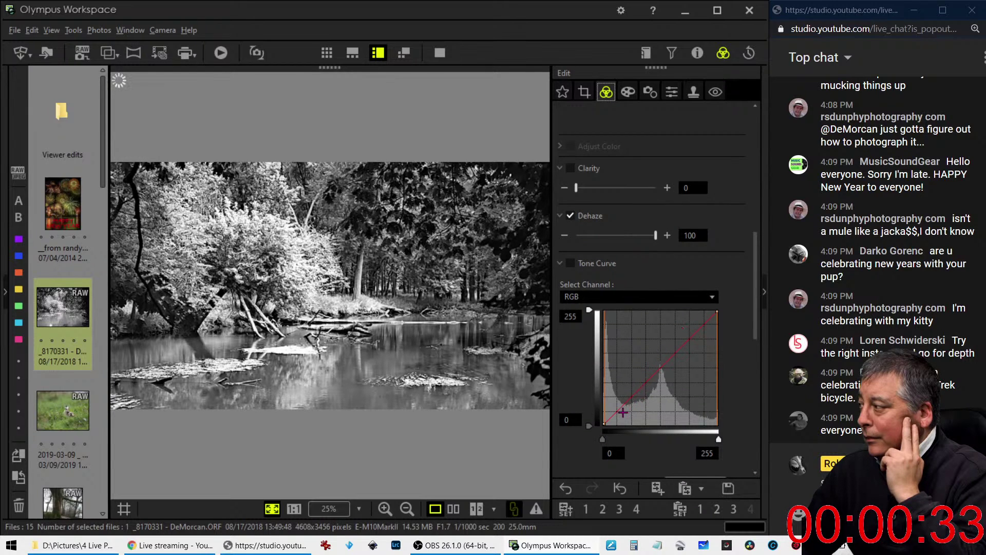
drag(614, 412, 616, 420)
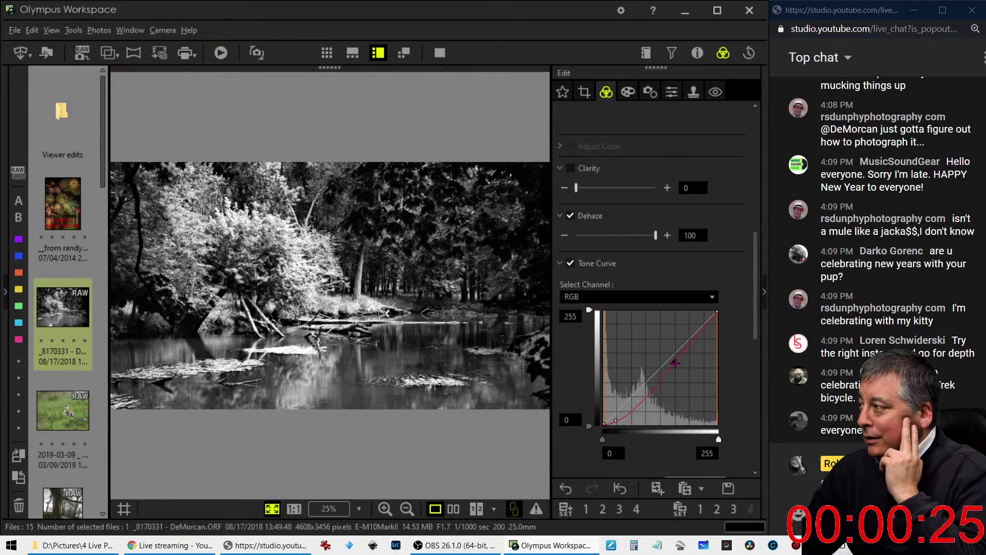
click(681, 349)
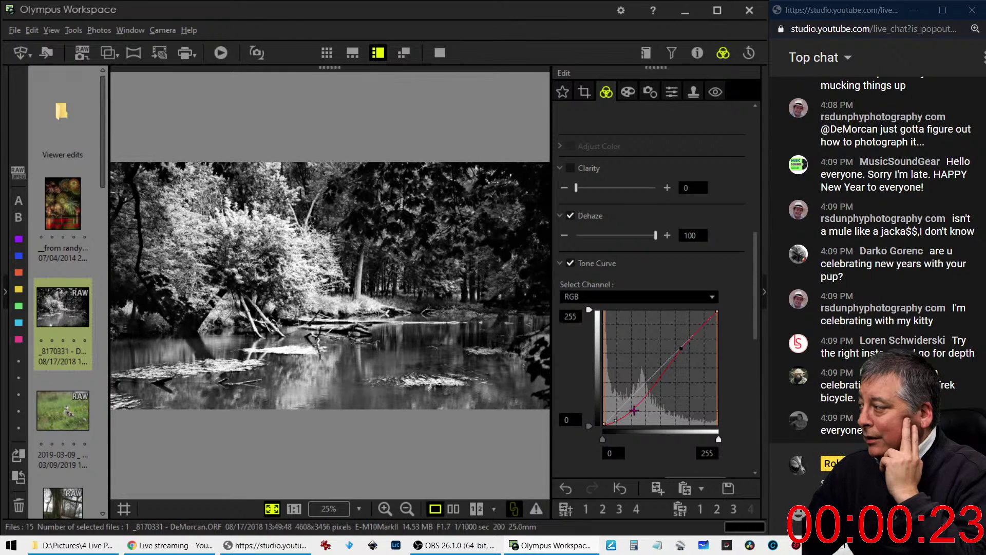
drag(627, 406, 631, 417)
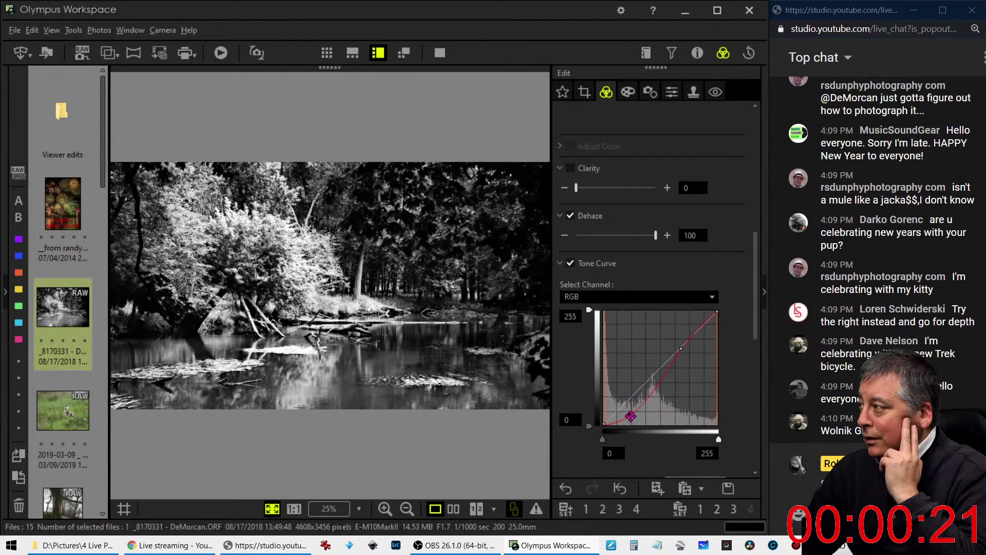
Darken the photo's edges by setting the vignetting to -12
click(628, 93)
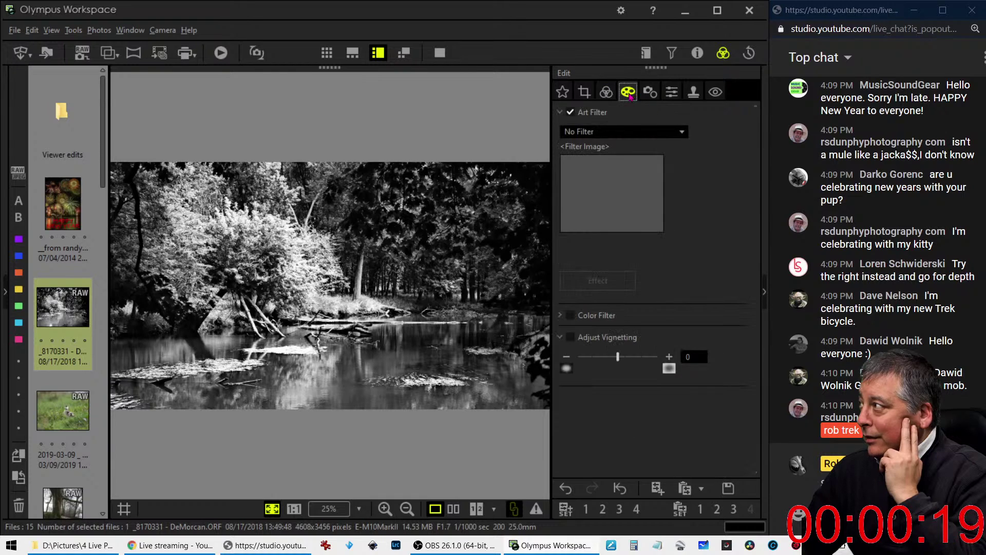
drag(618, 356, 601, 356)
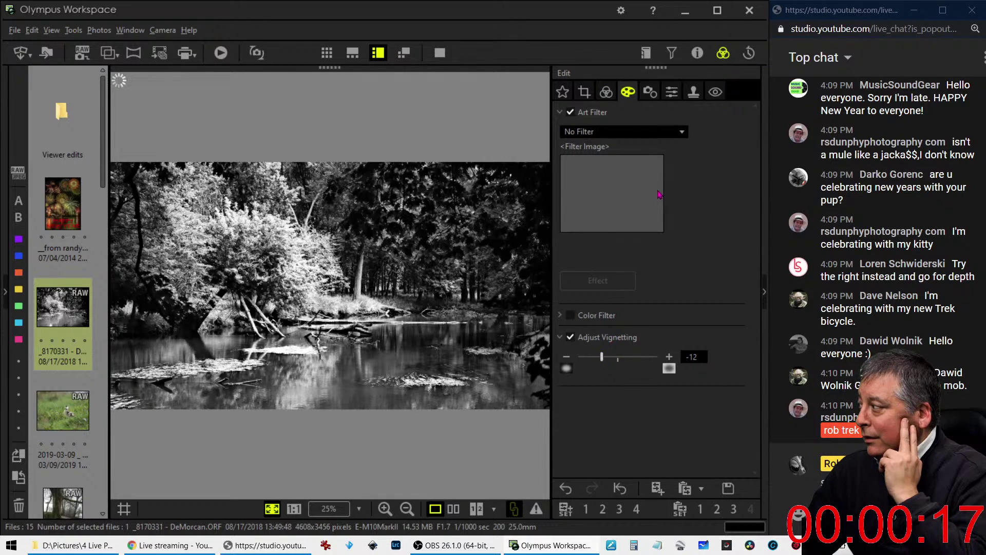
click(607, 92)
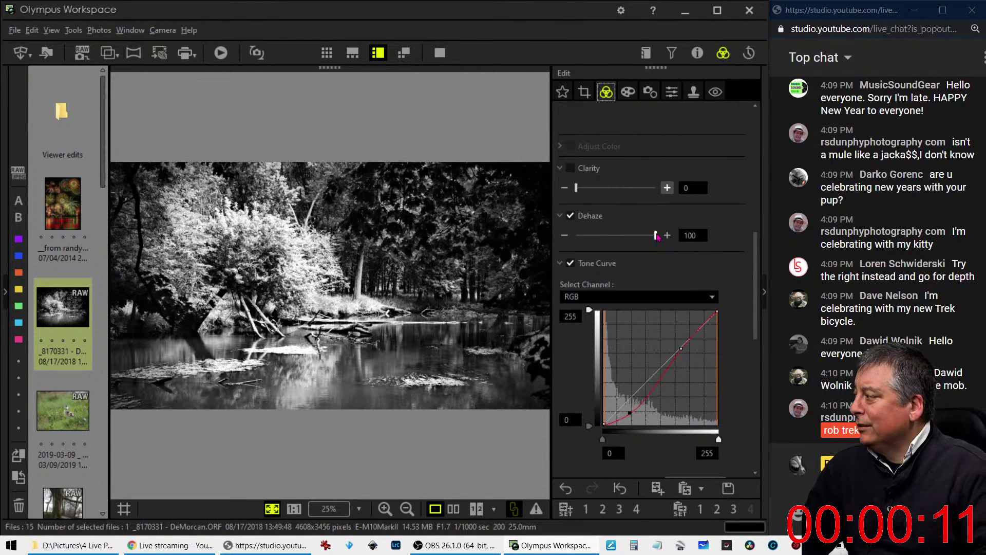
scroll(646, 380, down, 3)
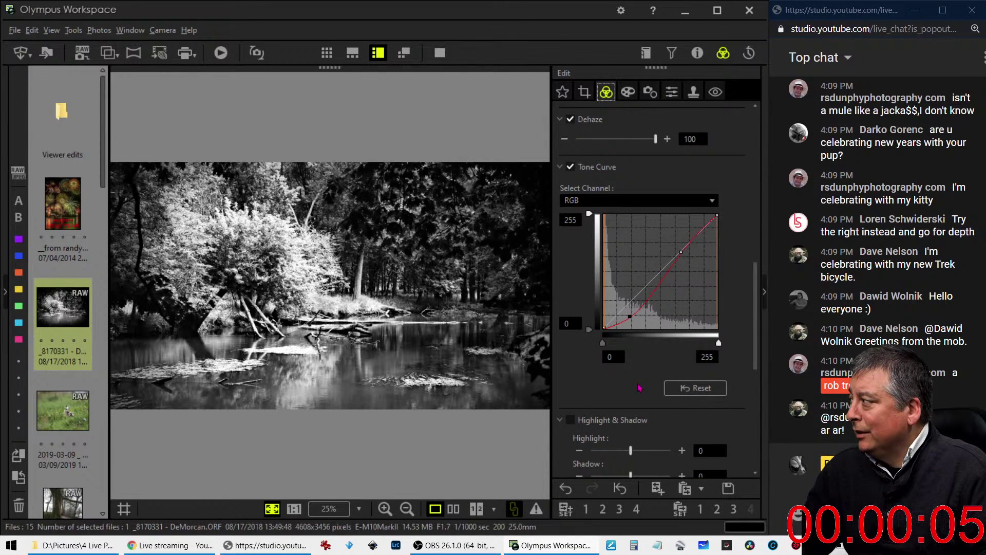
scroll(640, 388, down, 2)
scroll(640, 387, down, 6)
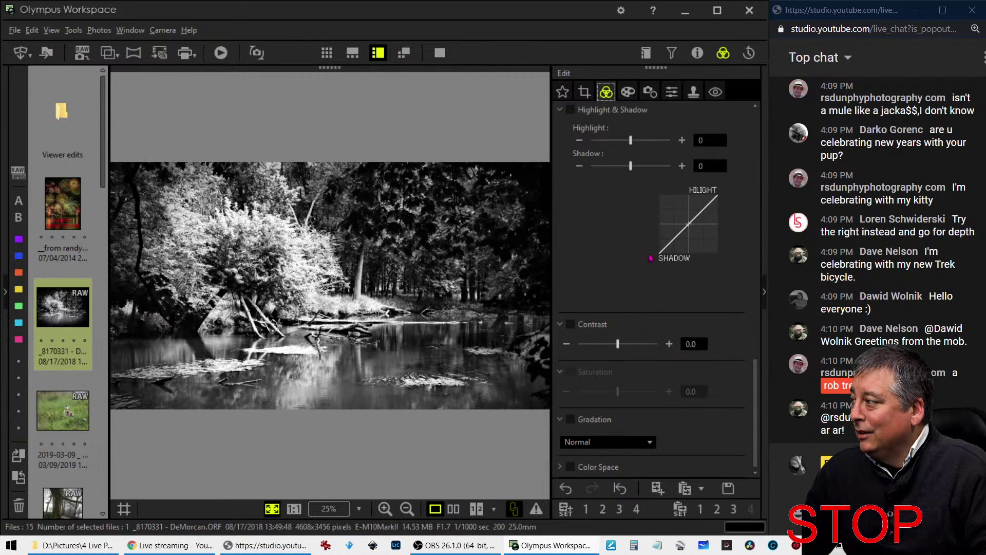
Strengthen the edge darkening by setting the vignetting to -15
click(628, 93)
drag(600, 350, 600, 362)
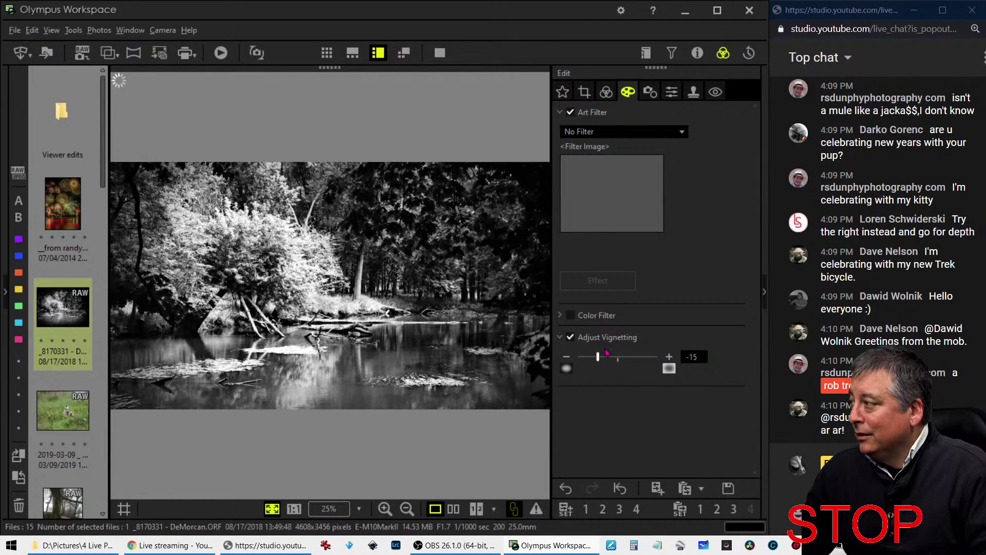
Darken the whole photo by setting the exposure compensation to -0.5 EV
click(606, 92)
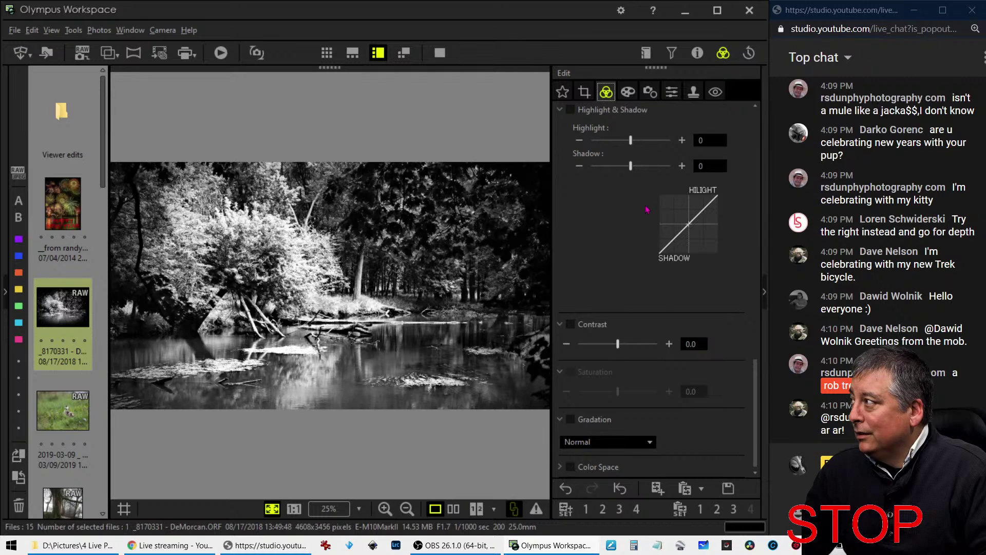
scroll(644, 212, up, 6)
scroll(637, 212, up, 8)
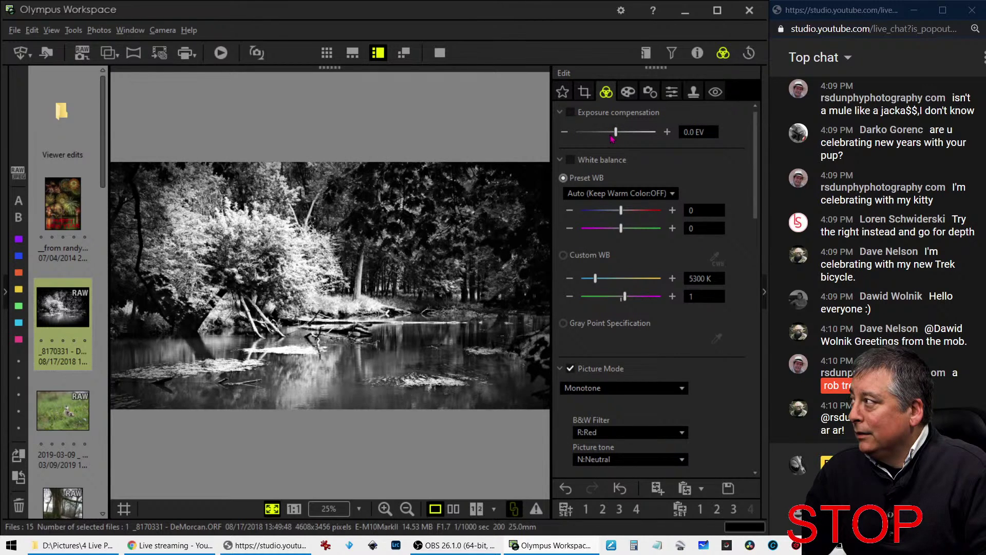
drag(611, 134, 605, 134)
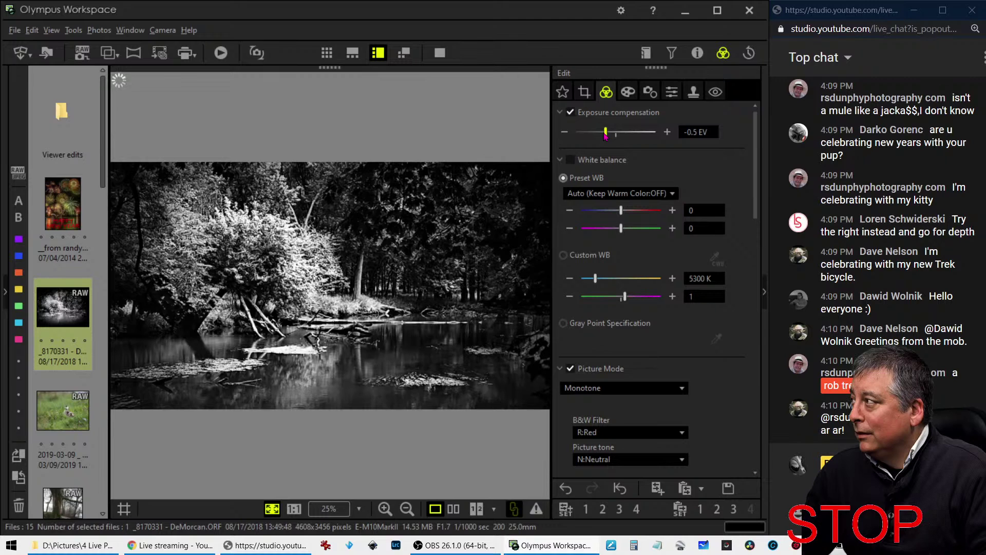
Set the photo's gradation to AUTO
drag(753, 154, 754, 410)
click(649, 441)
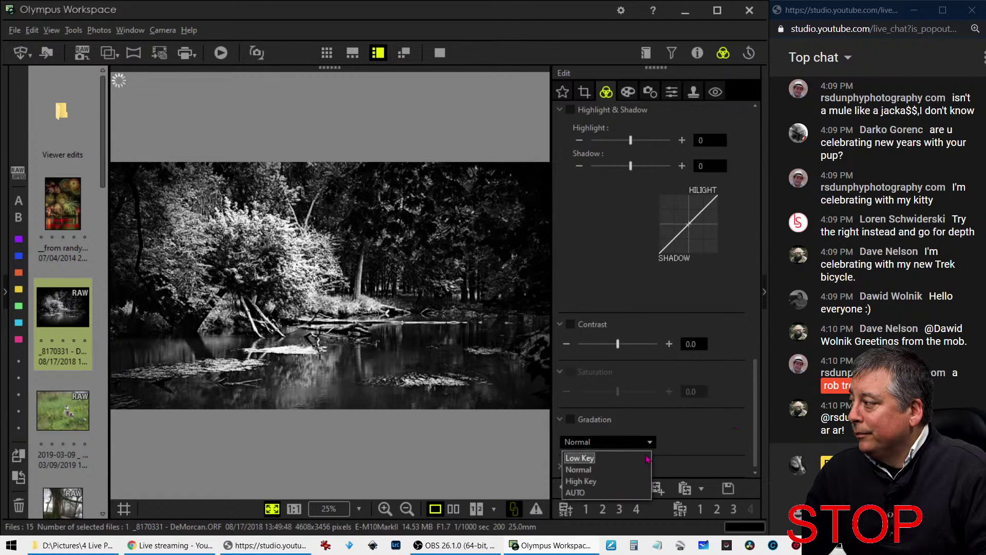
click(632, 494)
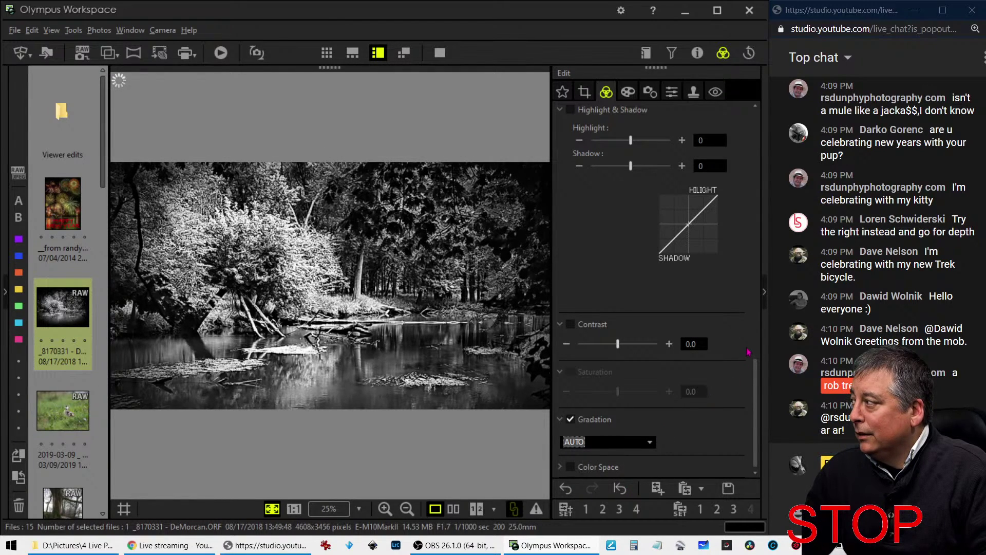
Steepen the RGB tone curve by shifting its shadow point toward the midtones and adding a midtone point
drag(756, 416, 752, 358)
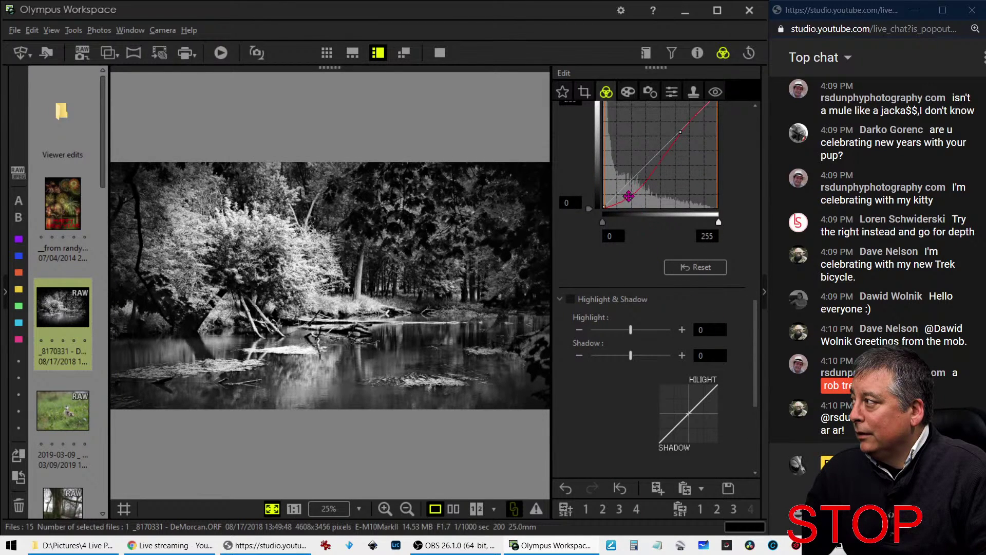
drag(633, 197, 661, 163)
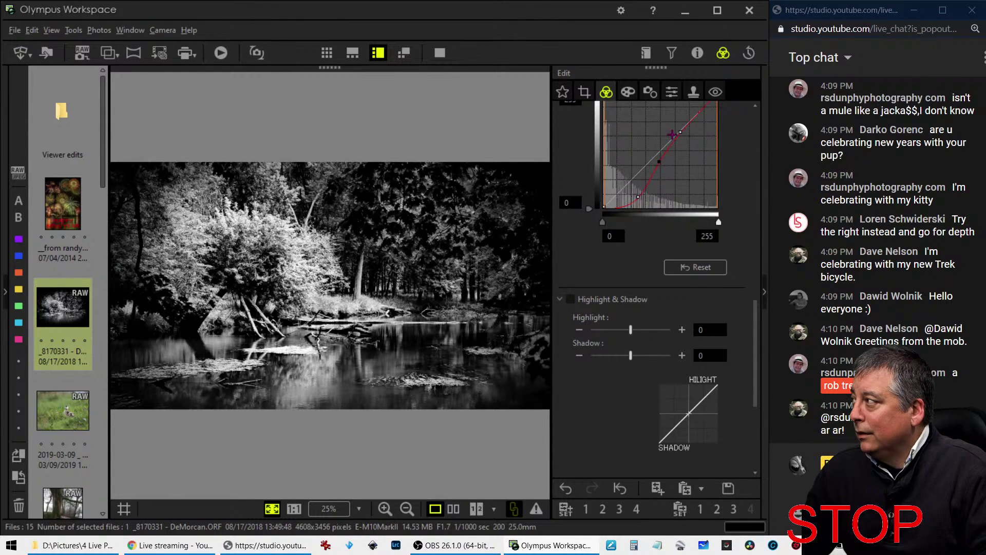
Lower the RGB tone curve's highlights, and on the B channel raise the shadows and pull the highlights slightly below the diagonal
drag(680, 132, 687, 133)
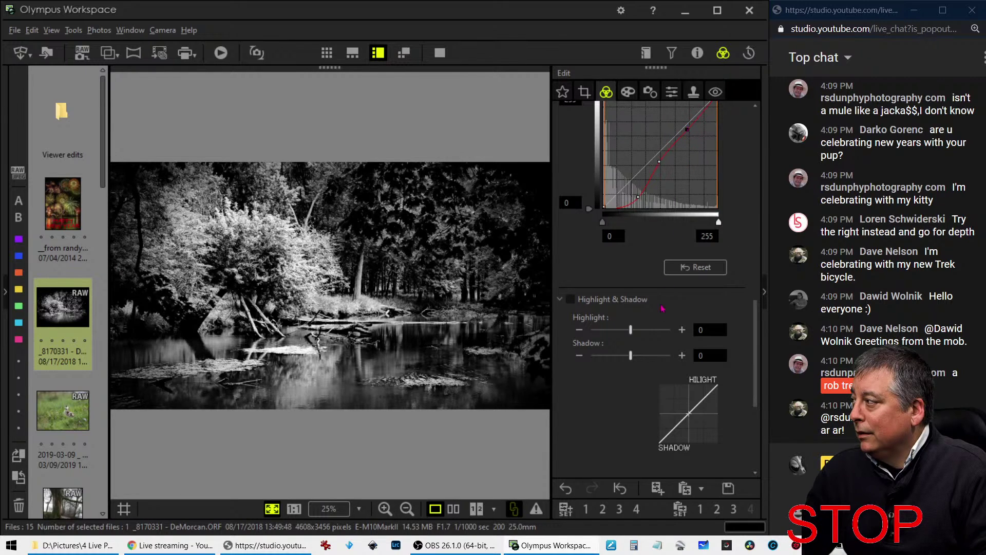
scroll(665, 293, up, 2)
click(637, 156)
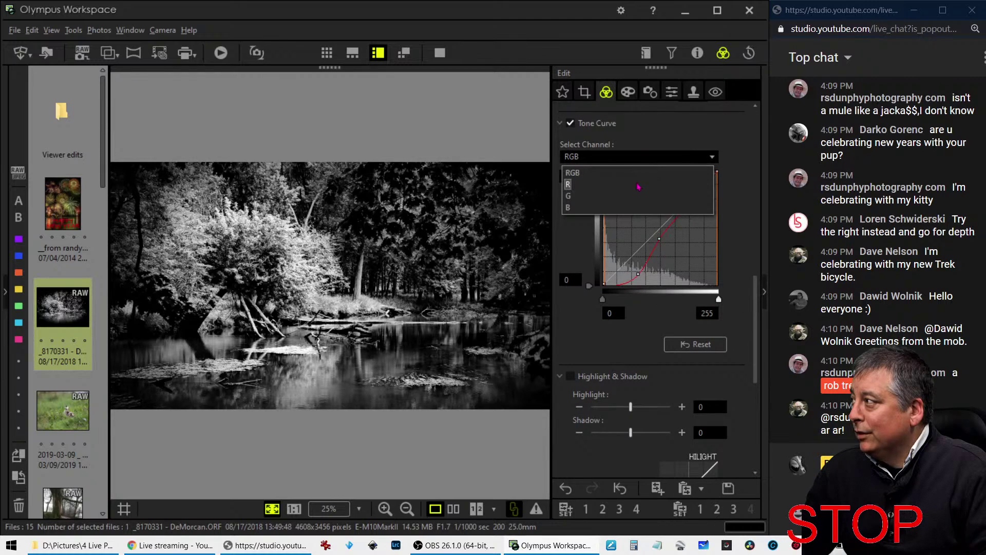
click(634, 207)
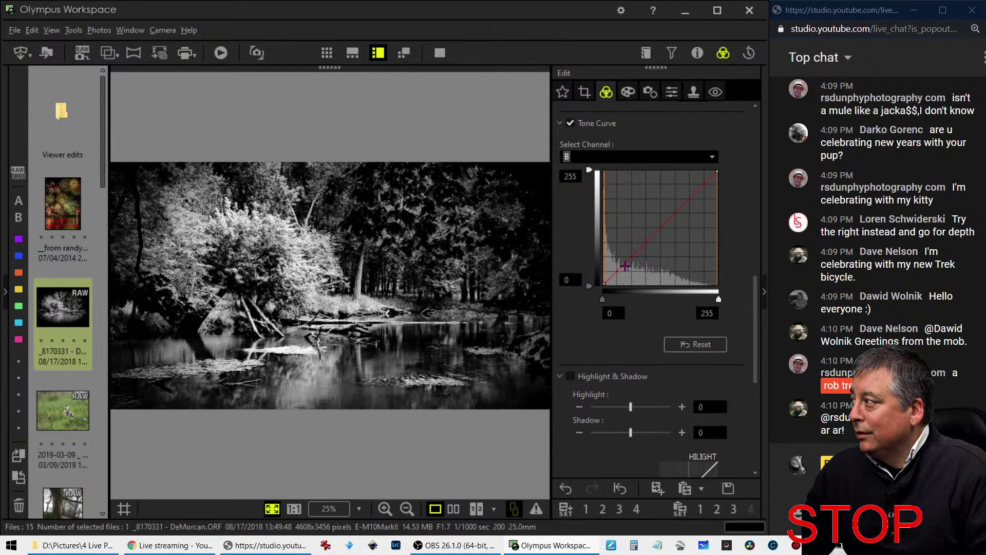
drag(620, 267, 615, 267)
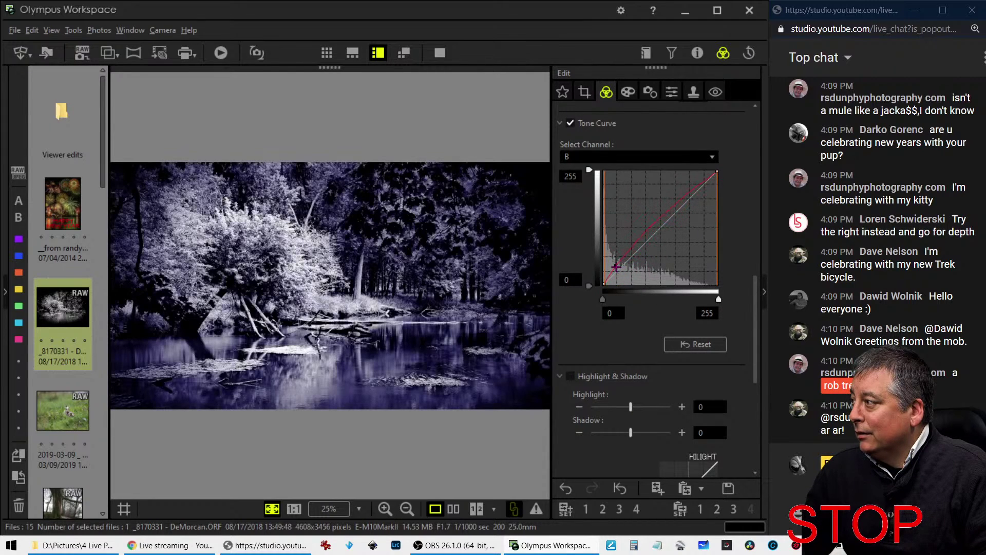
drag(688, 195, 687, 206)
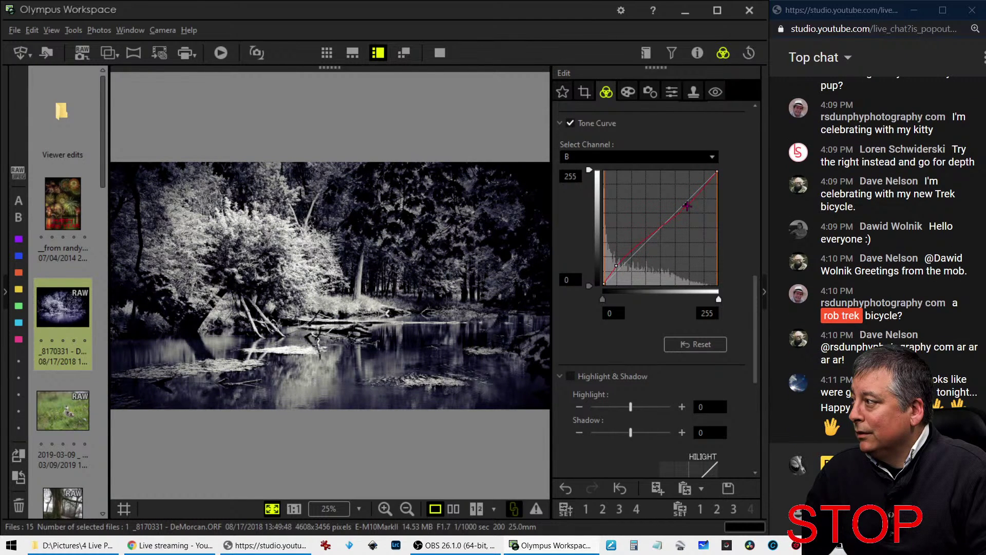
drag(616, 266, 612, 271)
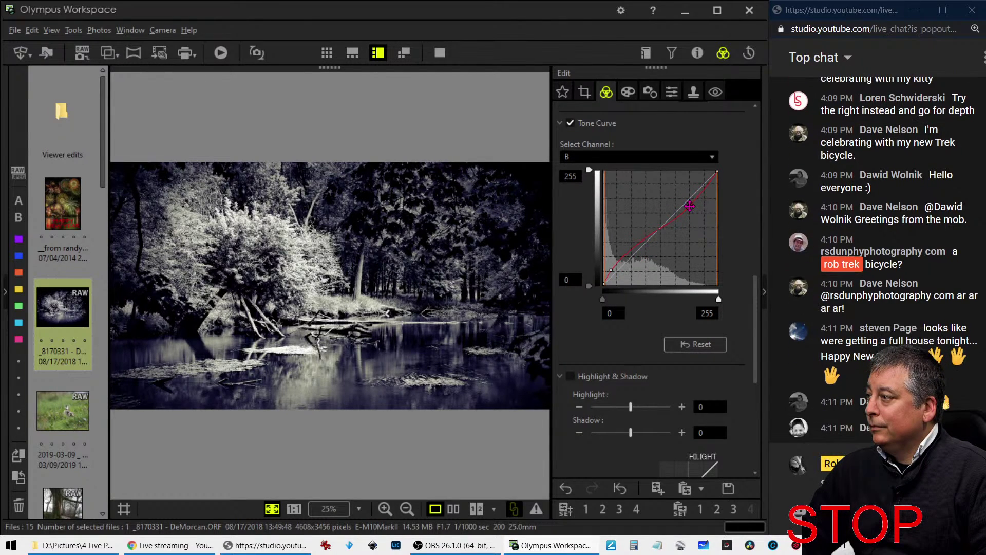
drag(689, 206, 689, 204)
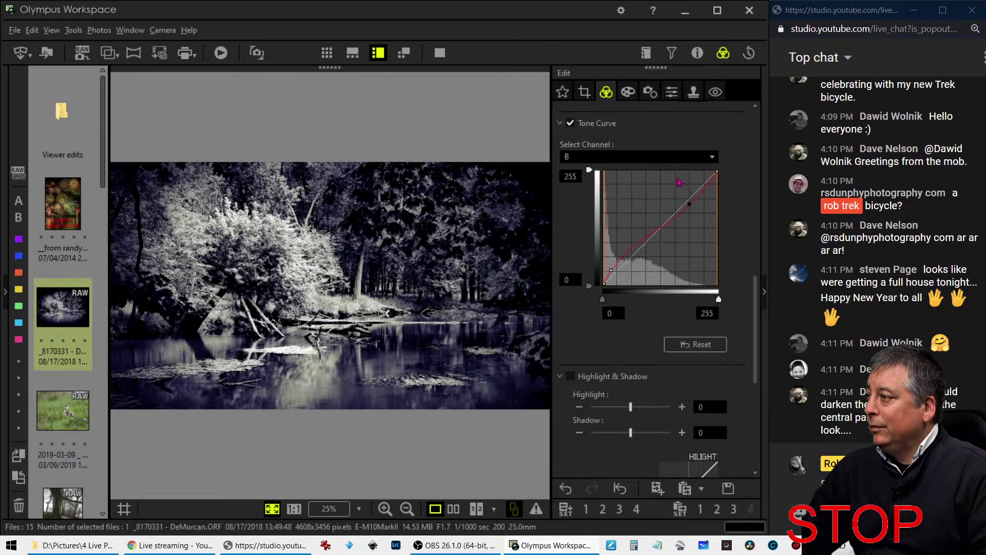
Add a highlight point and a shadow point along the diagonal of the G channel's tone curve
click(665, 157)
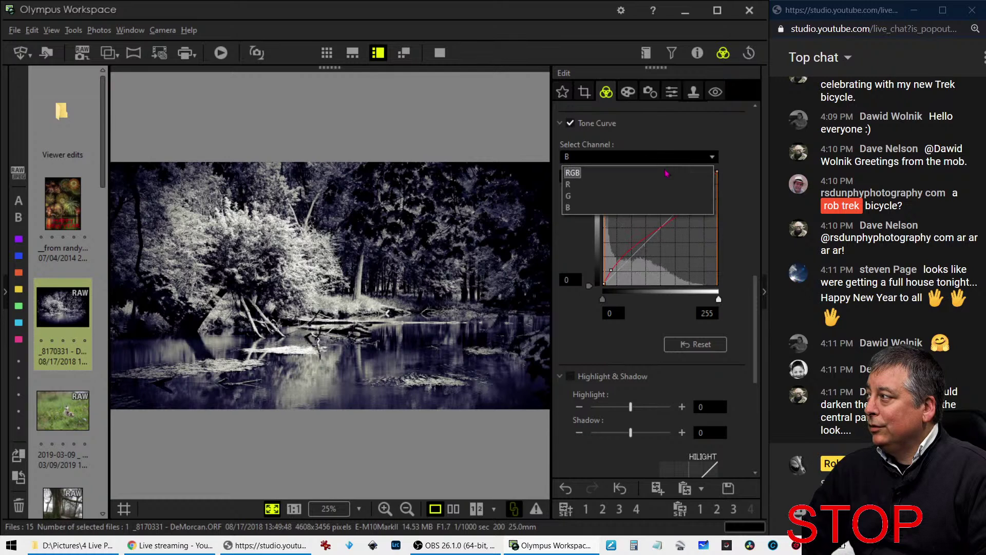
click(657, 195)
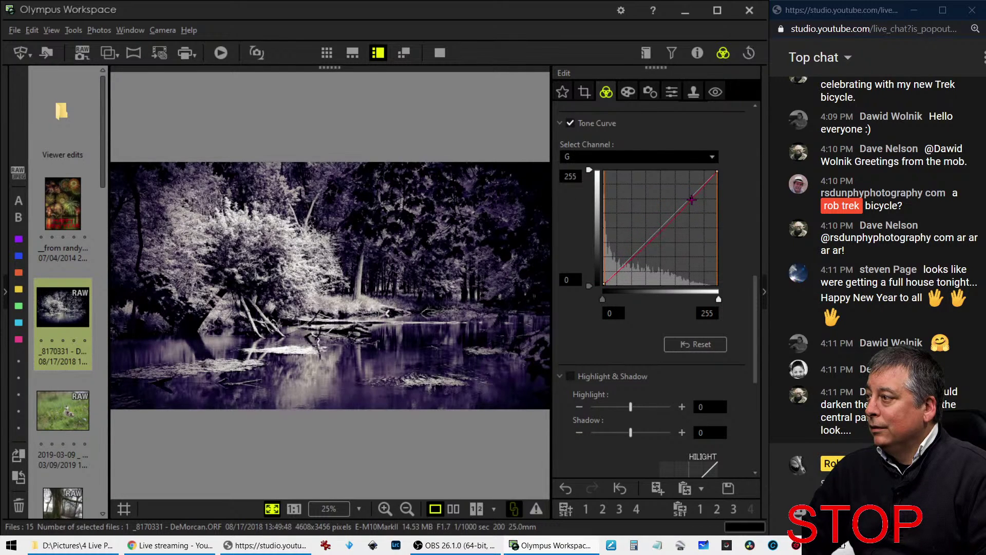
click(690, 195)
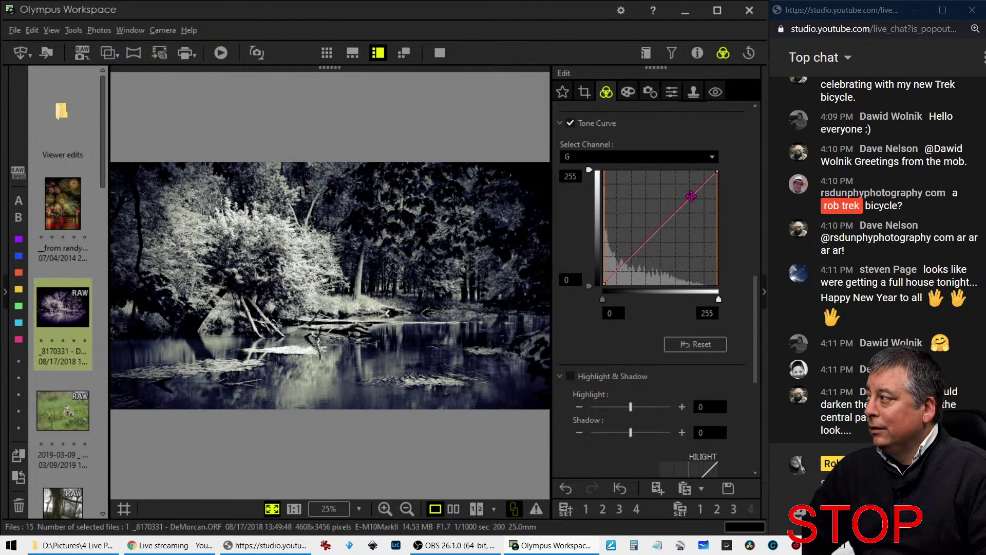
click(622, 267)
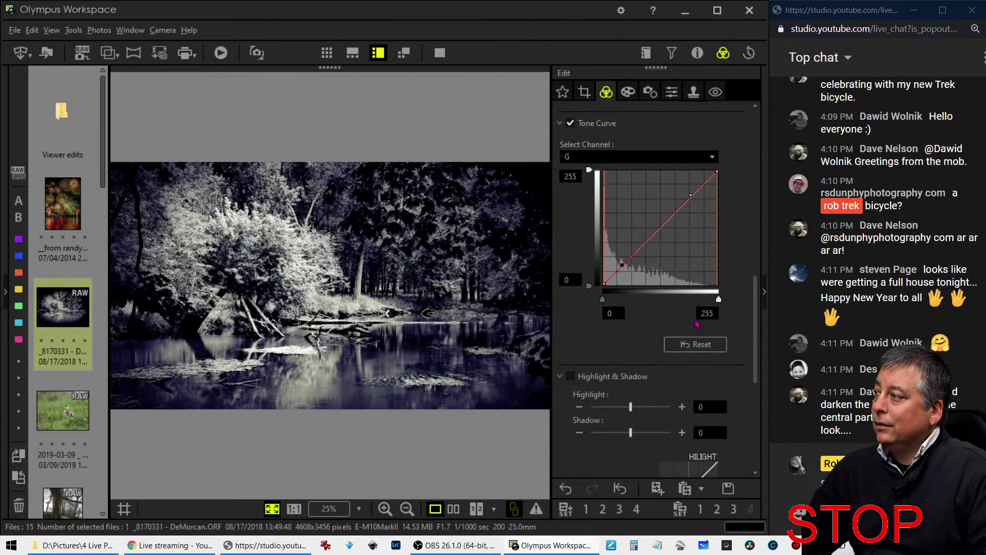
Compare the original and edited pond photos side by side in full screen
click(453, 508)
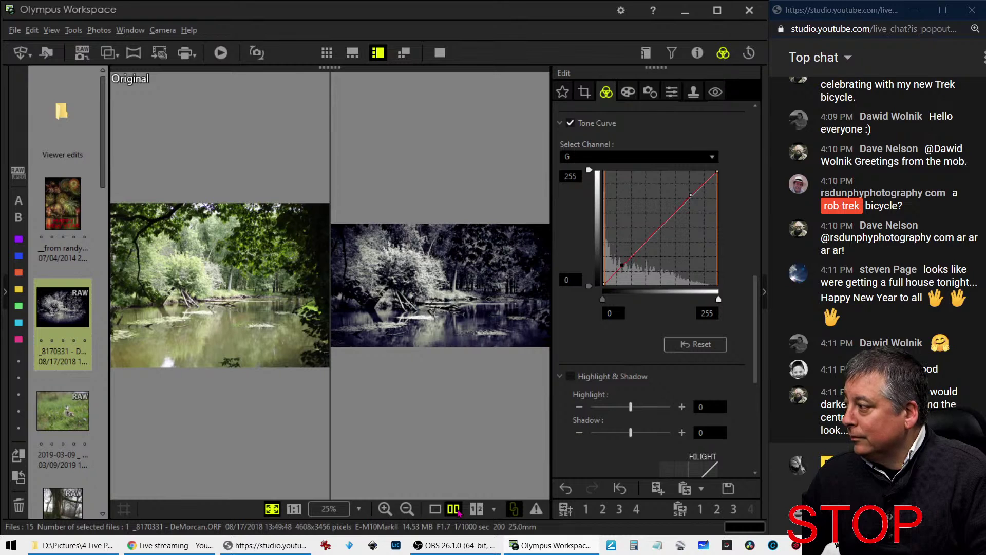
click(439, 53)
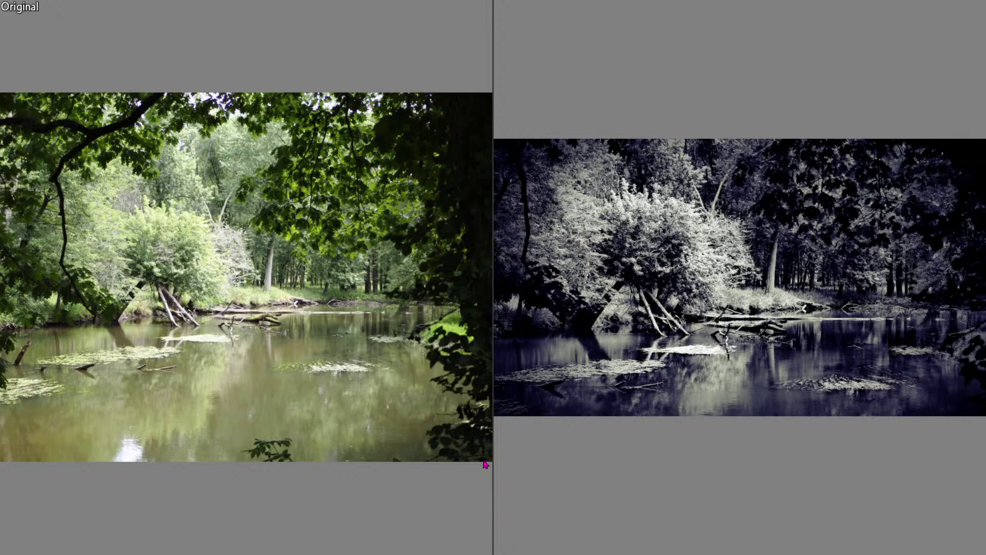
key(Escape)
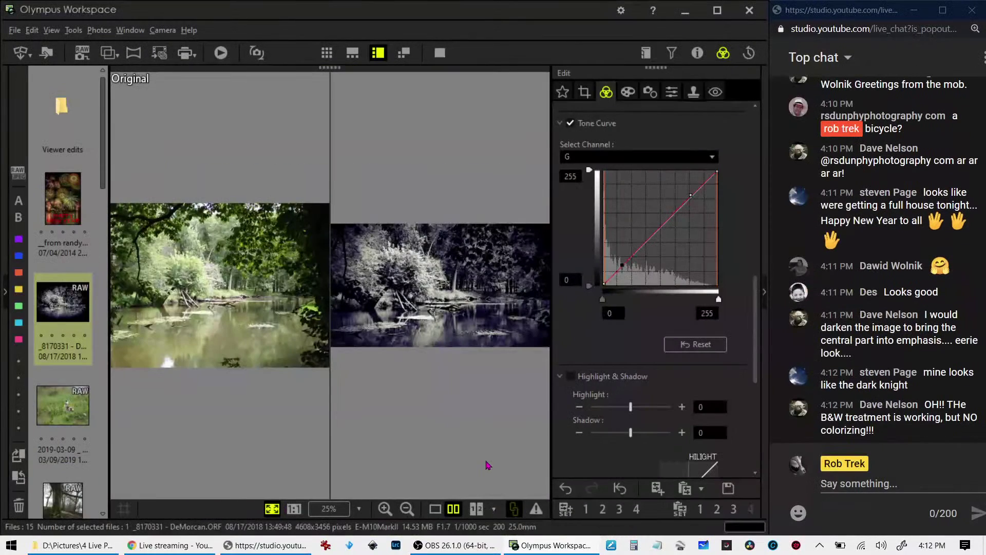
Apply the Soft Focus art filter to the pond photo
click(629, 92)
click(625, 132)
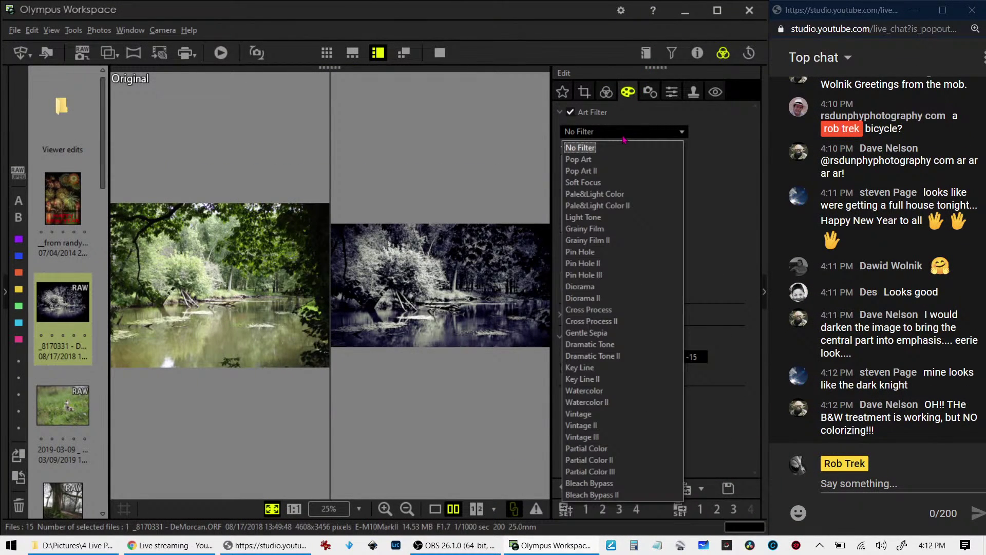
click(613, 189)
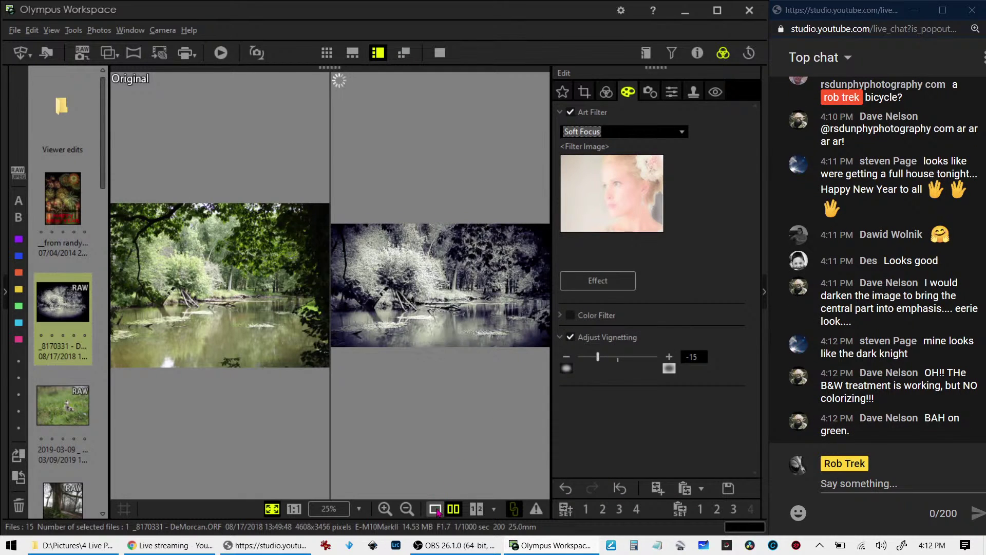
click(570, 430)
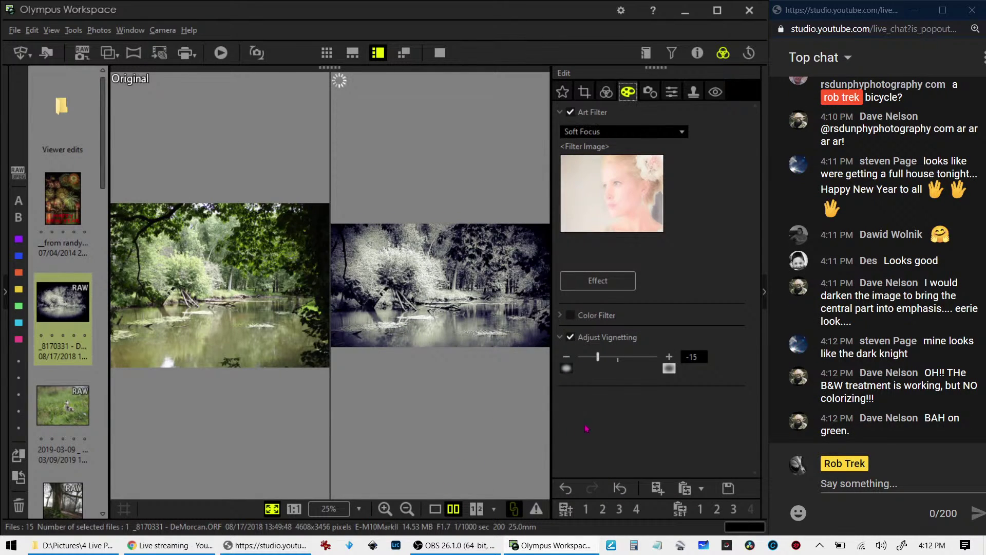
Darken the RGB tone curve by shifting its shadow, midtone and highlight points toward brighter input levels
click(606, 91)
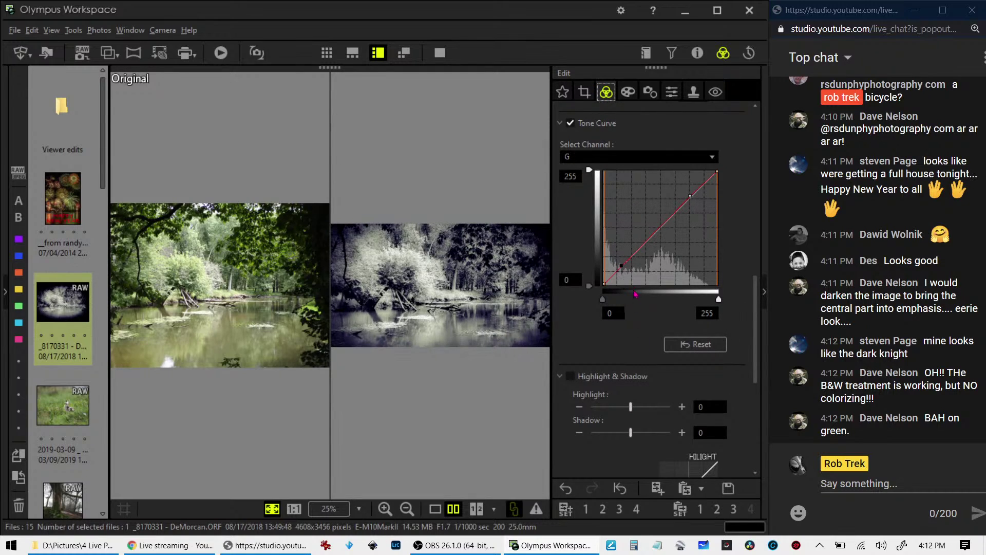
click(635, 158)
click(633, 171)
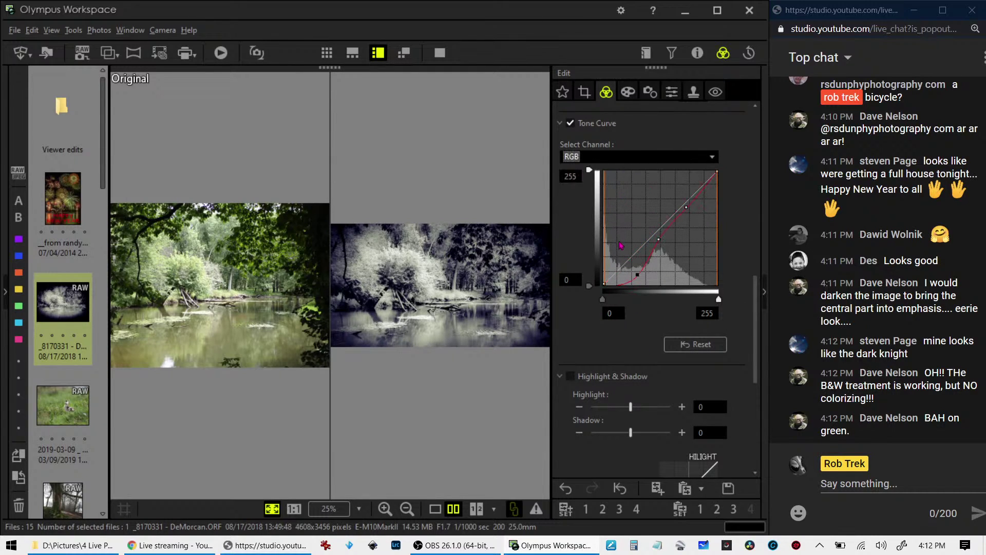
drag(631, 272, 672, 244)
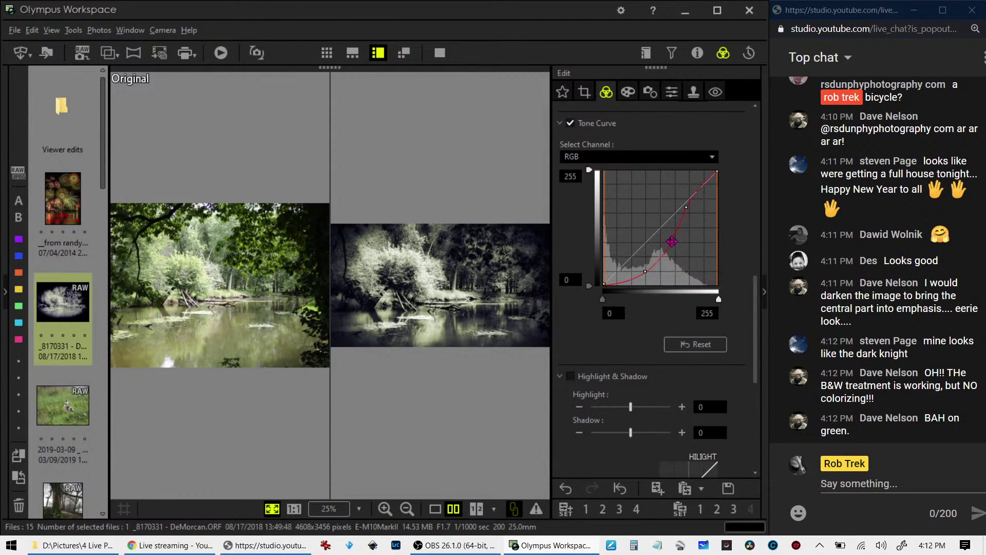
drag(687, 207, 699, 199)
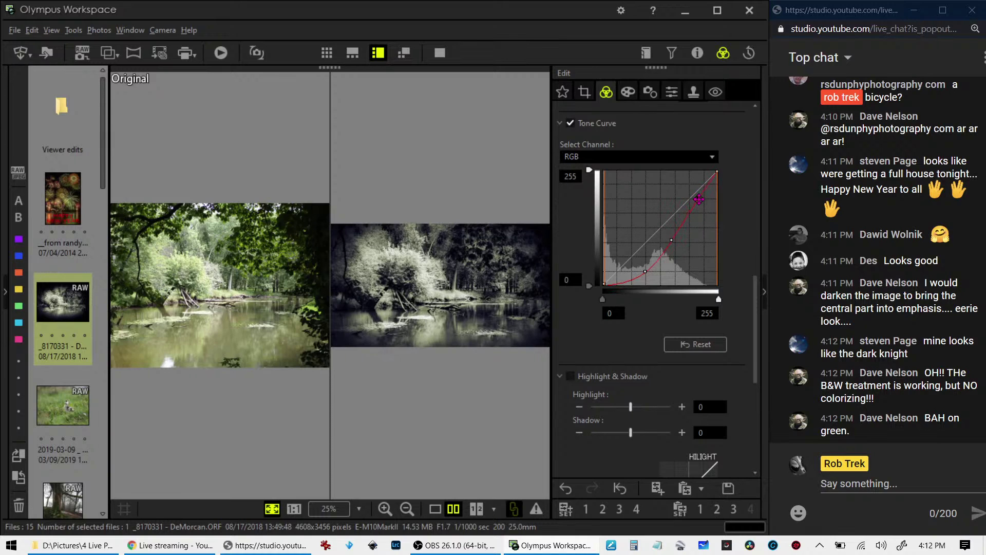
drag(646, 271, 647, 274)
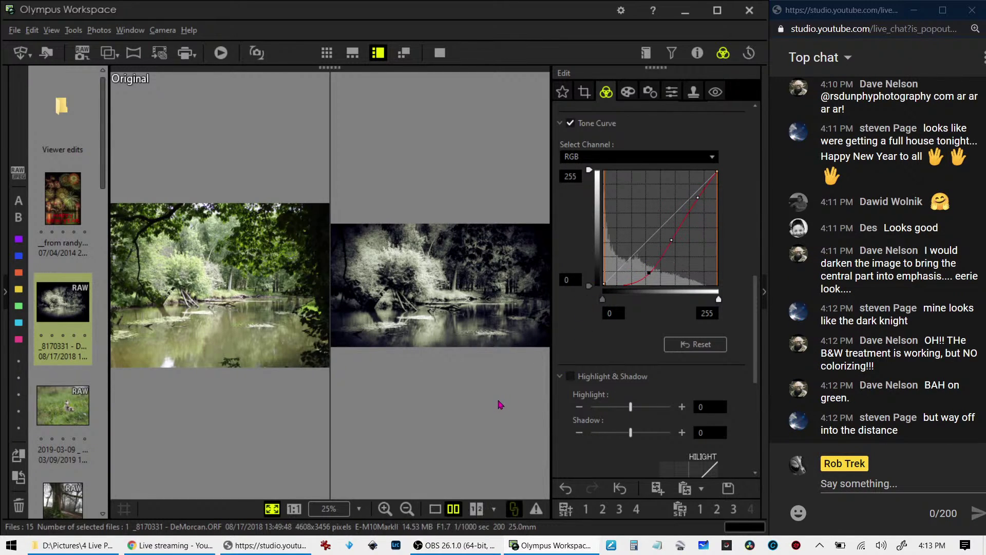
Examine the edited pond photo on its own in full screen and reselect its thumbnail
click(435, 509)
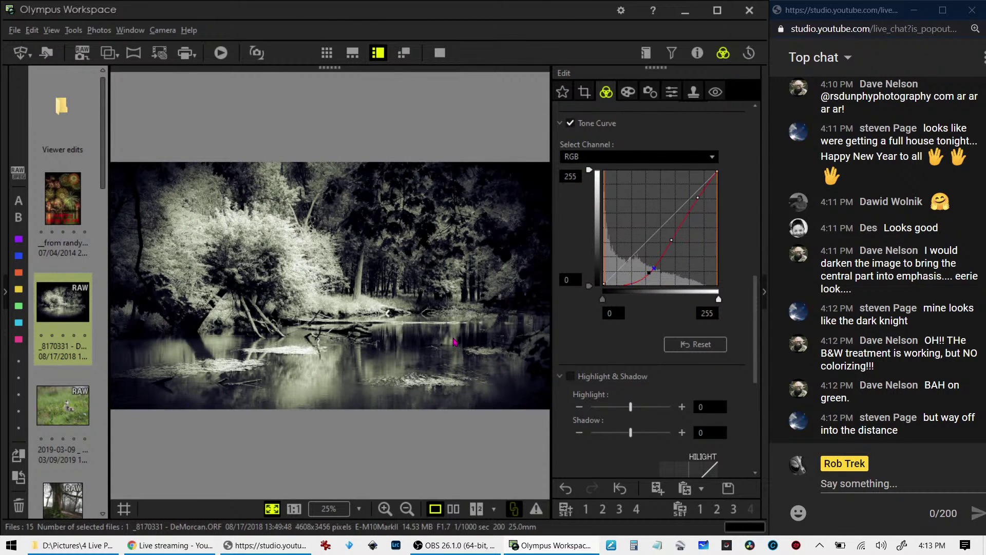
click(441, 52)
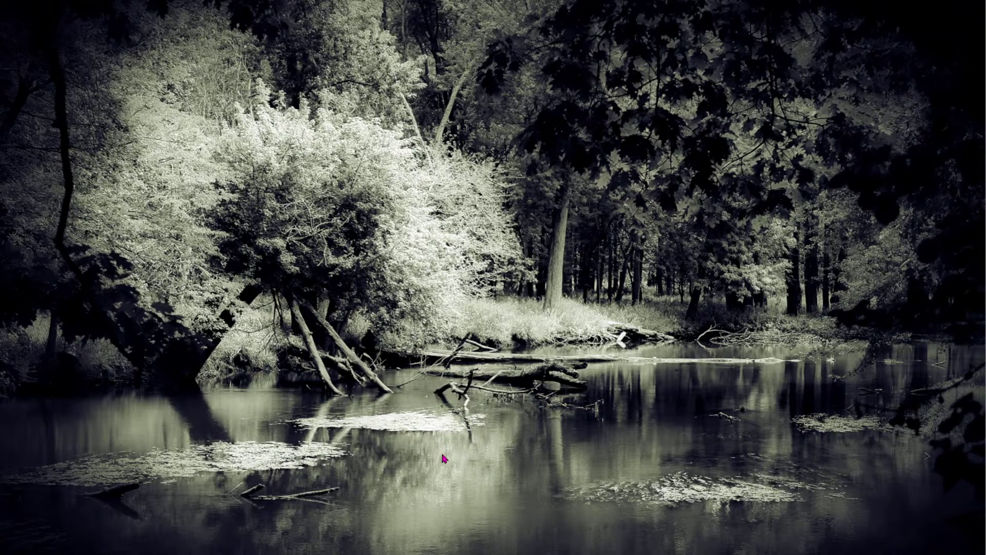
key(Escape)
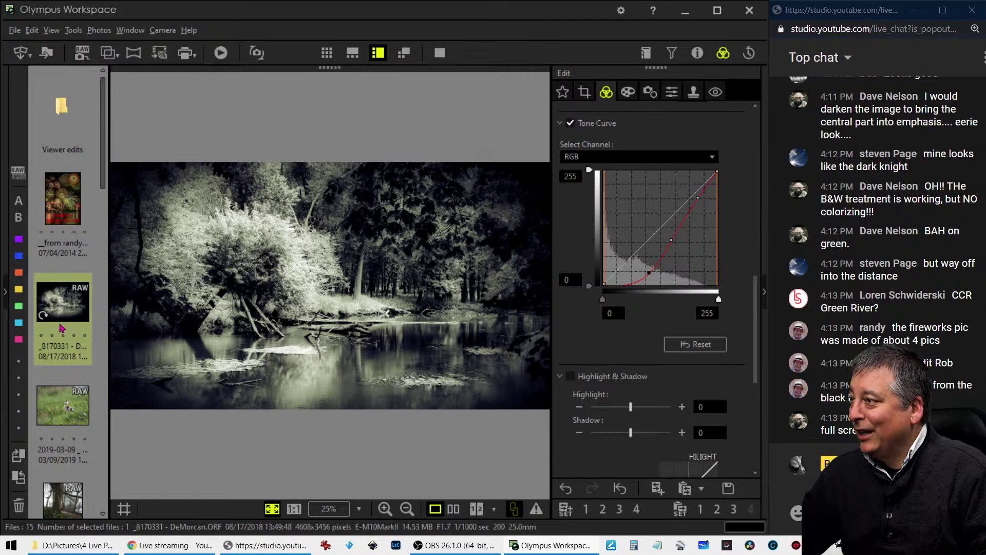
click(66, 307)
mouse_move(70, 306)
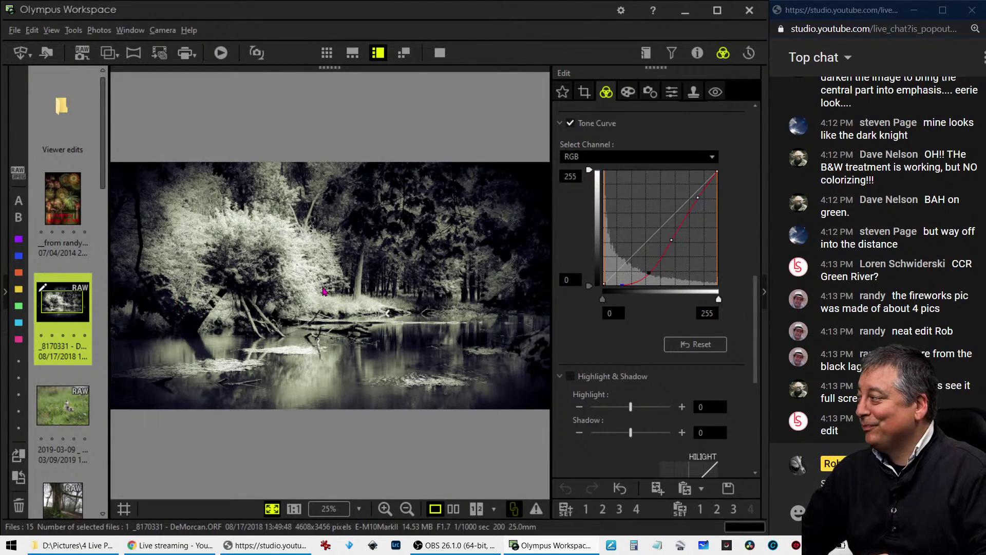
Open the RAW duckling photo, inspect its head and chest at 1:1, and return to the full view
click(72, 411)
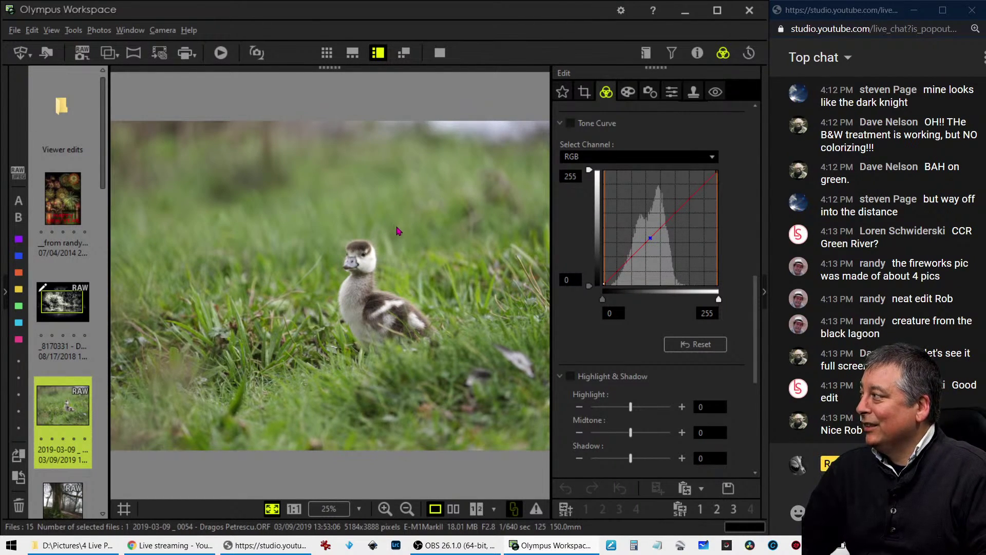
click(361, 258)
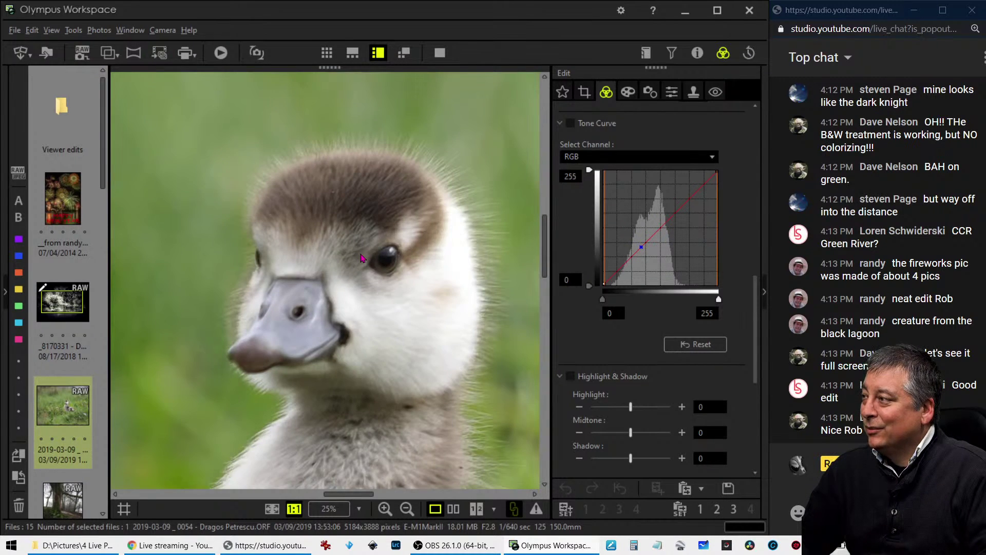
drag(368, 345, 390, 213)
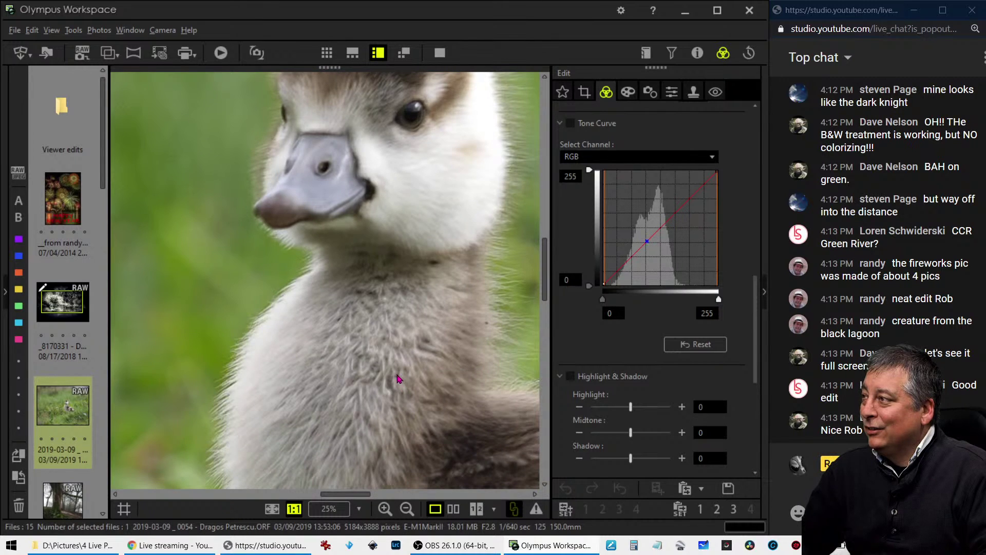
drag(392, 272, 364, 358)
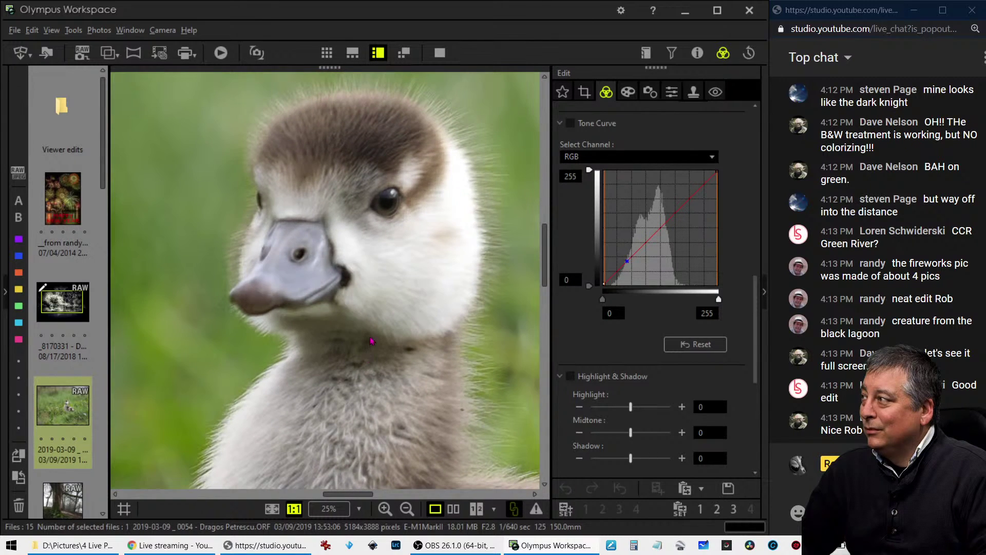
click(382, 304)
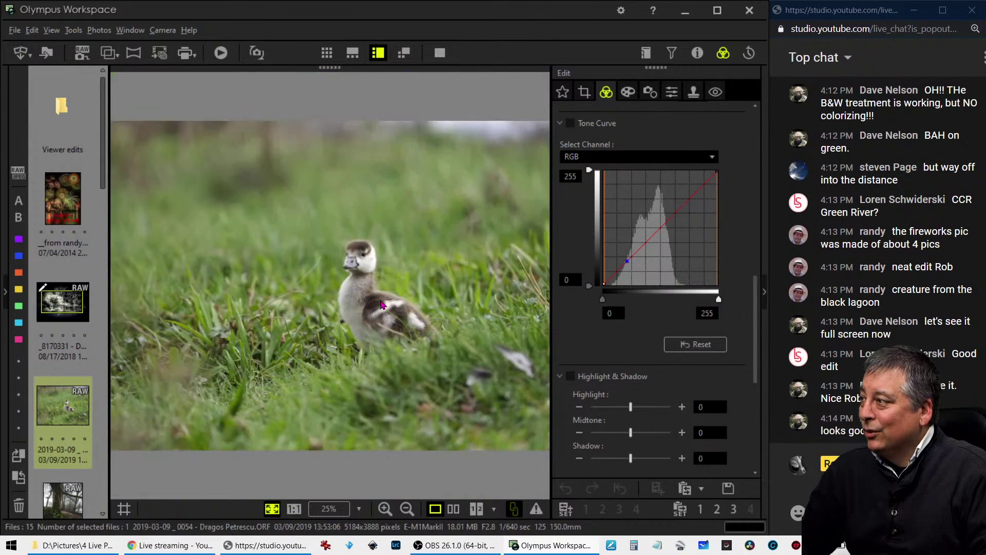
Show the duckling photo's shooting properties and examine the bird's head and chest feathers at 1:1
click(698, 52)
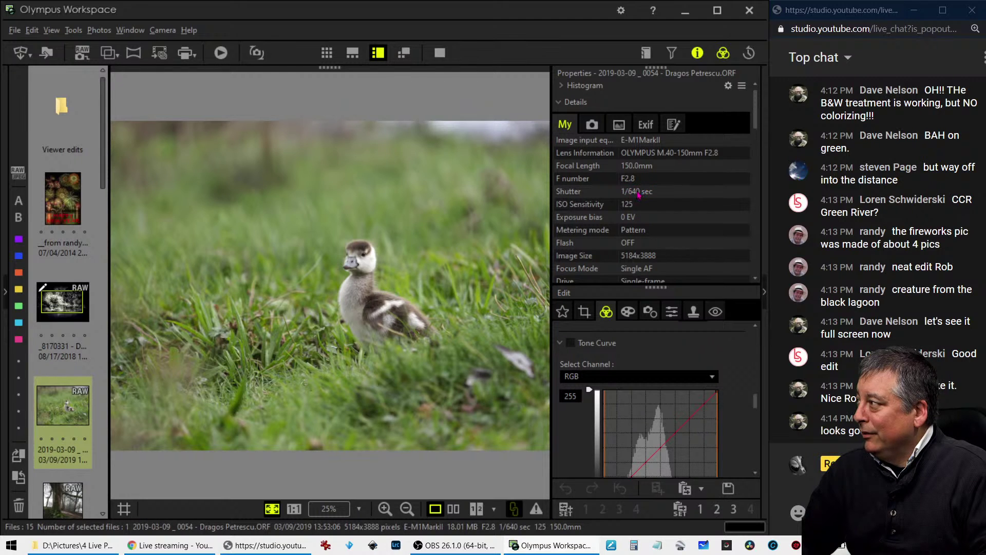
scroll(658, 243, down, 3)
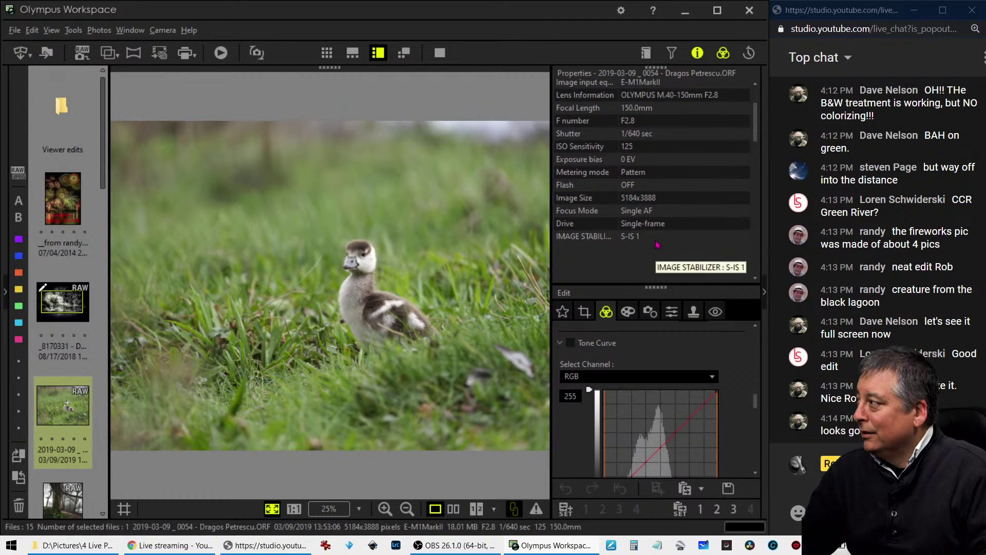
click(355, 266)
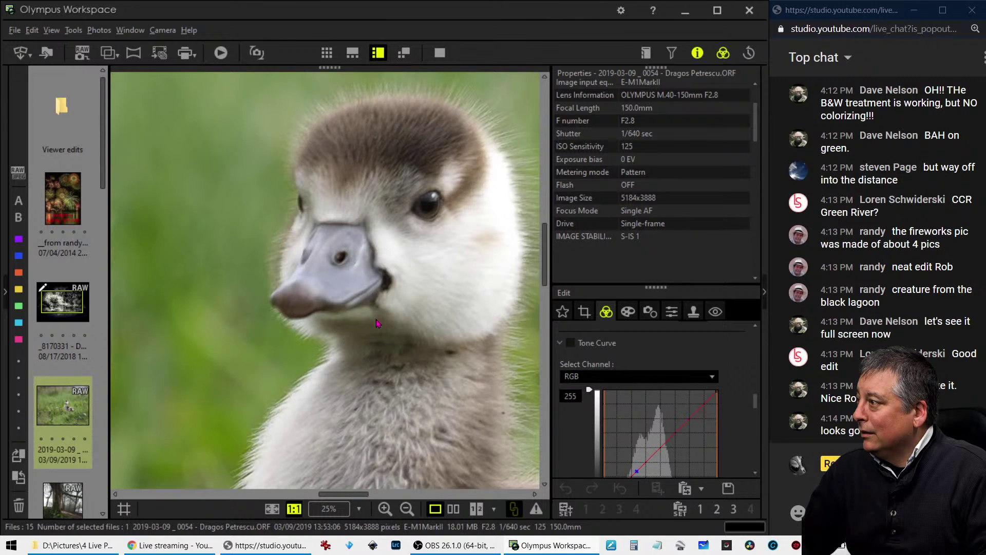
drag(377, 322, 320, 169)
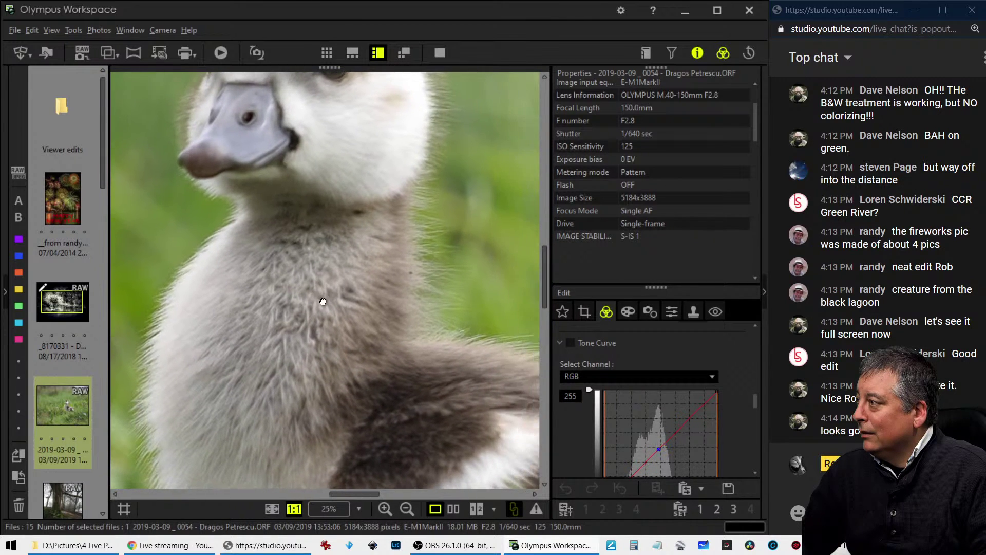
Examine the grass around the duckling and its feathers and face at 1:1, then return to the full view and hide the shooting properties
click(324, 303)
click(334, 352)
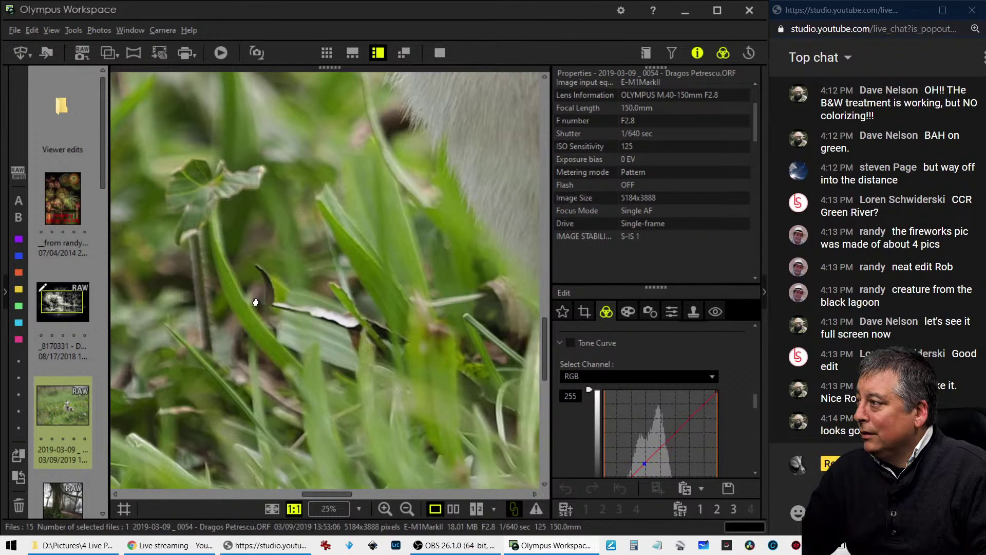
drag(255, 302, 339, 330)
drag(221, 263, 375, 160)
drag(312, 264, 291, 112)
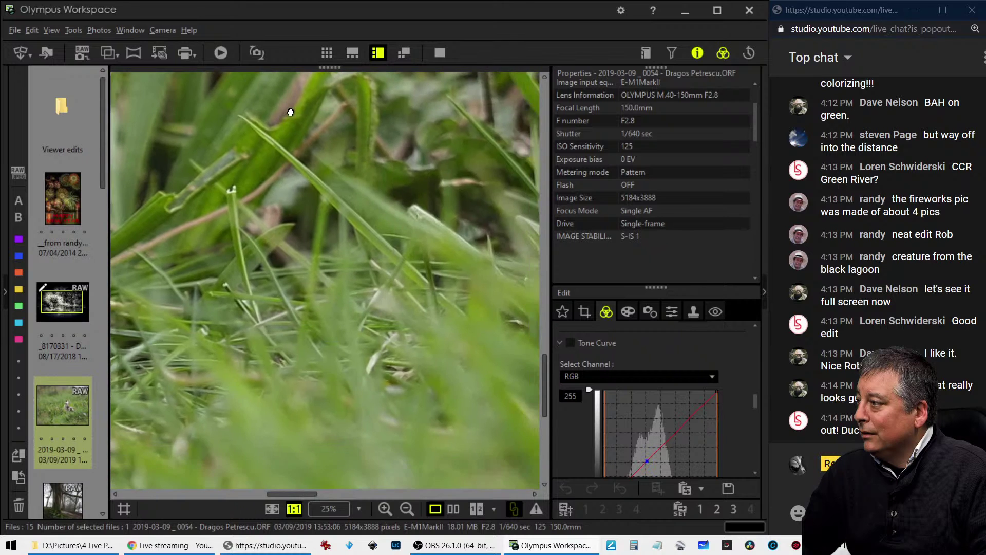
drag(361, 211, 329, 213)
drag(404, 213, 360, 287)
drag(401, 257, 367, 378)
drag(361, 135, 308, 262)
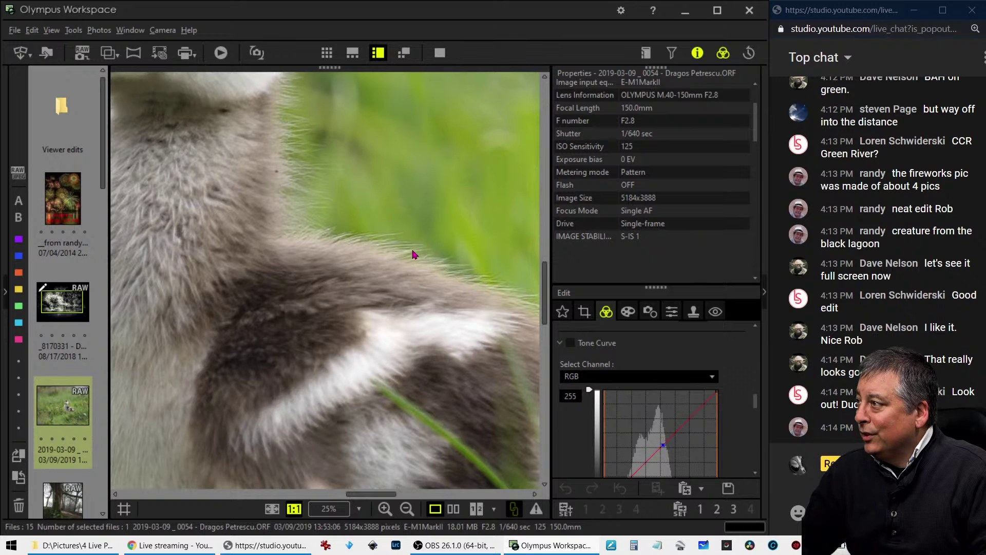
drag(250, 152, 391, 393)
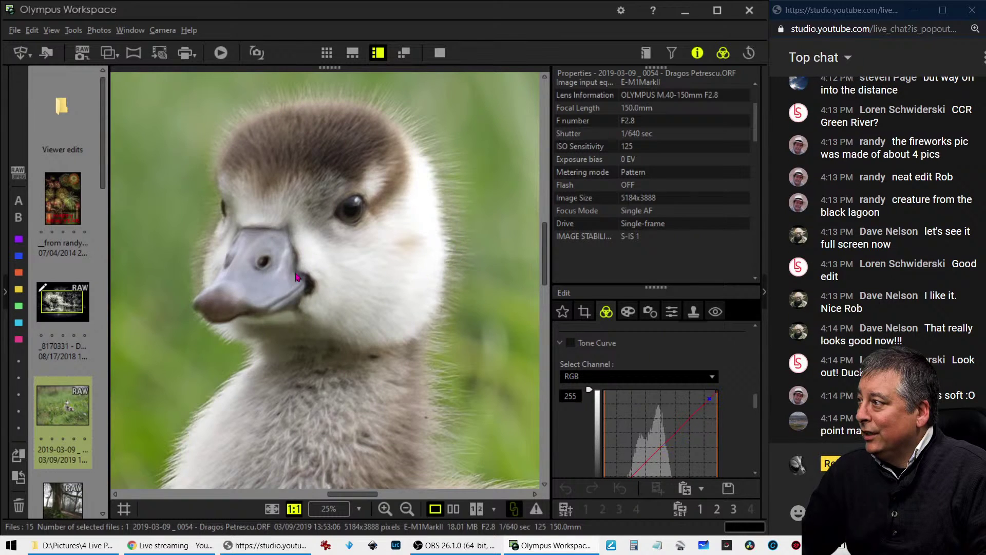
click(331, 261)
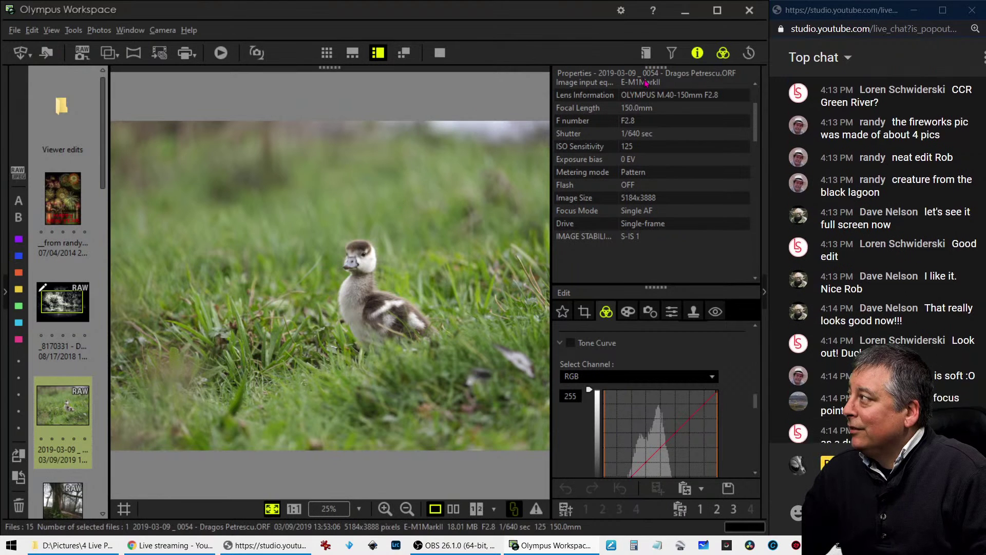
click(697, 53)
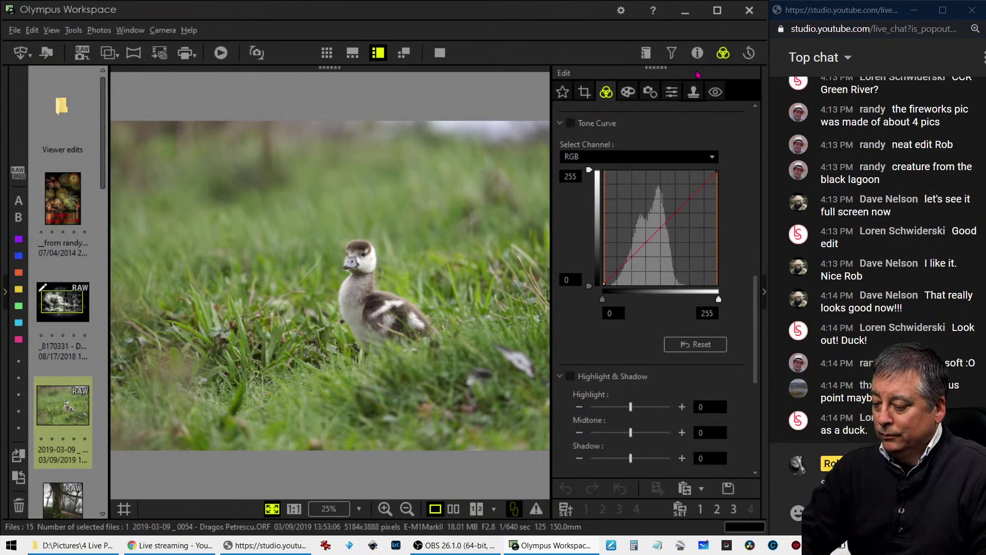
Apply the Pop Art art filter to the duckling photo
click(633, 99)
click(627, 132)
click(618, 155)
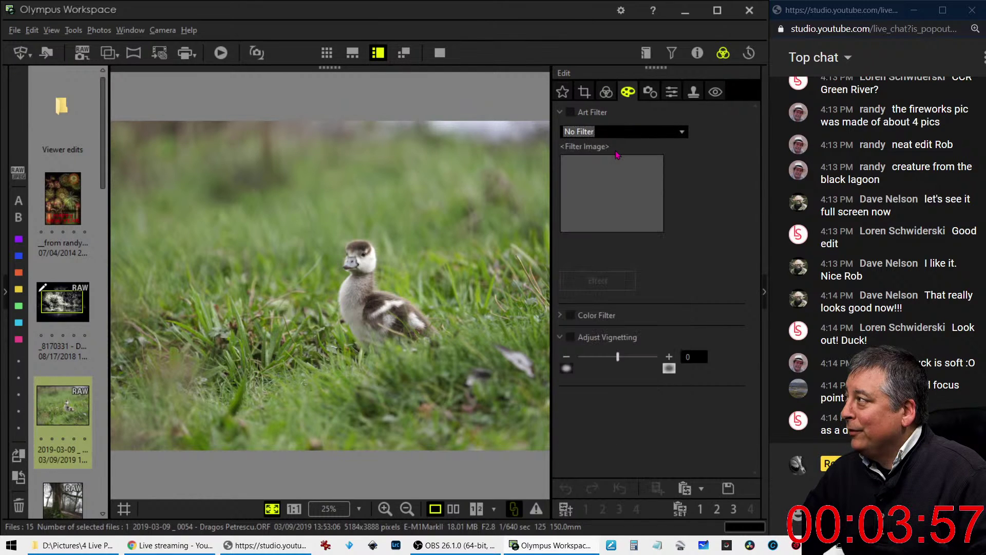
click(619, 134)
click(616, 158)
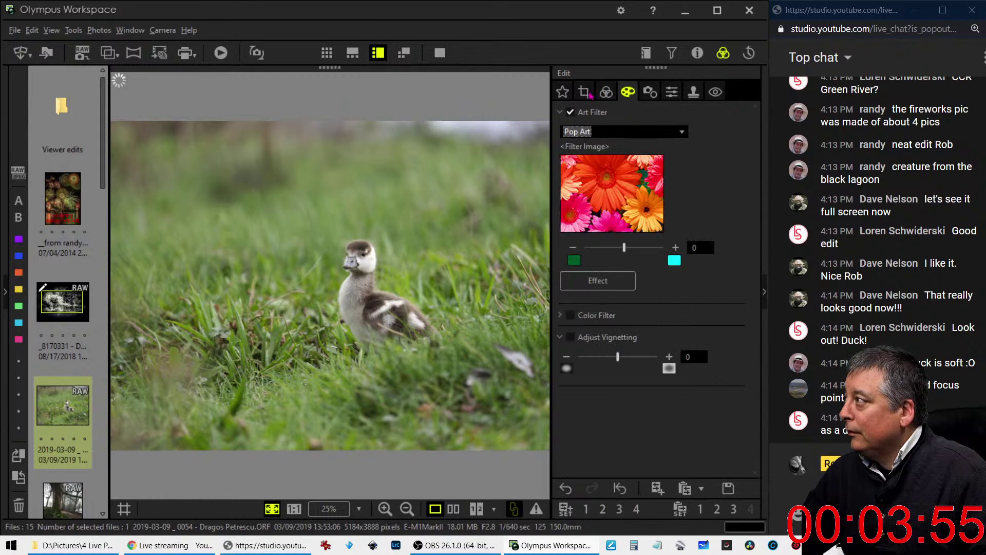
Crop the photo to a 1:1 square of about 2850 x 2850 pixels around the duckling
click(585, 93)
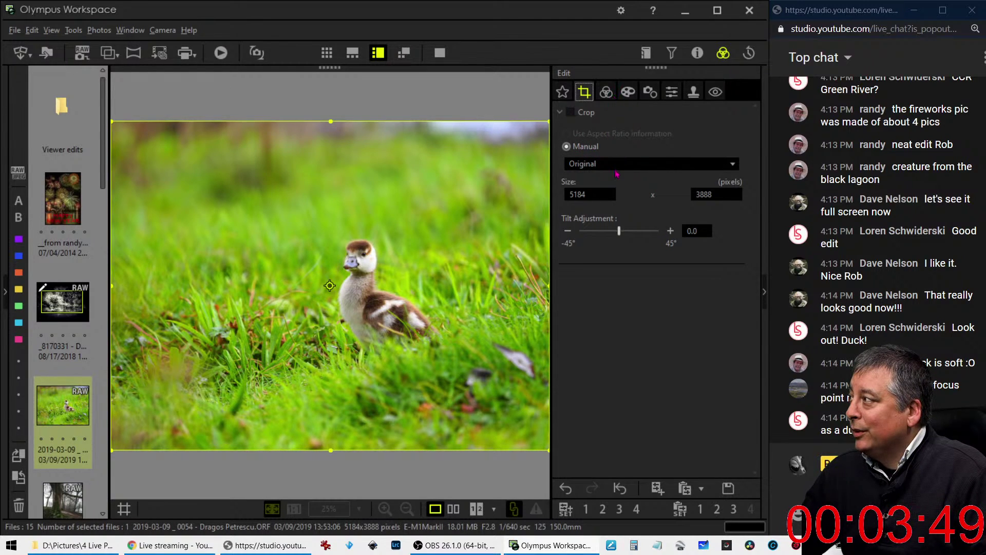
click(616, 165)
click(608, 225)
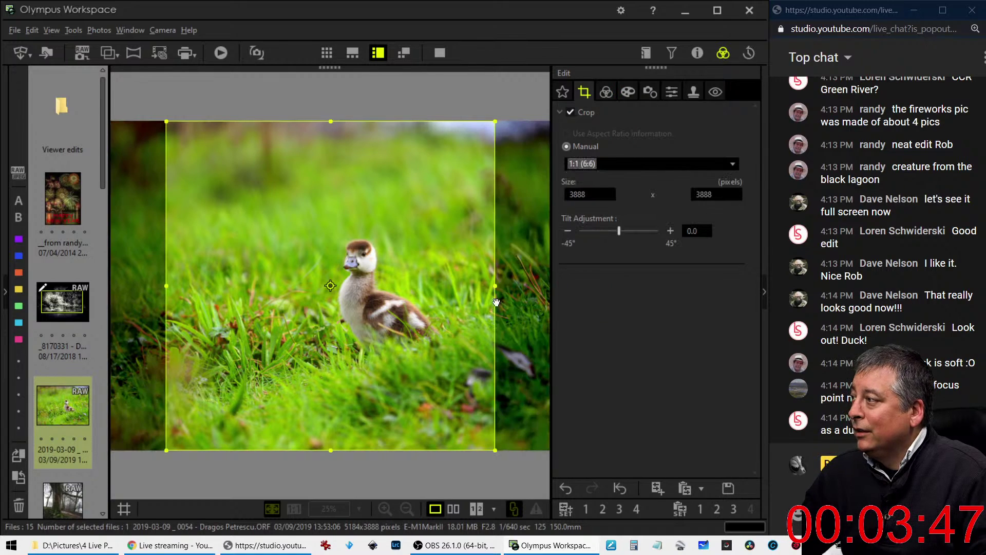
drag(173, 120, 254, 209)
drag(354, 328, 314, 270)
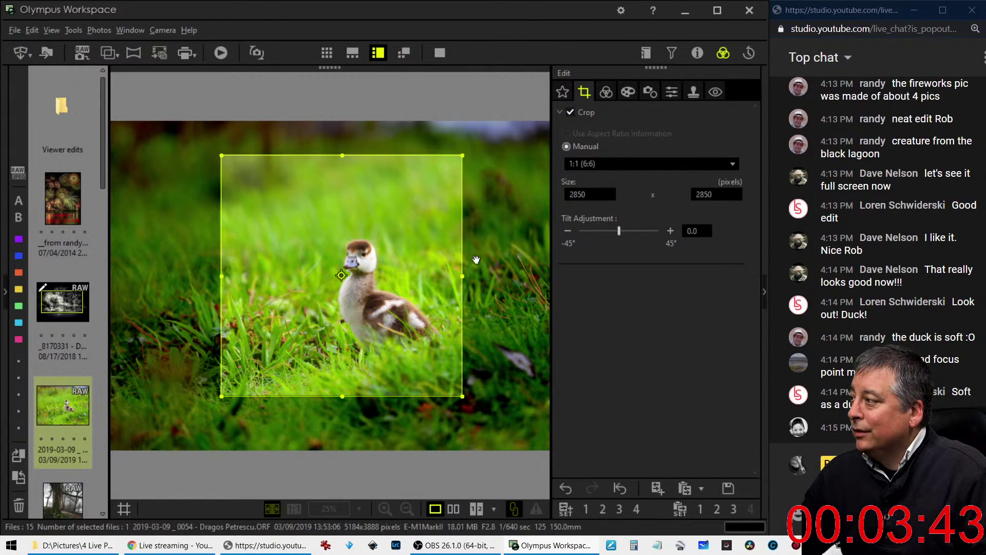
Darken the photo's edges with vignetting at -14 and reduce the saturation to -1.0
click(627, 91)
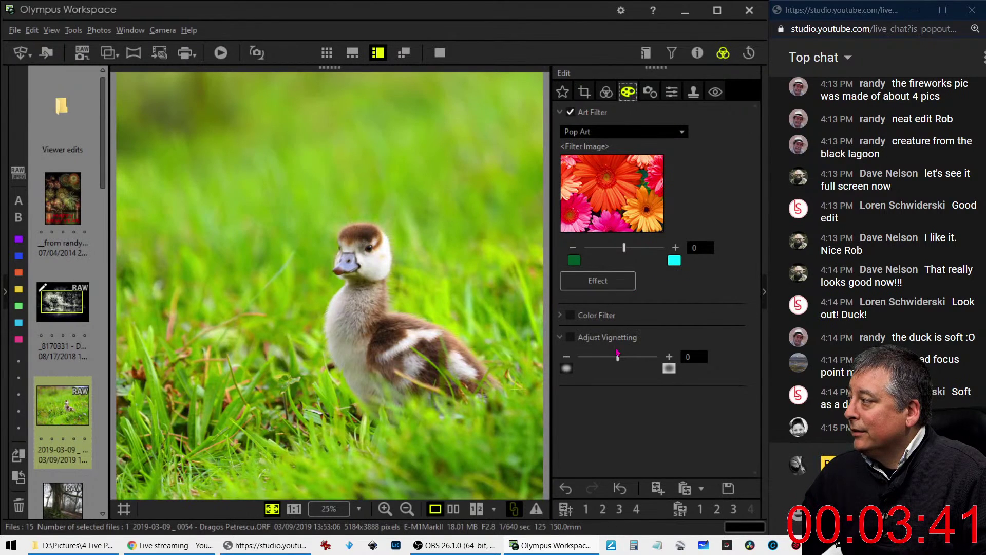
drag(587, 358, 599, 361)
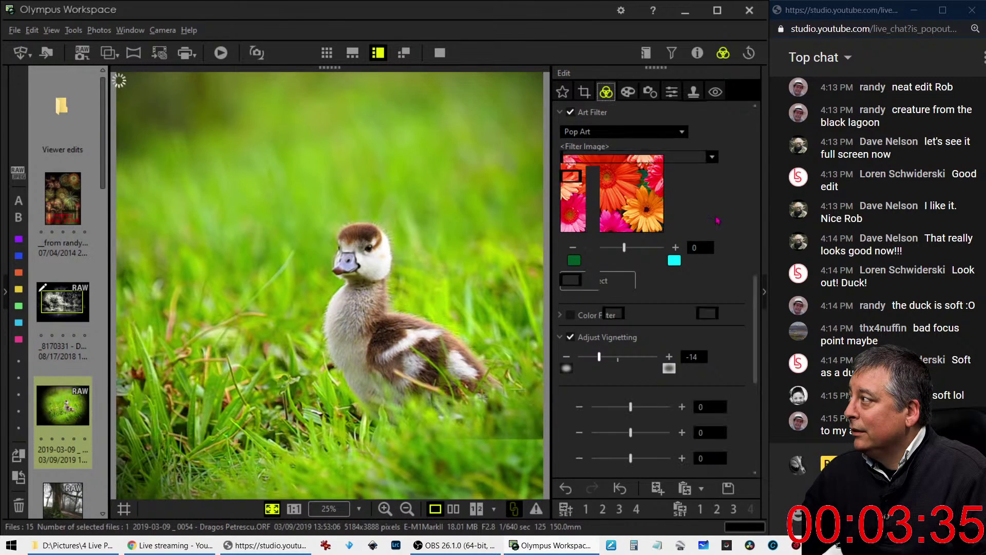
click(606, 92)
scroll(750, 278, down, 5)
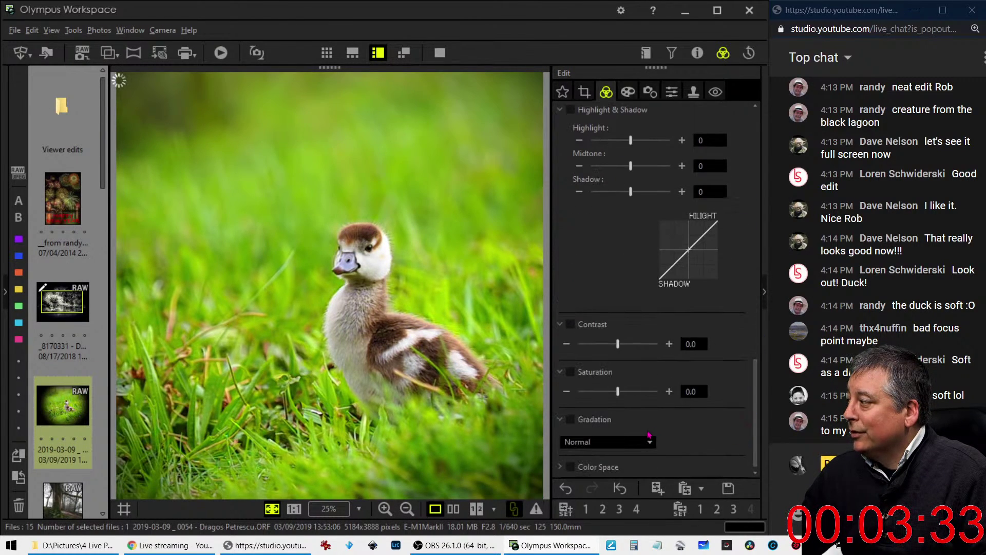
drag(618, 393, 599, 395)
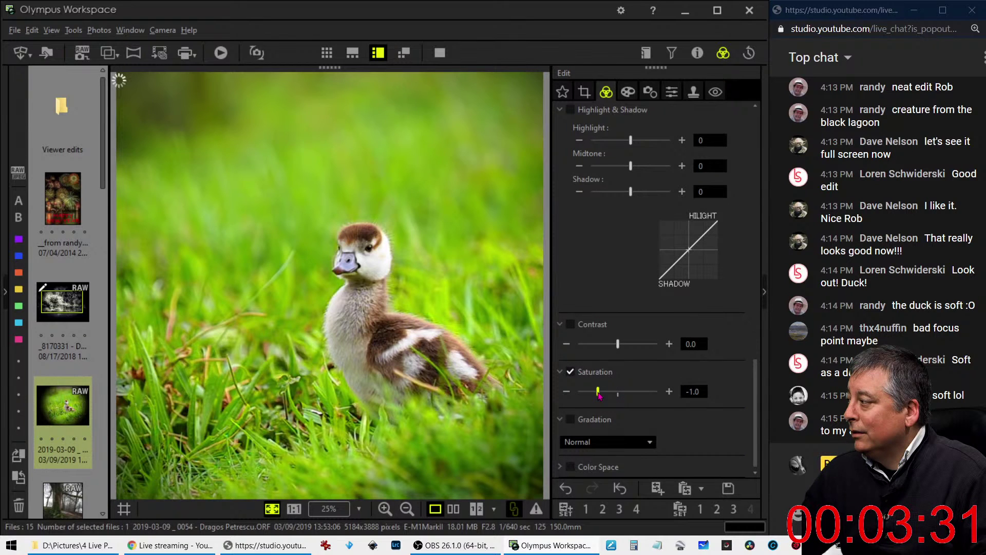
Sharpen the photo with sharpness 2.0 and an unsharp mask of 286% strength, 1.0 pixel radius and threshold 10
click(671, 92)
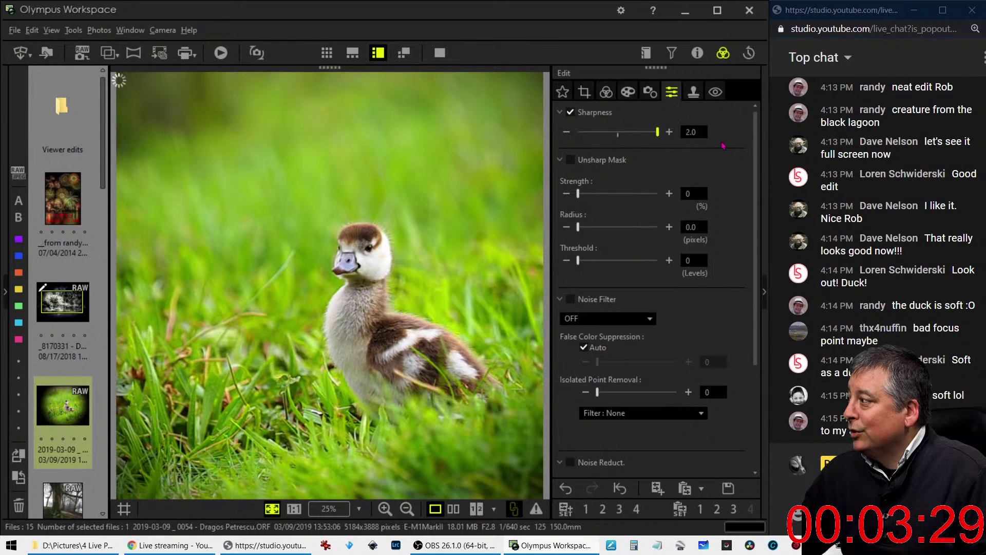
drag(578, 194, 627, 200)
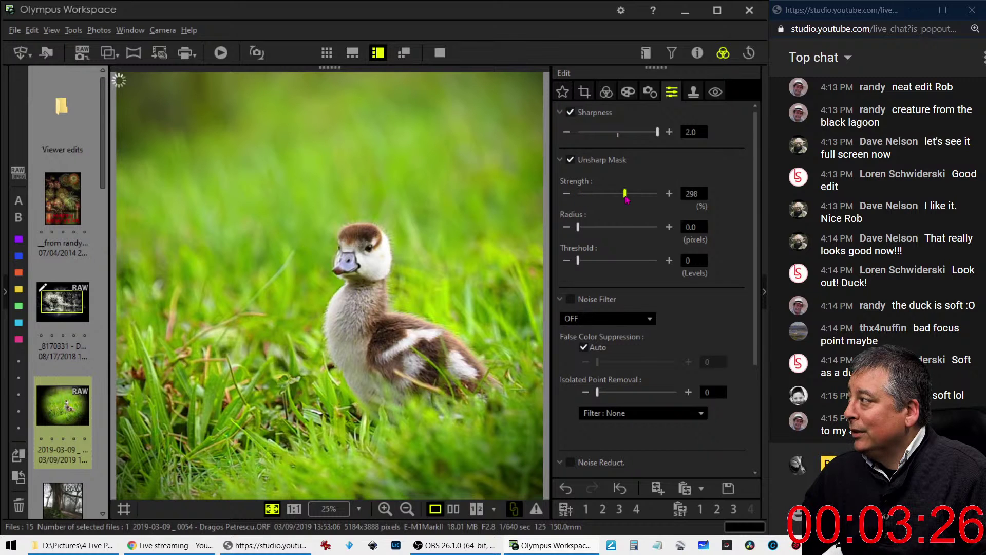
click(691, 227)
text(1)
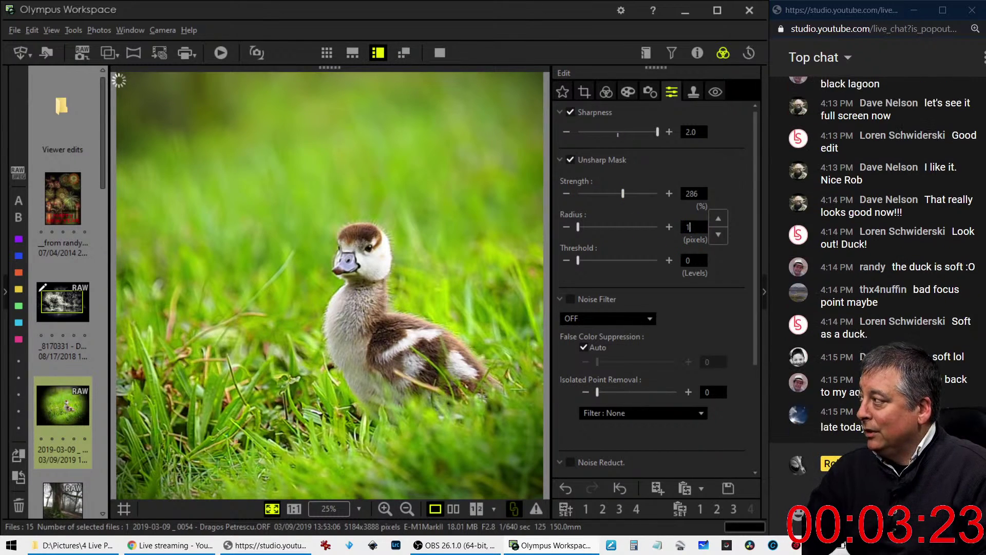
click(682, 261)
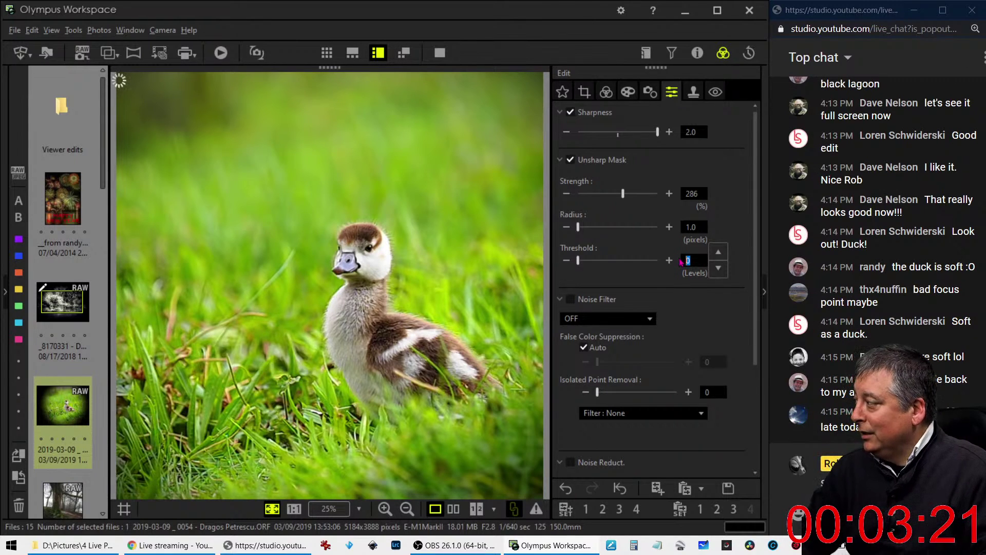
text(10)
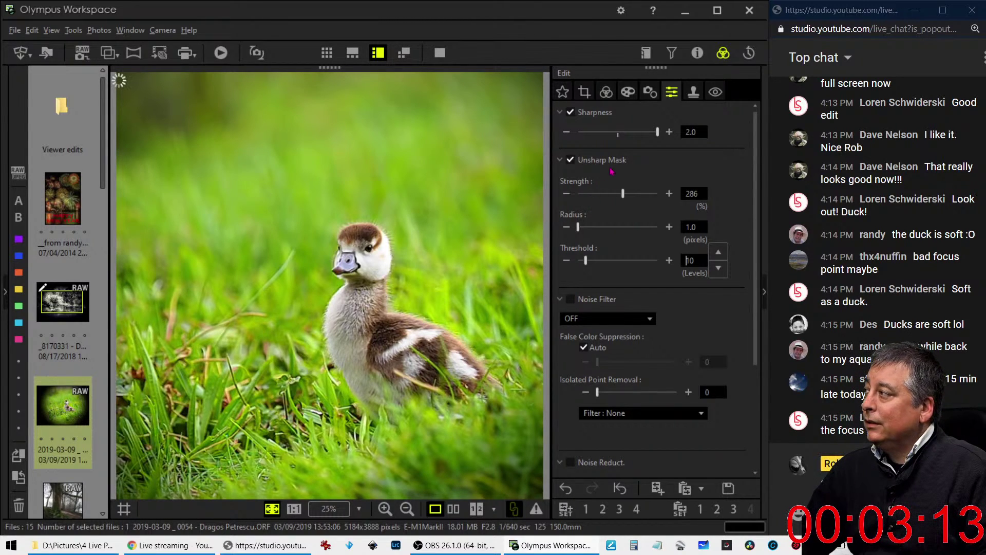
Warm the photo with a custom white balance of 6000 K and a magenta tint of 3
click(606, 92)
scroll(716, 344, up, 2)
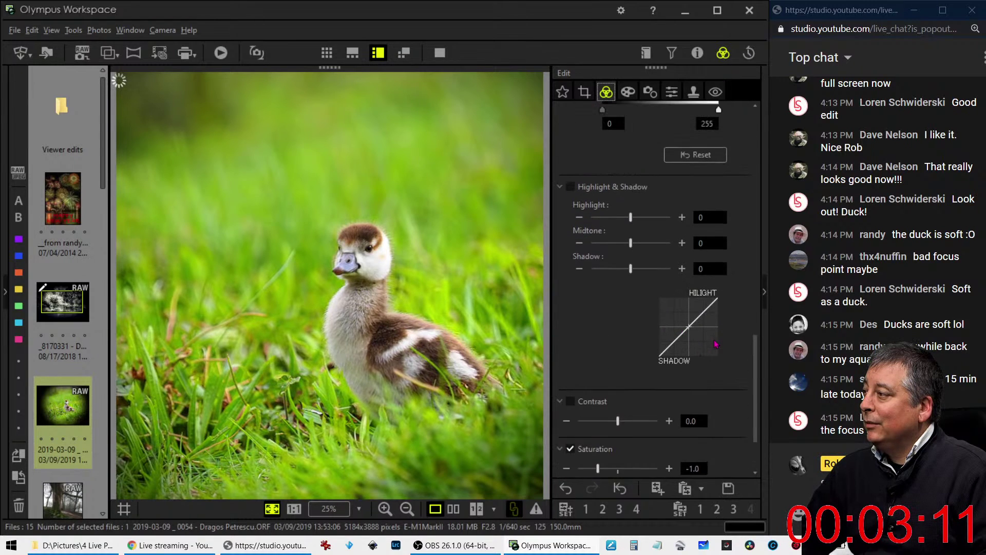
scroll(716, 345, up, 8)
drag(767, 279, 773, 188)
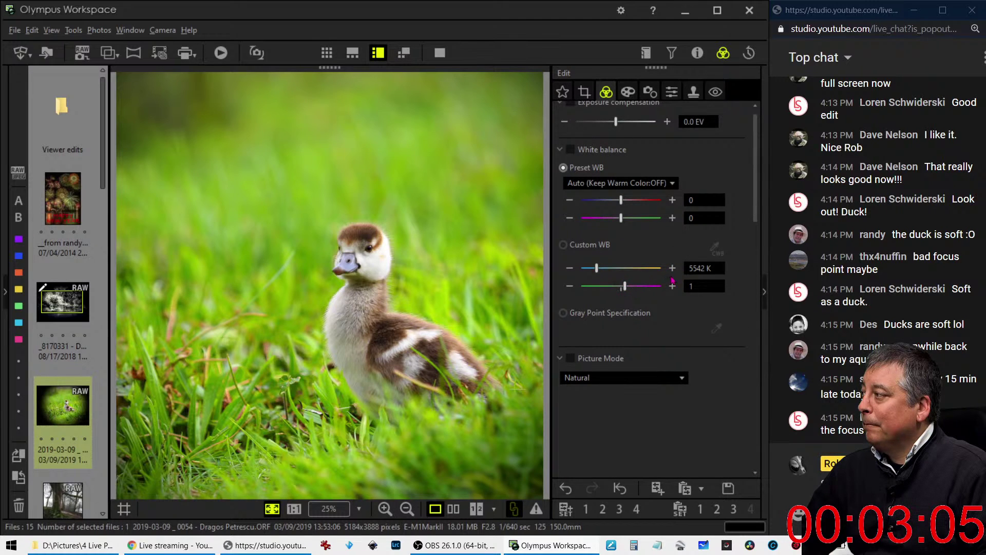
double_click(691, 268)
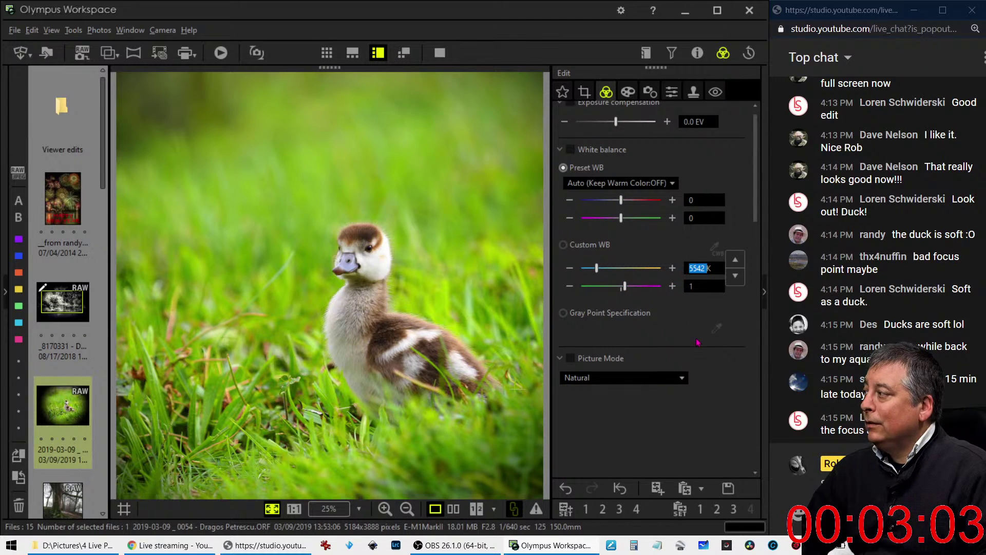
text(6000)
key(Return)
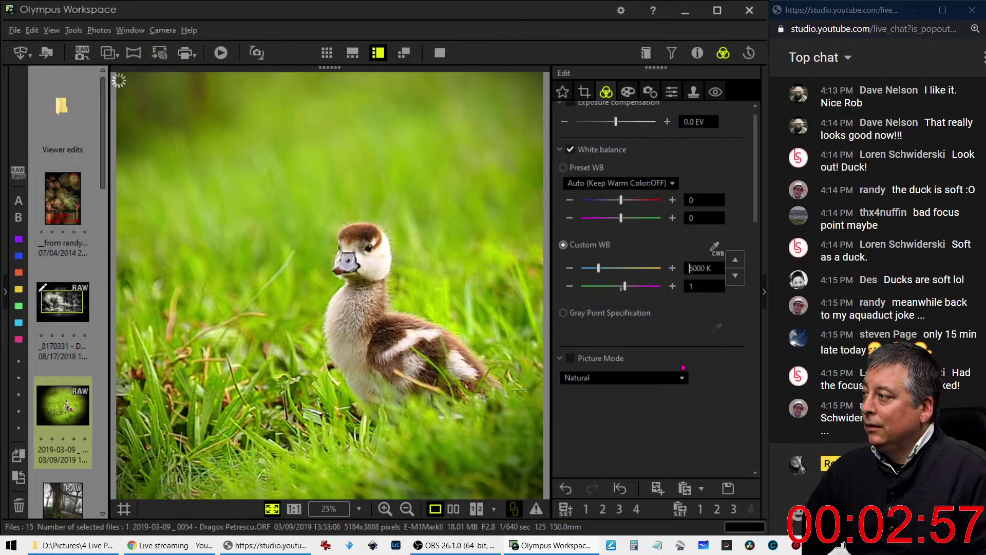
click(674, 289)
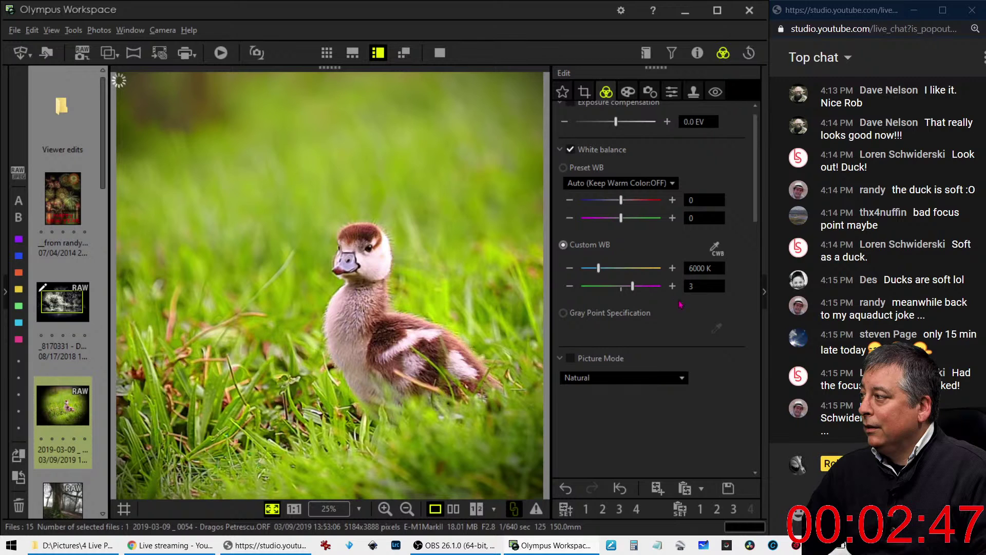
In Adjust Color, lower the green ranges 10 and 11 to -2 and raise the yellow range 0 to 3
scroll(745, 226, down, 4)
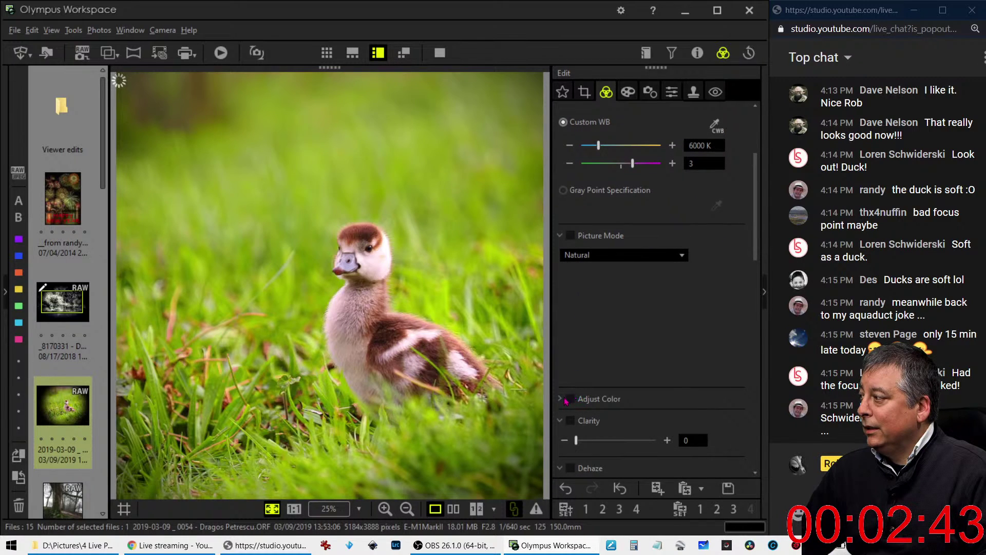
click(565, 401)
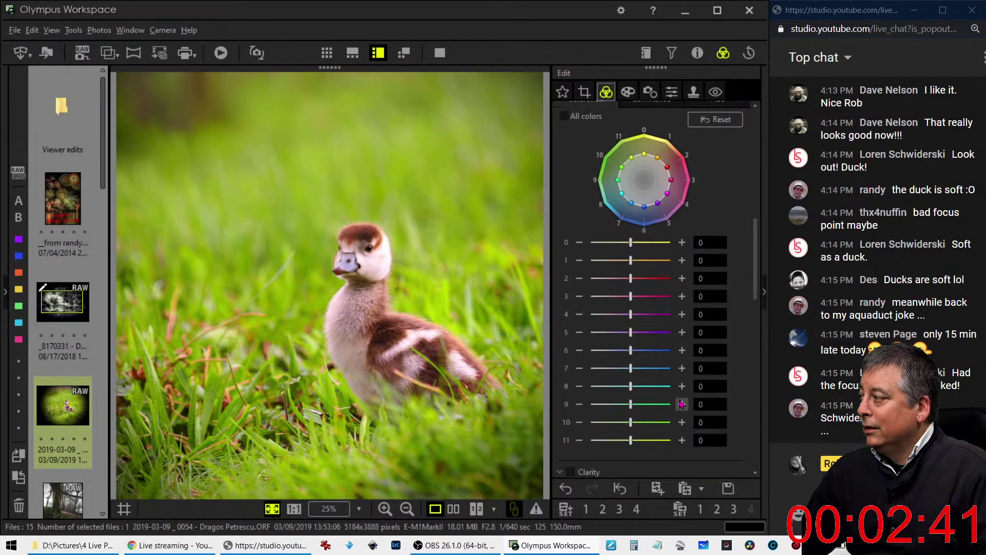
drag(632, 422, 620, 444)
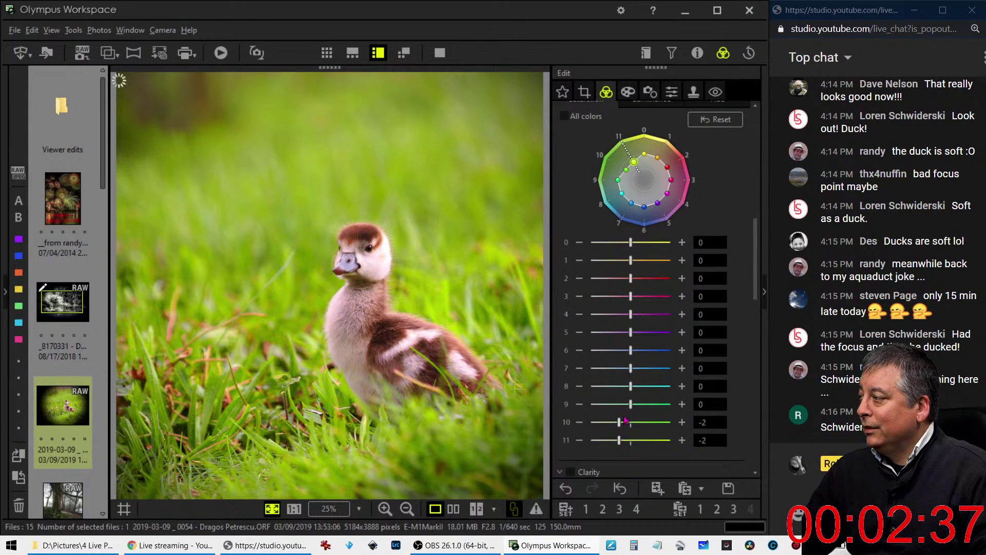
drag(630, 242, 629, 244)
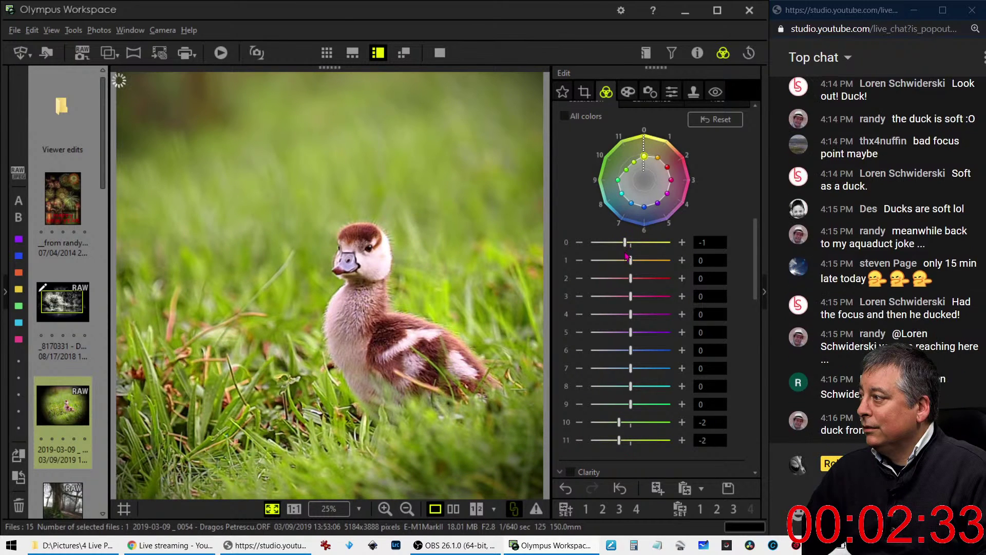
drag(626, 243, 649, 249)
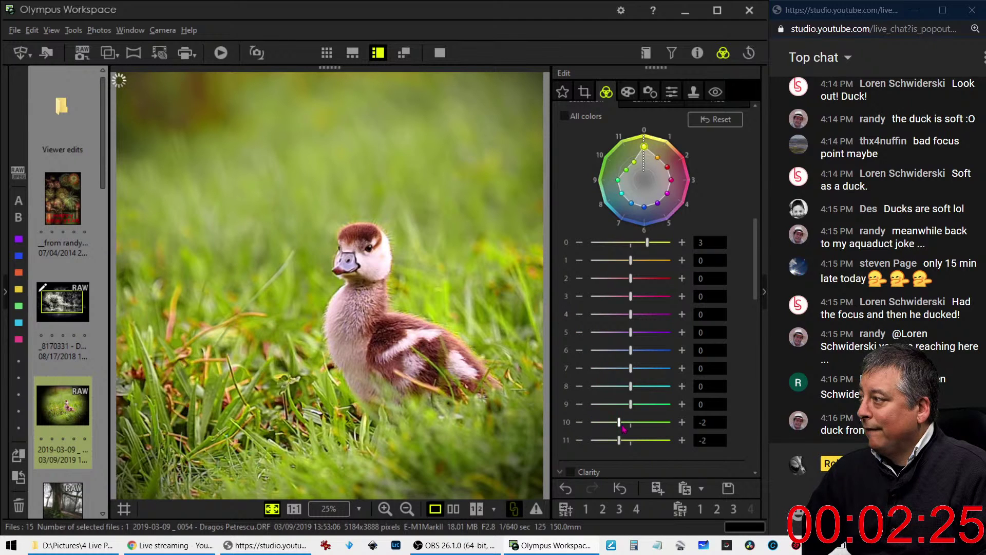
Deepen only the darkest tones with a low shadow point on the RGB tone curve, anchoring the curve just above it near the diagonal
scroll(637, 452, down, 4)
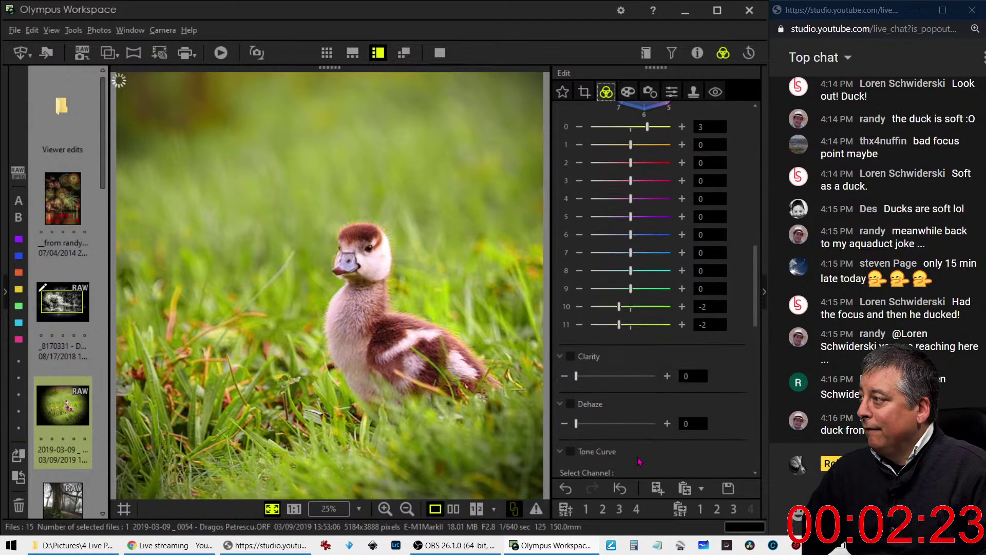
scroll(640, 462, down, 4)
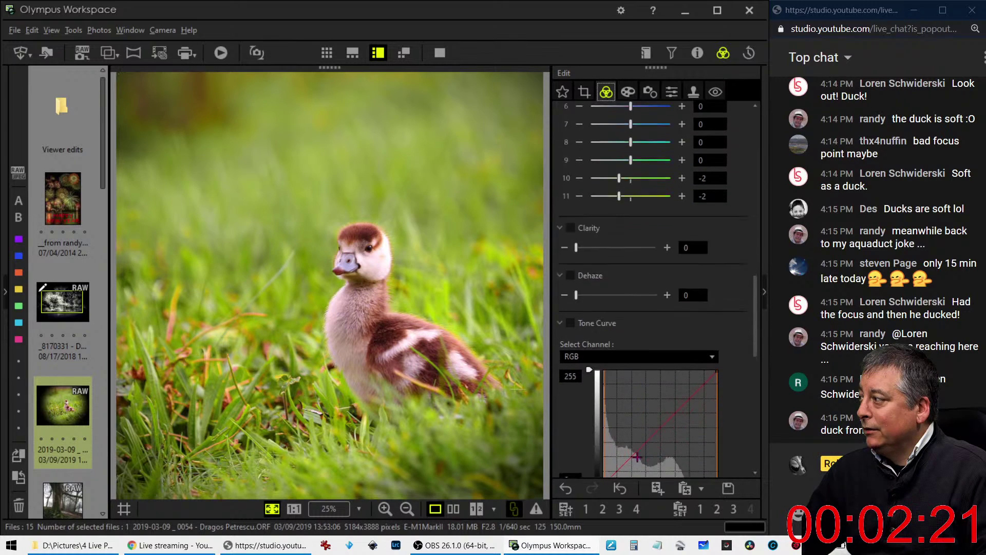
scroll(640, 461, down, 3)
click(615, 375)
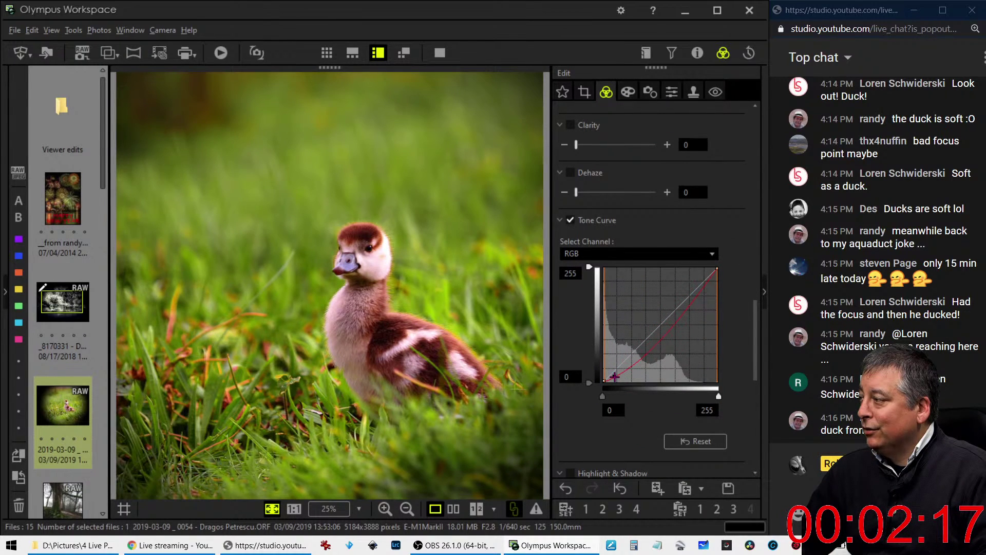
drag(615, 377, 624, 366)
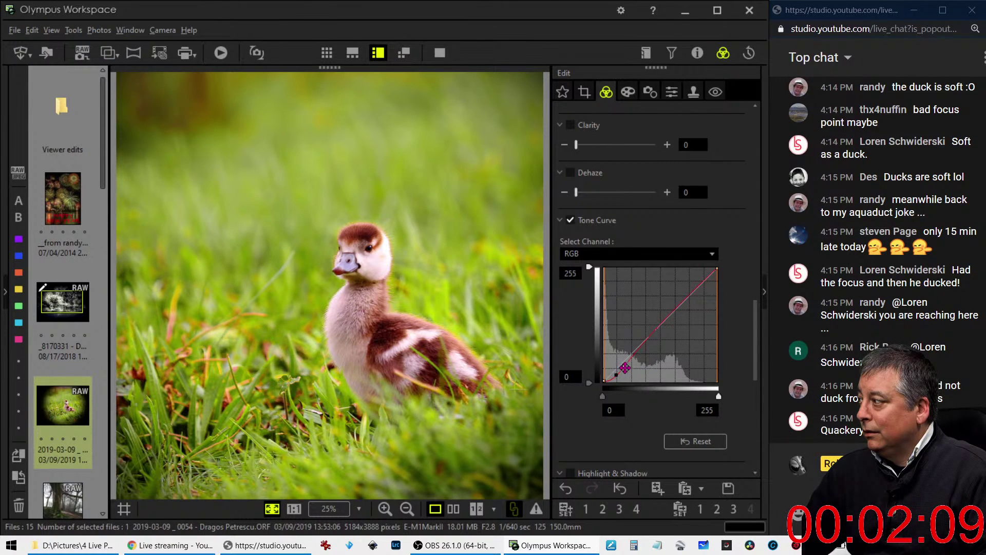
click(628, 362)
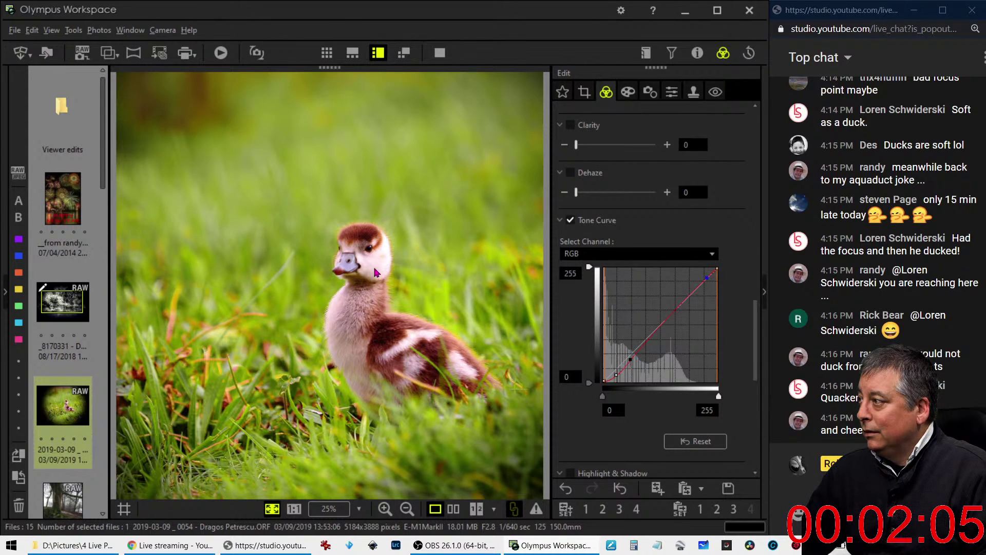
Inspect the duckling's head at full size and reduce the photo's saturation to -2.0
click(361, 263)
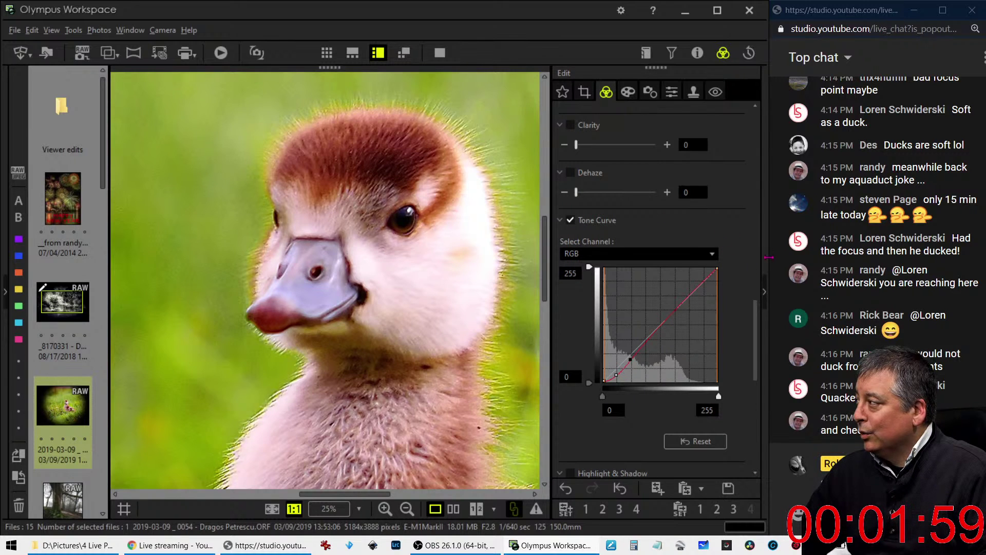
scroll(750, 352, down, 5)
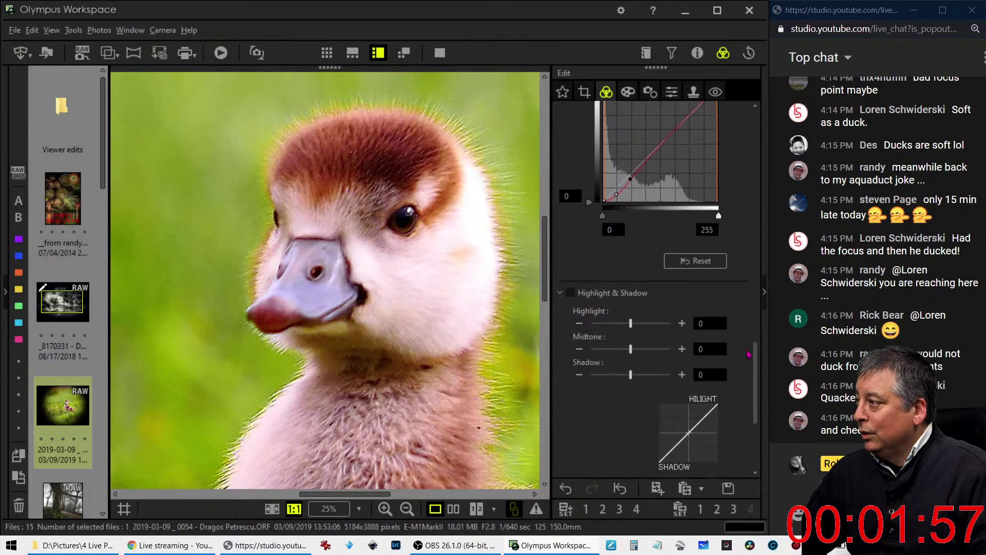
scroll(750, 352, down, 5)
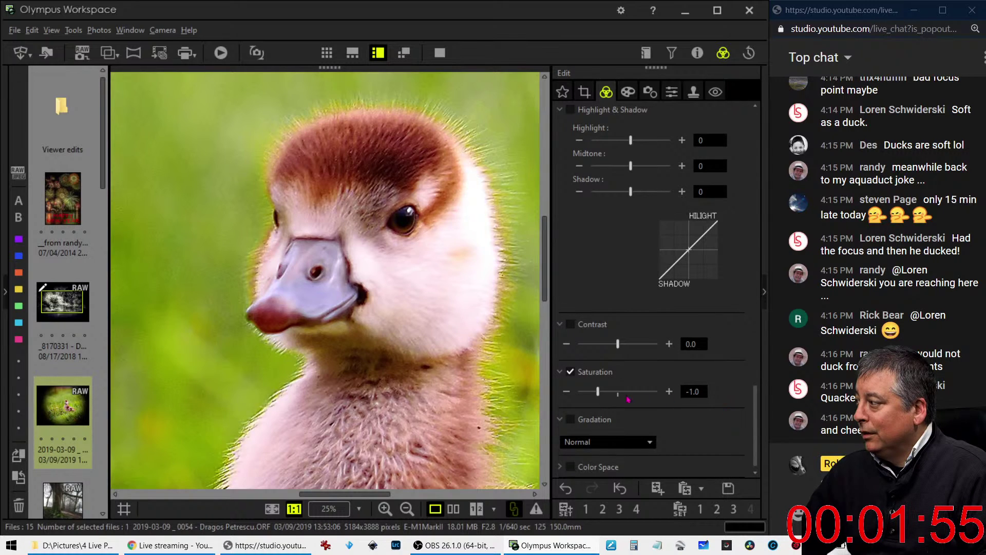
drag(598, 392, 578, 392)
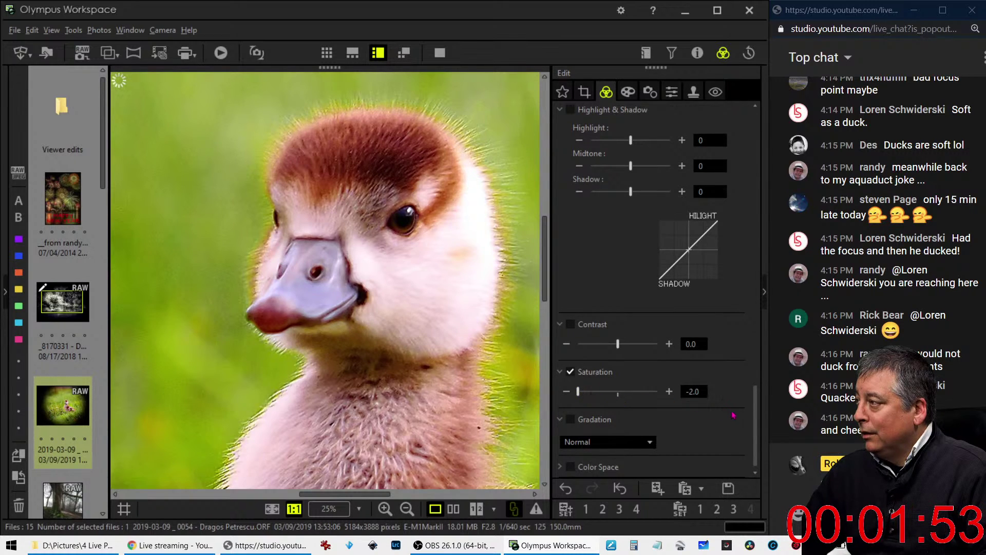
scroll(750, 431, up, 15)
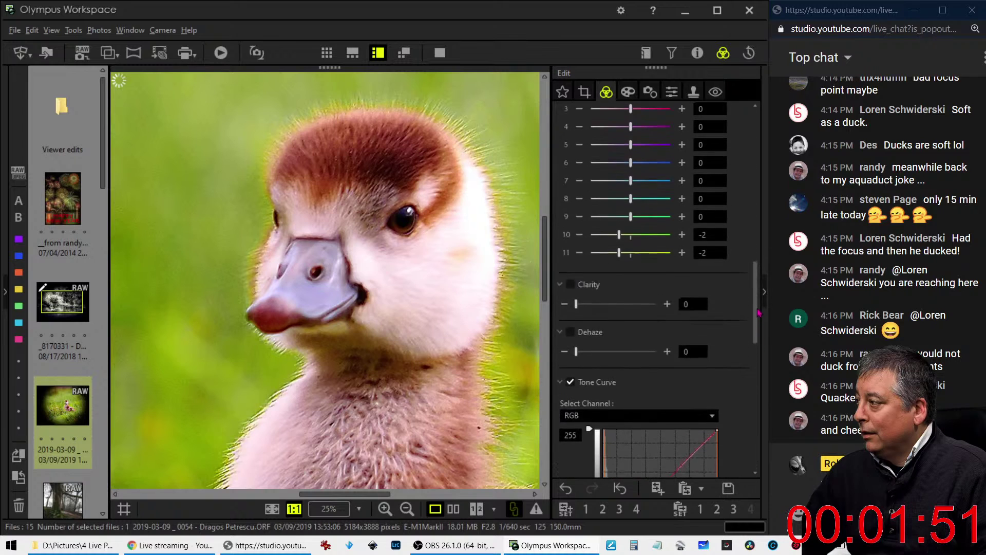
Set the unsharp mask's radius to 2.0 pixels and its threshold to 15 levels
click(650, 94)
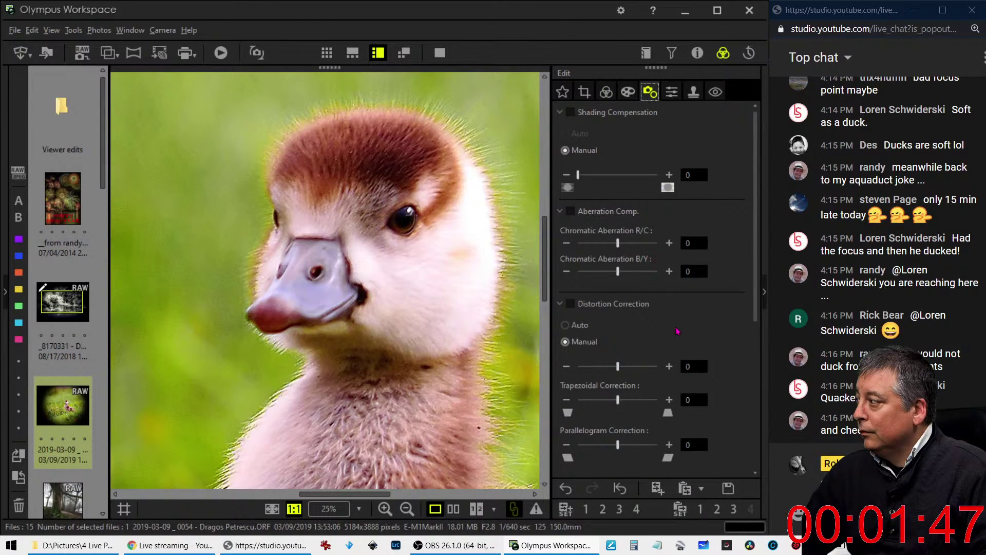
click(668, 95)
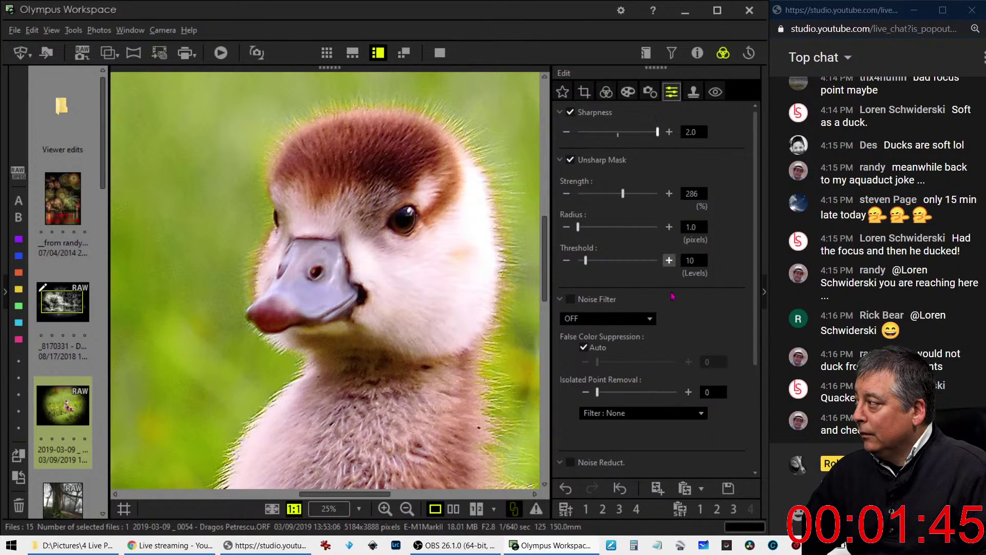
click(694, 228)
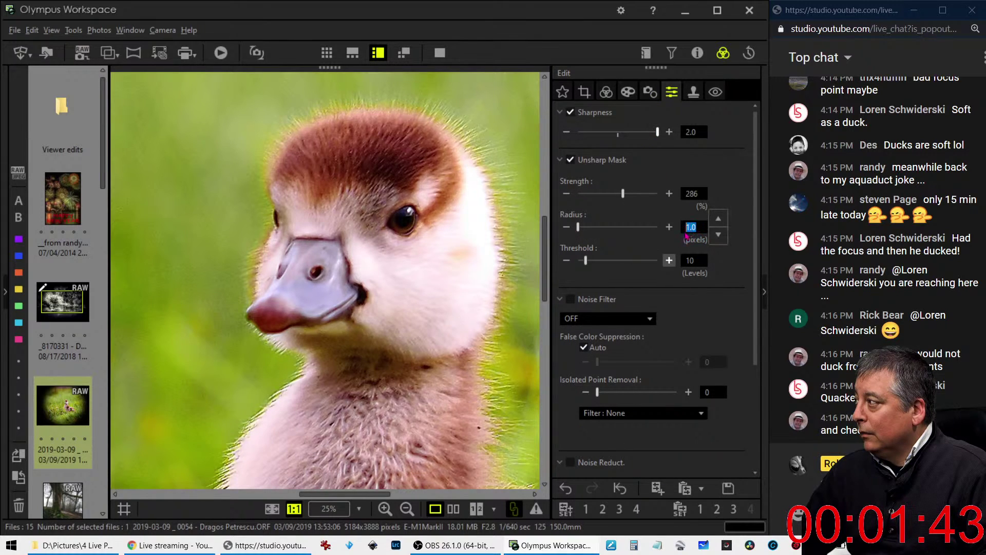
text(2)
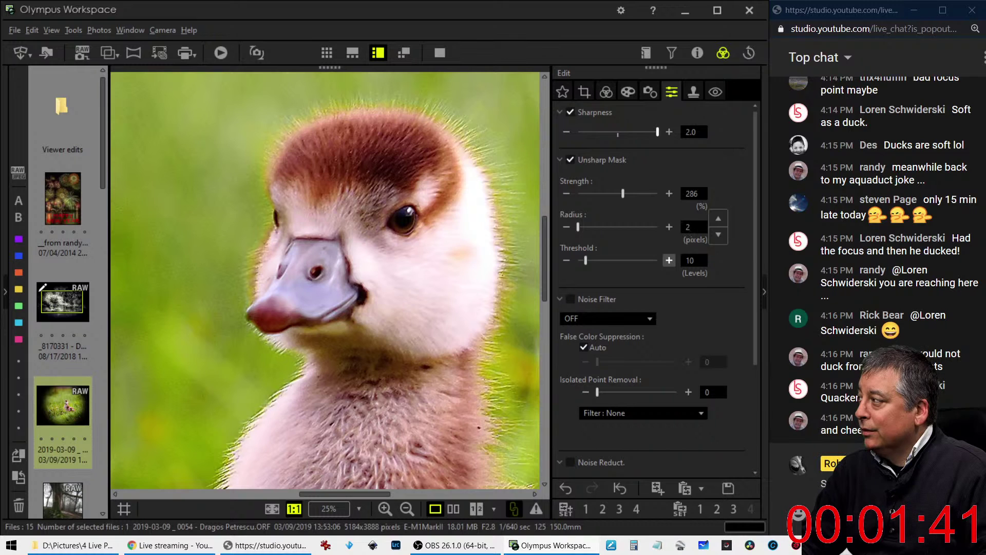
key(Return)
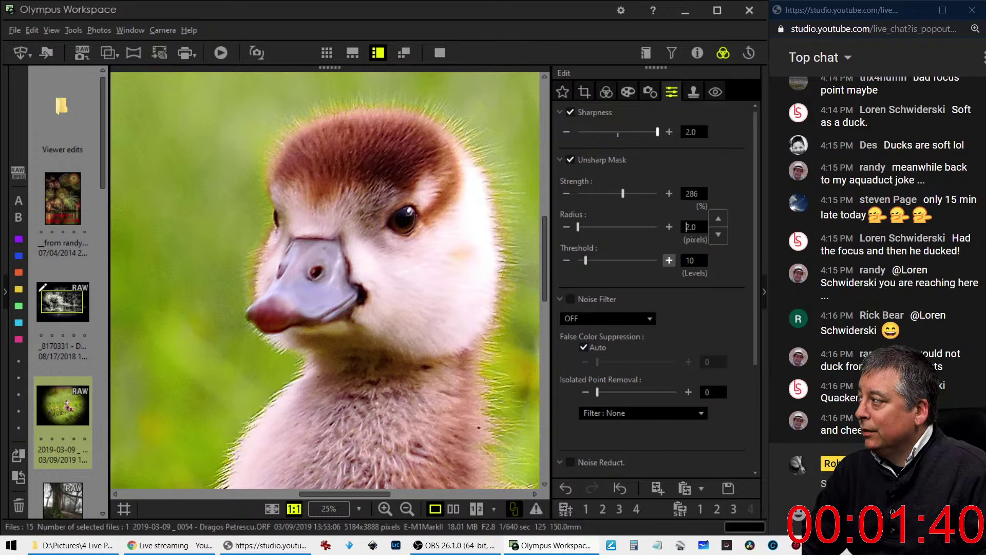
double_click(691, 261)
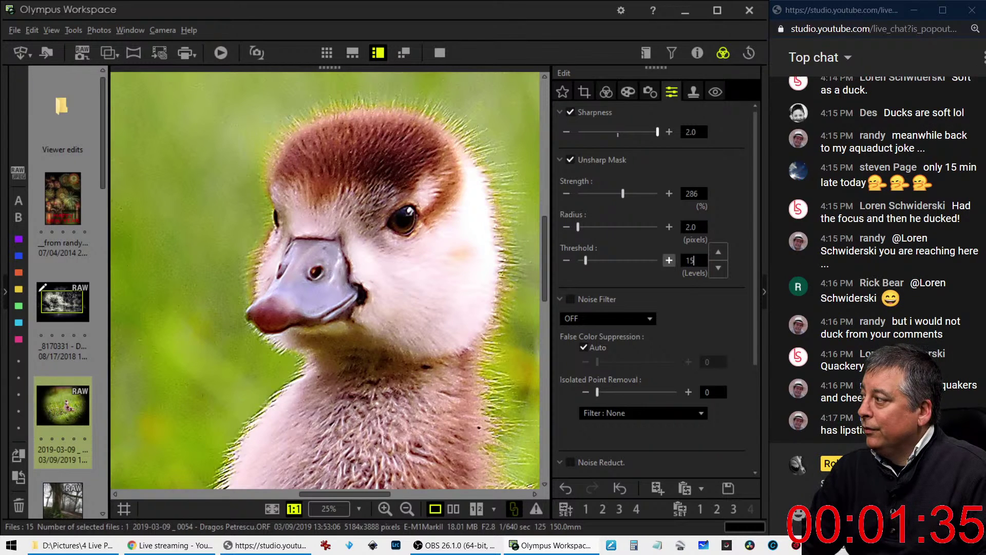
key(Return)
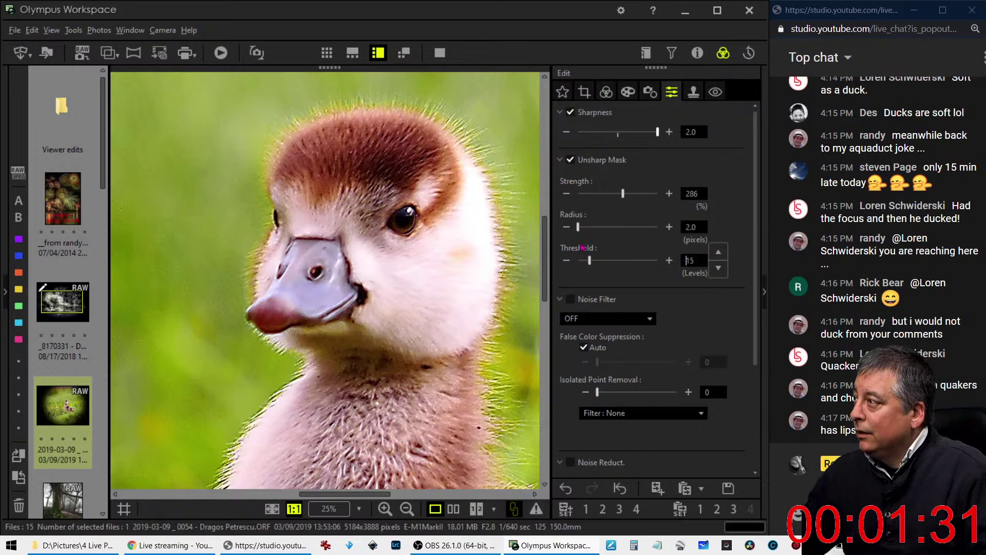
Apply the Low noise filter to the duckling photo and view the whole crop again
click(642, 319)
click(620, 341)
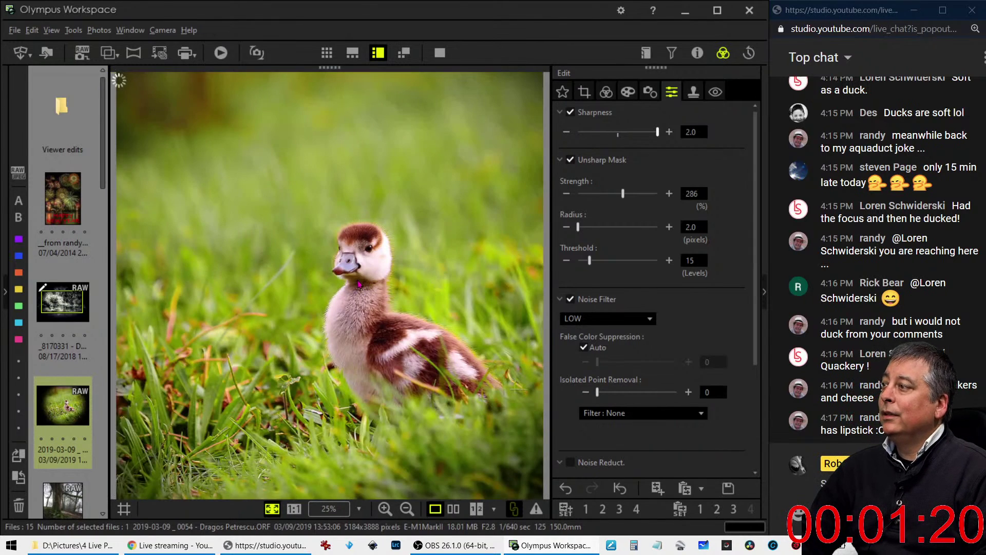
click(434, 282)
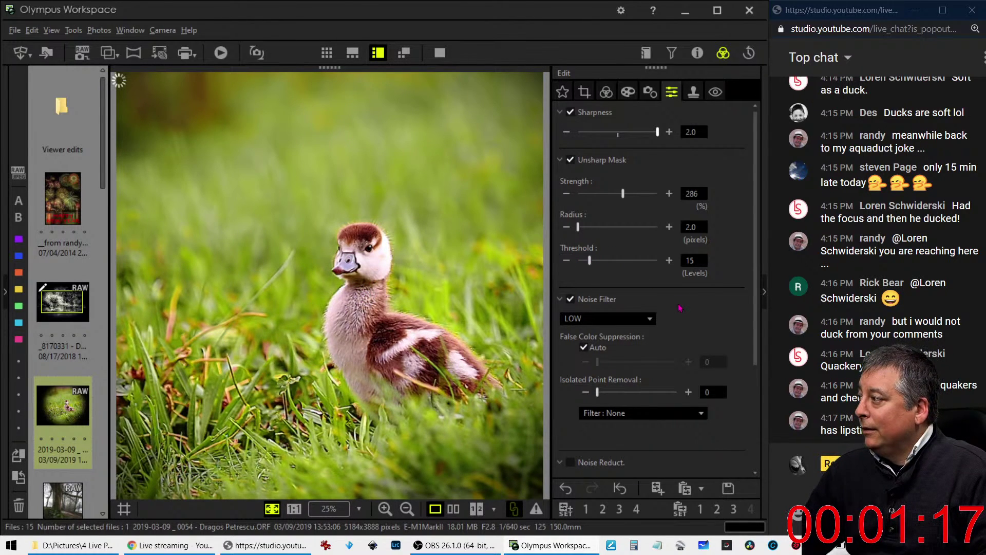
Darken the duckling photo by moving the RGB tone curve's shadow and upper-midtone points so the curve sits slightly below the diagonal
click(608, 93)
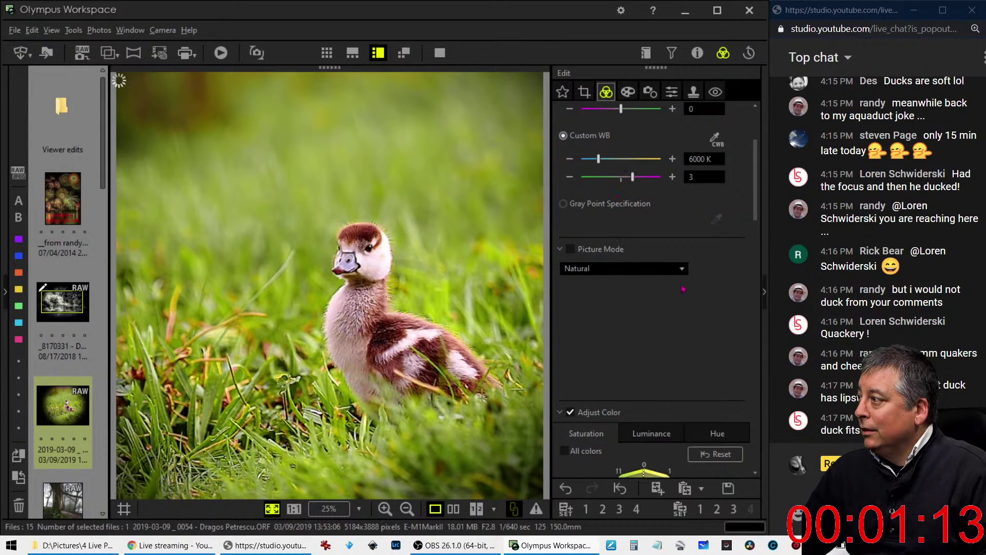
drag(755, 208, 749, 372)
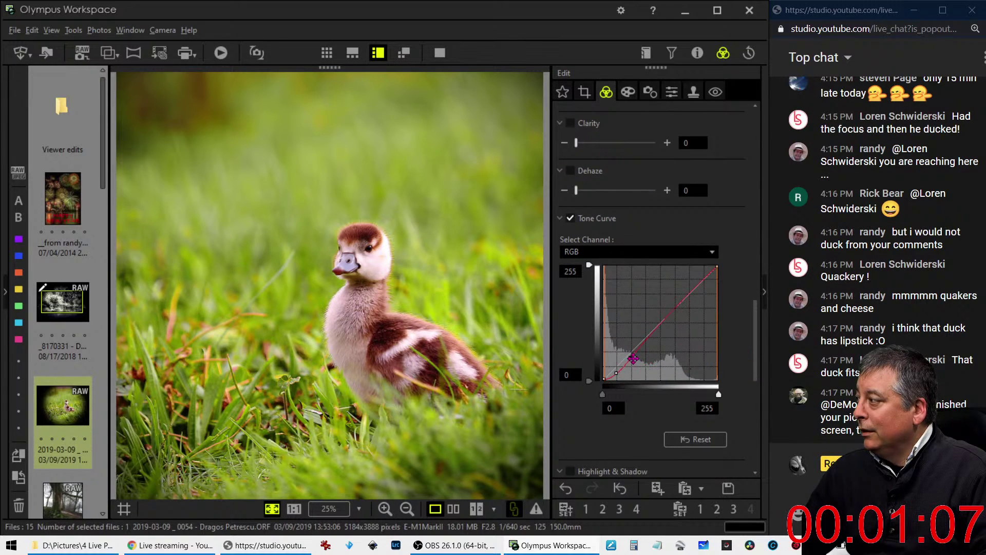
drag(633, 358, 672, 321)
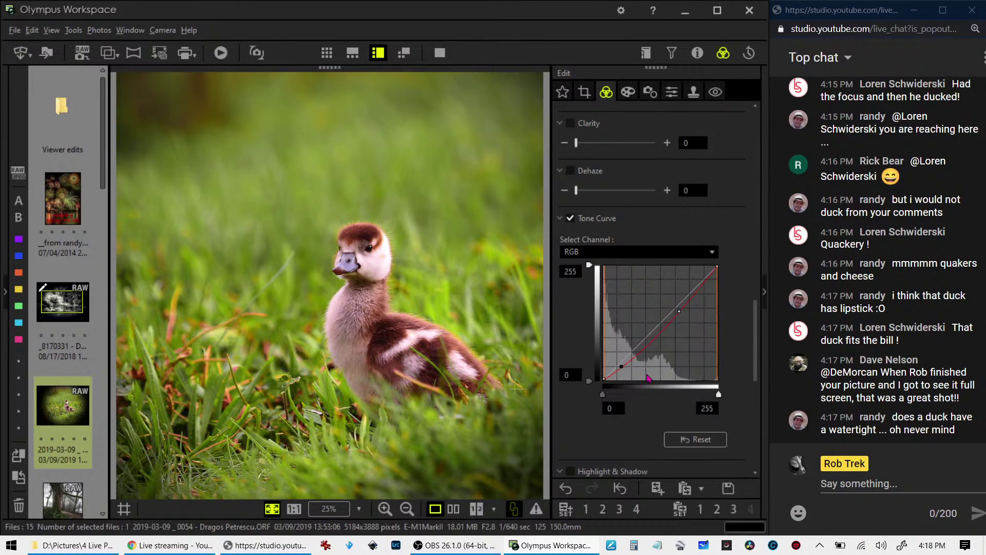
Compare the original and edited duckling photos side by side at full screen
click(456, 511)
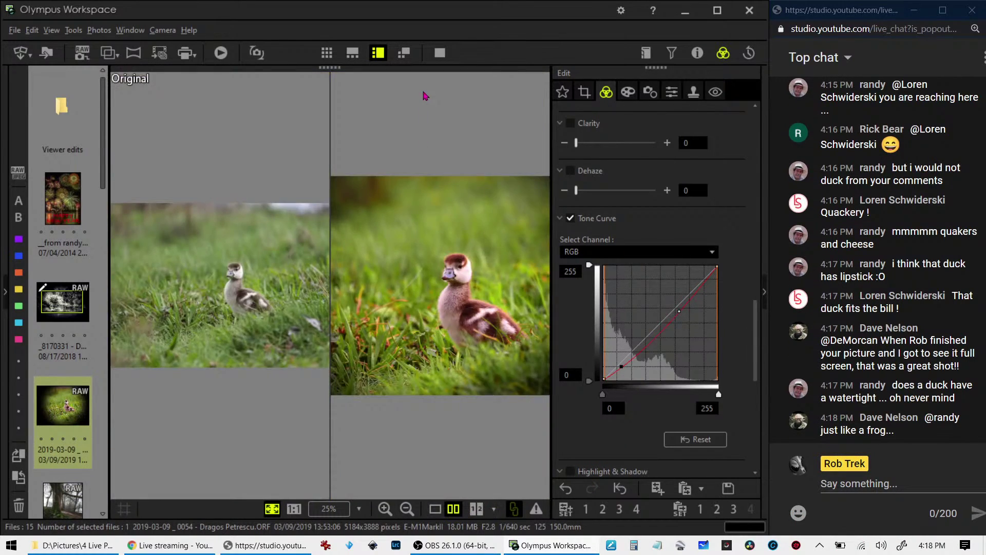
click(440, 53)
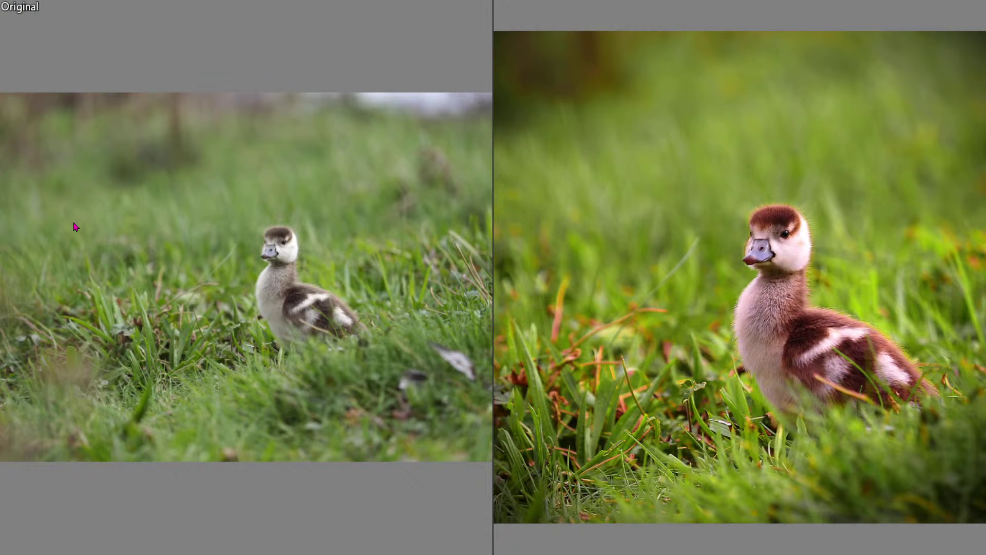
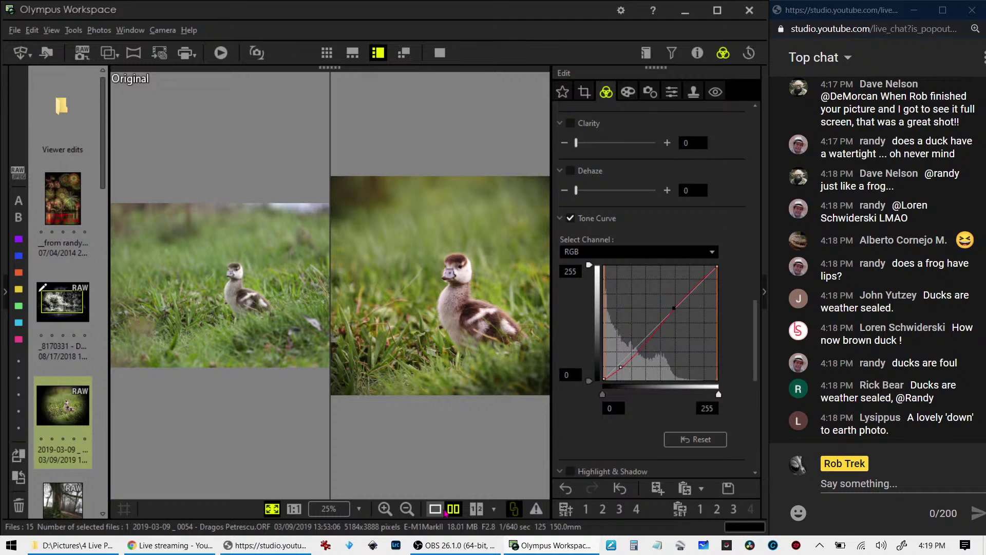
click(440, 52)
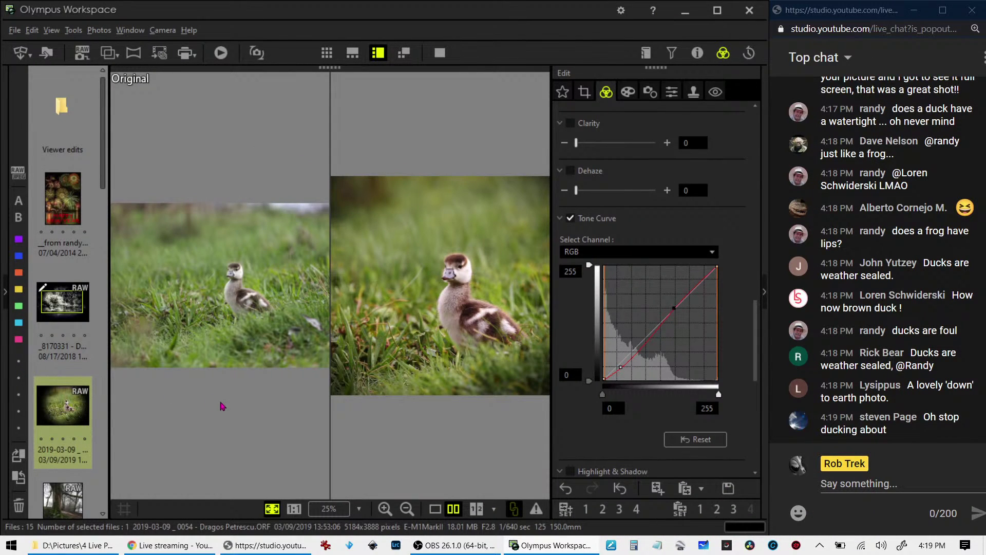
Open the mossy tree photo that follows the duckling and show it alone instead of beside its original
scroll(78, 417, down, 3)
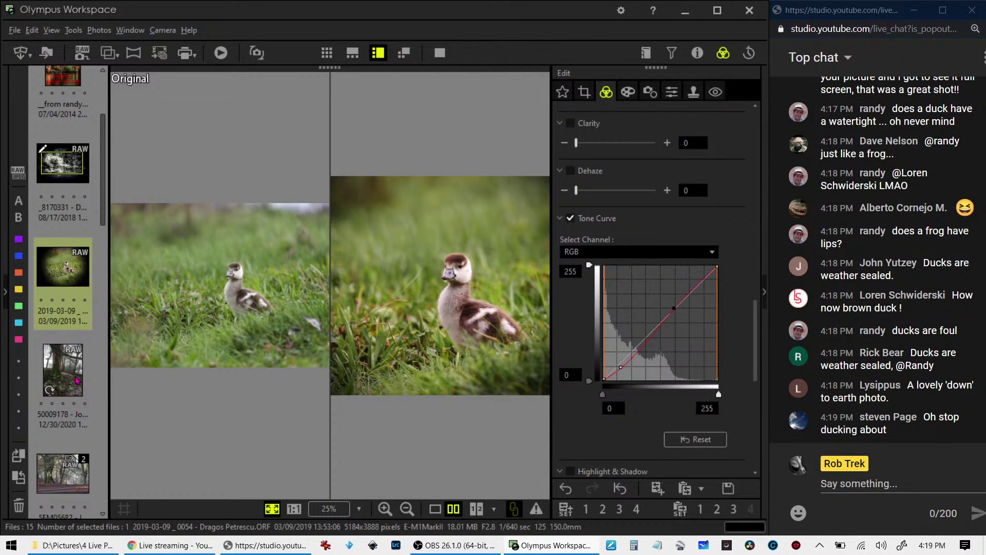
click(75, 381)
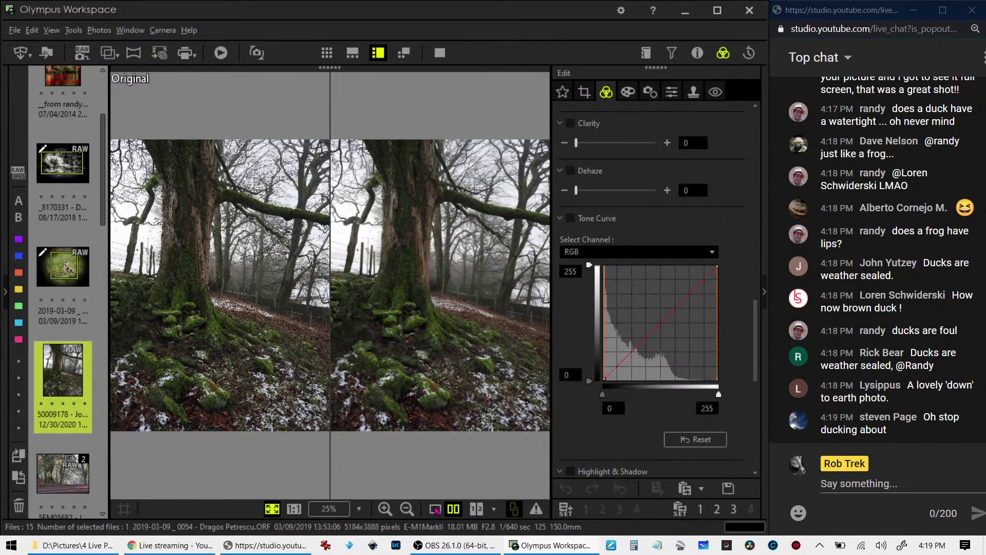
click(435, 508)
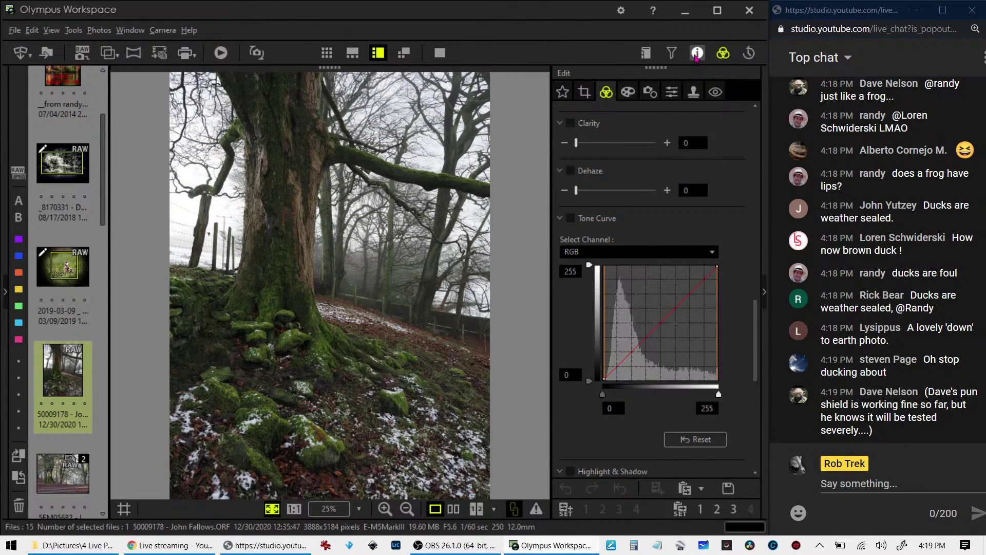
Check the mossy tree photo's shooting properties, including lens, exposure and drive mode, and hide them again
click(697, 54)
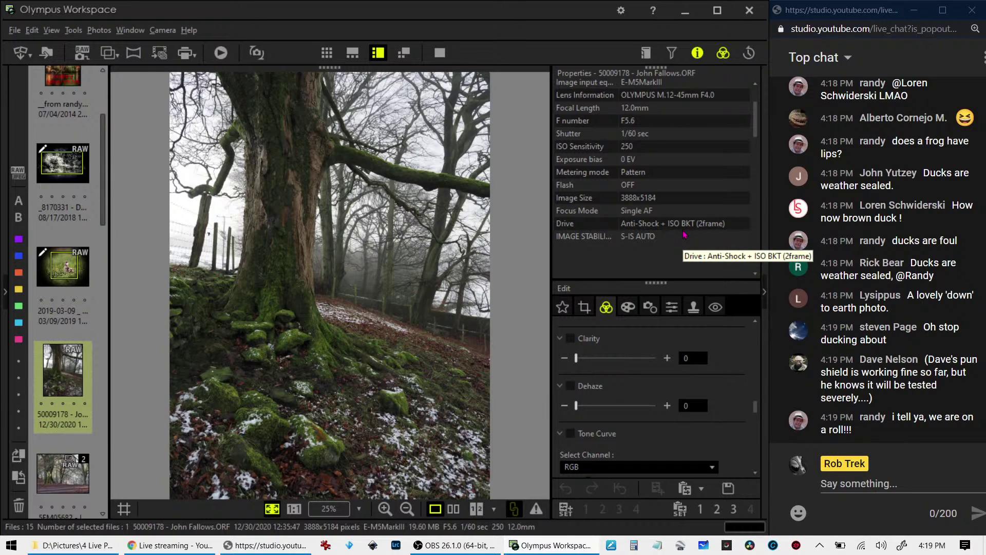
click(697, 53)
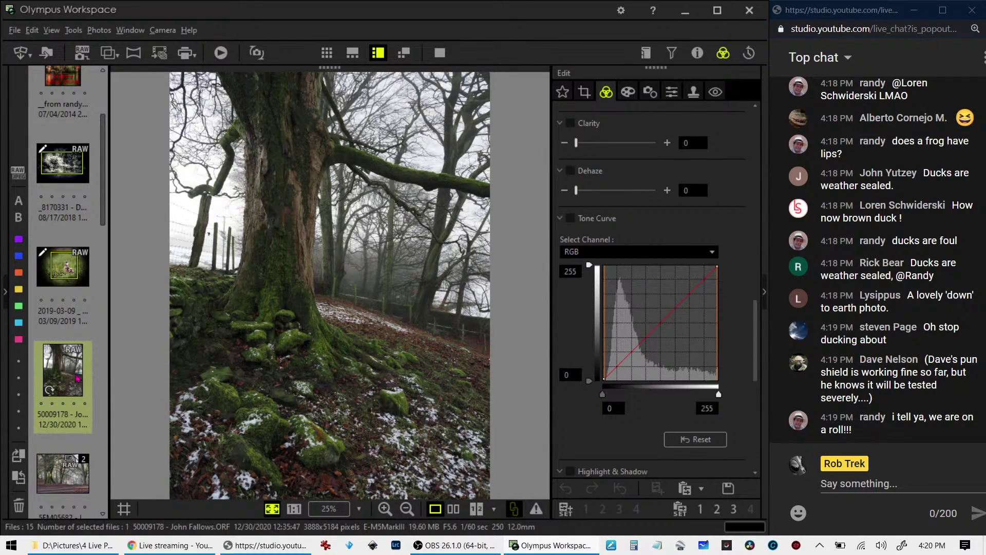
mouse_move(81, 378)
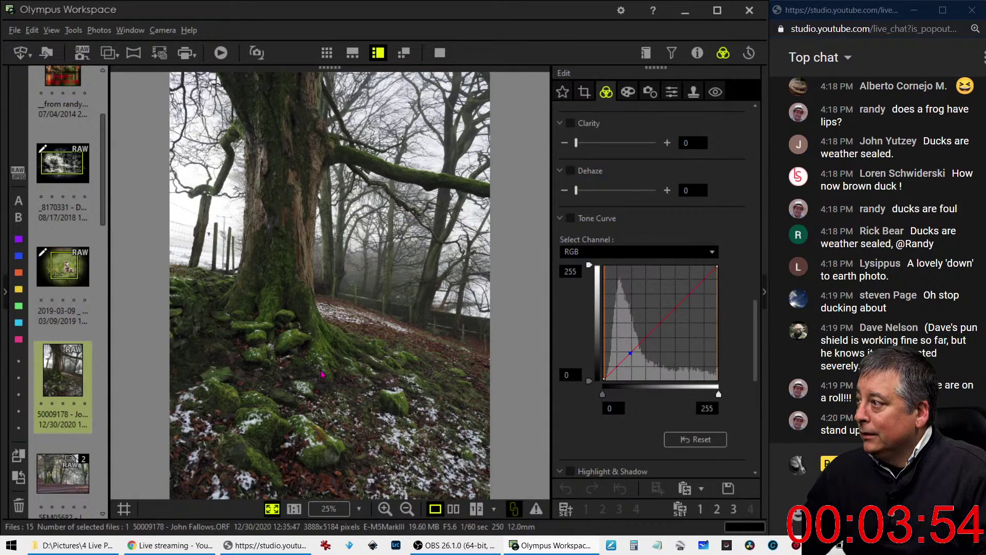
Apply the Soft Focus art filter to the mossy tree photo
click(632, 95)
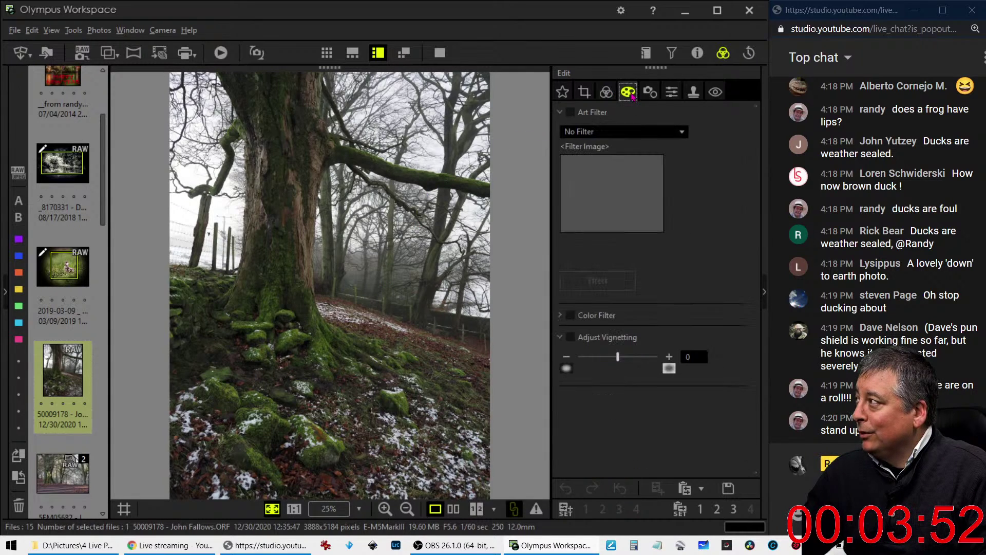
click(634, 135)
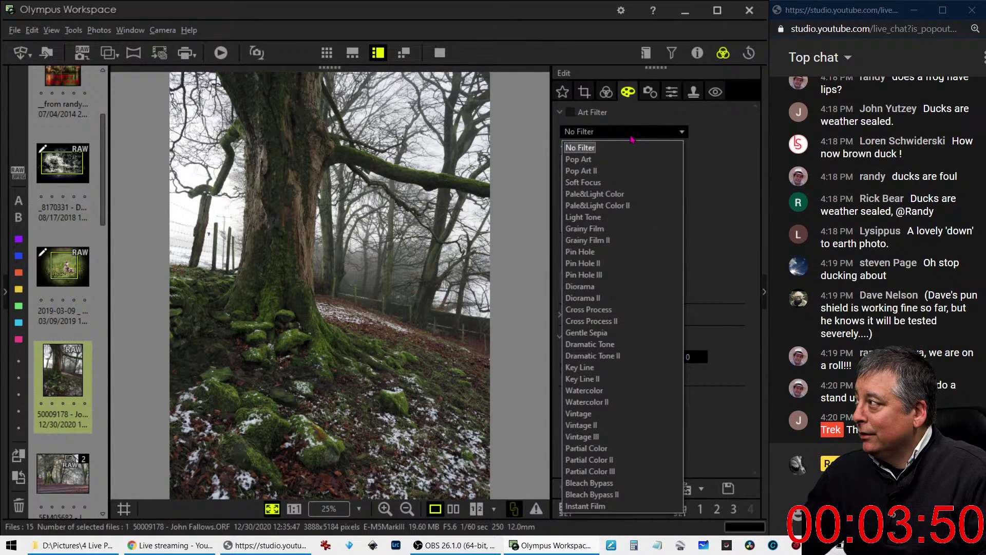
click(611, 182)
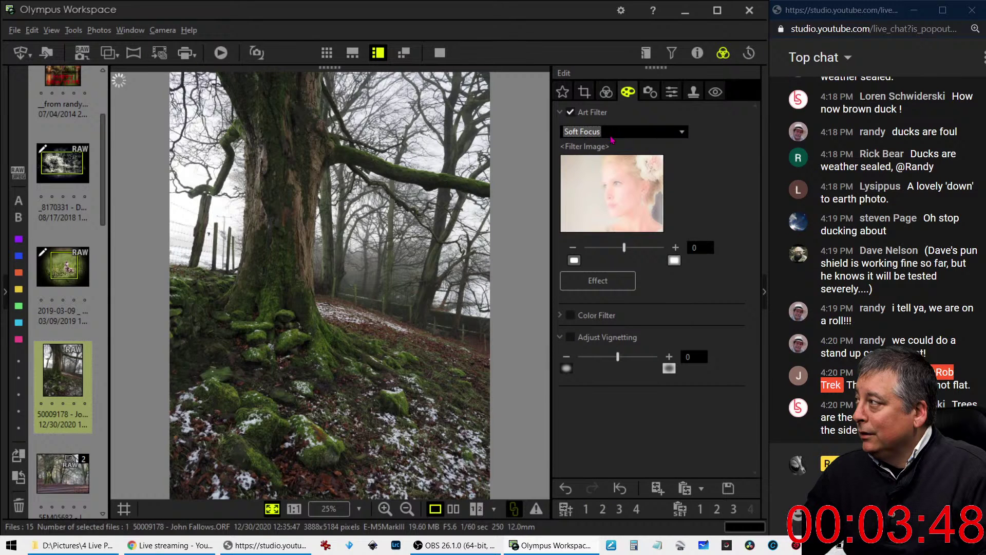
Give the mossy tree photo a 4:3 crop and turn the crop frame to portrait, 2916 x 3888 pixels
click(606, 95)
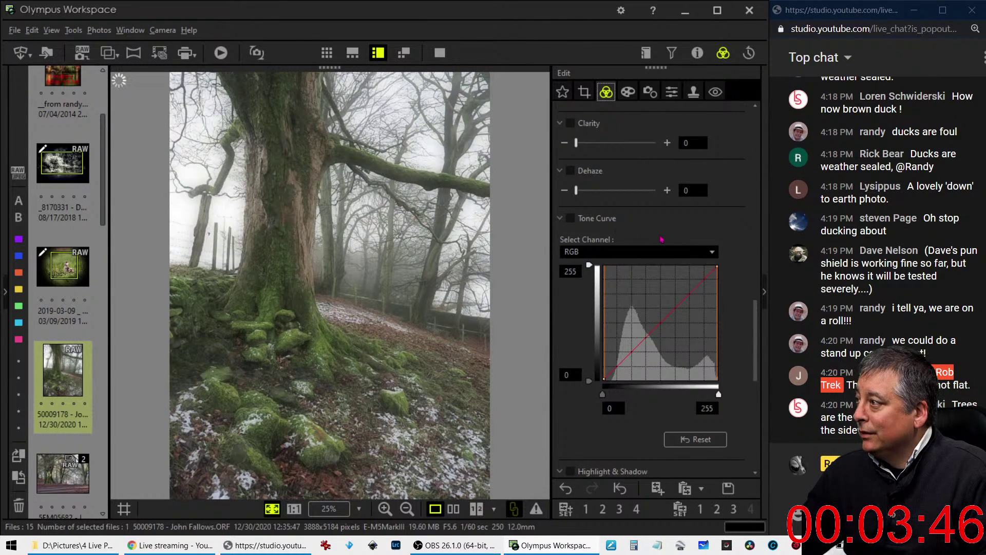
click(591, 96)
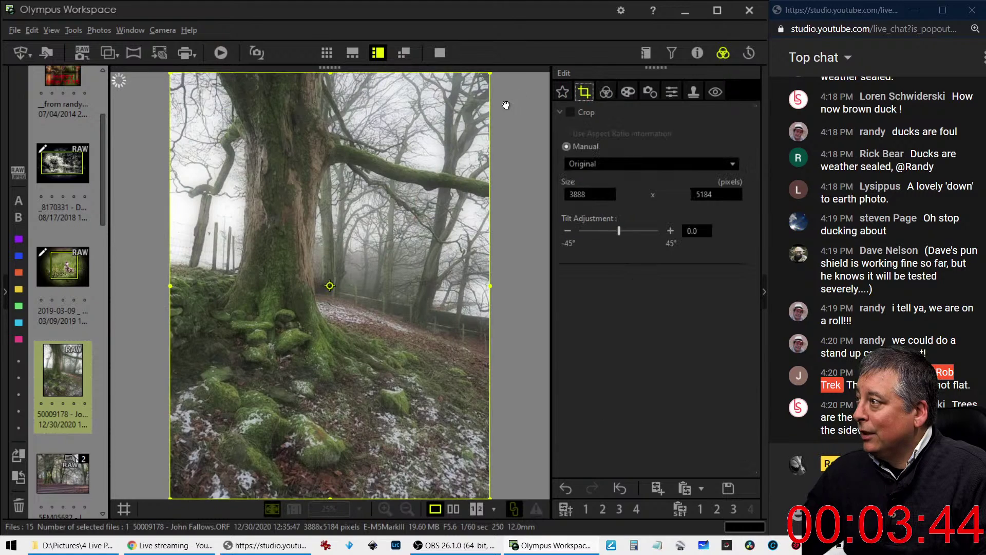
click(597, 172)
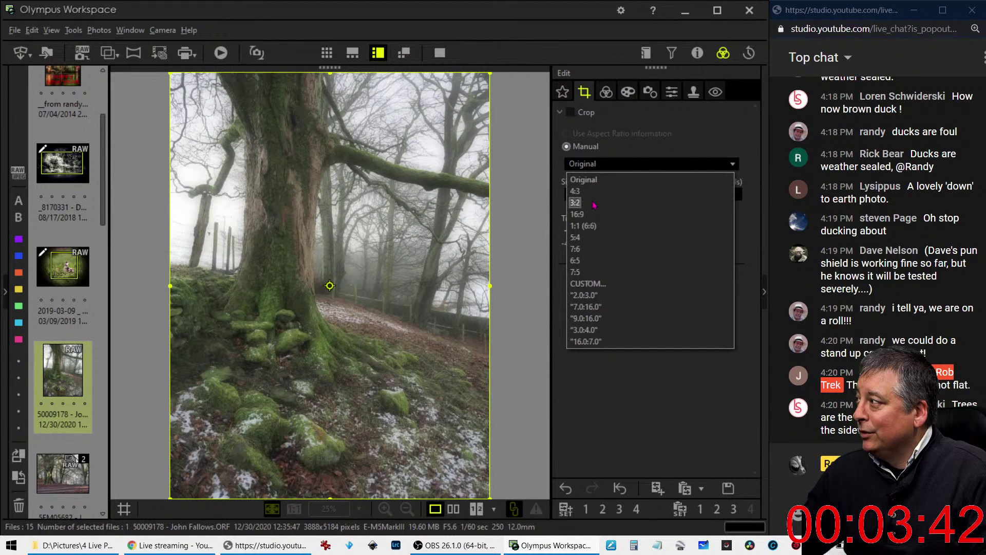
click(596, 200)
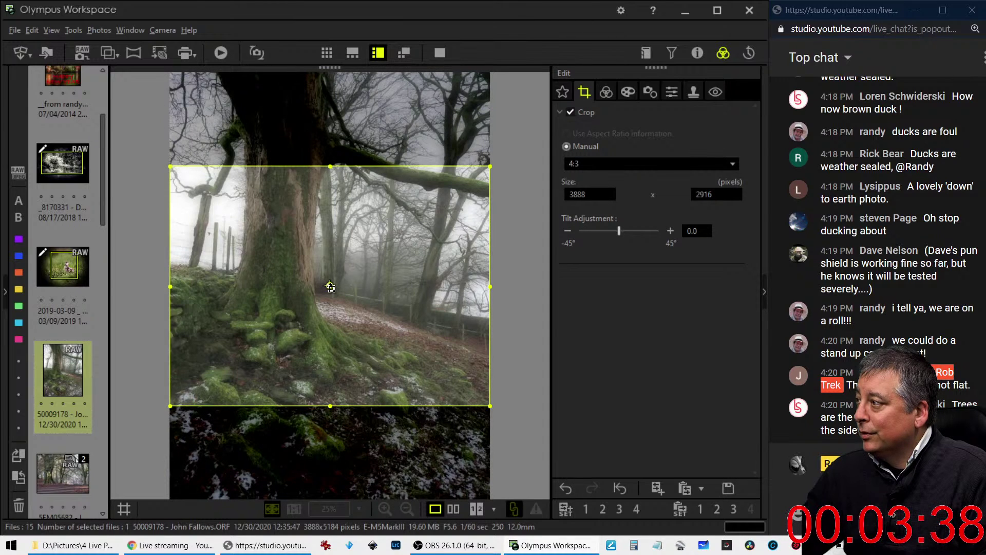
click(328, 286)
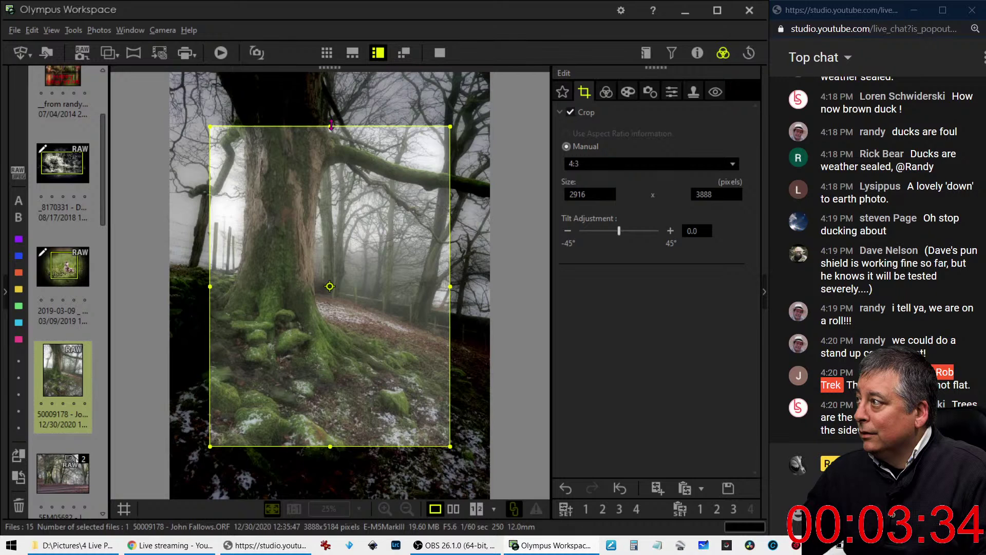
Resize the crop frame to about 2962 x 3949 pixels and place it along the photo's right edge, close to its top
drag(332, 126, 331, 109)
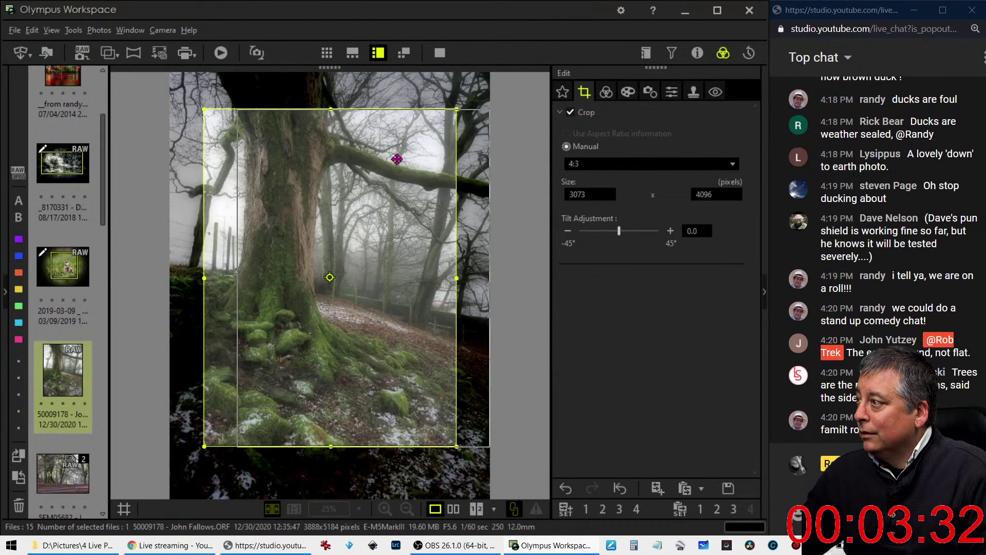
drag(397, 159, 430, 160)
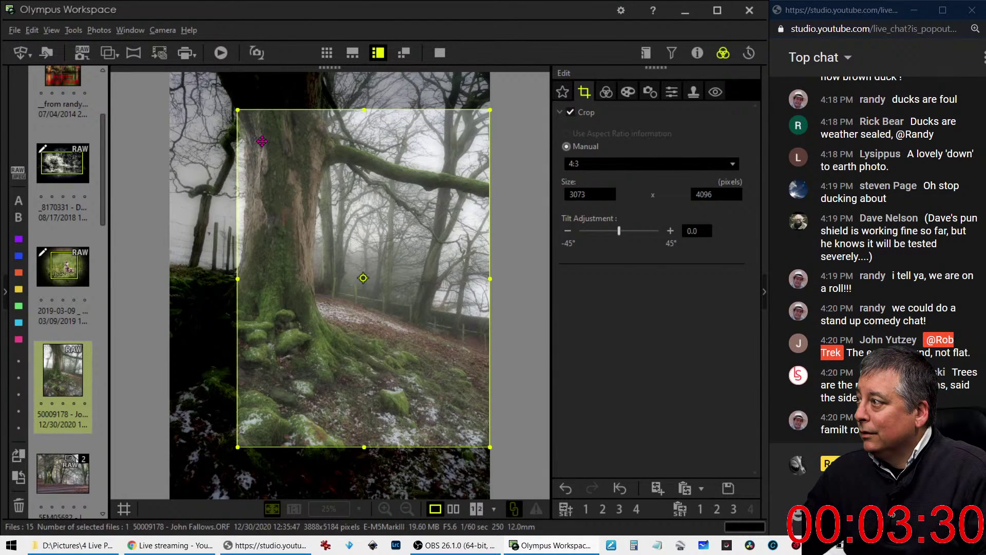
drag(380, 314, 383, 324)
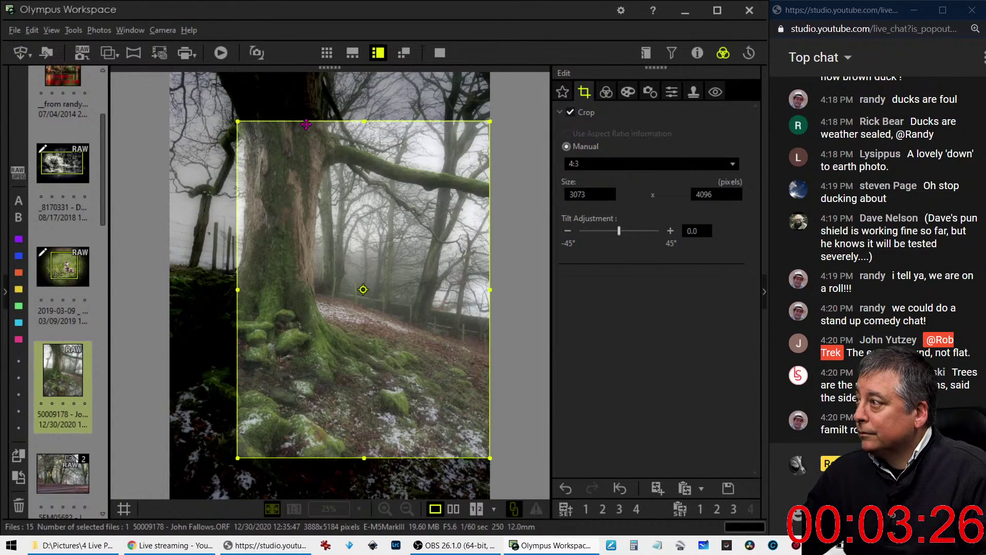
drag(238, 123, 247, 134)
drag(429, 206, 443, 153)
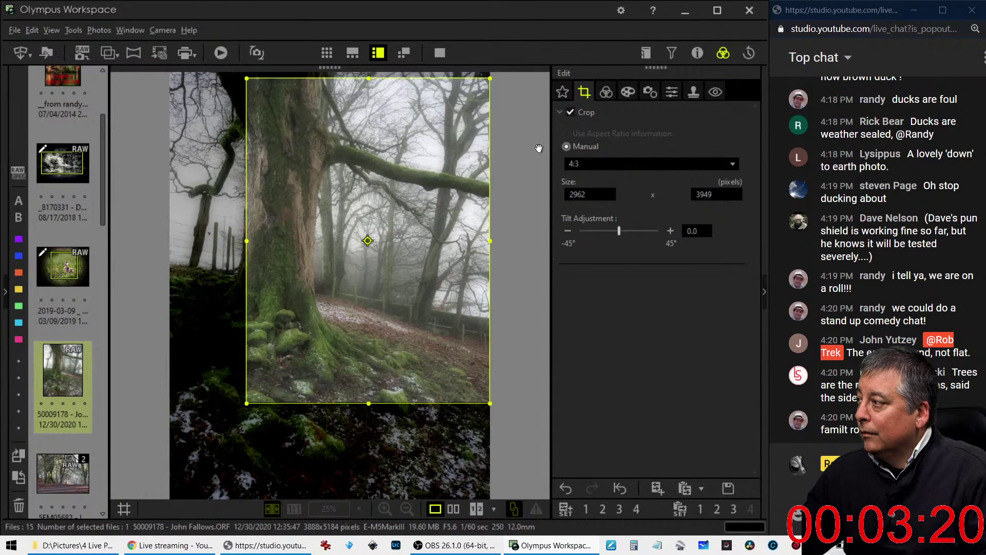
Preview the cropped tree photo, then tighten the crop from its left side to about 2744 x 3660 pixels
click(606, 92)
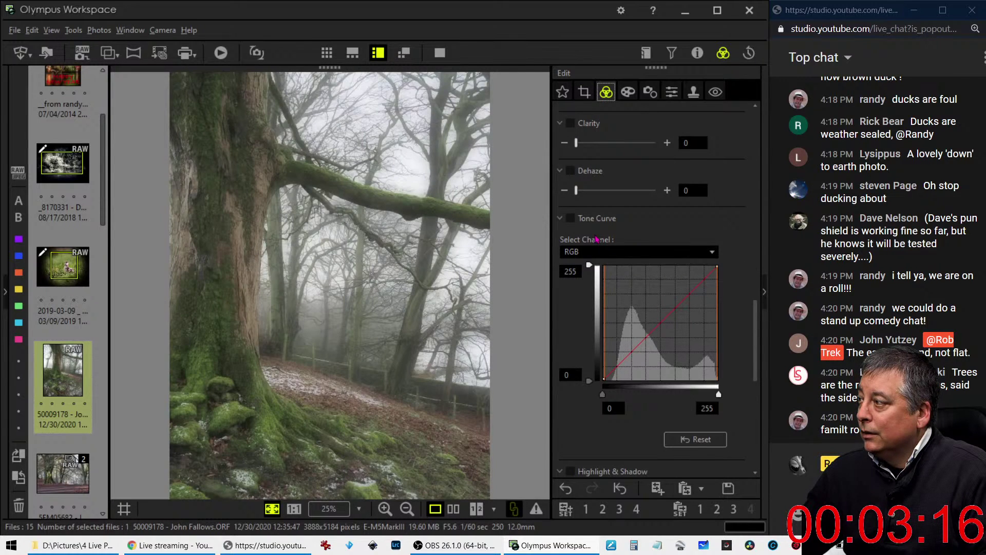
click(584, 92)
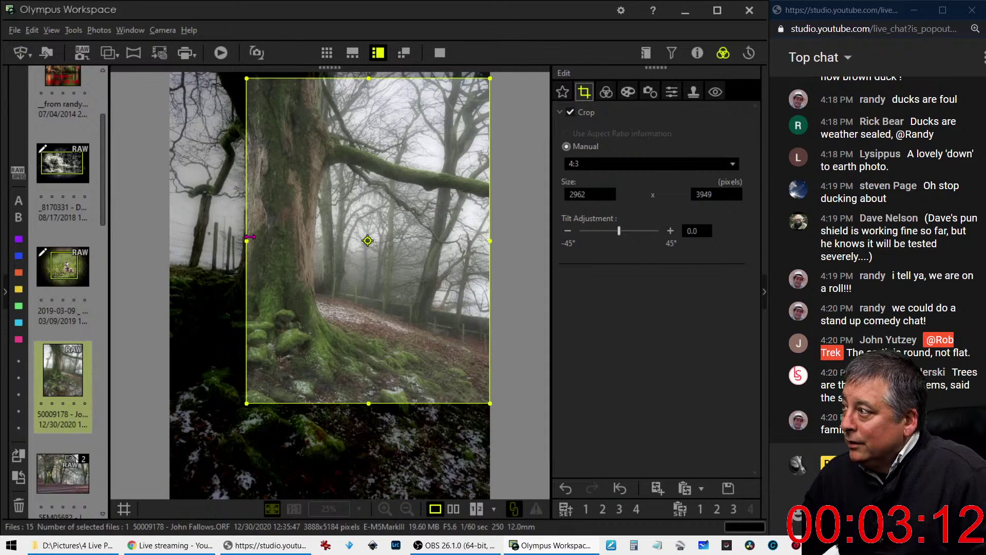
drag(250, 237, 264, 248)
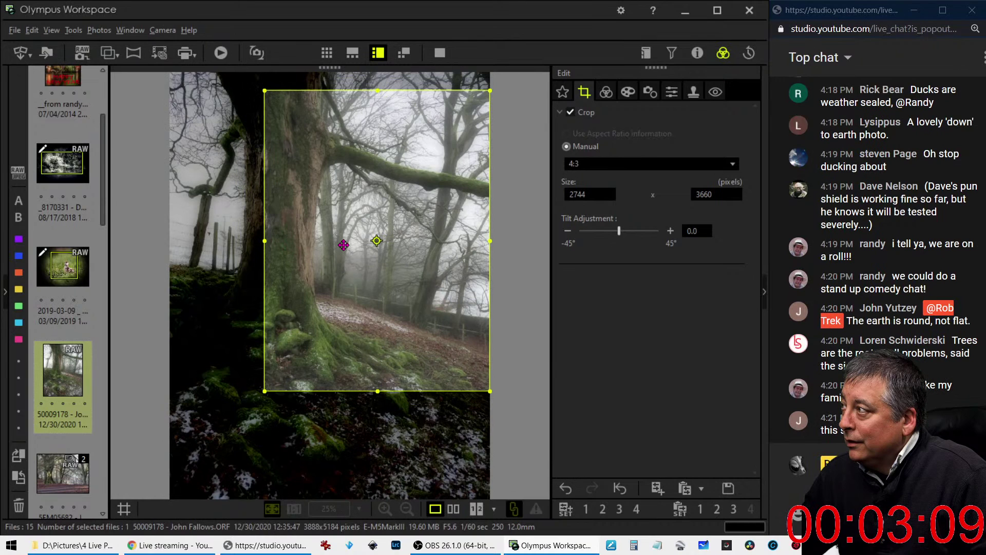
Raise the RGB tone curve's black input level to 18 on the tree photo
click(609, 95)
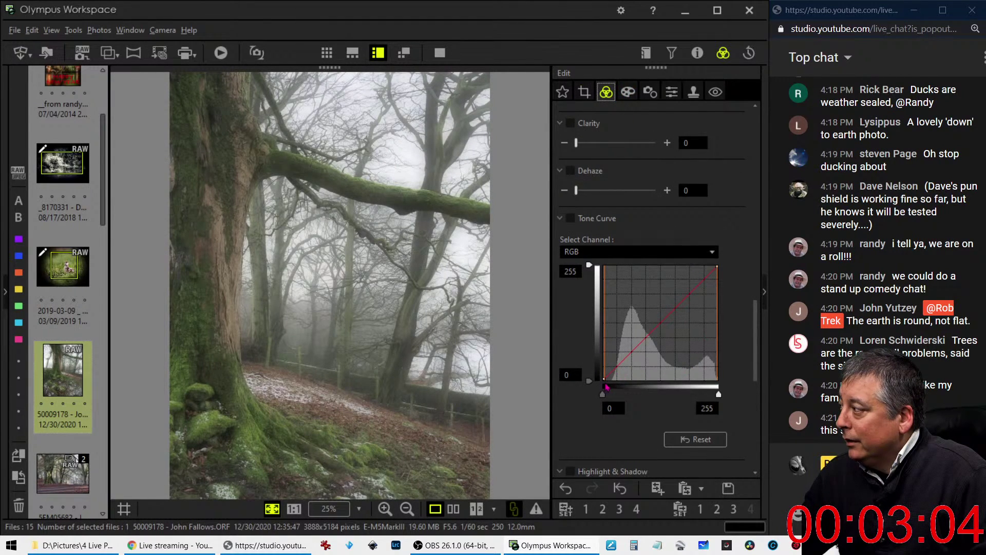
drag(603, 393, 612, 399)
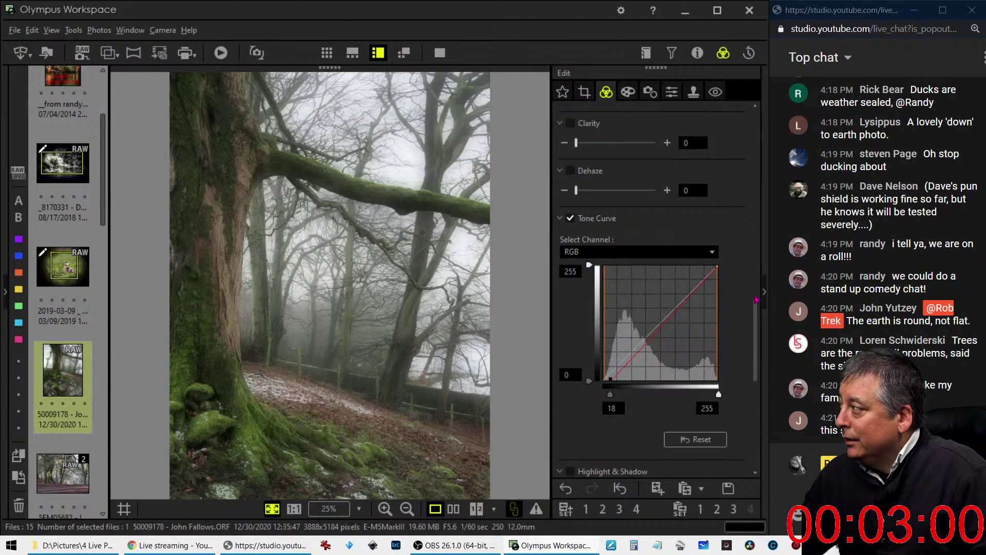
Warm the tree photo by setting its custom white balance to 6500 K
drag(757, 299, 756, 385)
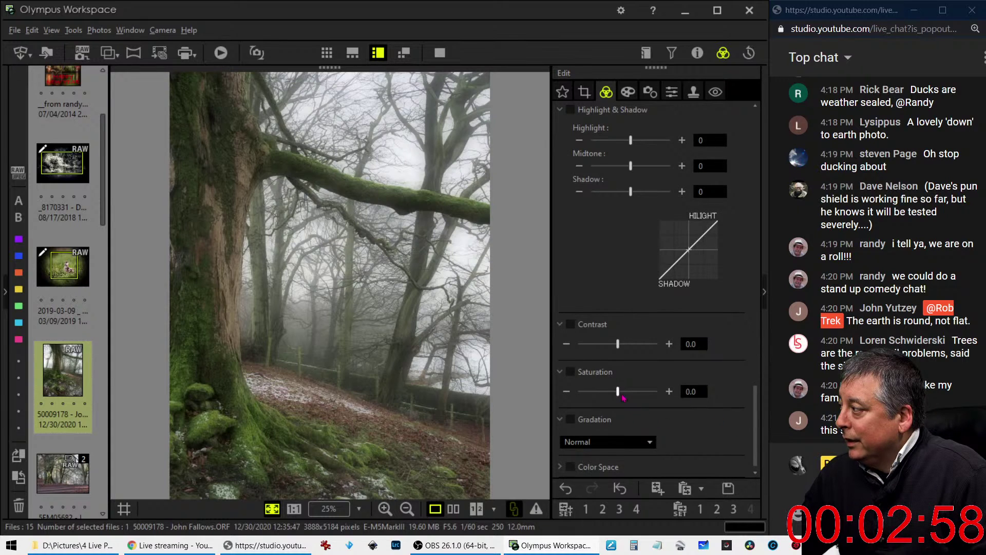
drag(756, 442, 687, 177)
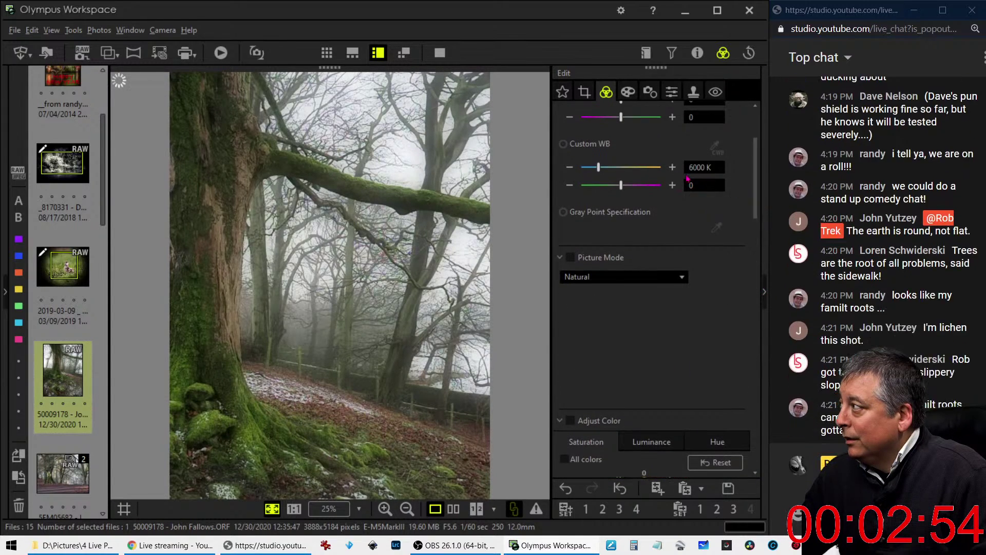
double_click(697, 167)
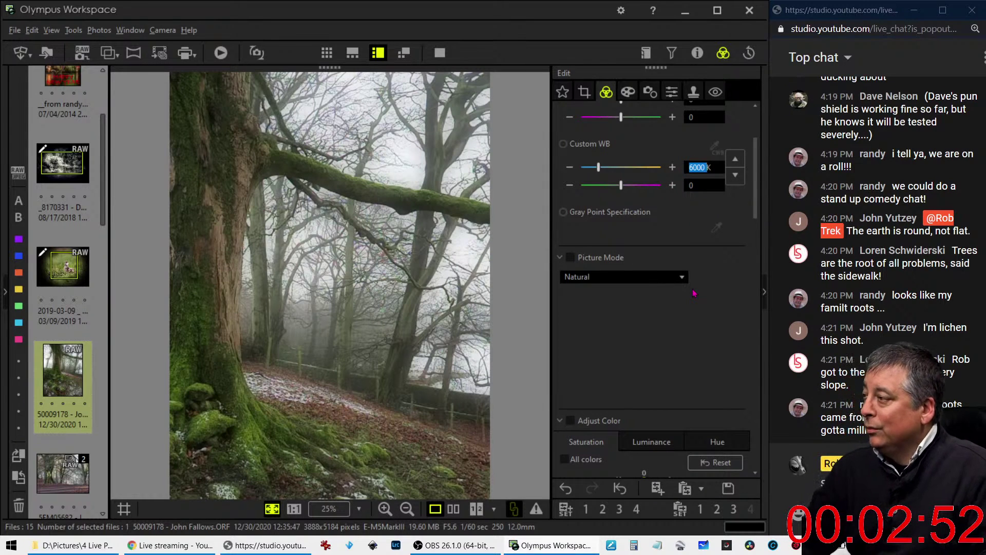
text(650)
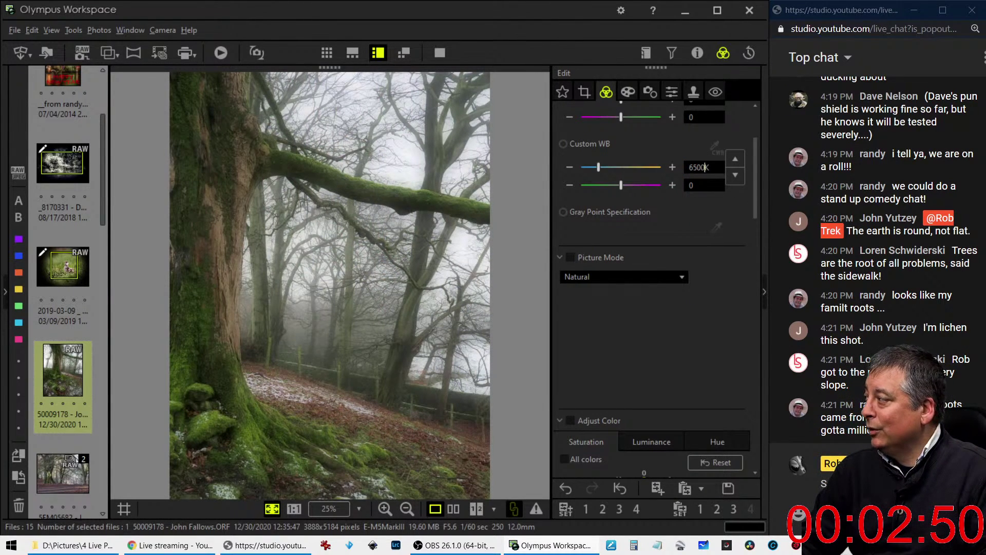
text(0)
key(Return)
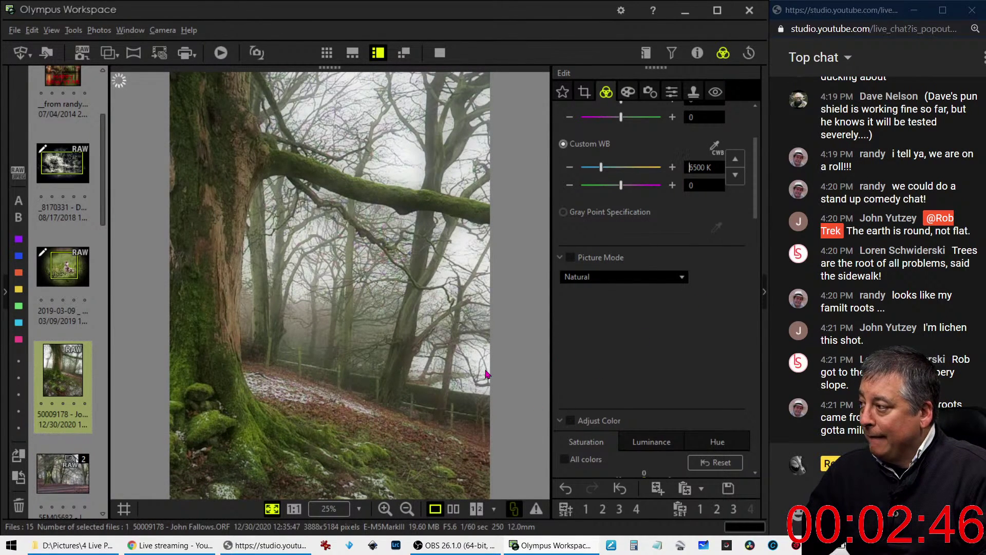
Darken the tree photo's edges with a vignetting adjustment of -10 and set its sharpness to 2.0
click(627, 92)
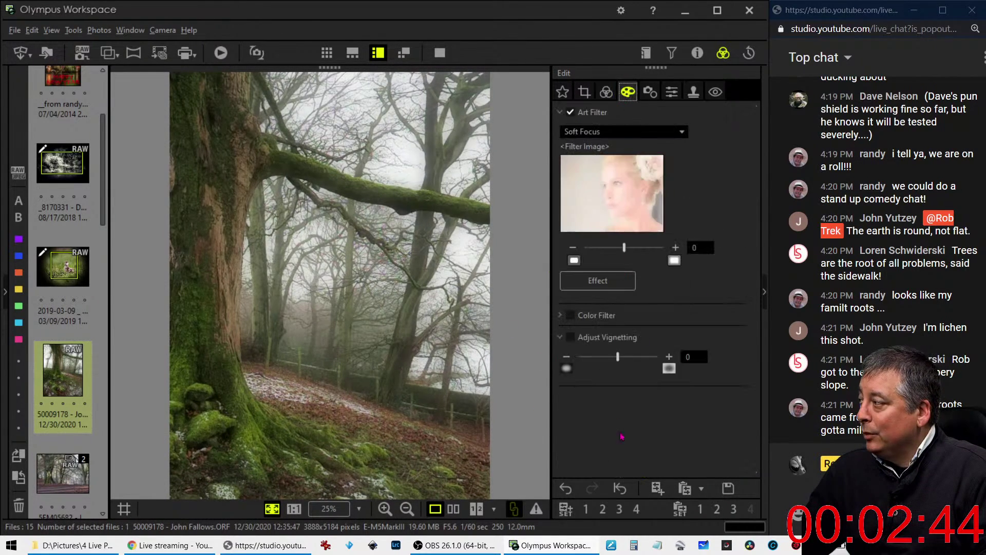
drag(618, 358, 604, 364)
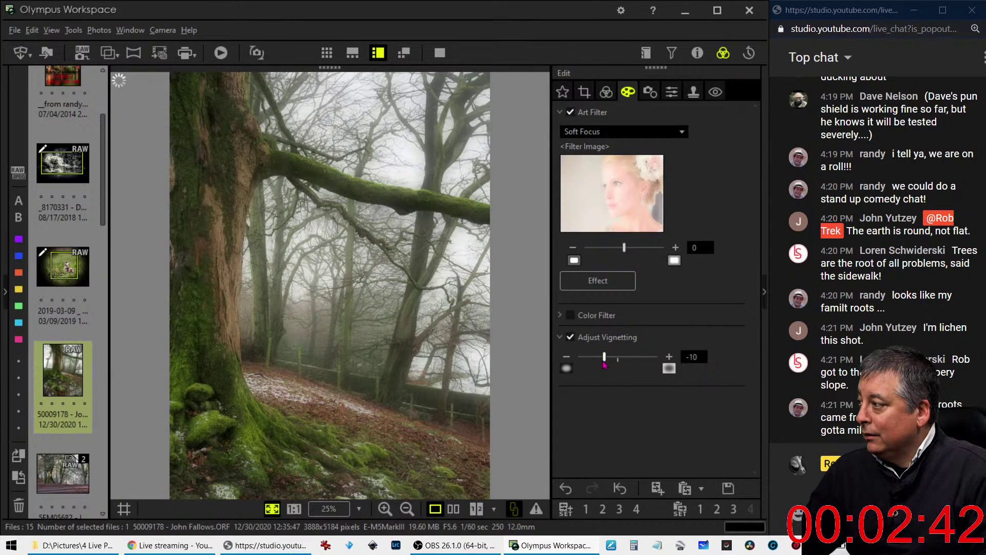
click(606, 92)
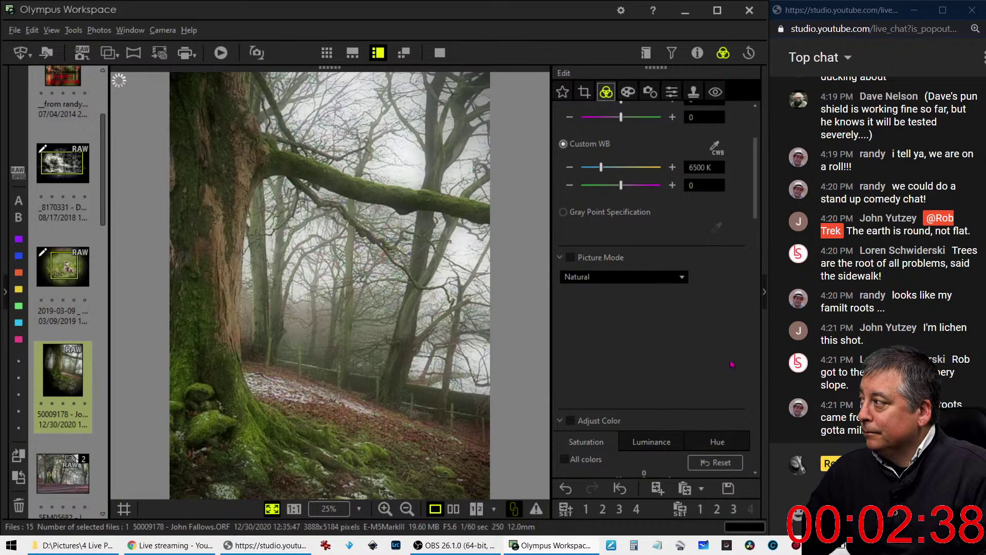
drag(756, 213, 712, 323)
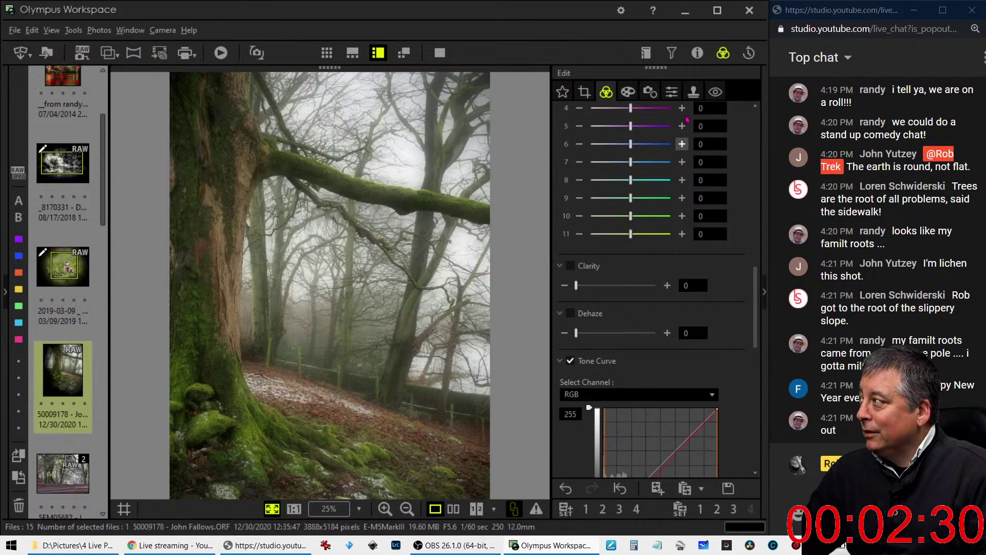
click(670, 92)
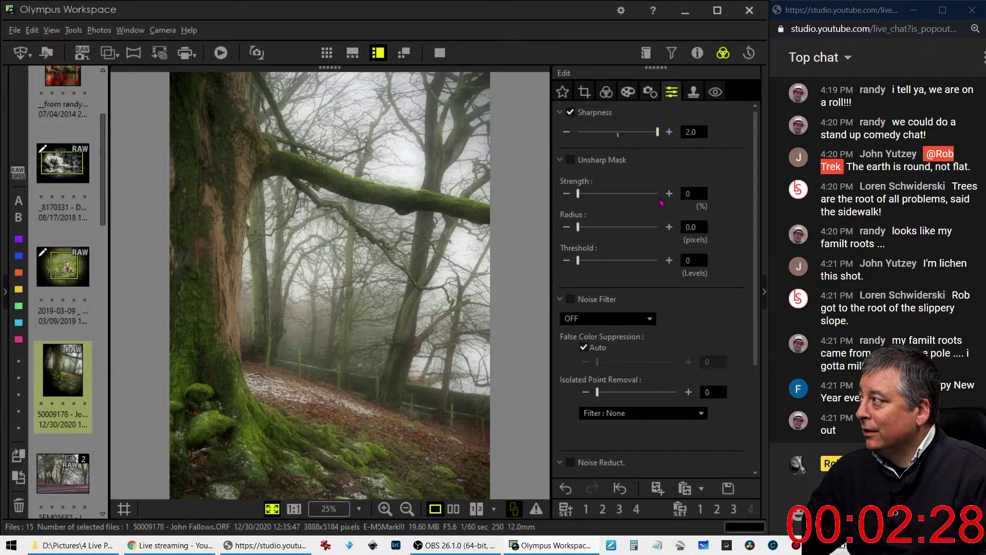
Darken the tree photo by pulling the midtones of the RGB tone curve well below the diagonal
click(606, 91)
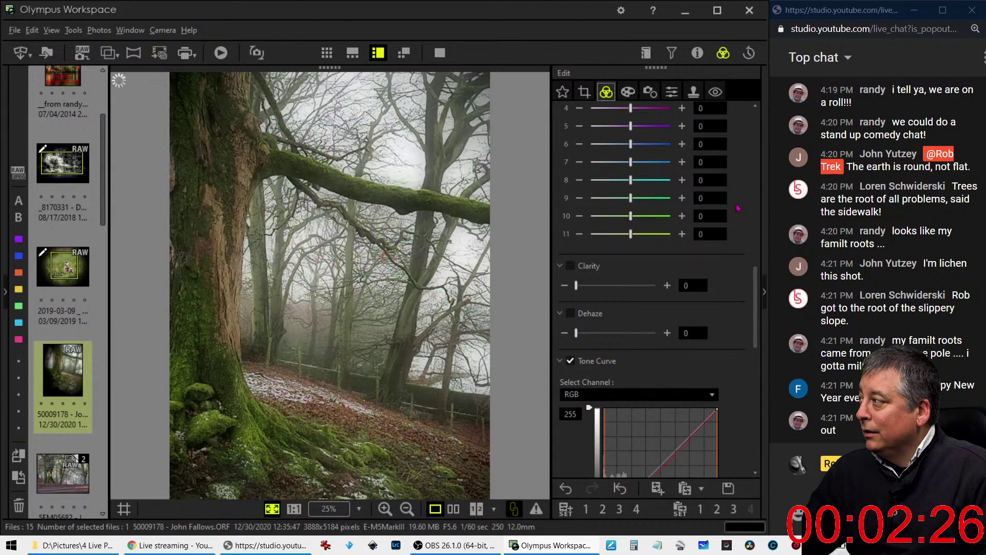
drag(751, 312, 763, 169)
scroll(678, 336, down, 10)
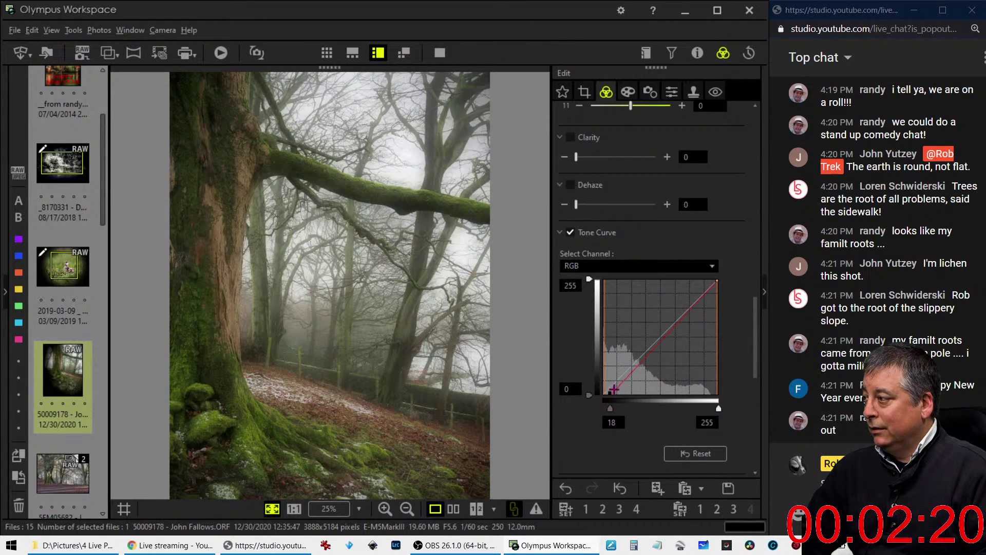
drag(614, 389, 655, 369)
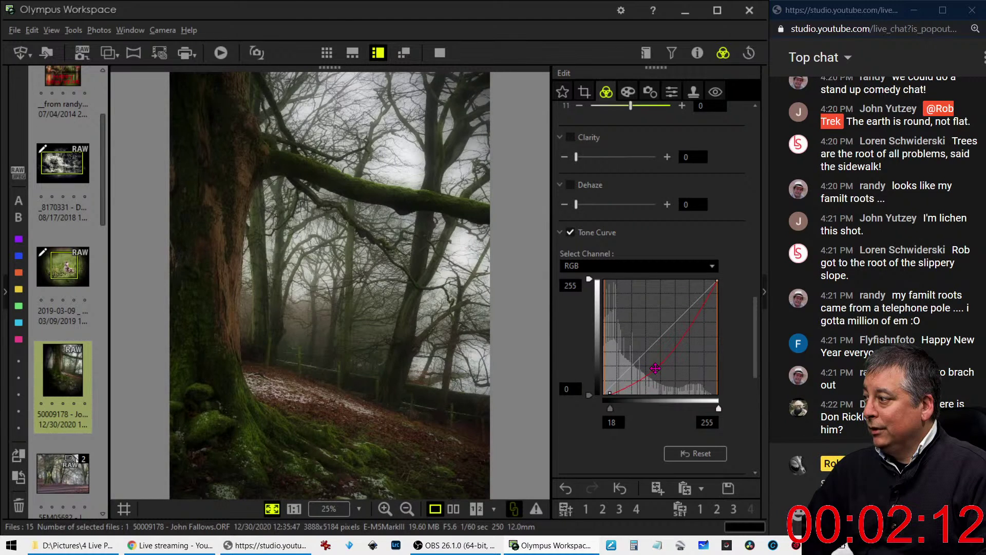
Raise the red channel's tone curve slightly above the diagonal to add red to the darker tones
click(650, 267)
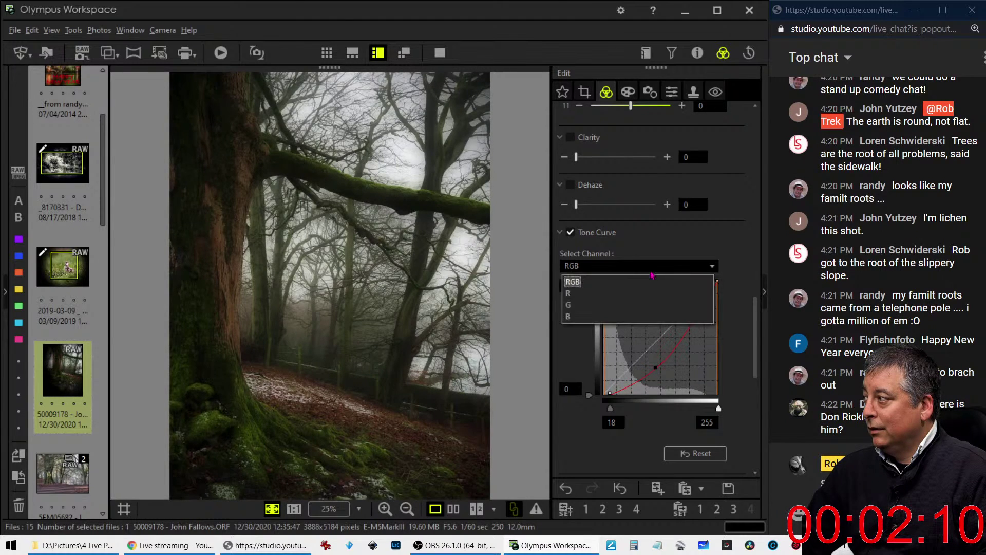
click(646, 293)
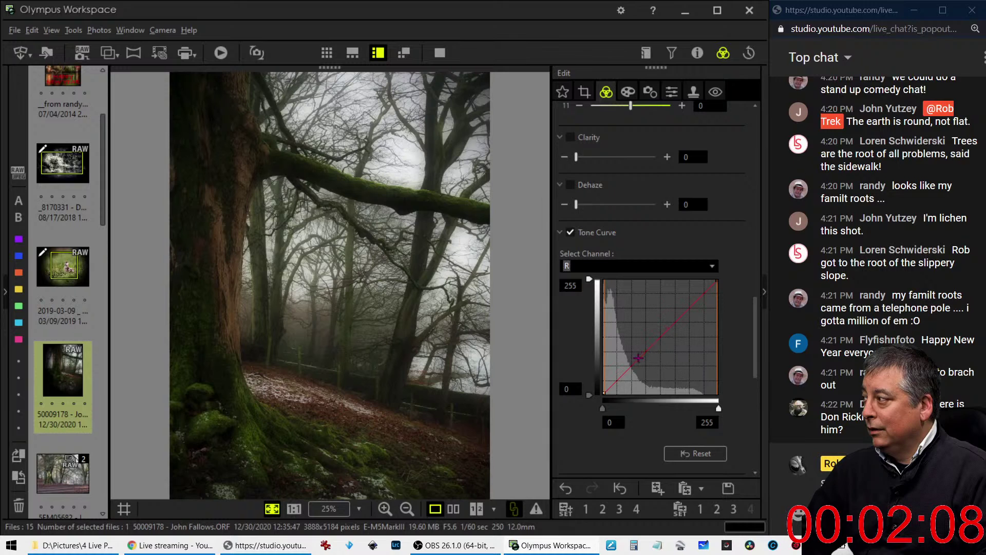
drag(637, 358, 630, 359)
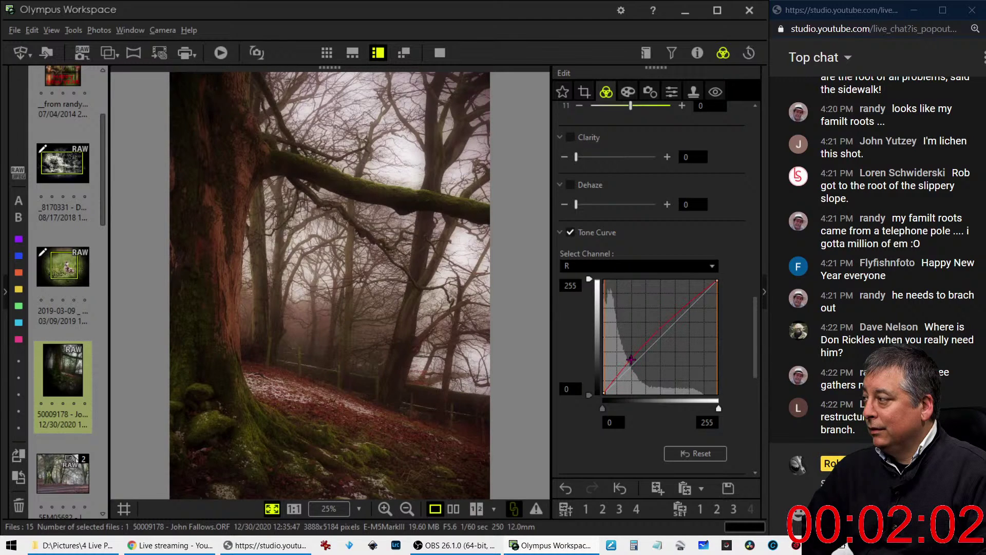
Adjust the green channel's tone curve with a shadow point and a midtone point, keeping it close to the diagonal
click(632, 265)
click(609, 306)
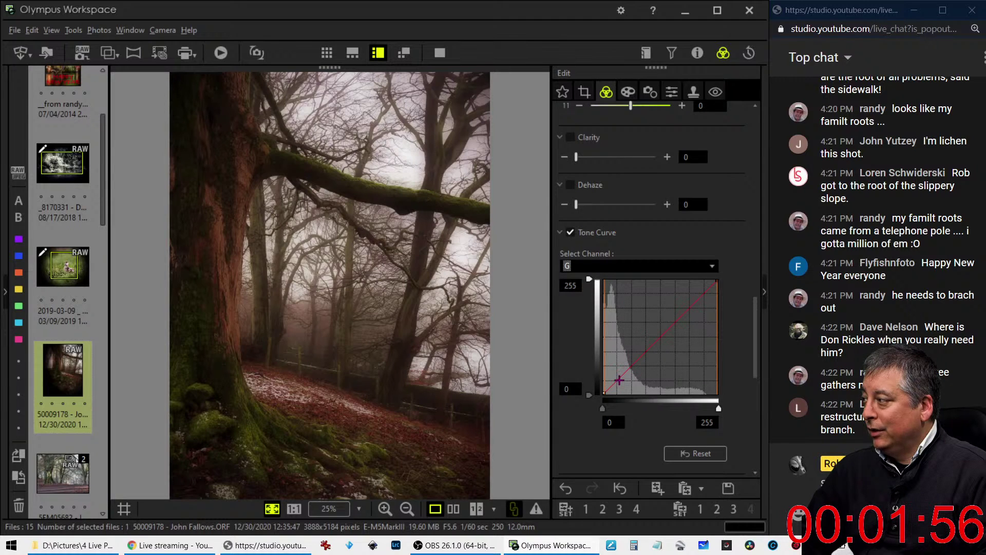
drag(619, 380, 619, 376)
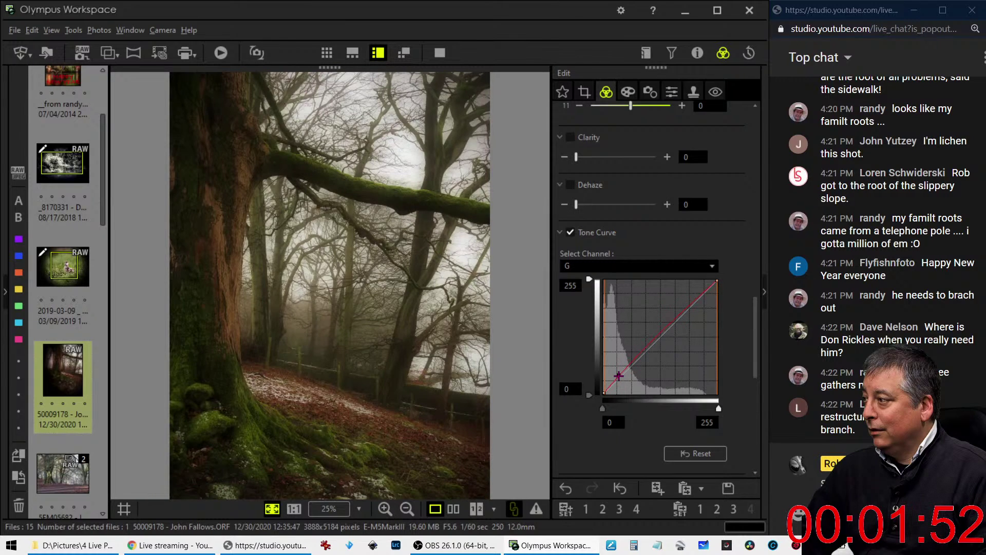
drag(643, 359, 617, 376)
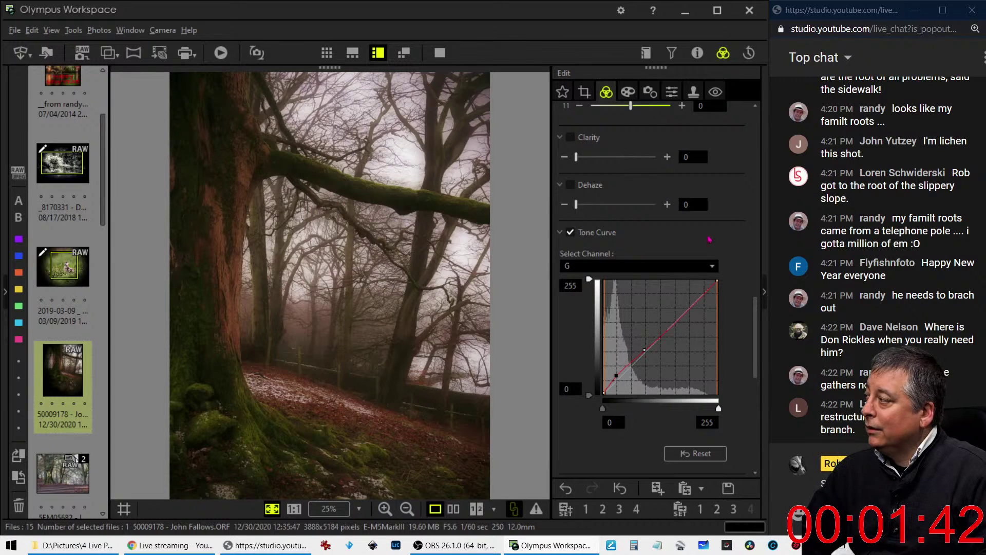
Reshape the combined RGB tone curve with one shadow point and one highlight point, making its midtone dip shallower
click(648, 266)
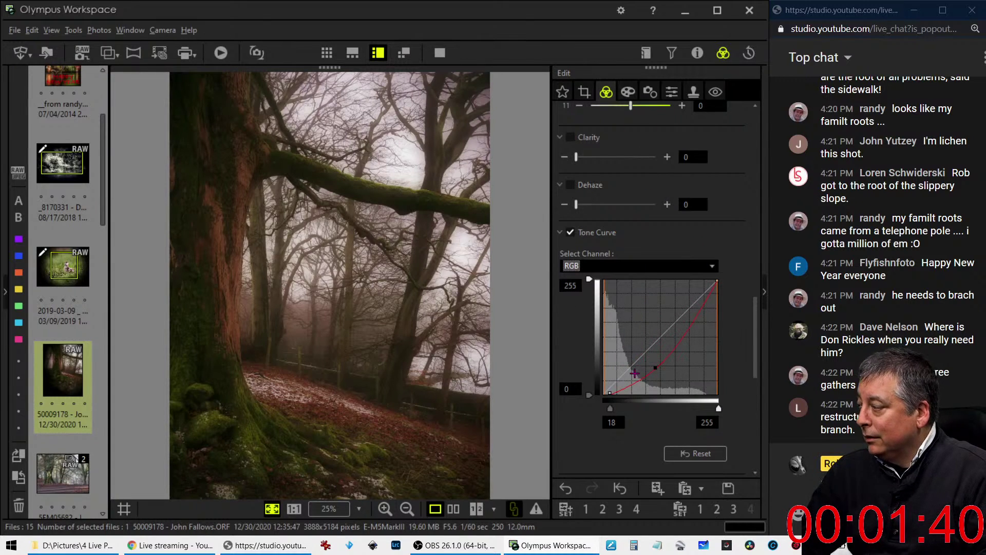
drag(643, 371, 700, 312)
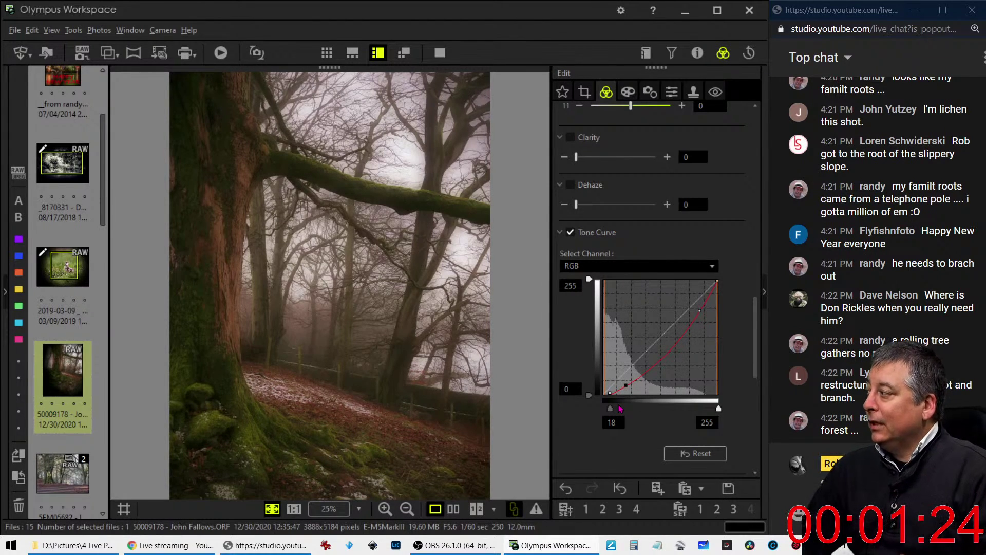
Return the RGB tone curve's black input level to 0 and shift its shadow point slightly toward the midtones
drag(610, 409, 602, 409)
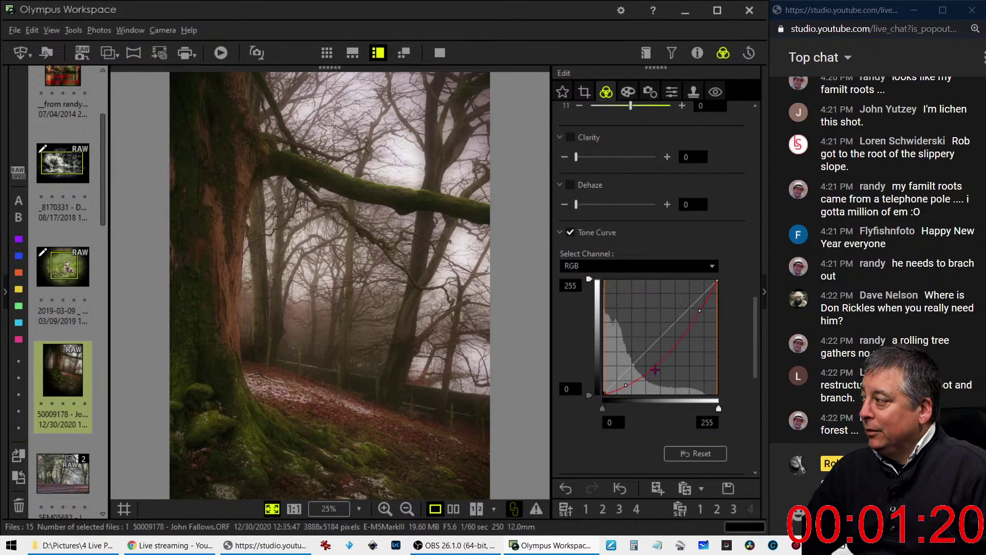
drag(627, 384, 633, 383)
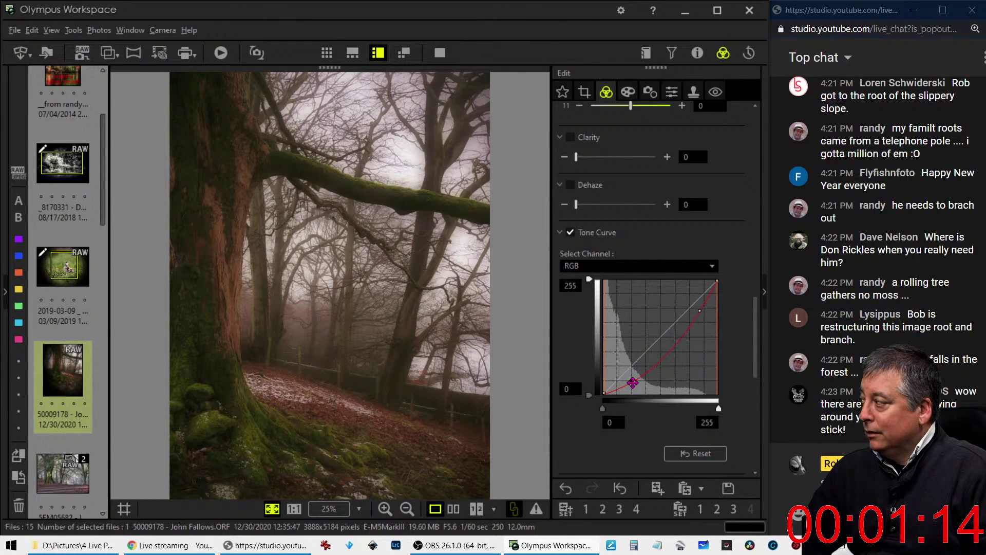
Fine-tune the existing point on the red channel's tone curve, keeping it slightly above the diagonal
click(636, 266)
click(623, 288)
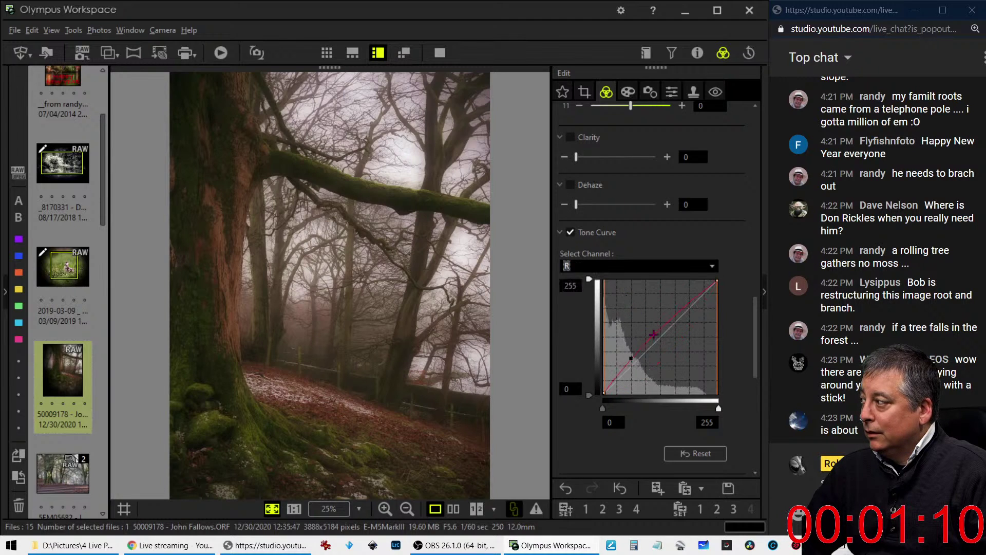
click(632, 358)
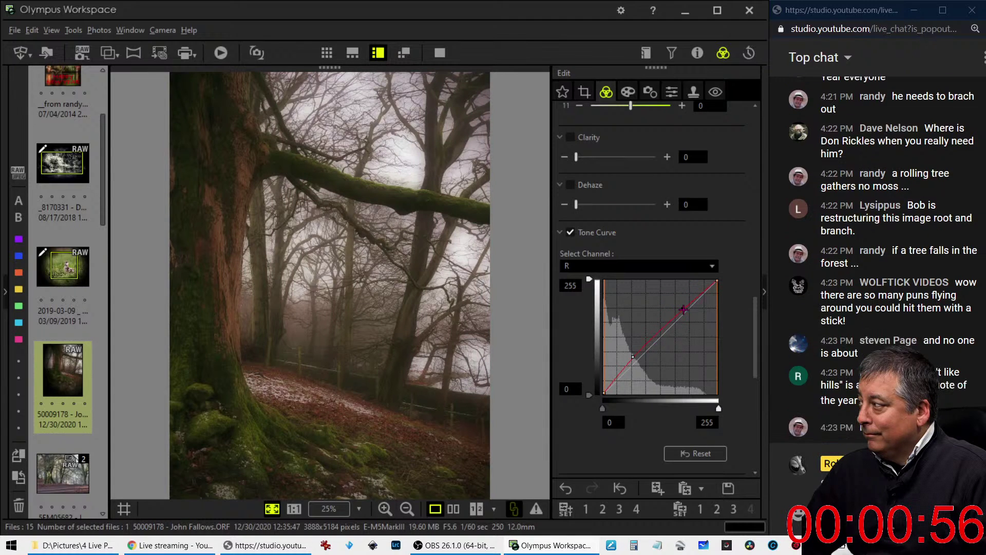
Reshape the upper part of the combined RGB tone curve with a highlight point near the diagonal and an upper-midtone point below it
key(alt+Down)
key(Up)
key(Return)
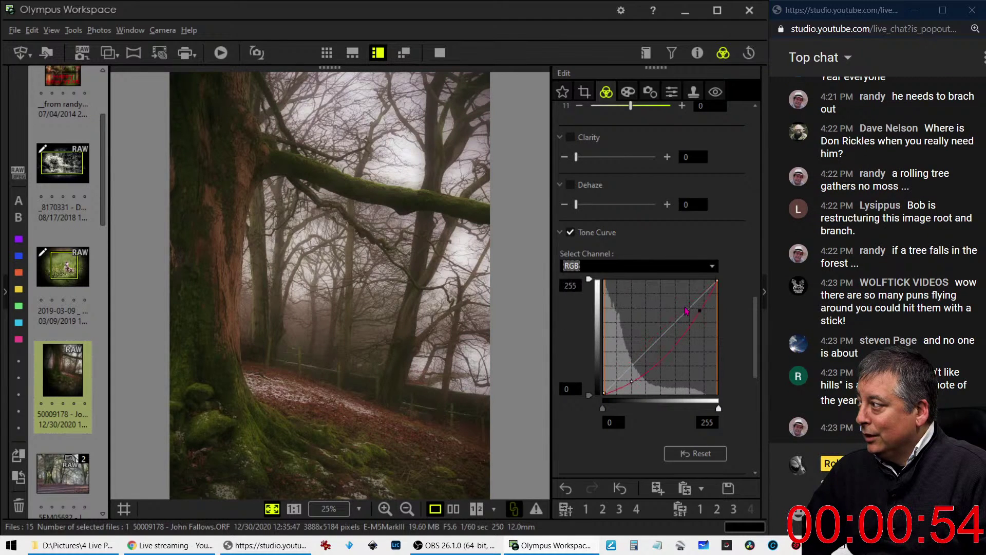
click(698, 306)
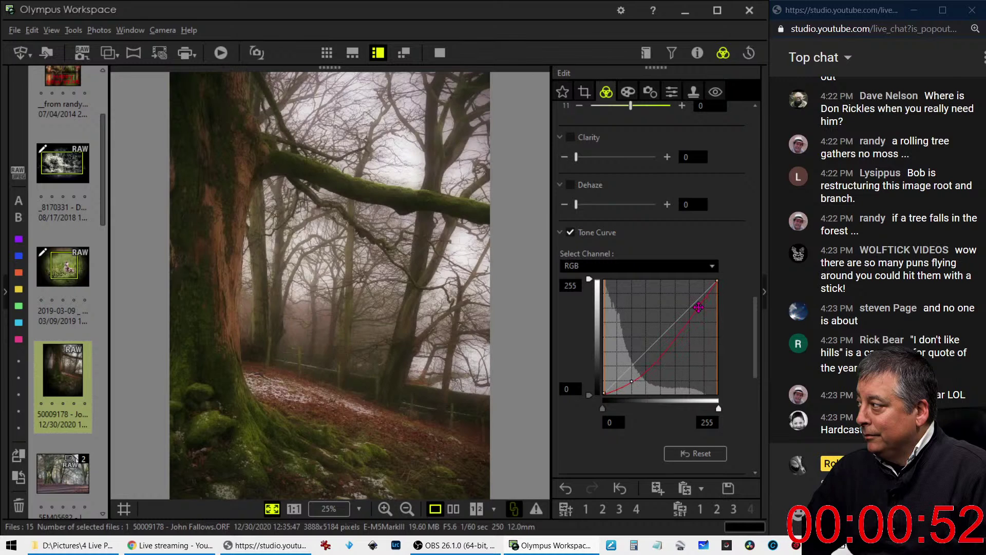
drag(688, 322, 698, 303)
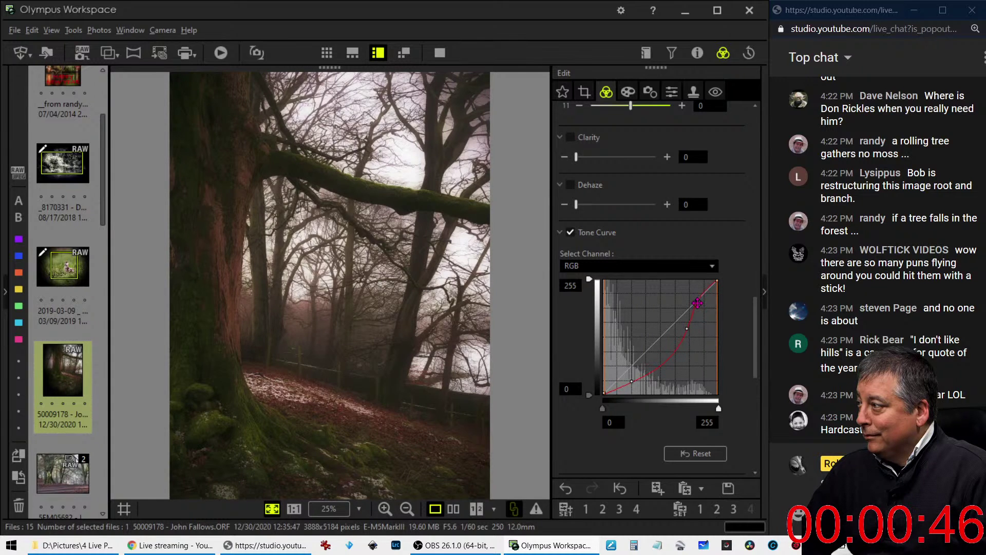
drag(689, 327, 685, 325)
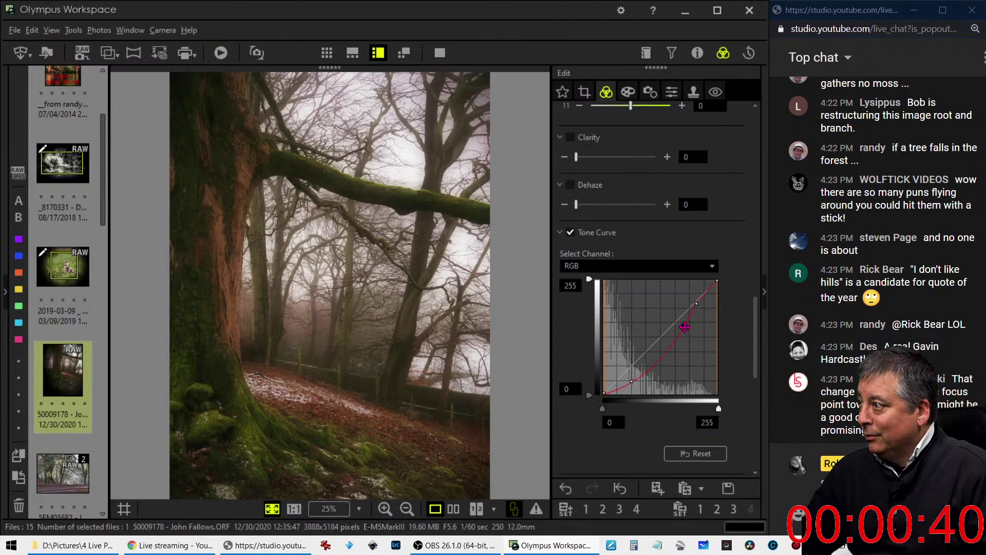
Increase the tree photo's contrast by deepening the RGB curve's shadow point and lifting its upper-midtone point close to the diagonal
drag(631, 381, 645, 380)
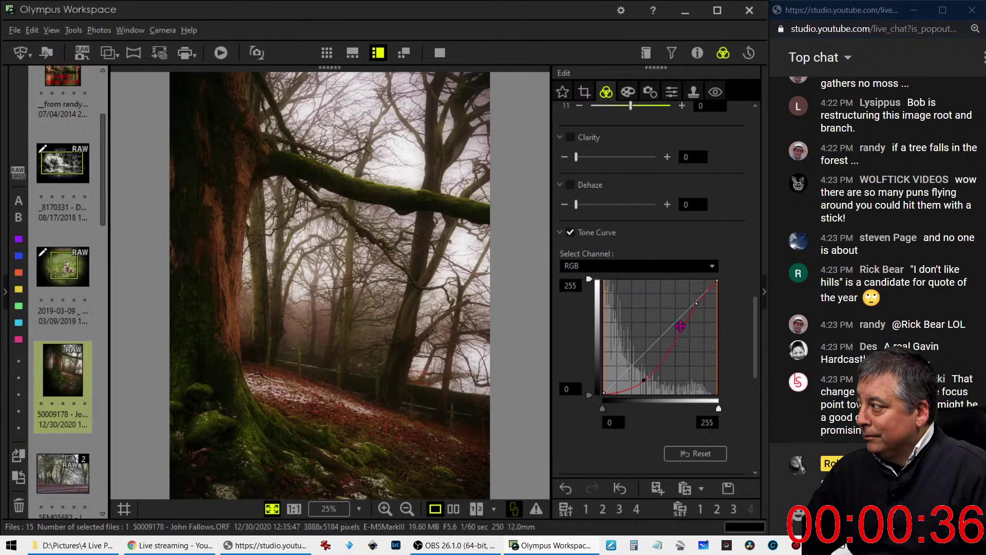
drag(684, 325, 682, 321)
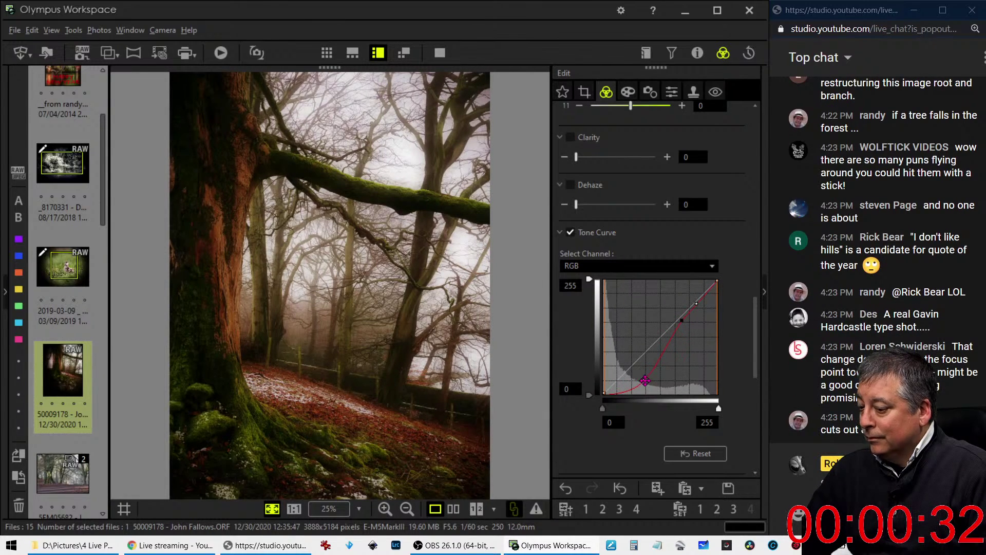
drag(642, 380, 643, 379)
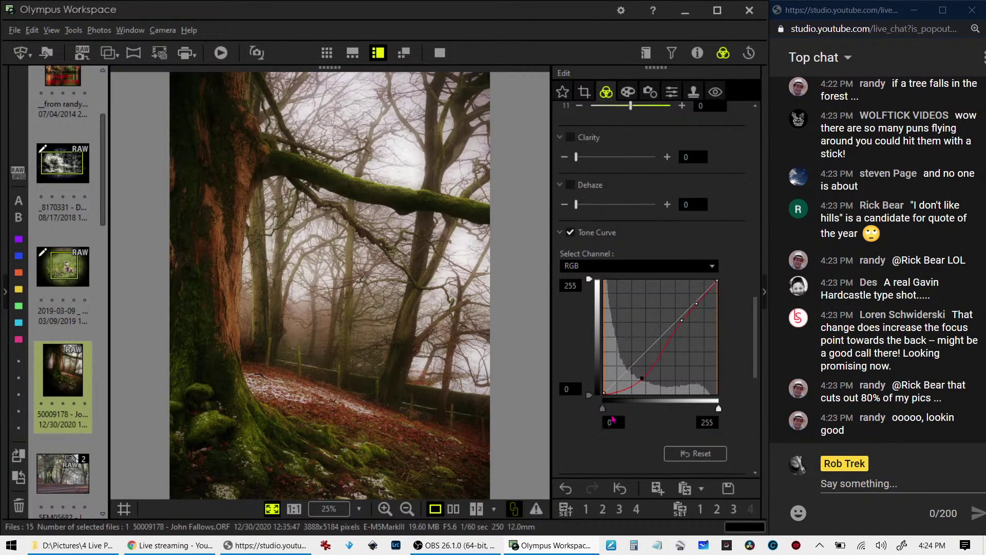
Compare the original and edited tree photo side by side in full screen
click(453, 508)
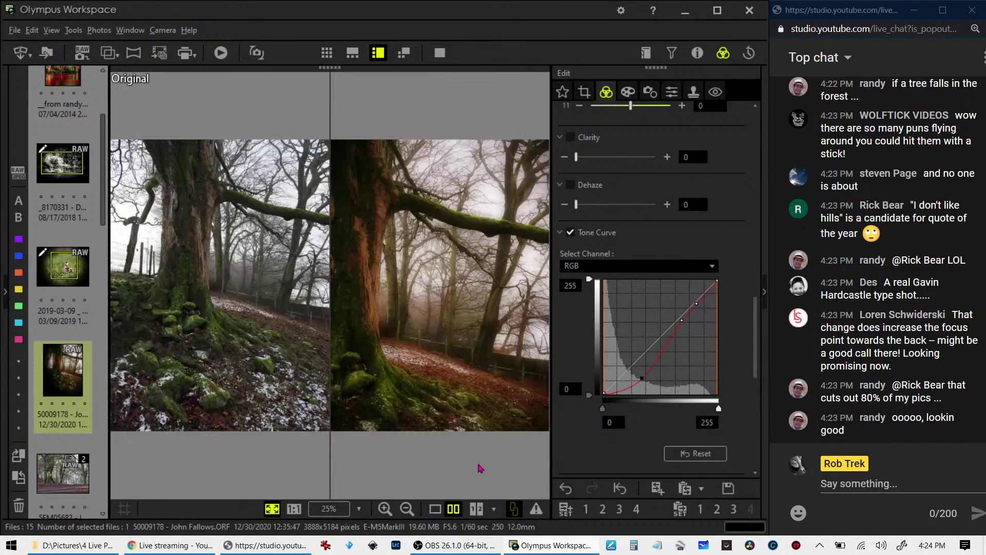
click(440, 53)
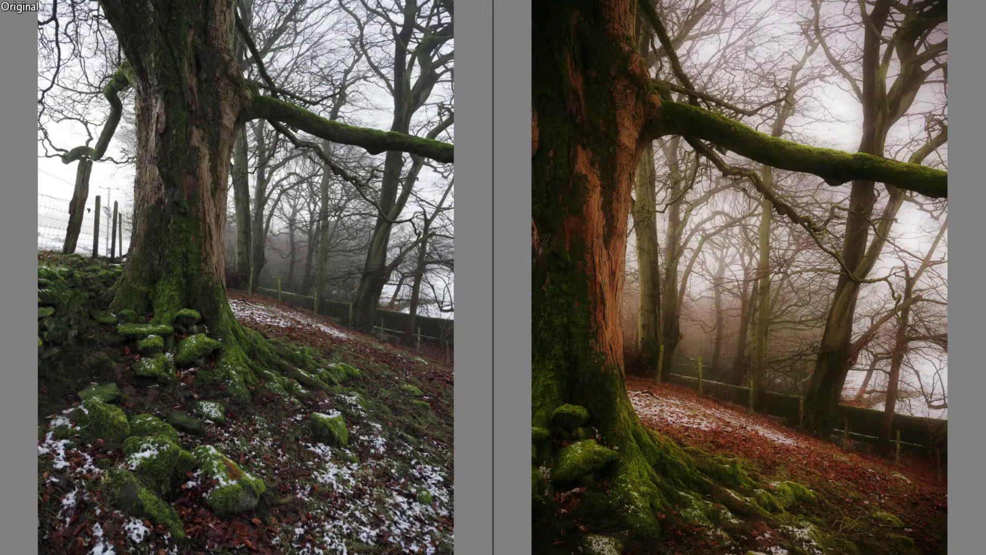
key(Escape)
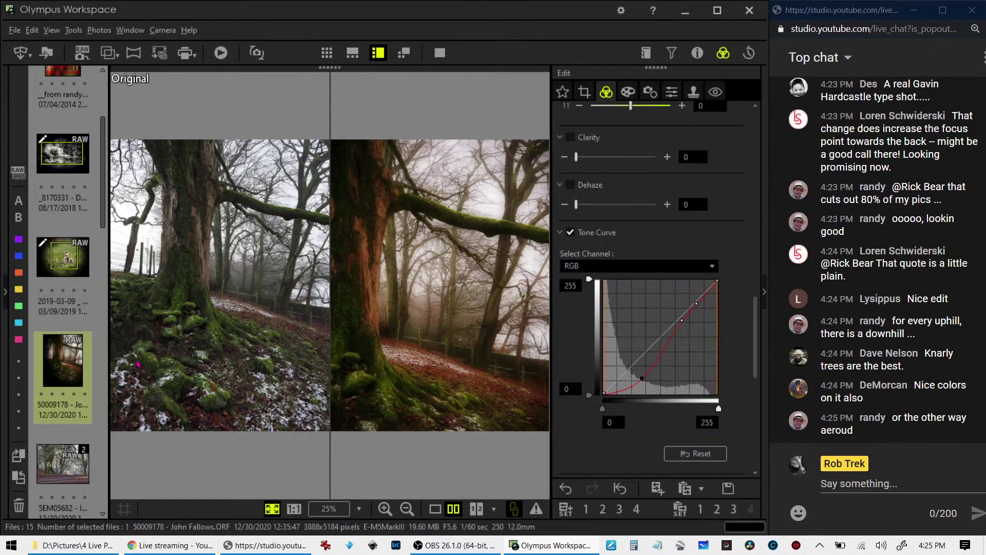
Open the next photo, the woodland path RAW 5EM05682, in single view and check its shooting properties
click(71, 468)
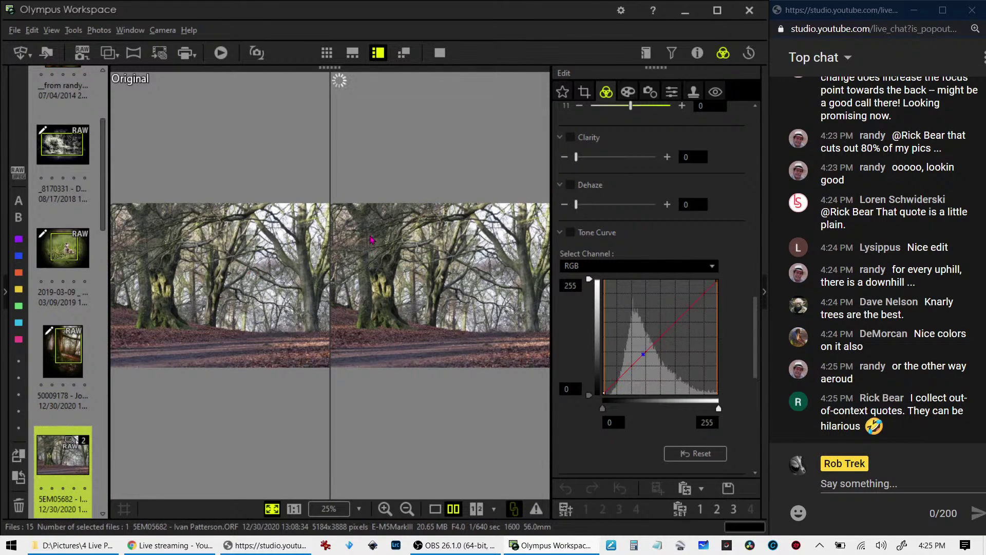
click(436, 509)
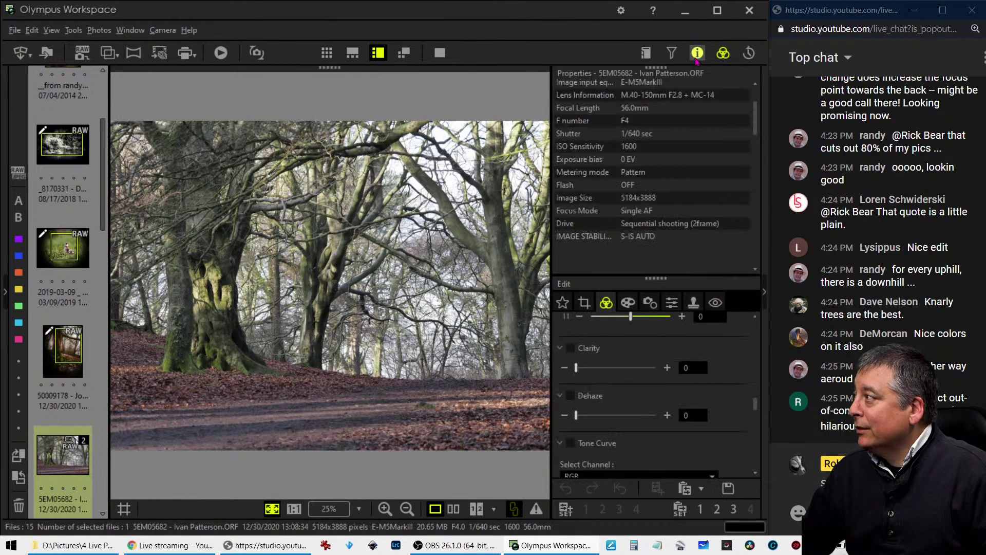
click(697, 53)
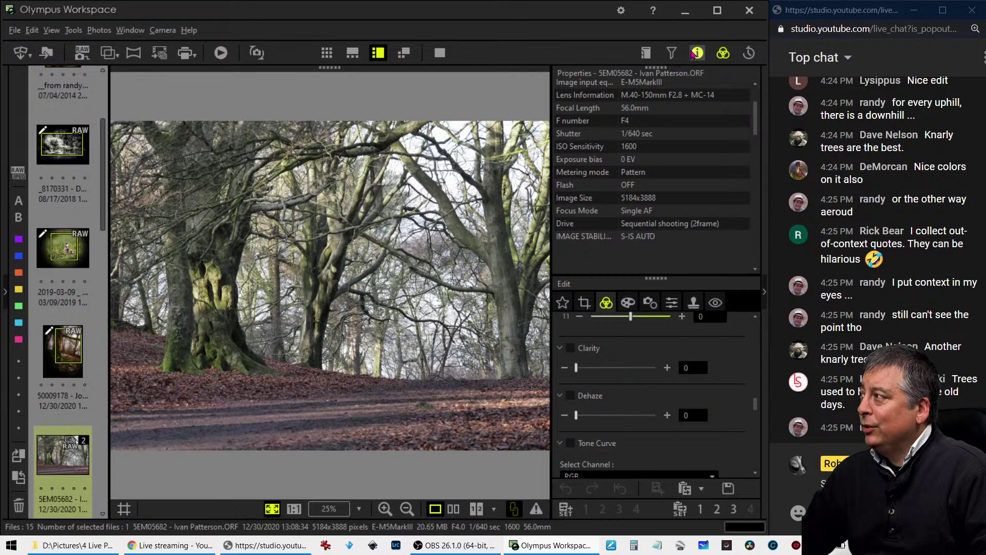
click(696, 53)
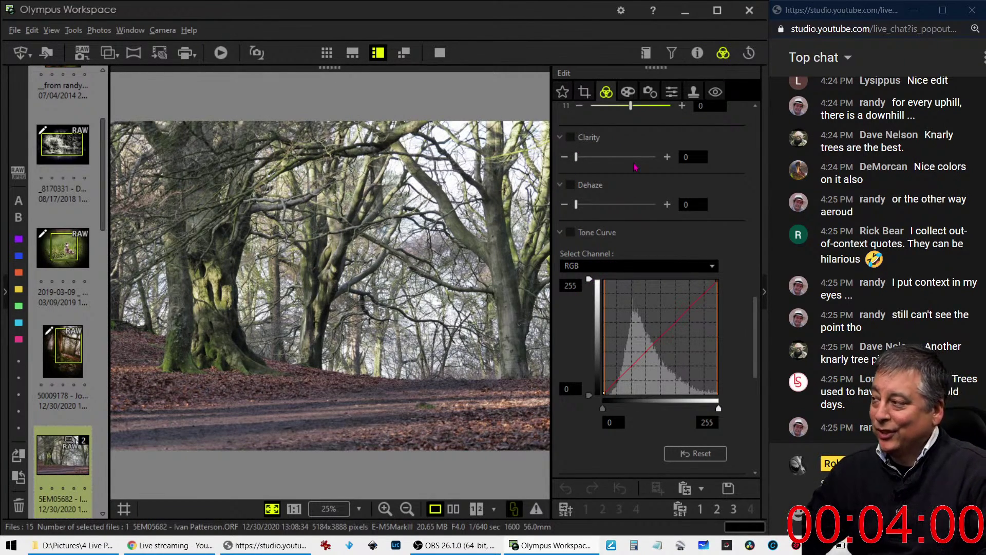
click(191, 354)
click(346, 351)
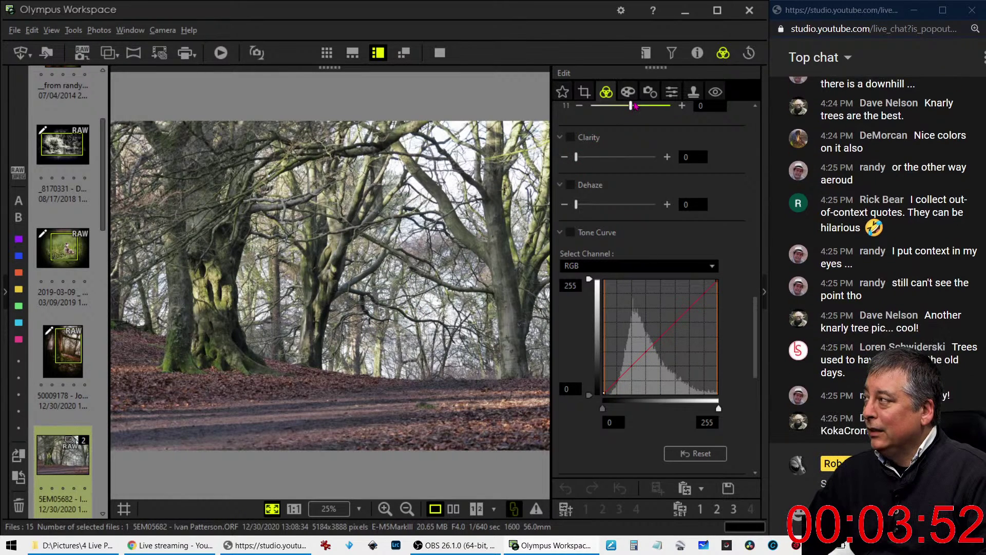
Apply the Soft Focus art filter to the woodland path photo
click(649, 92)
click(628, 92)
click(624, 132)
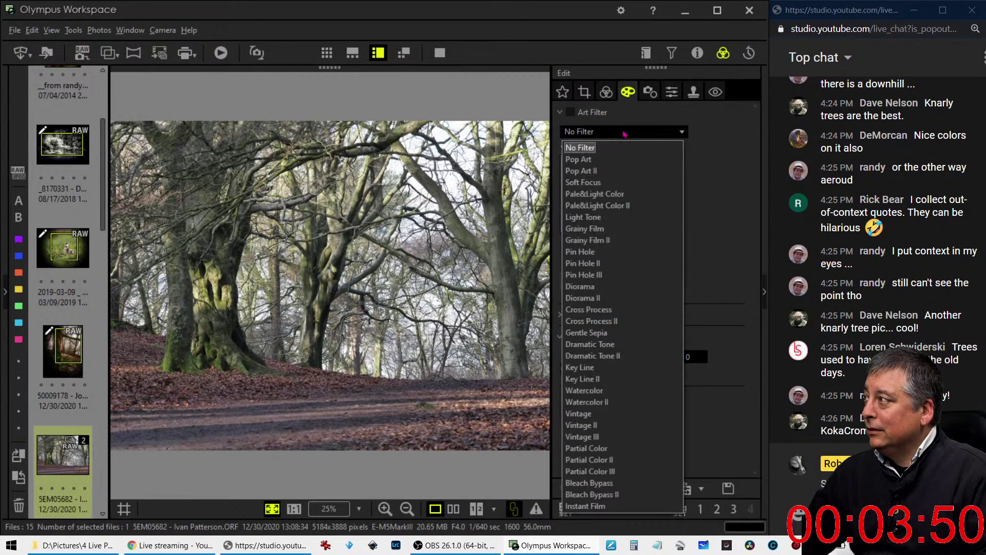
click(615, 183)
Darken the woodland photo's shadows by pulling the low end of the RGB tone curve down near the base
scroll(637, 185, up, 5)
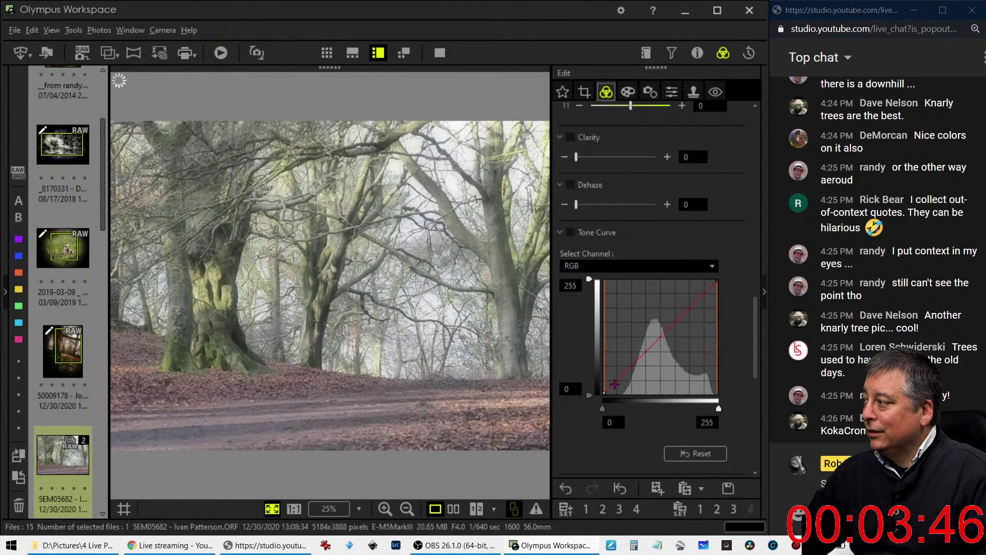
drag(624, 376, 621, 391)
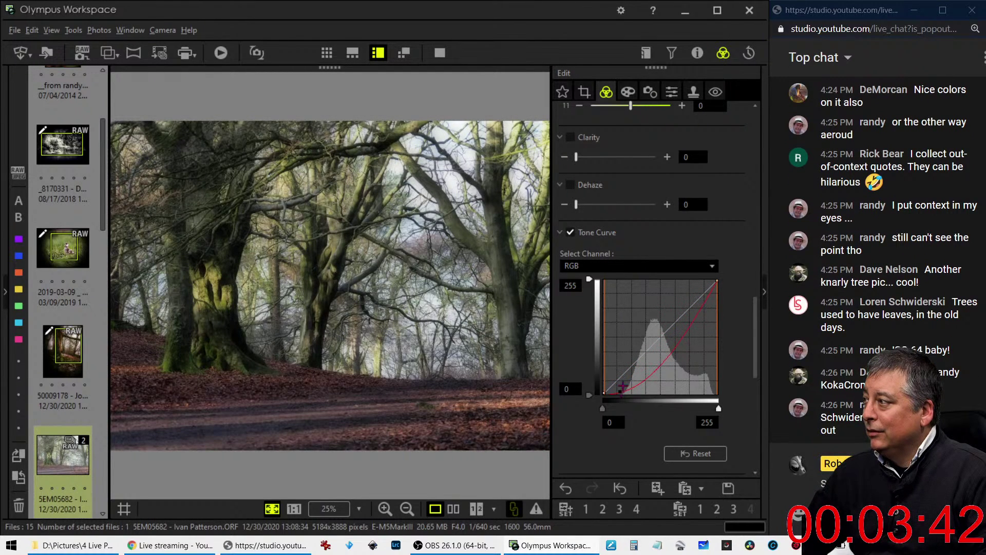
Warm the woodland photo by setting the custom white balance temperature to 6000 K
scroll(636, 237, up, 8)
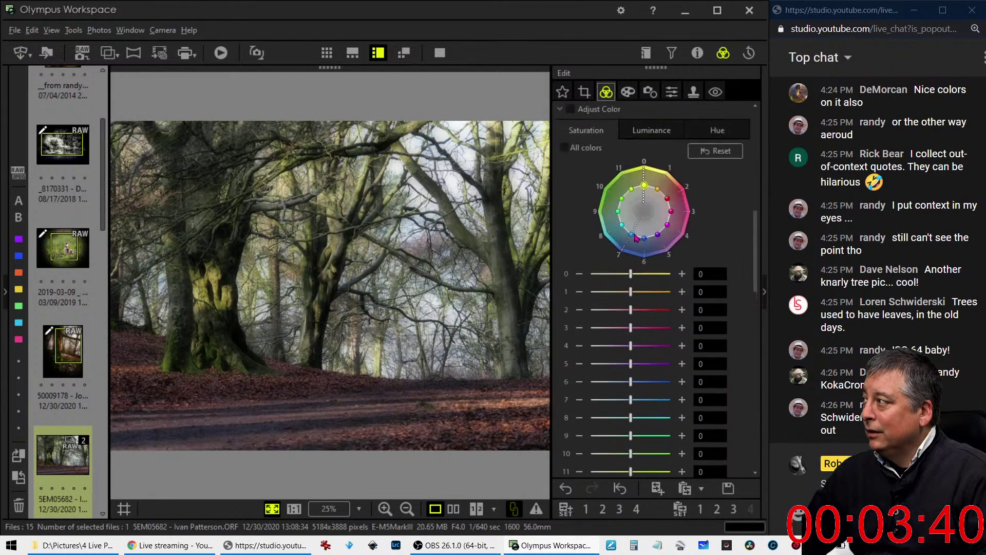
scroll(636, 237, up, 8)
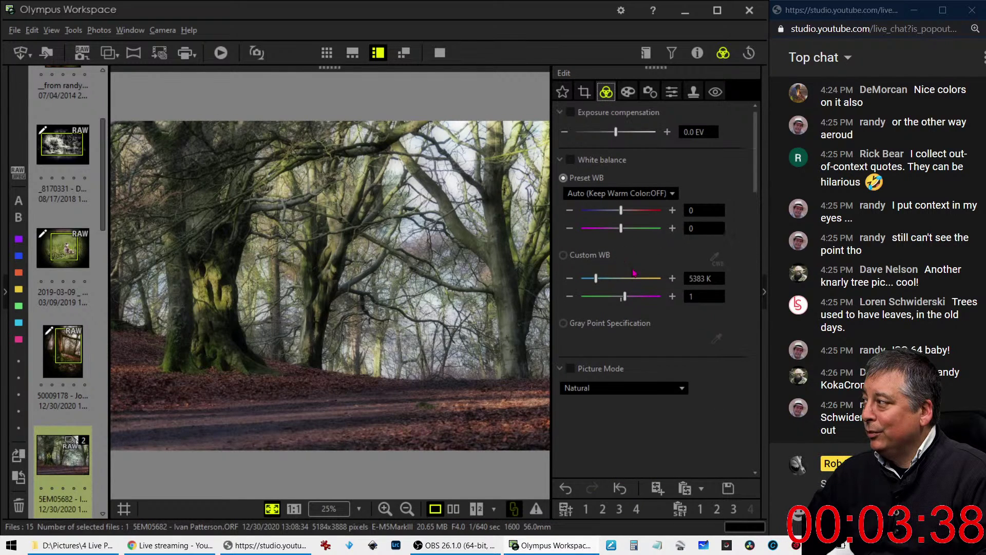
double_click(692, 278)
text(6)
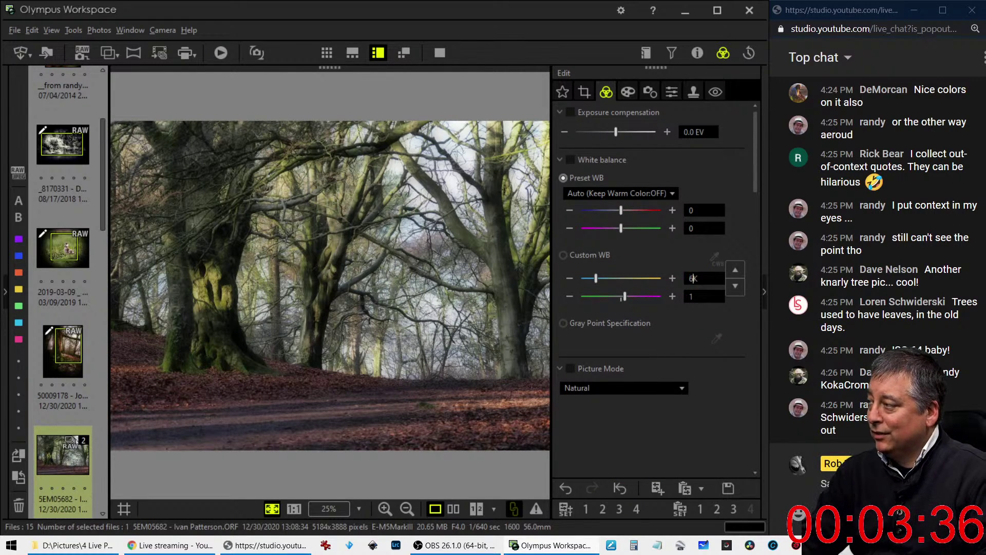
text(000)
key(Return)
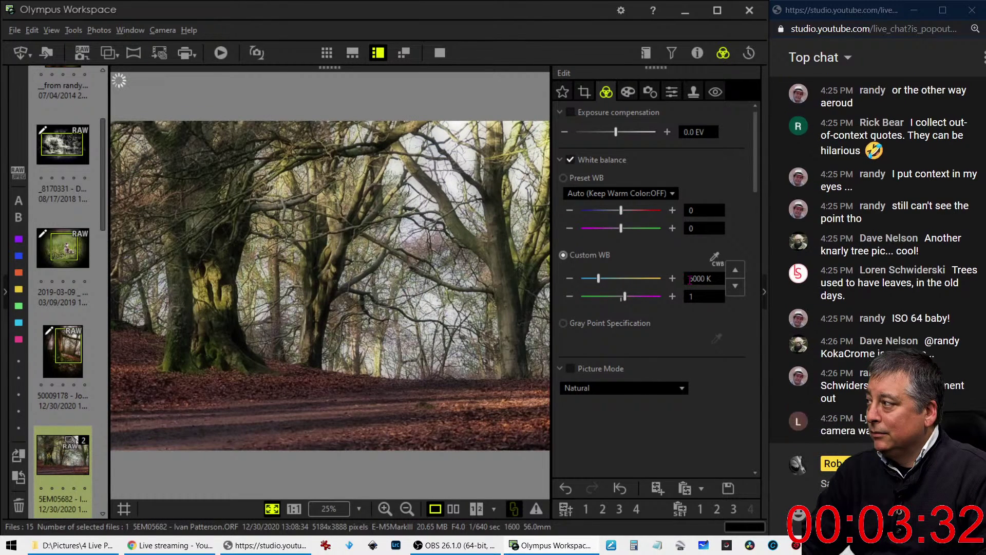
Try green-magenta tint values from 0 to 2 for the custom white balance and settle on 2
click(671, 296)
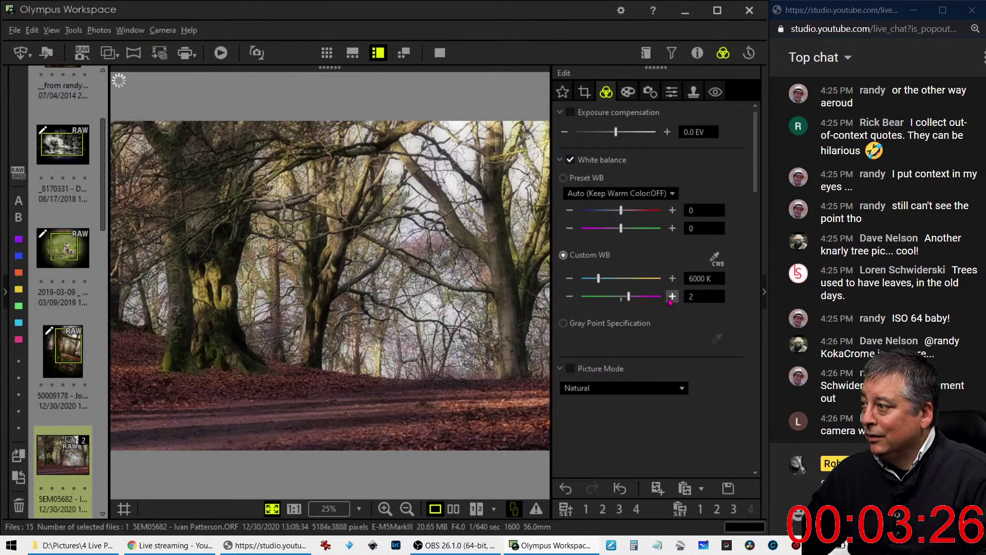
click(569, 296)
click(569, 296)
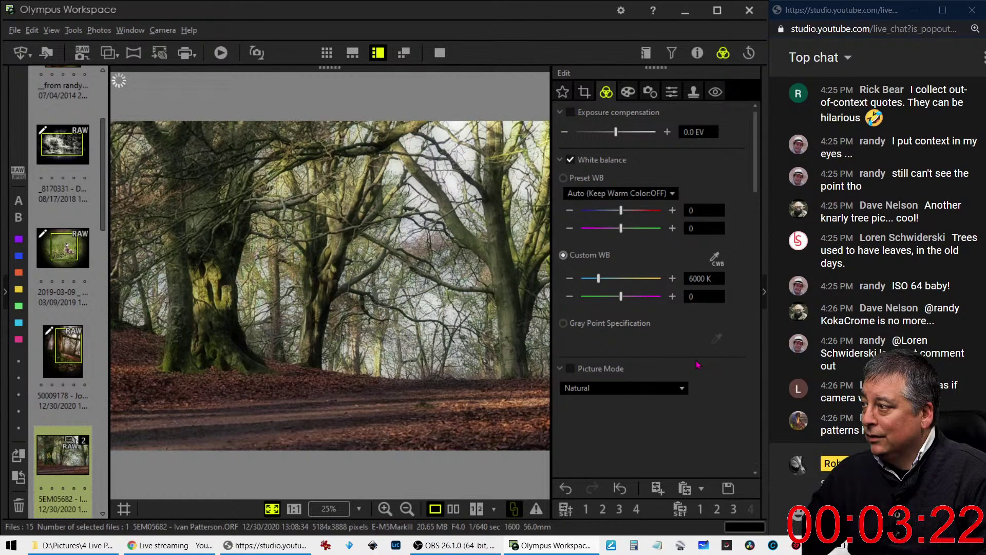
click(671, 297)
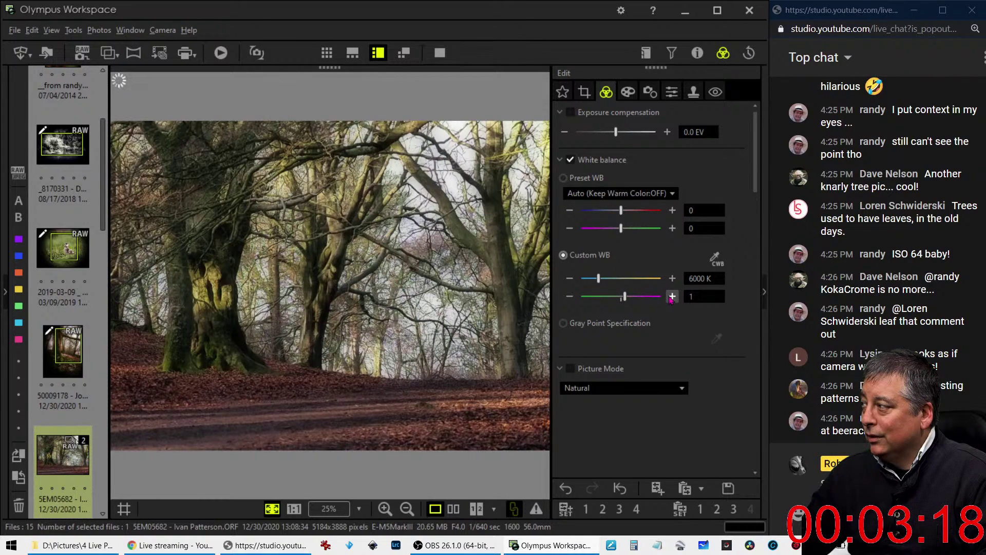
click(672, 297)
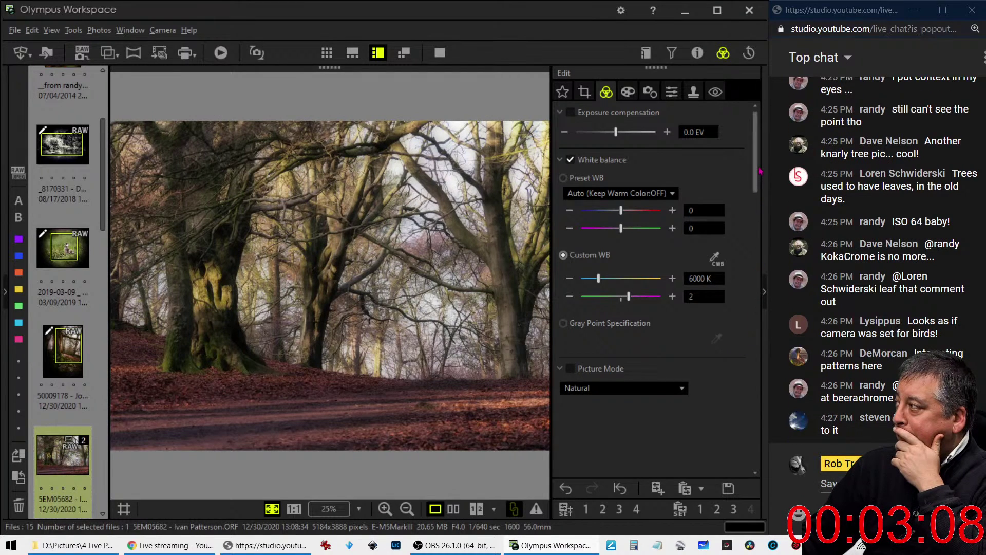
Raise the woodland photo's Sharpness to near the maximum
drag(756, 171, 752, 461)
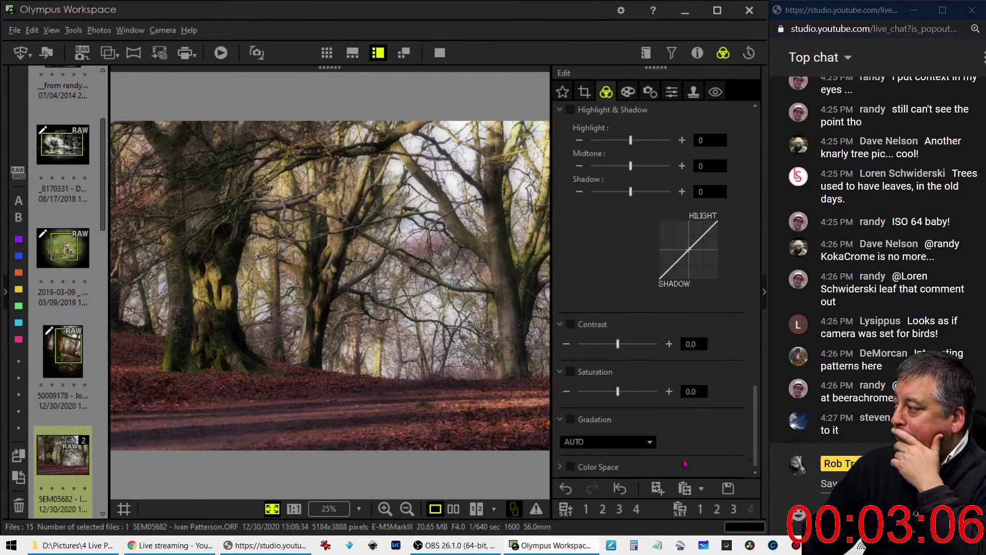
click(672, 91)
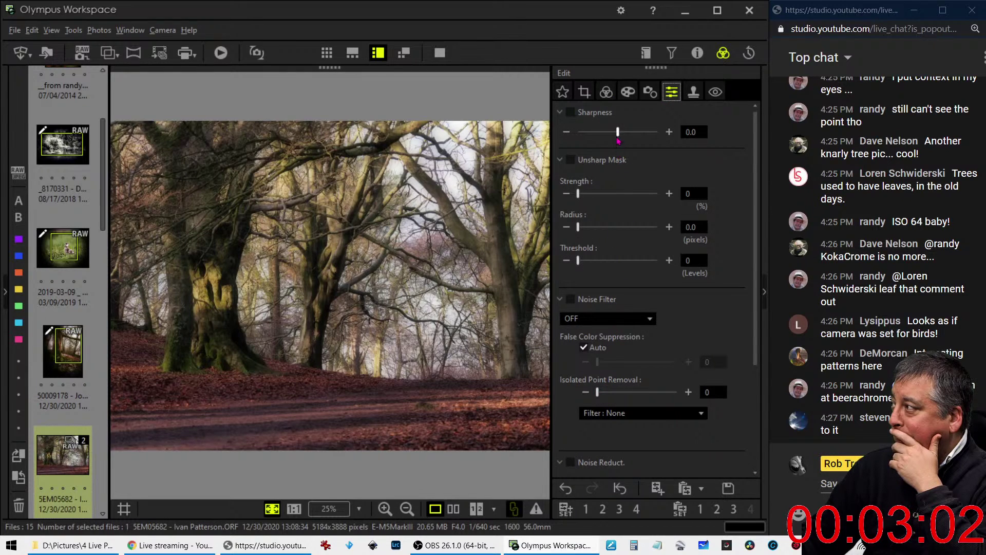
drag(617, 139, 651, 133)
Set the woodland photo's exposure compensation to 0.2 EV
click(606, 91)
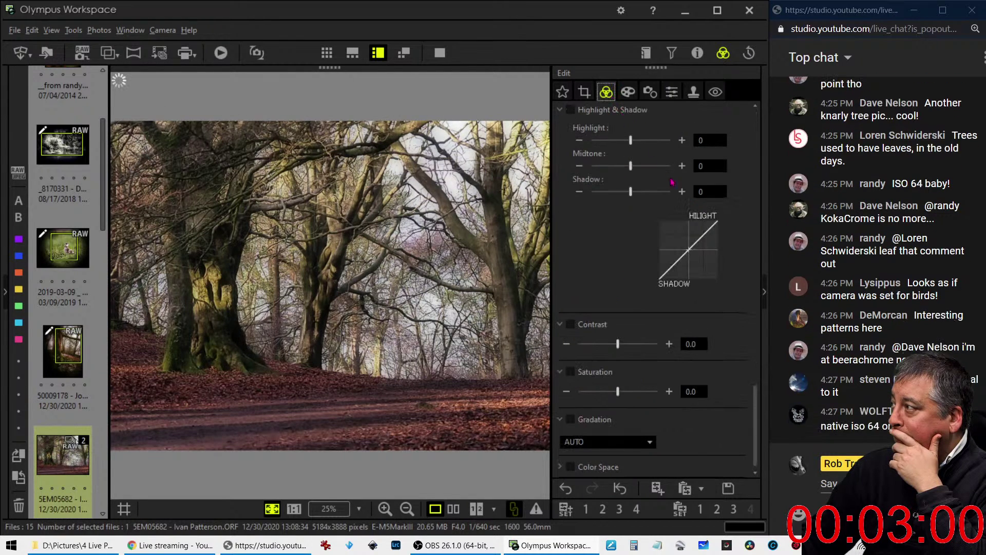
drag(754, 415, 746, 130)
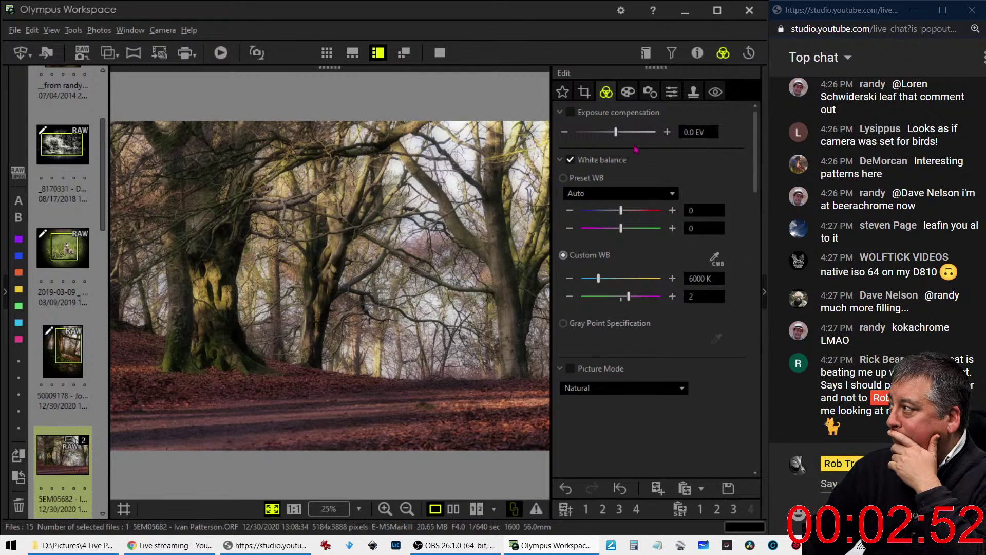
drag(620, 137, 622, 137)
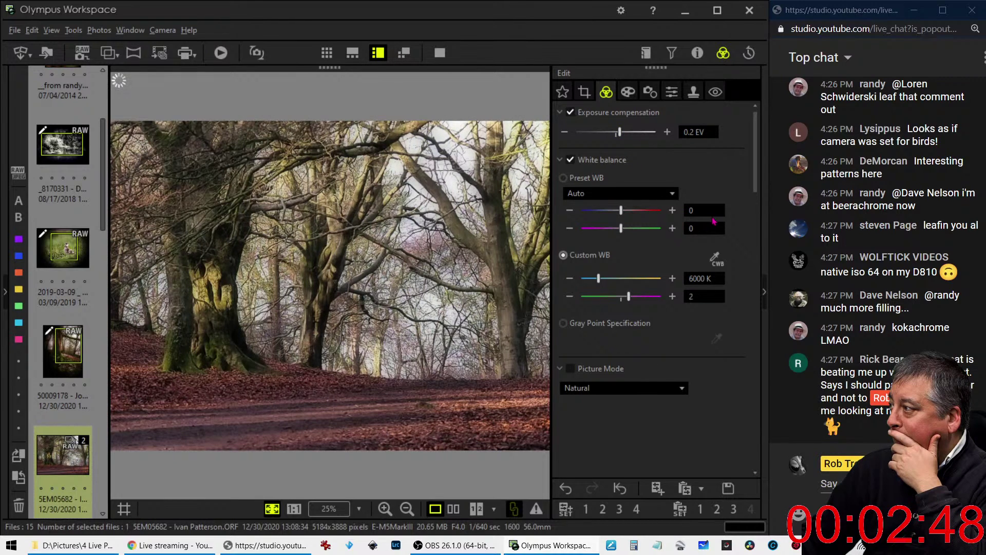
Darken the edges of the woodland photo by setting its vignetting adjustment to -9
click(628, 92)
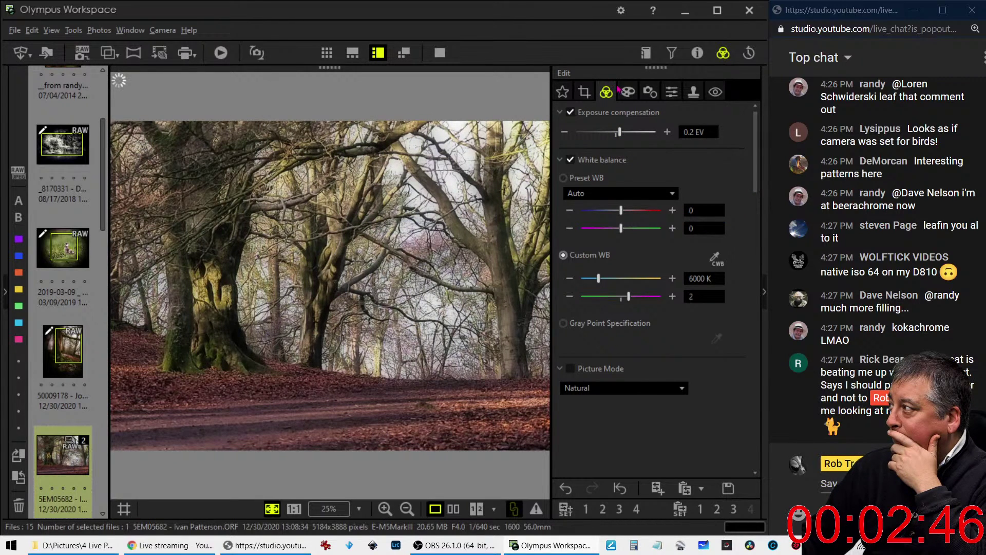
drag(618, 357, 611, 361)
click(606, 92)
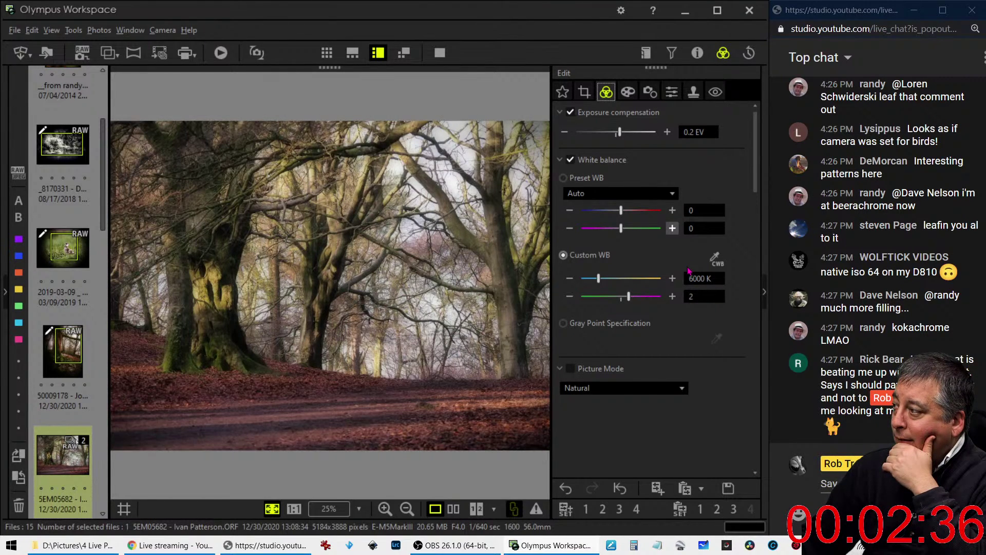
Apply a 4:3 crop to the woodland photo and compare portrait and landscape orientations, moving the landscape frame toward the trees on the right
click(588, 98)
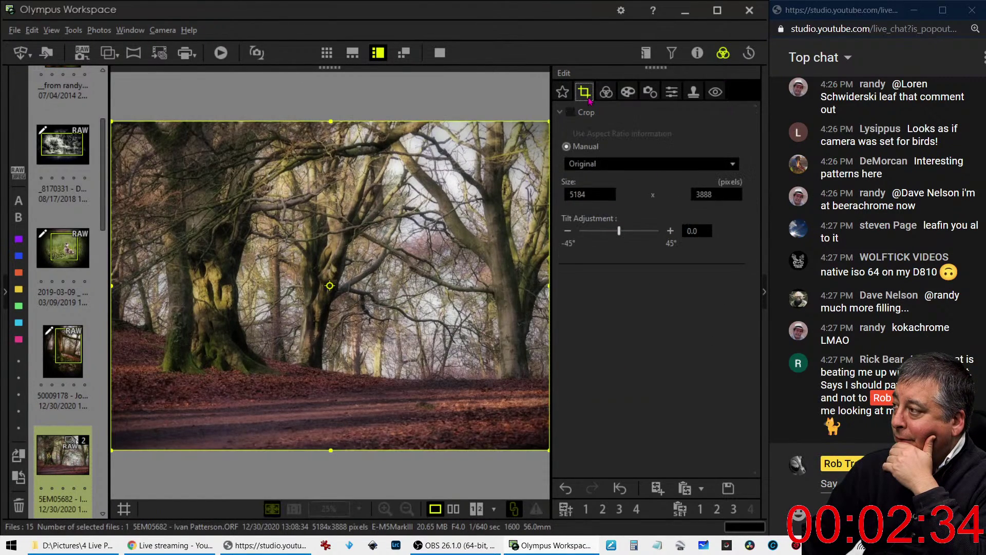
click(598, 166)
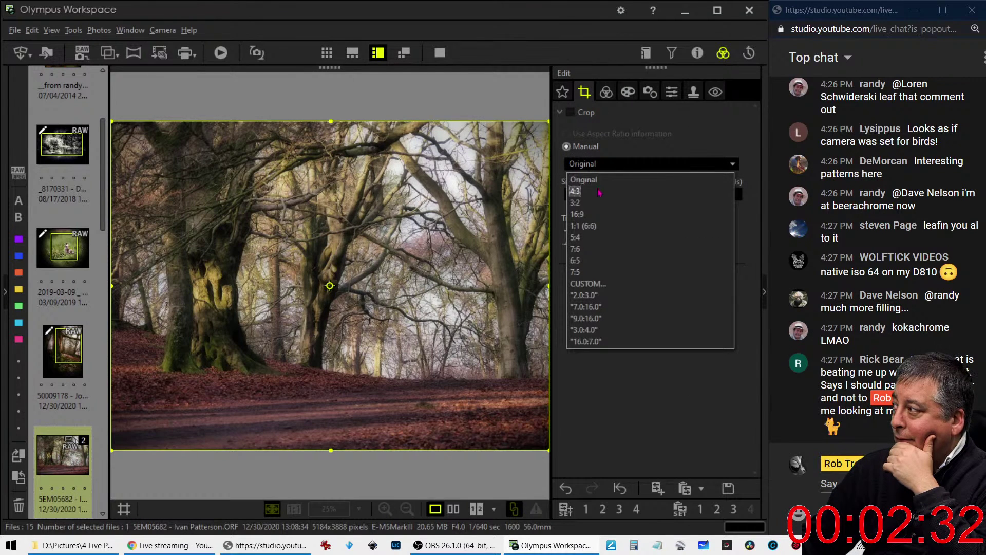
click(575, 190)
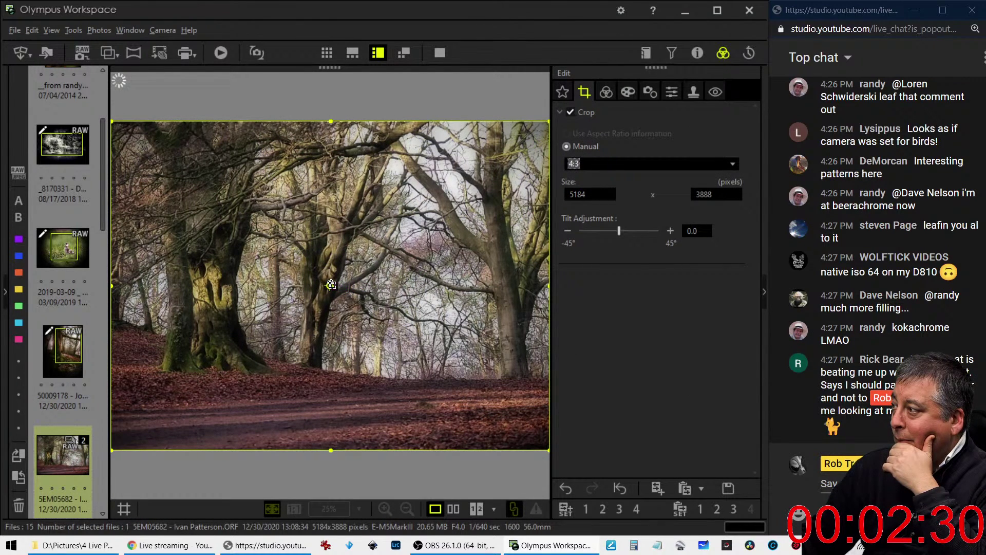
click(331, 284)
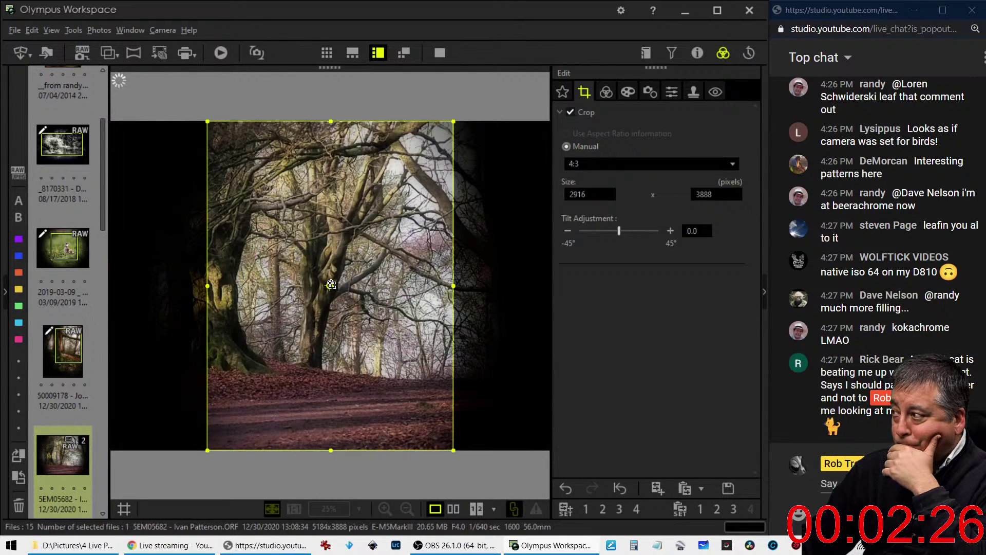
click(331, 284)
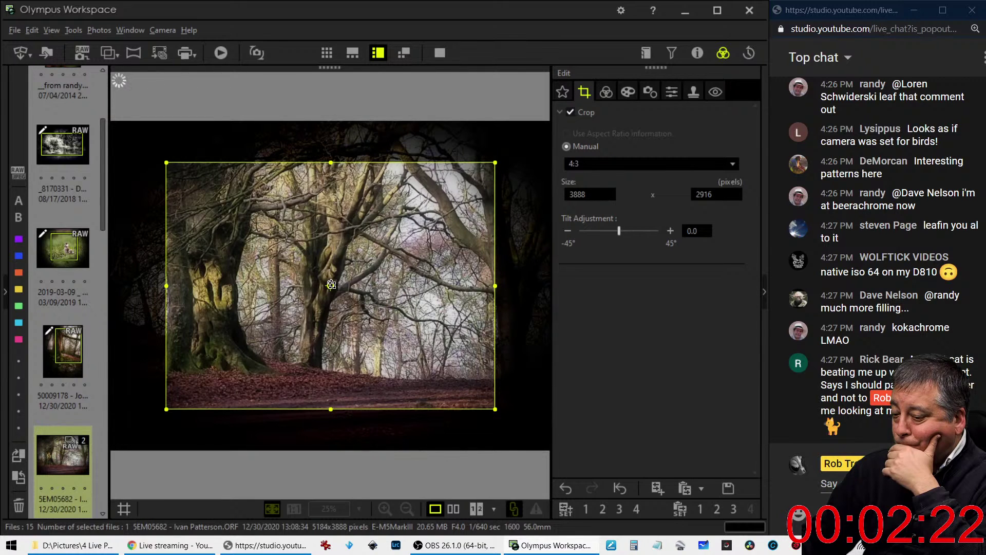
drag(362, 335, 389, 344)
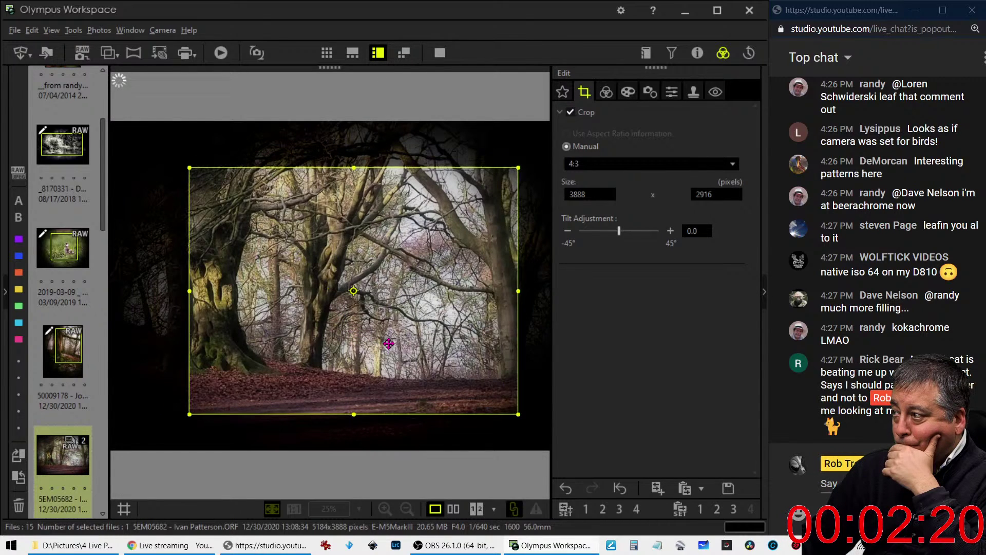
Switch the 4:3 crop to portrait and frame the mossy trunk and central tree at about 2405 x 3205 pixels
click(354, 290)
drag(376, 309, 343, 304)
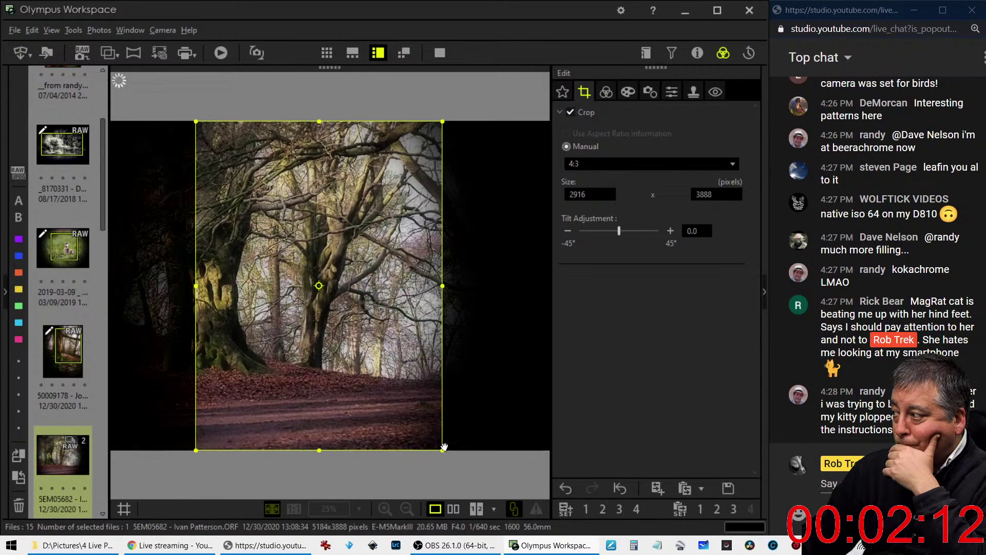
drag(444, 446, 399, 392)
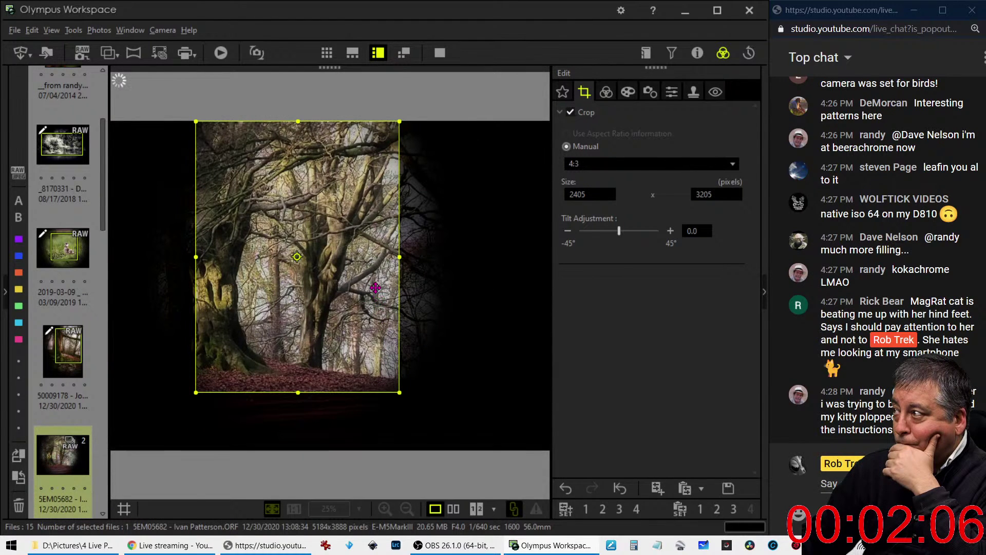
Brighten the RGB tone curve by lifting its shadow point and adding a midtone point and a slightly raised highlight point
click(606, 92)
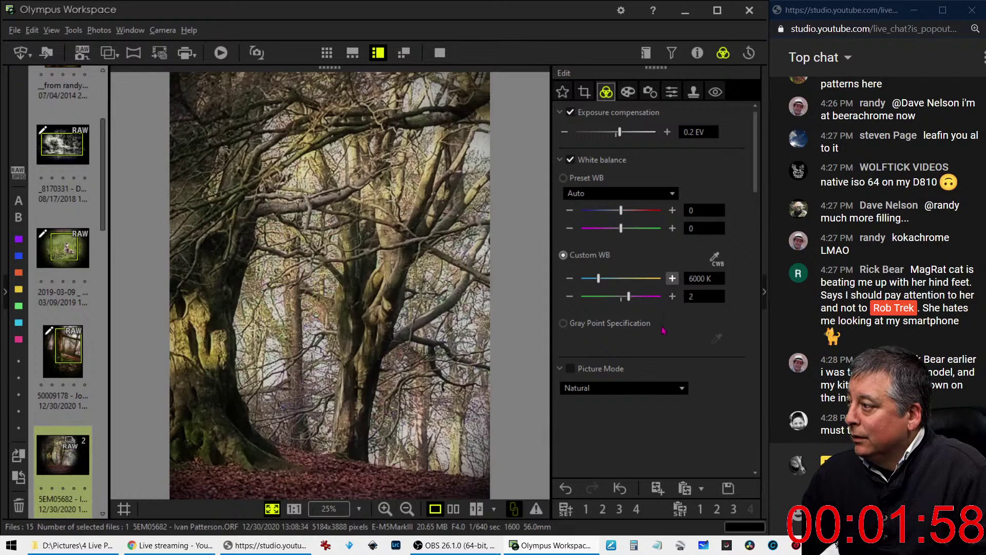
scroll(710, 376, down, 3)
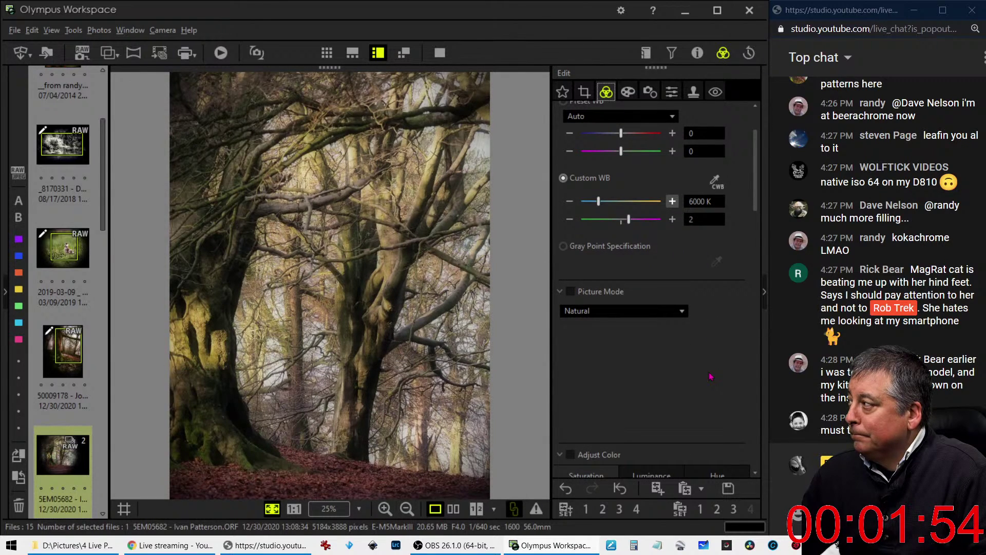
scroll(710, 377, down, 3)
scroll(740, 287, up, 3)
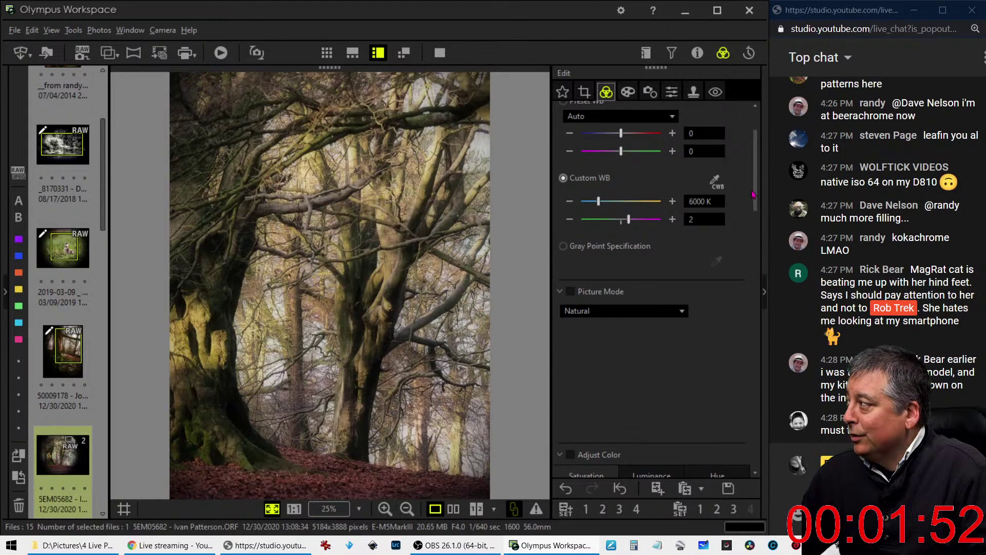
drag(753, 194, 748, 341)
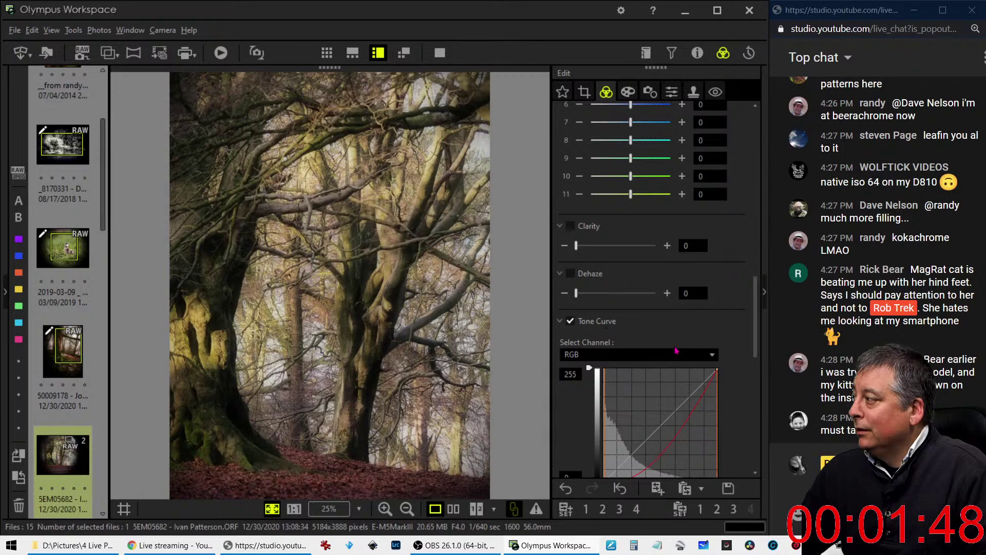
scroll(676, 350, down, 2)
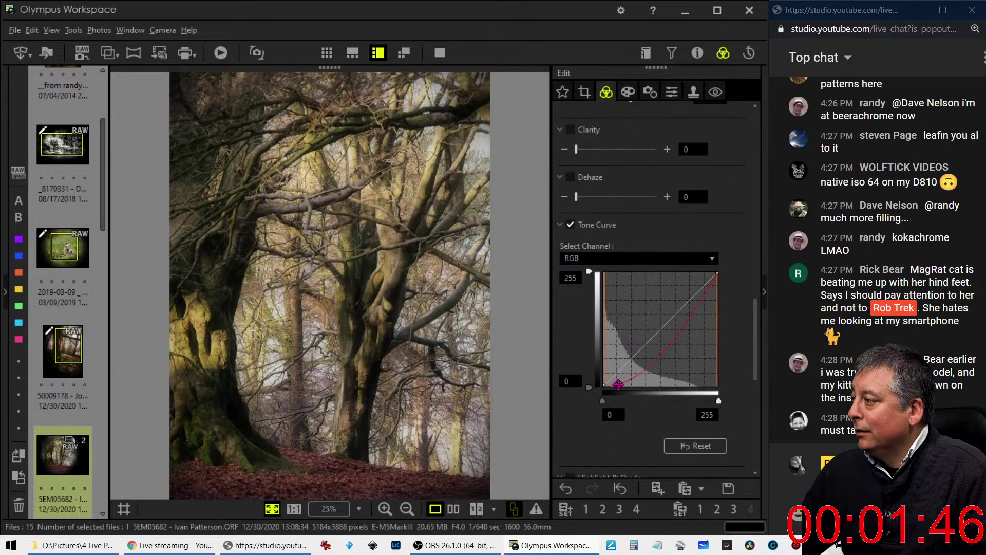
drag(617, 384, 673, 337)
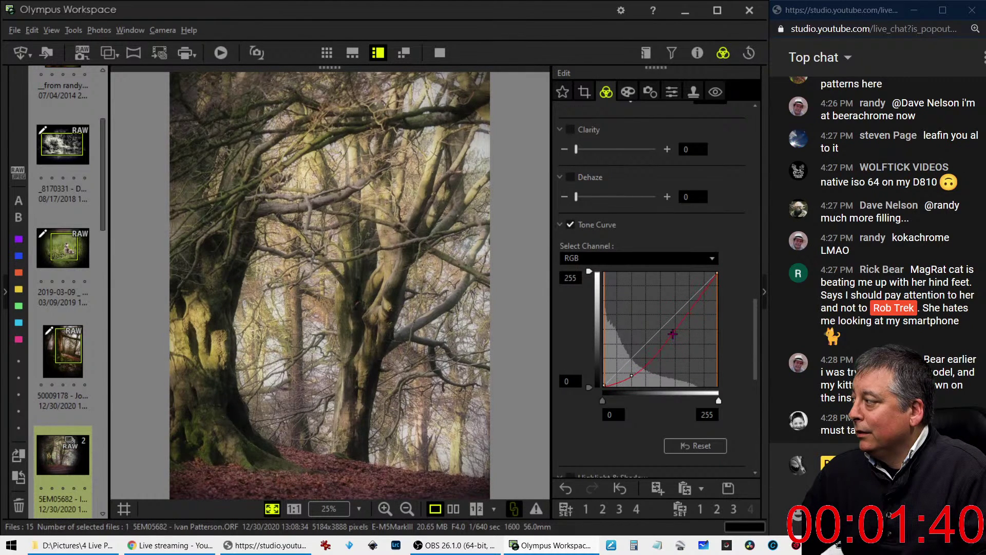
drag(705, 290, 705, 277)
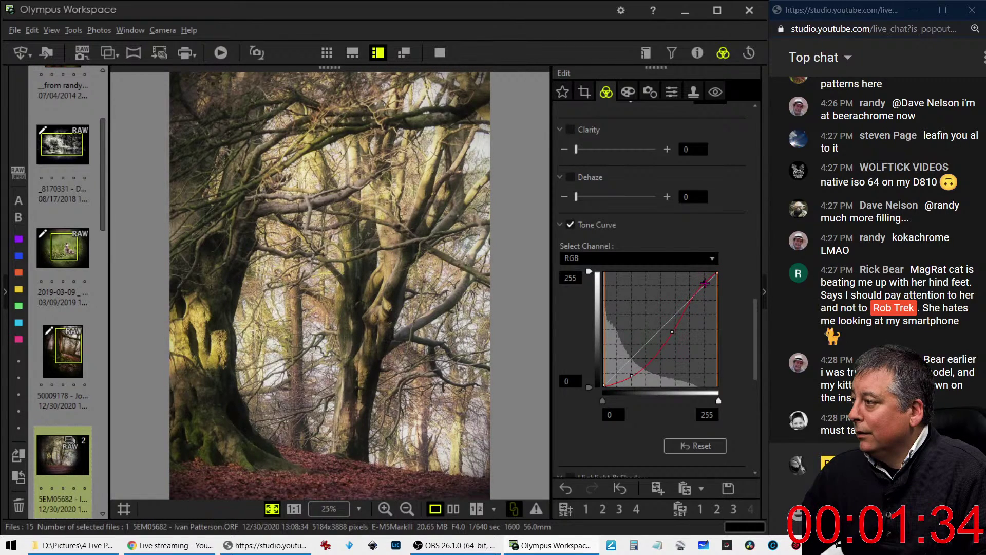
drag(631, 375, 633, 373)
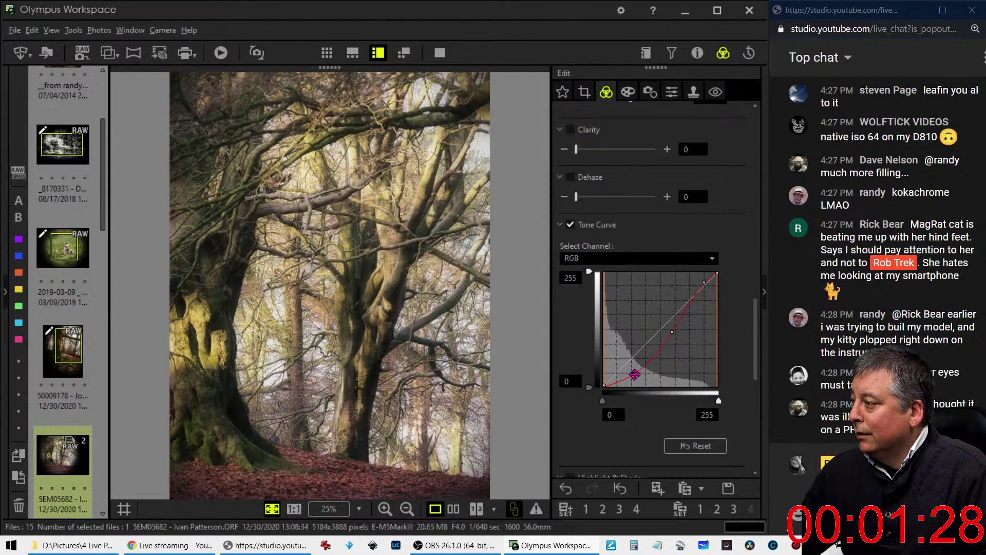
Raise the shadows slightly on the red channel's tone curve and anchor its highlights with a second point
click(649, 259)
click(637, 289)
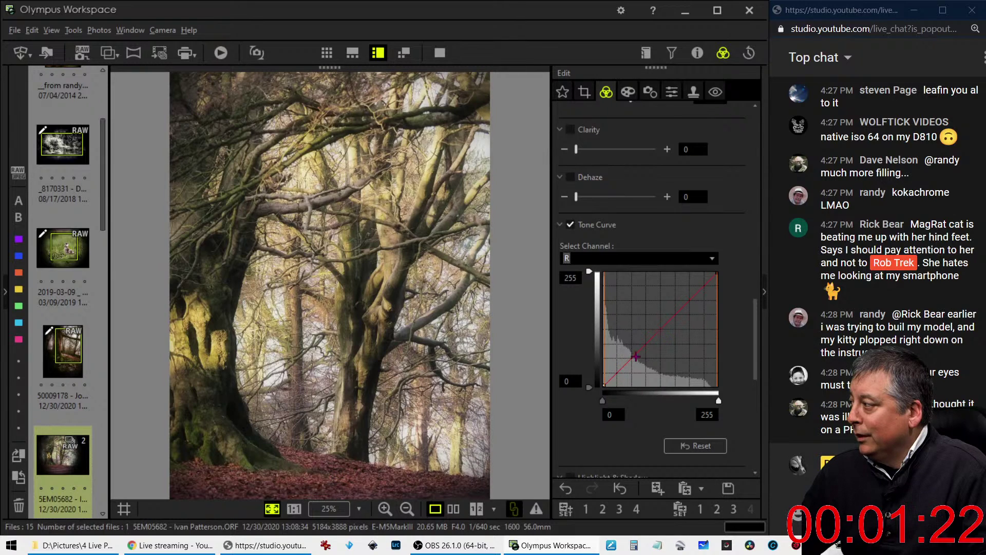
click(635, 356)
drag(634, 354, 632, 352)
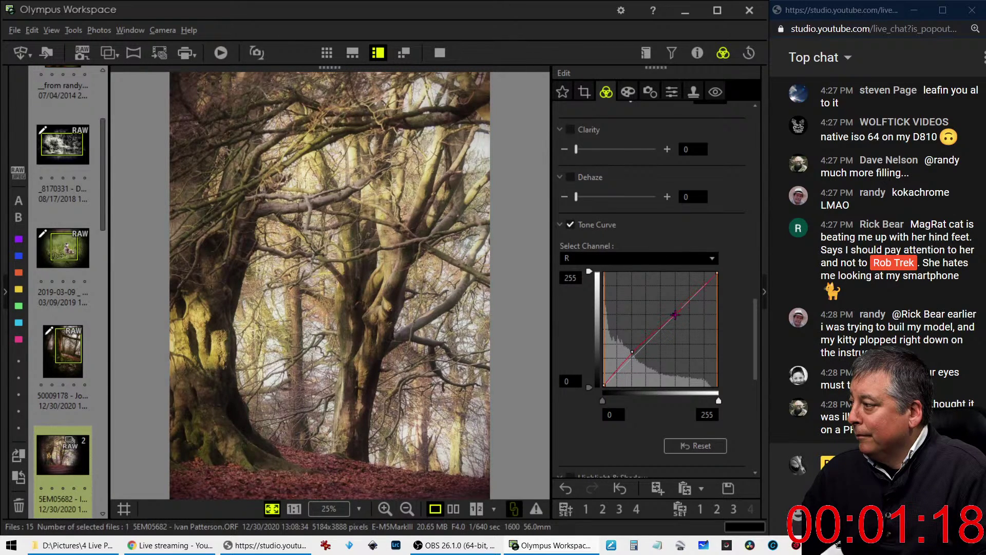
click(675, 314)
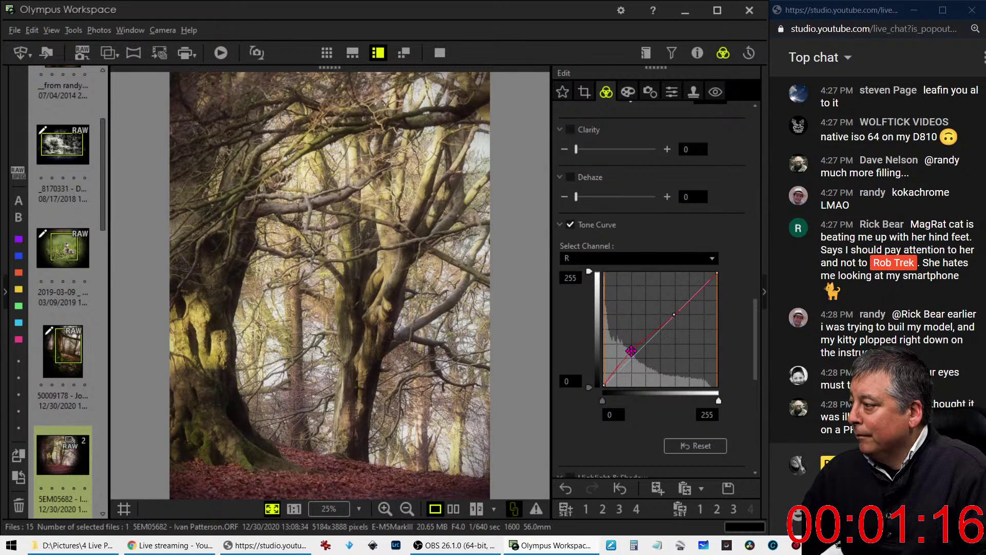
drag(631, 351, 631, 350)
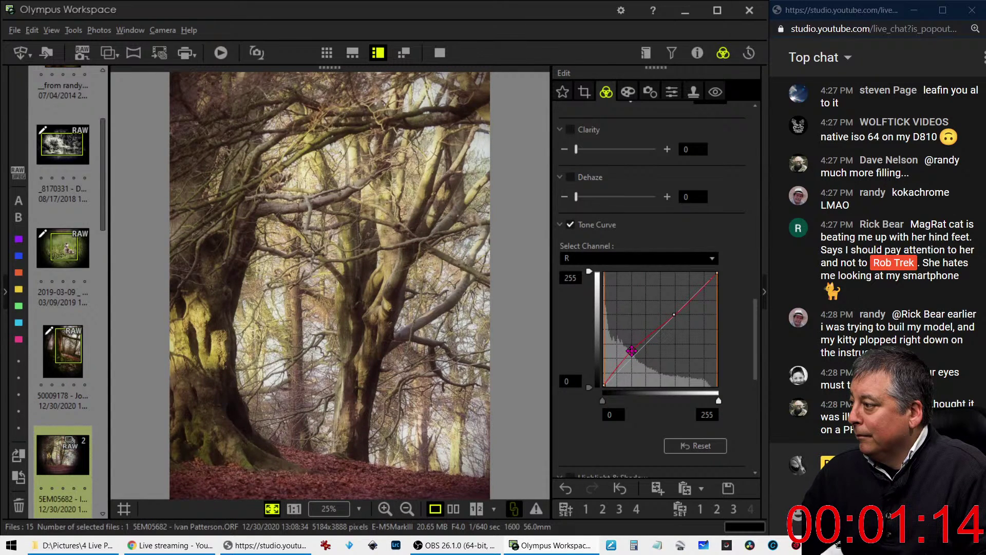
Anchor the highlights of the green channel's tone curve on the diagonal and pull its shadows down slightly
click(642, 257)
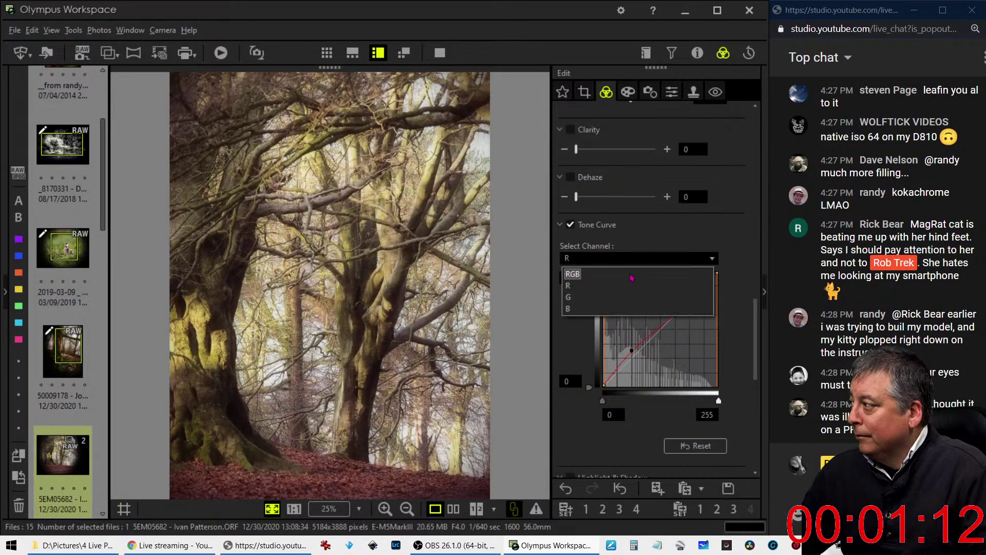
click(623, 305)
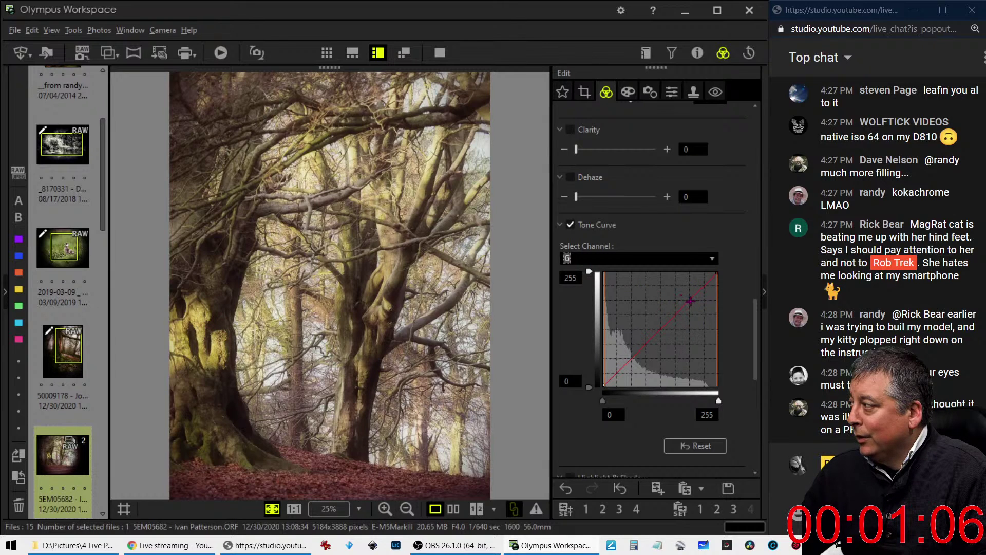
drag(689, 299, 689, 297)
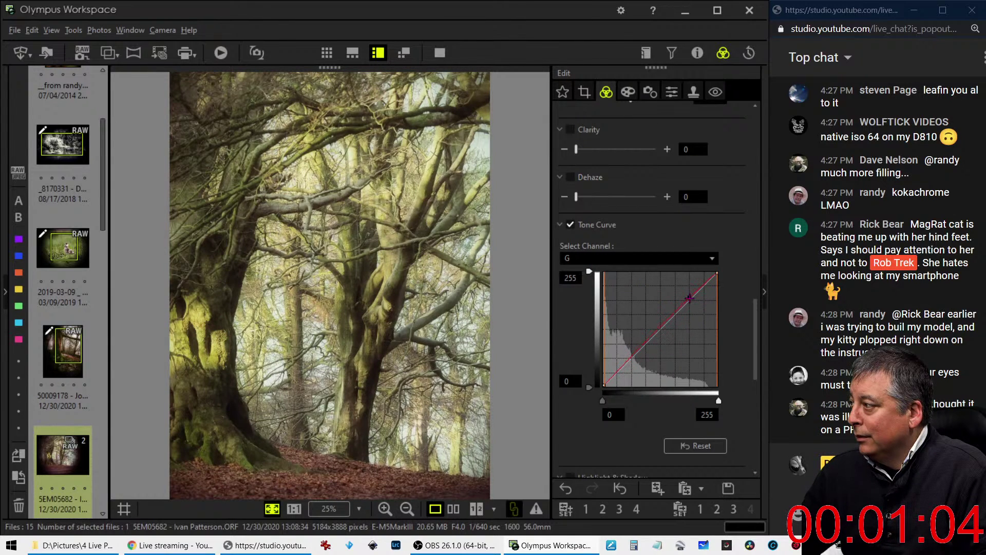
drag(689, 298, 690, 299)
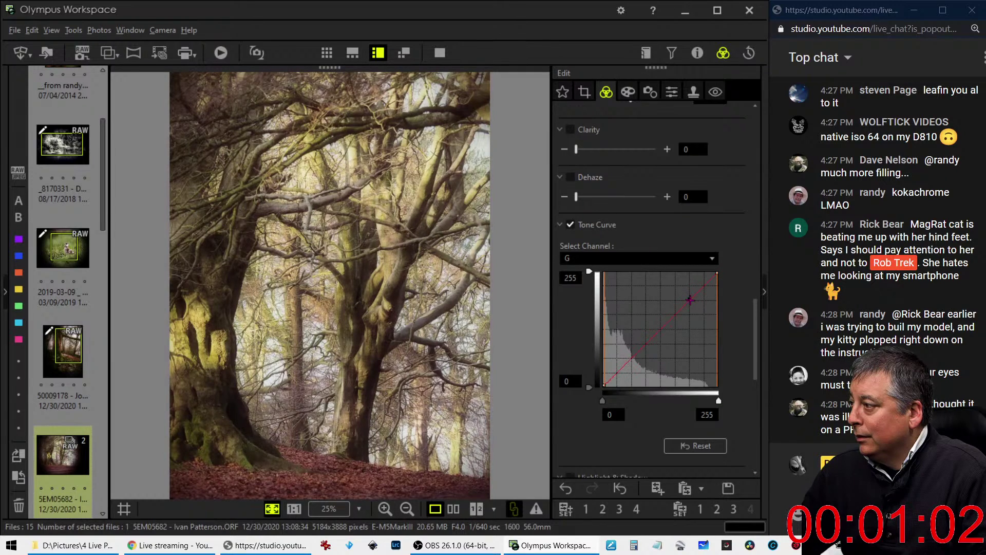
drag(629, 364, 616, 376)
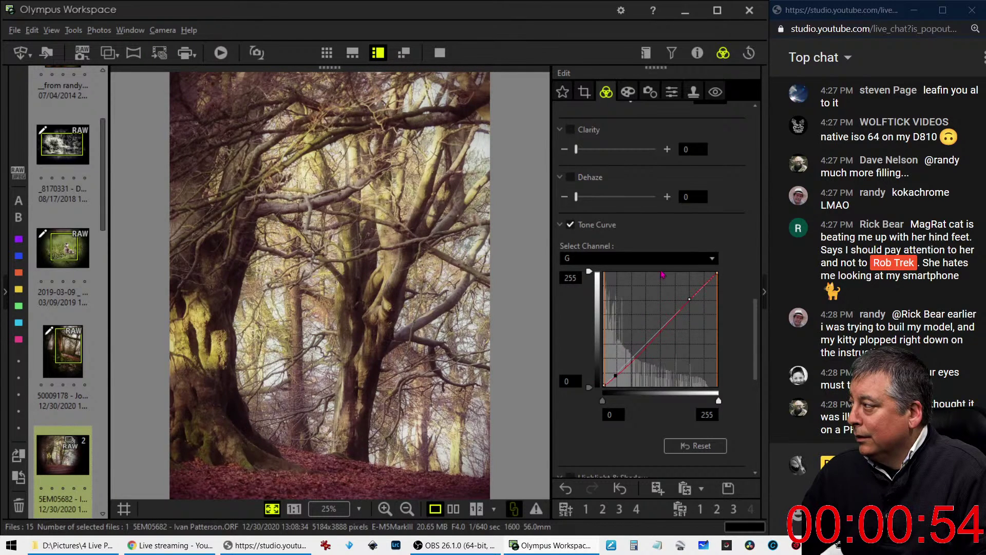
Raise the highlights and lower the shadows on the blue channel's tone curve for warmer dark tones
click(663, 259)
click(654, 311)
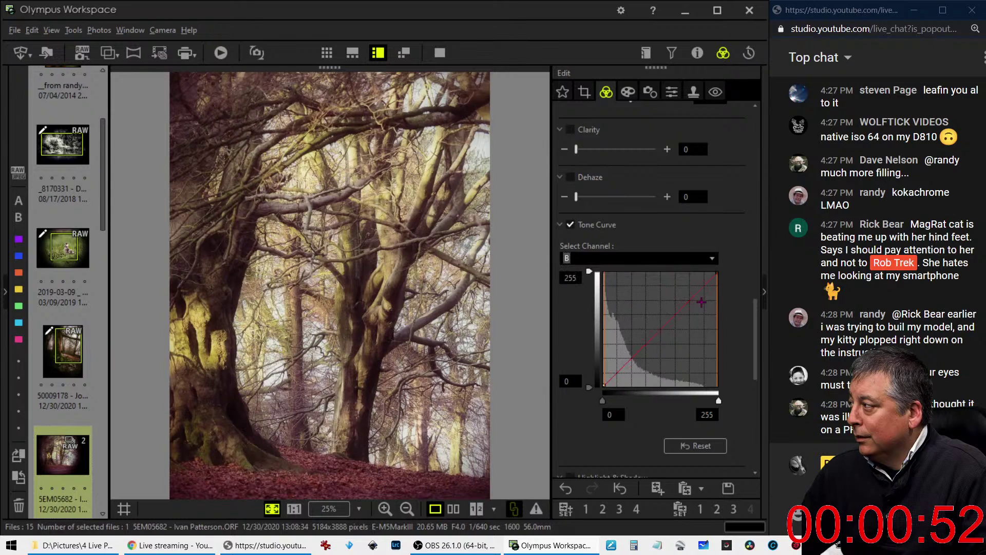
click(690, 298)
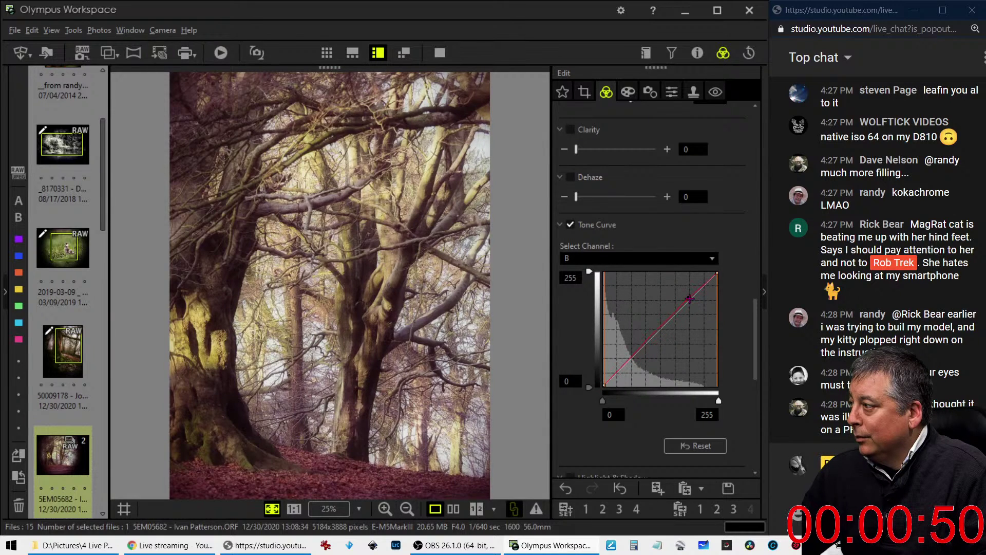
drag(689, 298, 689, 295)
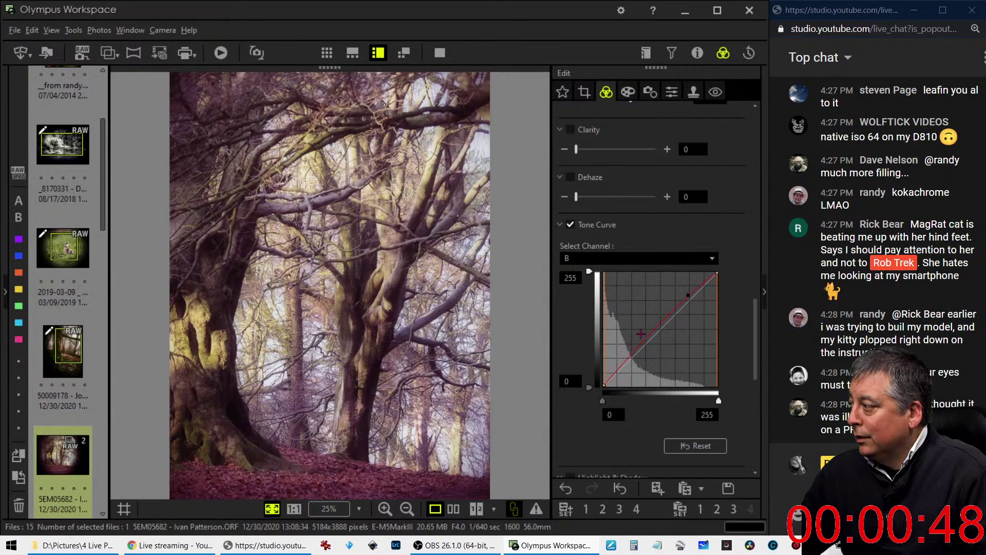
drag(626, 361, 624, 372)
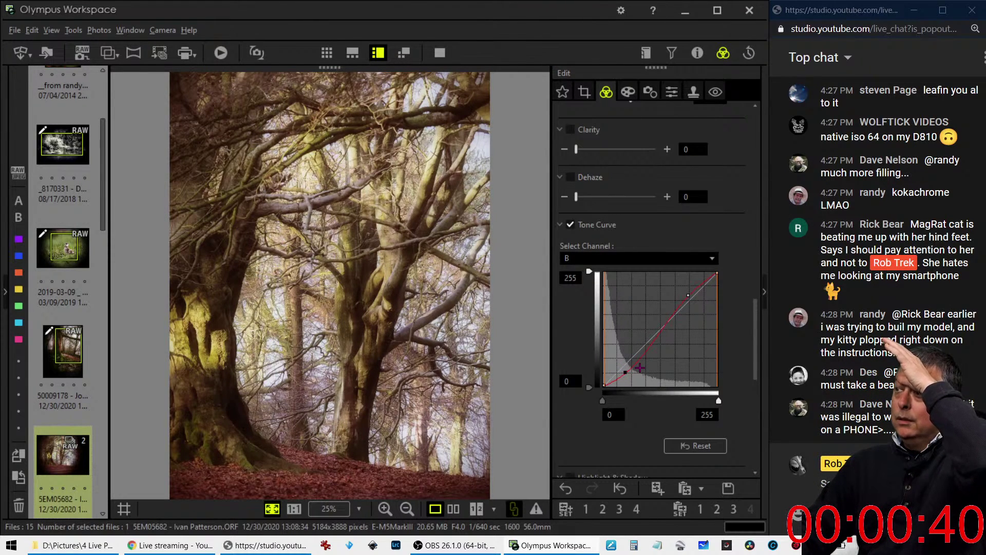
Recheck the woodland photo's crop and strengthen its dark vignetting to -15
click(585, 93)
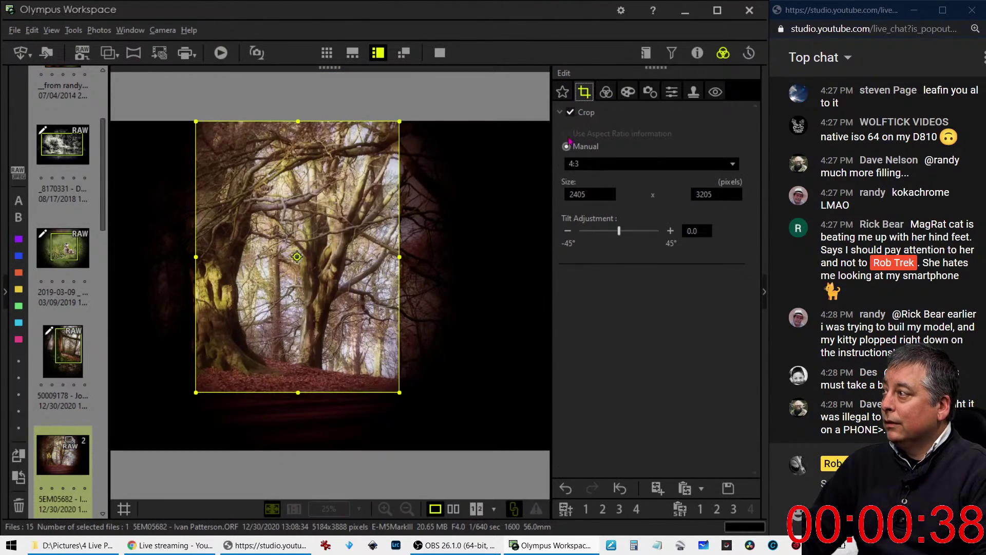
click(606, 92)
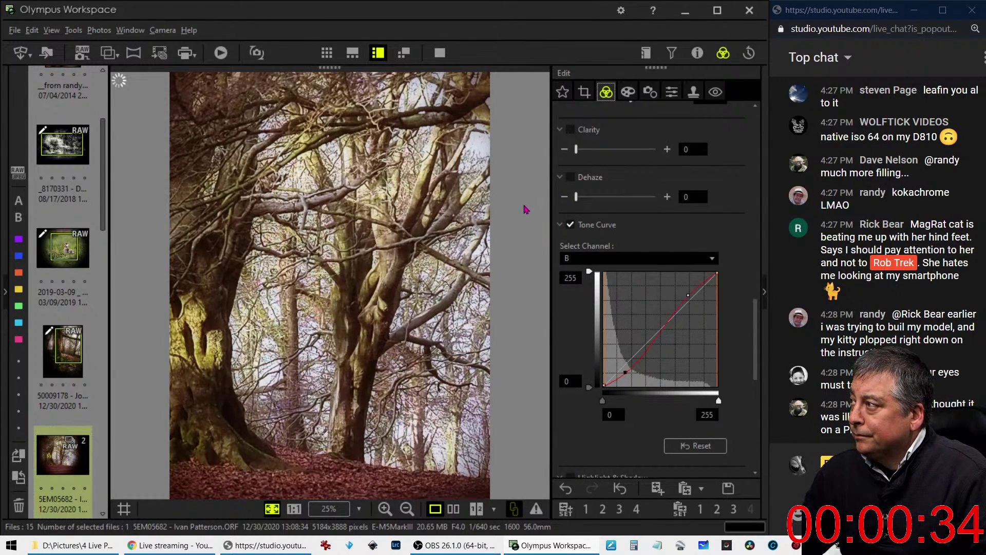
click(628, 93)
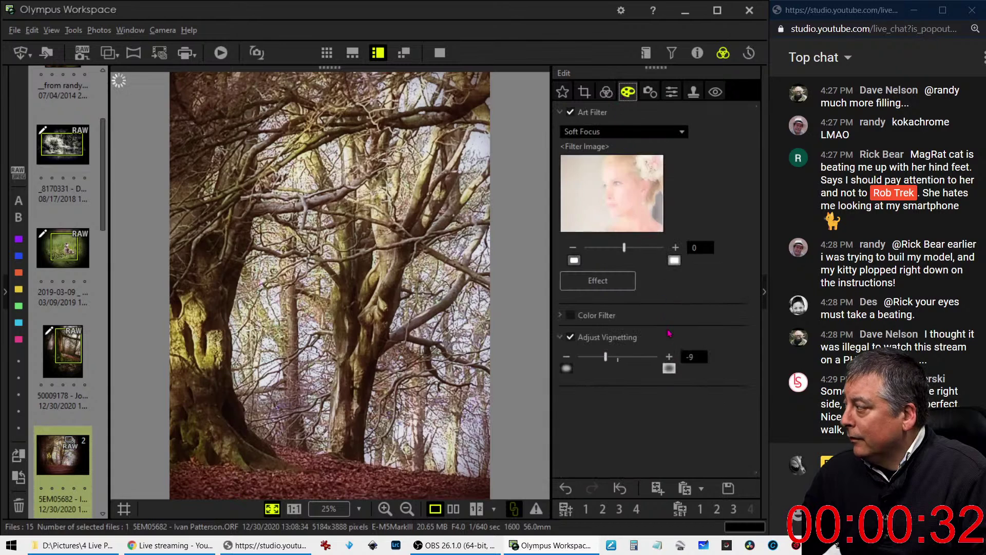
drag(606, 357, 599, 359)
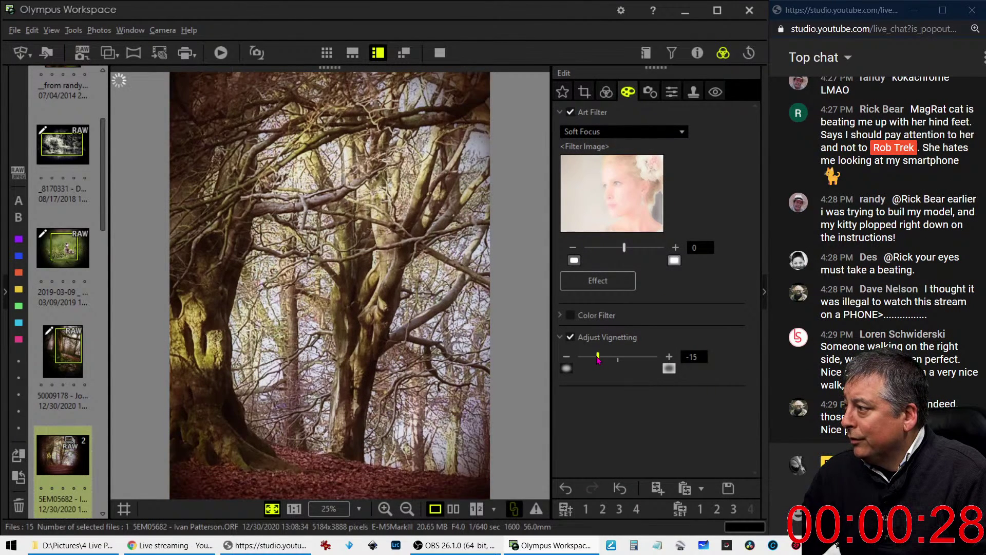
Ease the woodland photo's vignetting to -12 and fine-tune the shadow, midtone and highlight points on the RGB tone curve
drag(600, 359, 603, 361)
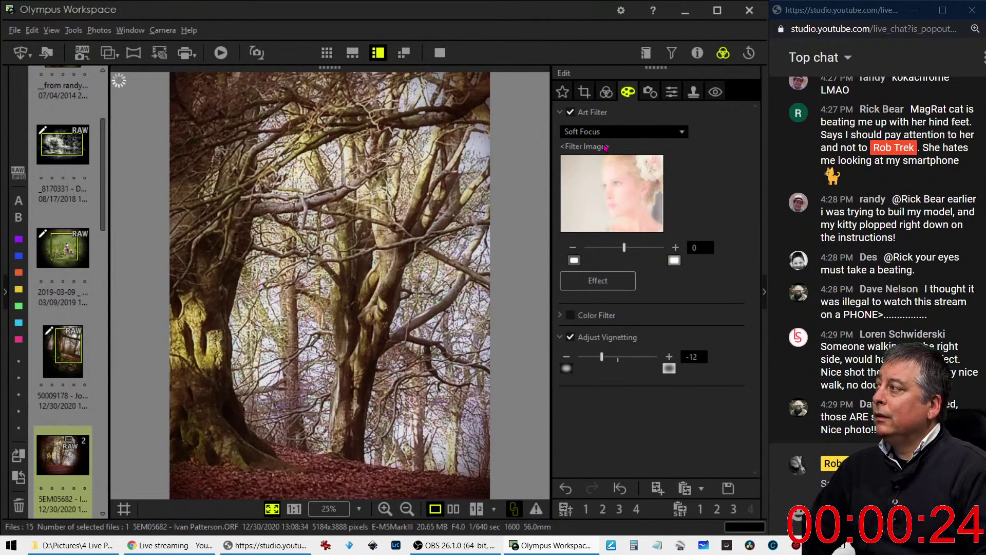
click(606, 91)
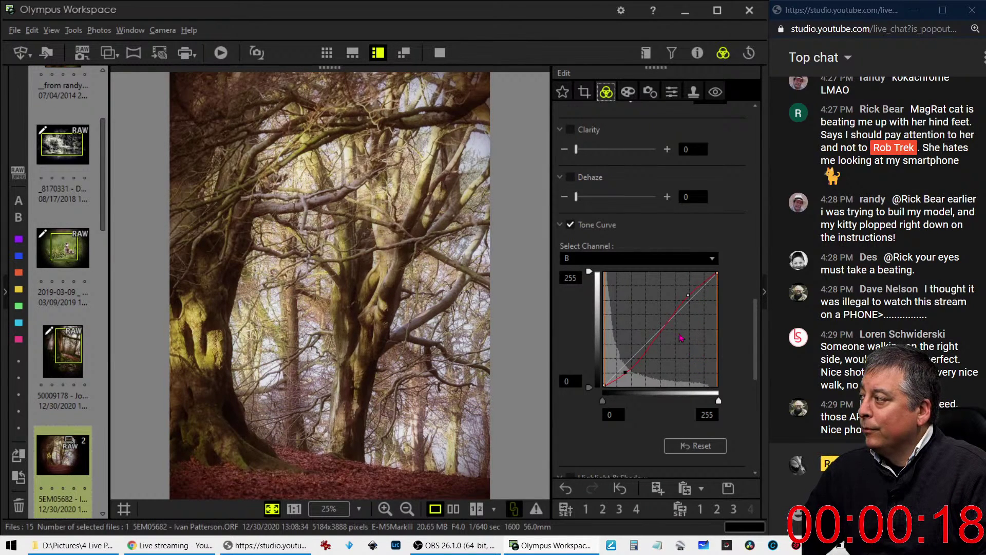
click(647, 258)
click(647, 277)
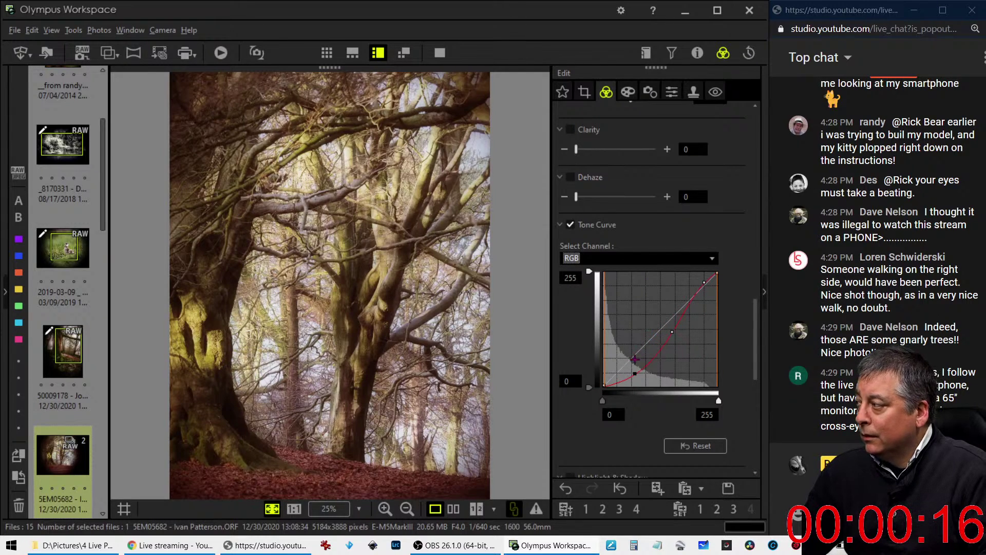
drag(632, 377, 640, 373)
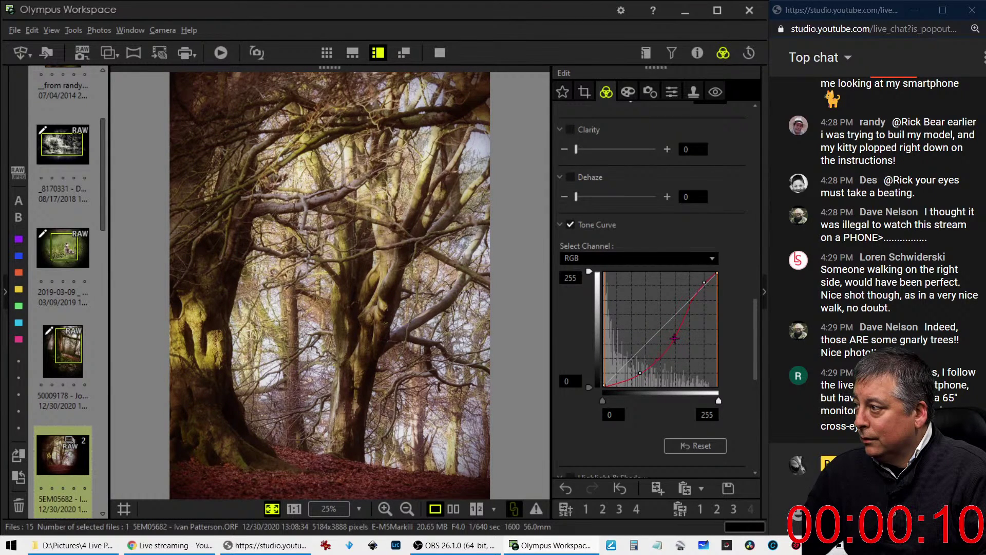
drag(674, 338, 674, 335)
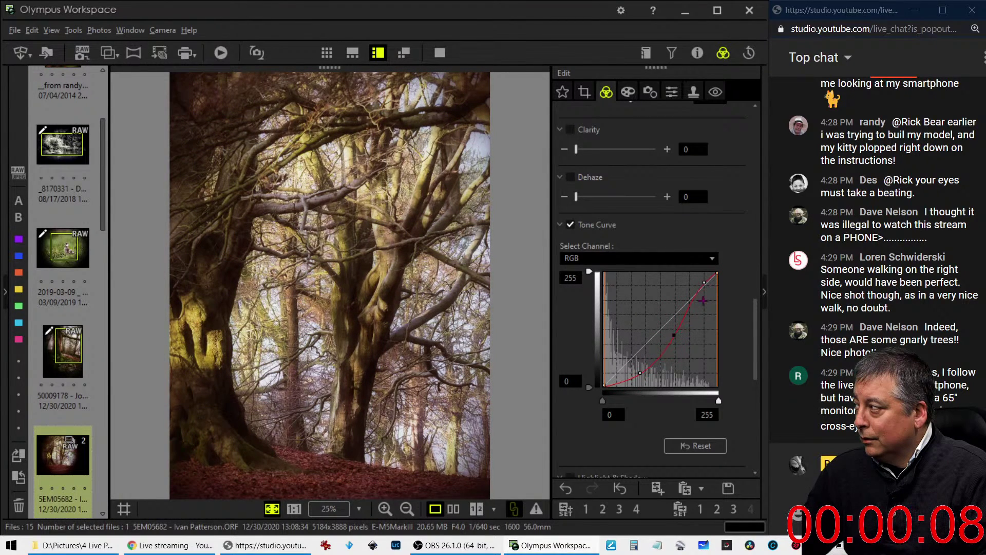
drag(704, 283, 706, 283)
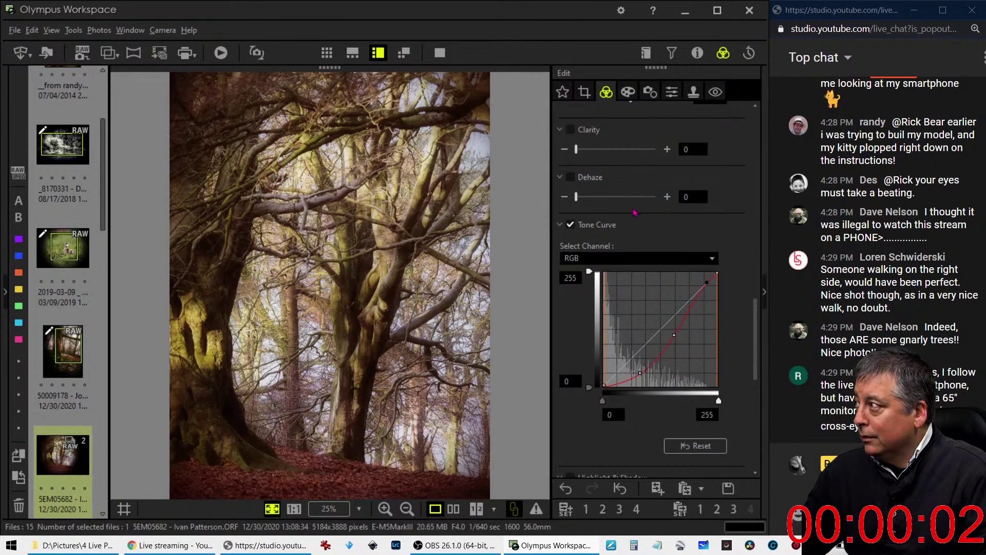
Warm the woodland photo's custom white balance to 6500 K and set its green-magenta tint to 3
scroll(752, 328, up, 10)
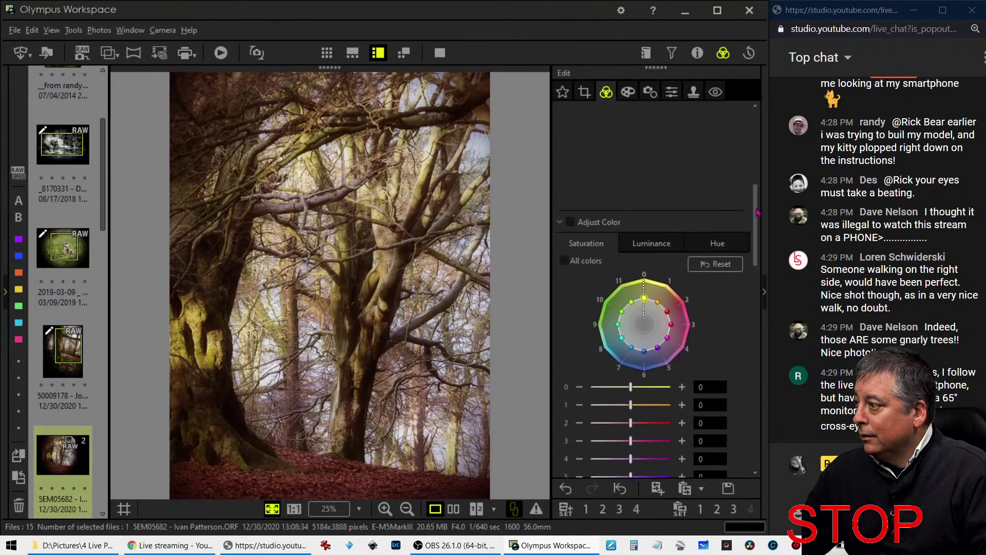
click(693, 220)
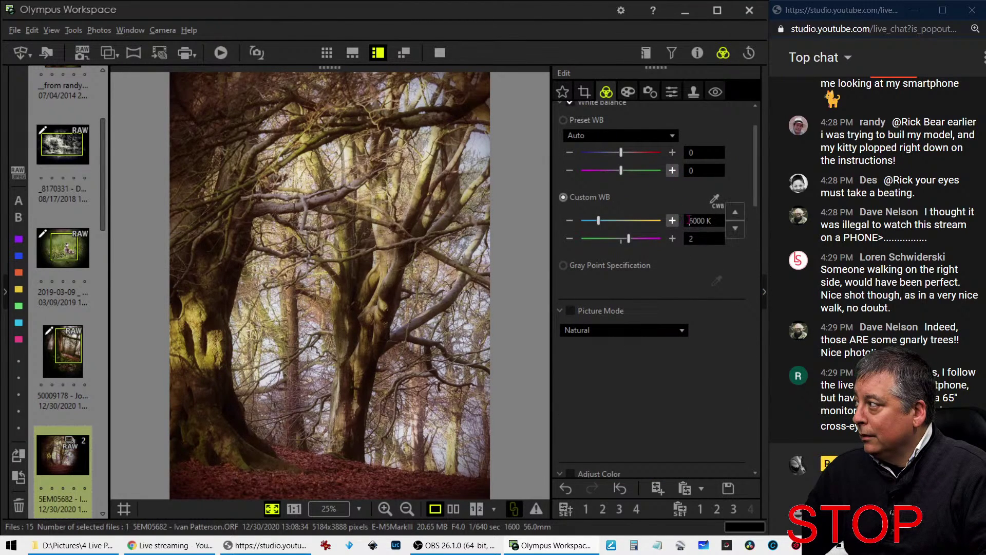
double_click(693, 220)
text(5500)
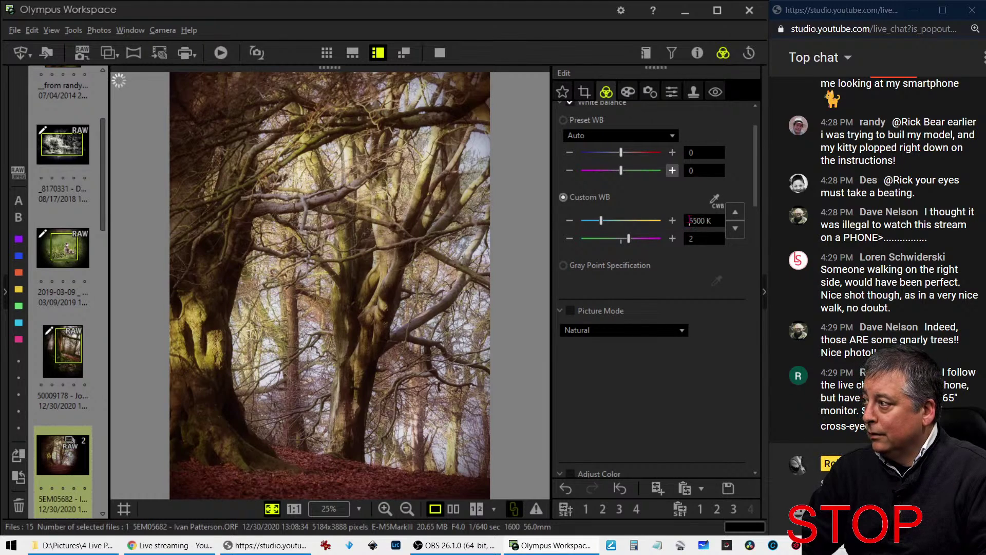
key(Return)
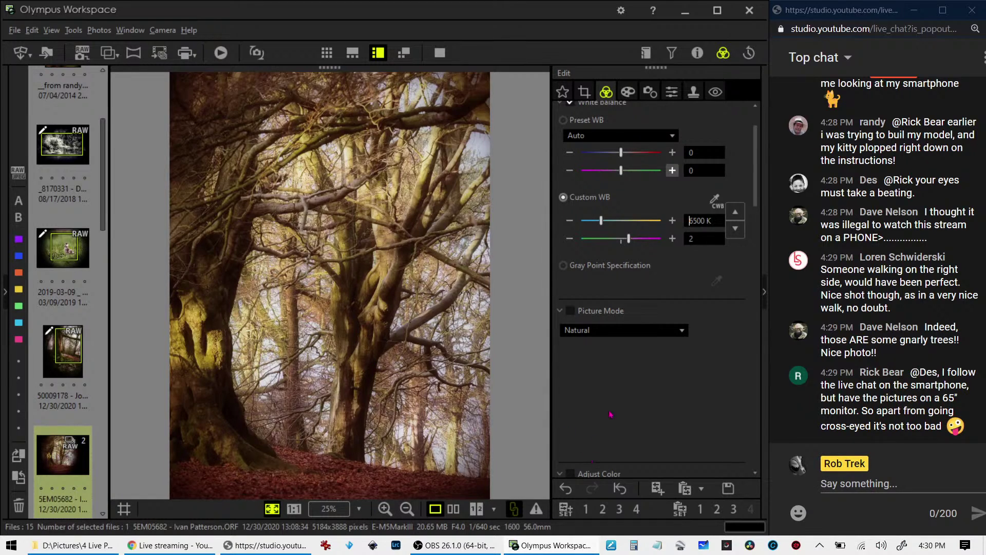
click(672, 239)
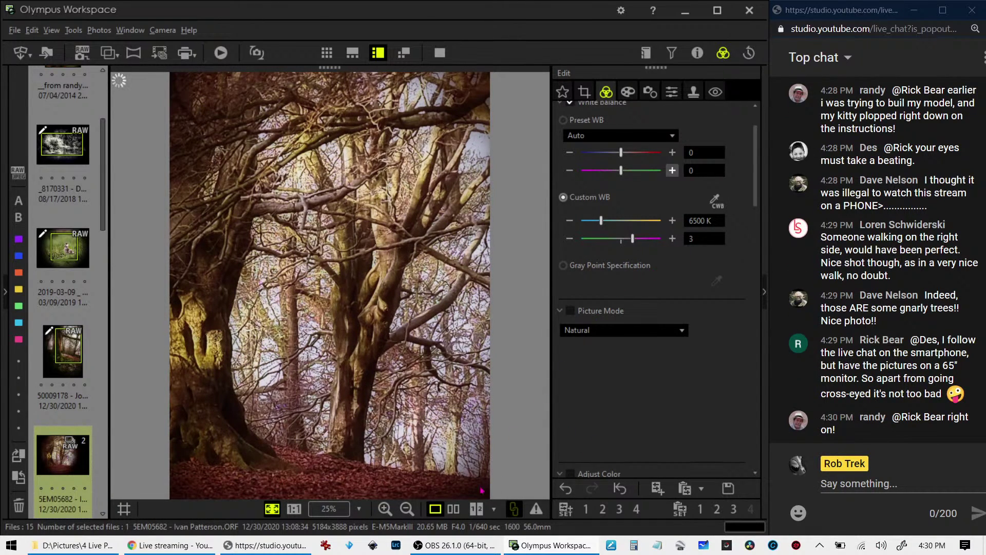
Compare the original woodland photo with the edited version side by side in full screen
click(453, 508)
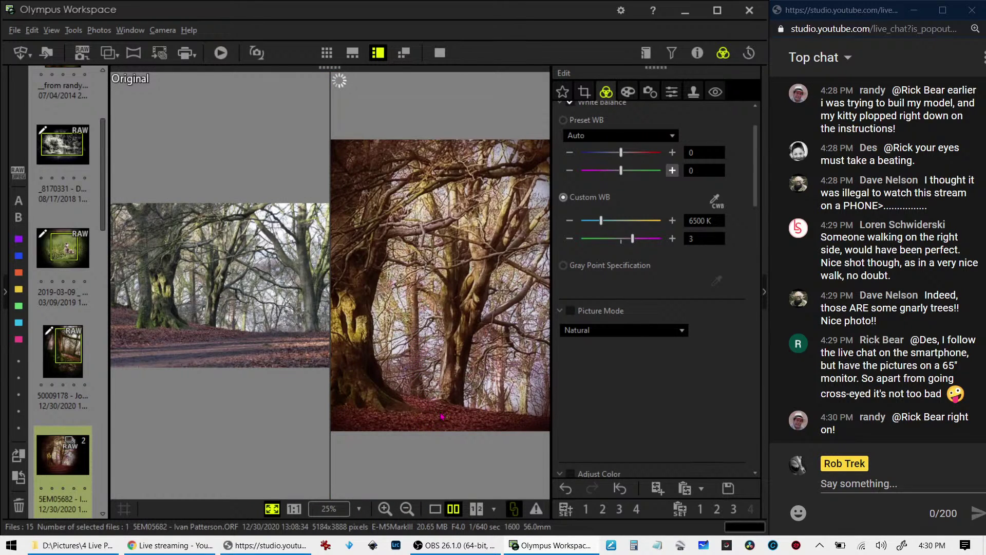
click(441, 54)
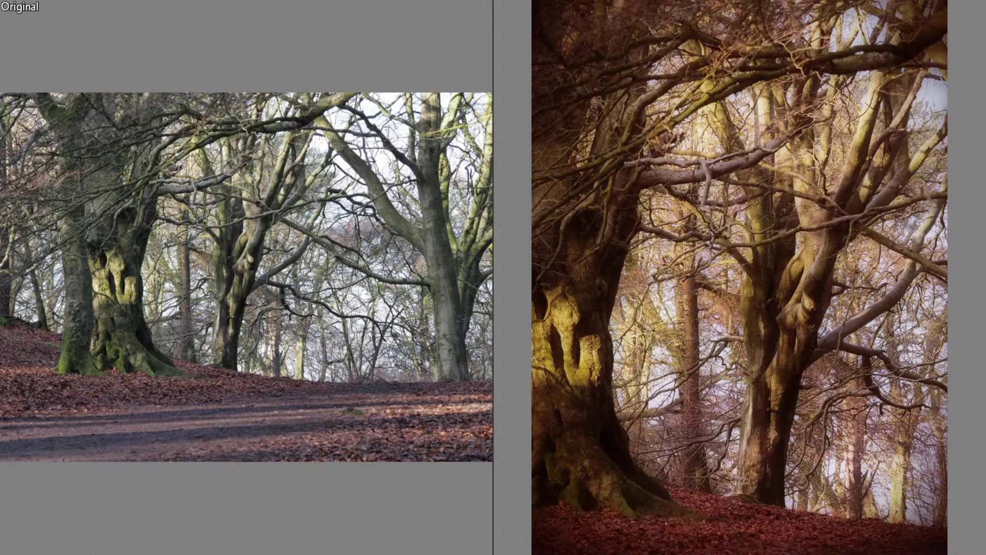
click(83, 308)
click(76, 342)
key(Escape)
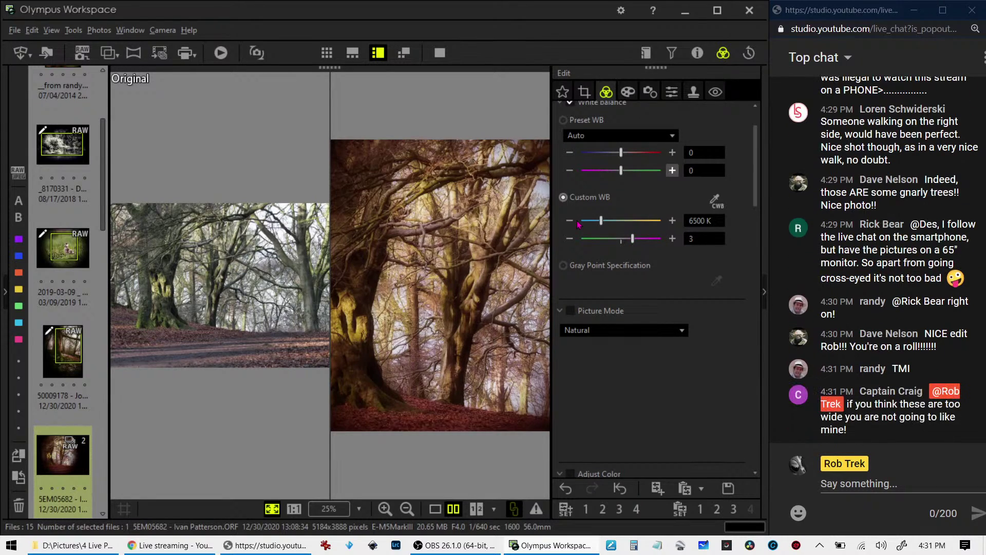
Lower the woodland photo's custom white balance temperature to 6384 K and return to the single-image view
click(571, 220)
click(570, 221)
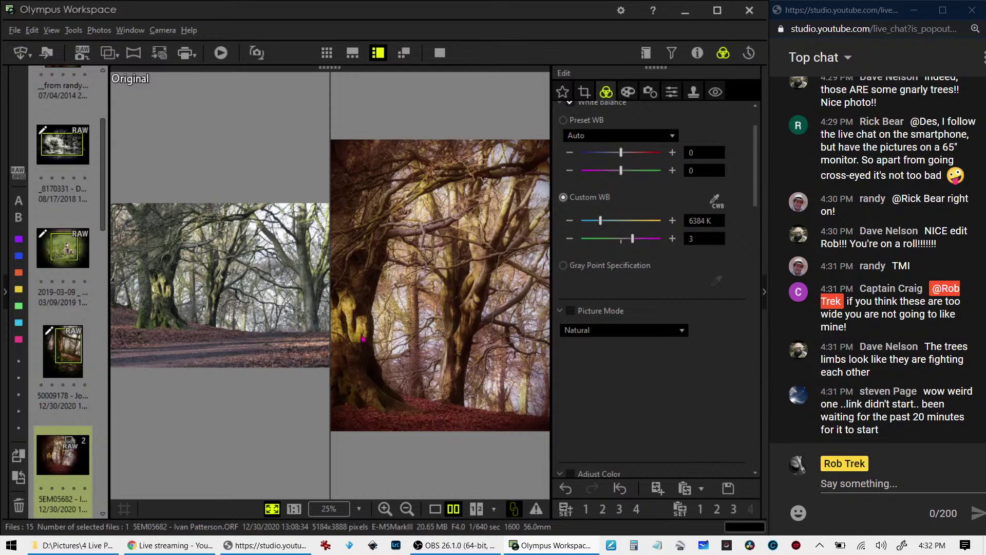
click(434, 509)
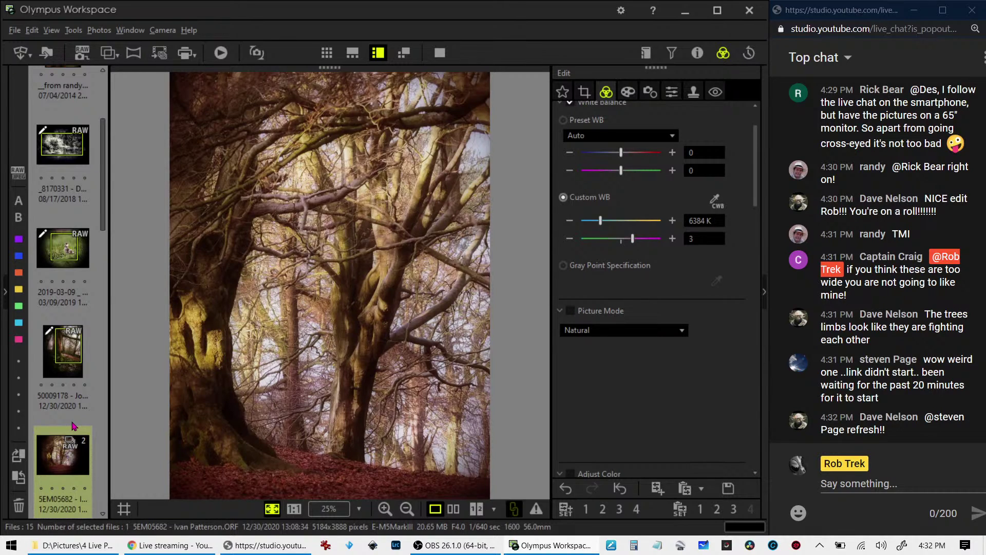
Open the sepia JPEG of the boy beside the bridge railing and inspect the boy and the road at full size
scroll(73, 425, down, 3)
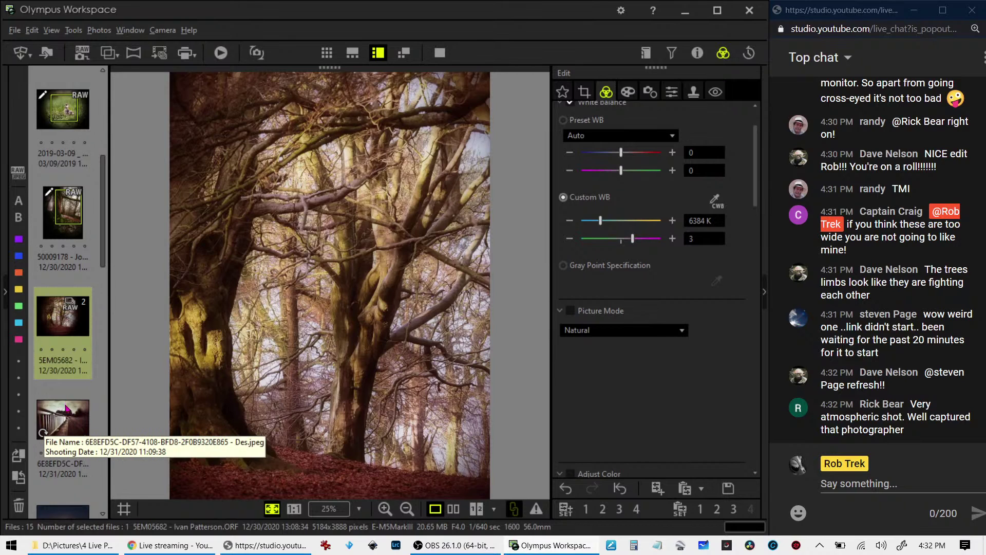
click(66, 409)
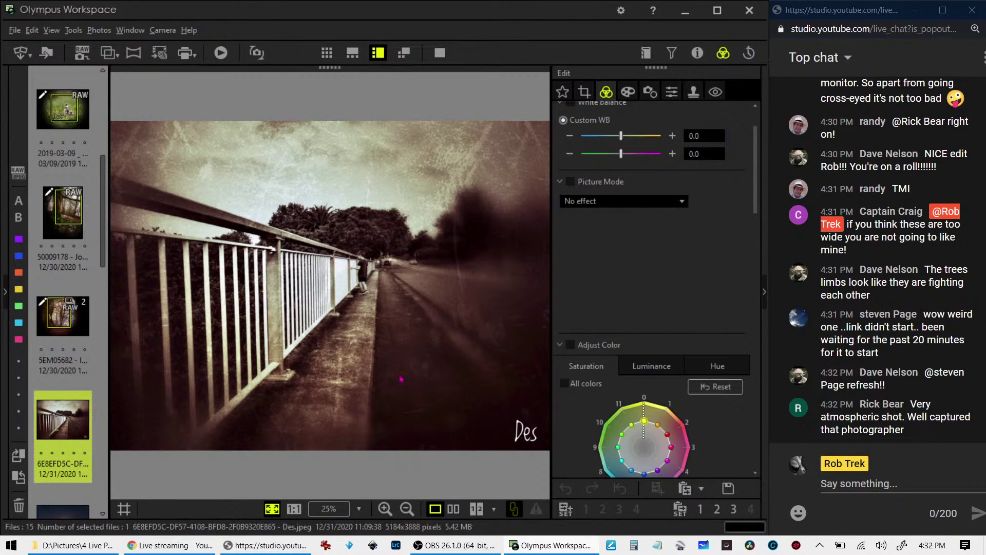
click(373, 278)
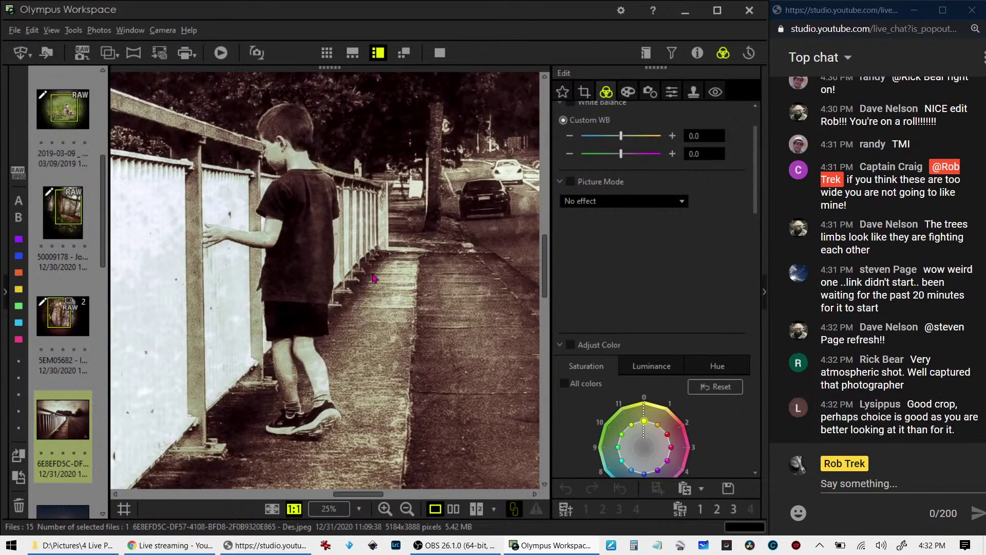
click(373, 278)
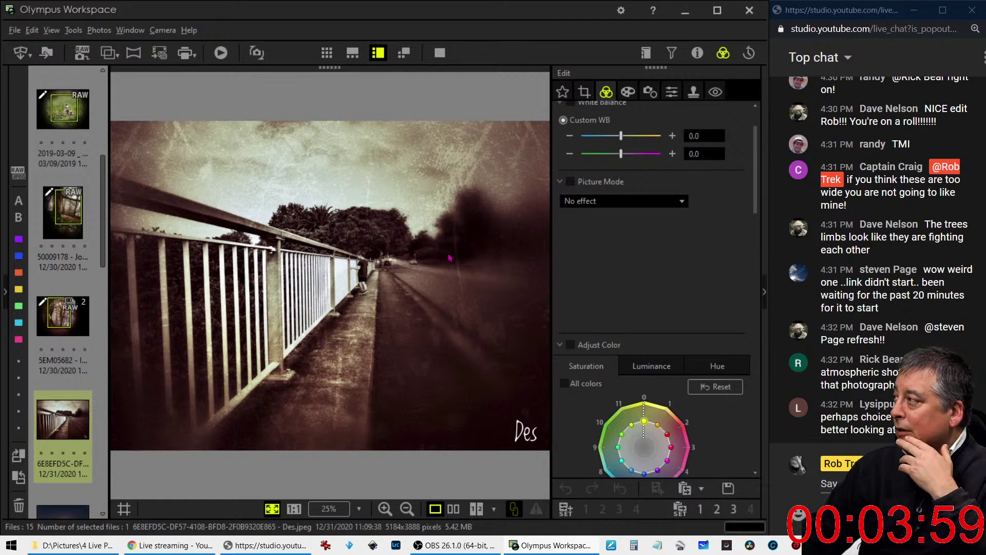
click(699, 54)
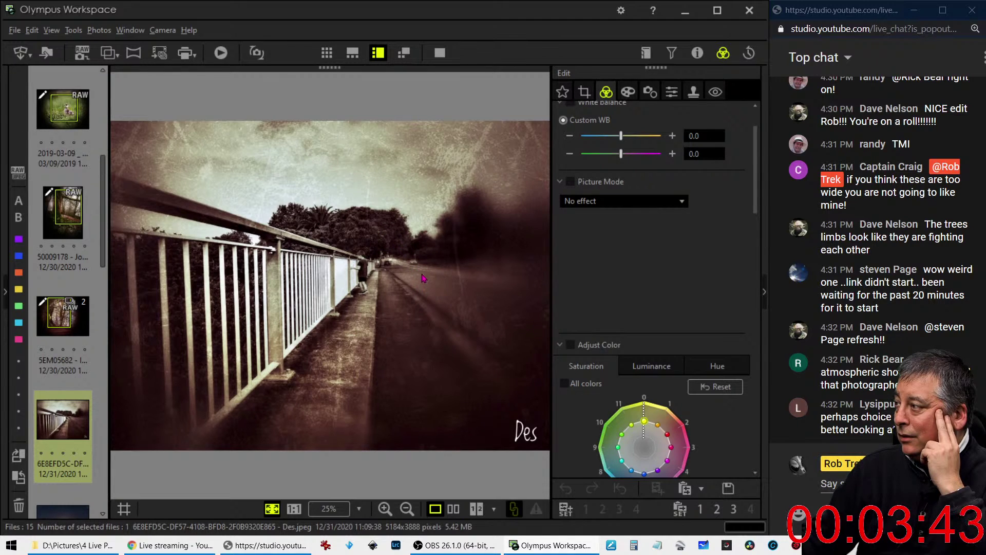
click(392, 258)
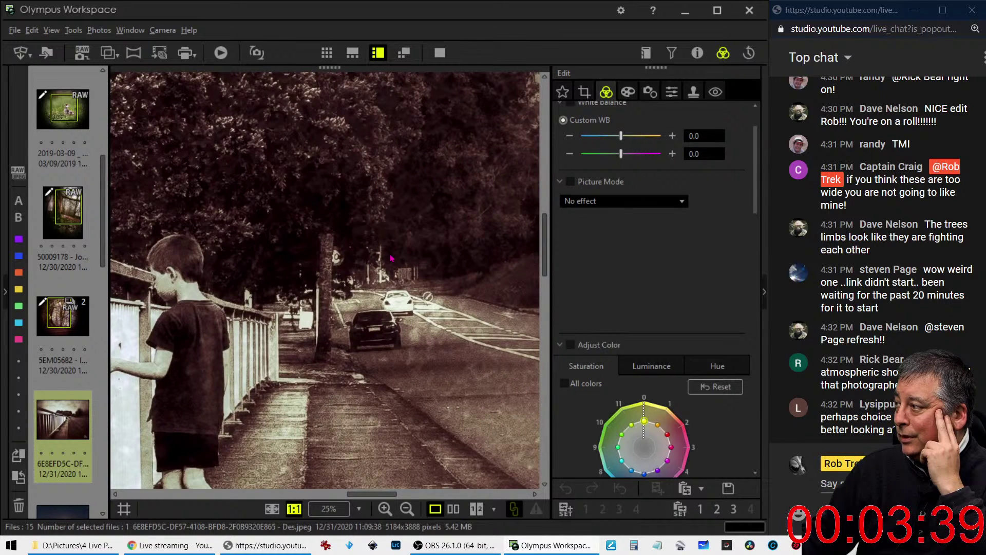
click(392, 344)
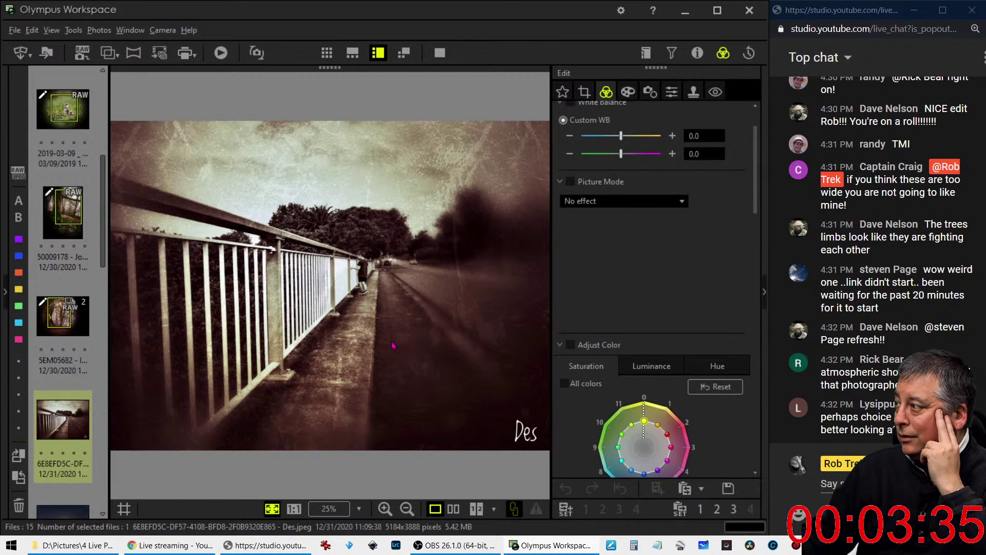
Apply a 4:3 portrait crop of 2916 x 3888 pixels to the railing photo and shift it slightly left
click(586, 91)
click(608, 164)
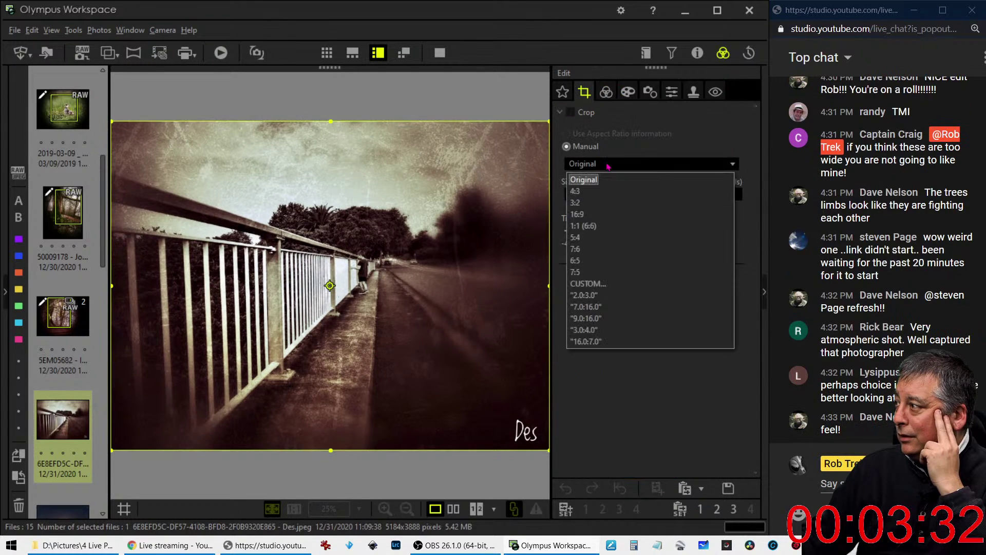
click(607, 193)
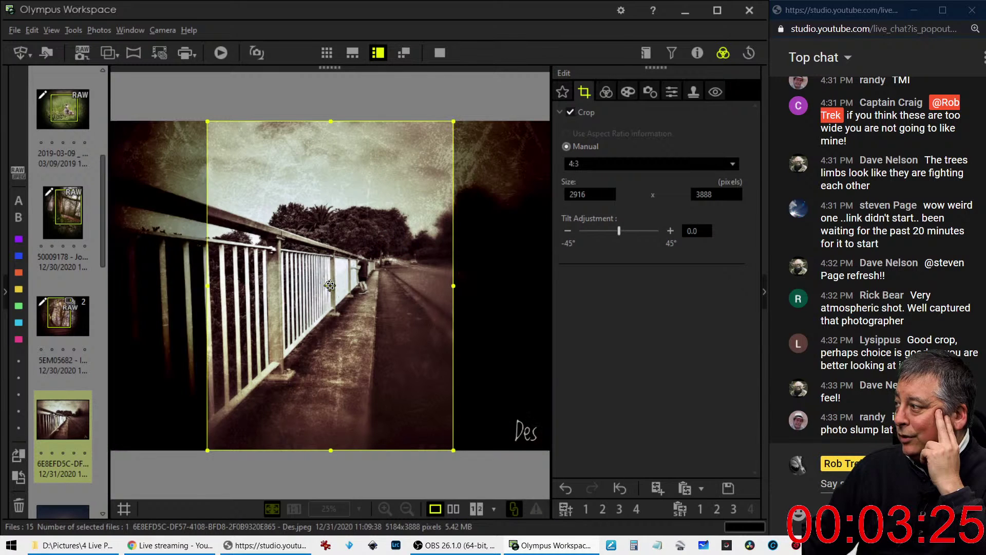
click(330, 286)
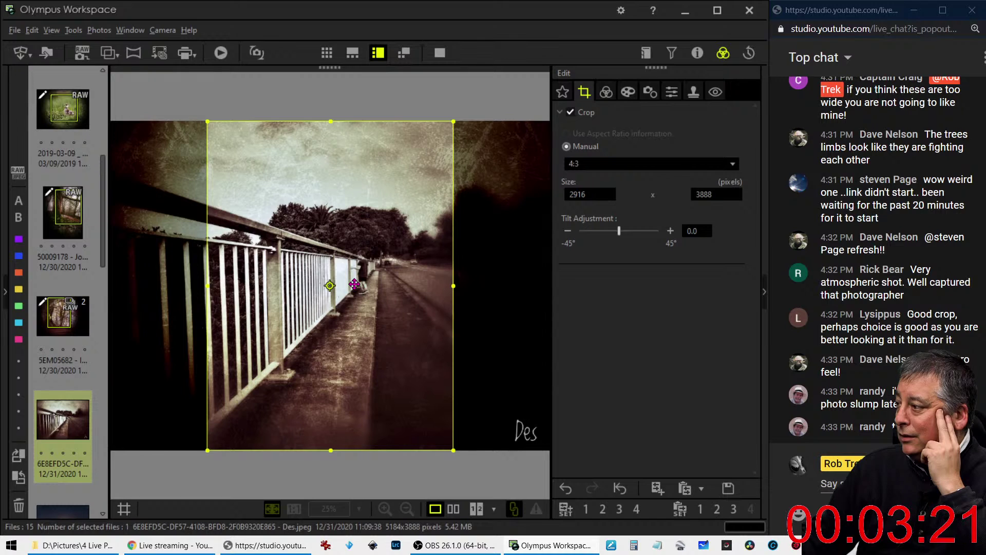
key(Left)
key(Left)
key(Left)
key(Left)
key(Left)
key(Left)
key(Left)
key(Left)
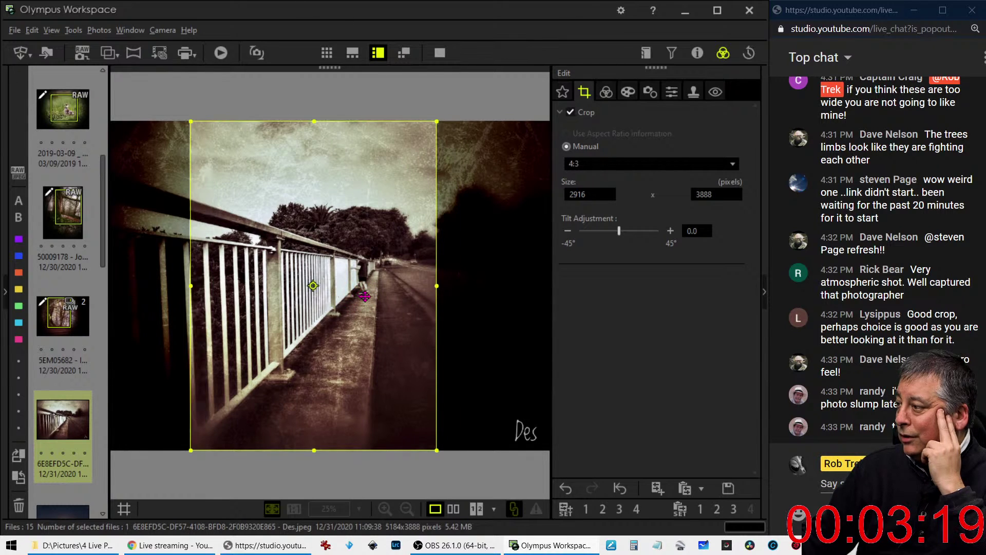
click(608, 94)
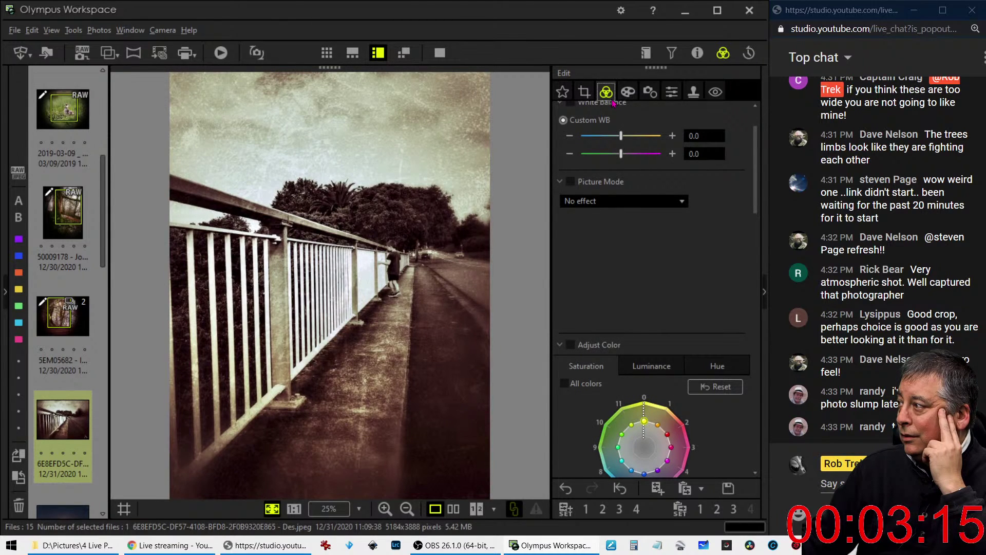
Tighten the portrait crop to 2349 x 3134 pixels around the railing, walkway and boy, trimming the sky, and check the framing
click(584, 92)
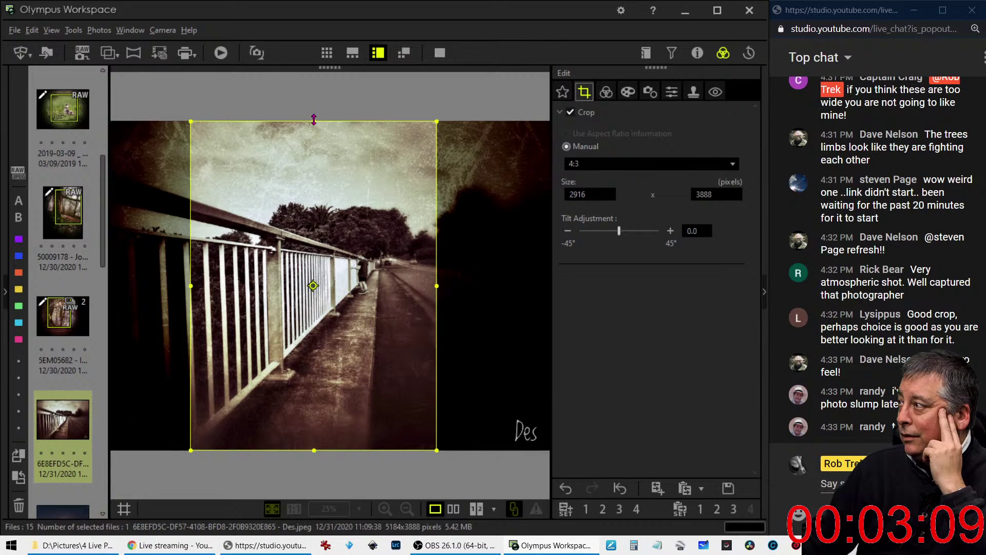
drag(315, 116, 334, 215)
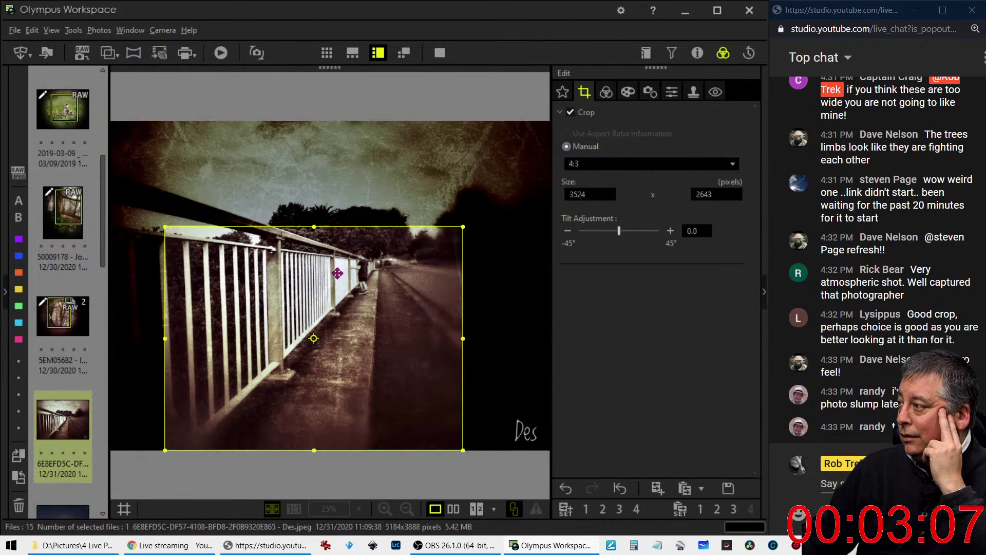
mouse_move(355, 255)
mouse_down()
mouse_move(308, 261)
mouse_move(338, 262)
mouse_up()
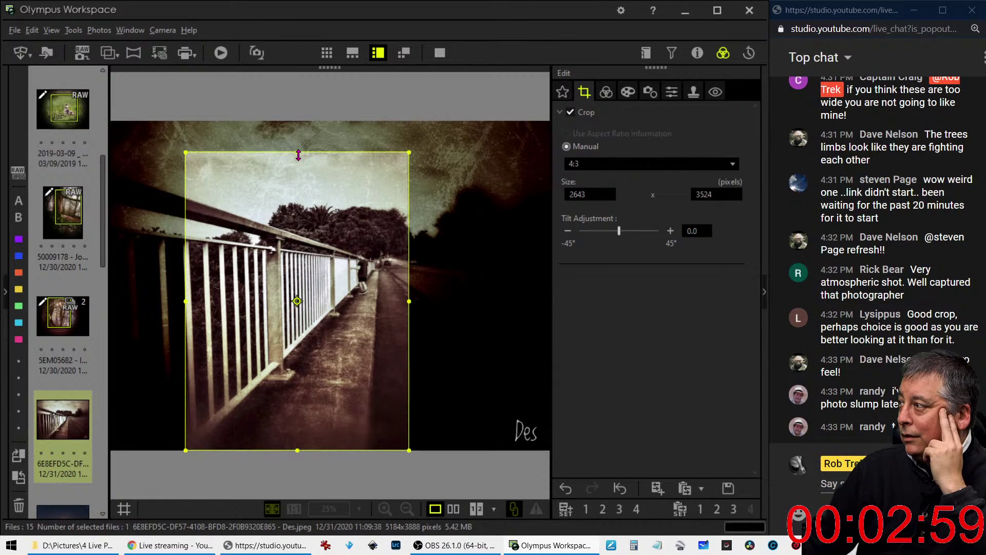
drag(296, 154, 297, 186)
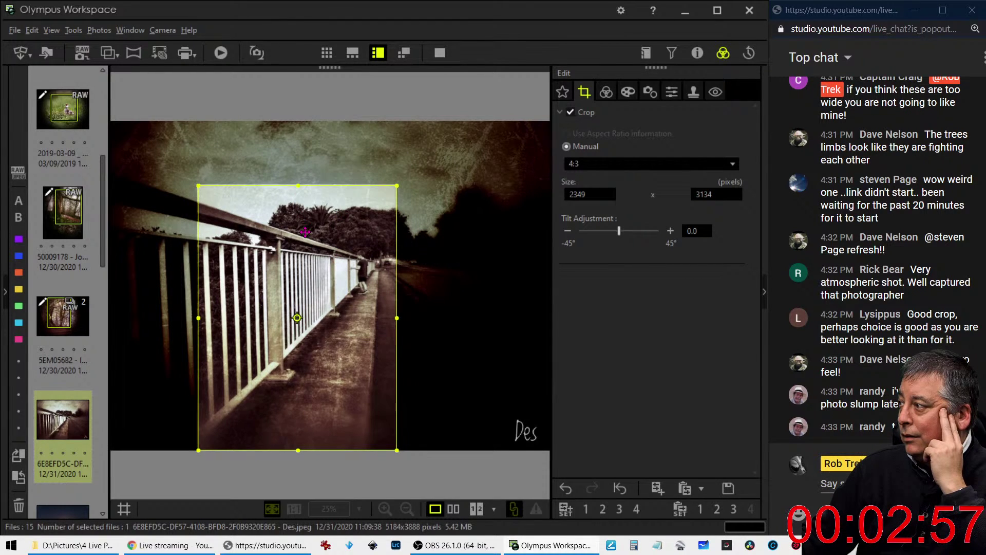
drag(308, 233, 306, 237)
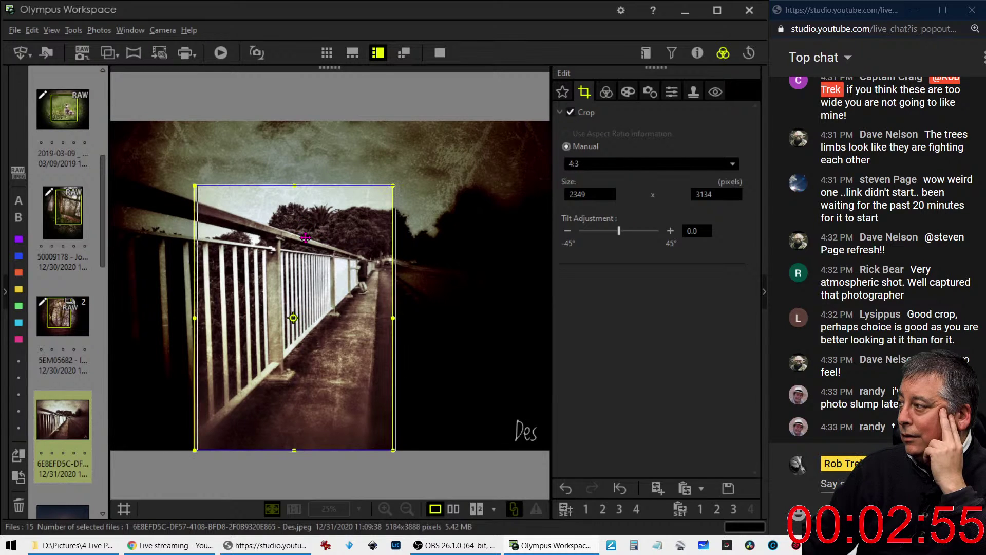
click(606, 91)
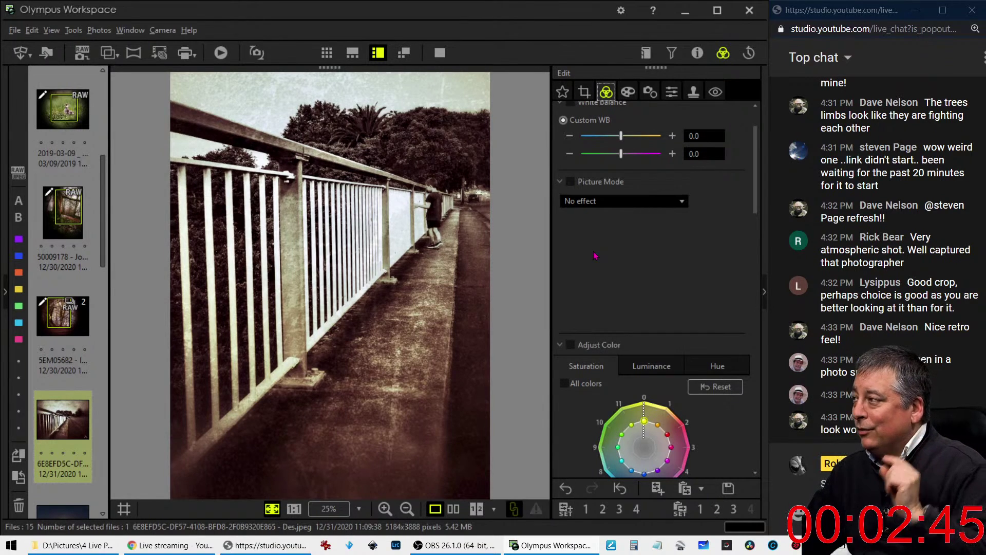
click(589, 91)
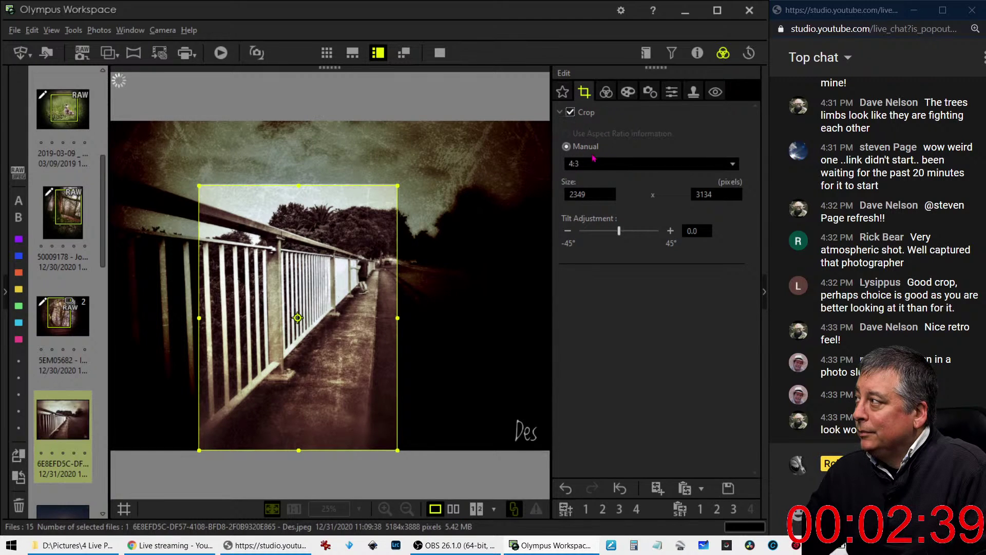
Switch the railing photo's 4:3 crop to landscape, enlarge it to 3979 x 2982 pixels around the railing and road, and preview it
right_click(296, 317)
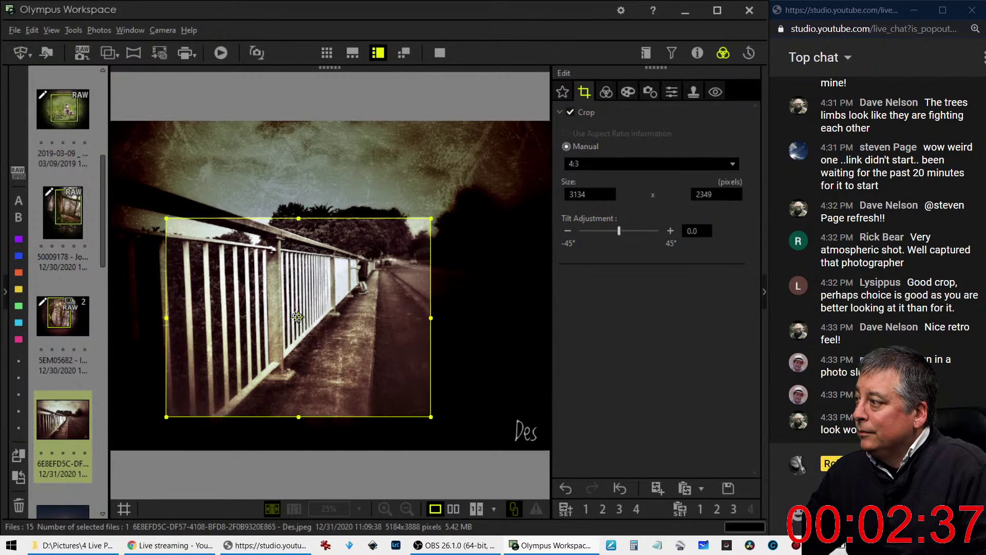
right_click(297, 317)
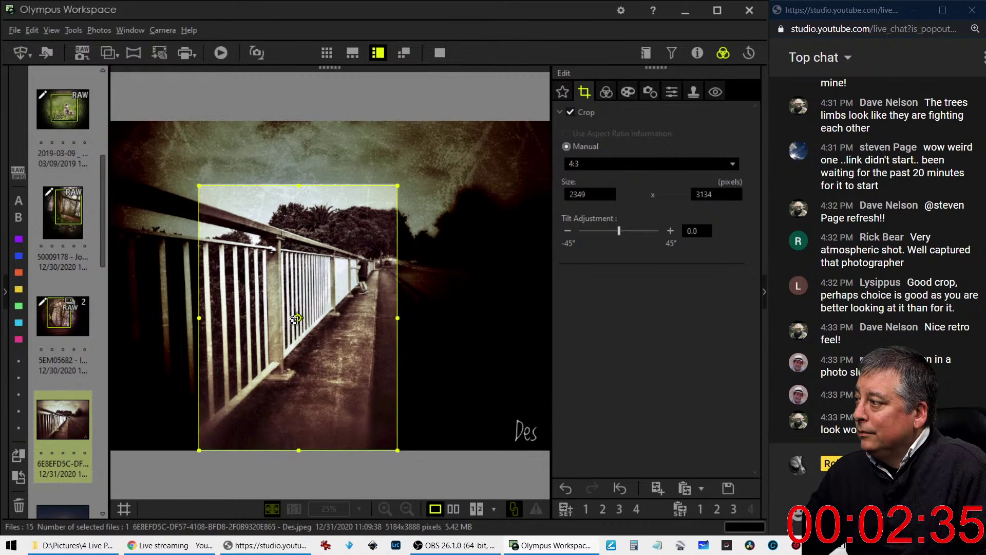
right_click(295, 317)
drag(178, 226, 143, 201)
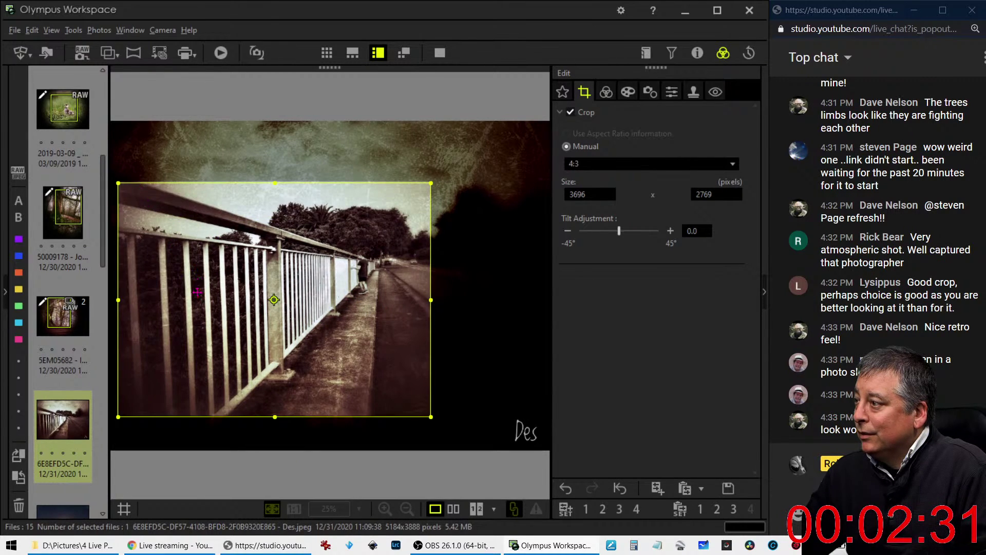
drag(198, 279, 222, 299)
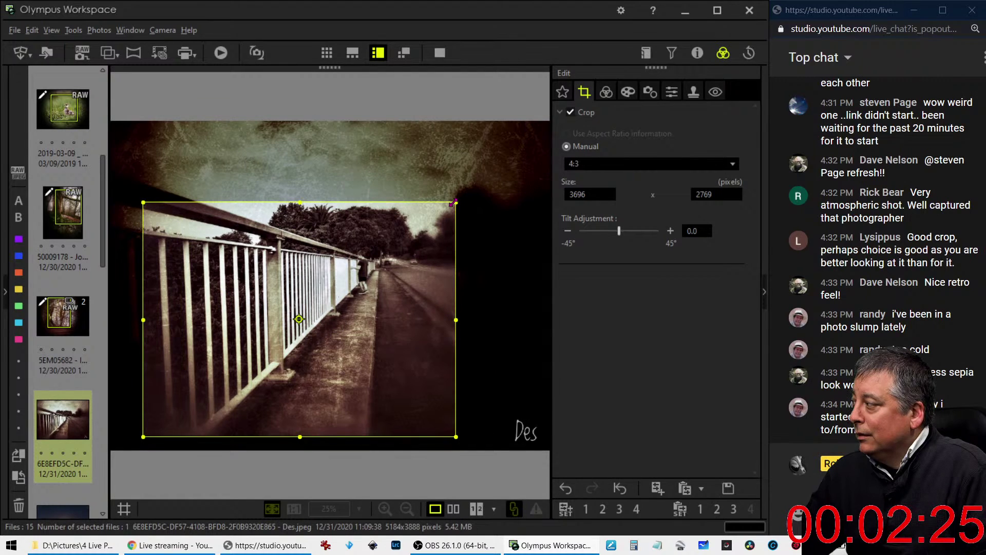
drag(454, 201, 429, 222)
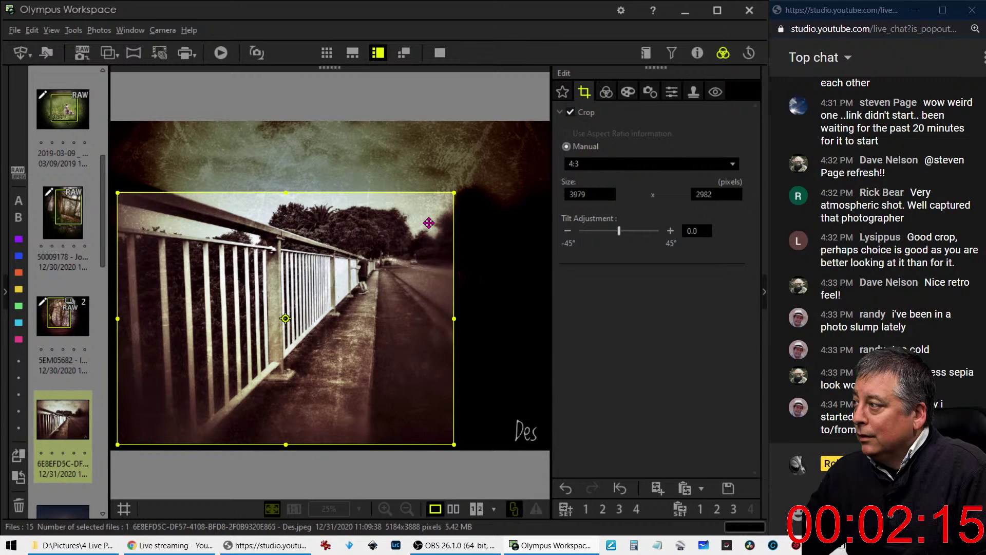
click(606, 92)
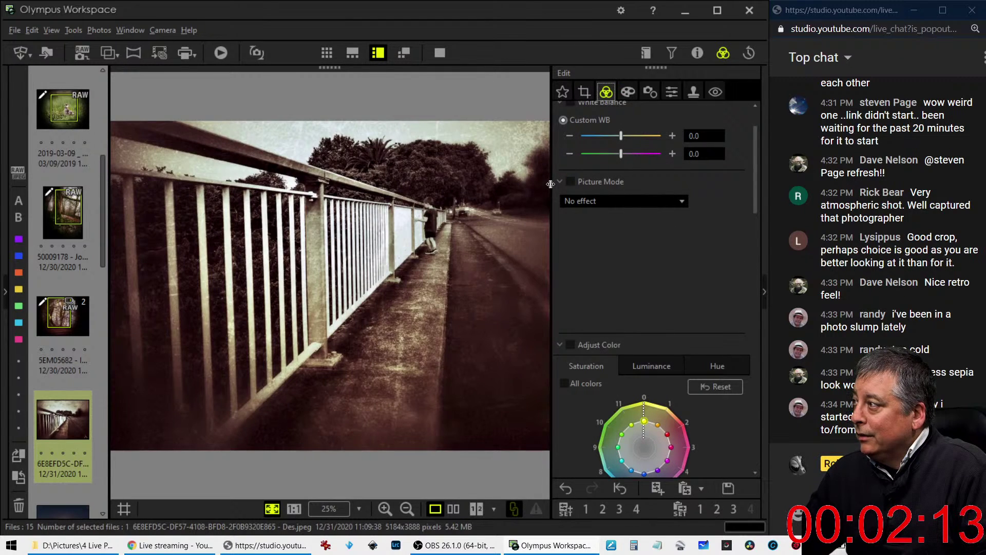
Move the landscape crop slightly up, enlarge it to 4035 x 3022 pixels while excluding the signature, and preview the result
click(584, 92)
drag(392, 248, 391, 240)
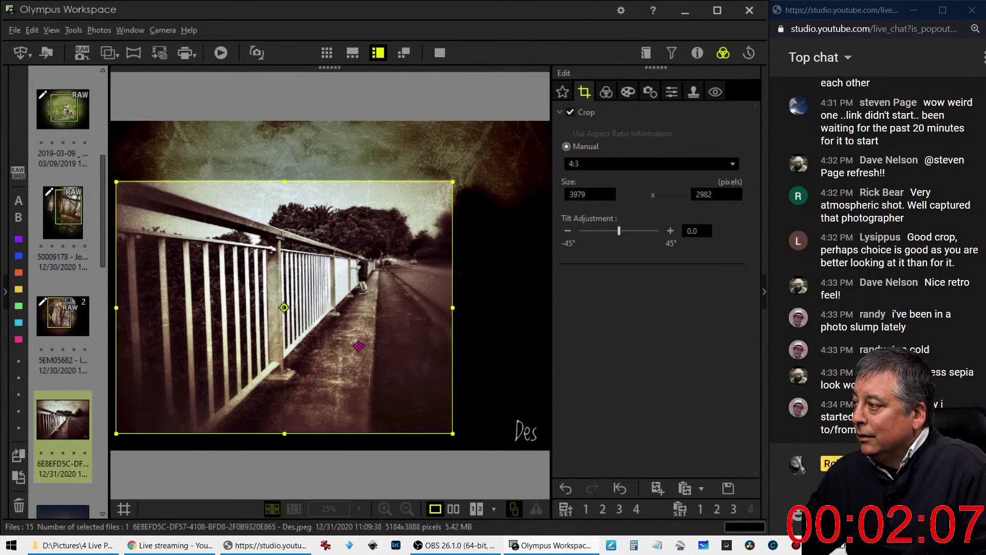
mouse_move(451, 433)
mouse_down()
mouse_move(464, 448)
mouse_move(457, 441)
mouse_up()
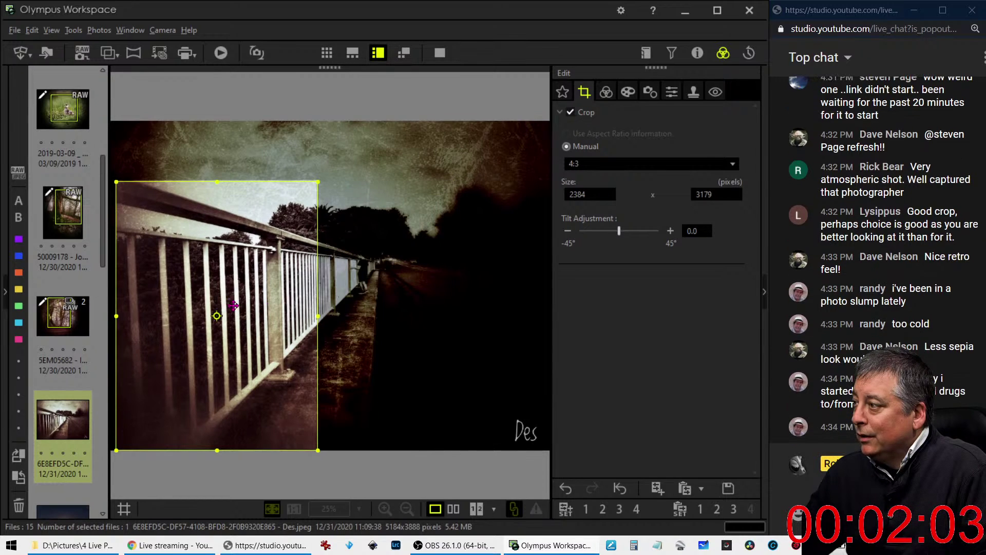
click(214, 315)
drag(243, 293, 246, 257)
drag(382, 380, 454, 435)
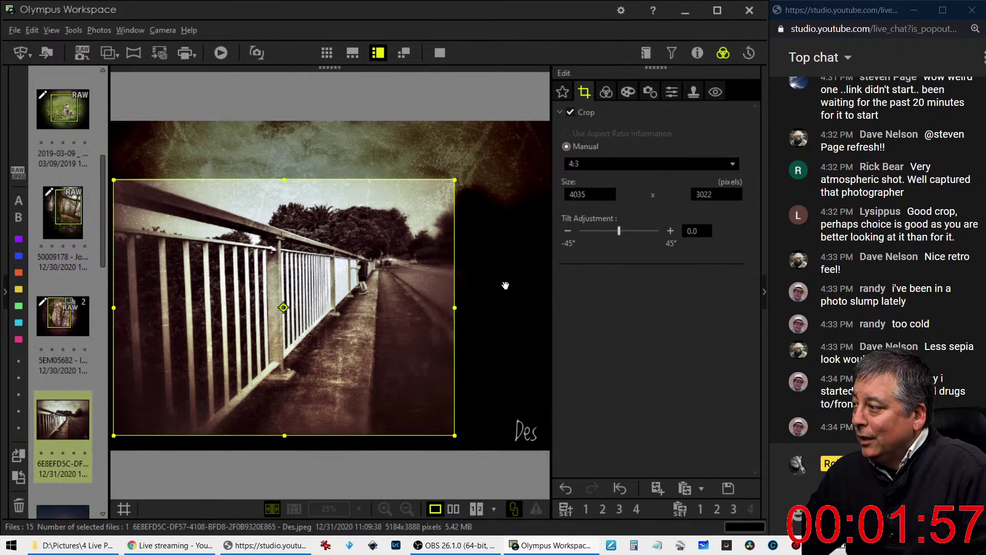
click(606, 91)
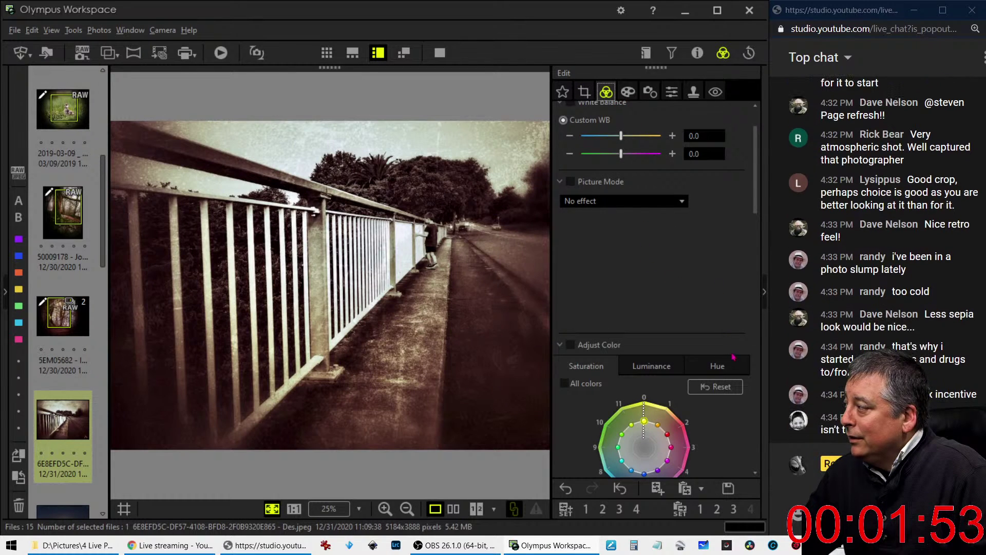
Reduce the railing photo's saturation to -19 to weaken the sepia tone
scroll(719, 257, up, 2)
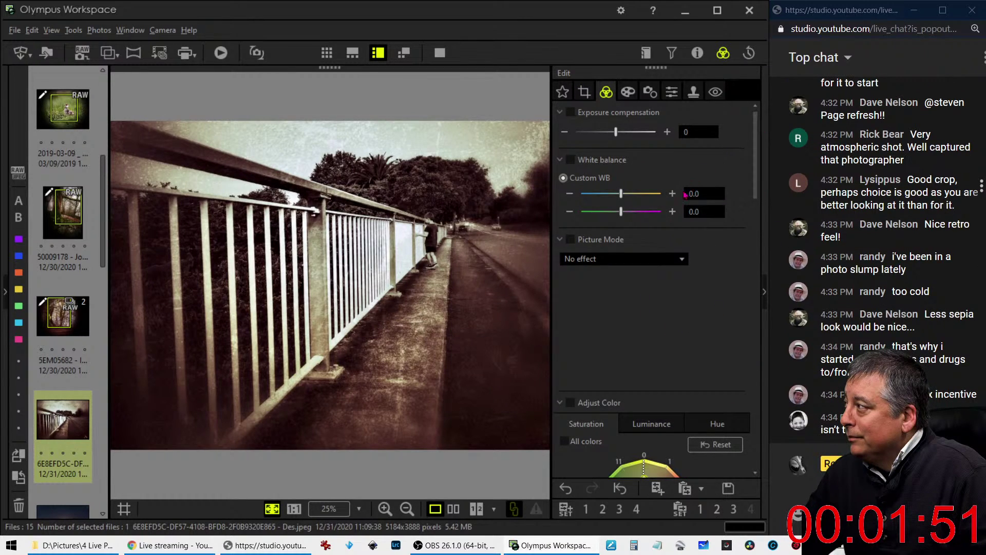
drag(755, 160, 740, 447)
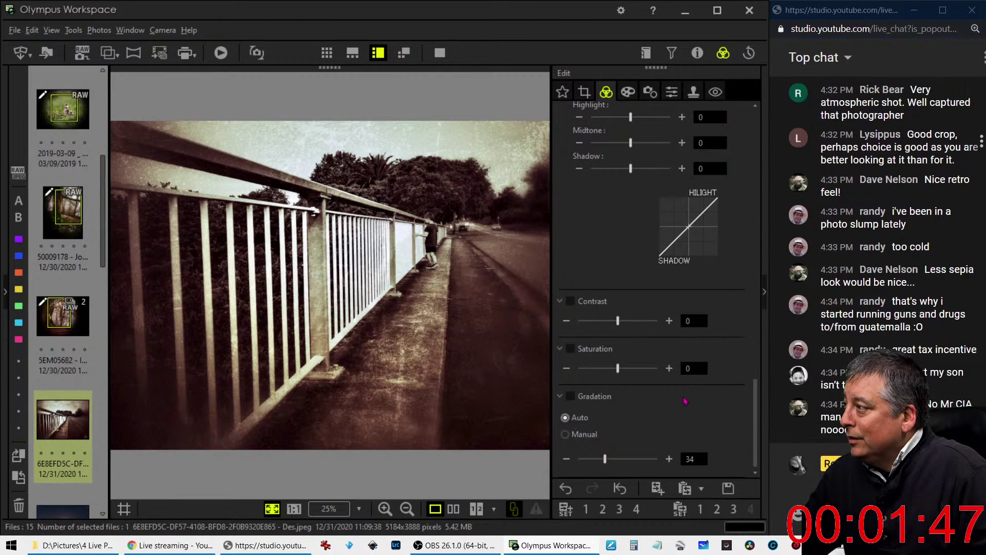
drag(618, 368, 612, 371)
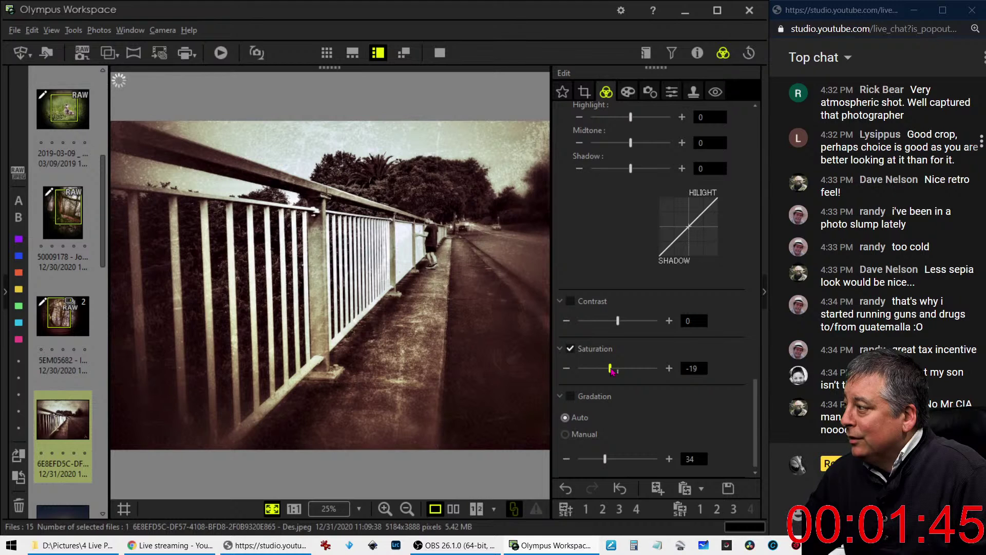
Set the railing photo's Dehaze to 17 and Clarity to 43
drag(749, 438, 769, 308)
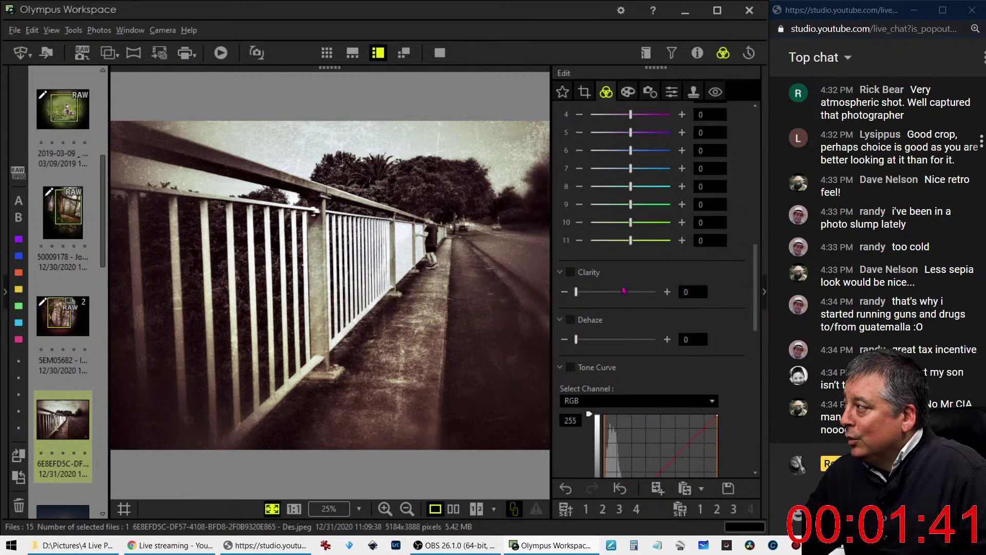
drag(583, 337, 598, 346)
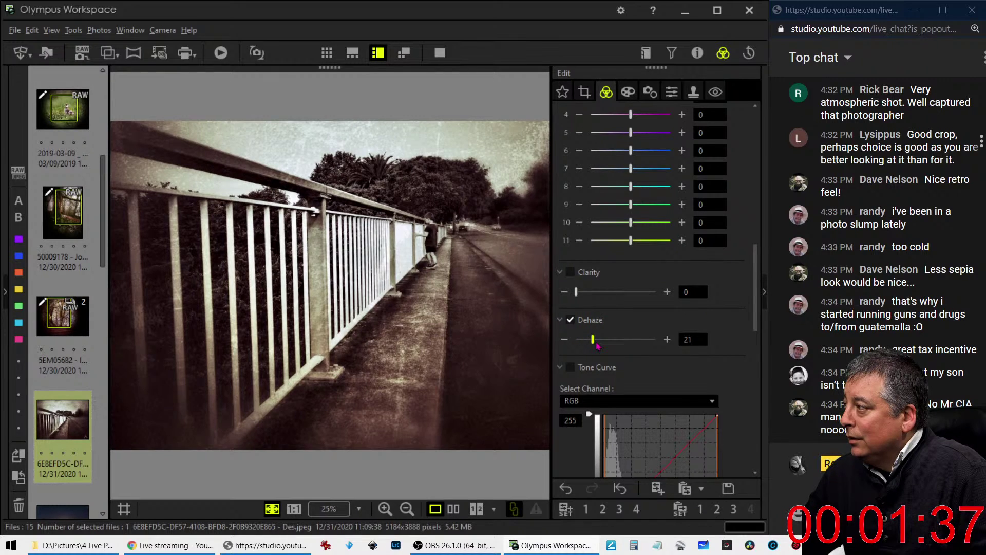
drag(597, 346, 594, 344)
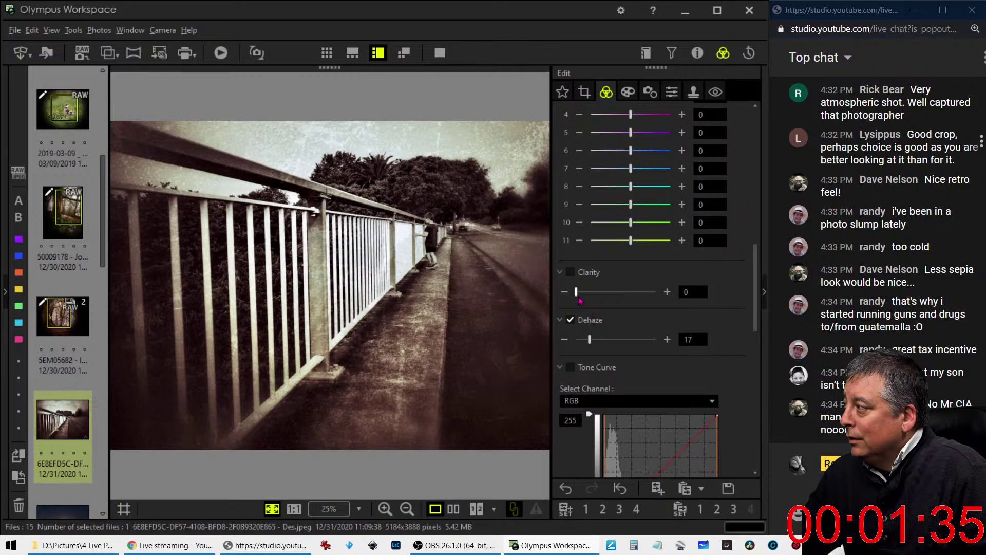
drag(576, 292, 605, 299)
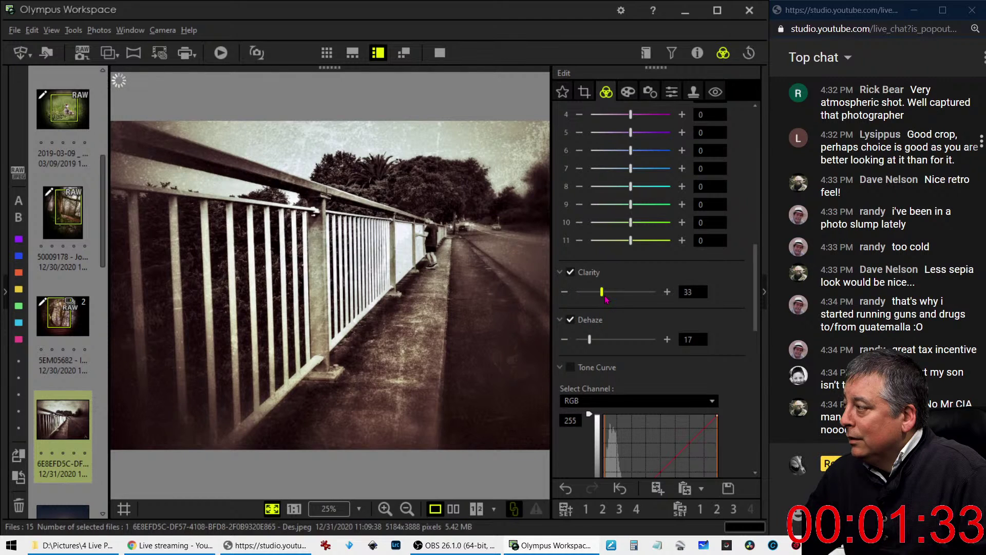
drag(605, 300, 615, 299)
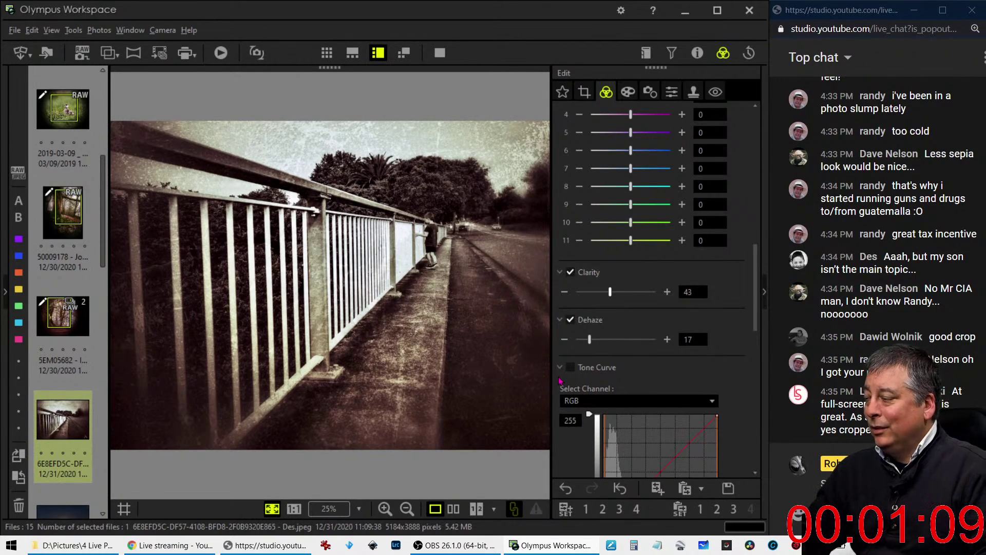
Compare the original and edited railing photo side by side in full screen and return to the single-image view
click(454, 509)
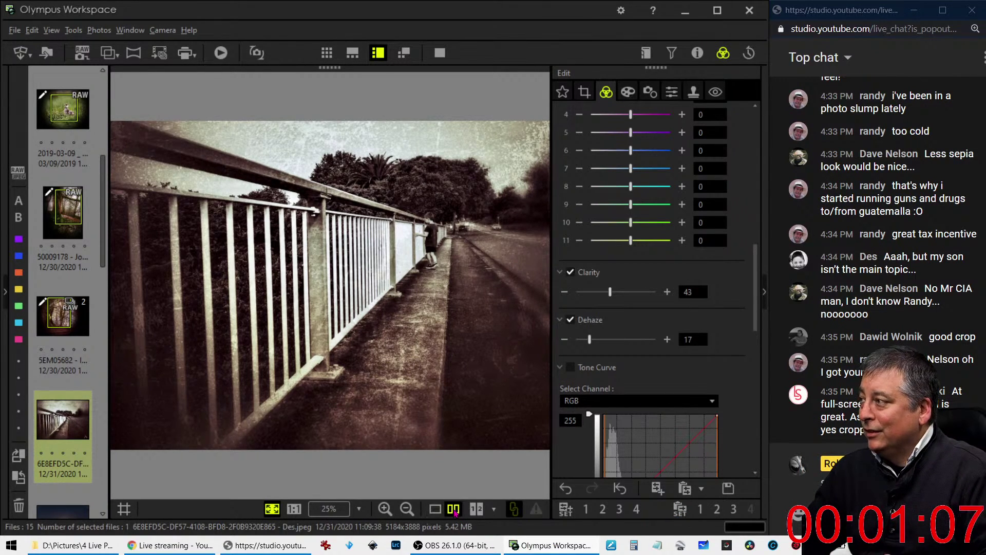
click(444, 54)
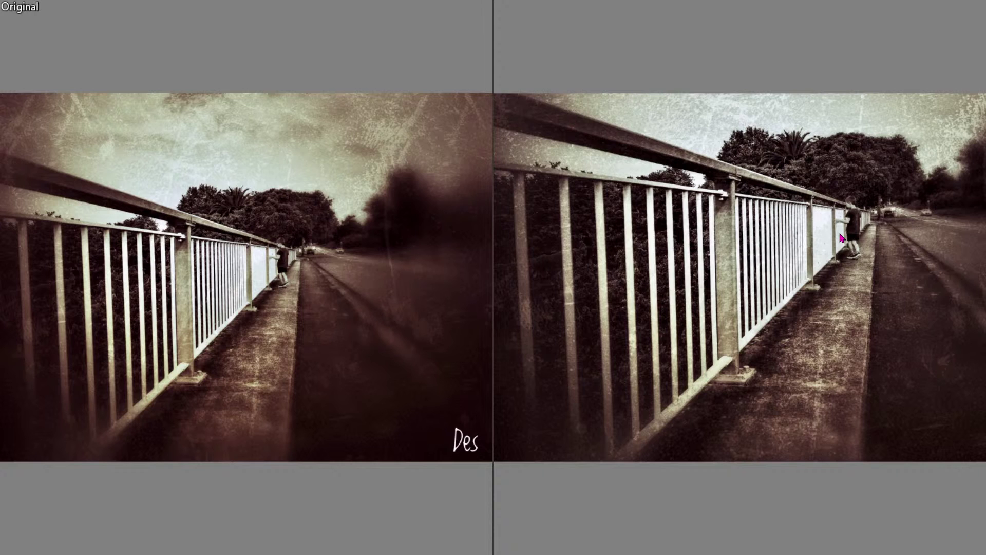
key(Escape)
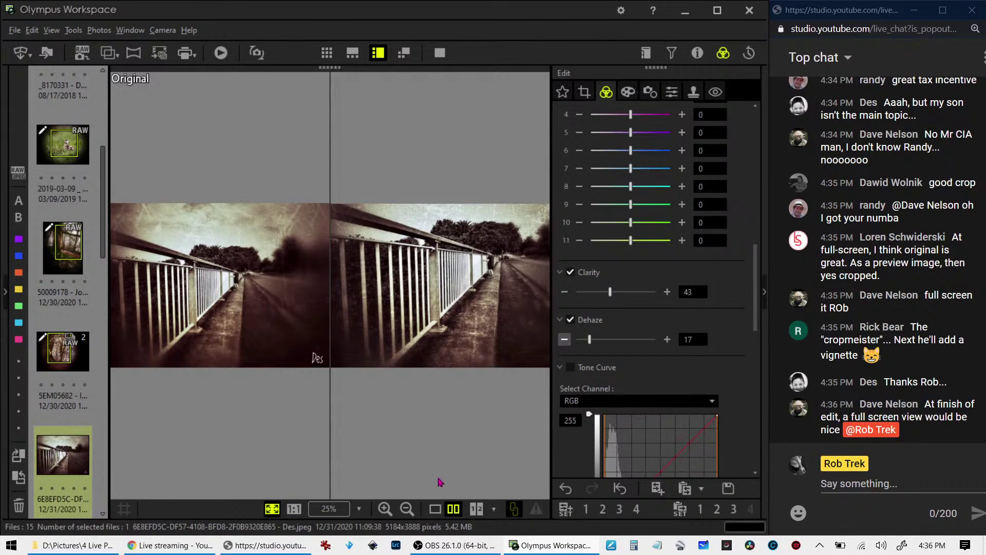
click(435, 508)
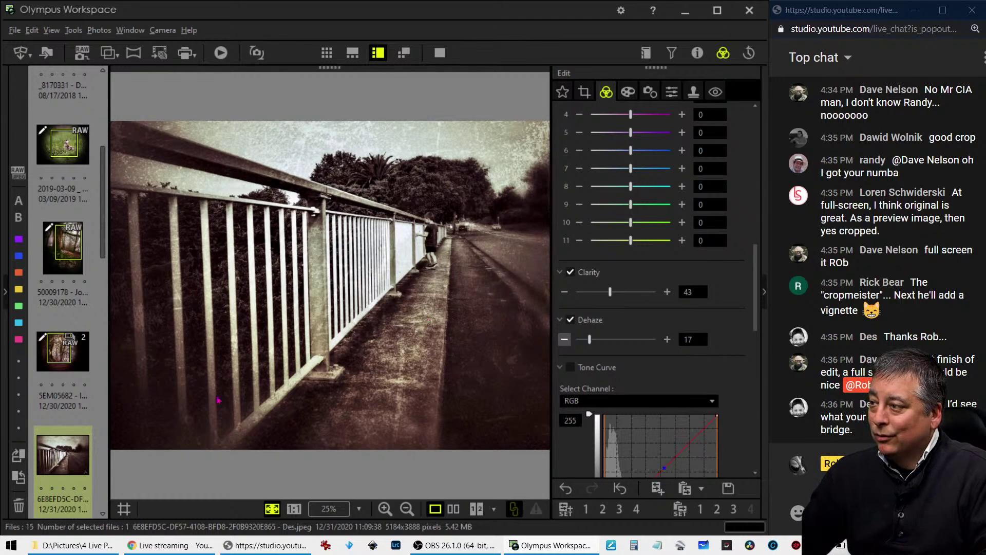
Open the TIFF of the moon over the water and review its lens, exposure and image size details
scroll(64, 452, down, 2)
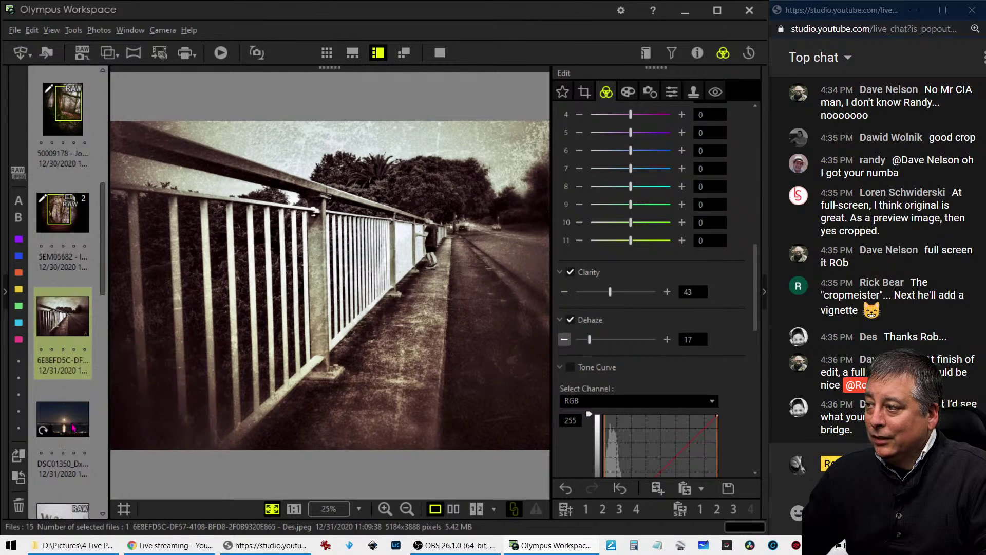
click(72, 428)
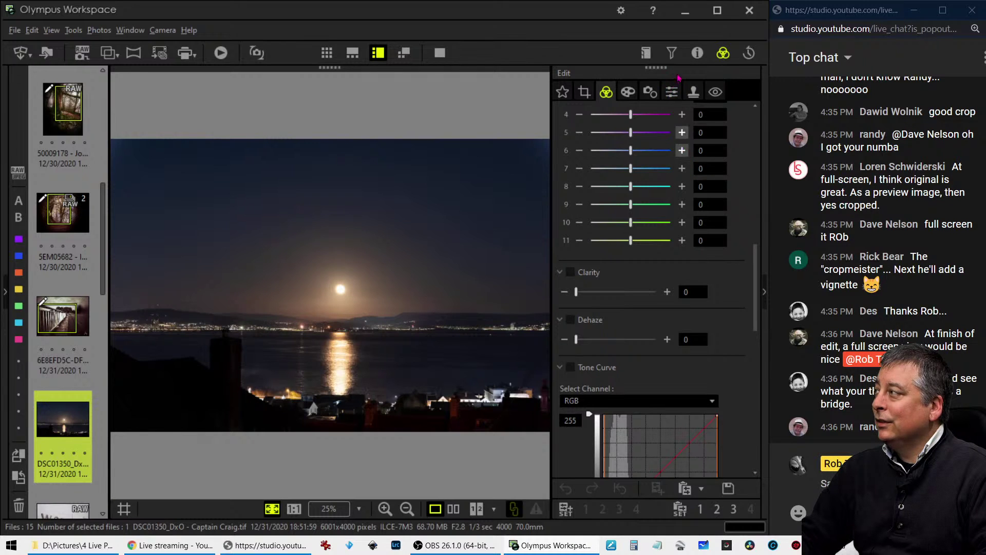
click(697, 53)
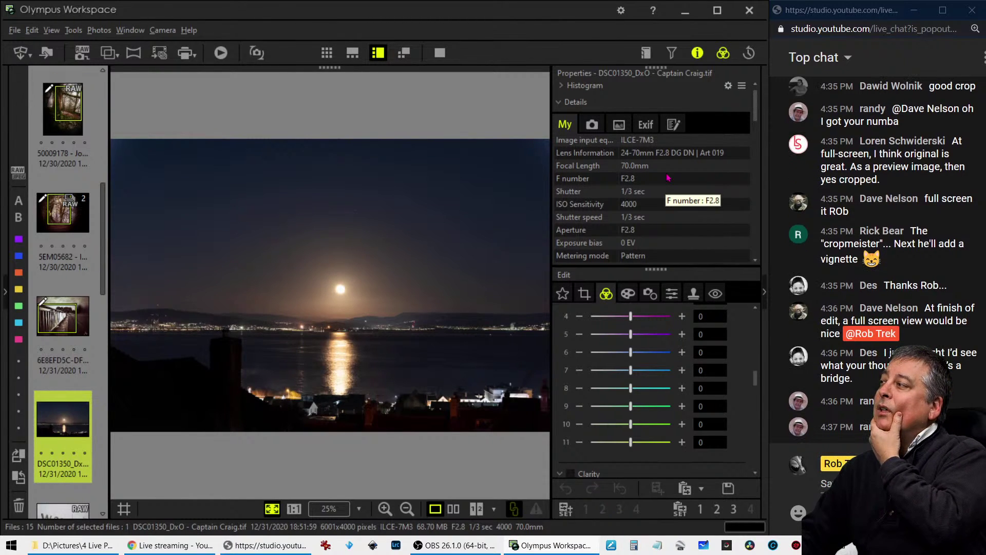
scroll(668, 181, down, 2)
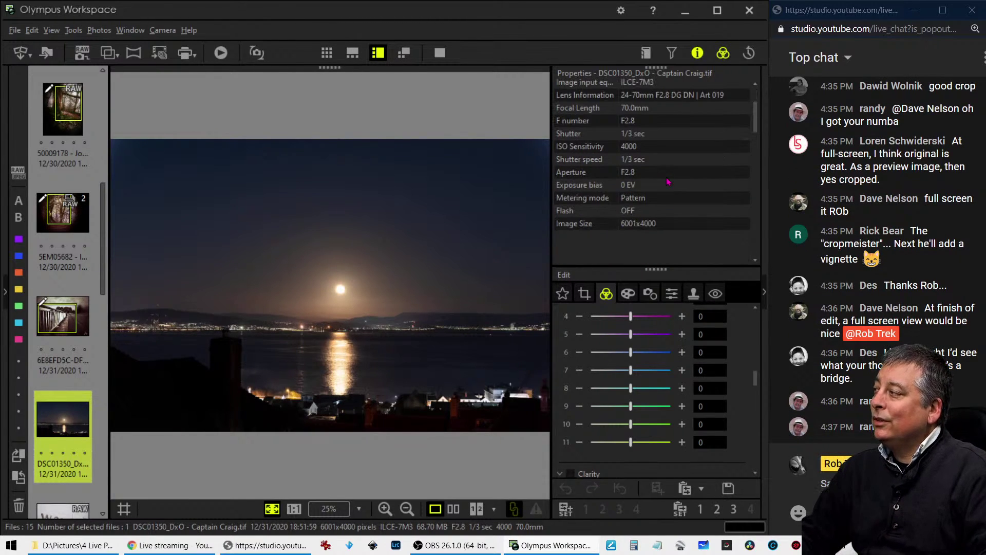
scroll(668, 181, down, 2)
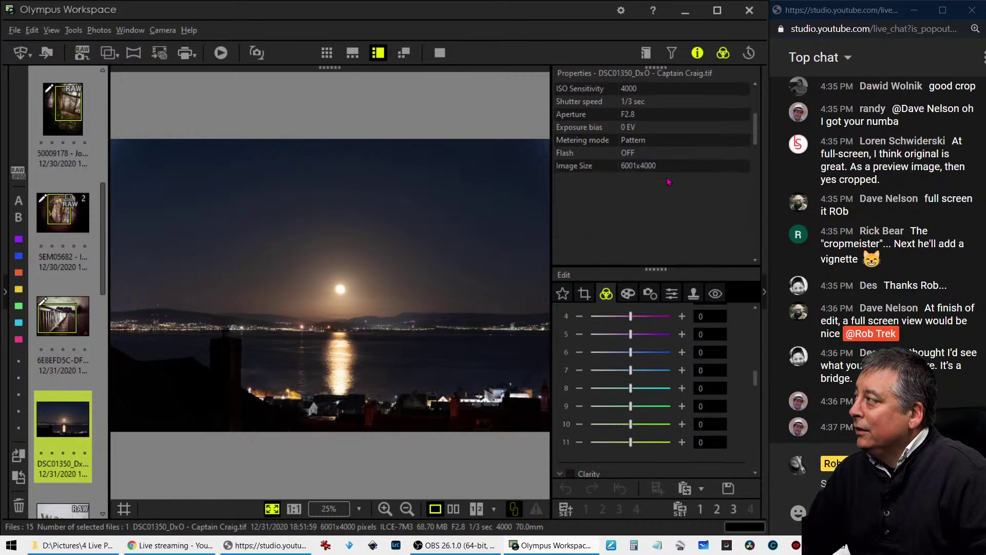
scroll(668, 181, up, 4)
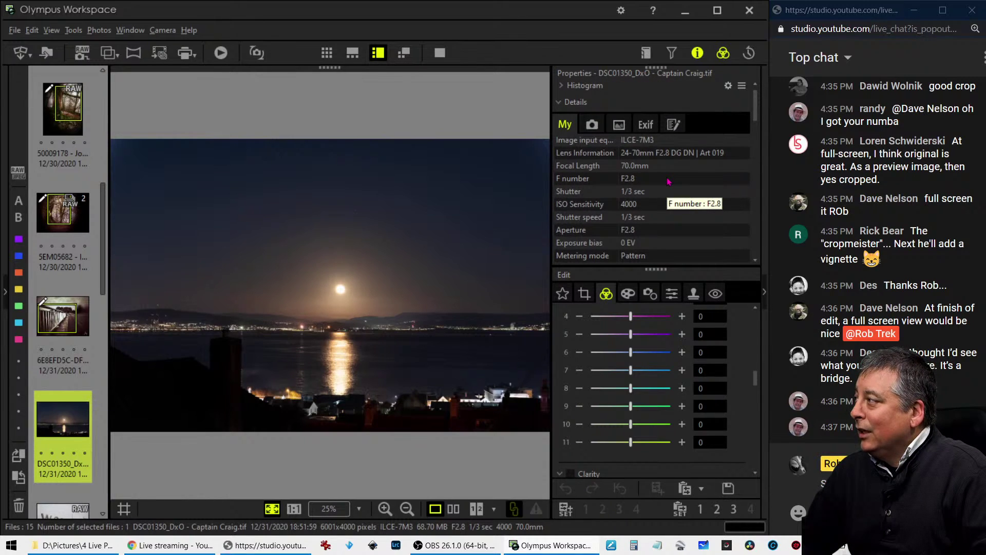
scroll(669, 182, down, 2)
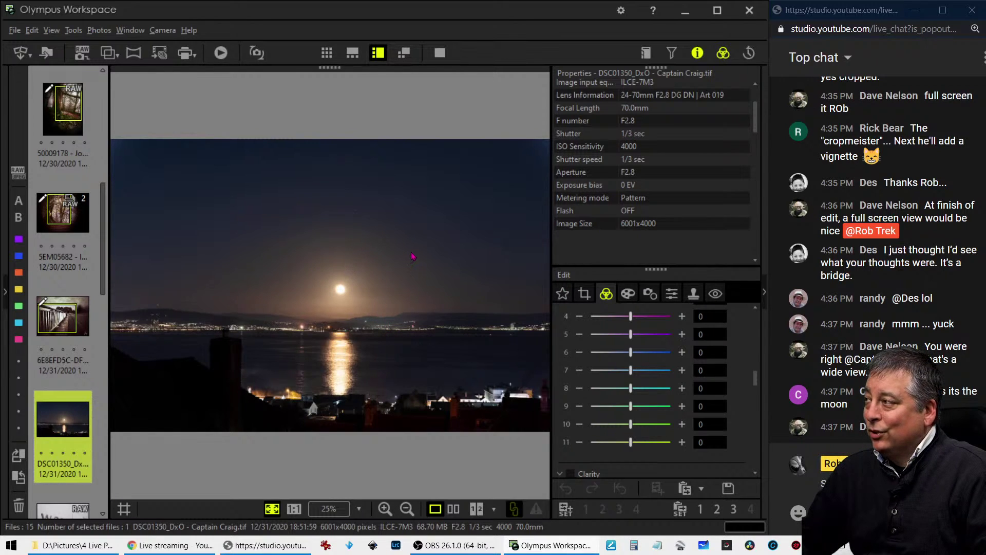
Inspect the moon and night sky at full size, return to the fitted view and hide the photo's properties
click(358, 258)
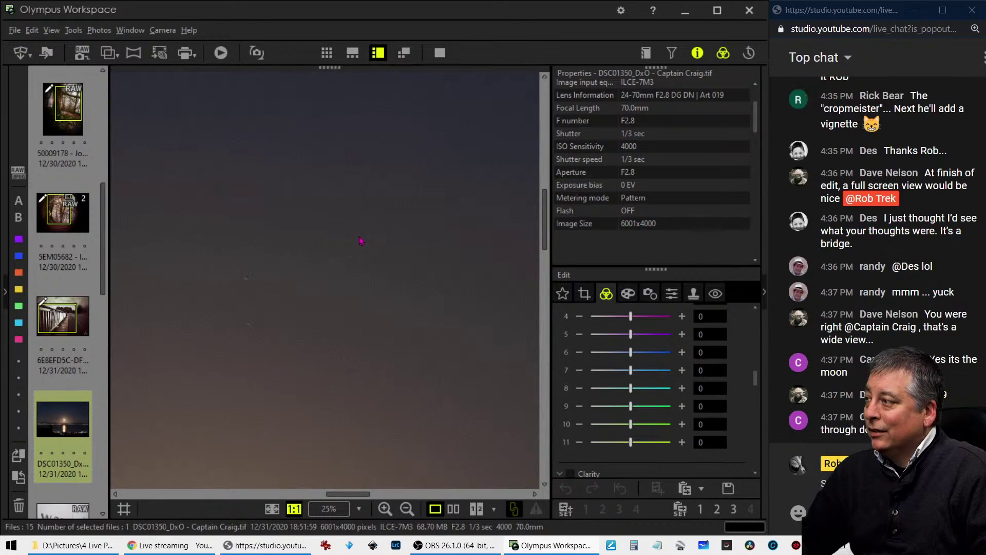
drag(320, 311, 376, 304)
scroll(375, 307, down, 1)
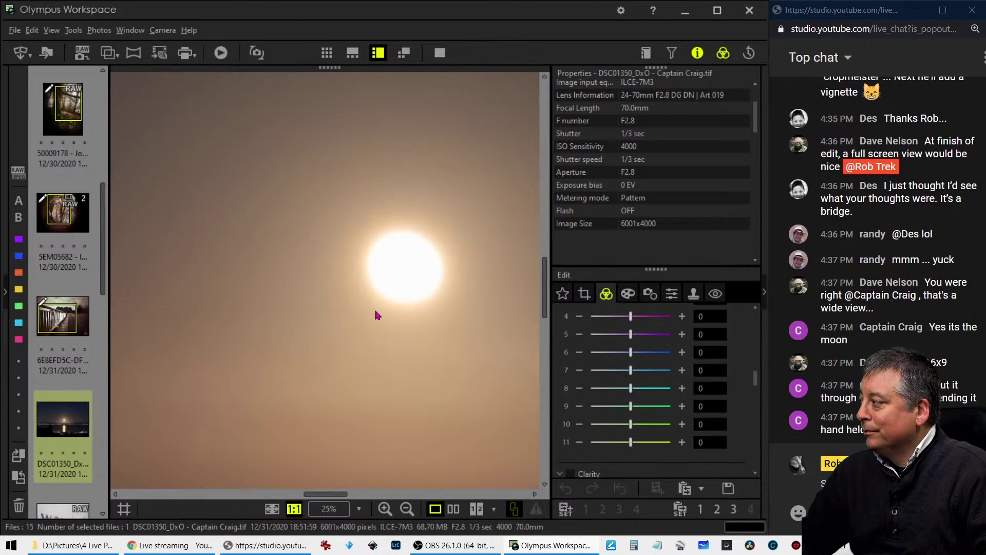
click(375, 315)
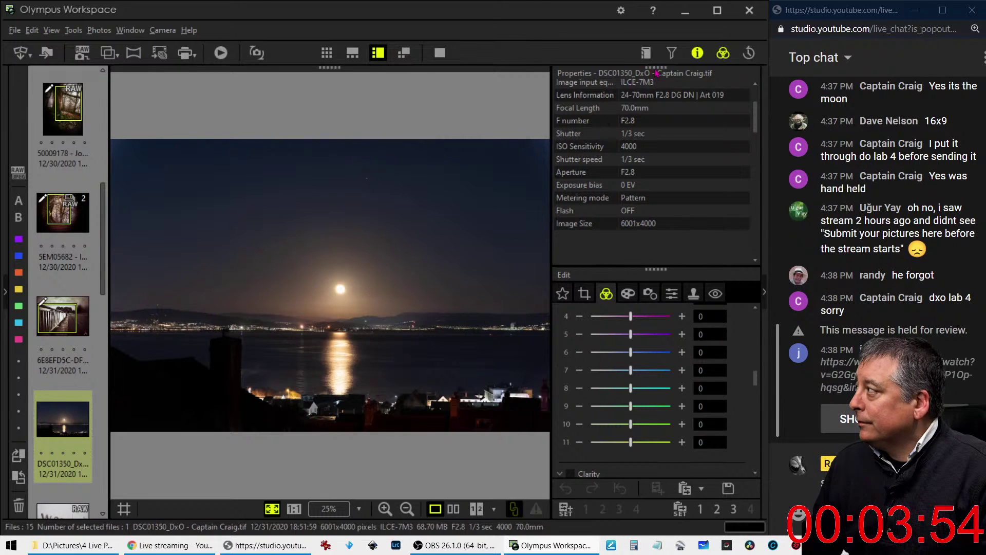
click(697, 52)
Apply a 4:3 portrait crop of 2995 x 4000 pixels to the moon photo, centred on the moon and its reflection
click(584, 92)
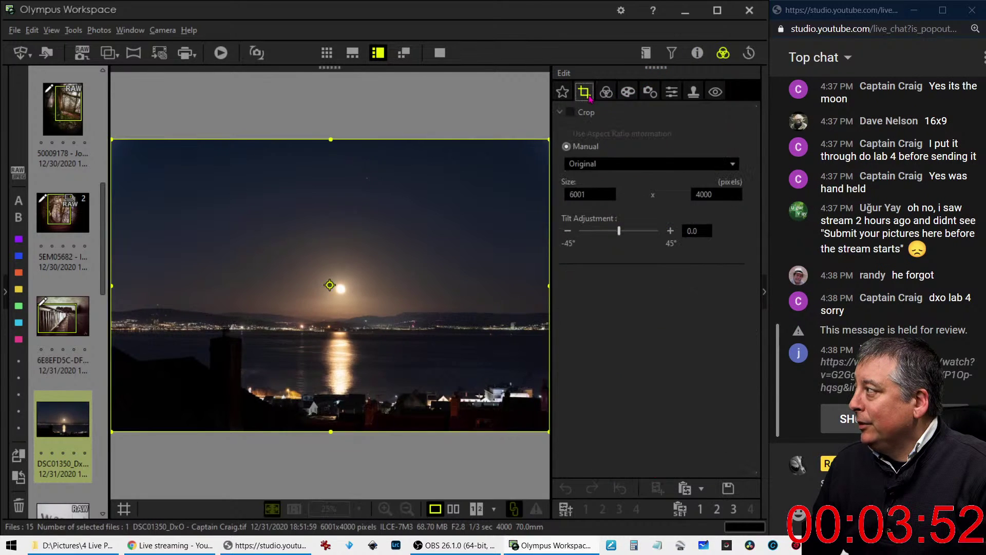
click(595, 164)
click(583, 190)
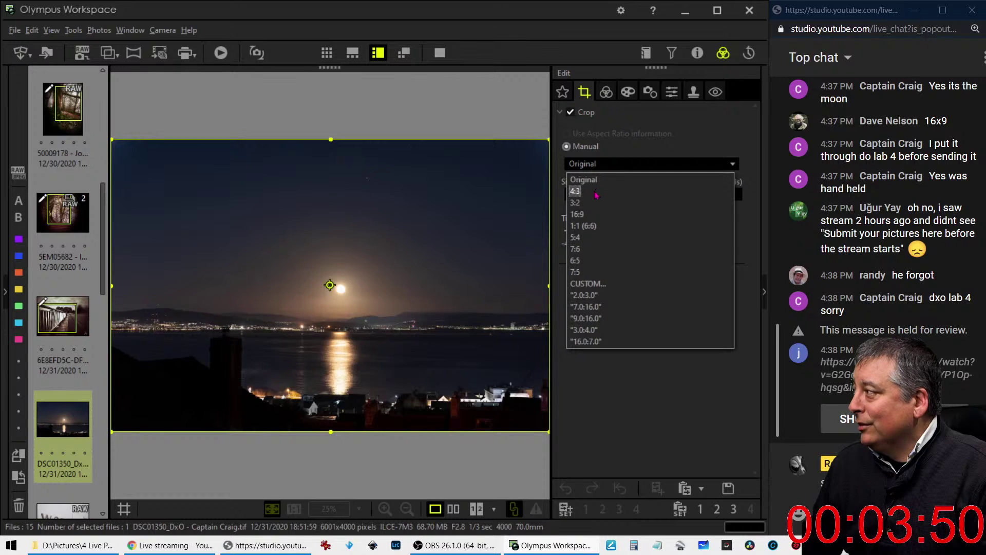
click(375, 288)
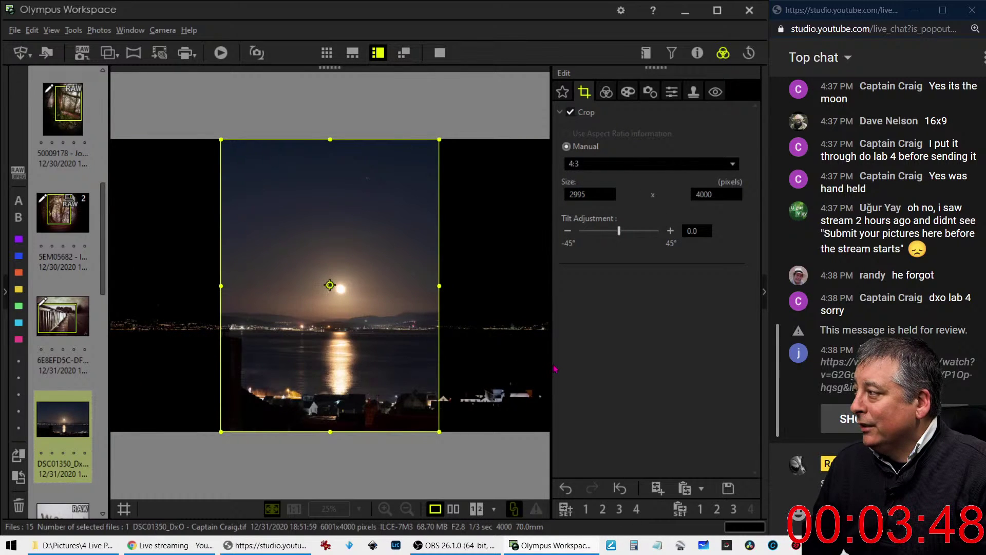
drag(328, 341, 339, 343)
click(606, 91)
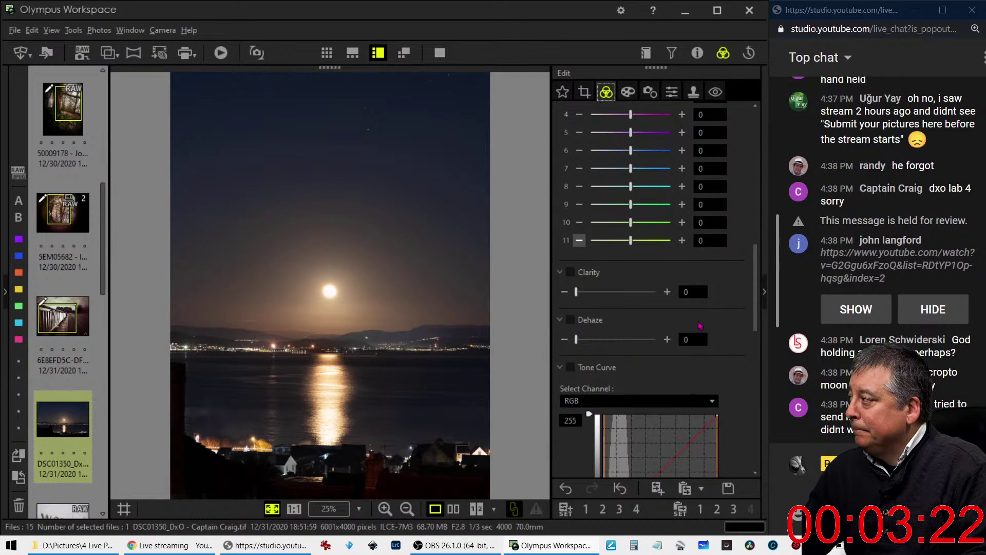
Try to show the live chat message that is held for review
click(867, 315)
click(860, 312)
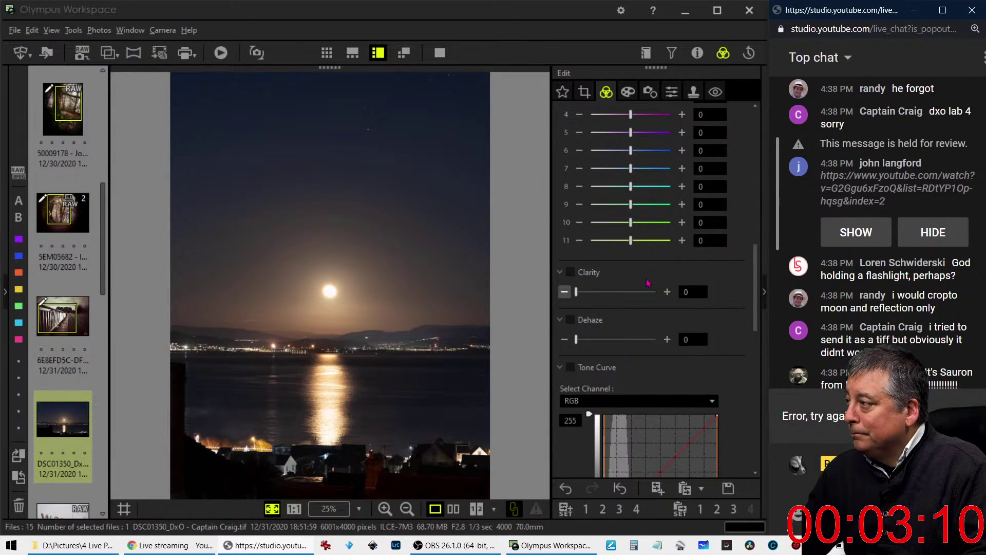
Straighten the cropped moon photo by setting its tilt adjustment to -0.2
click(584, 92)
click(568, 231)
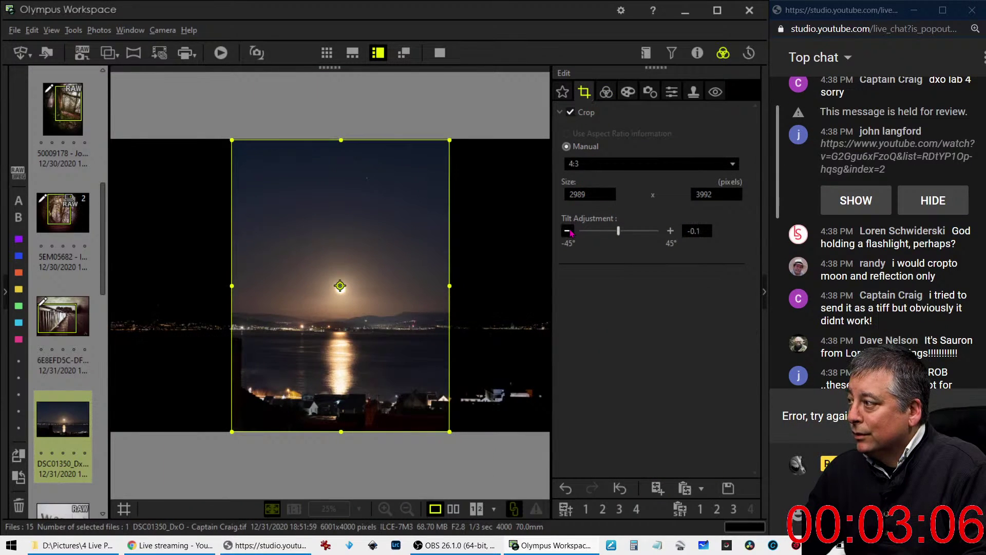
click(568, 232)
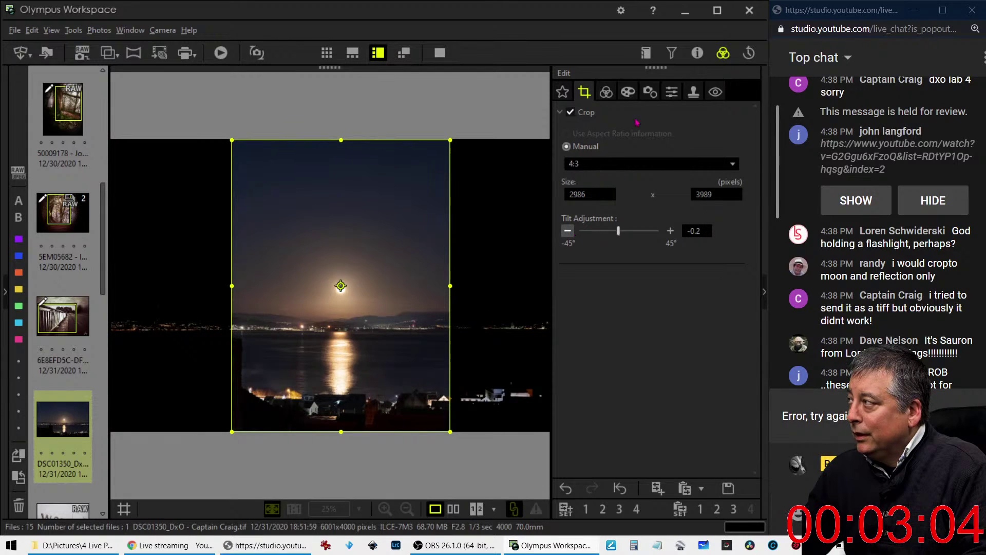
Apply Clarity at 25 and Dehaze at 54 to the moonlit water photo
click(607, 92)
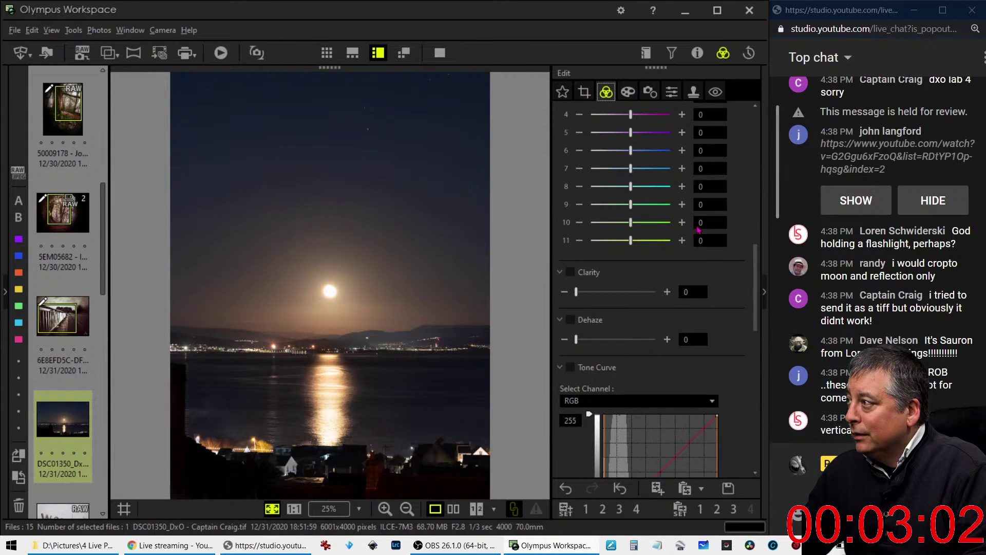
scroll(755, 294, up, 5)
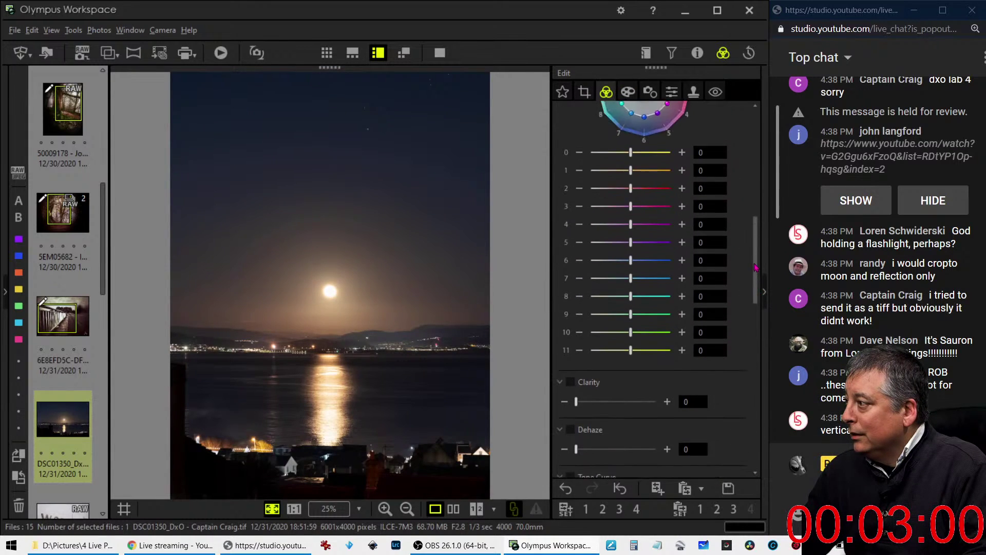
scroll(580, 286, down, 7)
drag(577, 268, 625, 264)
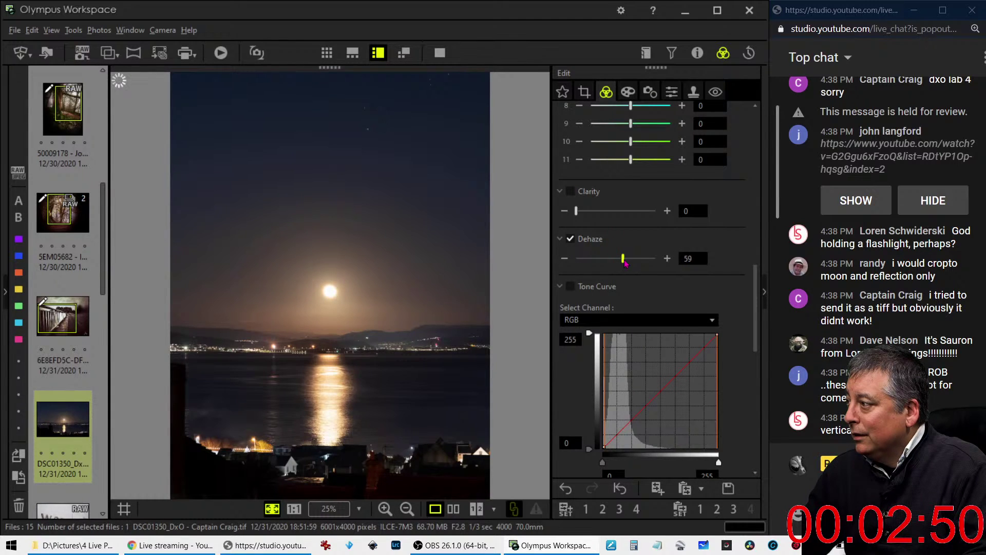
drag(579, 218, 600, 219)
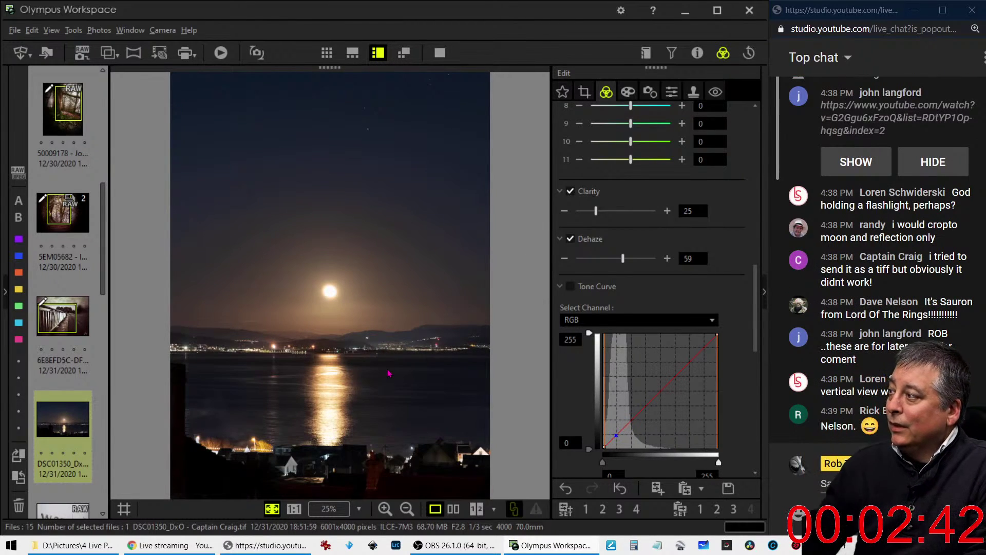
drag(623, 259, 619, 259)
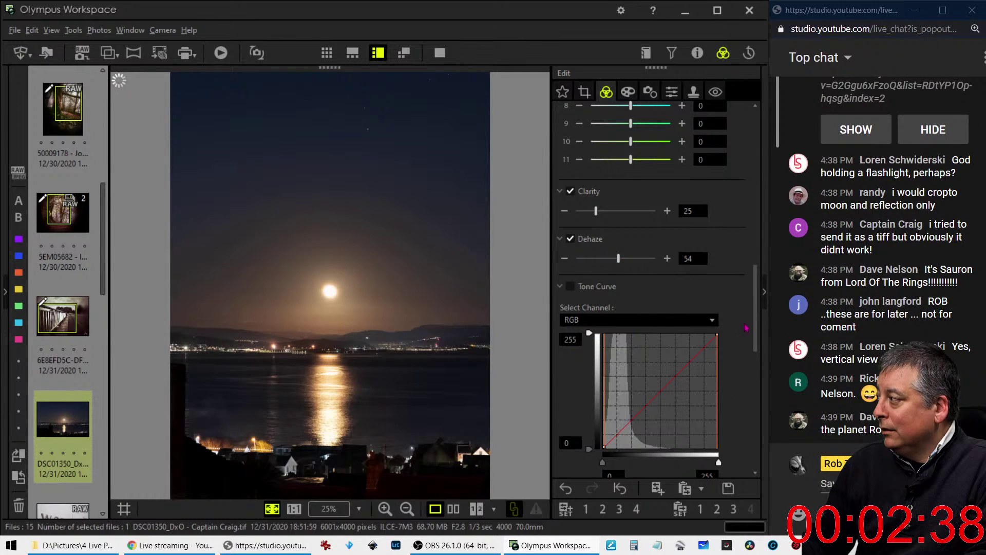
Compare the original and edited moon photo side by side in full screen
drag(755, 320, 759, 182)
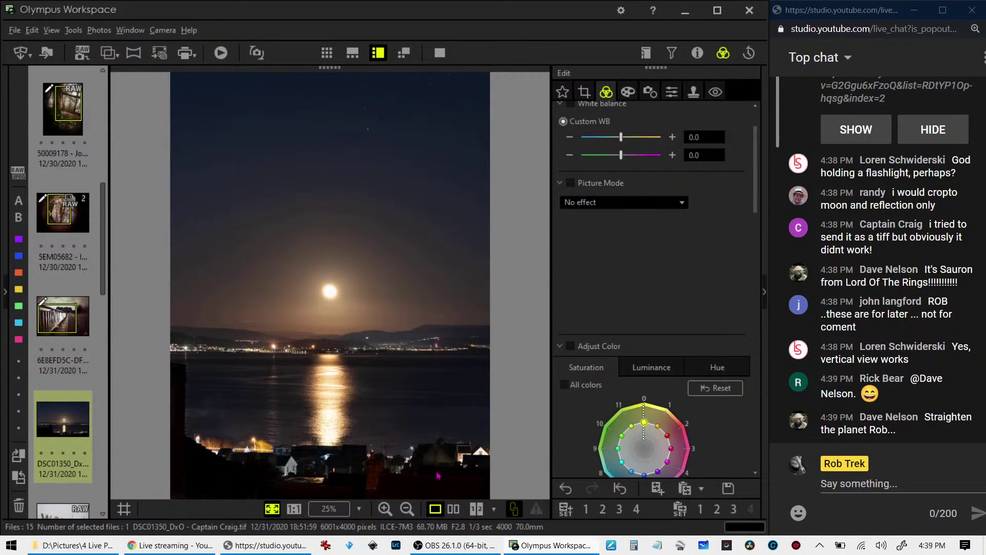
click(452, 514)
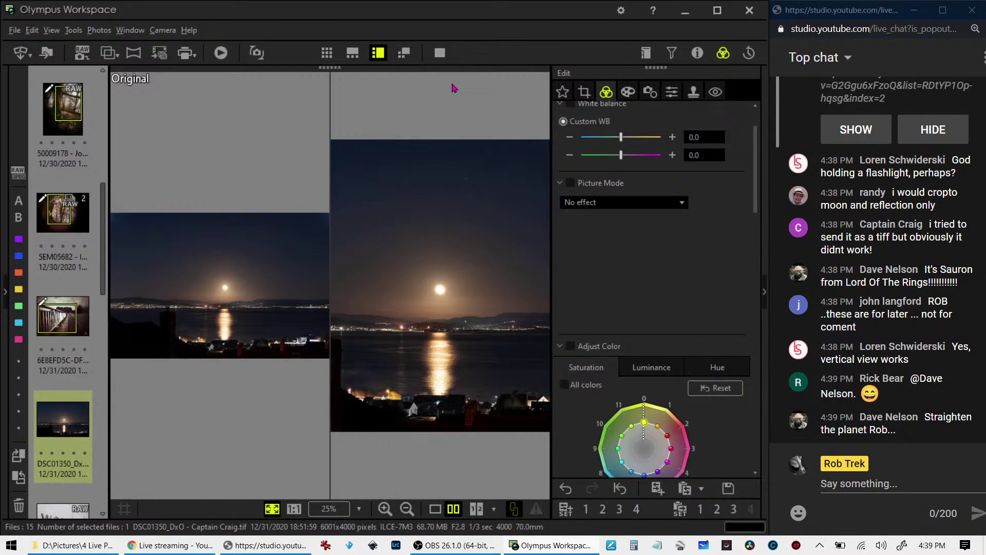
click(445, 60)
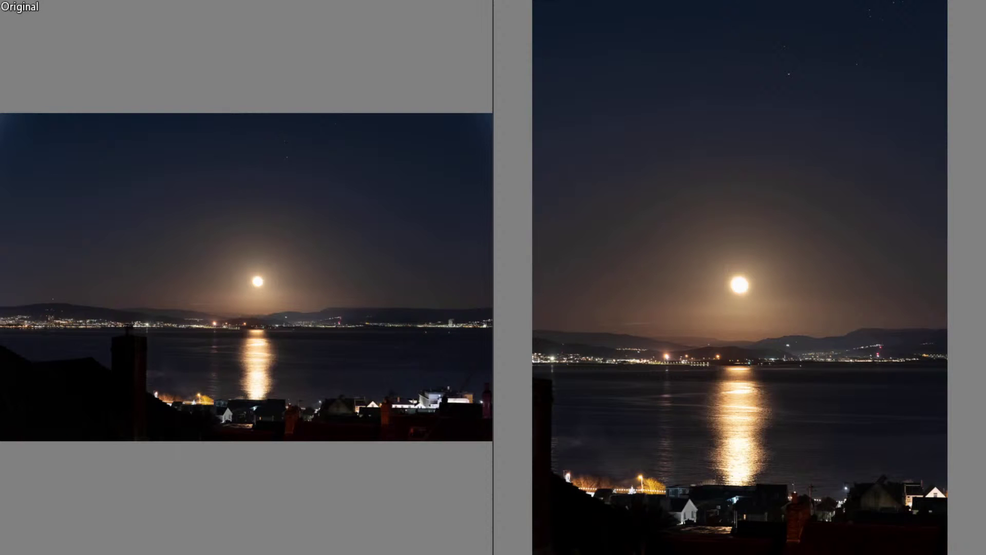
key(Escape)
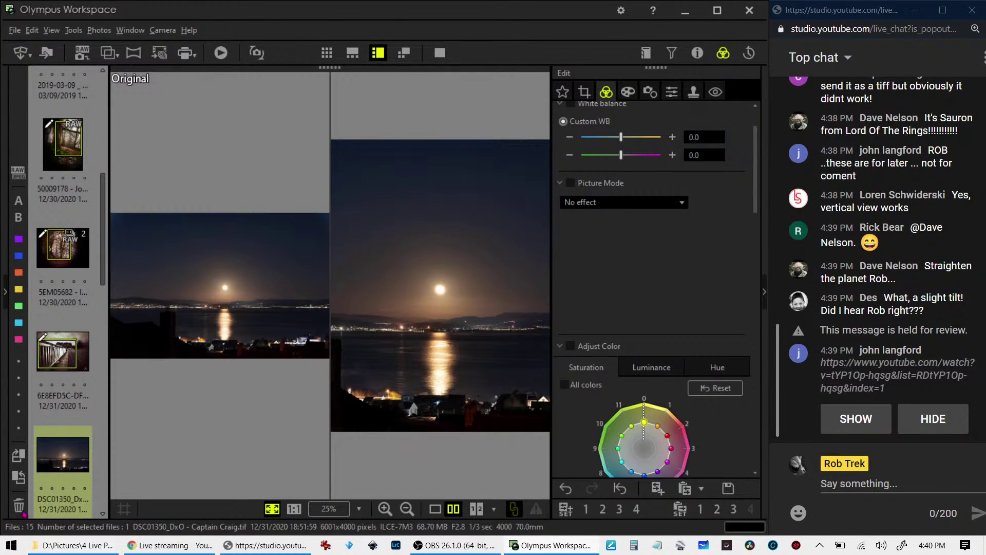
Return to the single-image view and examine the edited moon photo alone in full screen
click(435, 509)
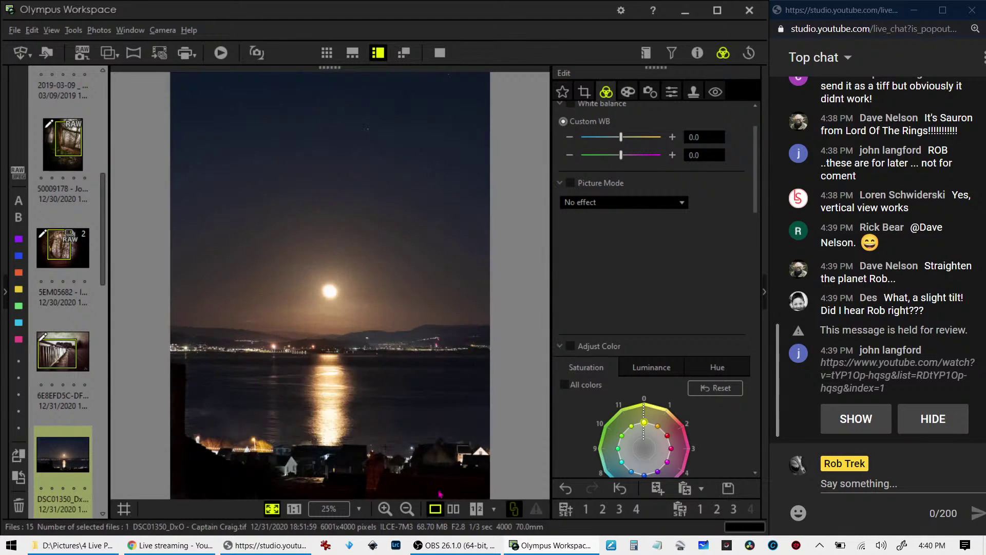
click(440, 53)
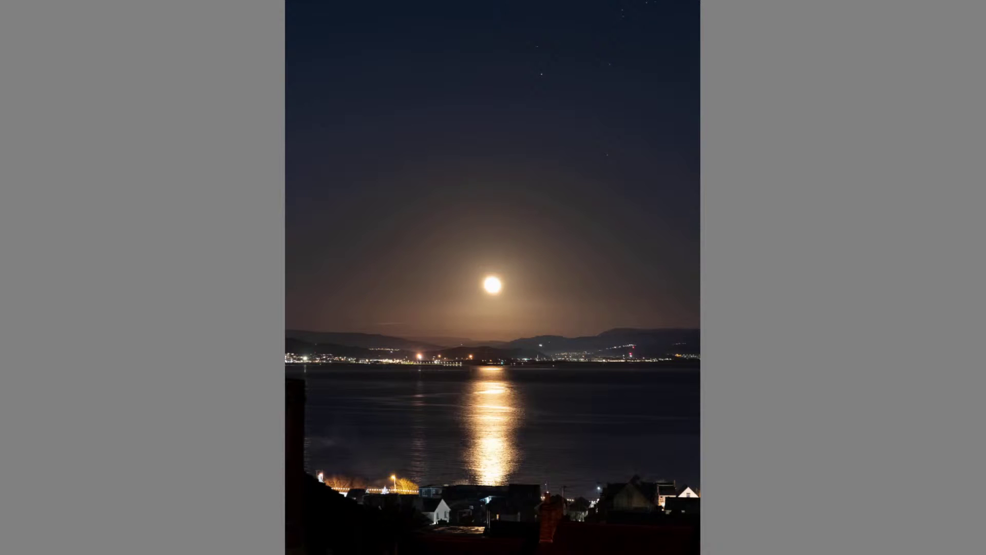
key(Escape)
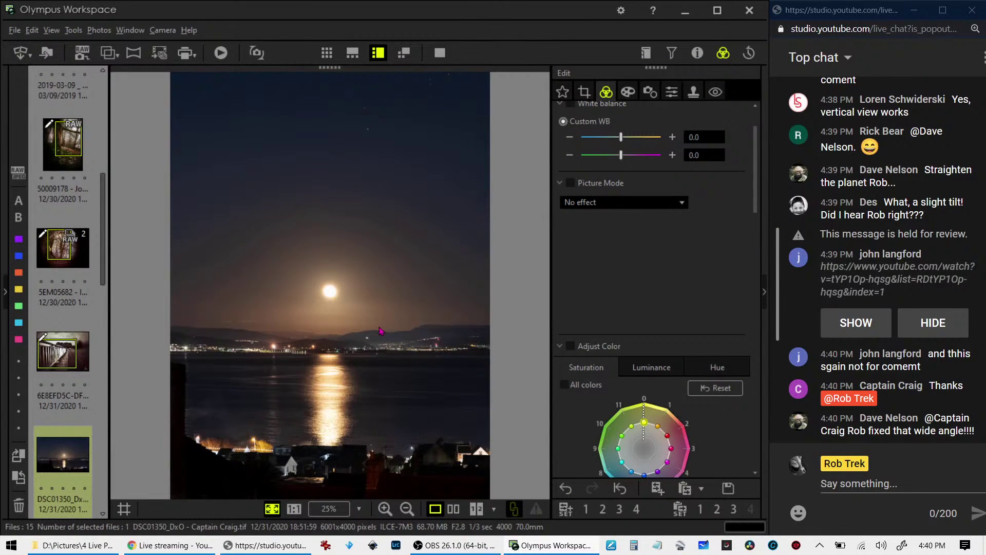
Open the Evil Fish RAW photo and check its shooting properties, including lens, aperture and shutter speed
scroll(39, 428, down, 2)
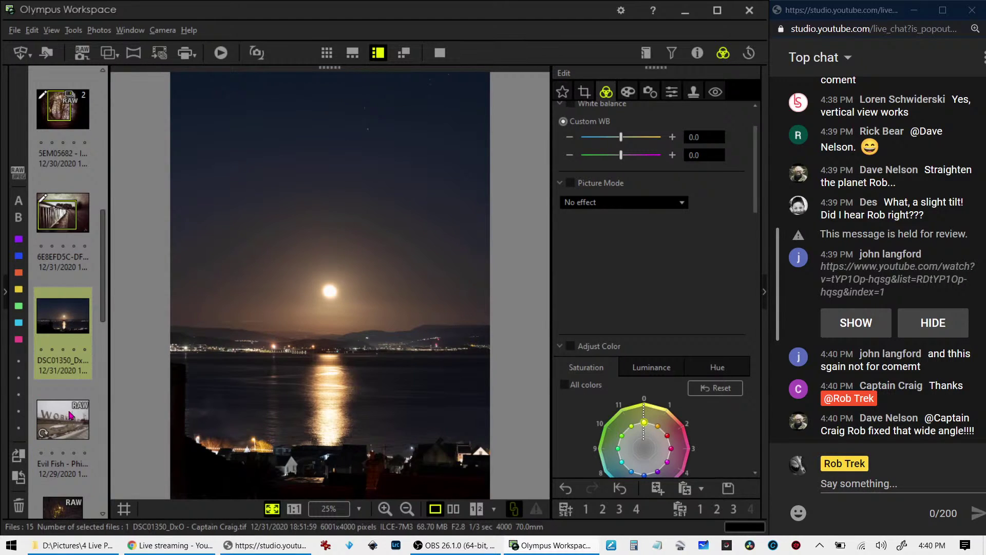
click(72, 414)
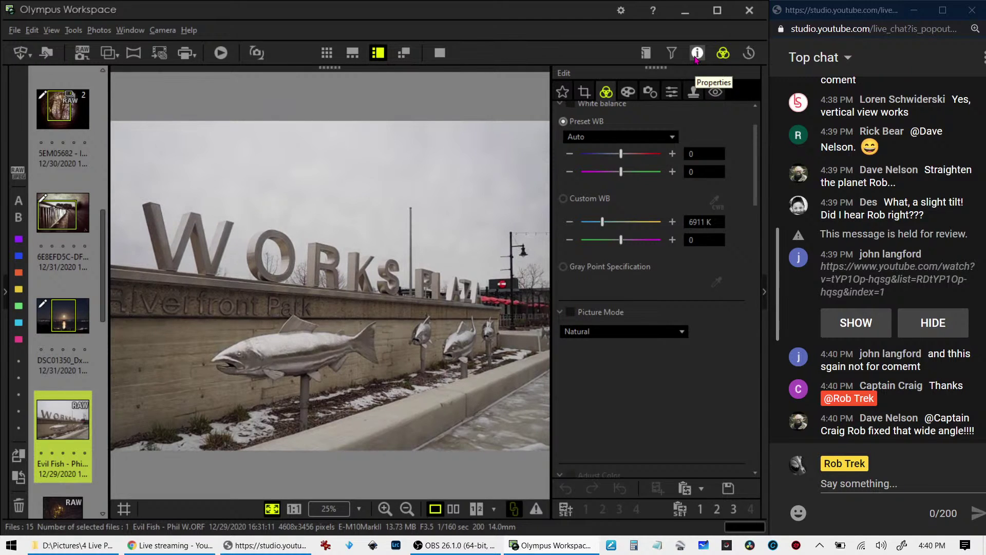
click(696, 57)
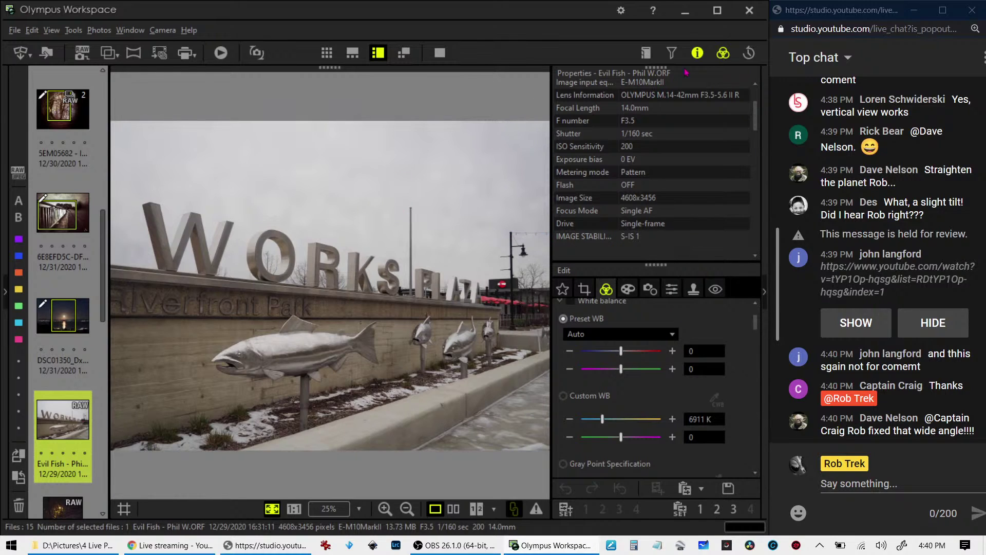
click(697, 53)
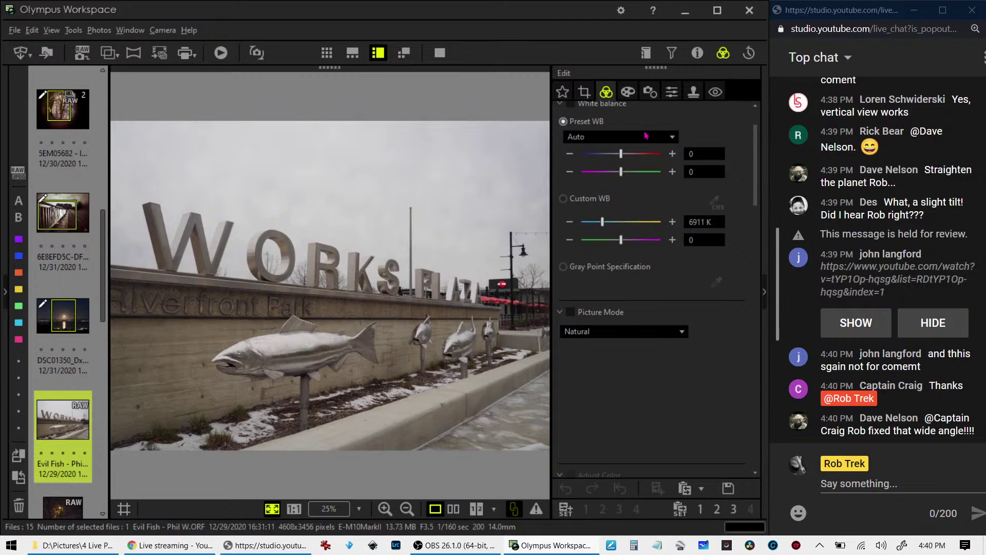
Apply the Dramatic Tone art filter to the fish sculpture photo
click(627, 91)
click(623, 134)
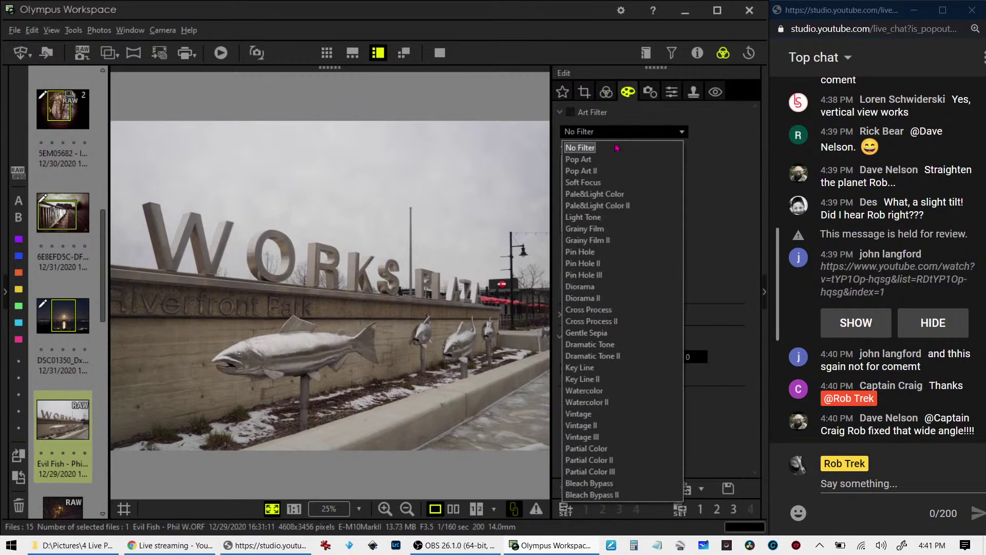
click(592, 351)
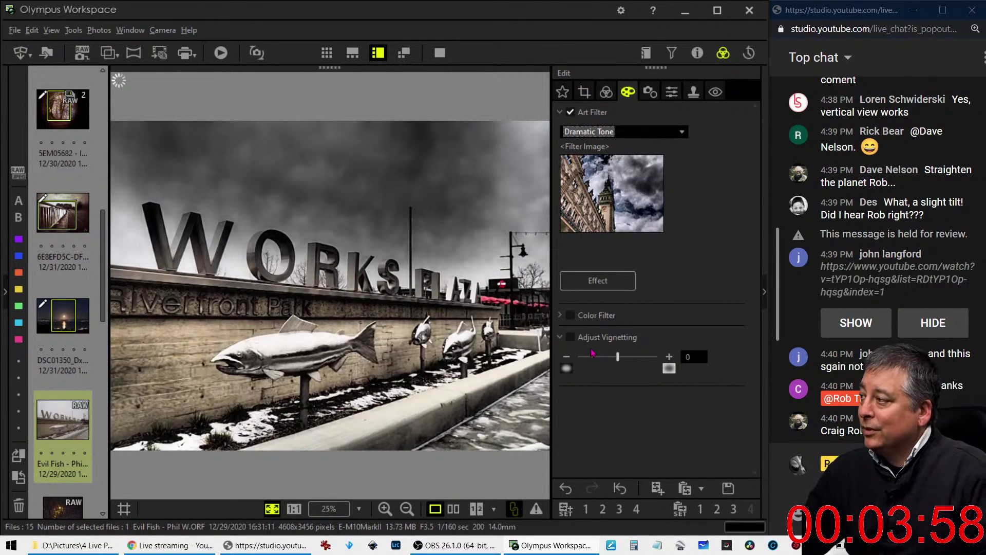
Raise the Saturation of the fish sculpture photo to 0.6
click(607, 92)
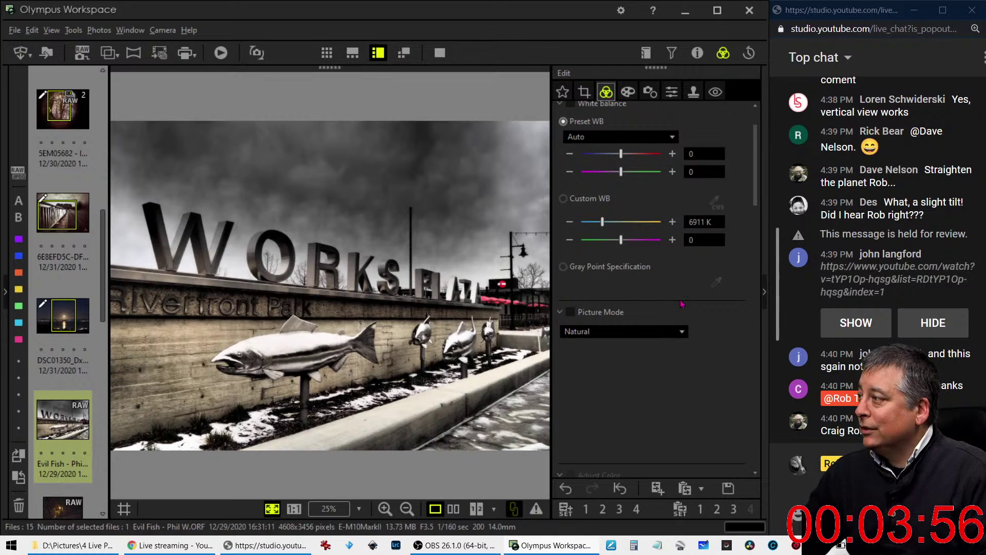
scroll(748, 329, up, 2)
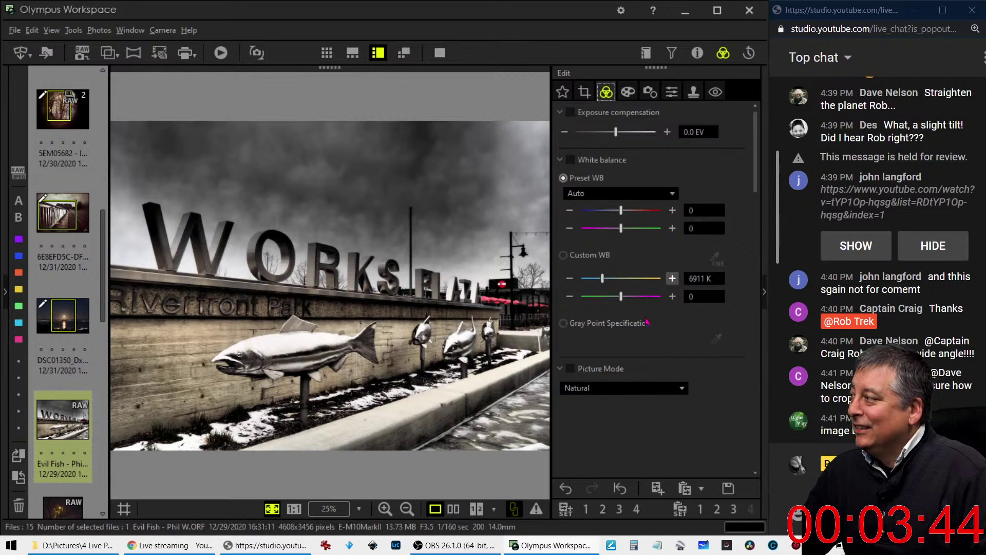
drag(755, 168, 733, 456)
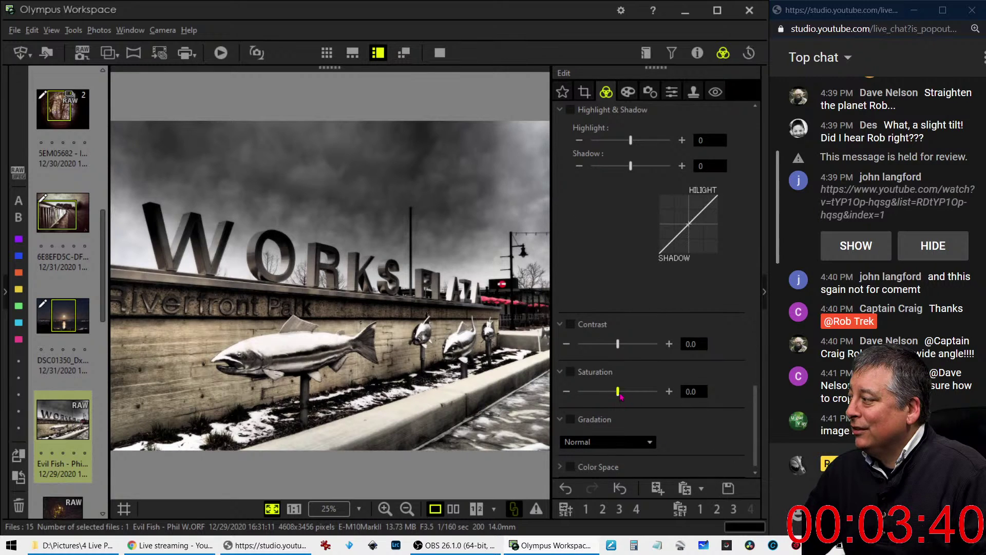
drag(618, 393, 631, 394)
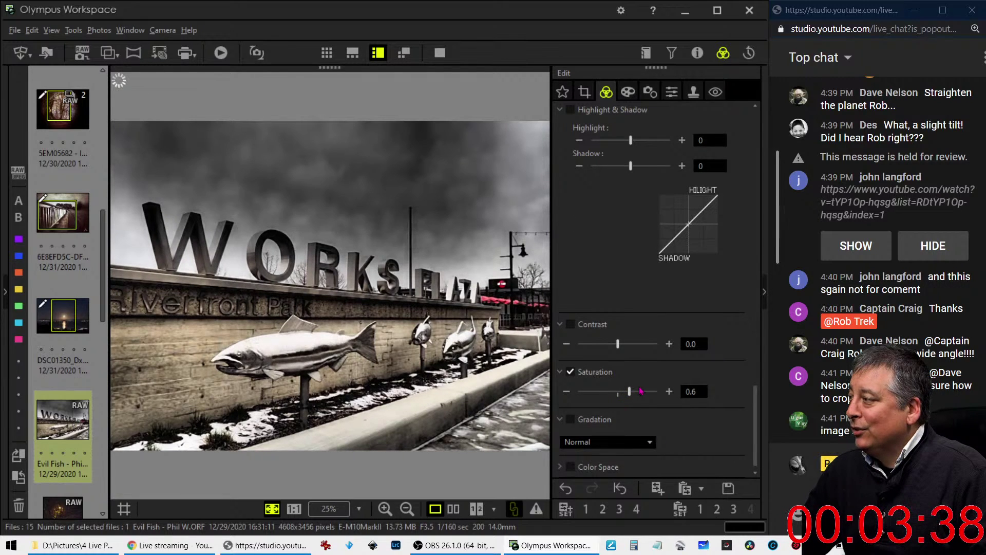
Collapse the Adjust Color section and lift the darker tones on the RGB tone curve
drag(755, 413, 771, 168)
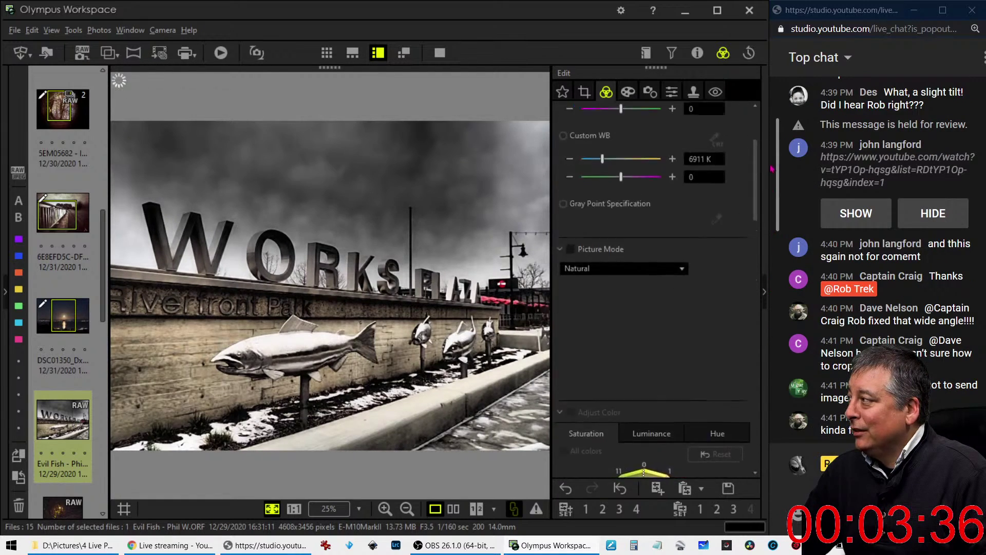
scroll(593, 239, down, 3)
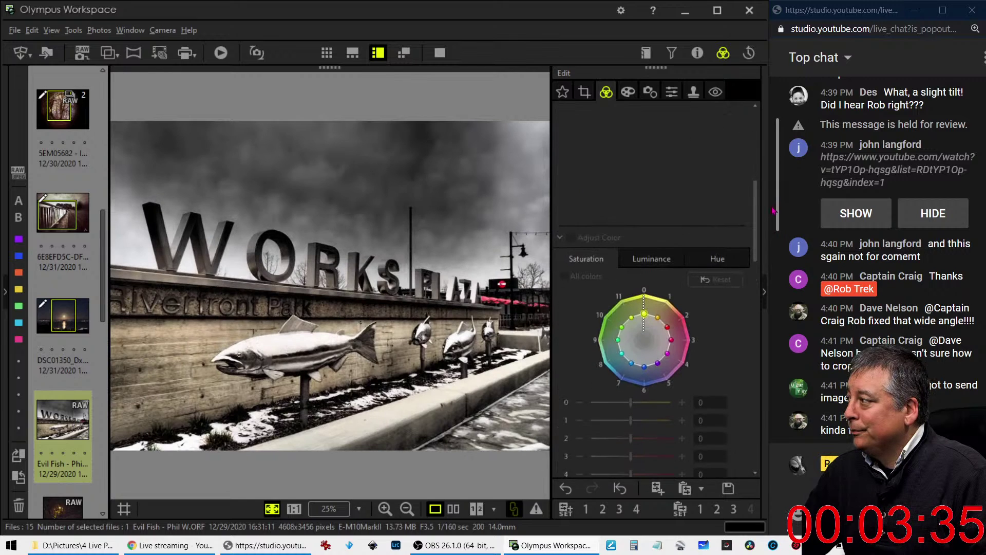
click(561, 240)
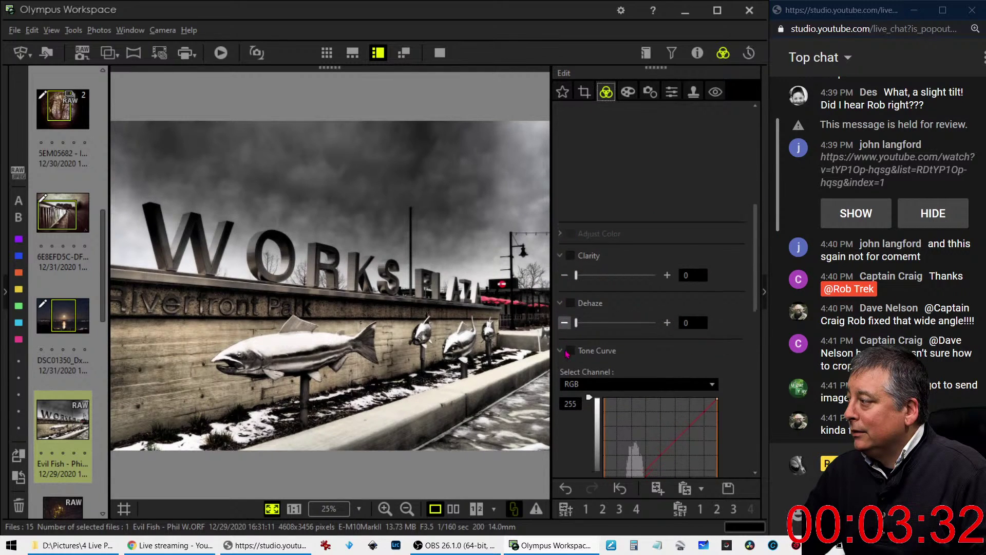
scroll(567, 354, down, 2)
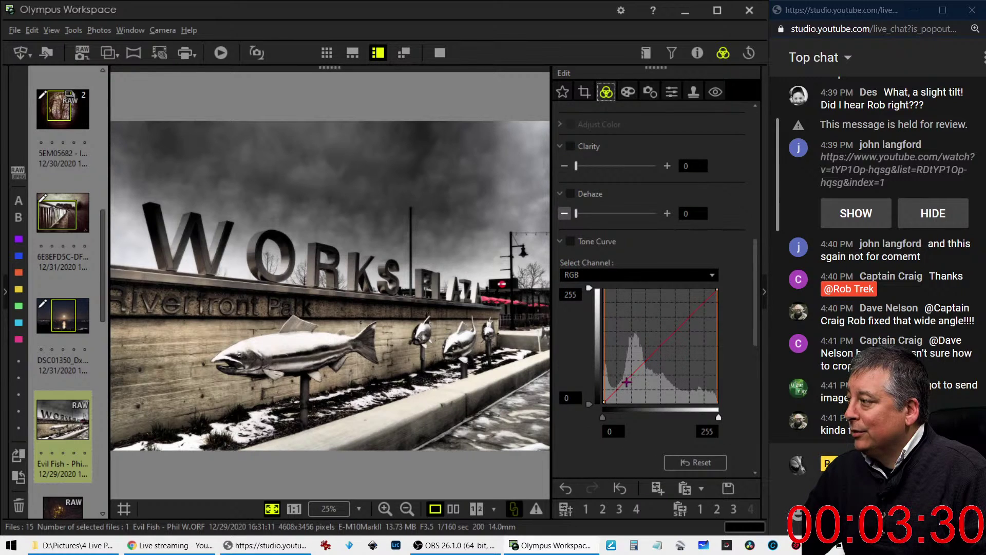
click(627, 382)
drag(625, 380, 621, 377)
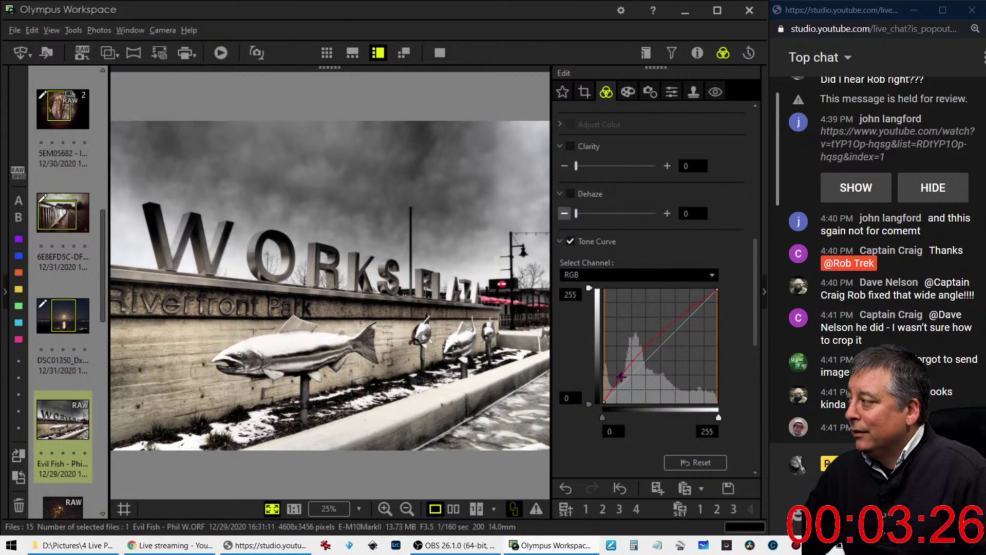
Raise the midtones slightly on the red channel of the tone curve
click(637, 275)
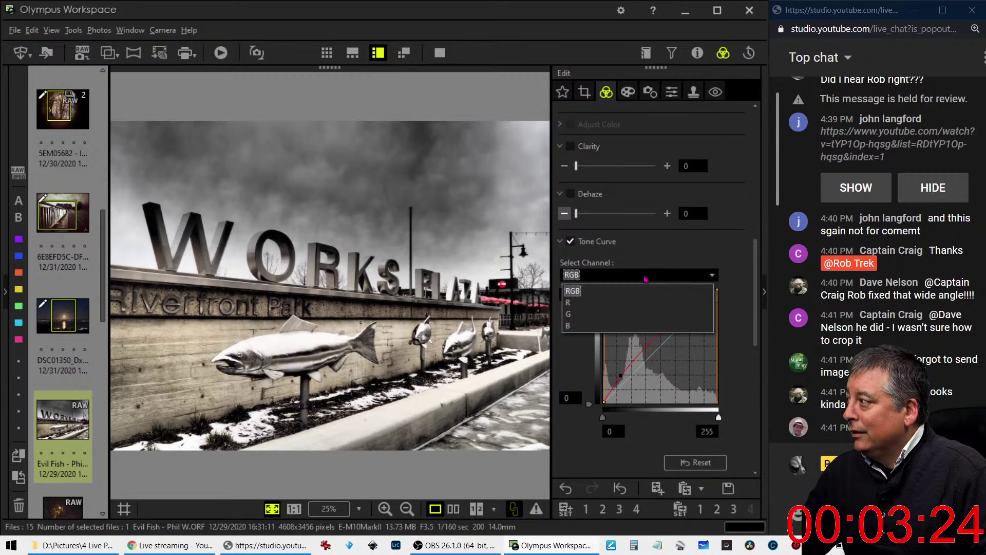
click(638, 303)
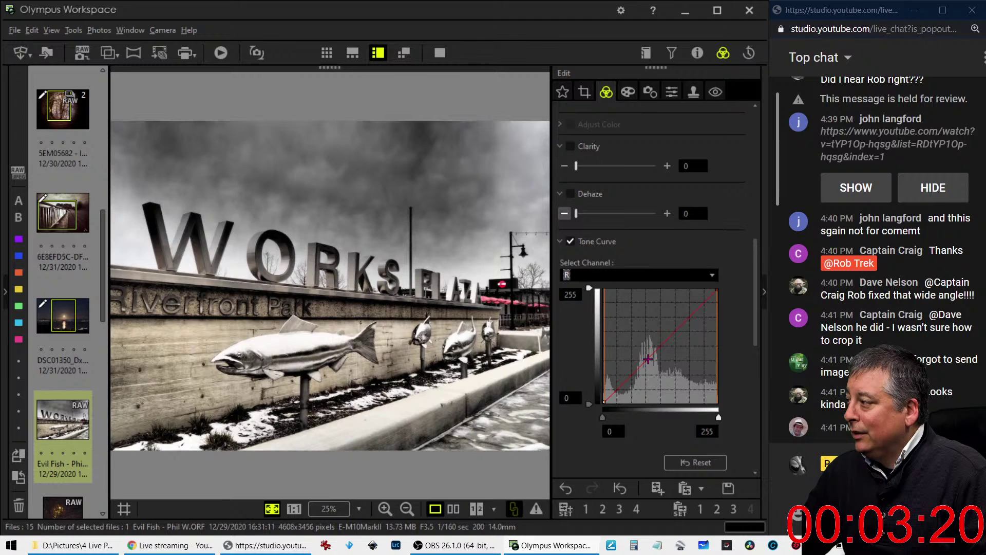
drag(648, 359, 648, 355)
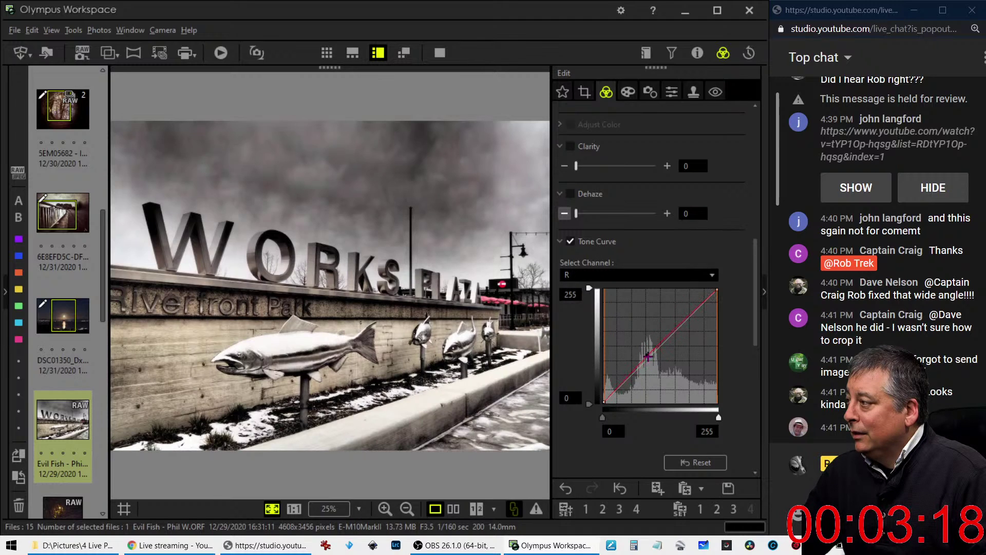
On the blue channel of the tone curve, lift the highlights slightly and place control points in the shadows and lower midtones
click(641, 281)
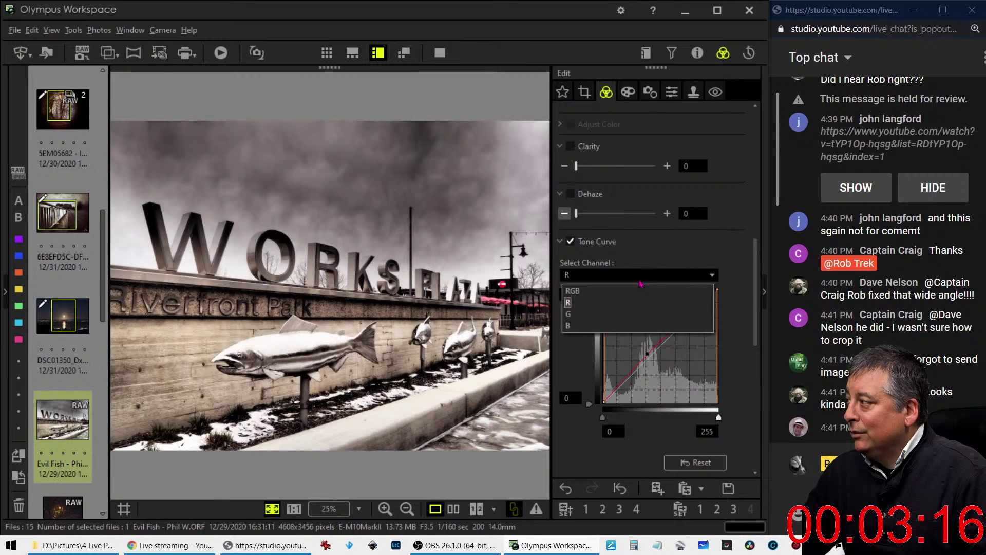
click(628, 326)
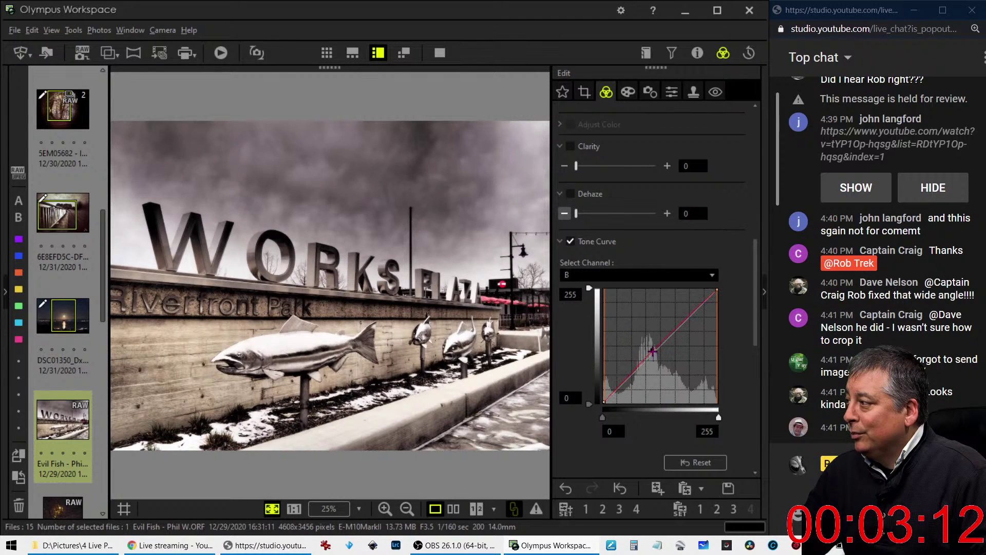
drag(691, 317, 700, 302)
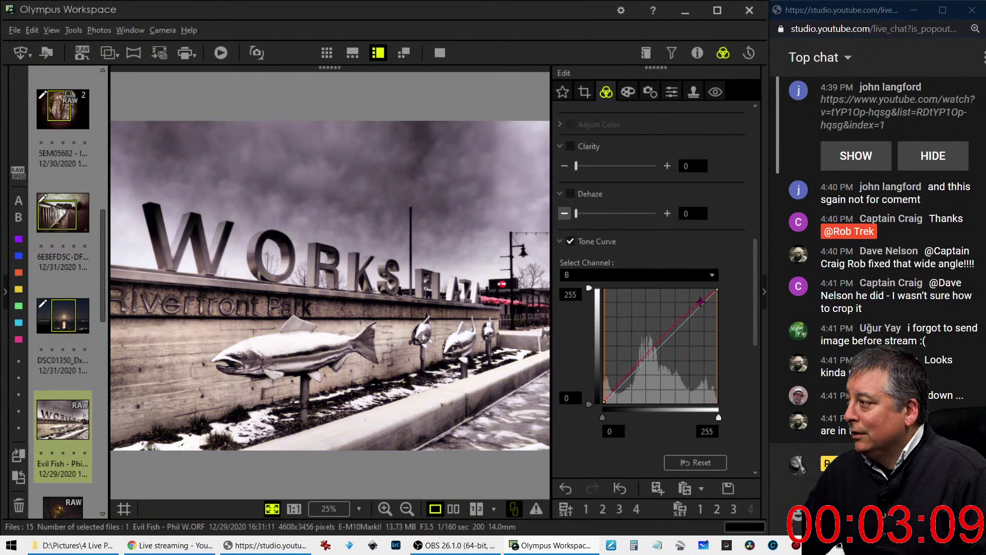
click(640, 365)
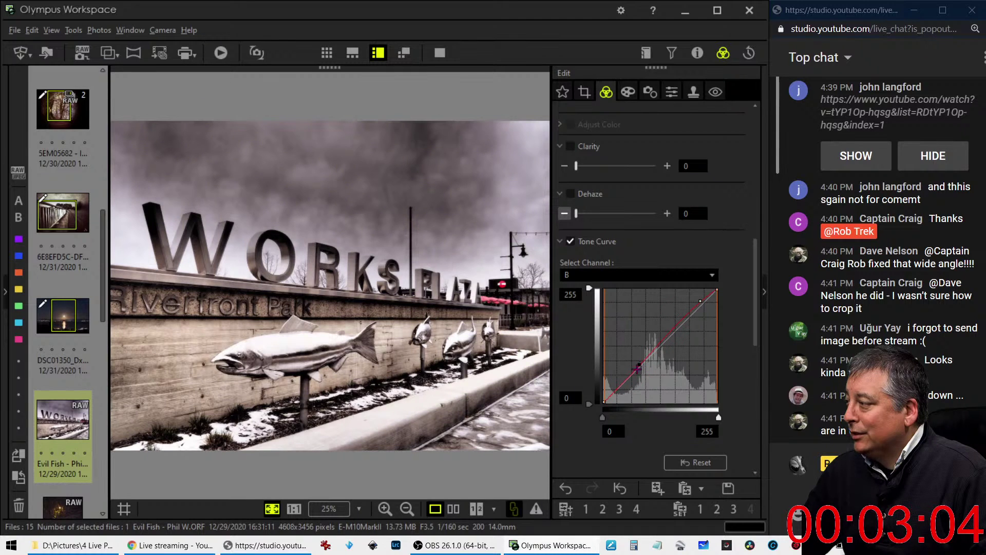
click(613, 397)
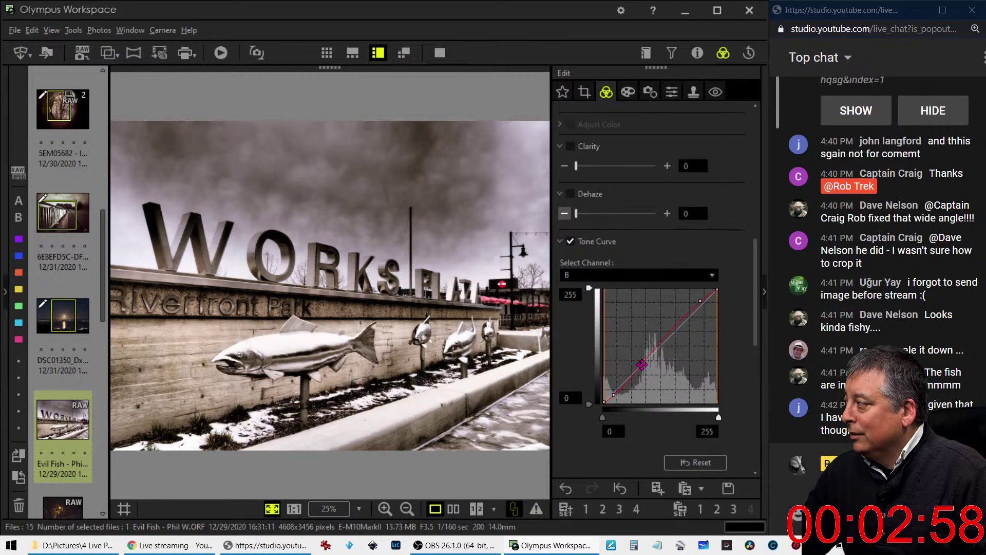
click(642, 364)
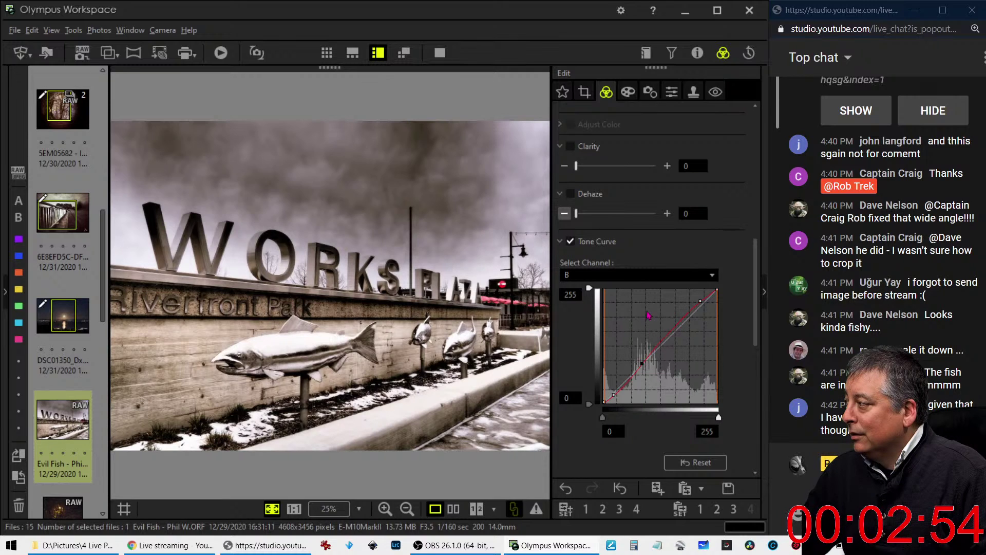
Anchor the highlights on the red channel of the tone curve and raise its midtones slightly
click(644, 275)
click(642, 302)
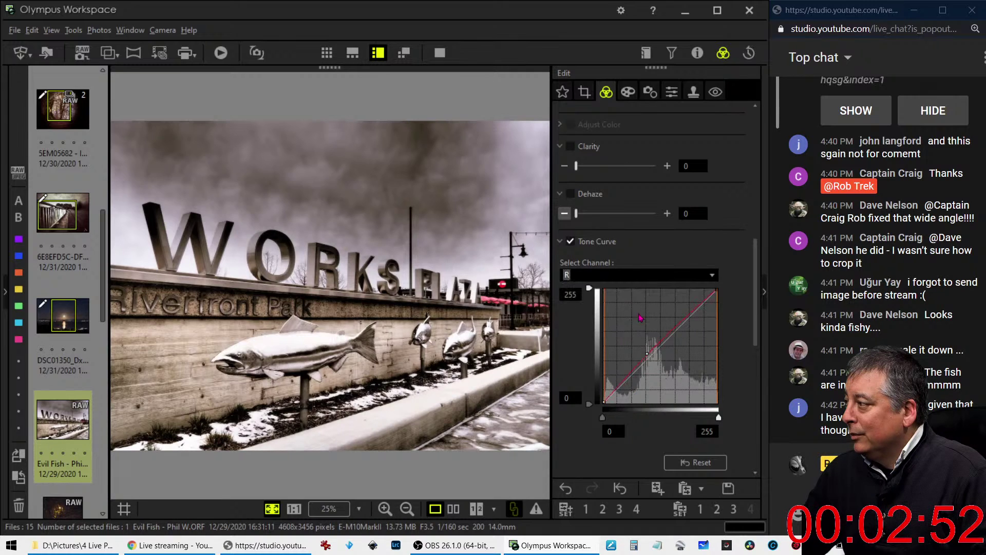
click(648, 353)
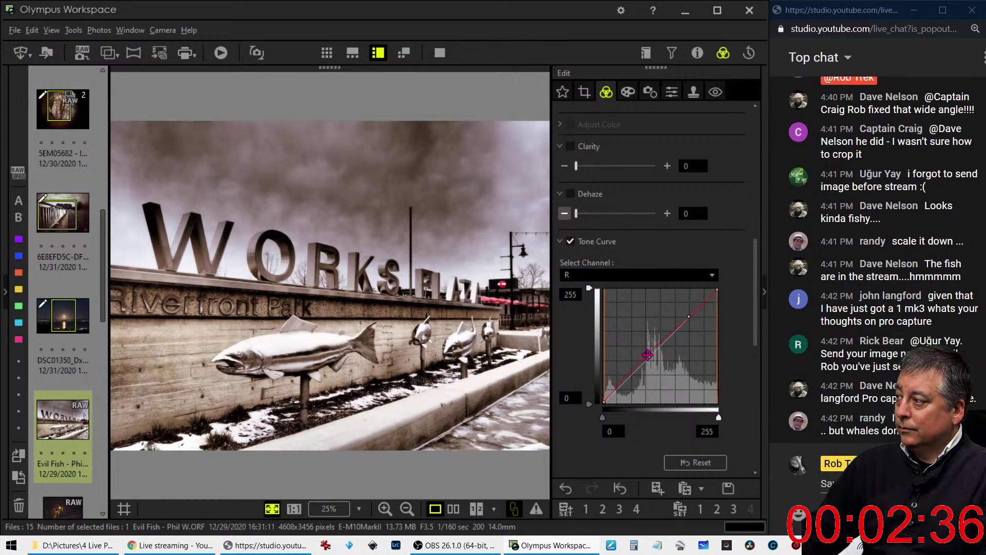
click(646, 354)
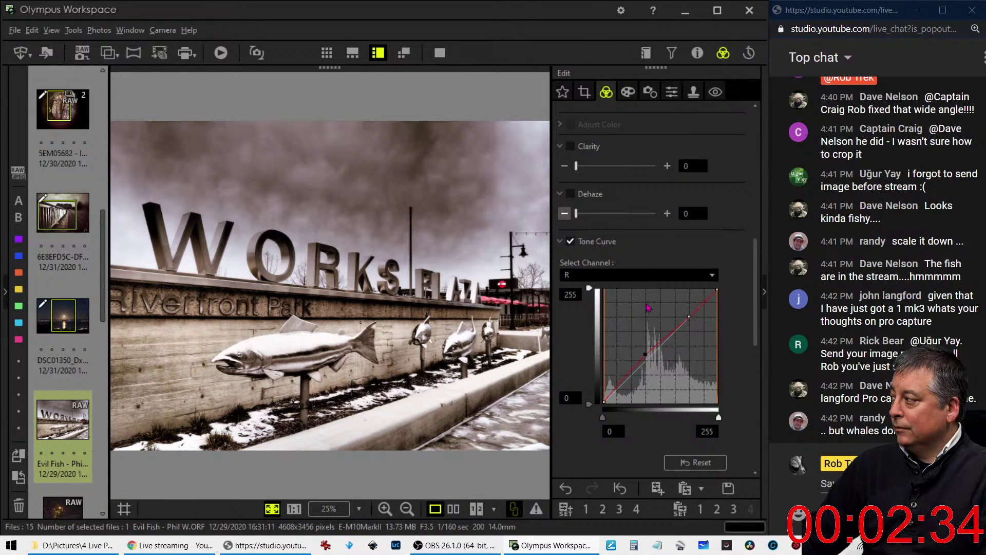
Raise the blue channel's highlights further on the tone curve while holding its midtones close to the diagonal
click(648, 277)
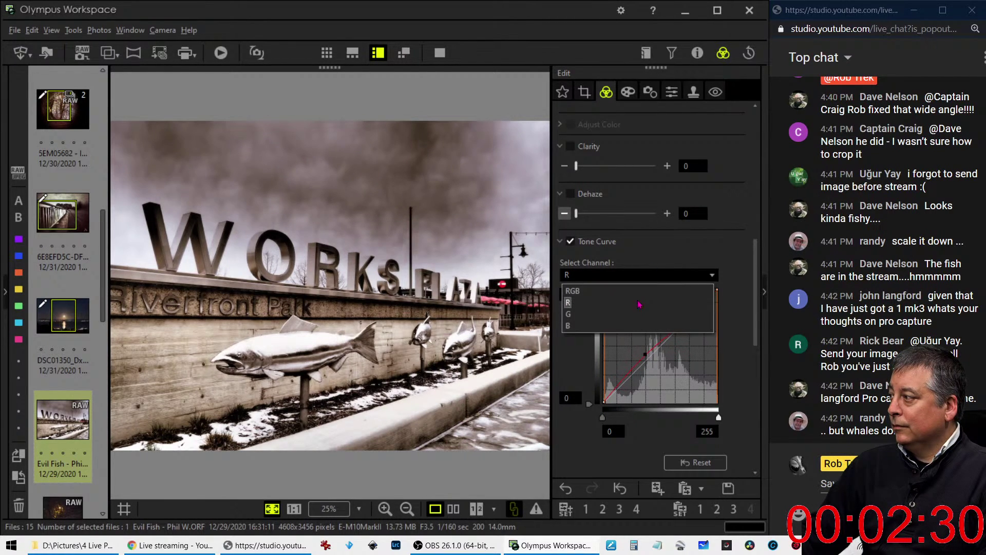
click(636, 327)
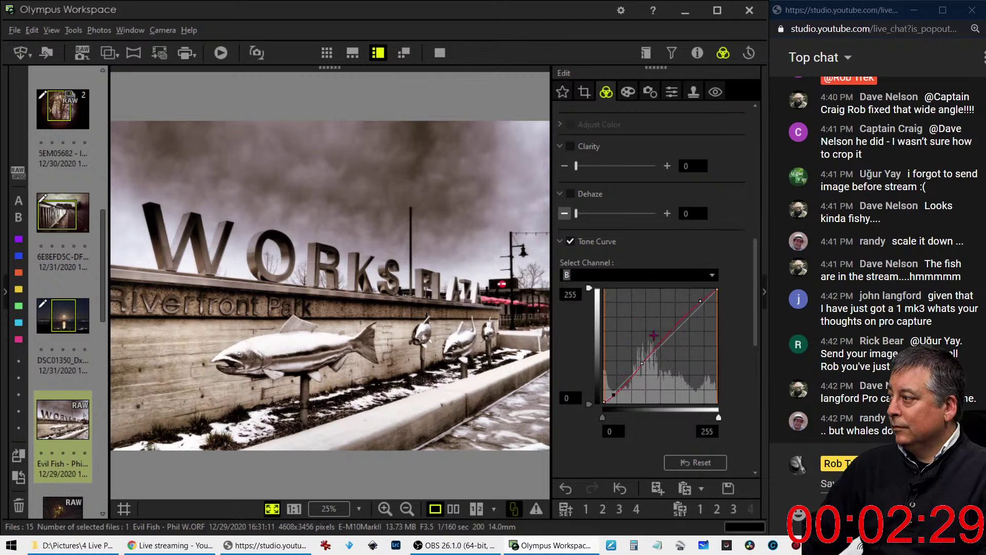
click(643, 361)
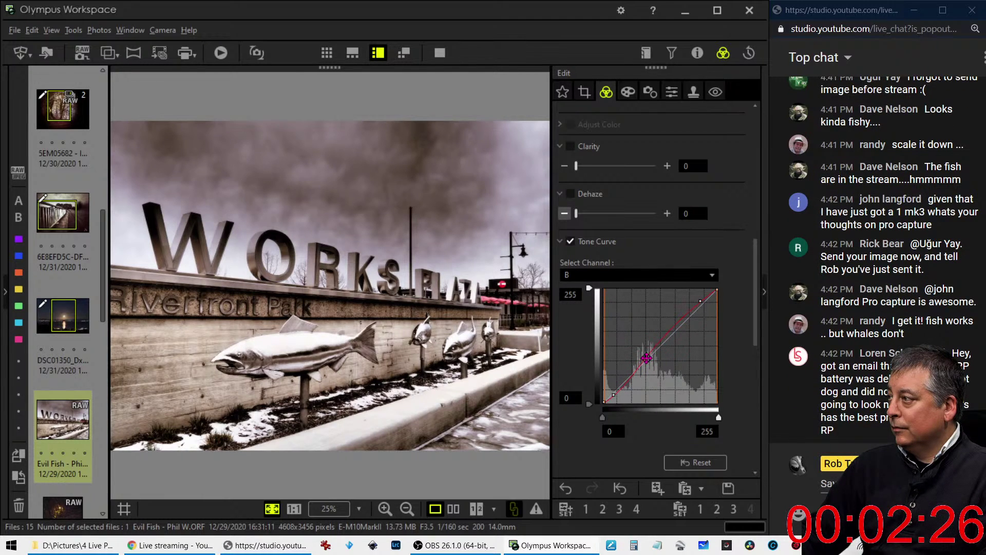
drag(646, 358, 702, 292)
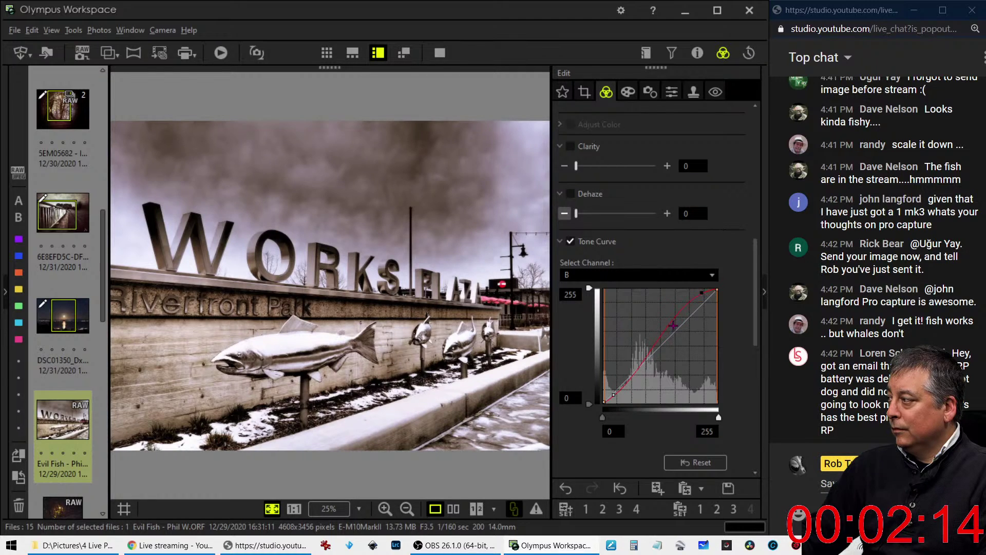
drag(670, 330, 655, 348)
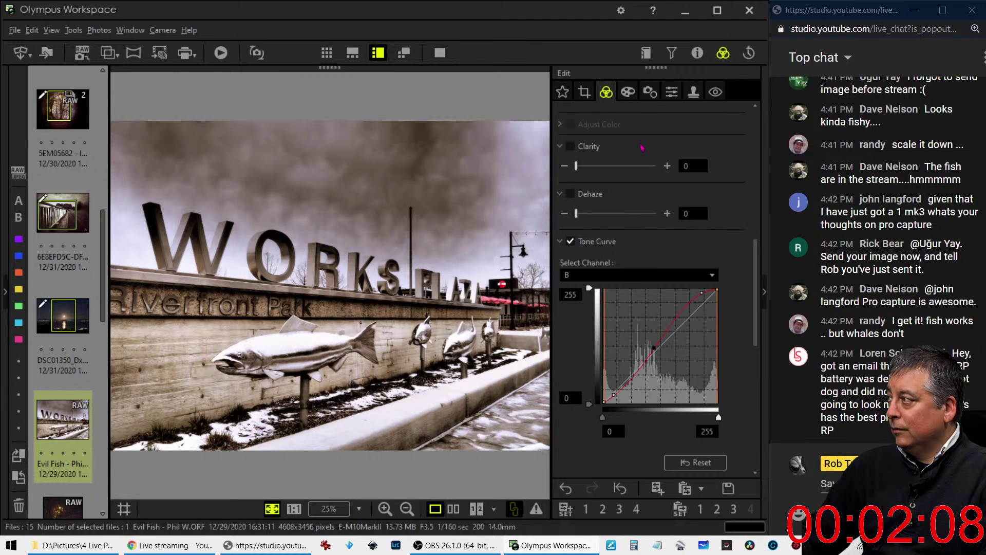
Darken the corners of the fish sculpture photo by setting Adjust Vignetting to -4, and return to the tone curve
click(628, 92)
drag(617, 357, 610, 357)
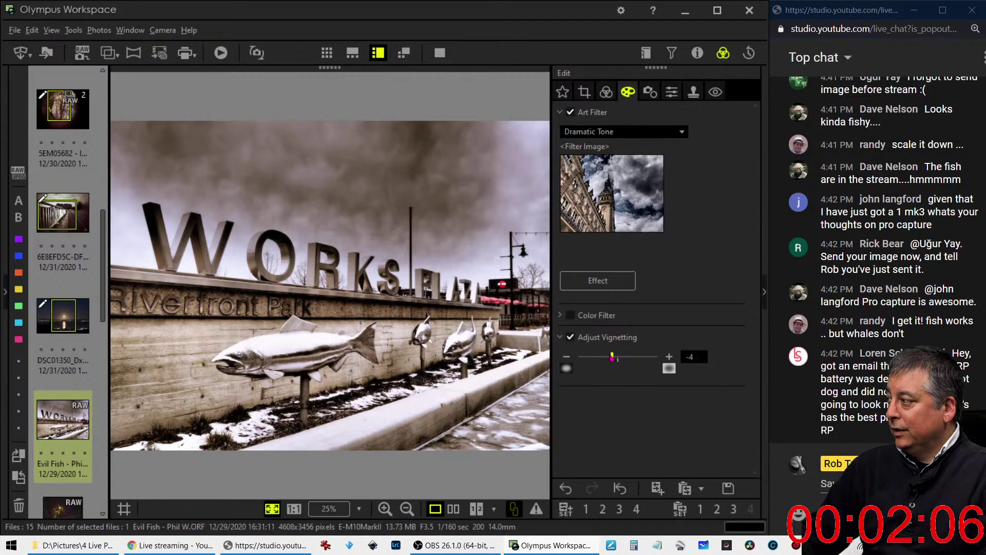
click(606, 91)
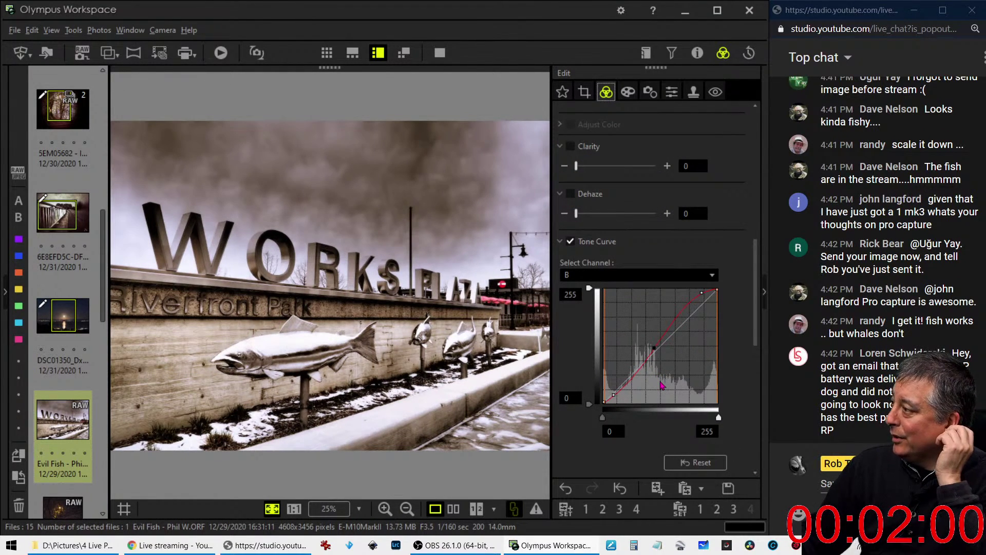
Reshape the blue tone curve into a gentle lift of the upper tones with the shadows held near the diagonal
drag(650, 349, 673, 328)
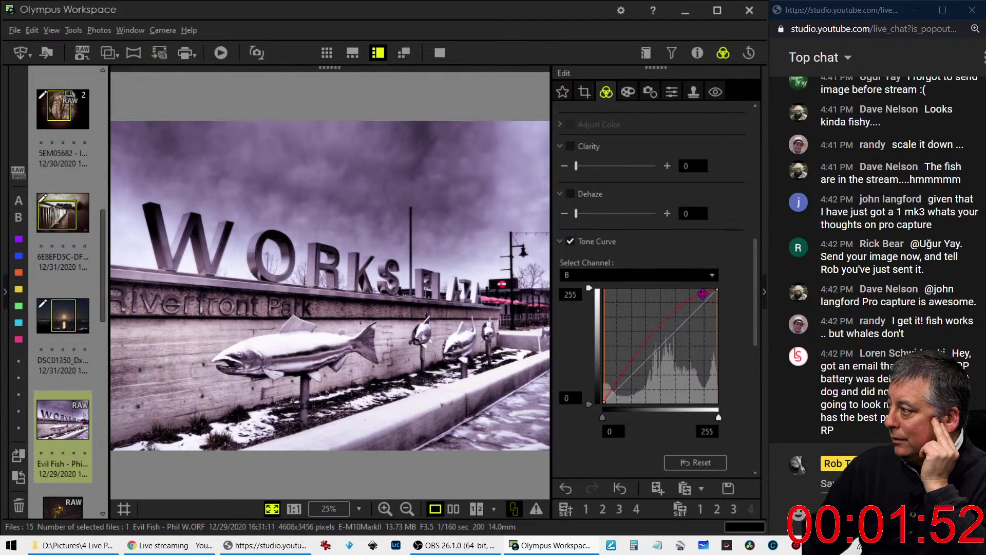
drag(703, 294, 702, 297)
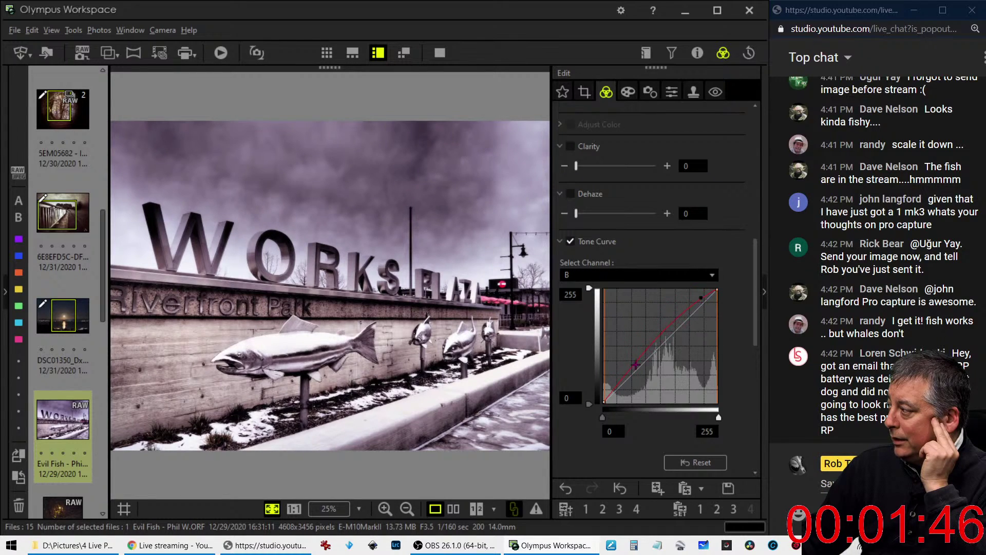
click(624, 379)
drag(624, 378, 624, 381)
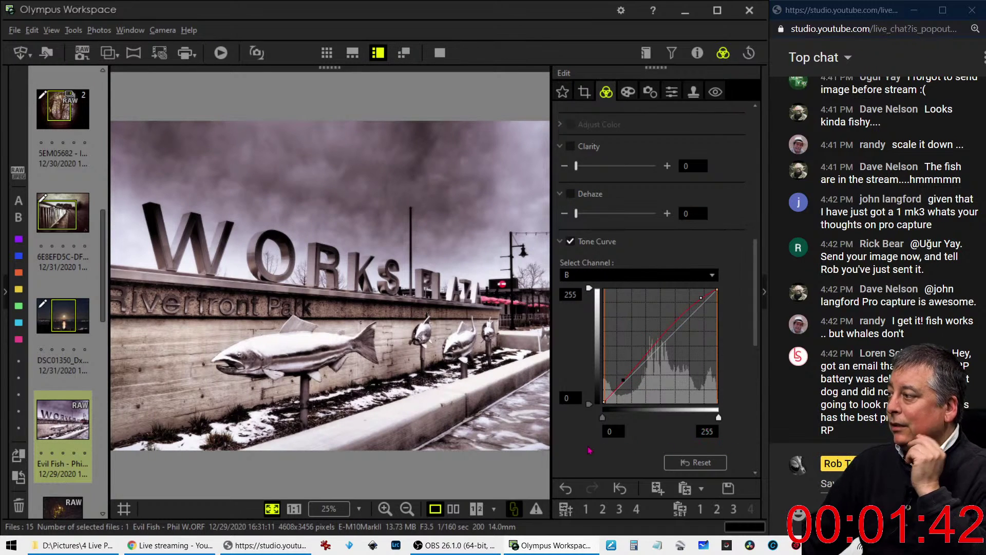
click(659, 339)
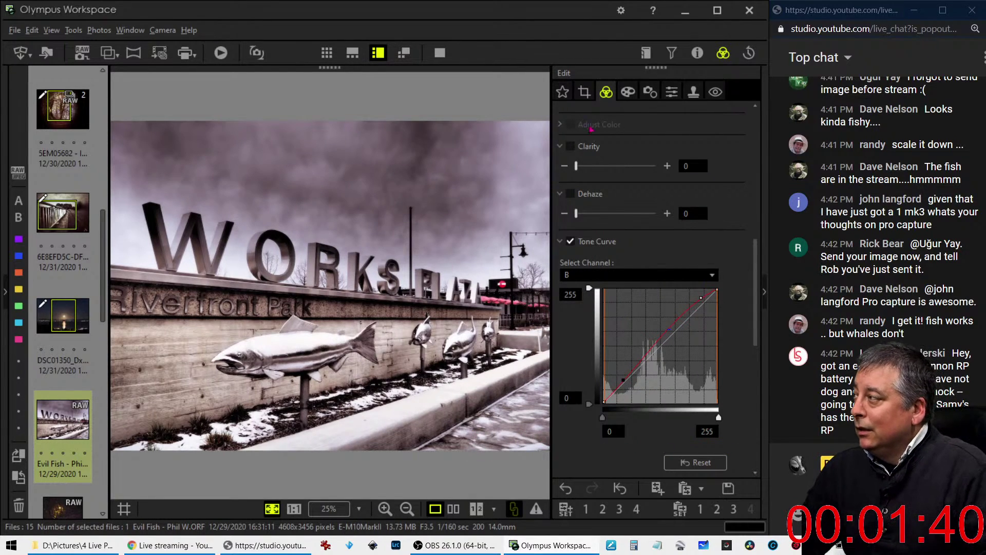
Crop the fish sculpture photo to 16:9 at full width, placing the frame low to trim mostly sky, and check the cropped result
click(584, 92)
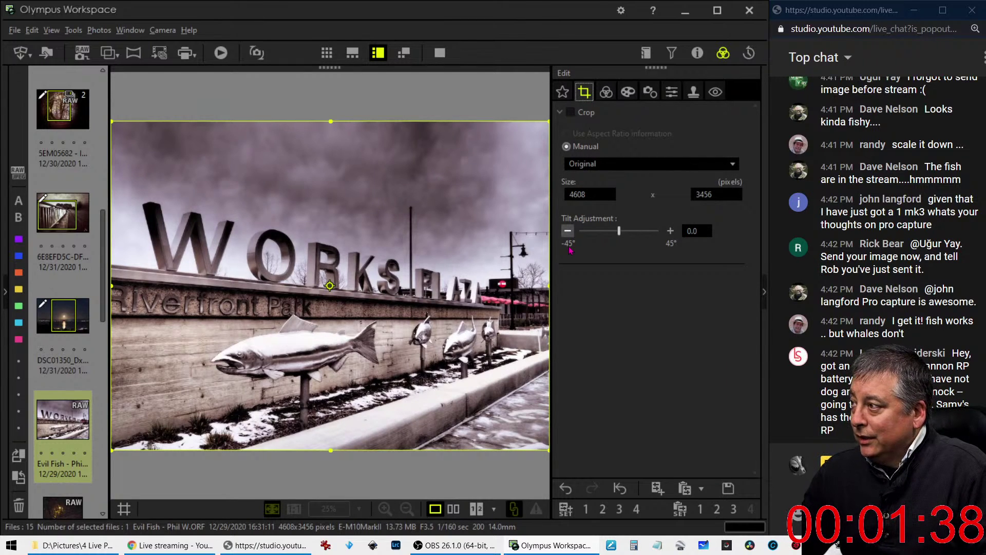
click(618, 170)
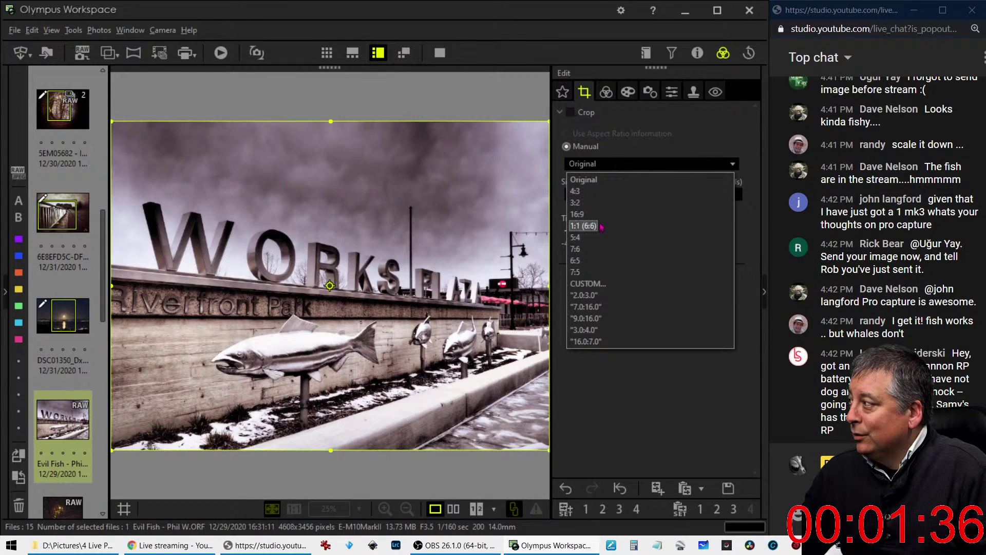
click(601, 216)
drag(479, 255, 470, 289)
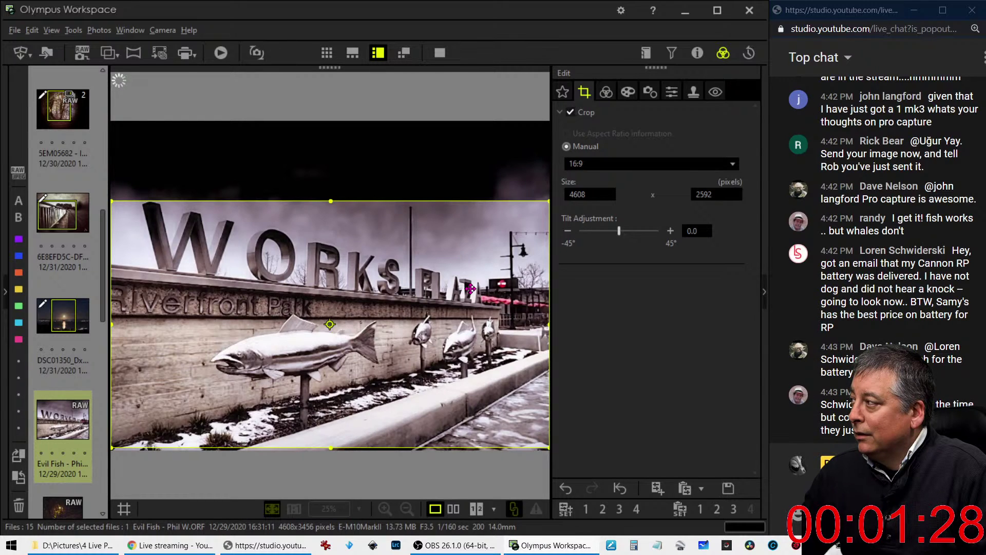
drag(470, 289, 473, 280)
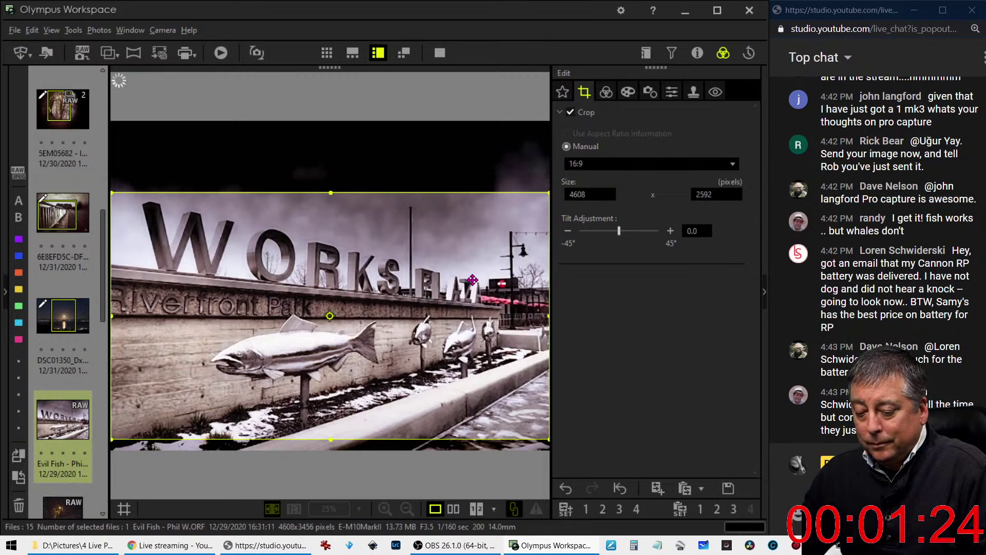
click(605, 91)
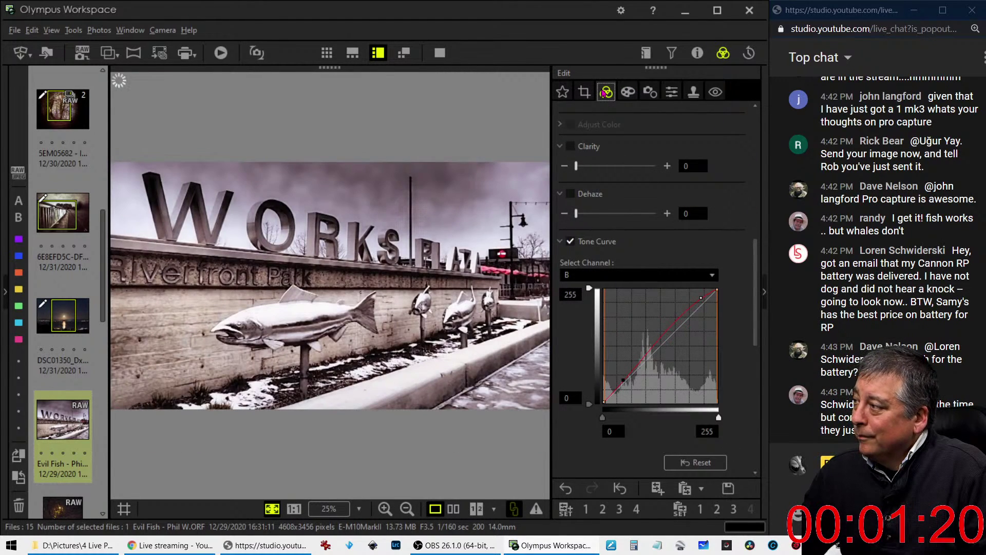
click(584, 92)
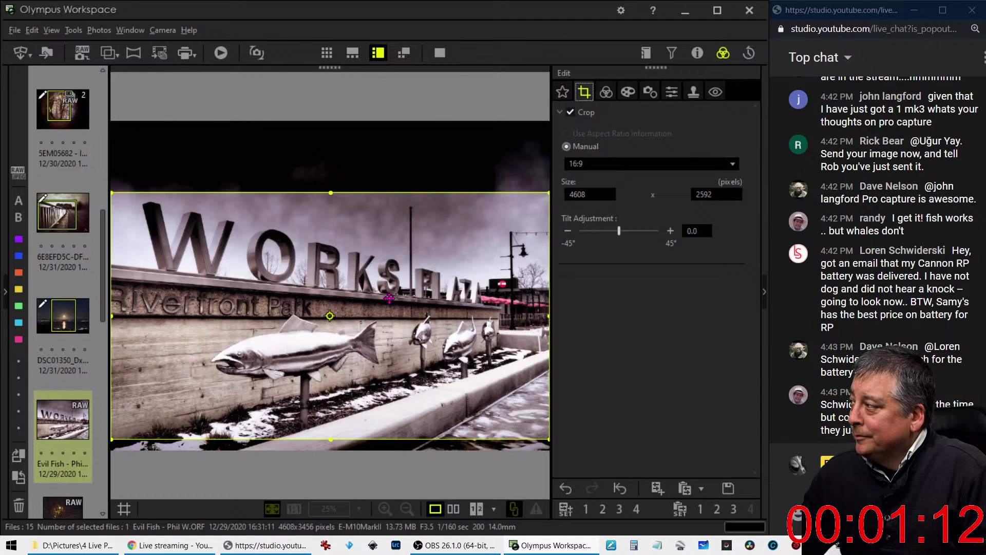
click(606, 91)
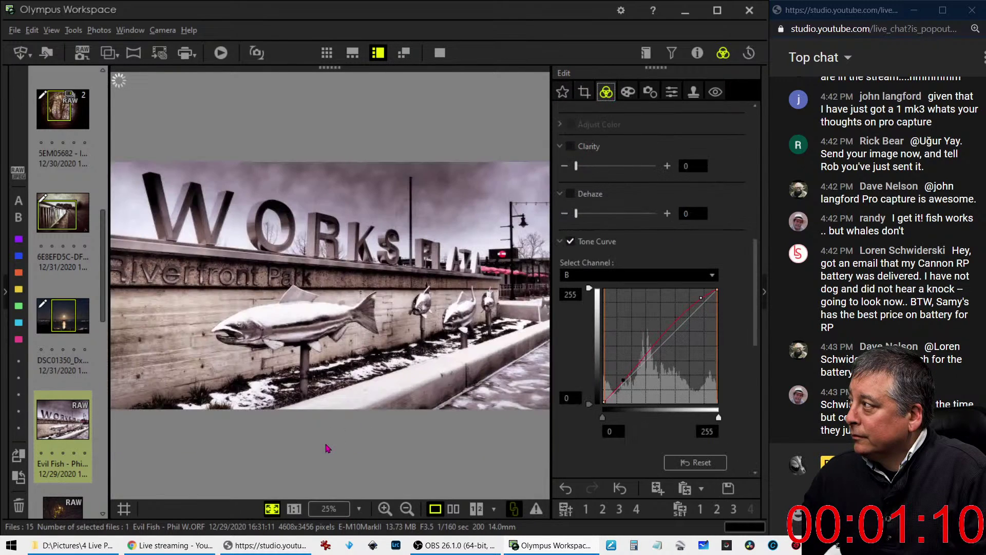
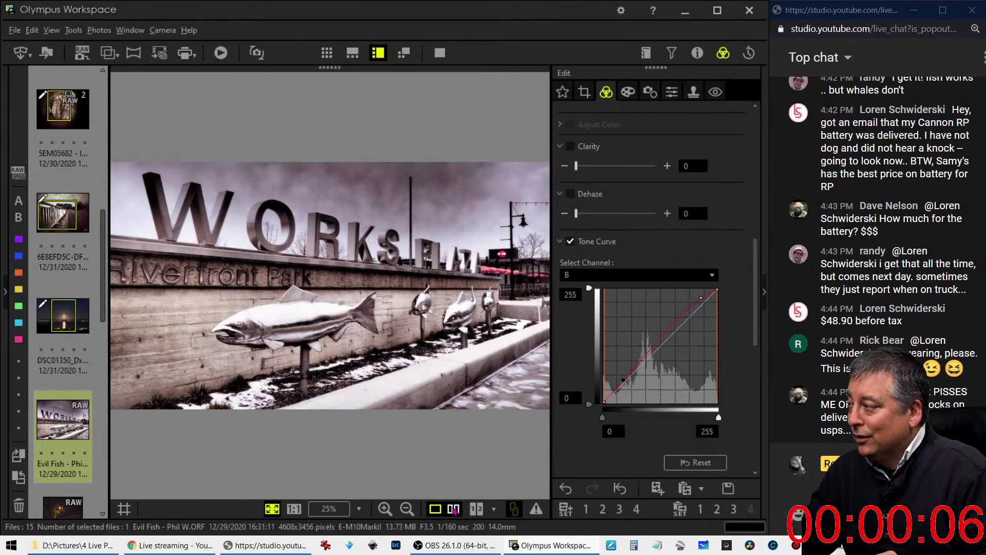
Compare the original and edited fish sculpture photo side by side in full screen
click(453, 509)
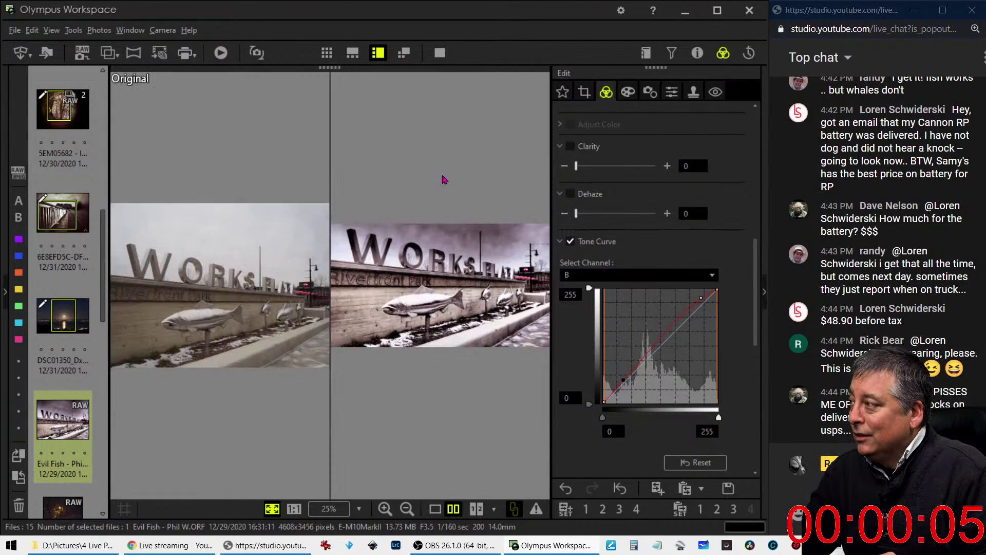
click(439, 54)
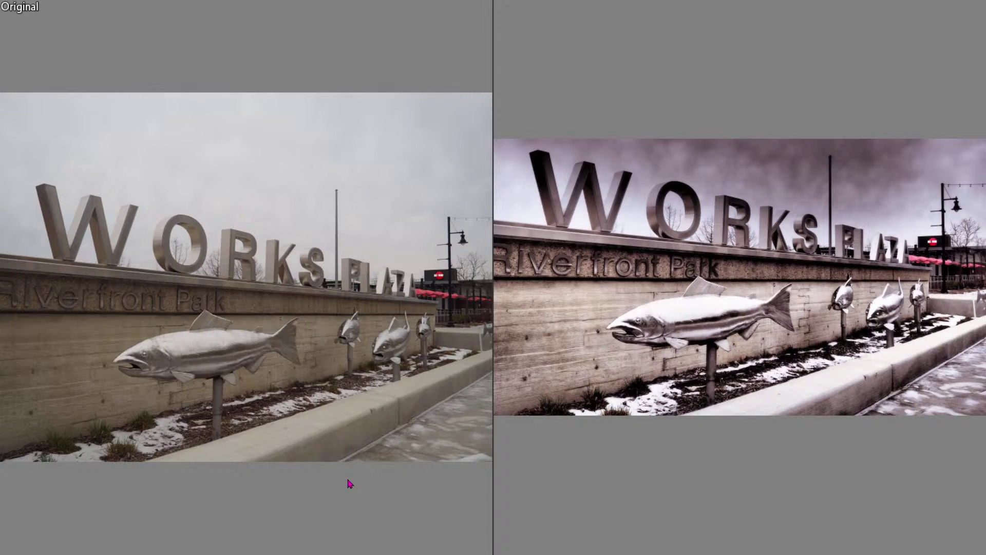
key(Escape)
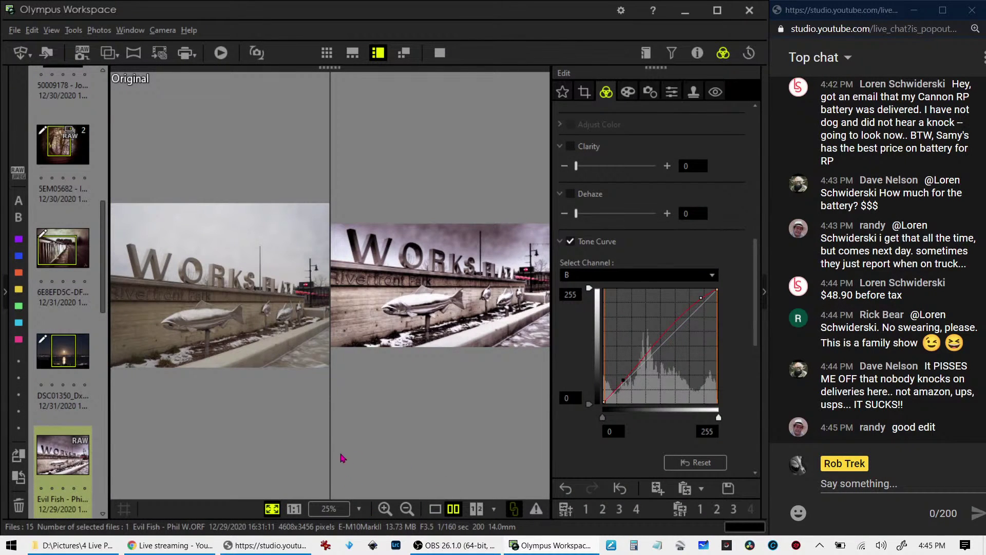
Open the OC310601 night photo of snowy branches in single-image view and inspect it in full screen
scroll(57, 423, down, 3)
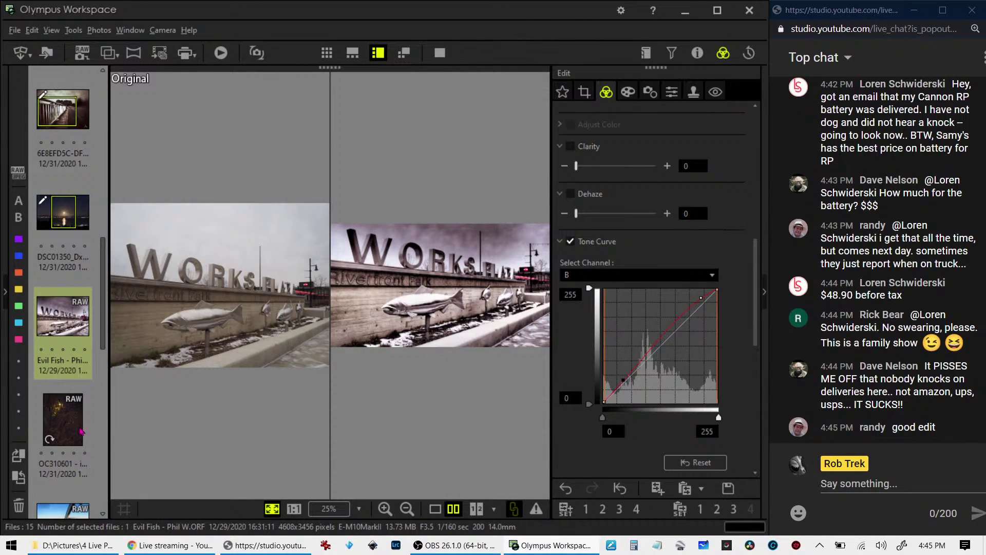
click(50, 438)
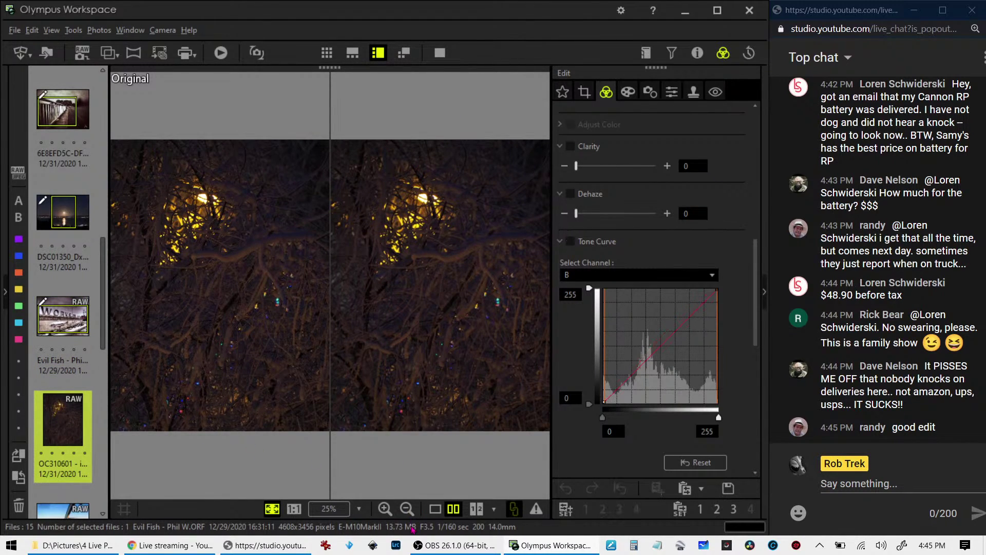
click(434, 508)
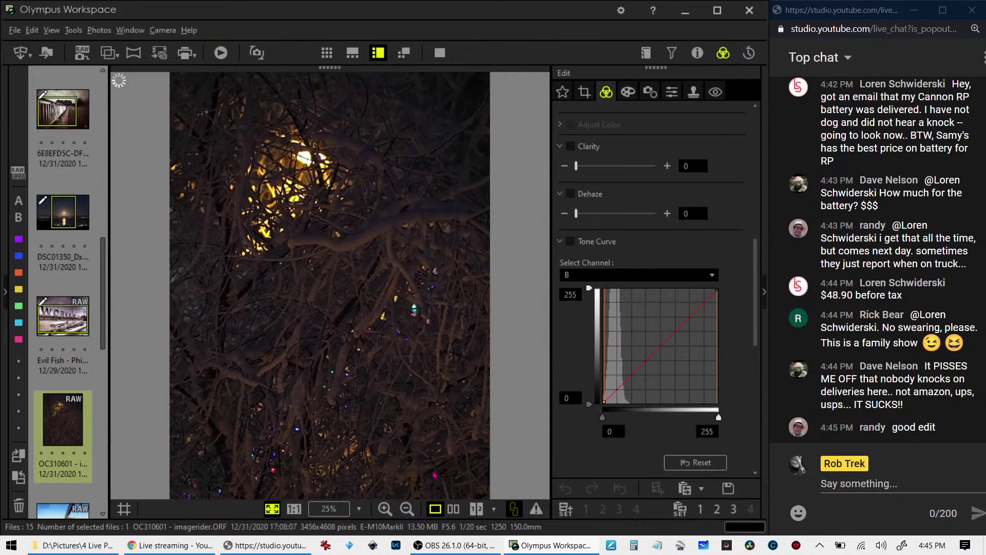
click(439, 52)
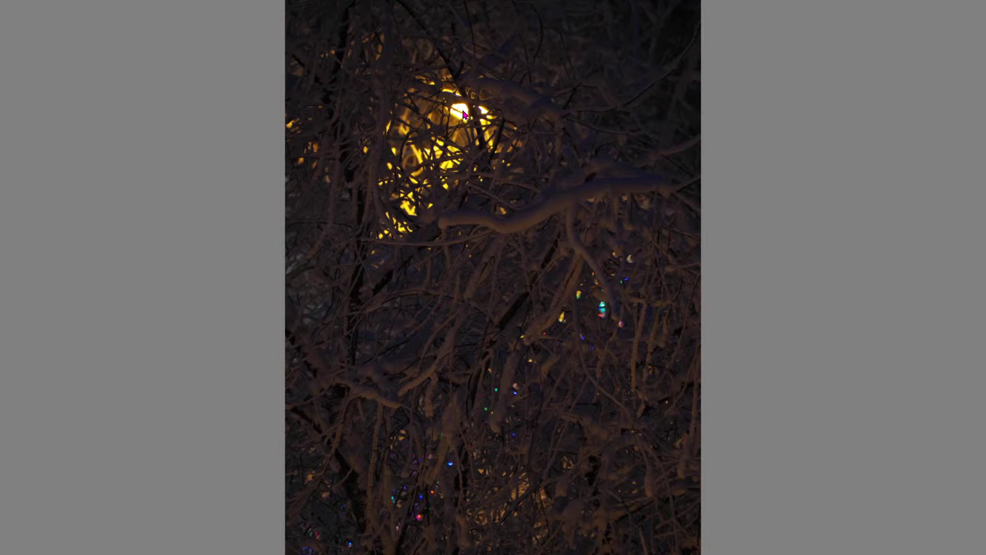
Leave full screen and review the shooting properties of the snowy branches photo
key(Escape)
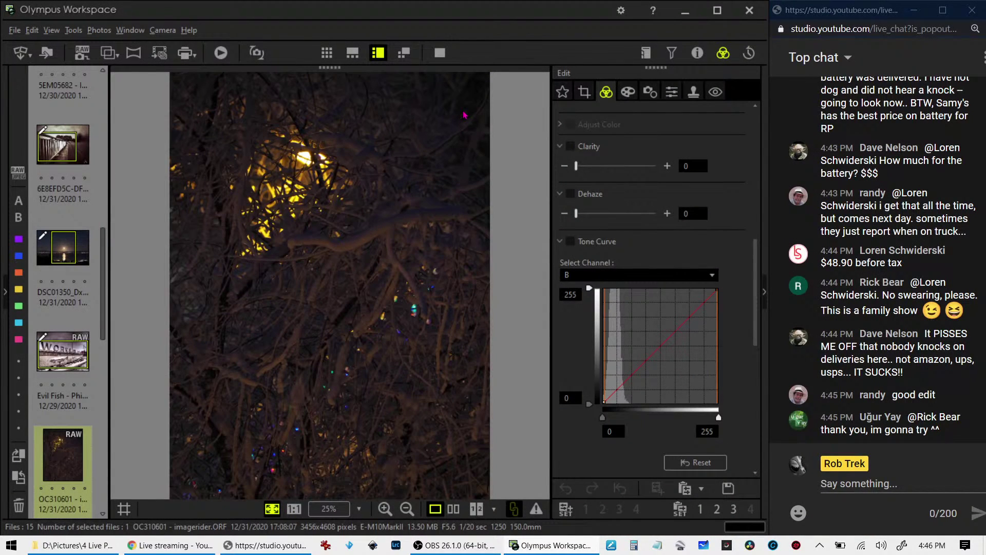
click(697, 53)
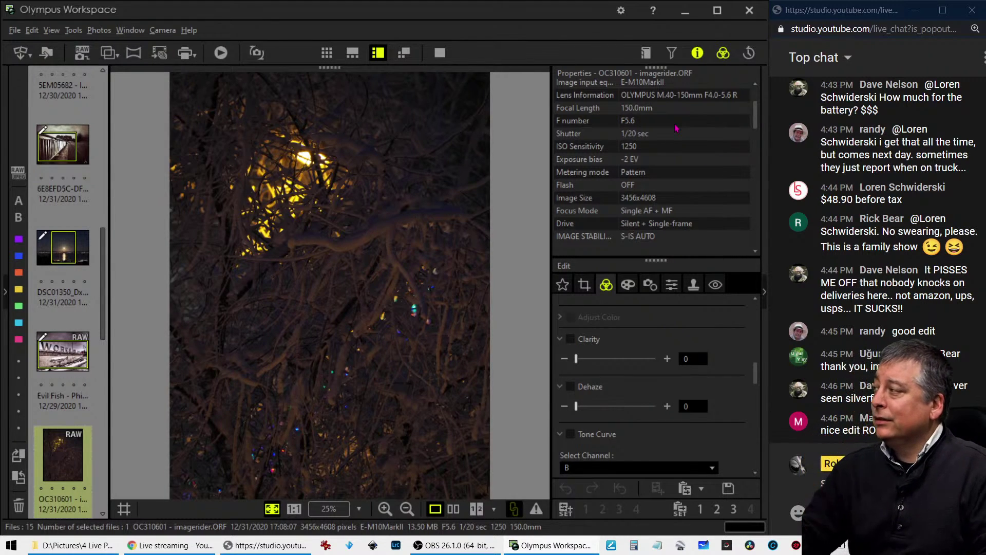
click(697, 57)
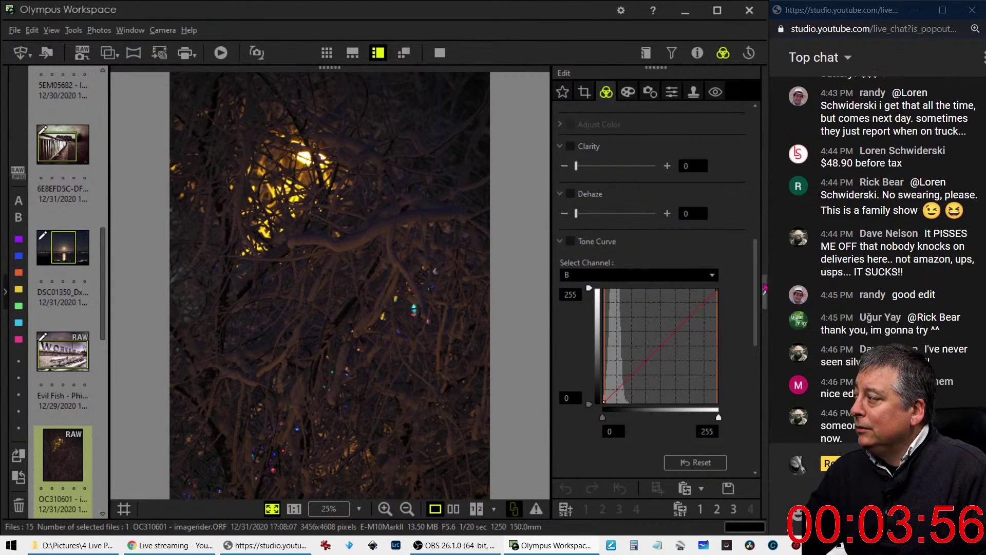
Set a custom white balance of 2895 K and -3 by sampling neutral spots on the snow-covered branches
drag(756, 331, 755, 271)
scroll(755, 271, up, 5)
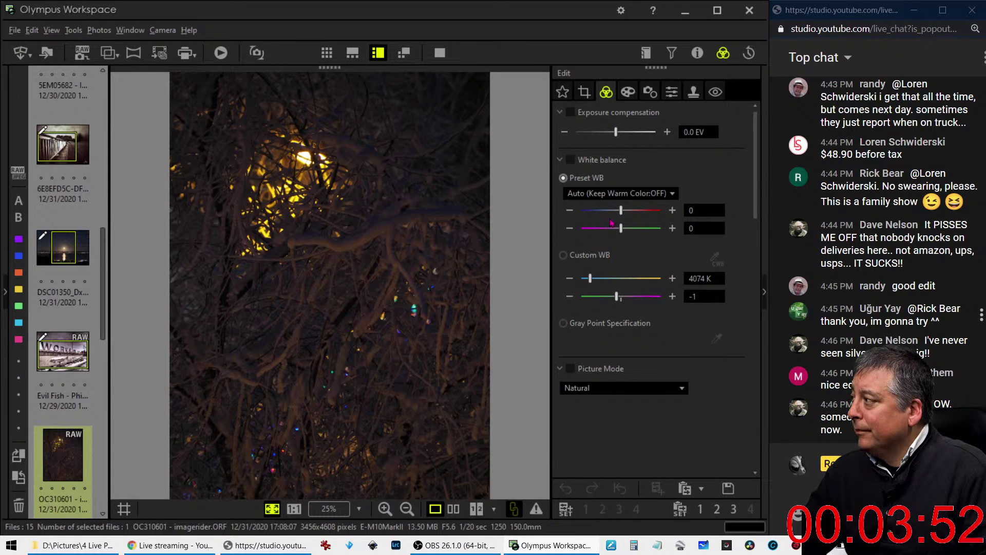
click(718, 261)
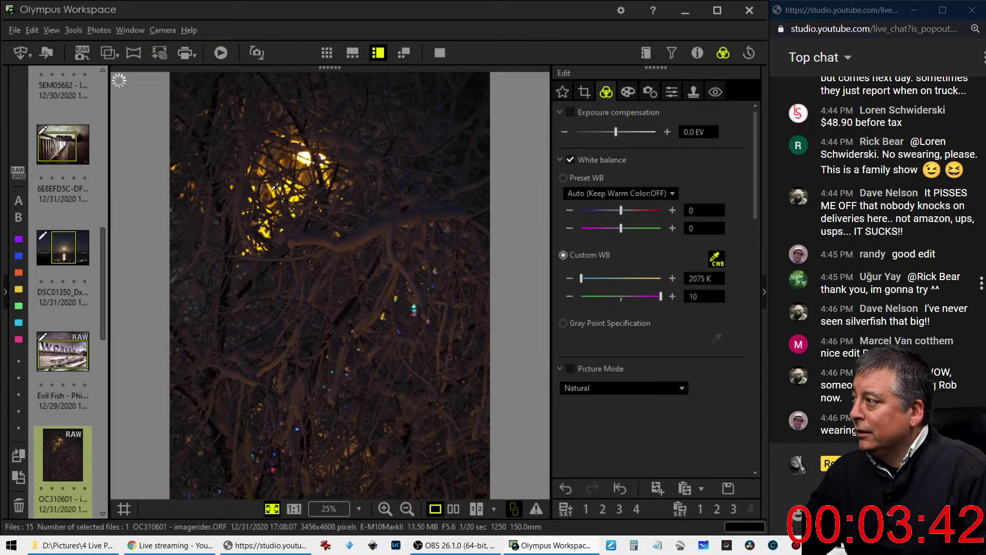
click(275, 186)
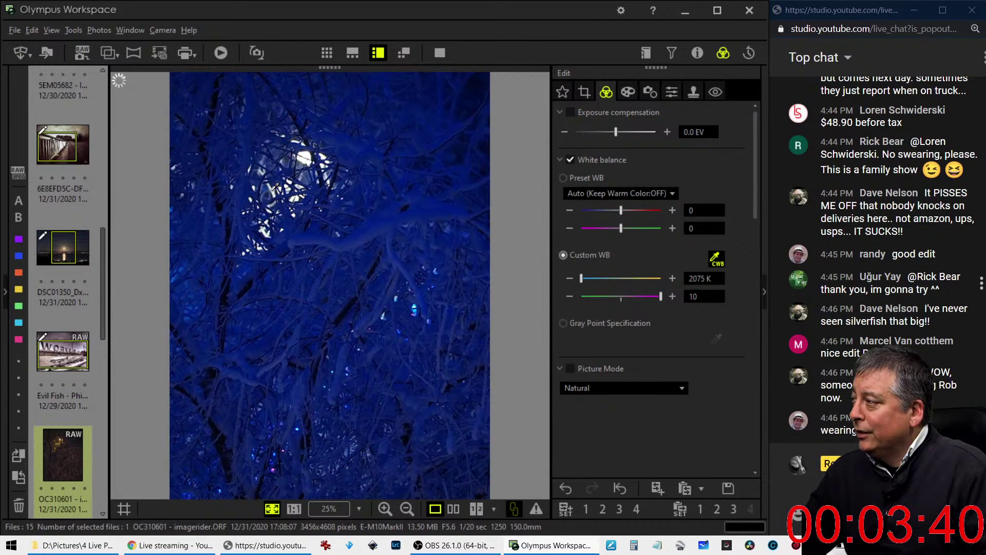
click(318, 232)
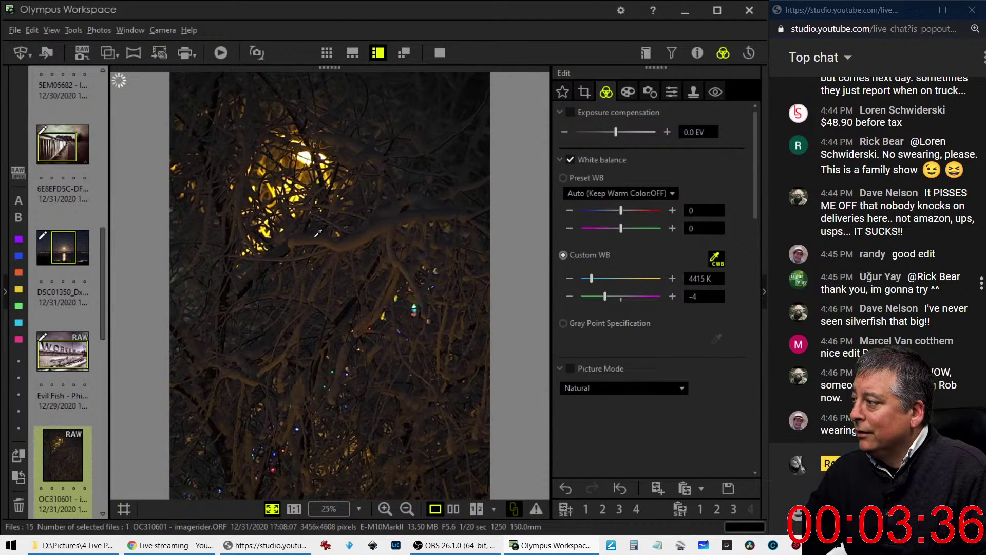
click(353, 243)
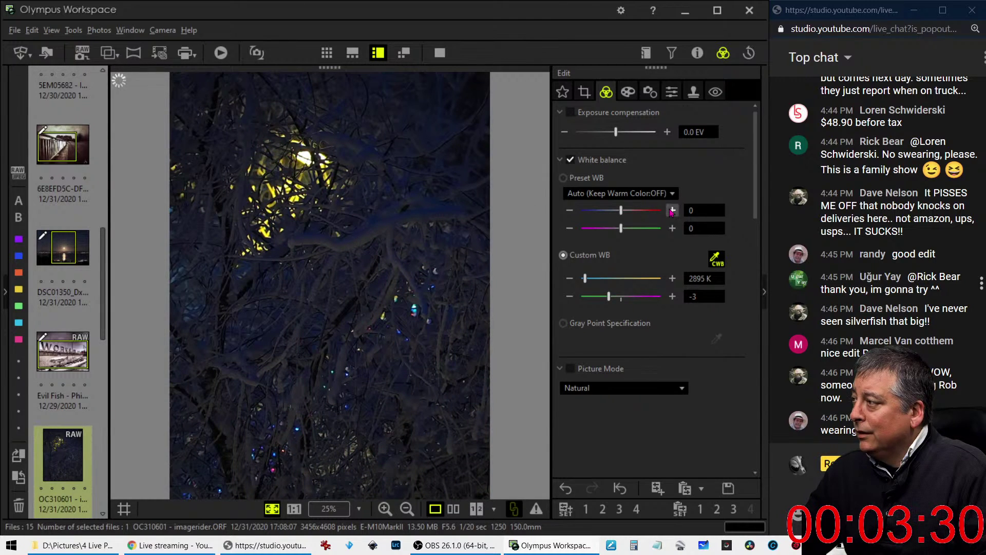
click(716, 258)
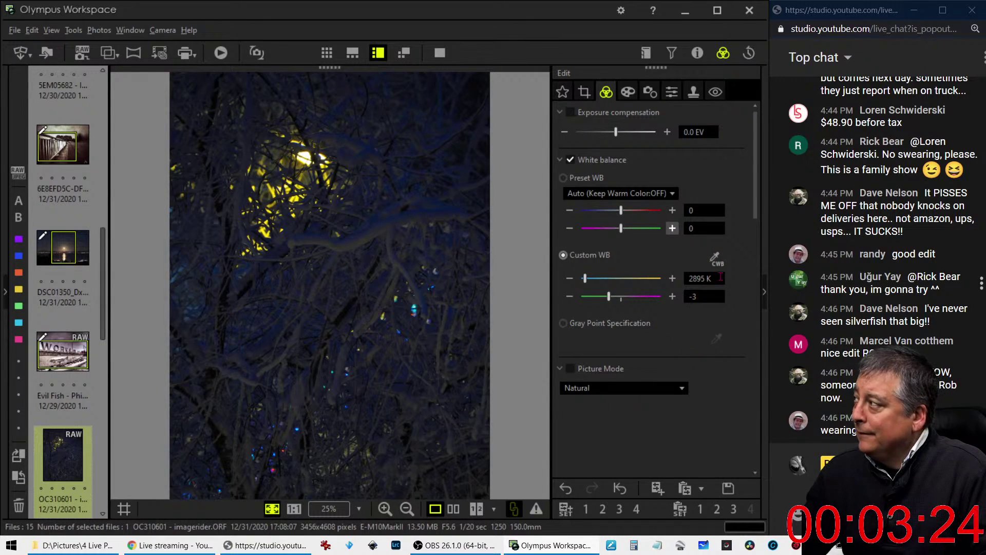
Set the photo's gradation to AUTO
scroll(725, 407, down, 5)
scroll(726, 407, down, 3)
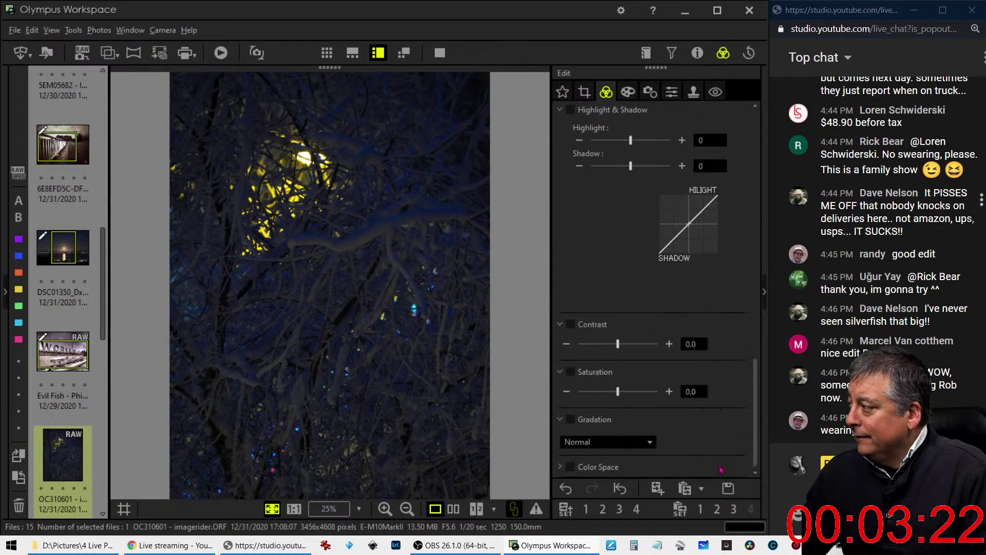
click(608, 441)
click(592, 493)
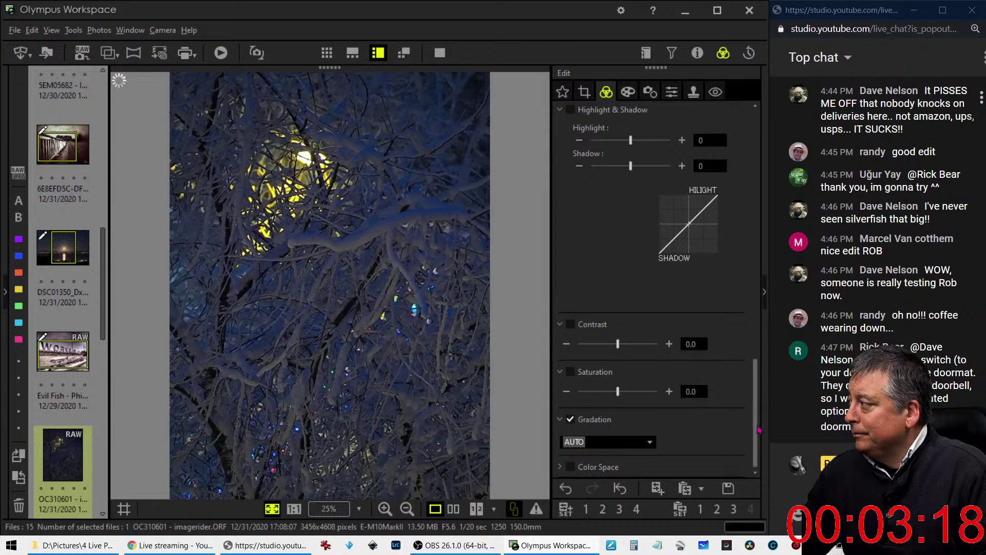
Raise the exposure compensation to 0.8 EV
drag(757, 430, 740, 152)
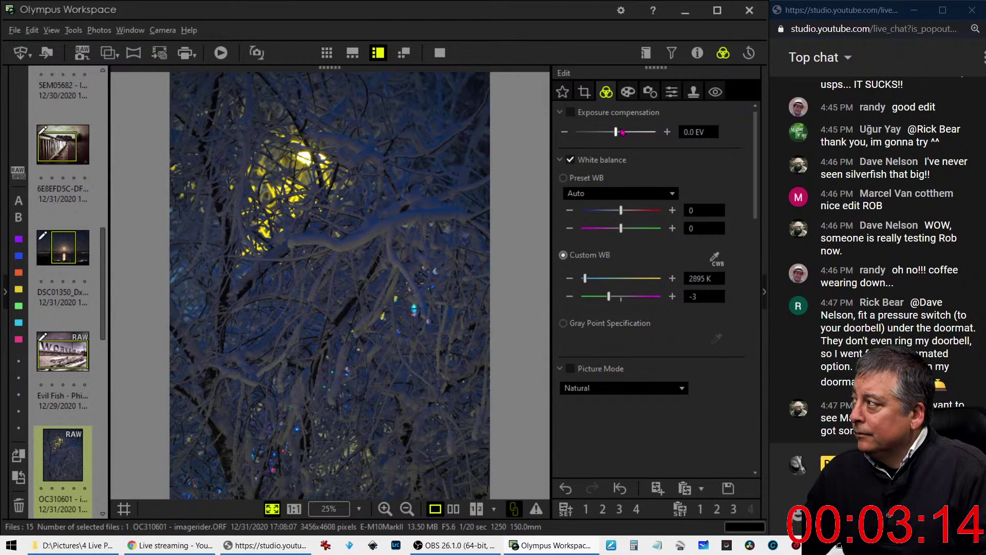
drag(619, 133, 625, 134)
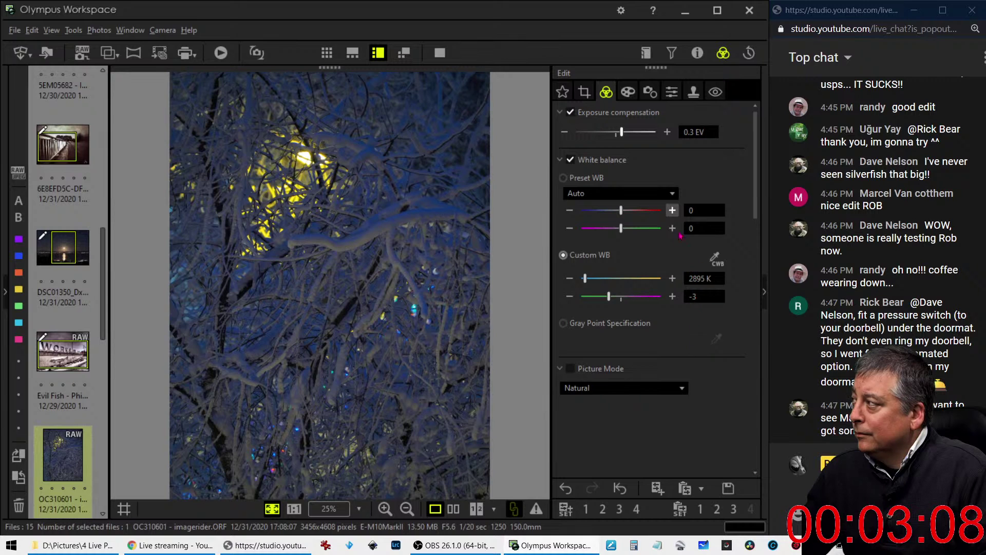
drag(622, 133, 632, 136)
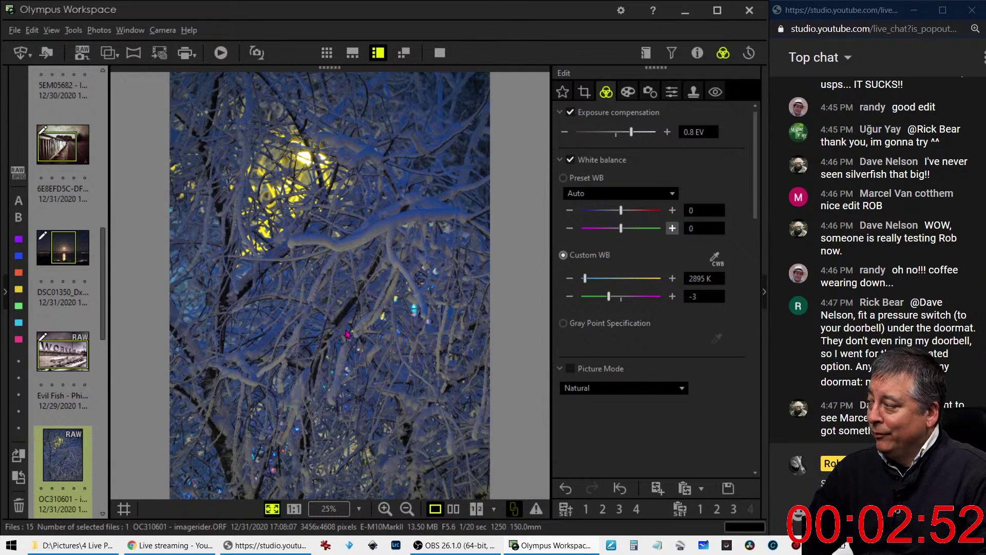
Keep the preset white balance choice on Auto and set the picture mode to Monotone
click(621, 193)
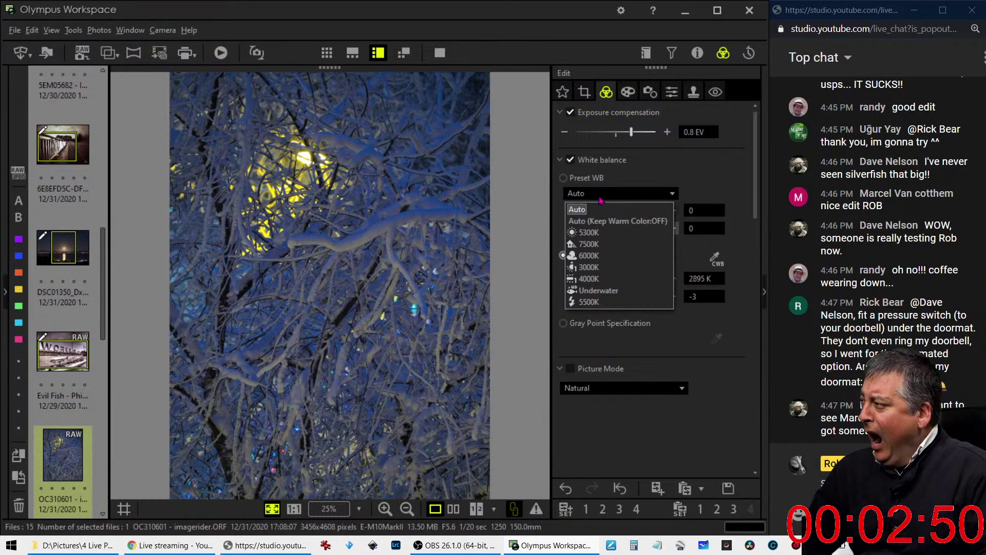
click(590, 205)
click(637, 389)
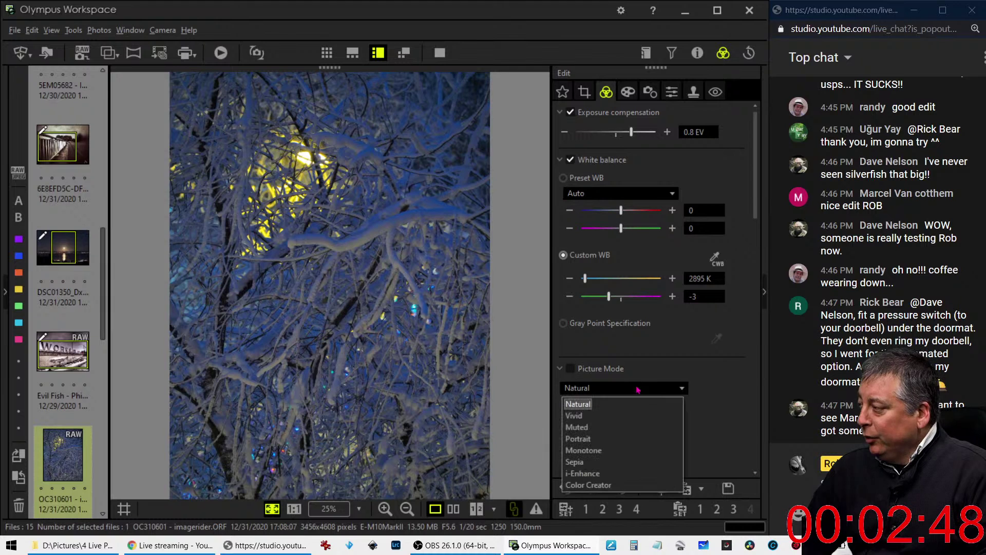
click(626, 450)
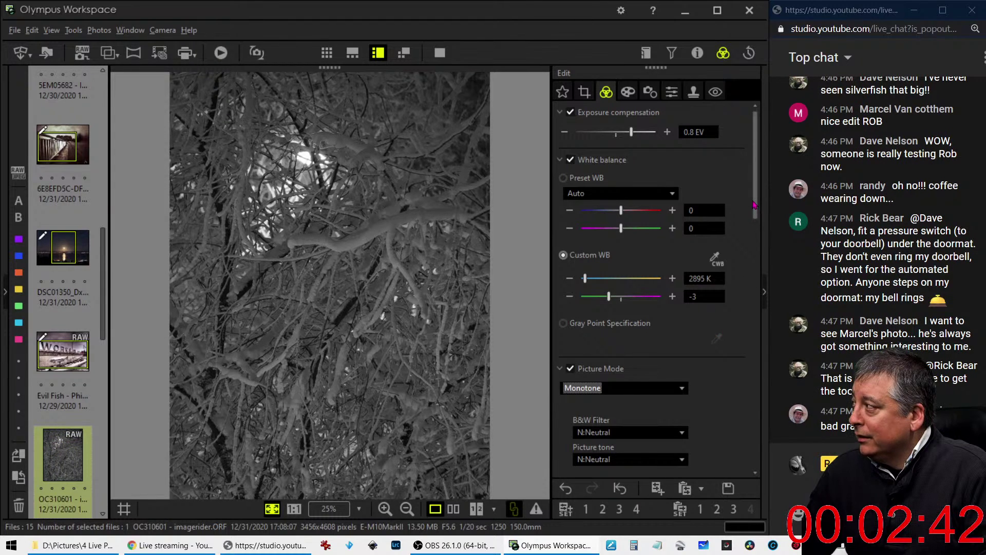
scroll(759, 236, down, 2)
scroll(760, 236, down, 7)
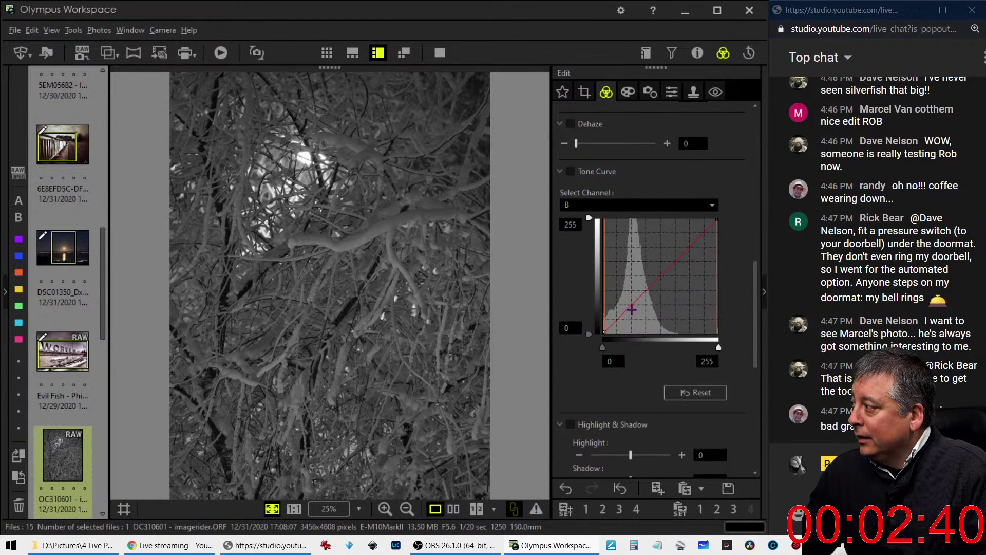
drag(633, 304, 632, 290)
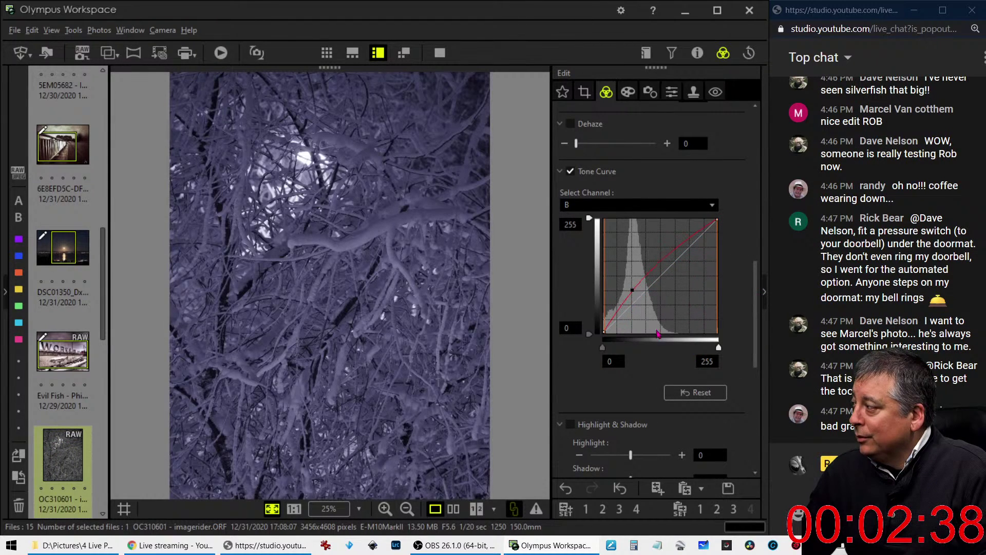
click(707, 391)
Shape the RGB tone curve into an S-curve that lifts the midtones and highlights and darkens the deepest shadows
click(668, 204)
click(616, 220)
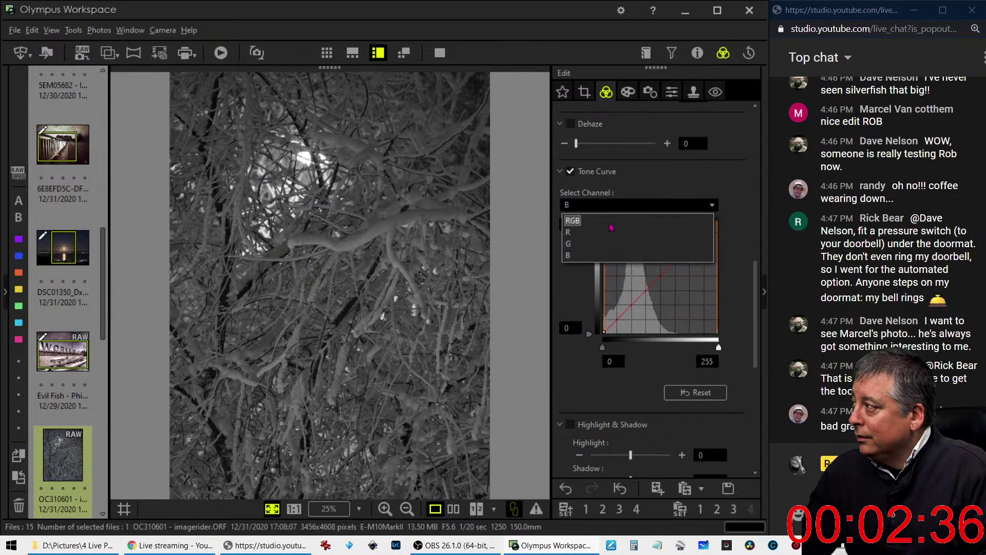
drag(639, 297, 638, 282)
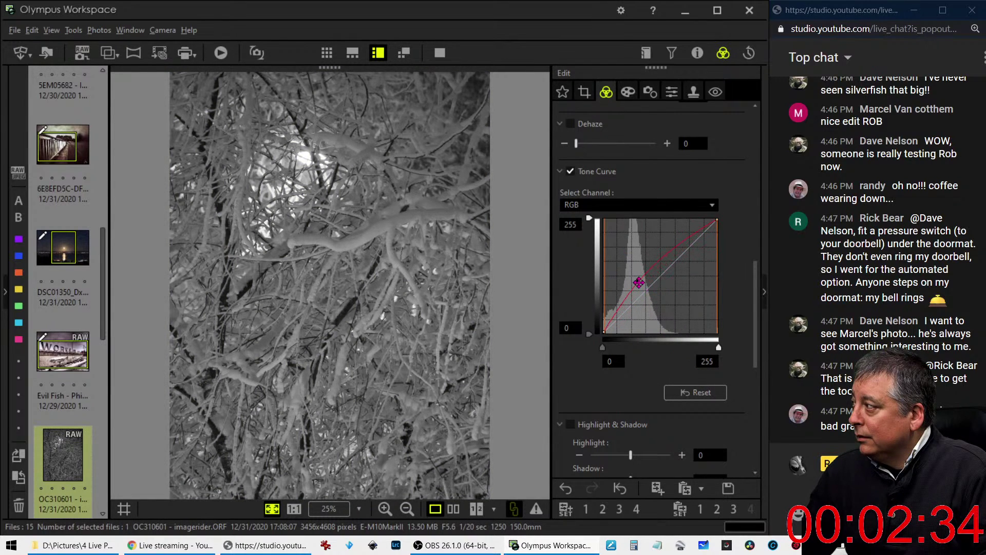
drag(619, 314, 615, 325)
drag(651, 274, 654, 258)
Darken the photo's corners with a vignetting adjustment of -10, and recheck the RGB tone curve
click(628, 92)
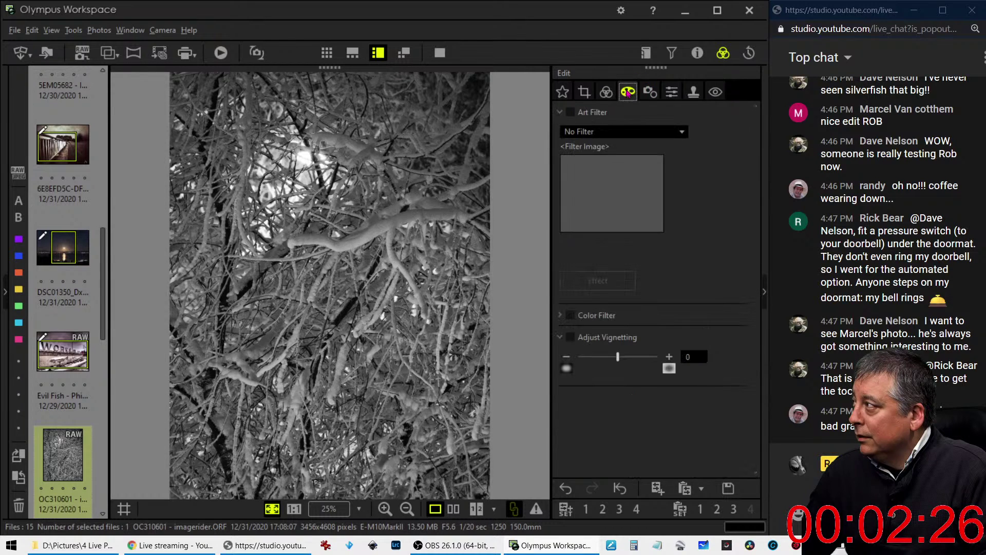
drag(617, 357, 604, 360)
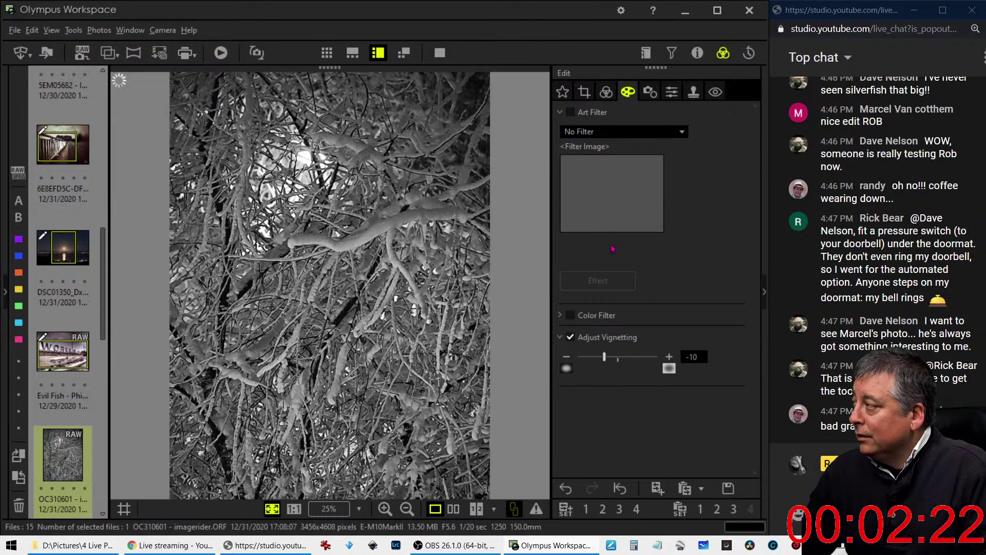
click(607, 94)
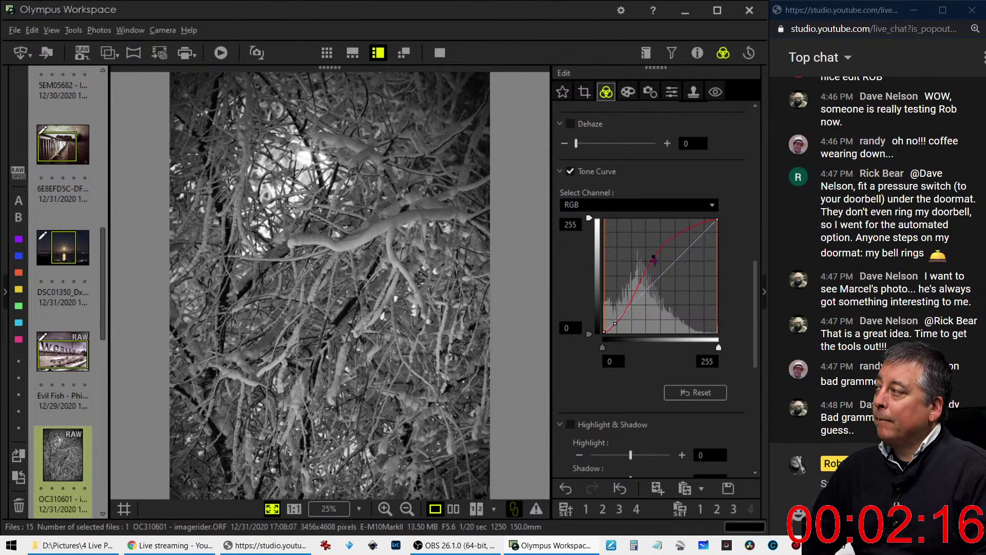
Crop the photo at 4:3 to 3047 x 4064 pixels, trimming the lower and left edges, and check the cropped result
click(584, 92)
click(618, 164)
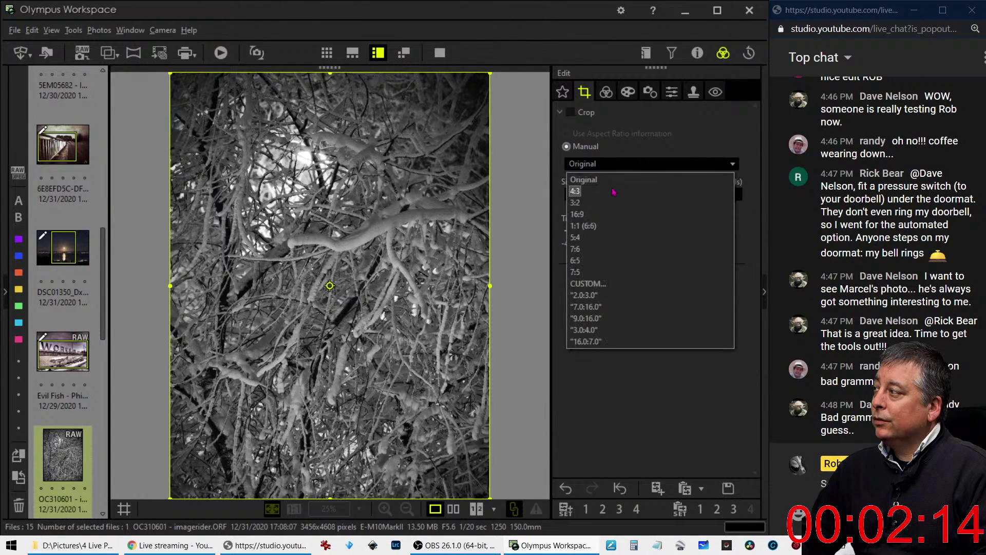
click(611, 192)
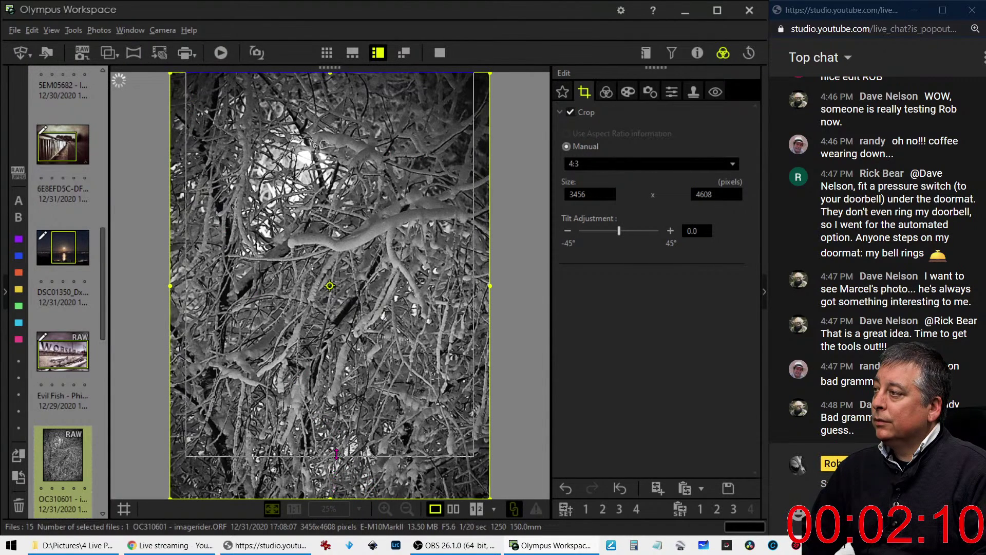
drag(345, 497, 337, 447)
drag(319, 391, 341, 387)
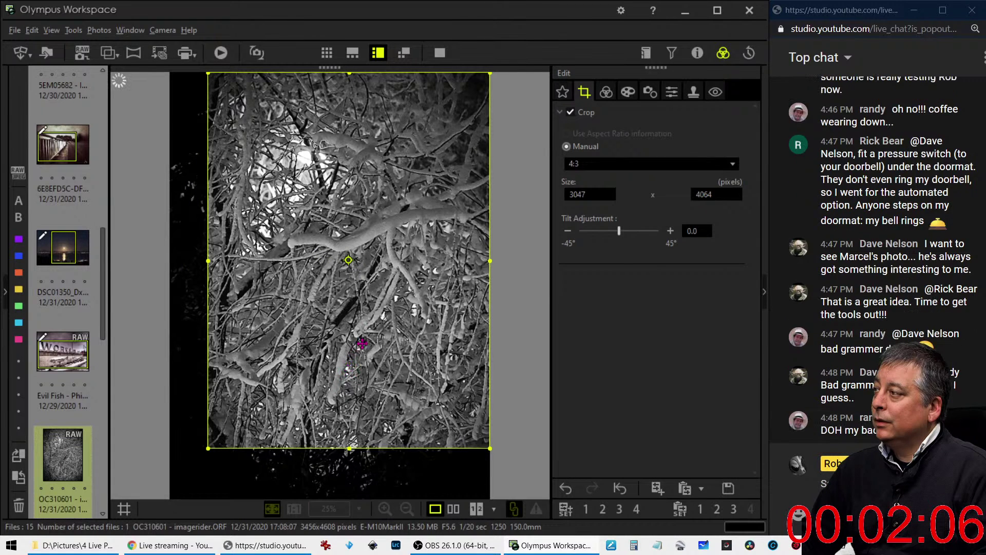
click(606, 91)
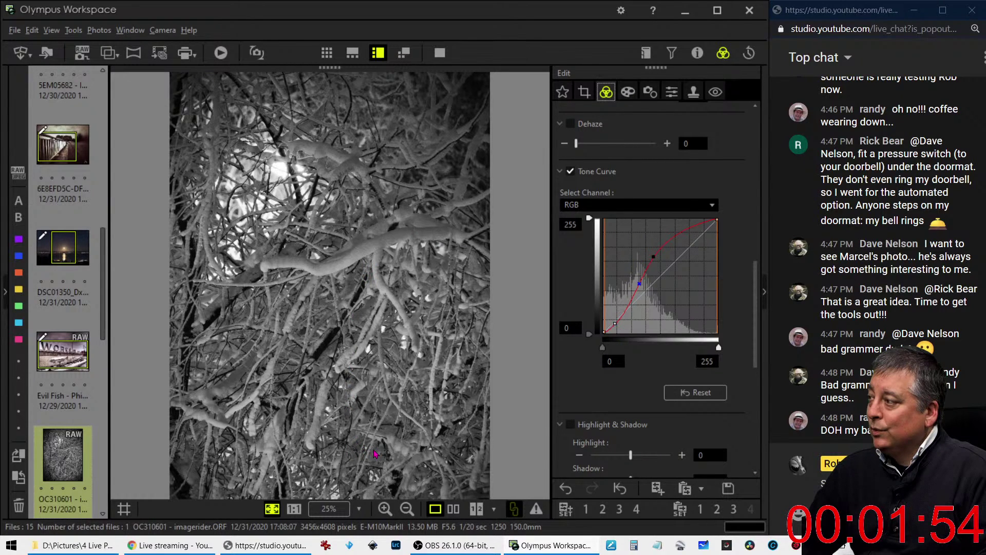
Try the Dramatic Tone II art filter with the picture mode changed to Natural, and set the art filter back to No Filter
click(627, 91)
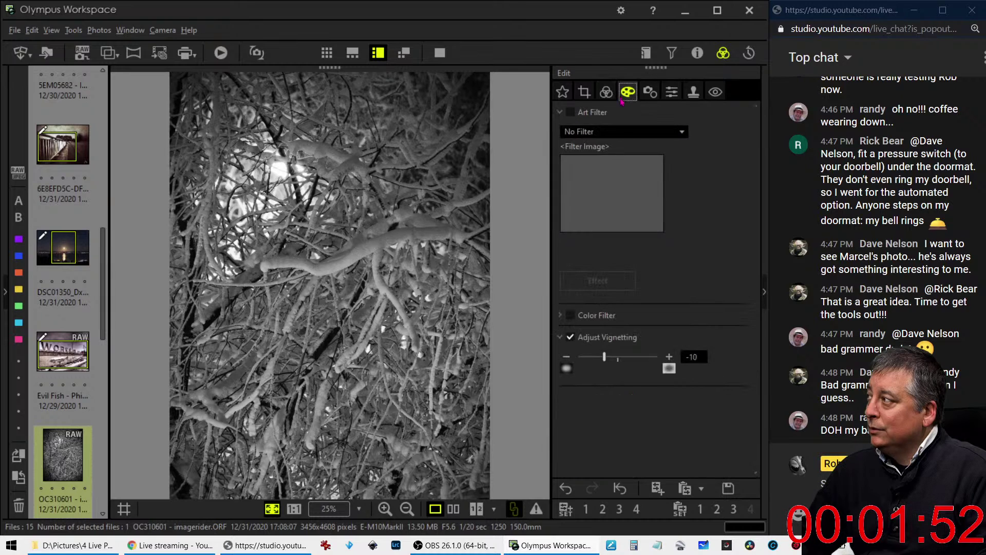
click(621, 132)
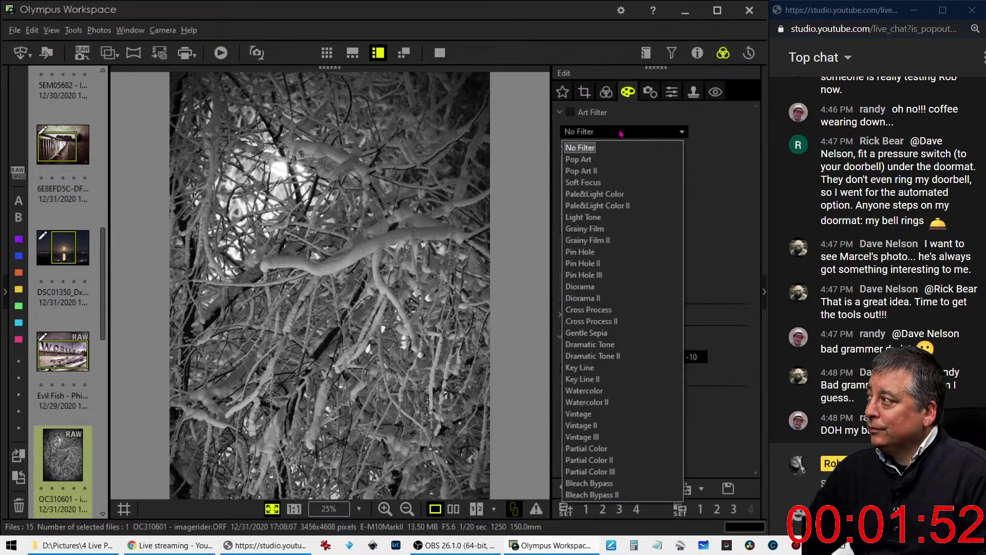
click(595, 356)
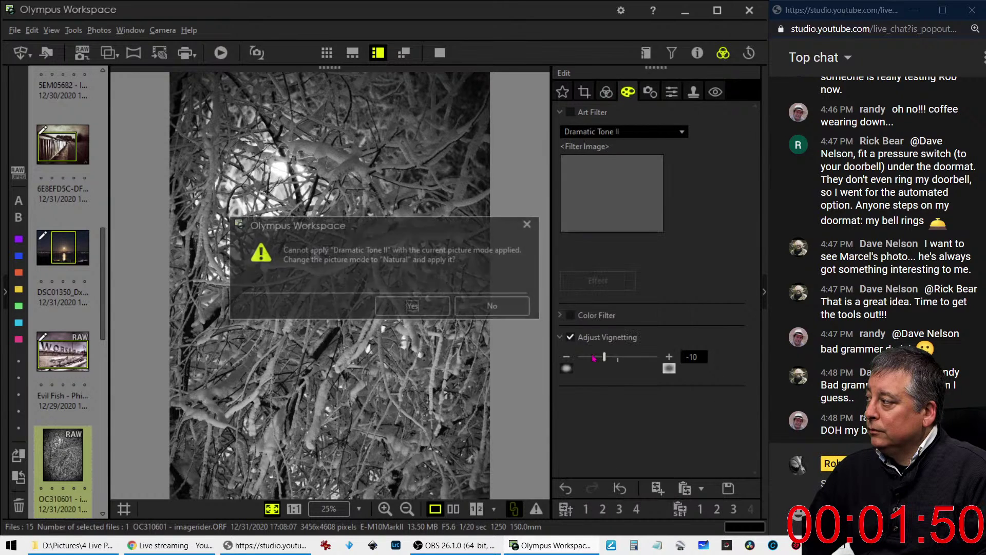
click(438, 307)
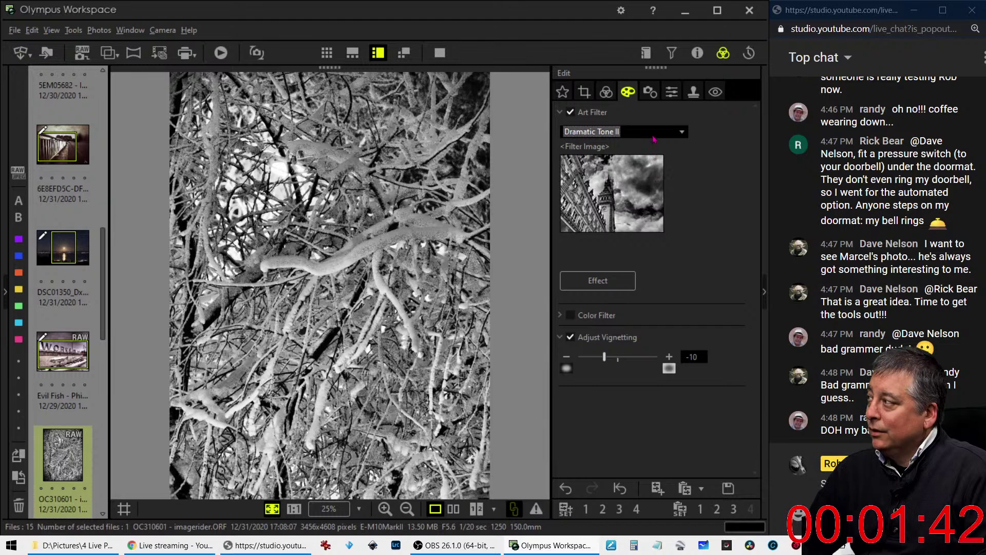
click(652, 134)
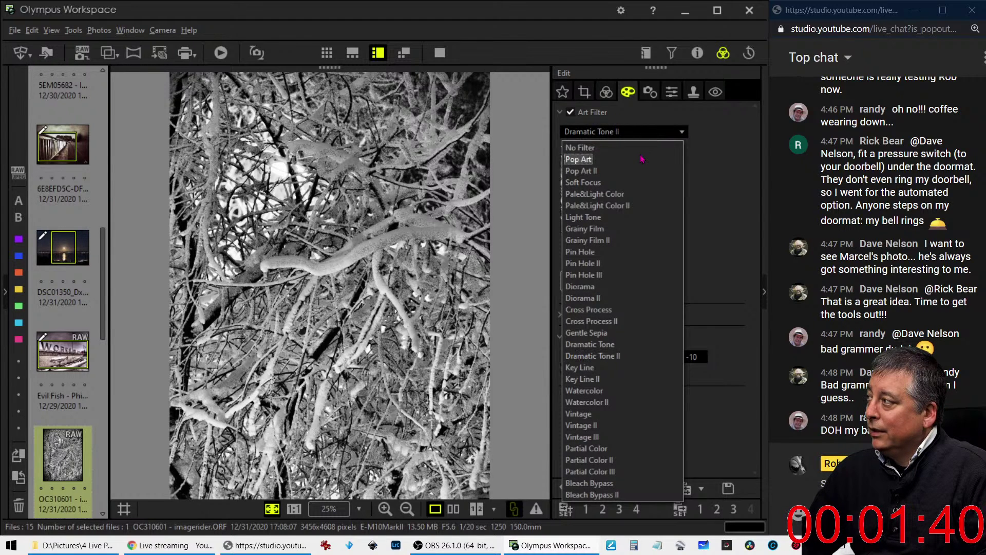
click(642, 149)
Apply a Dehaze adjustment of 36 to the snowy branches photo
click(605, 95)
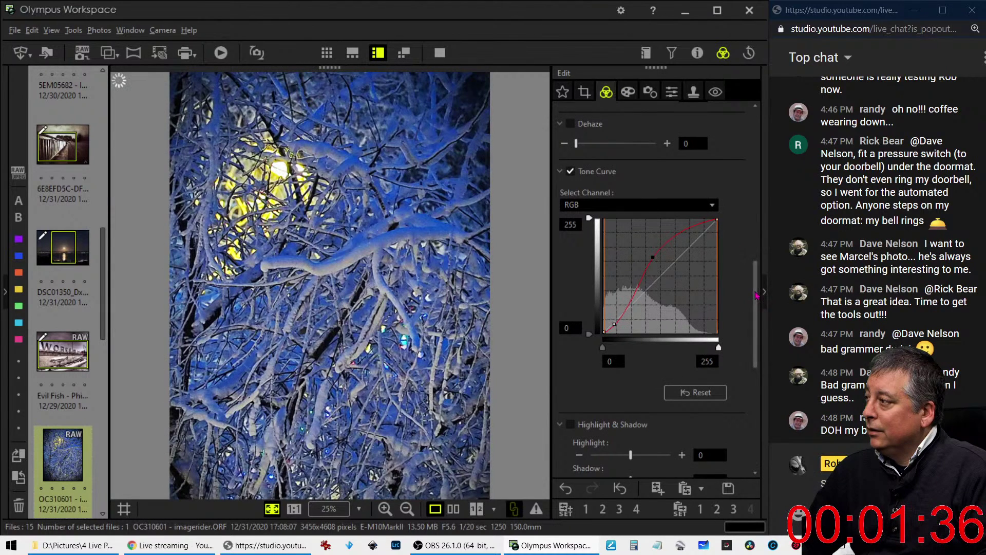
scroll(757, 264, up, 3)
scroll(760, 253, up, 1)
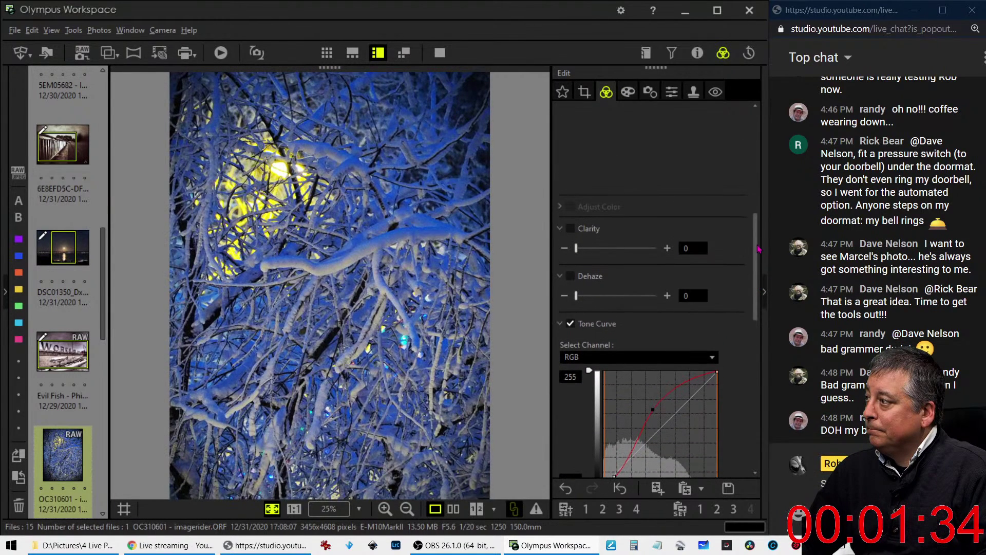
drag(591, 301, 606, 301)
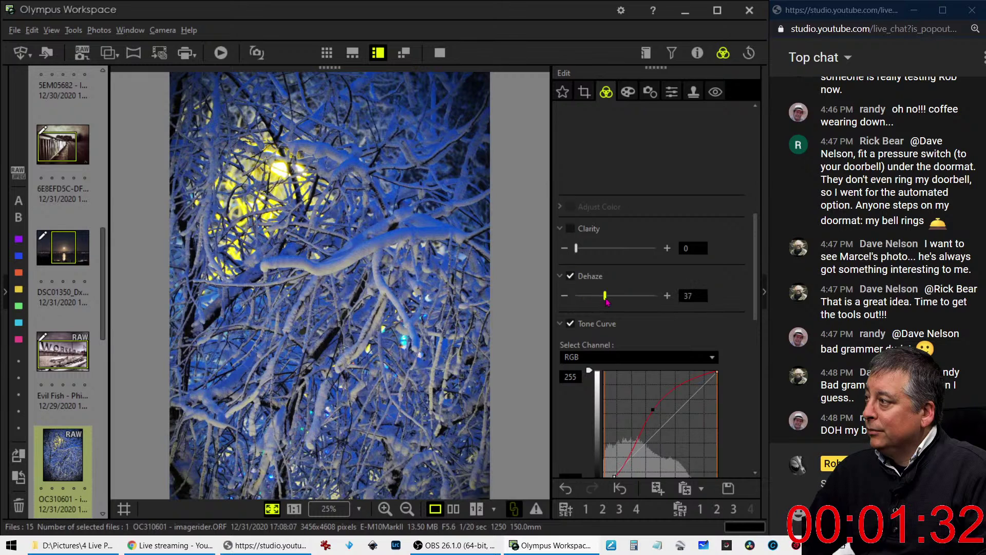
Change the snowy branches photo's picture mode to Monotone
scroll(631, 221, up, 4)
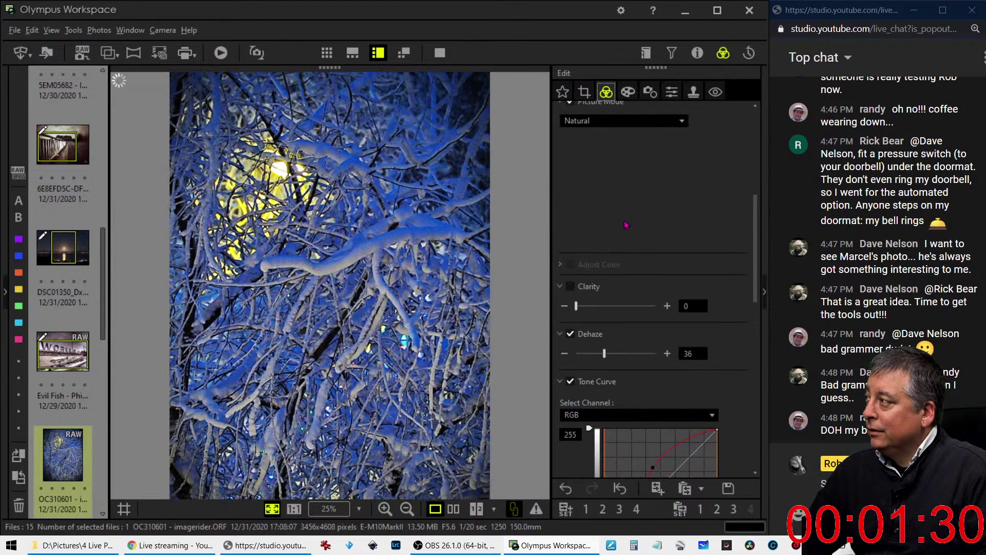
click(617, 178)
key(Down)
key(Down)
key(Down)
key(Down)
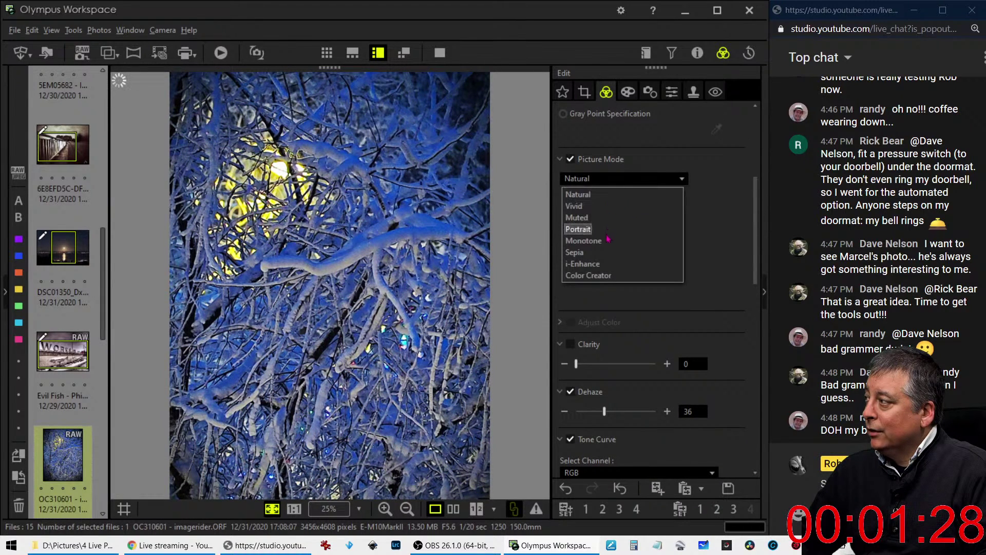
key(Return)
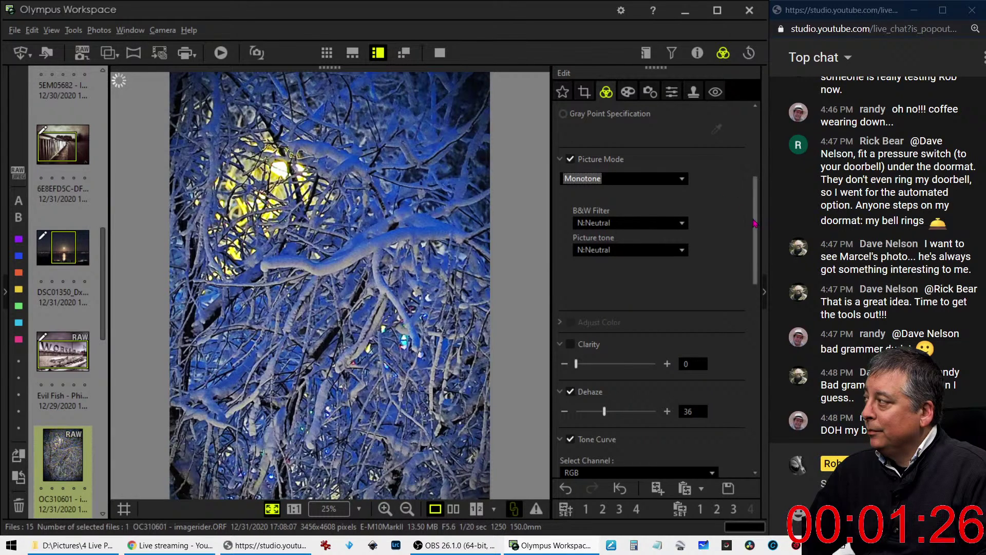
Move the RGB tone curve's midtone point further above the diagonal to brighten the black-and-white branches photo
drag(757, 225, 756, 211)
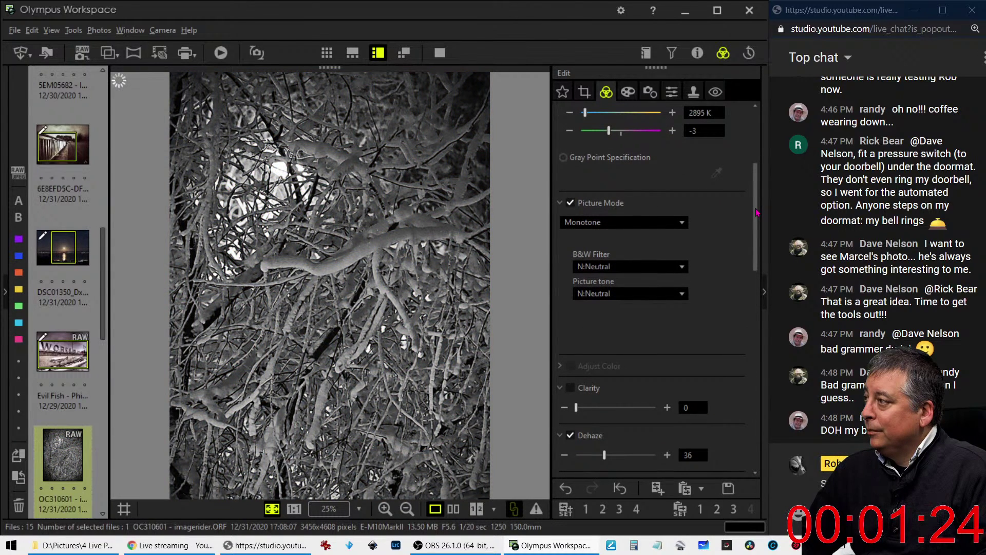
drag(756, 211, 756, 211)
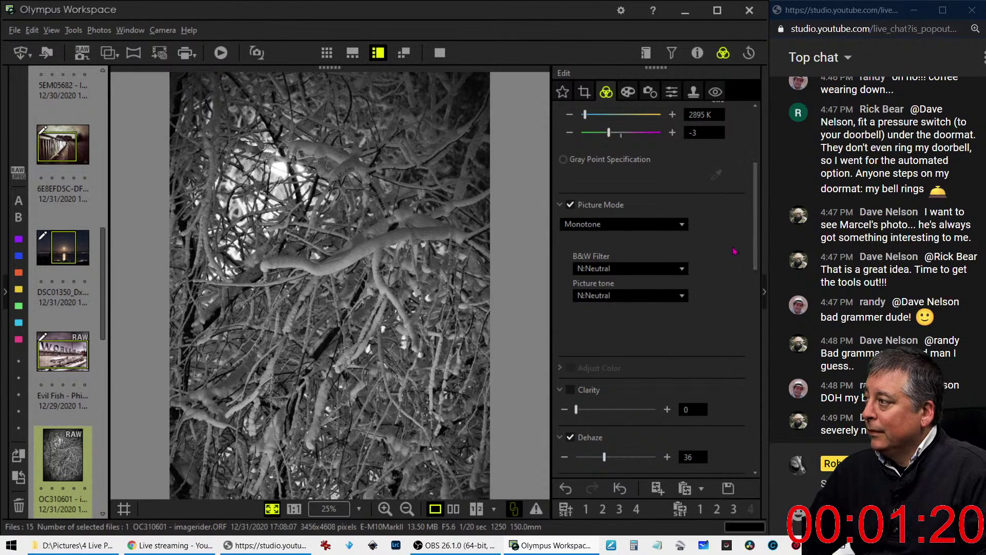
scroll(719, 277, down, 5)
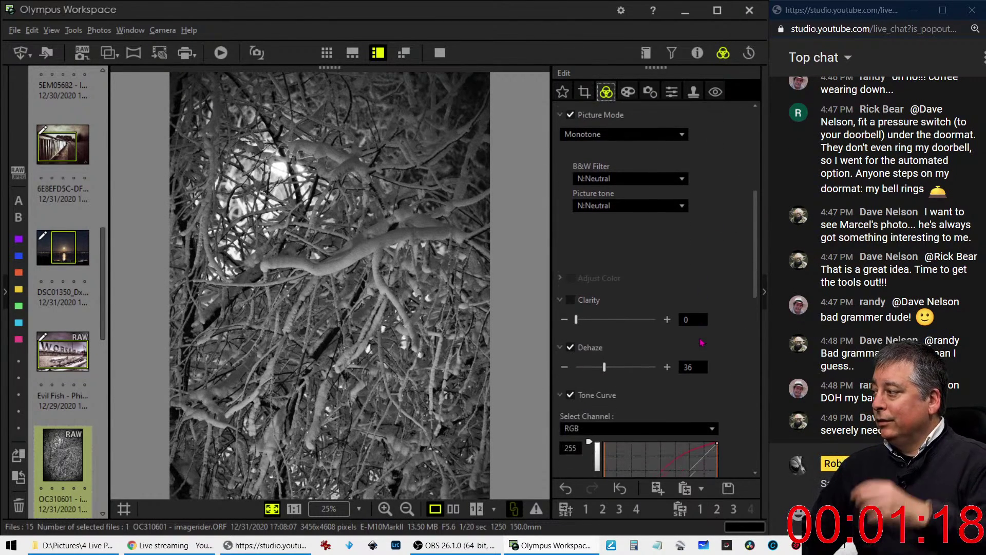
scroll(703, 343, down, 2)
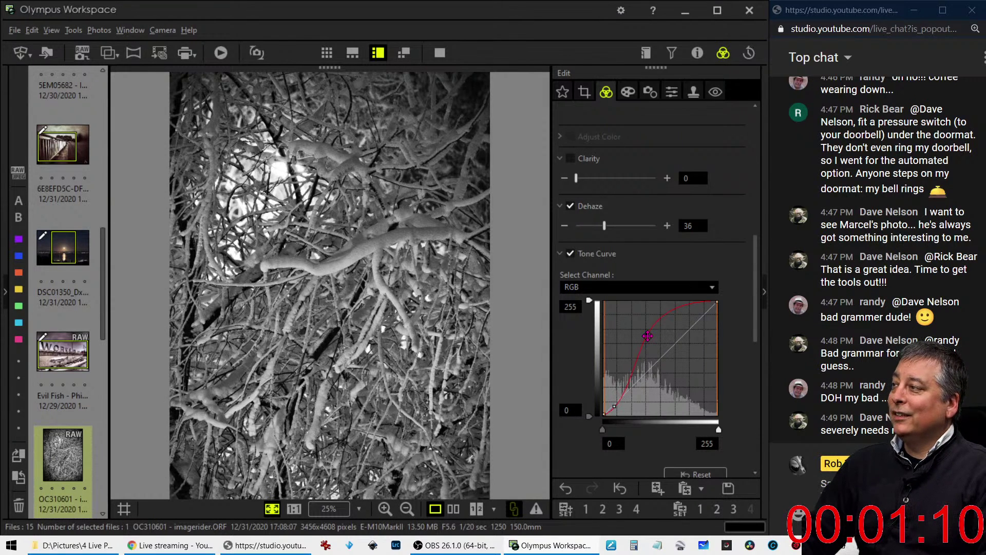
mouse_move(647, 336)
mouse_down()
mouse_move(628, 329)
mouse_move(648, 333)
mouse_move(643, 340)
mouse_up()
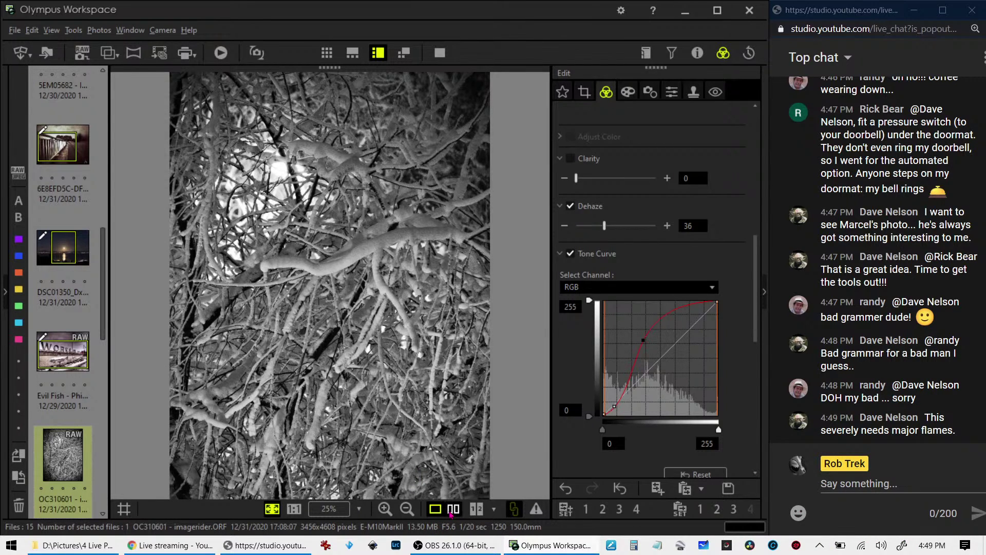
Compare the edited branches photo side by side with the original, and view the edited version alone in full screen
click(453, 509)
click(441, 58)
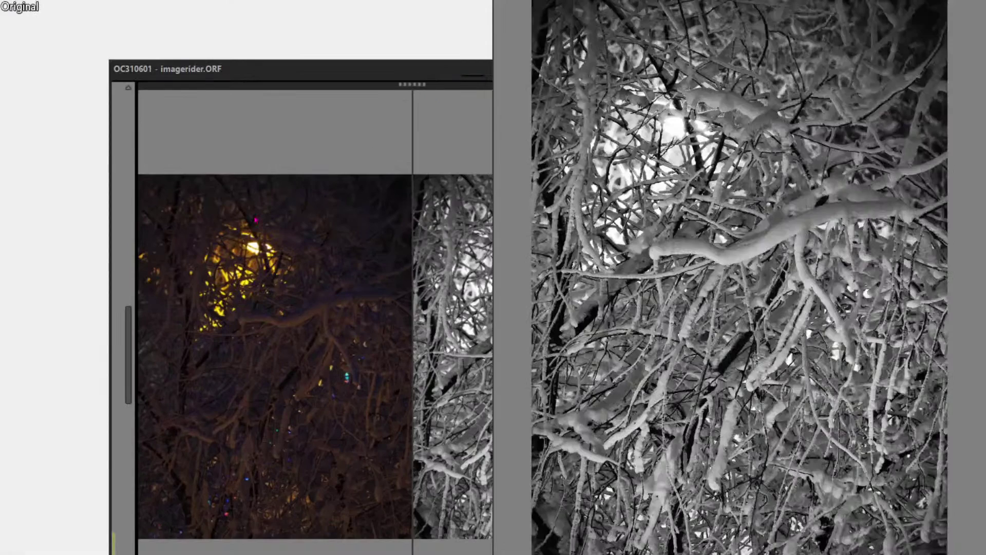
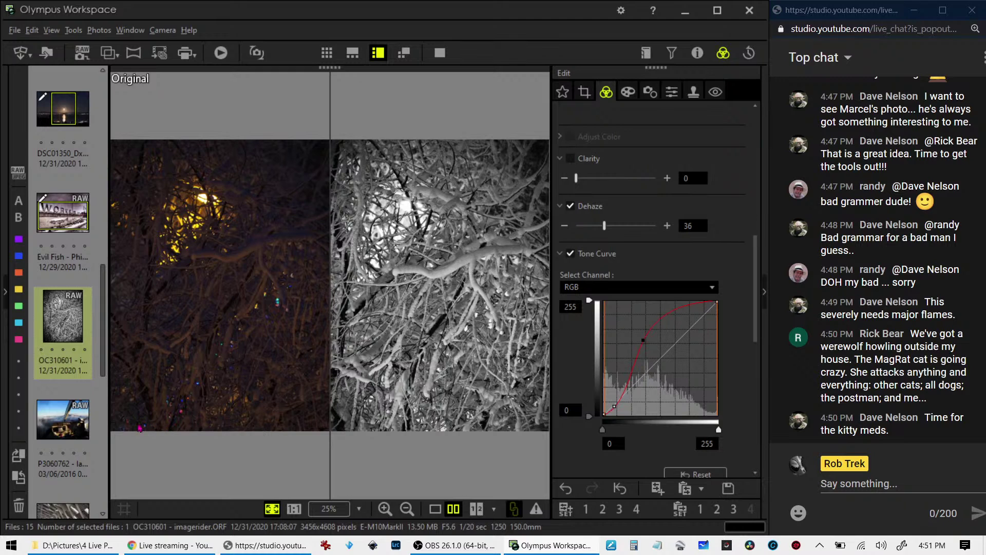
click(435, 509)
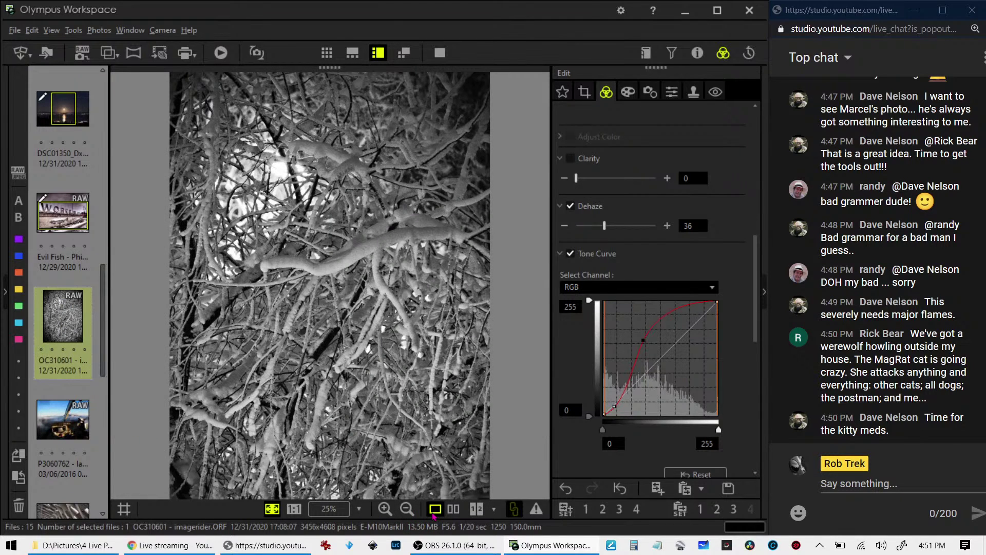
click(439, 53)
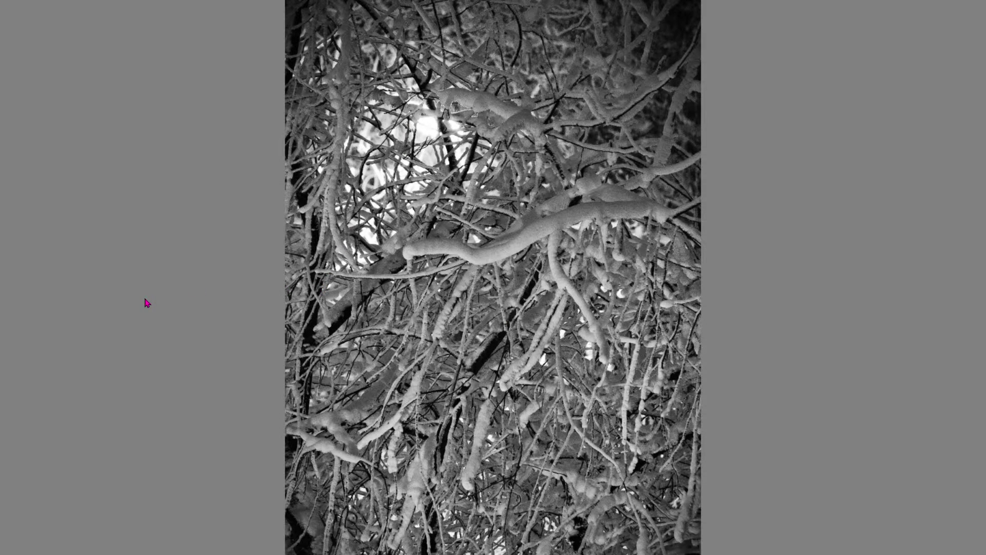
key(Escape)
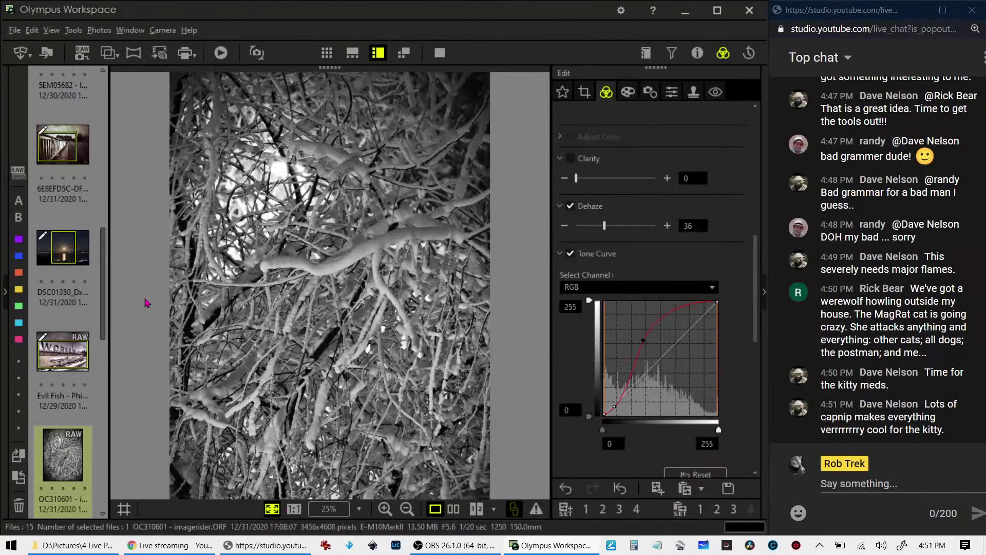
Open the helicopter cockpit photo P3060762 and inspect it in full screen along with its shooting properties
scroll(88, 294, down, 3)
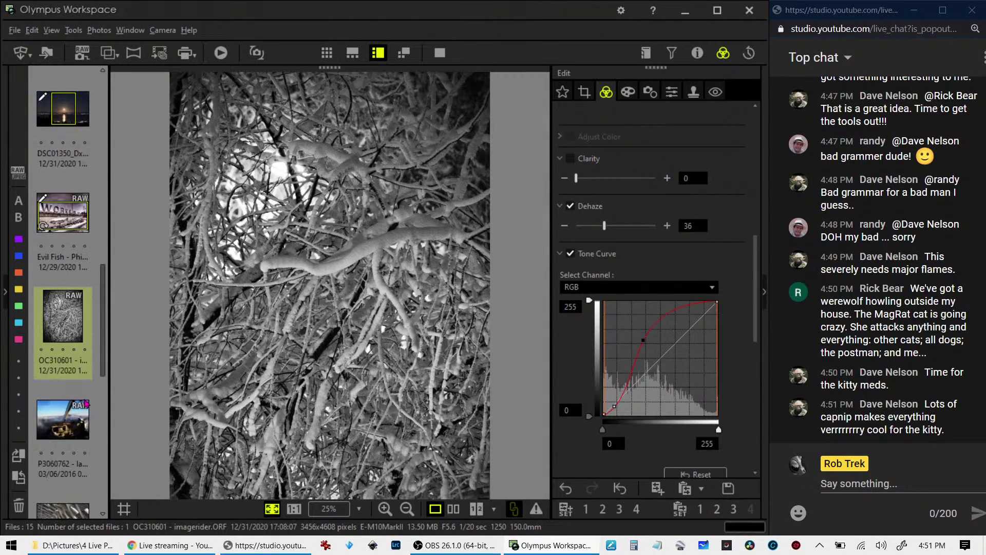
click(88, 294)
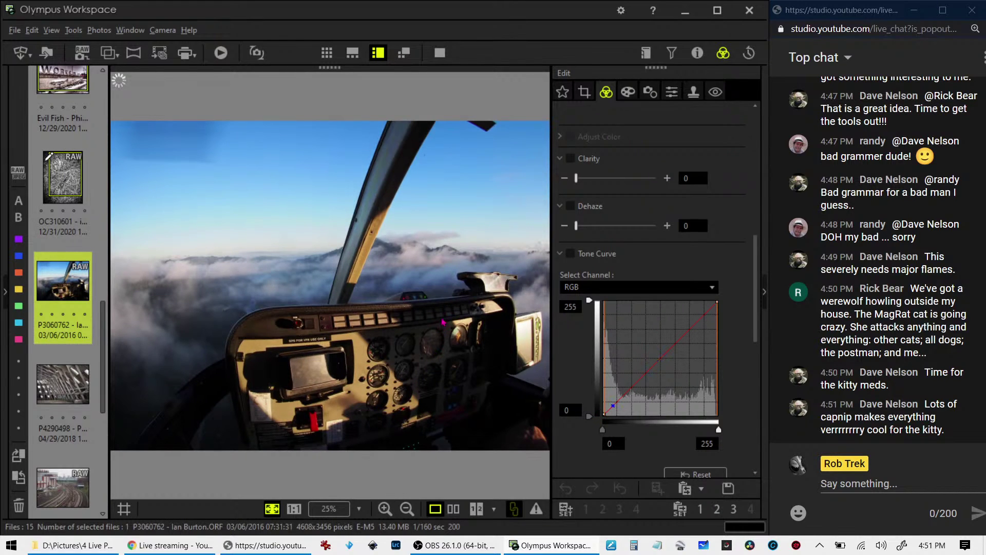
click(441, 53)
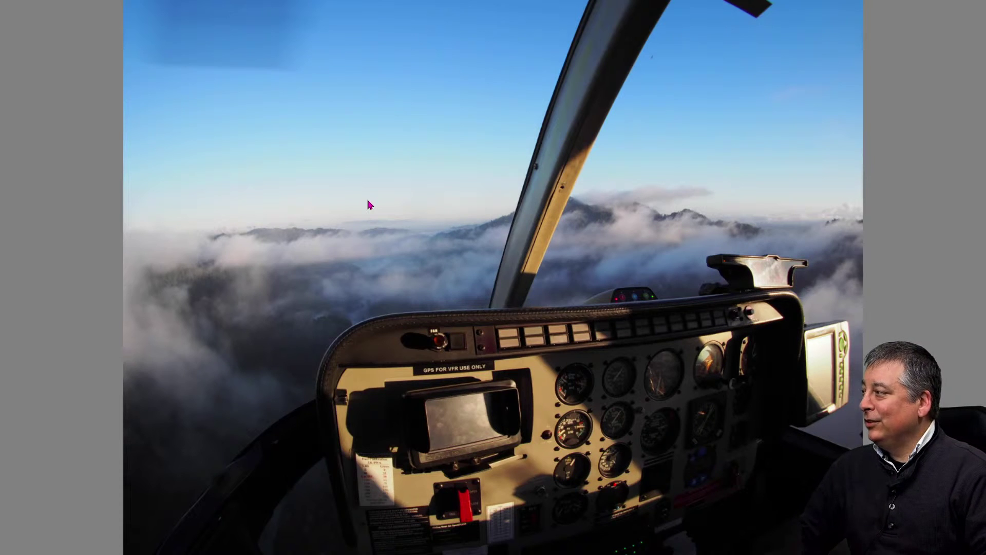
key(Escape)
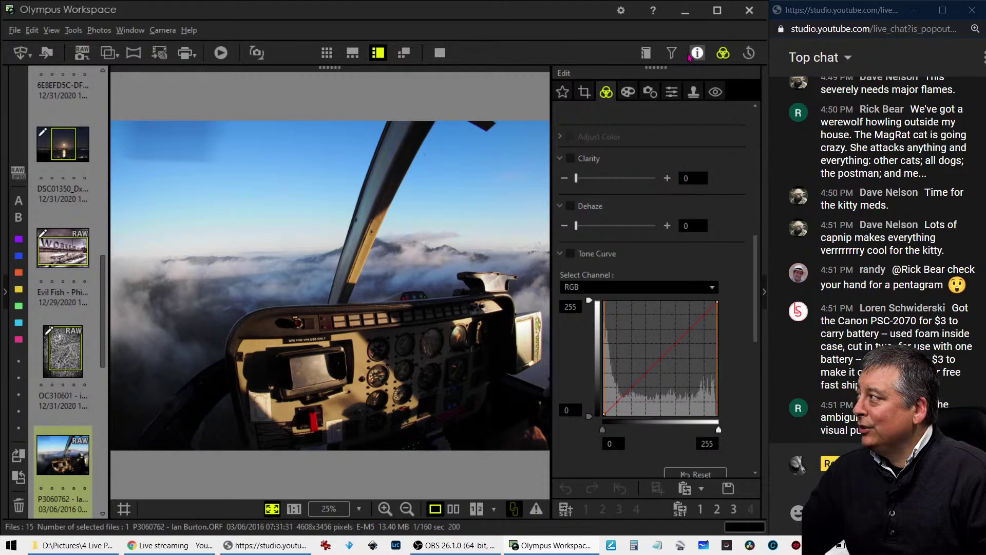
click(691, 56)
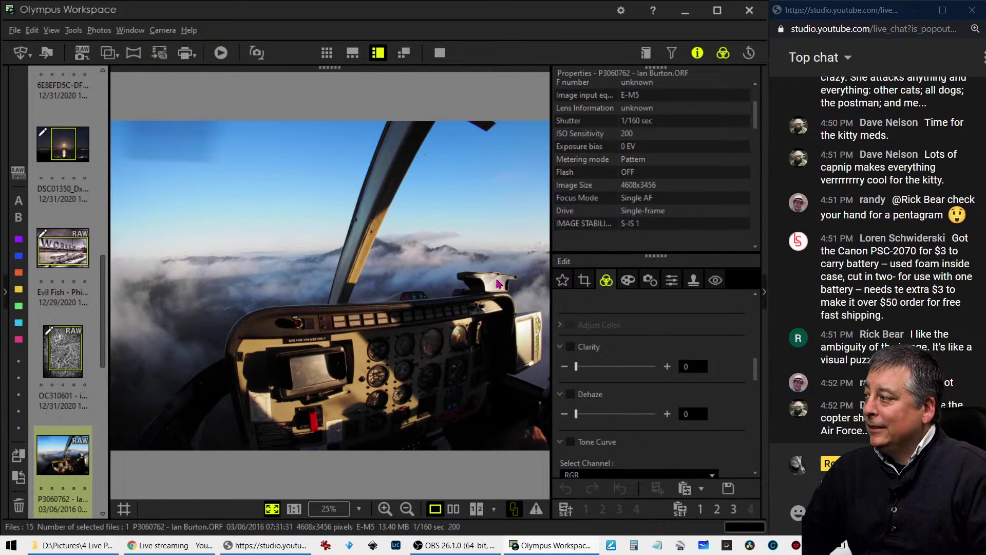
click(697, 52)
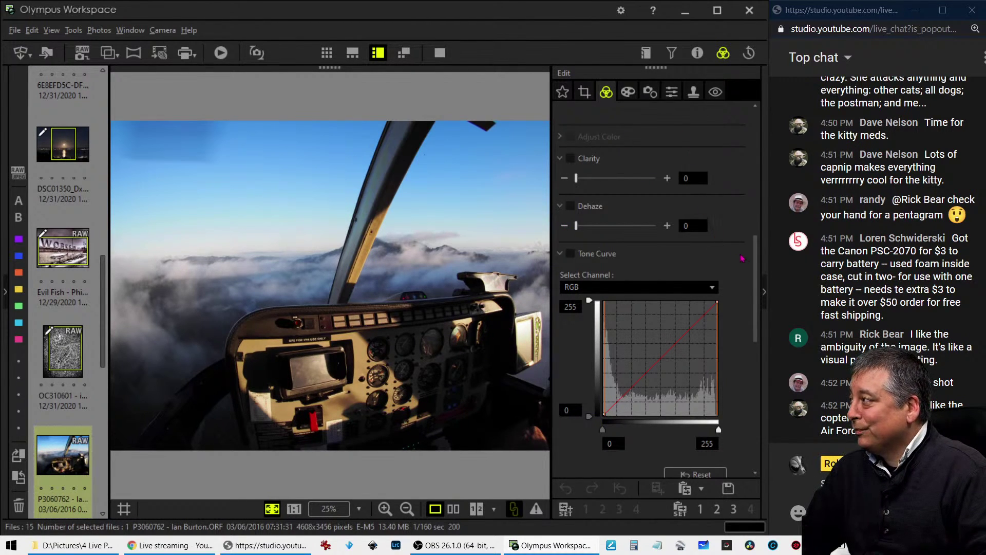
Set the cockpit photo's gradation to AUTO
scroll(741, 258, down, 5)
click(636, 443)
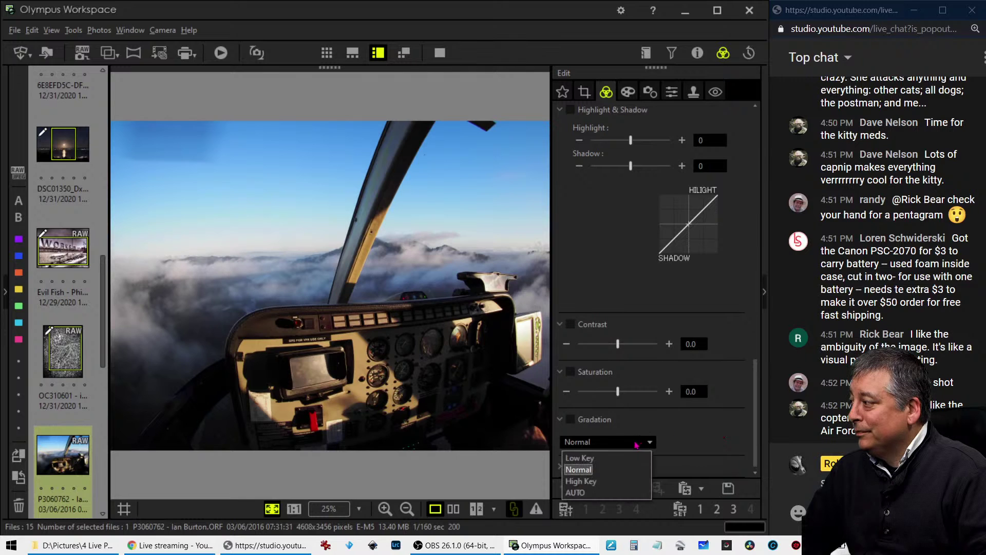
click(575, 492)
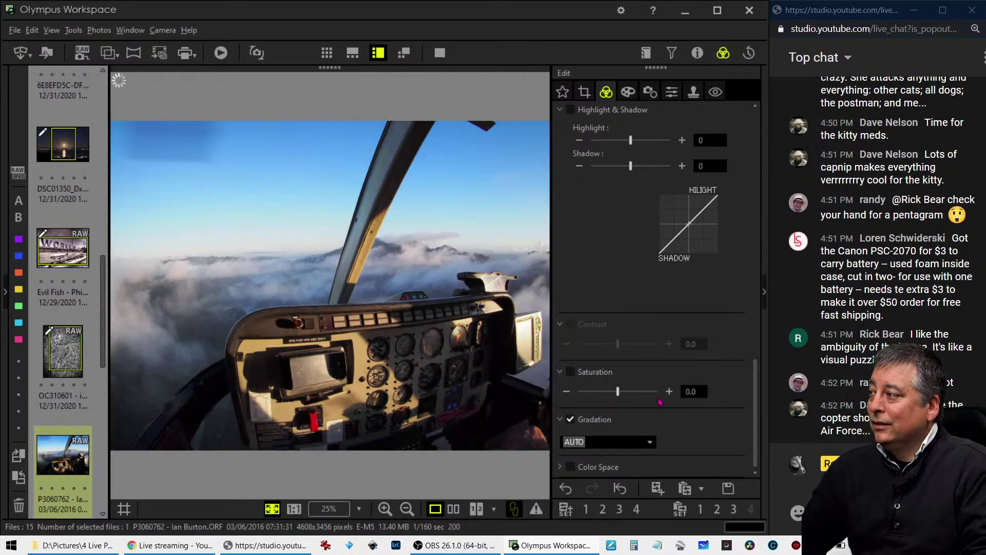
Change the cockpit photo's picture mode to Natural
scroll(762, 358, up, 1)
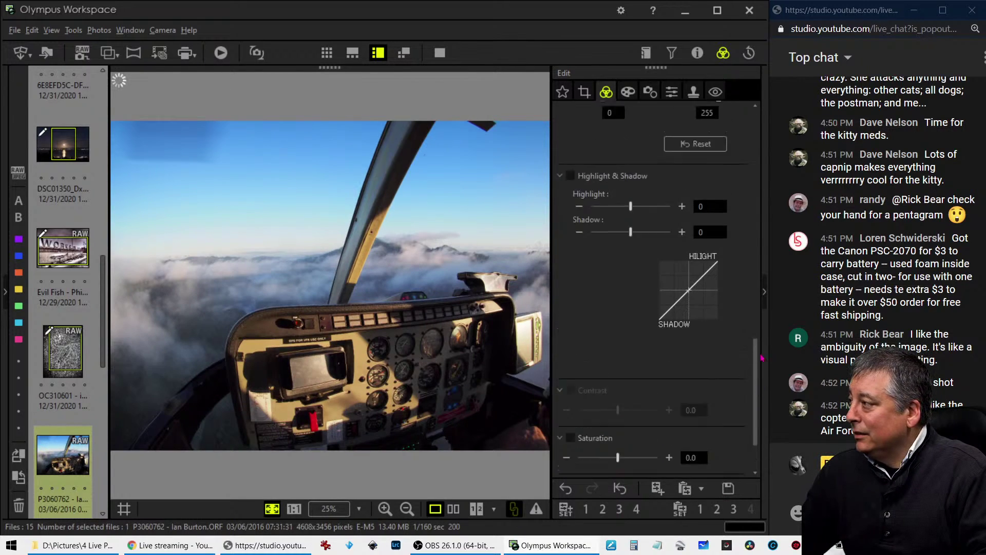
scroll(761, 358, up, 10)
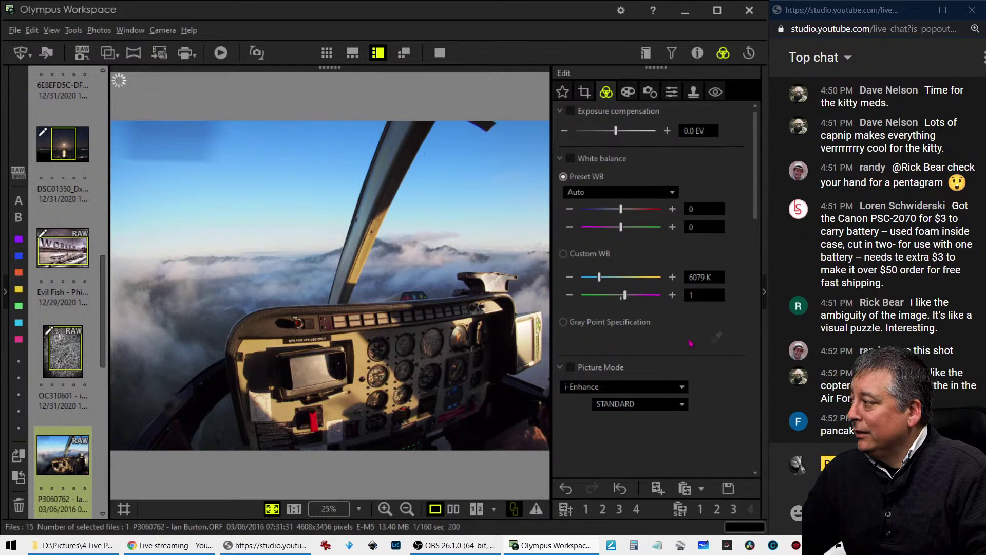
scroll(686, 367, down, 1)
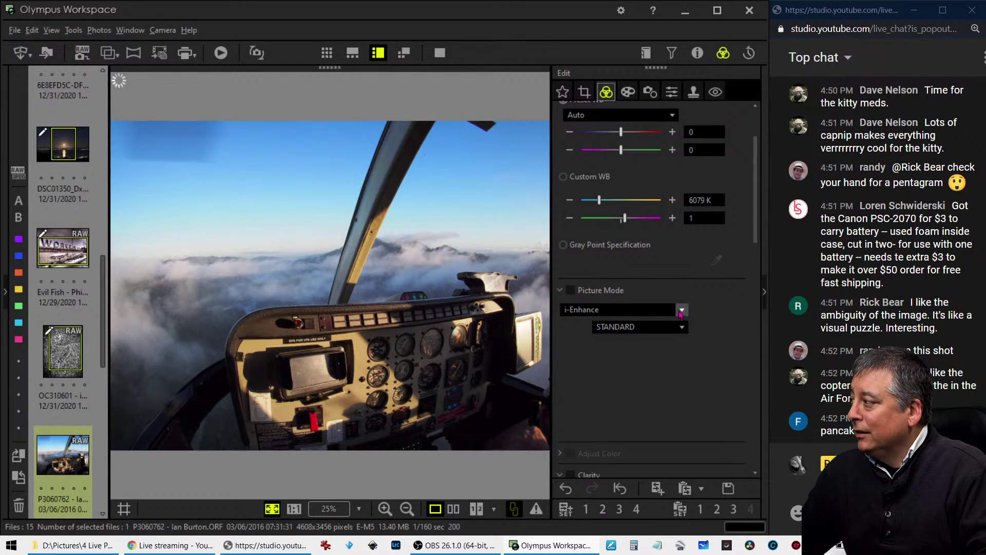
click(681, 310)
click(666, 327)
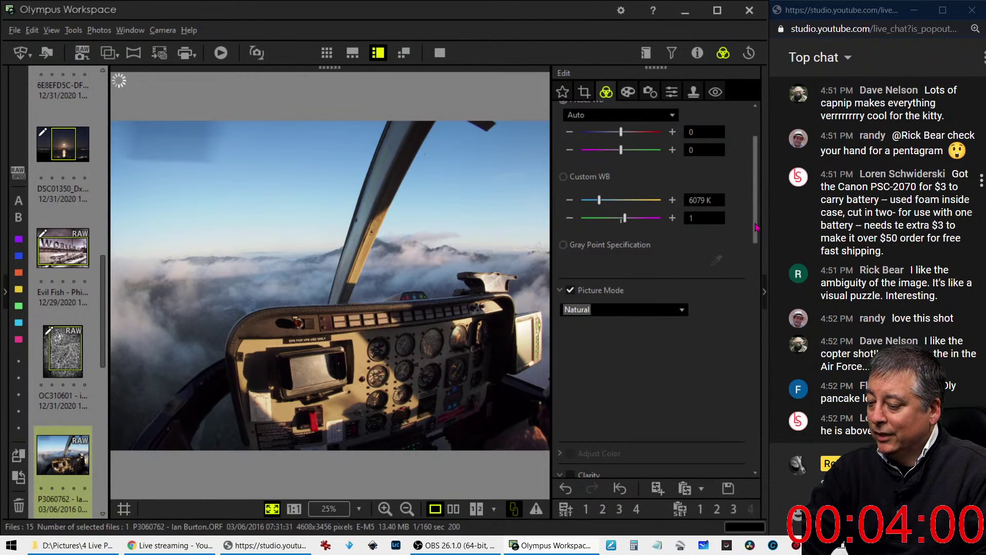
Shape the cockpit photo's RGB tone curve with several points to lift the shadows and midtones slightly while holding the highlights
drag(756, 227, 751, 391)
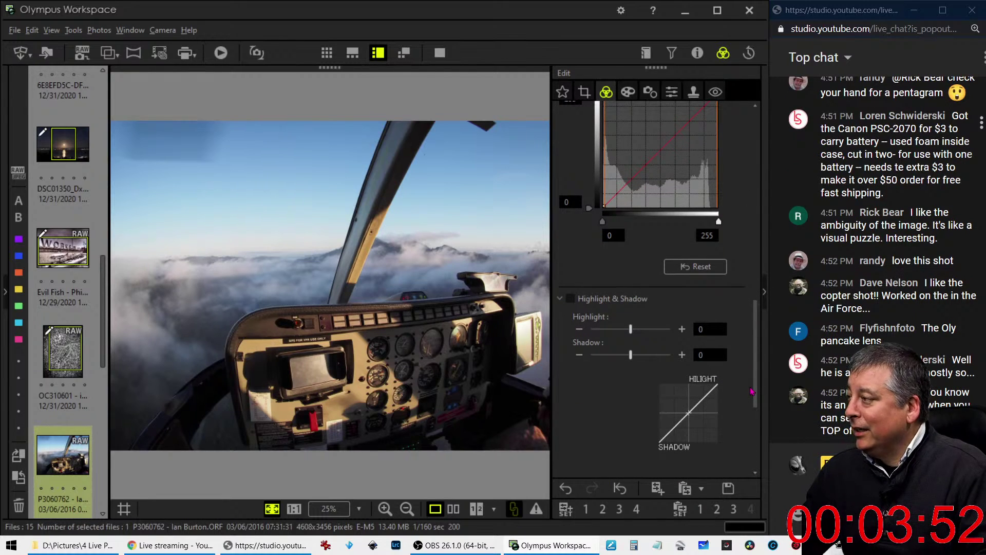
drag(751, 391, 758, 466)
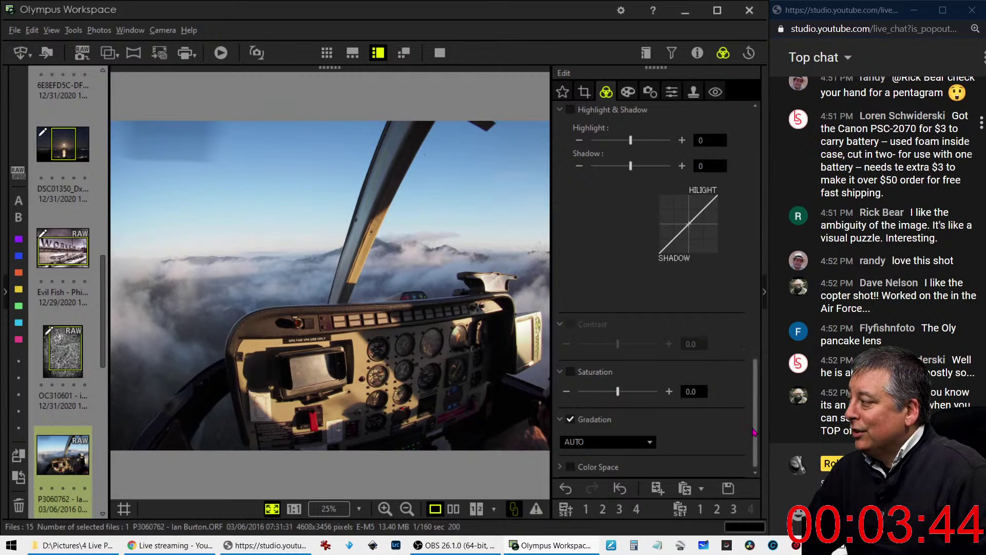
drag(753, 431, 756, 177)
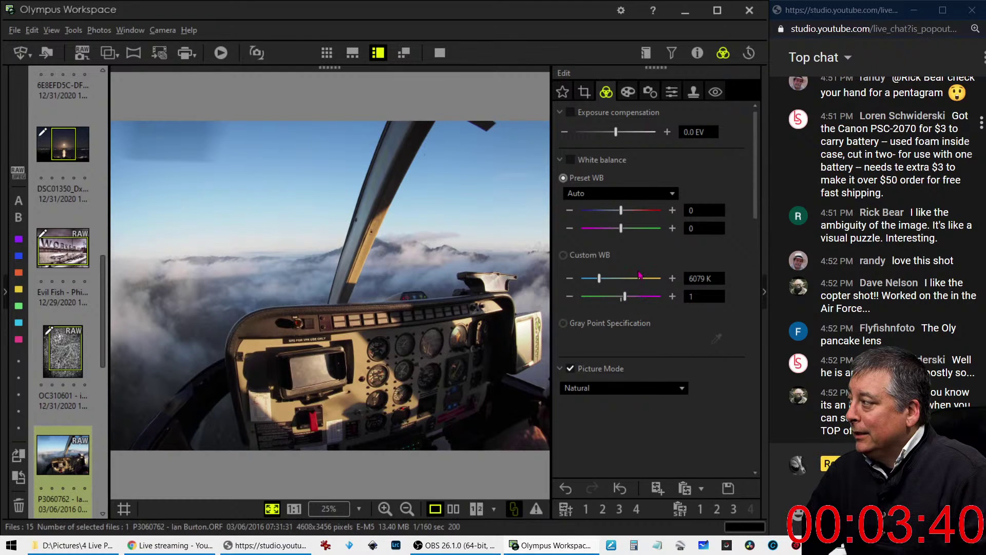
scroll(719, 318, down, 10)
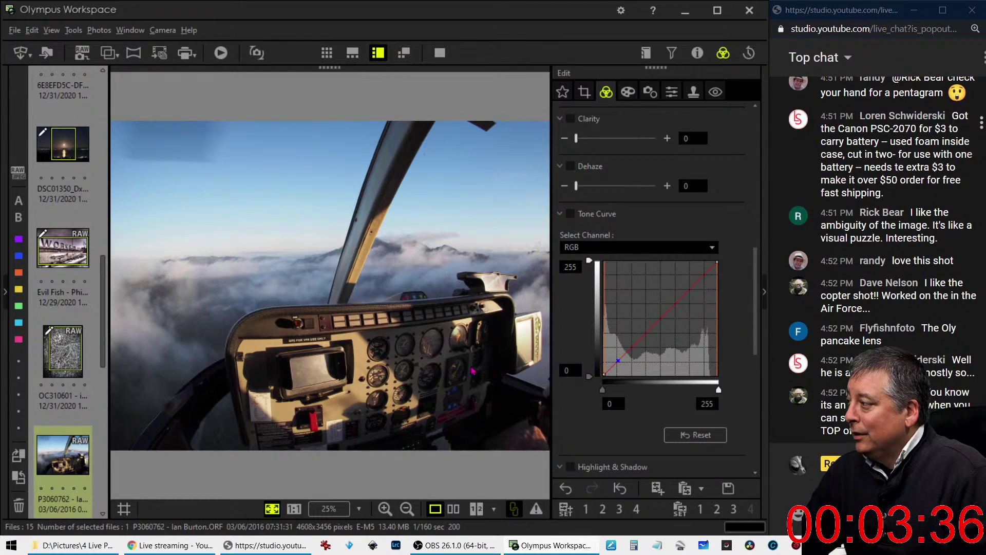
drag(618, 362, 616, 355)
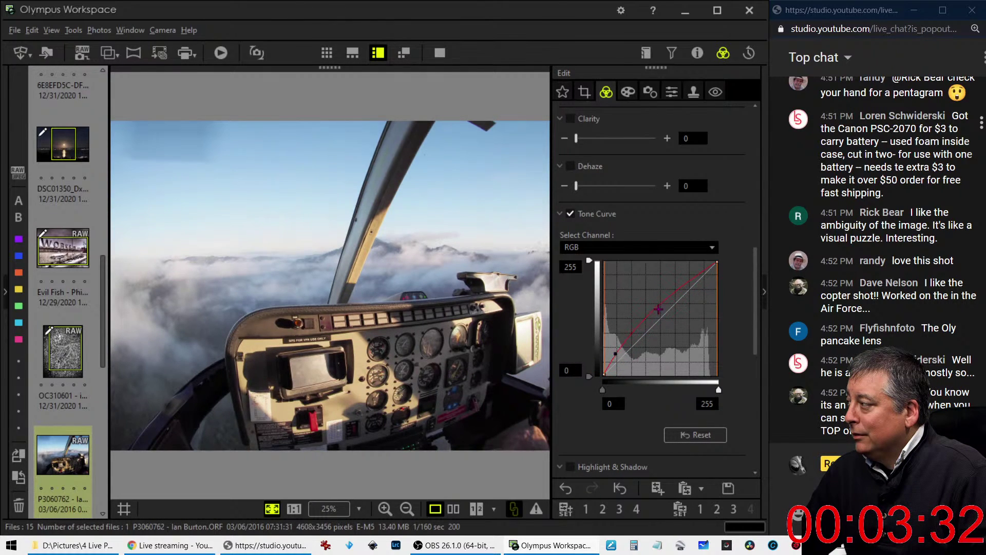
drag(668, 298, 692, 288)
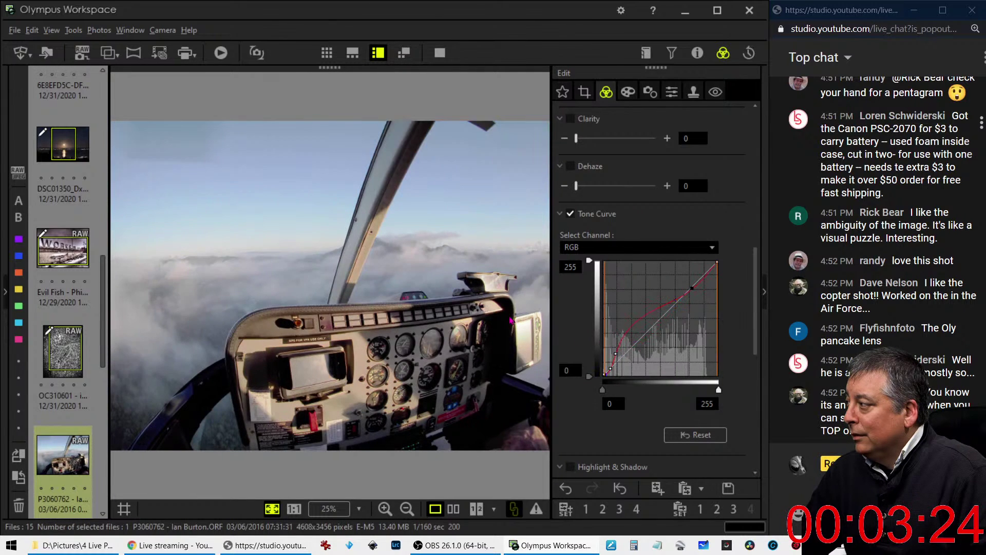
drag(610, 356, 624, 344)
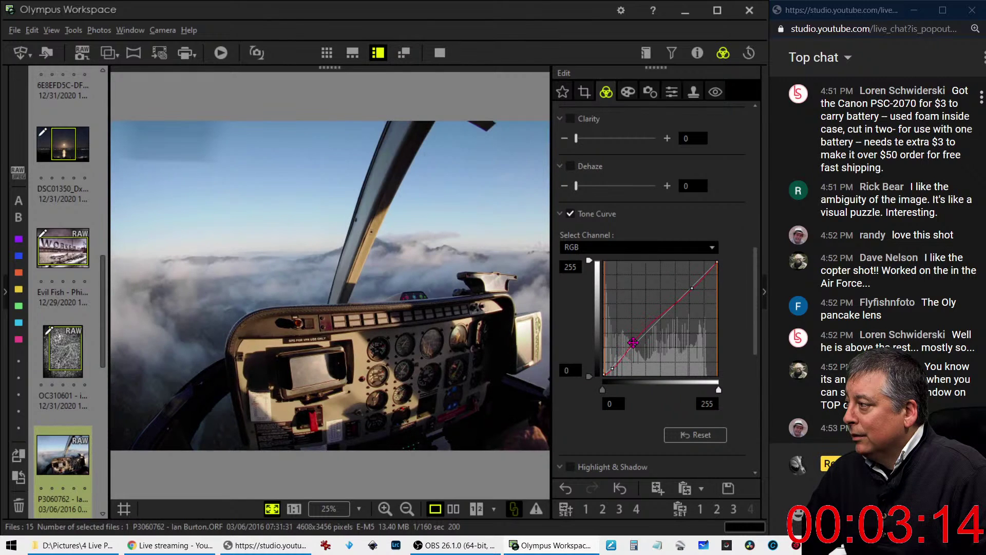
drag(626, 344, 647, 325)
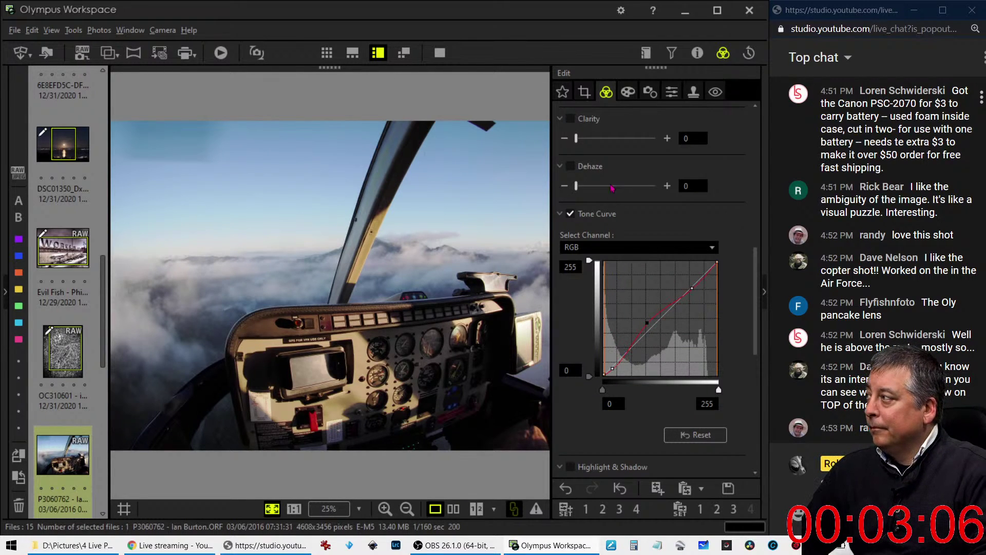
Turn the cockpit photo's noise filter OFF and raise its sharpness to 2.0
click(602, 94)
click(671, 91)
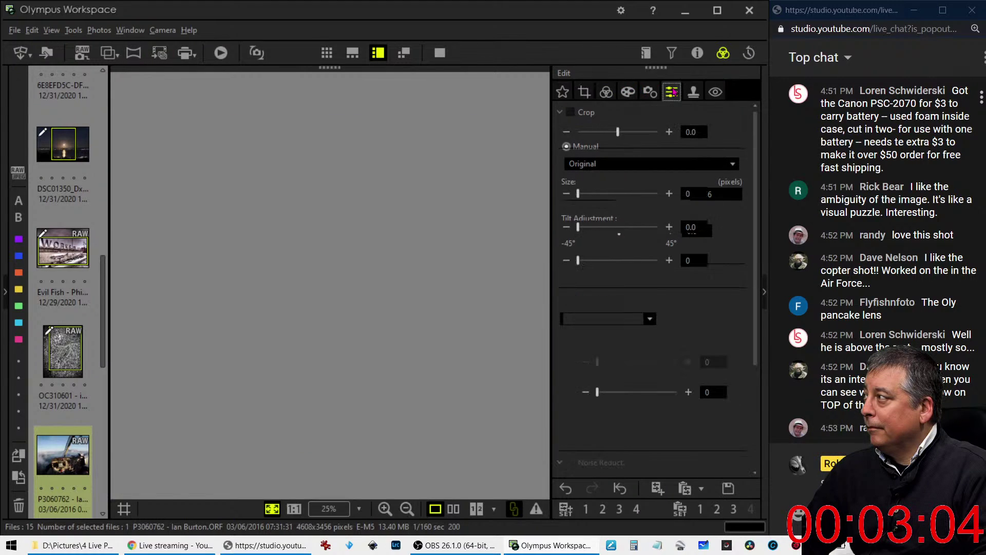
click(614, 318)
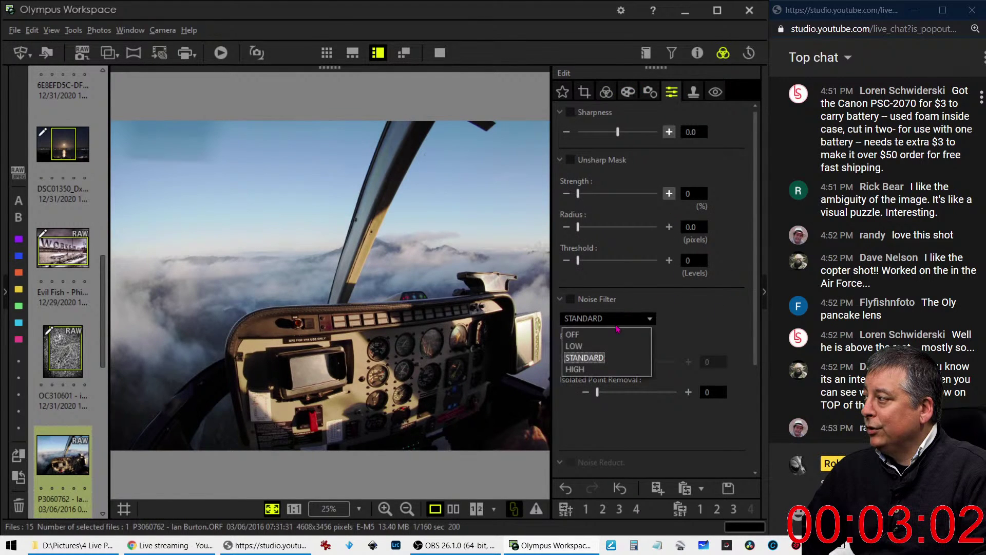
click(614, 335)
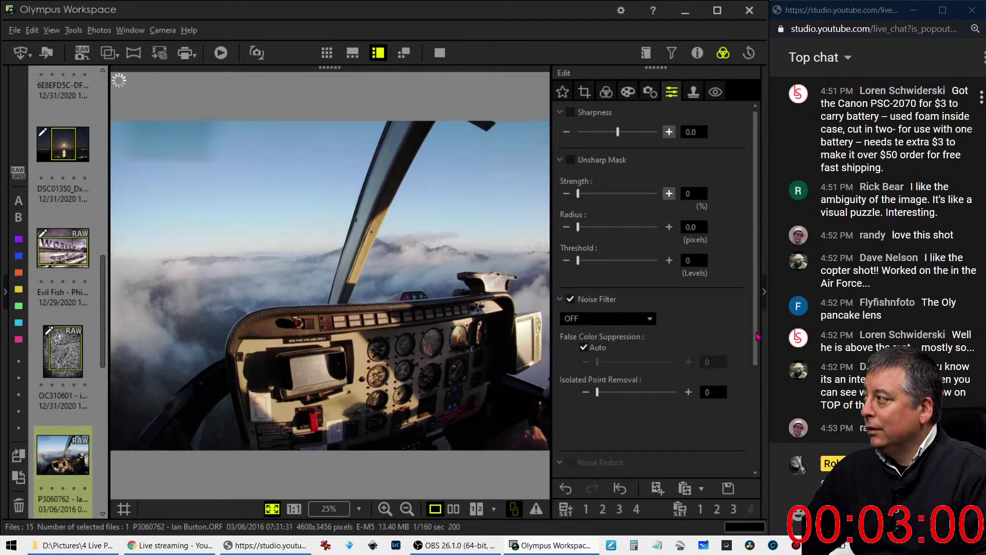
click(668, 131)
click(669, 131)
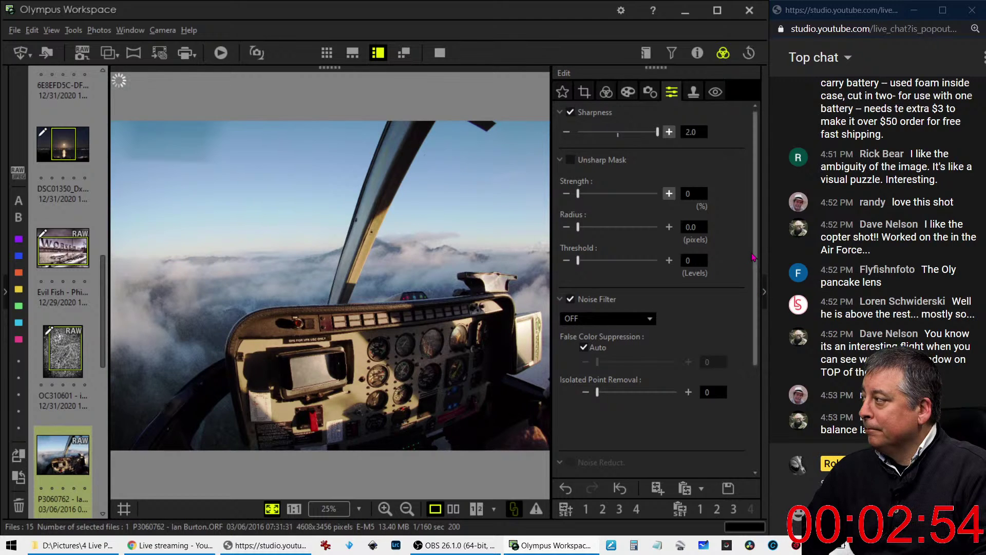
click(650, 91)
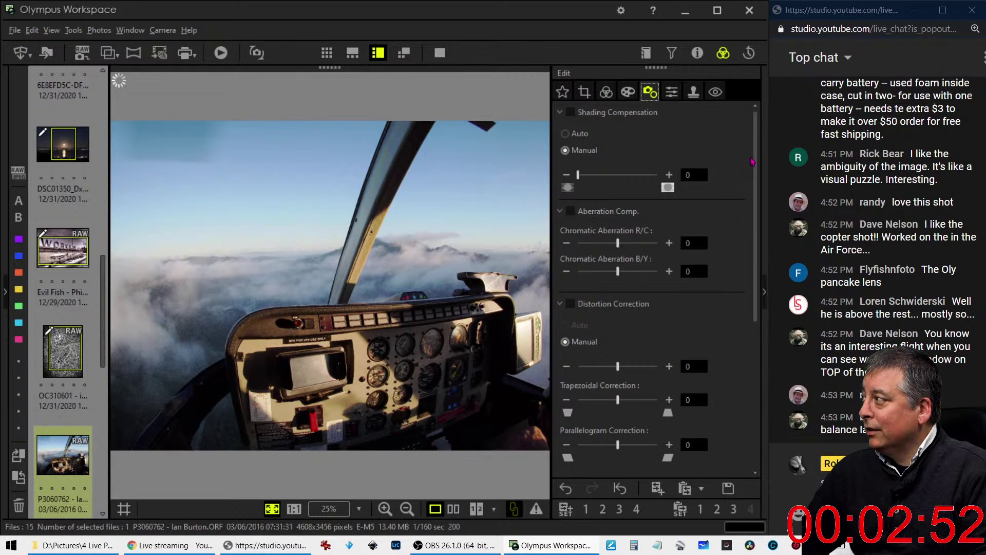
drag(758, 160, 758, 304)
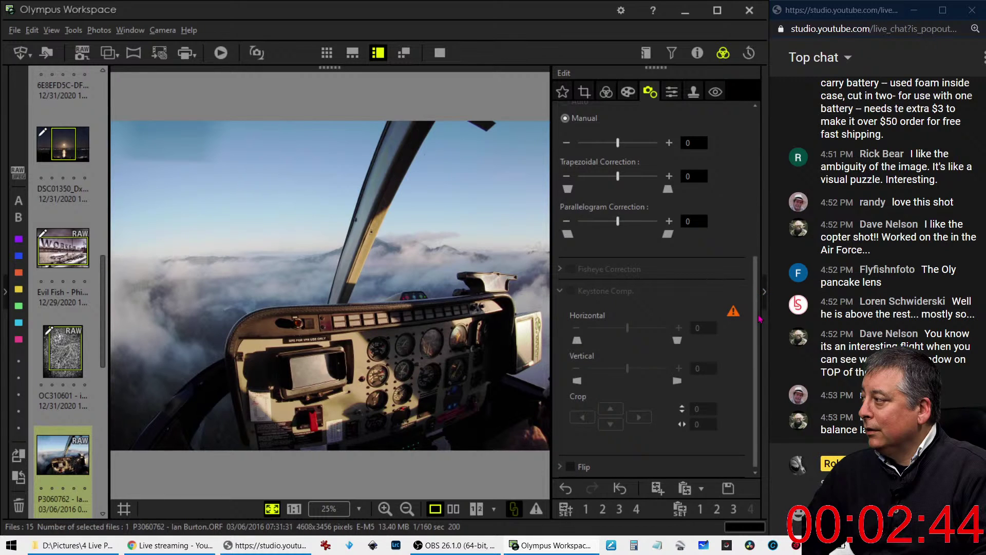
drag(759, 319, 759, 159)
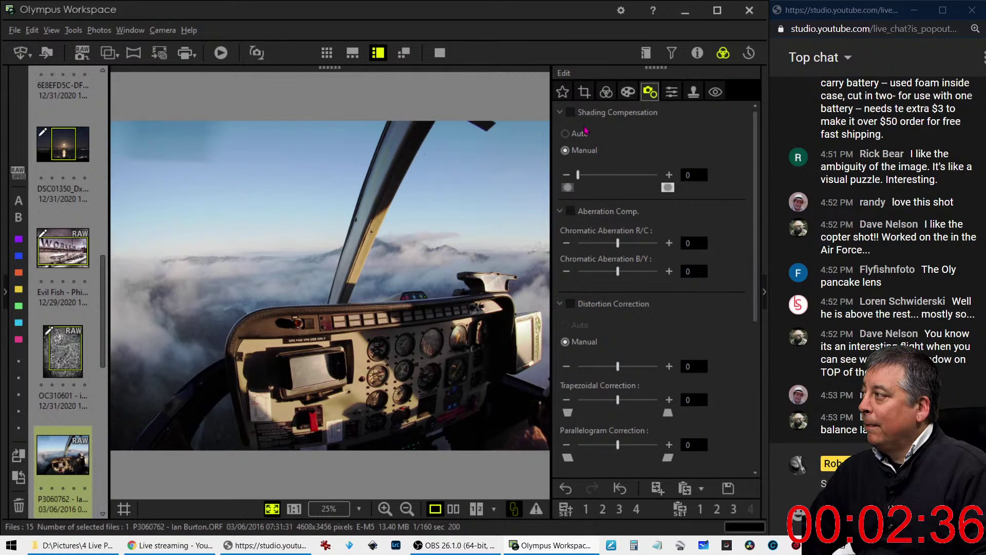
Enable Dehaze on the cockpit photo with its amount at 0
click(605, 93)
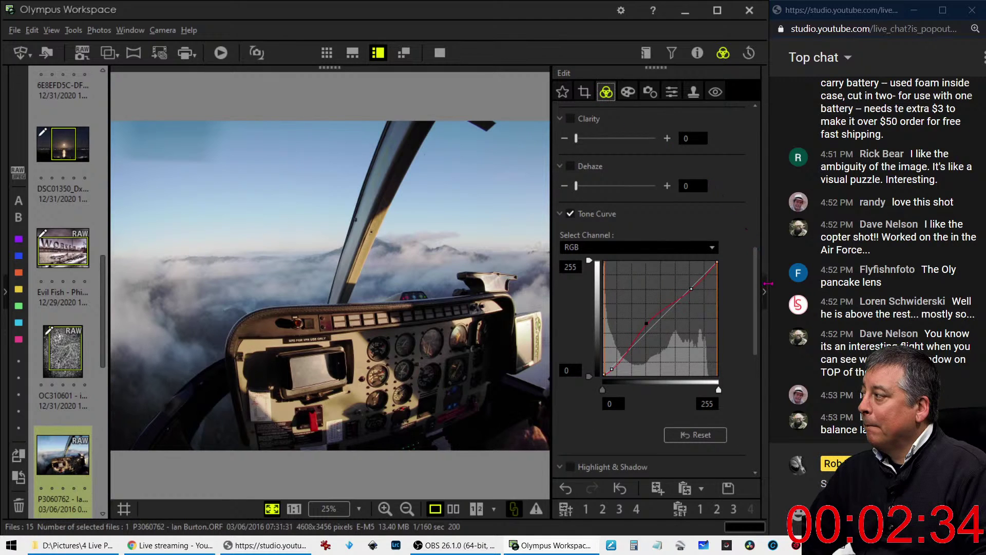
drag(758, 290, 754, 274)
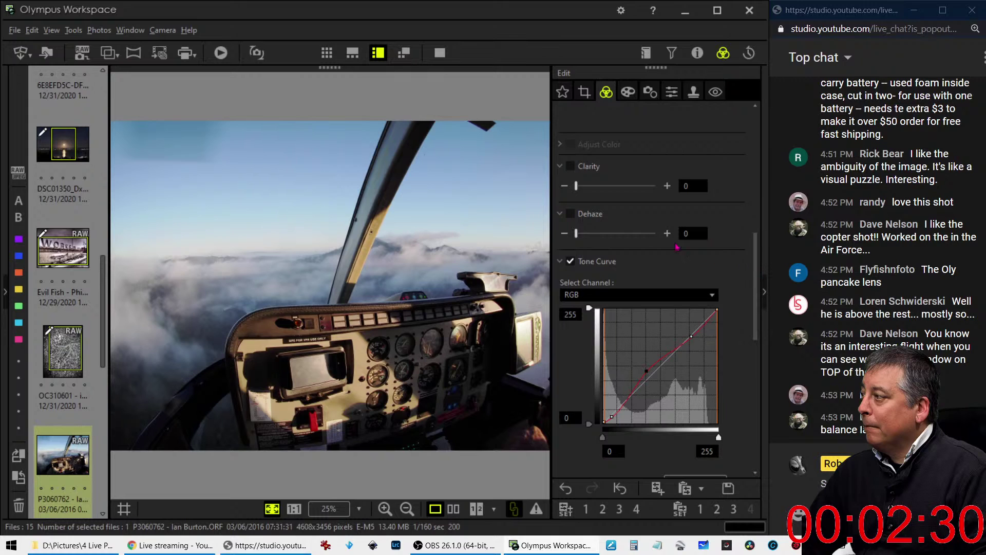
mouse_move(585, 236)
mouse_down()
mouse_move(599, 237)
mouse_move(576, 236)
mouse_up()
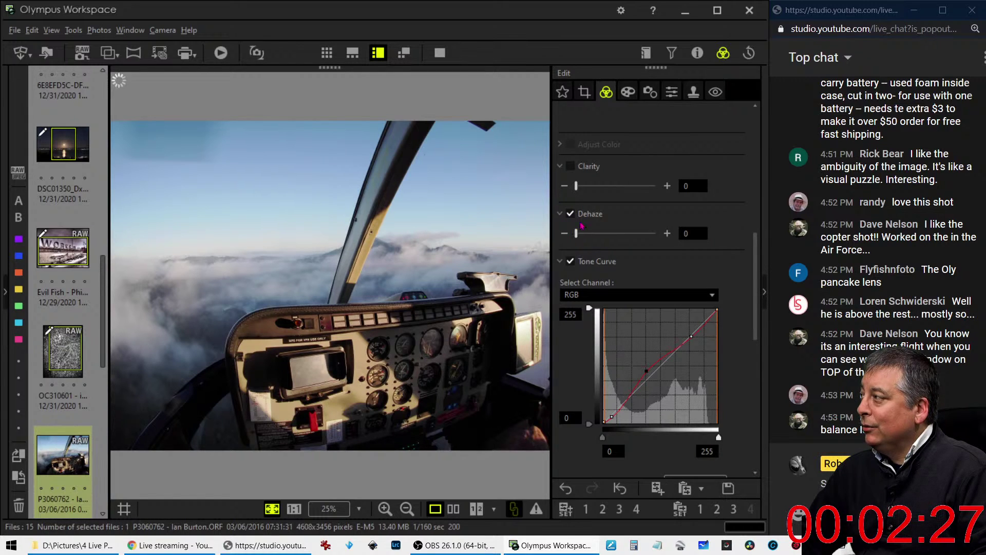
Apply the Dramatic Tone art filter to the cockpit photo
click(625, 94)
click(626, 132)
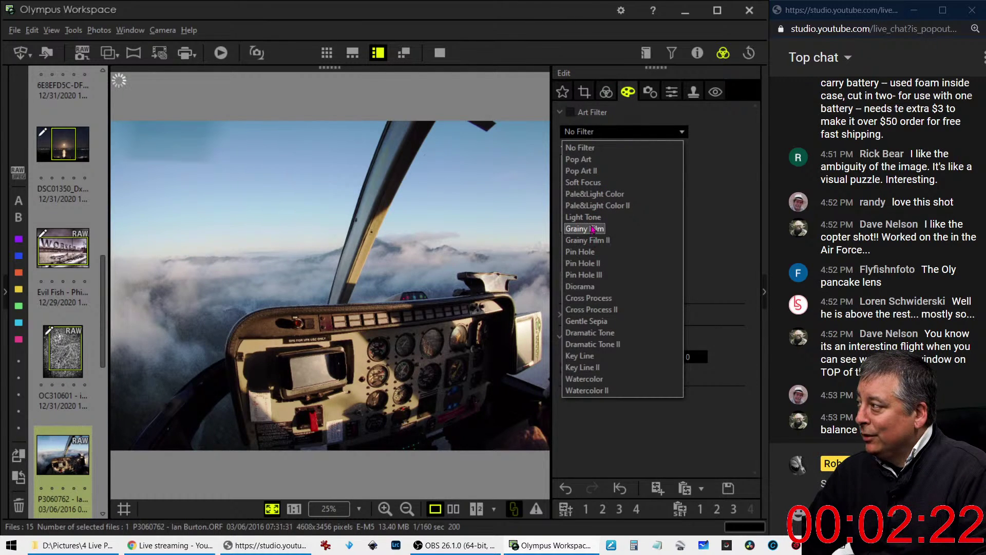
click(590, 335)
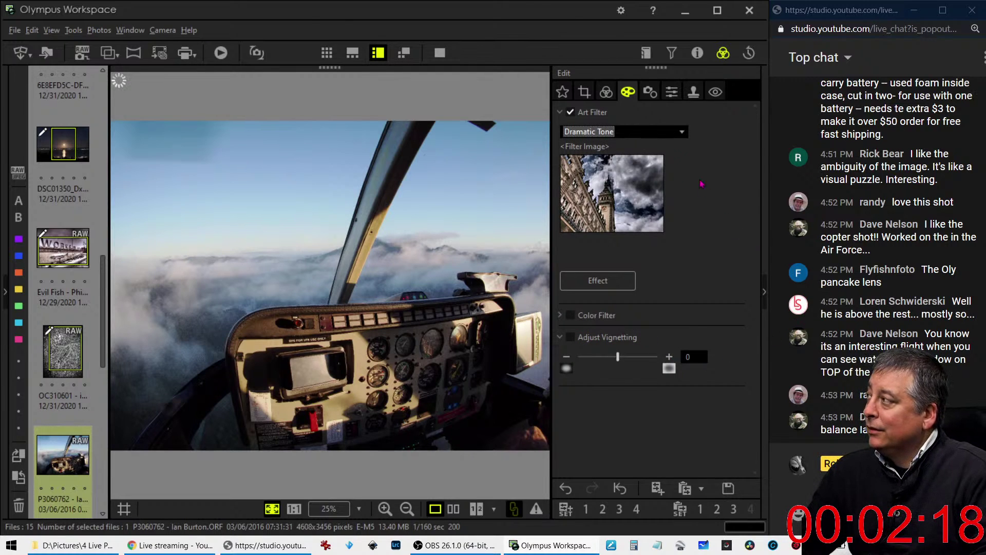
Reset the cockpit photo's tone curve and lift only its deepest shadows slightly
click(607, 92)
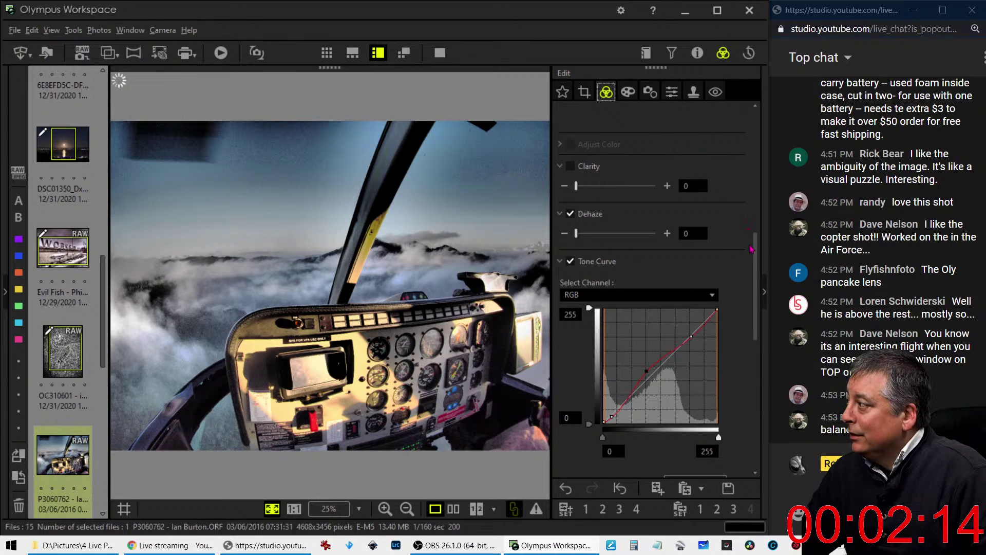
drag(754, 255, 755, 271)
click(681, 439)
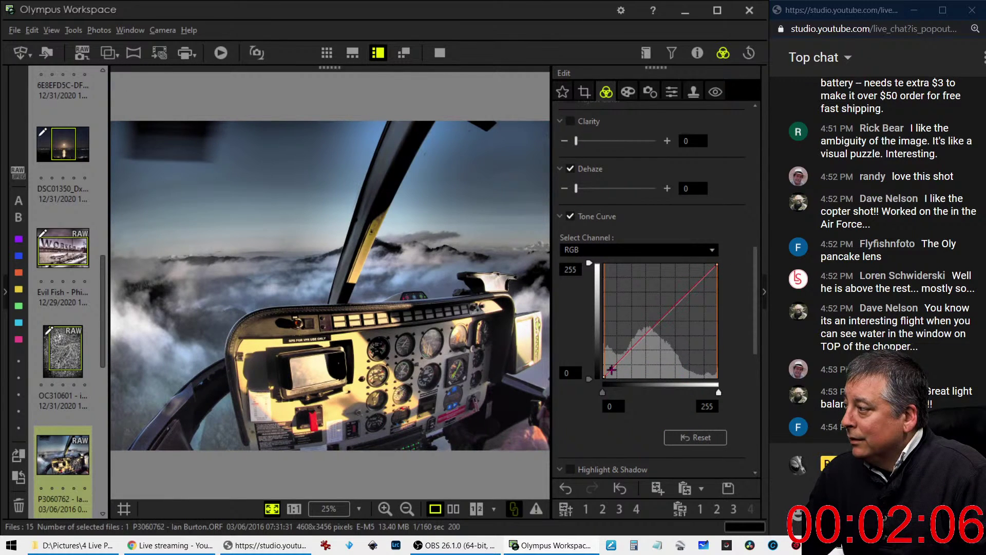
drag(612, 370, 612, 369)
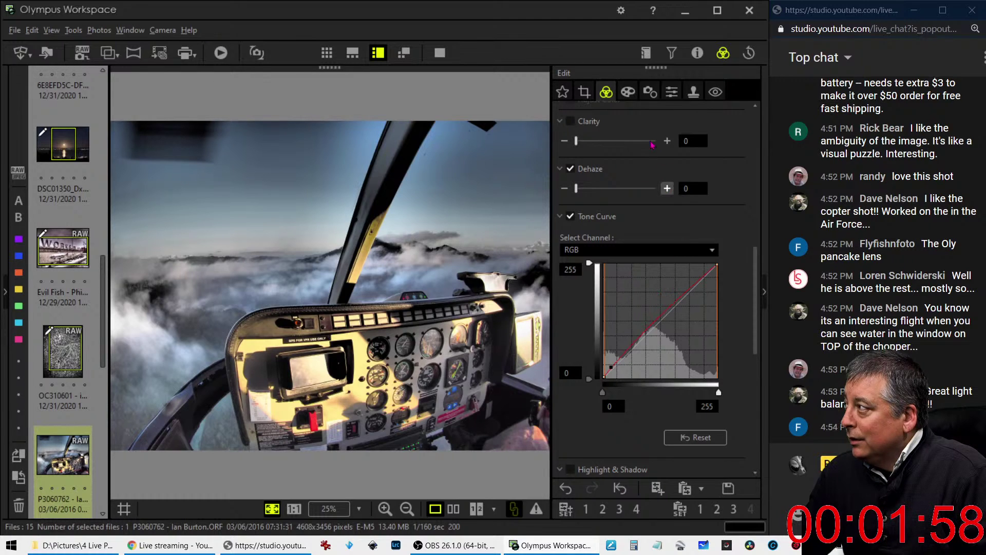
Crop the cockpit photo freehand to about 4343 x 3074 pixels, trimming its upper and right edges
click(584, 92)
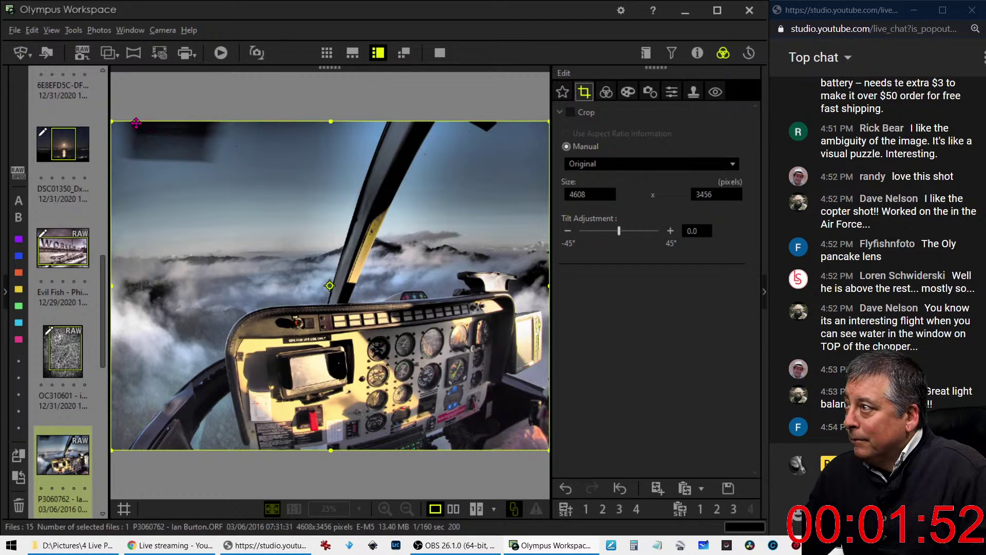
drag(115, 125, 137, 146)
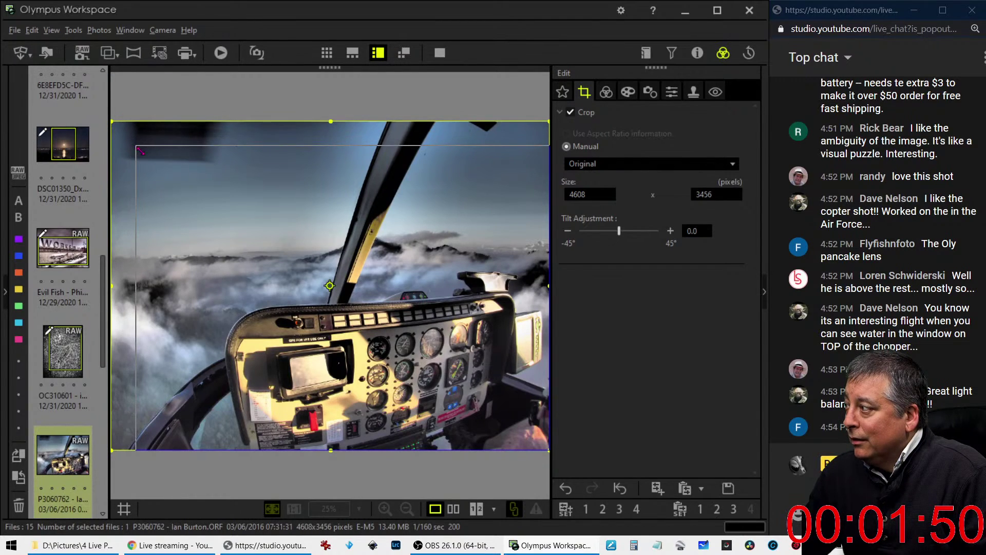
mouse_move(235, 213)
mouse_down()
mouse_move(208, 212)
mouse_move(246, 218)
mouse_up()
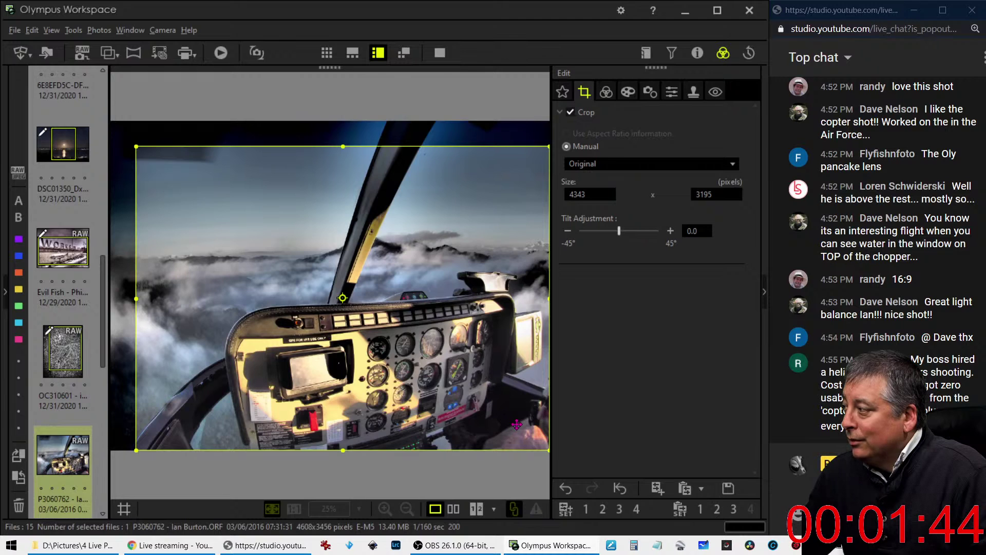
drag(517, 424, 492, 423)
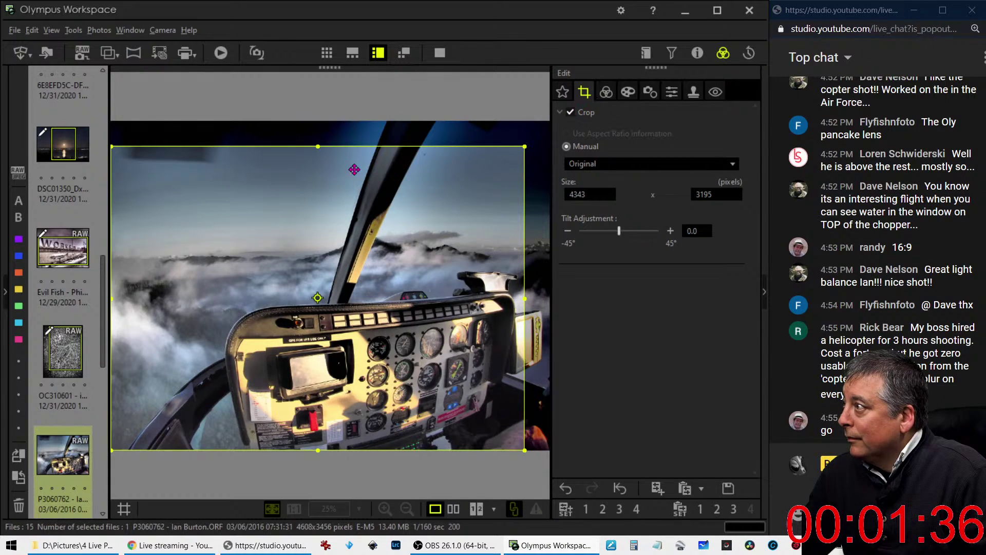
drag(315, 147, 315, 158)
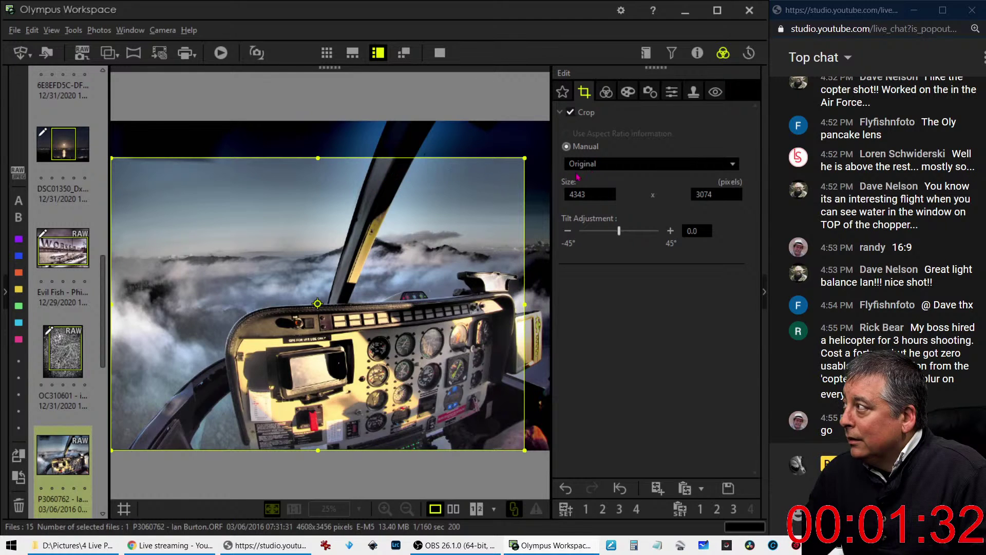
Crop the photo at a 4:3 ratio to about 3978 x 2984 pixels, anchored at its lower-left corner, and preview the result
click(606, 168)
click(575, 191)
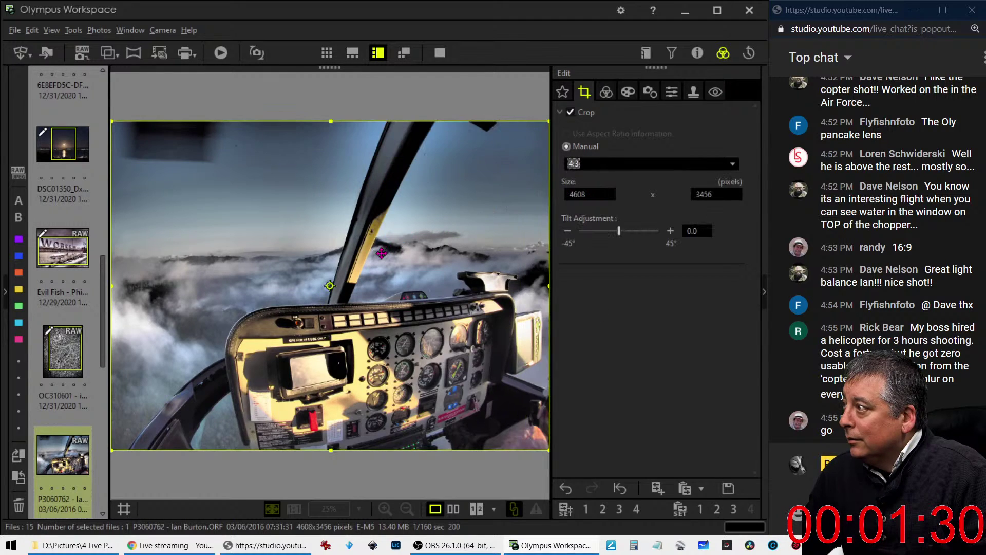
drag(549, 122, 488, 224)
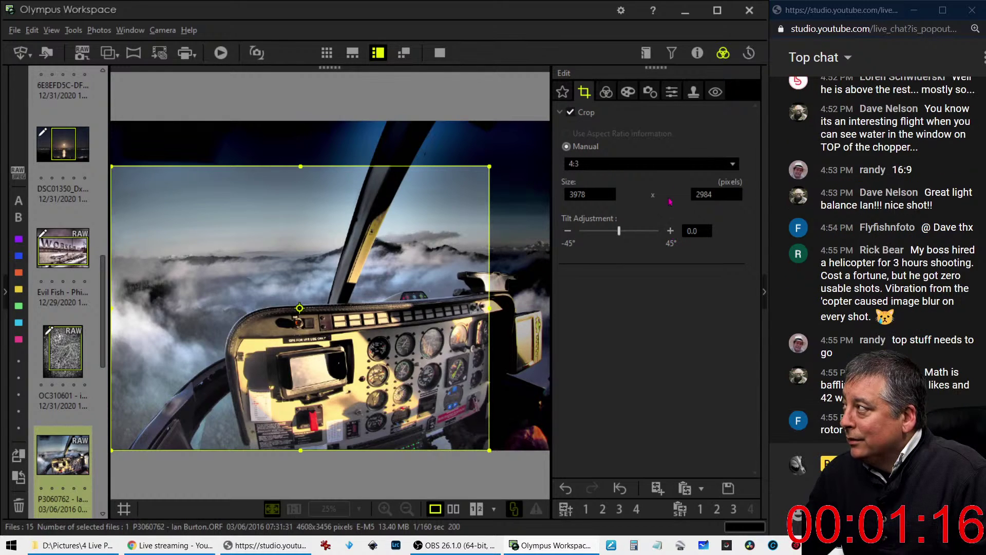
click(606, 92)
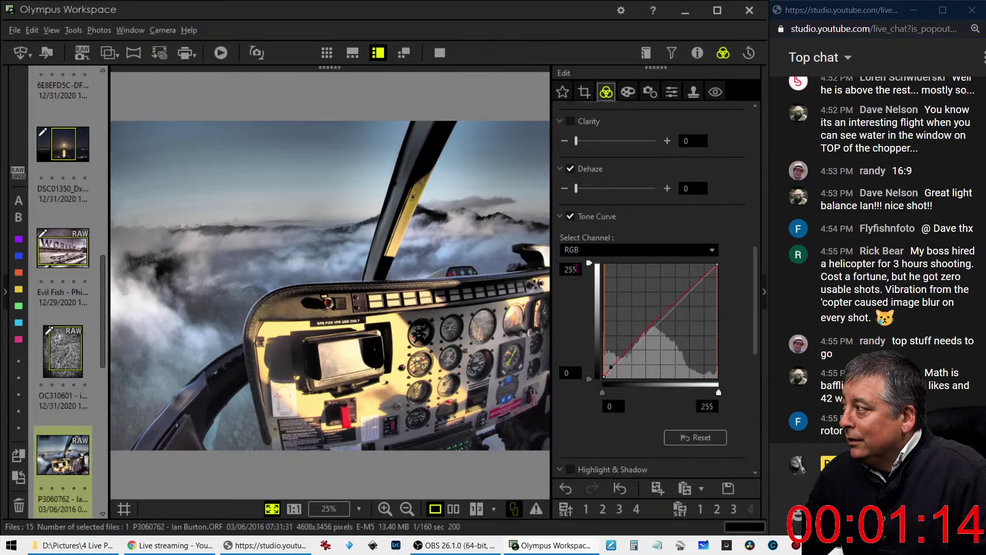
click(584, 92)
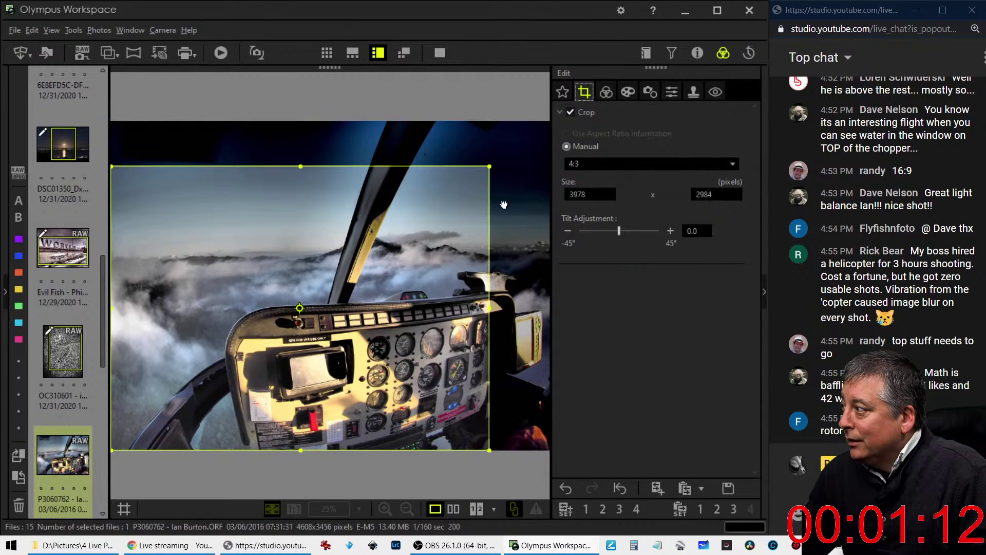
Change the crop to a 16:9 ratio at 4608 x 2592 pixels and shift the frame down toward the instrument panel
click(607, 163)
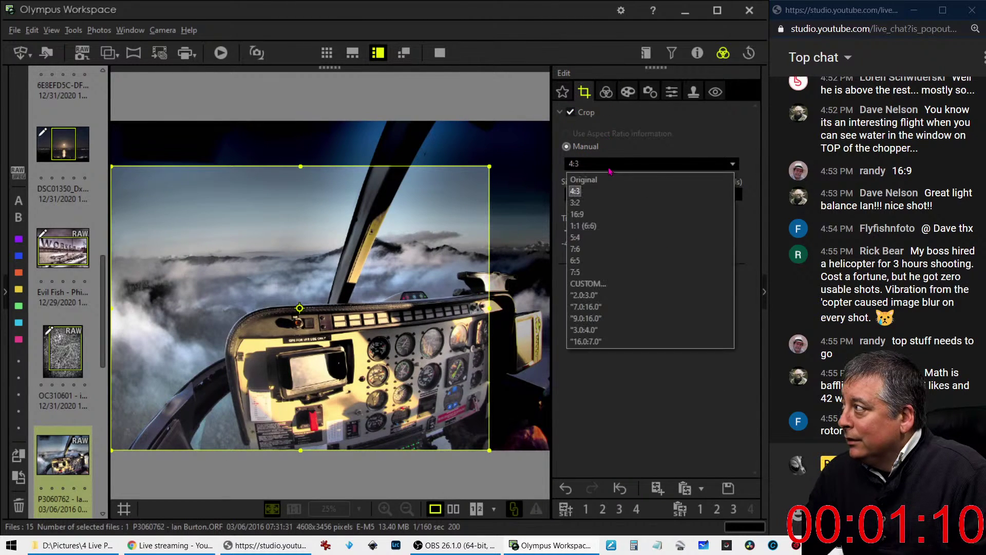
click(585, 201)
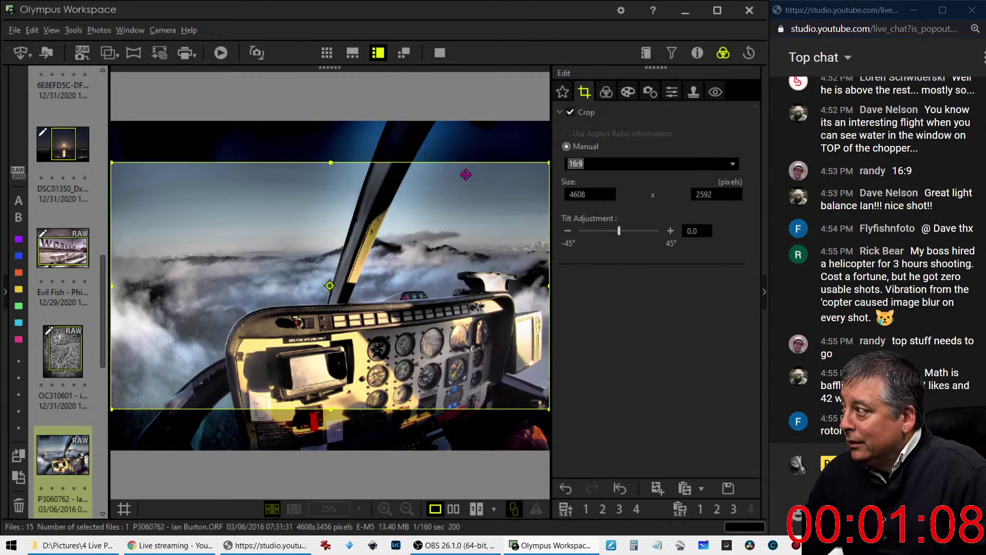
drag(455, 221, 447, 257)
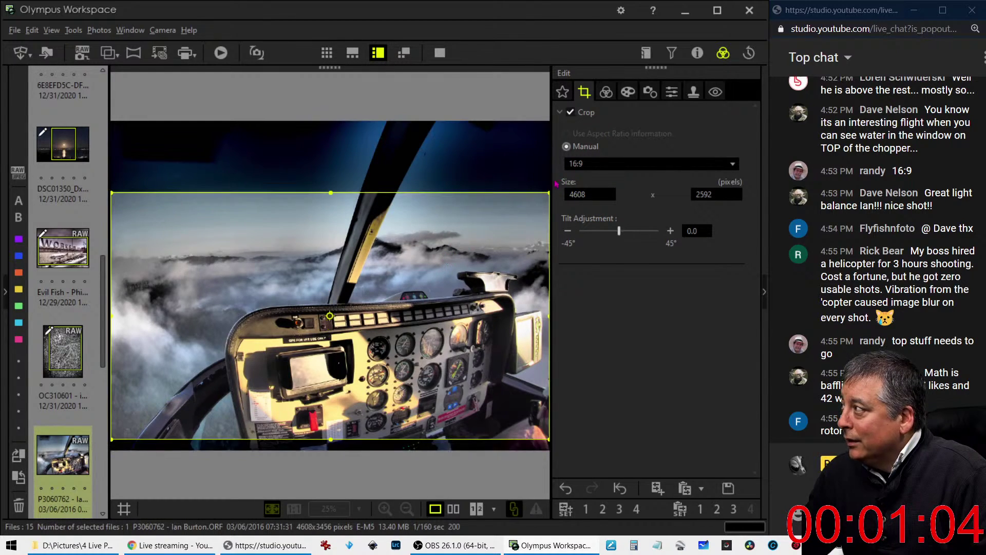
Try a 5:4 crop on the cockpit photo, pulling in its upper-right corner
click(602, 164)
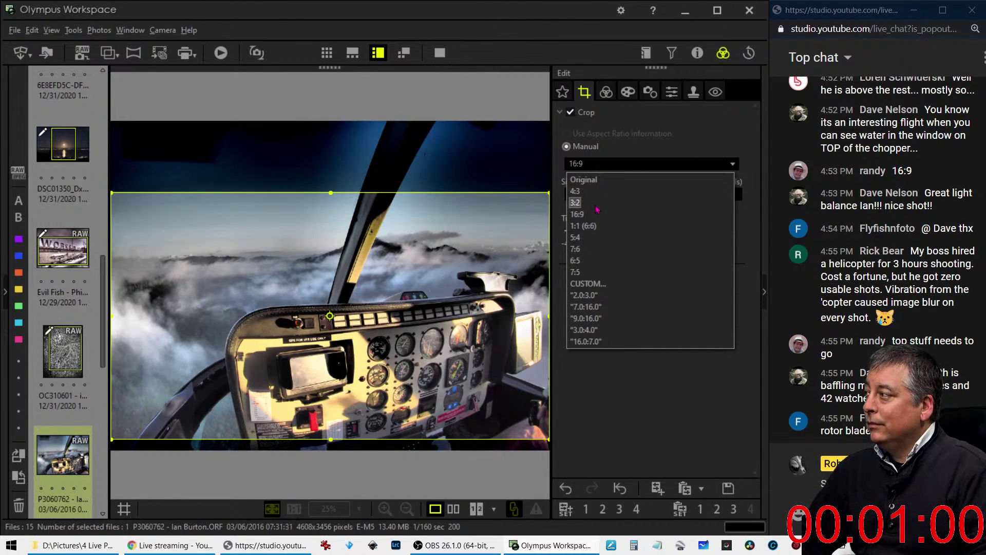
click(597, 236)
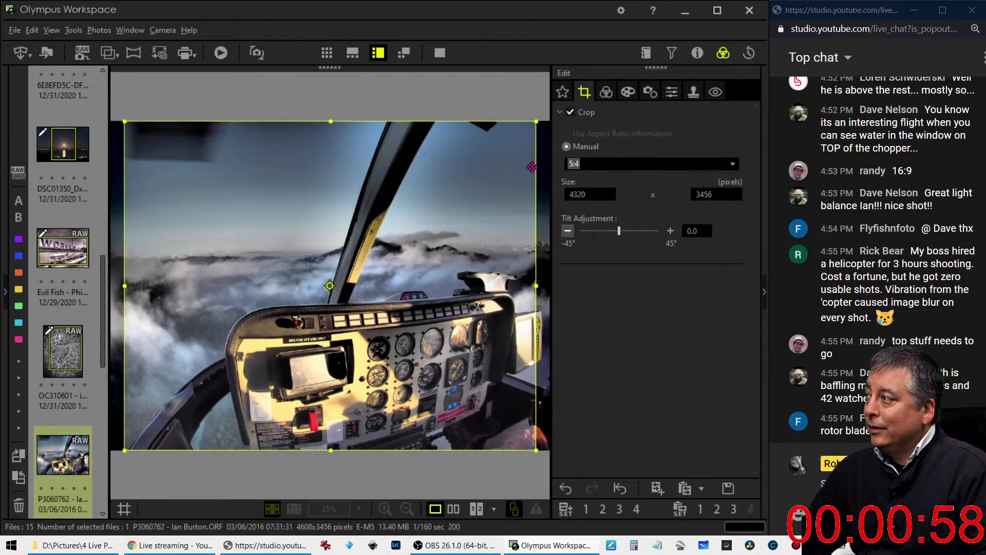
drag(536, 121, 496, 203)
Crop the cockpit photo at a 4:3 ratio to about 4361 x 3272 pixels, anchored at its lower-left corner
click(607, 166)
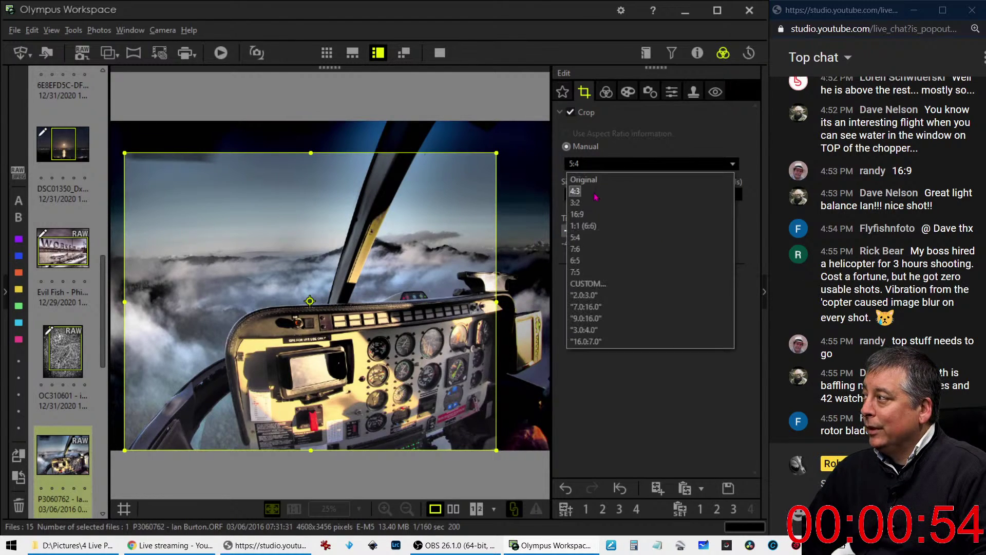
click(575, 191)
drag(545, 122, 525, 171)
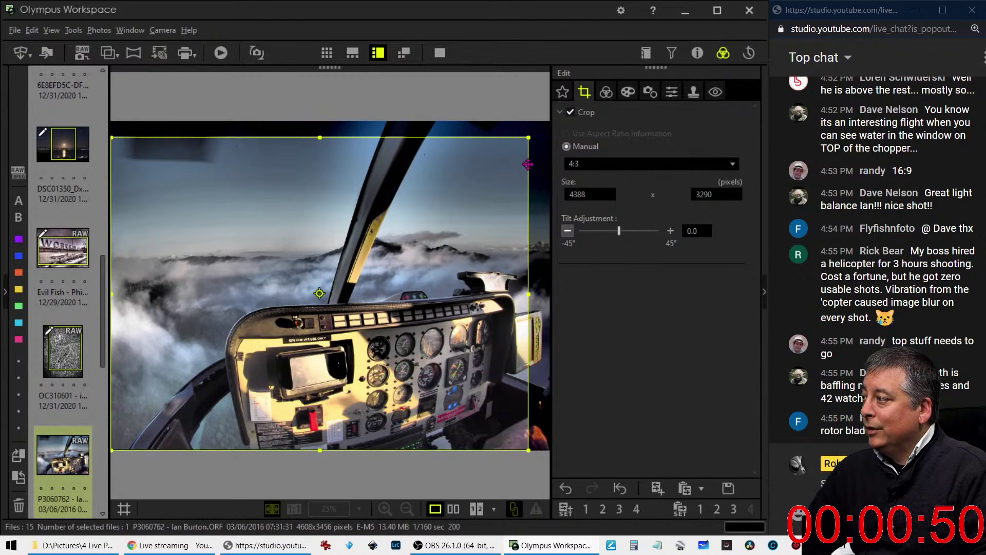
click(606, 93)
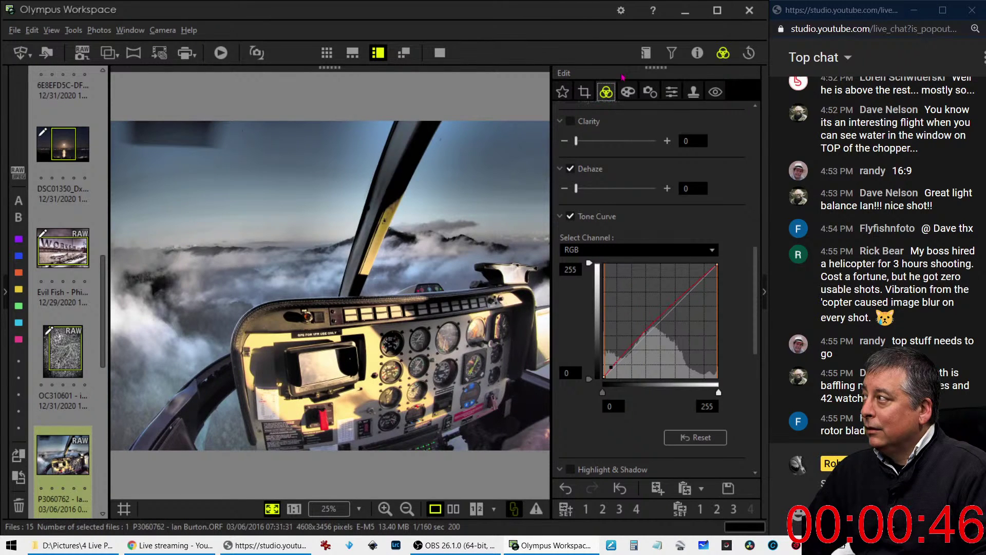
click(584, 92)
mouse_move(534, 138)
mouse_down()
mouse_move(517, 158)
mouse_move(525, 144)
mouse_up()
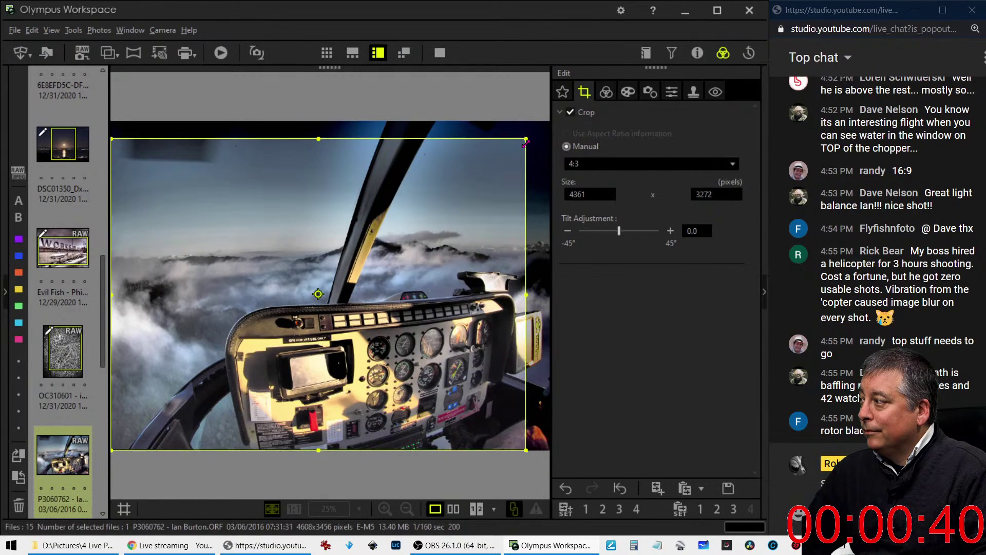
Preview the cropped cockpit photo and inspect the engine oil gauge at full size
click(606, 91)
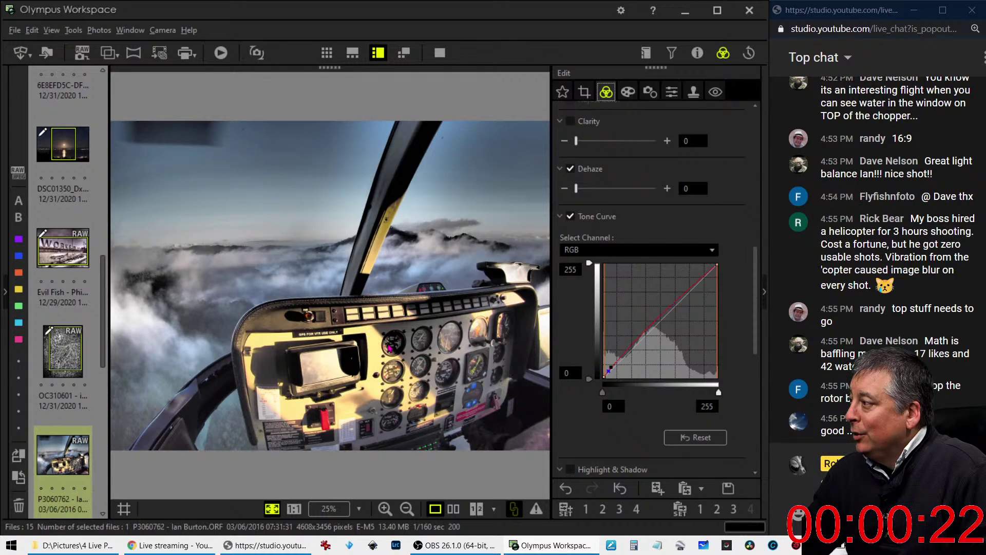
click(389, 348)
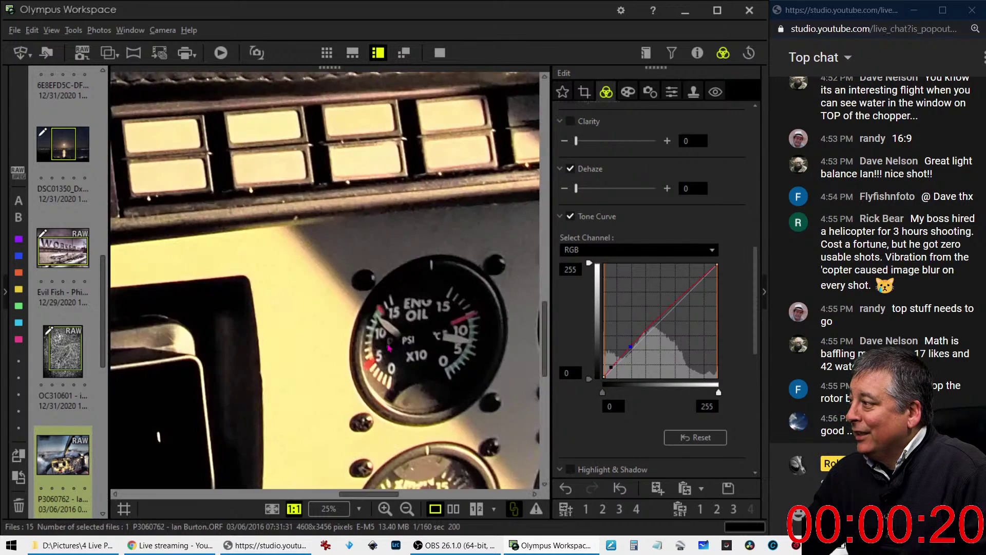
click(389, 348)
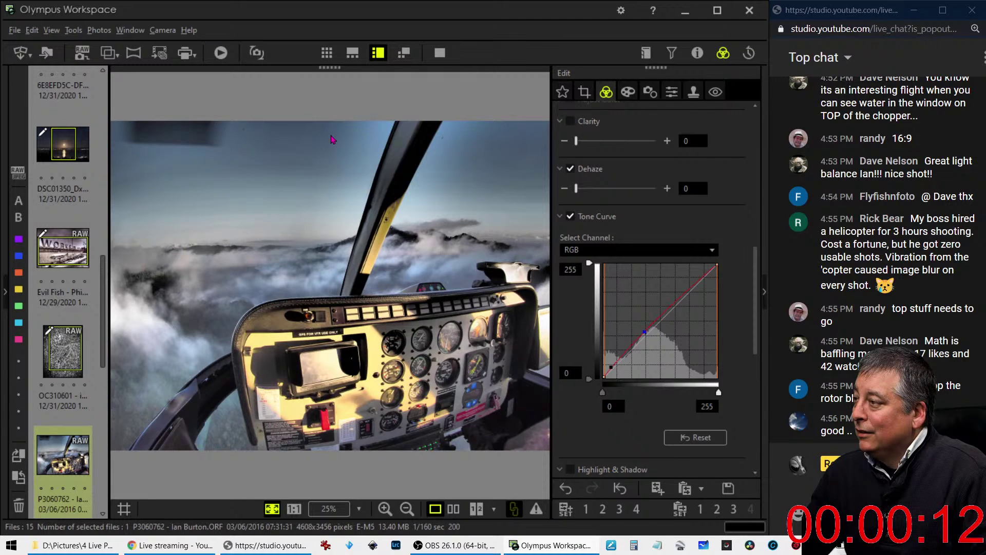
Pull in the crop's upper-left corner to about 4055 x 3042 pixels, previewing the framing along the way
click(584, 93)
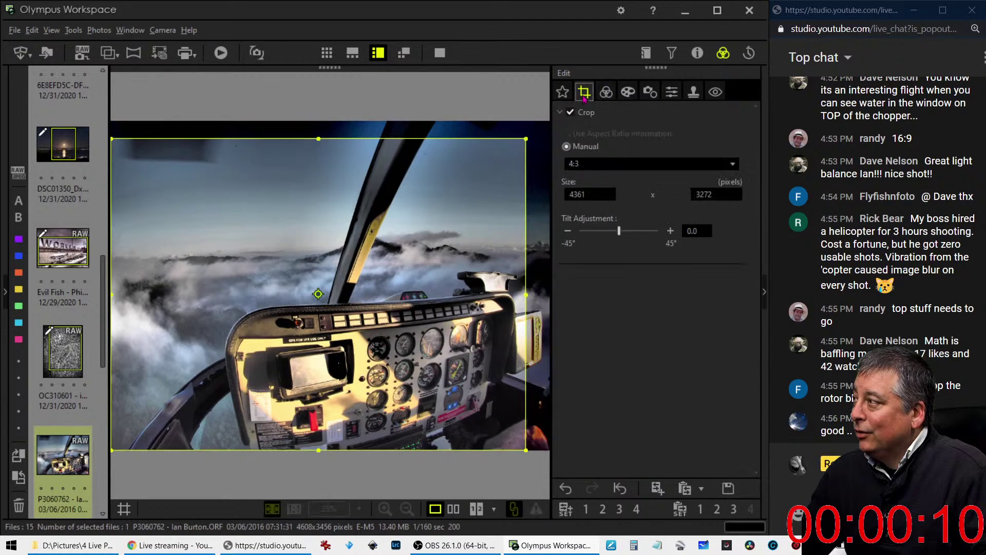
drag(112, 139, 131, 152)
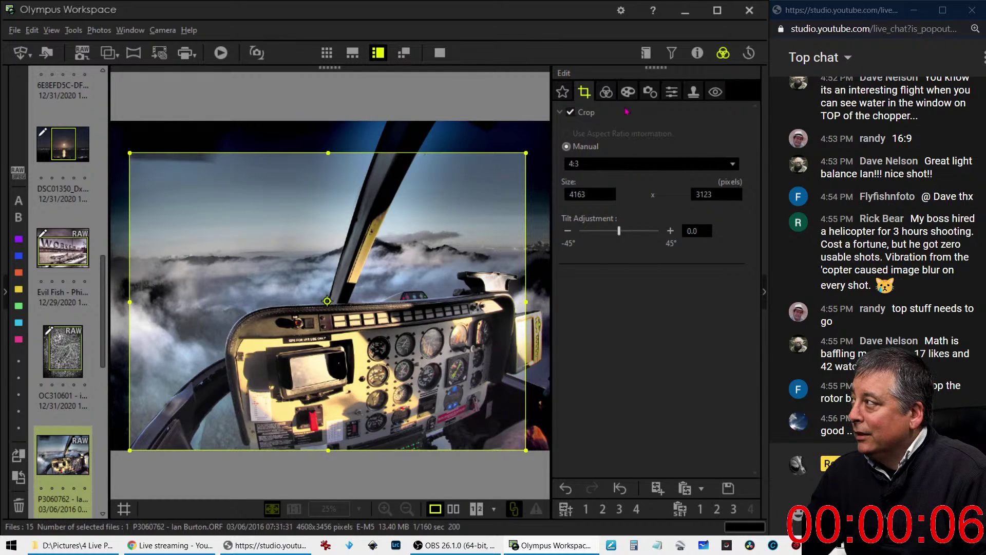
click(607, 92)
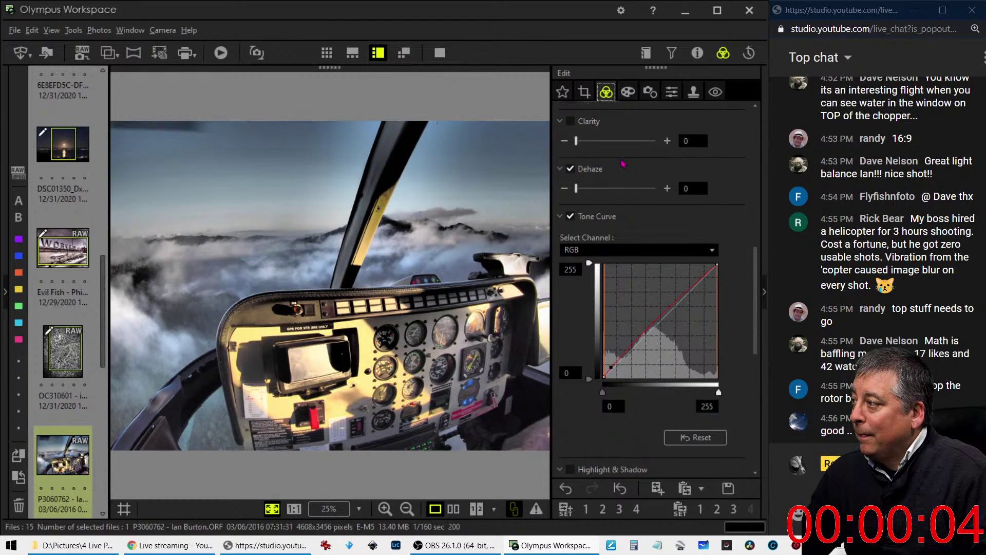
click(584, 91)
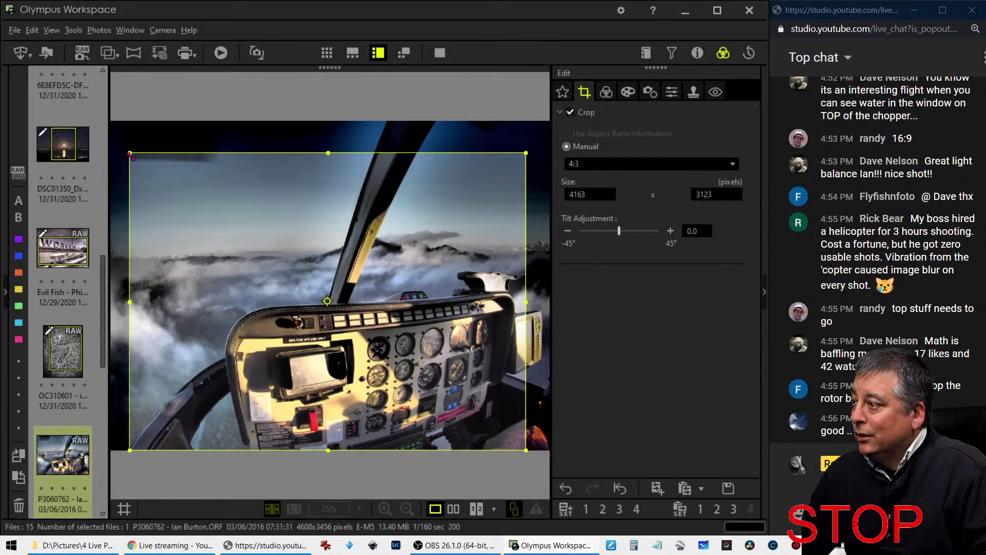
drag(136, 155, 141, 164)
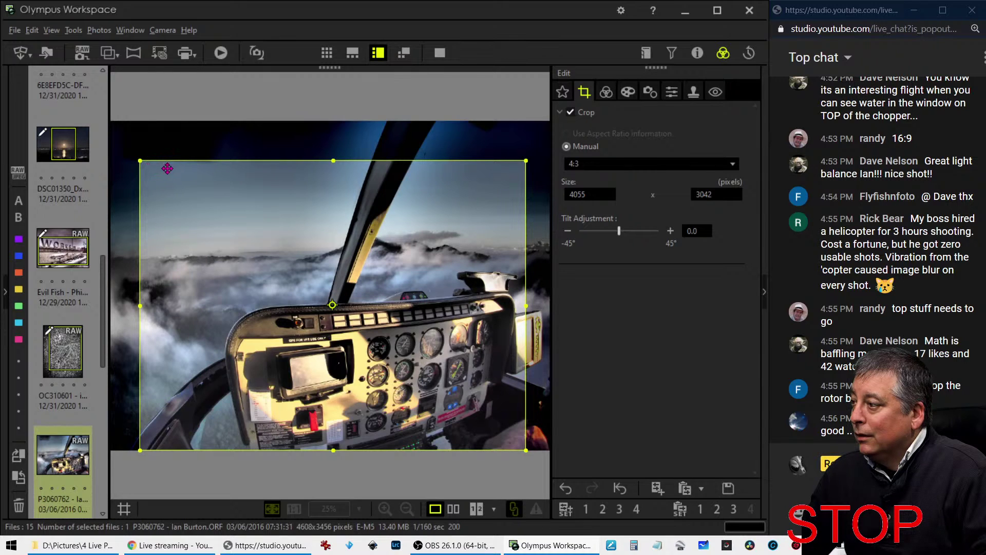
click(613, 96)
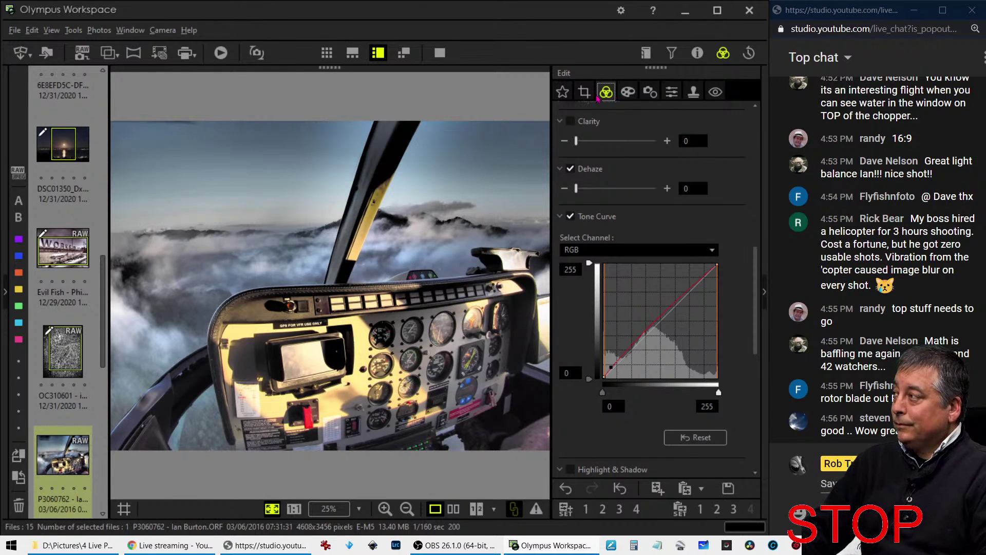
Set the crop's upper-left corner for a frame of about 4158 x 3119 pixels and preview the result
click(592, 97)
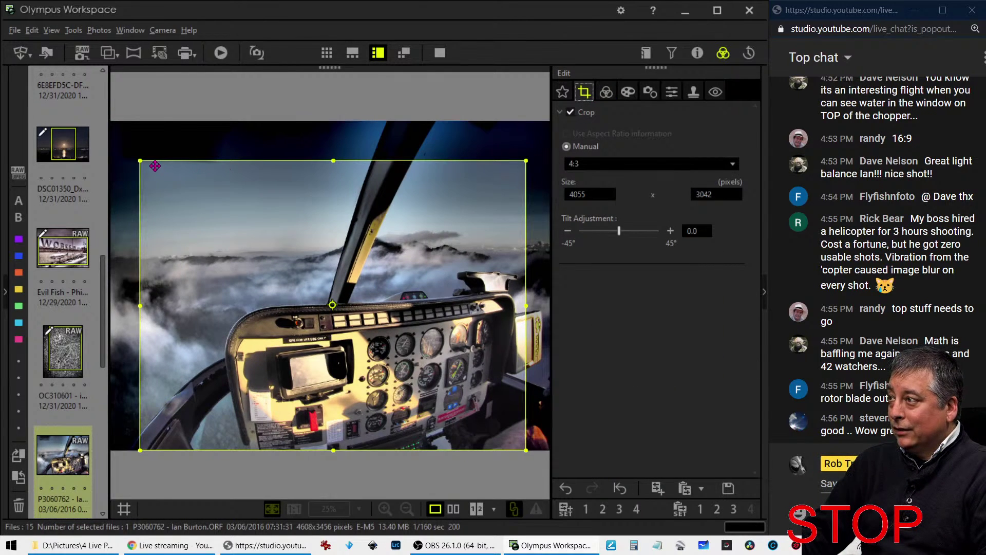
drag(143, 163, 133, 156)
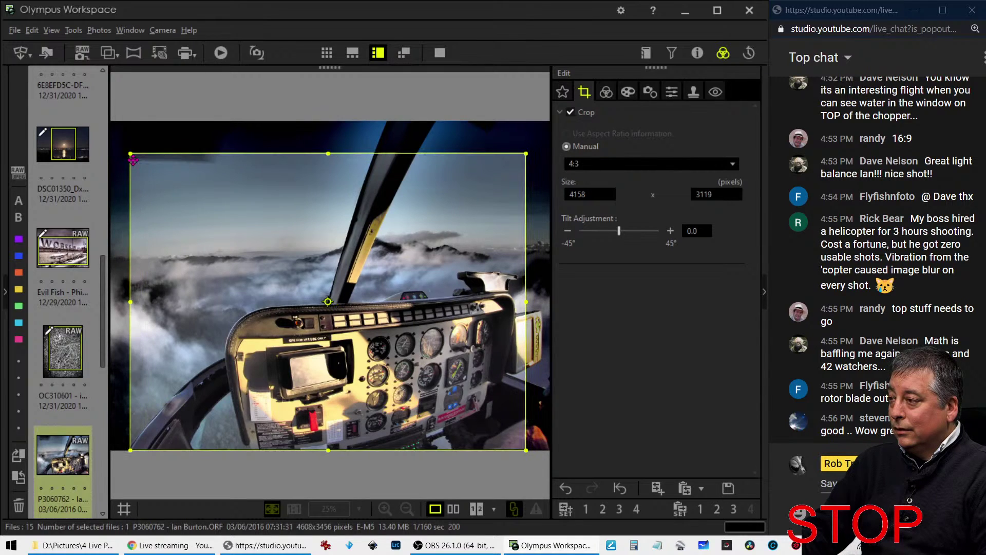
click(606, 92)
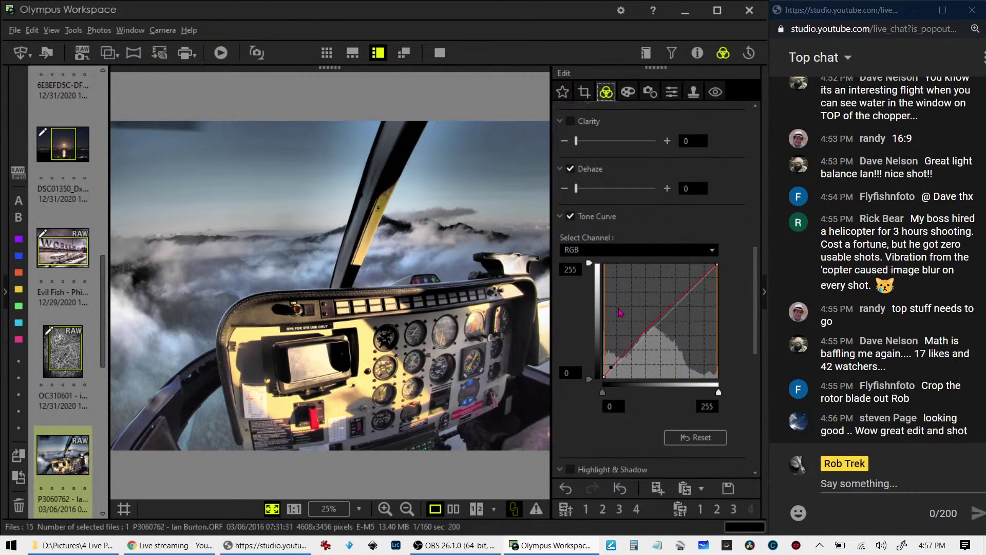
Compare the original and edited cockpit photo side by side in full screen
click(453, 508)
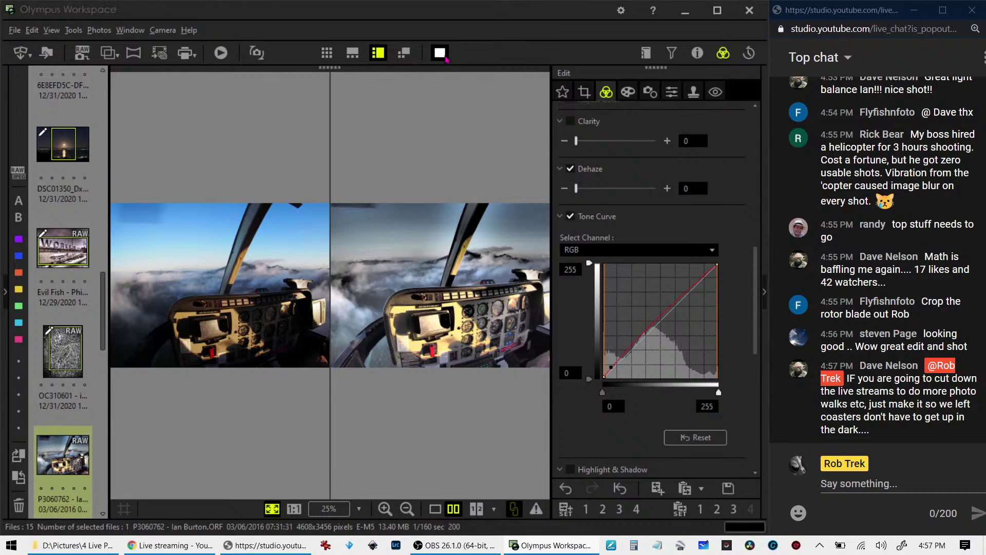
click(444, 57)
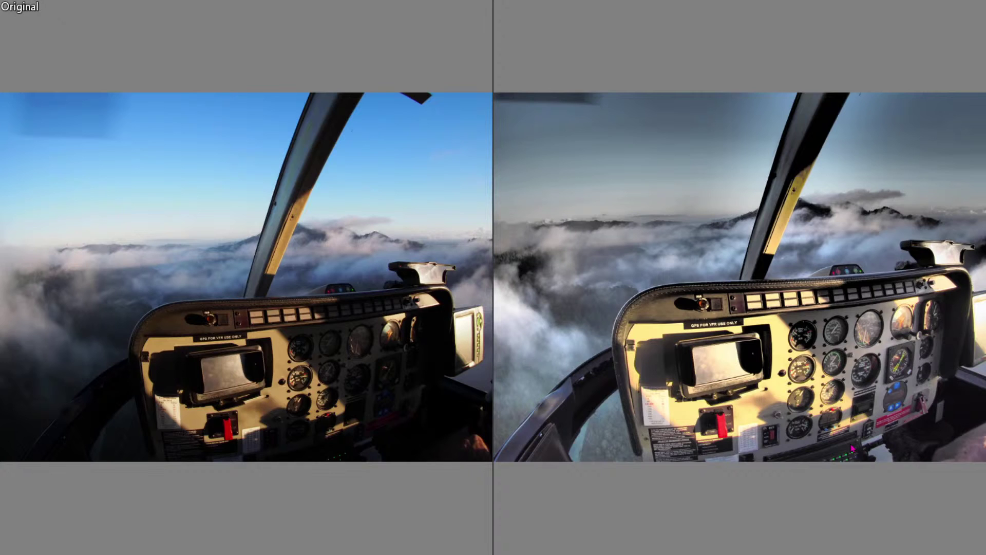
key(Escape)
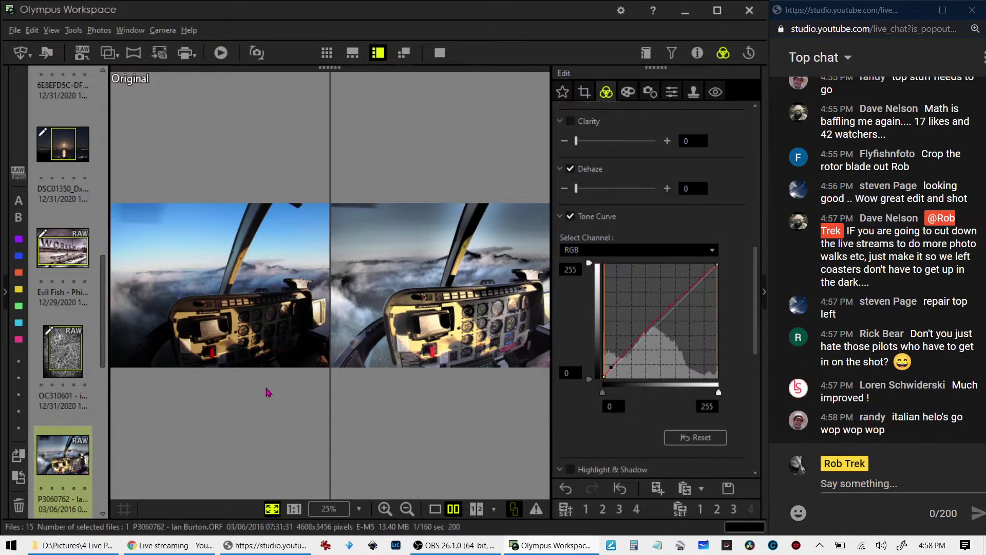
Open the timber-roof photo P4290498 for editing in single-image view
scroll(99, 376, down, 3)
click(71, 409)
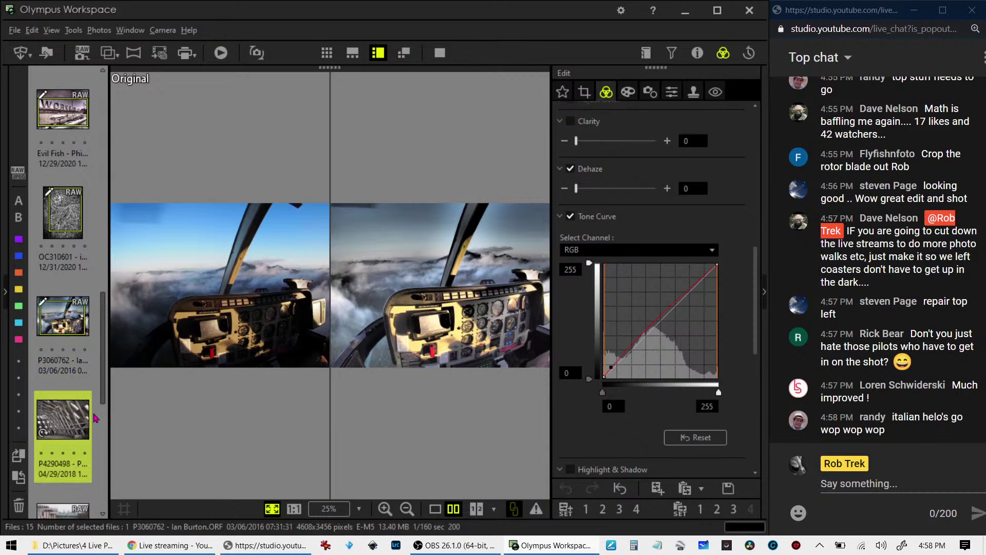
click(435, 508)
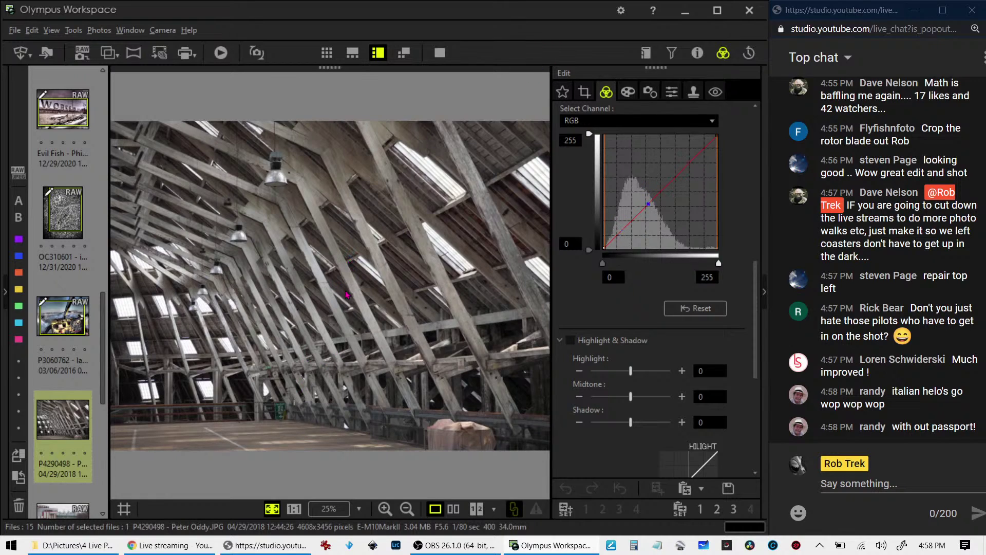
Check the camera, lens and exposure properties of the timber-roof photo
click(587, 95)
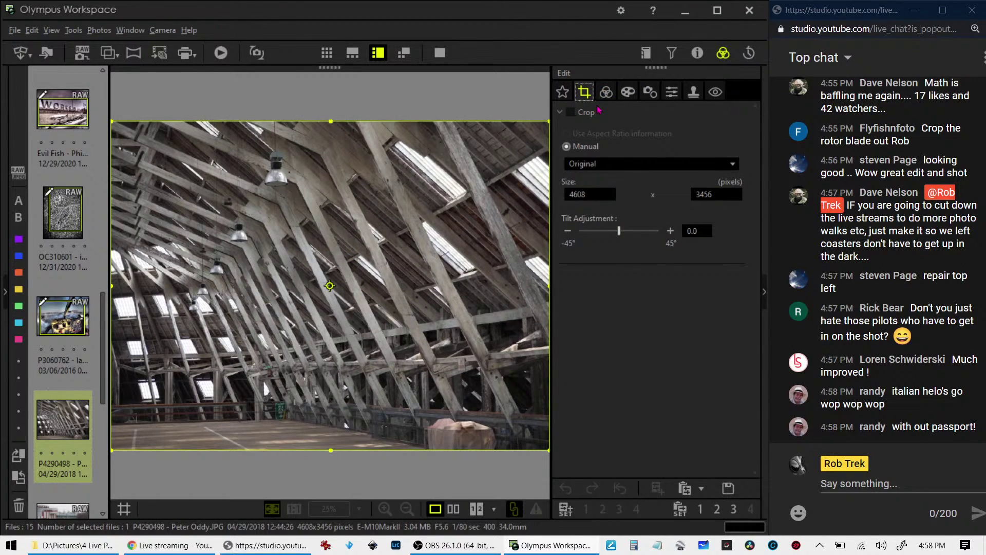
click(694, 54)
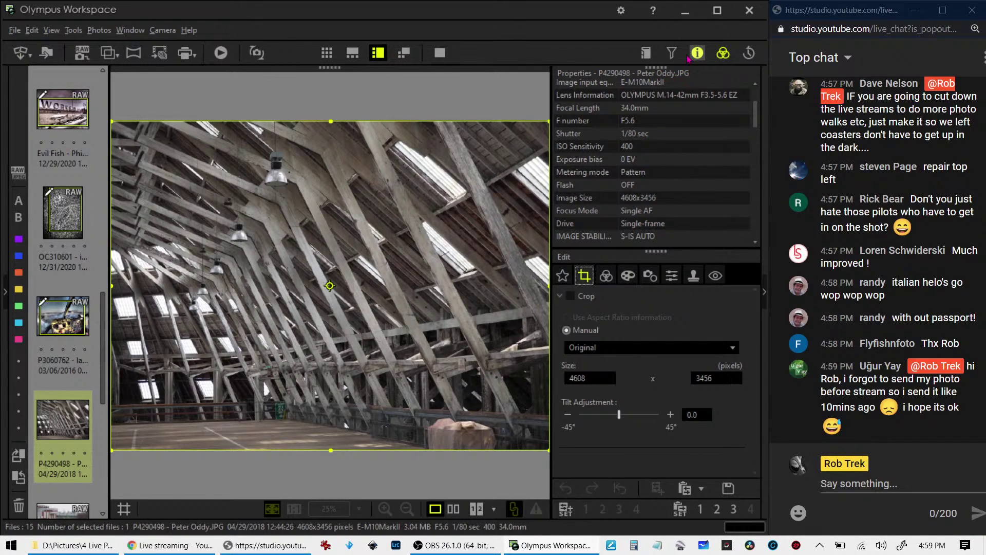
click(695, 54)
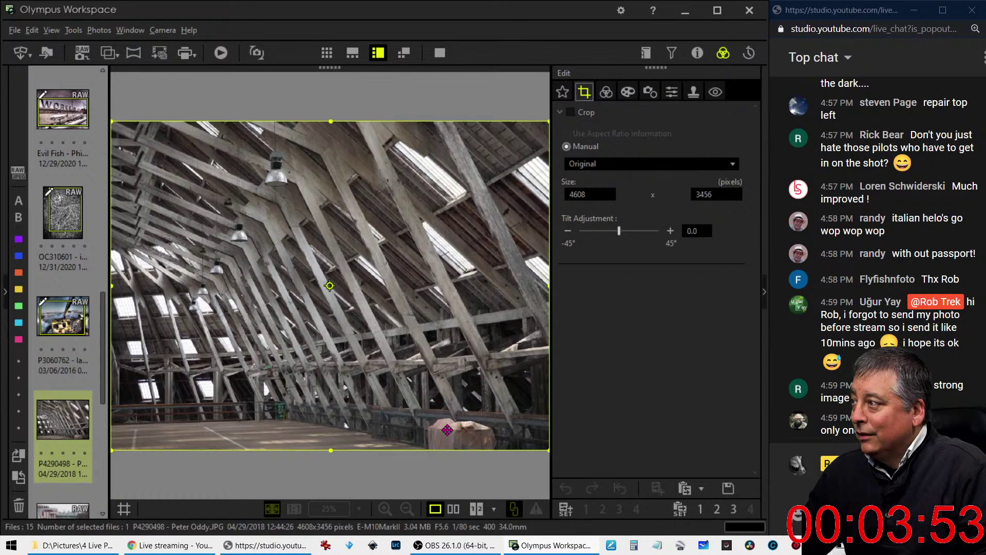
Crop the timber-roof photo at a 4:3 ratio in portrait orientation to about 2430 x 3240 pixels around the lamps and receding beams
click(602, 166)
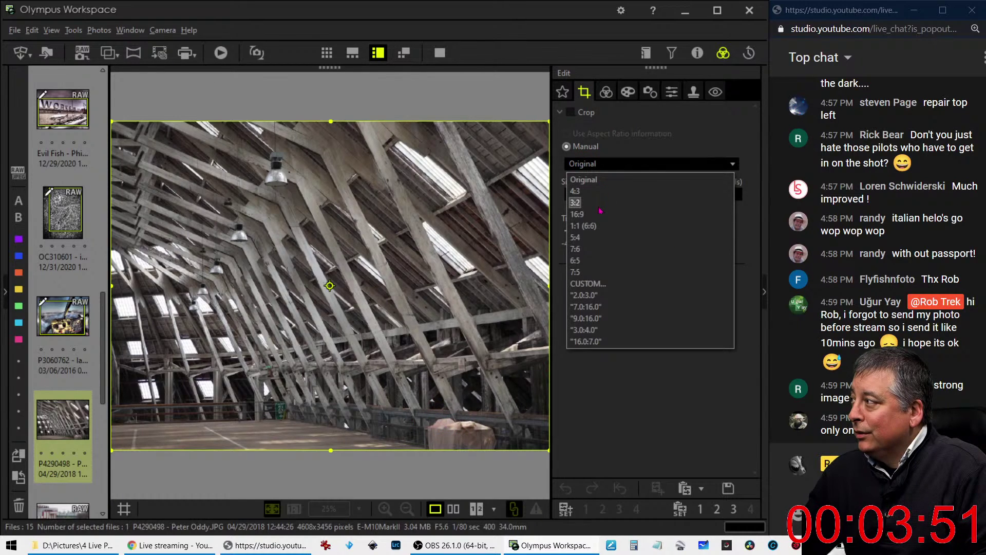
click(575, 191)
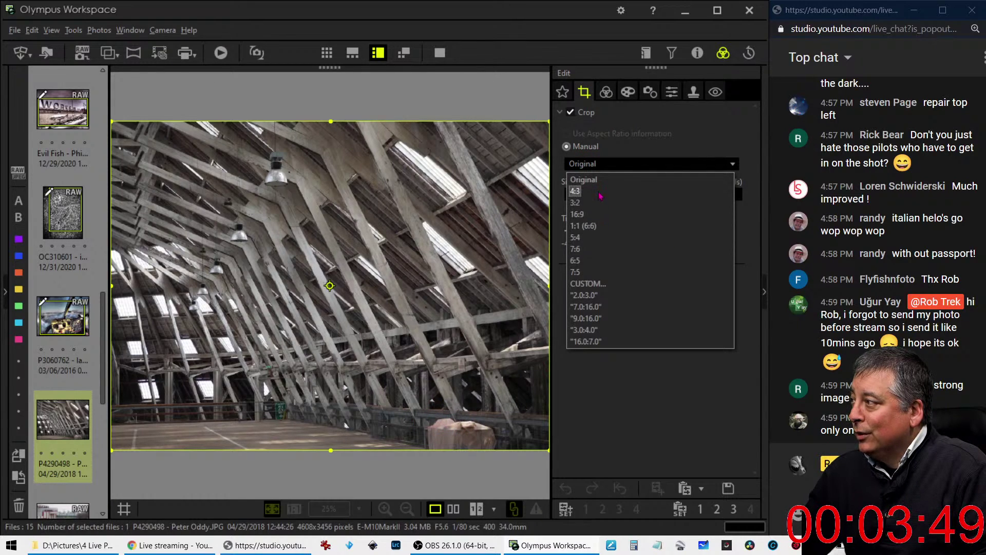
click(331, 286)
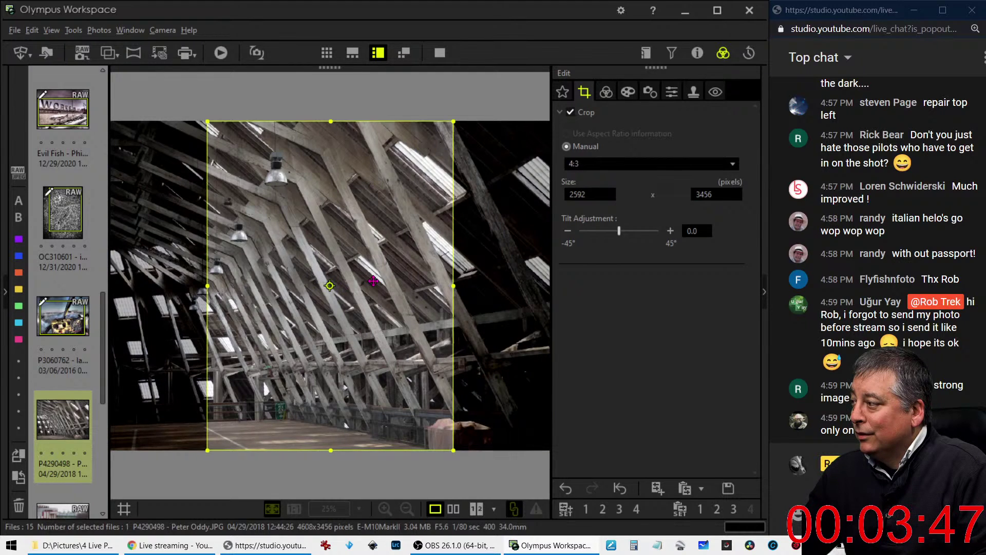
drag(374, 282, 275, 285)
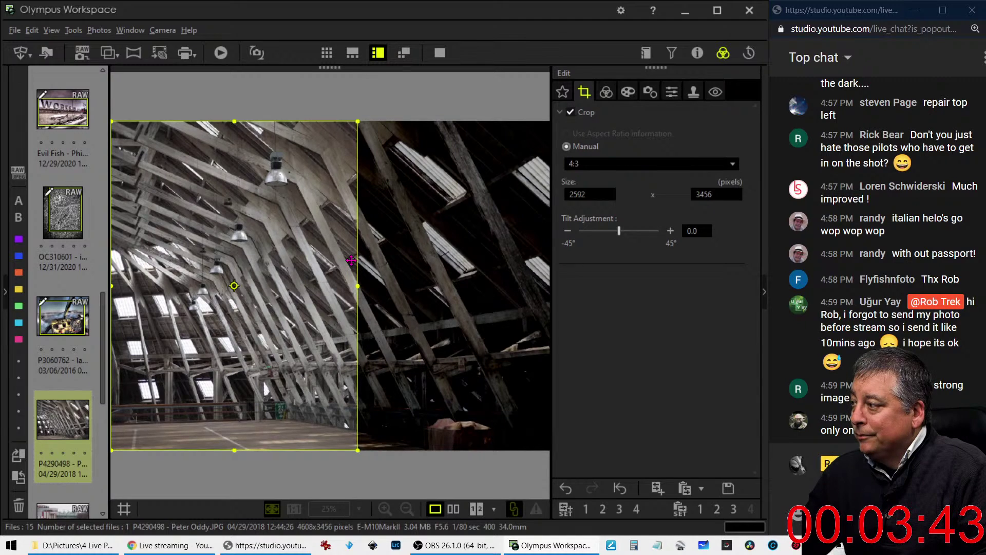
mouse_move(235, 448)
mouse_down()
mouse_move(232, 399)
mouse_move(296, 413)
mouse_up()
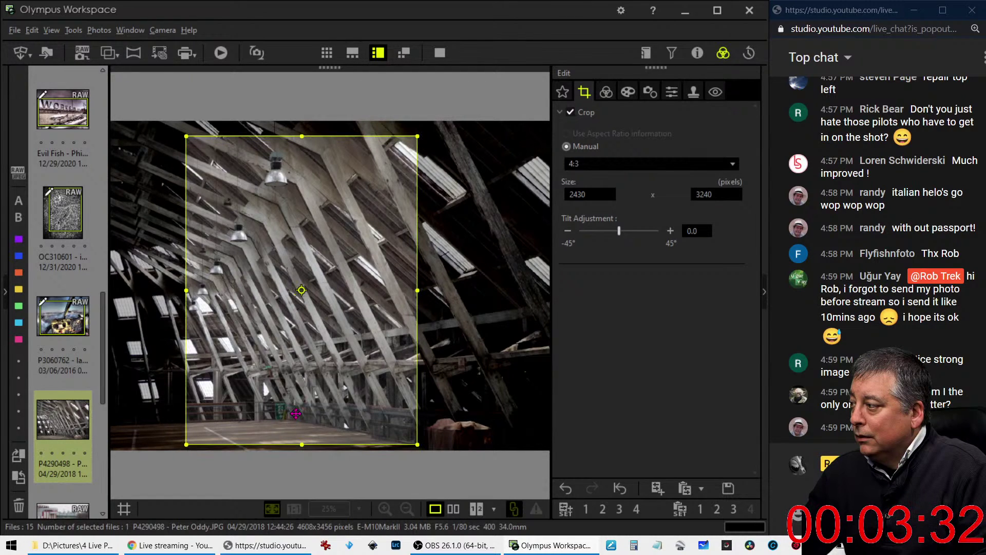
Preview the cropped timber-roof photo and set its sharpness to 7
click(607, 93)
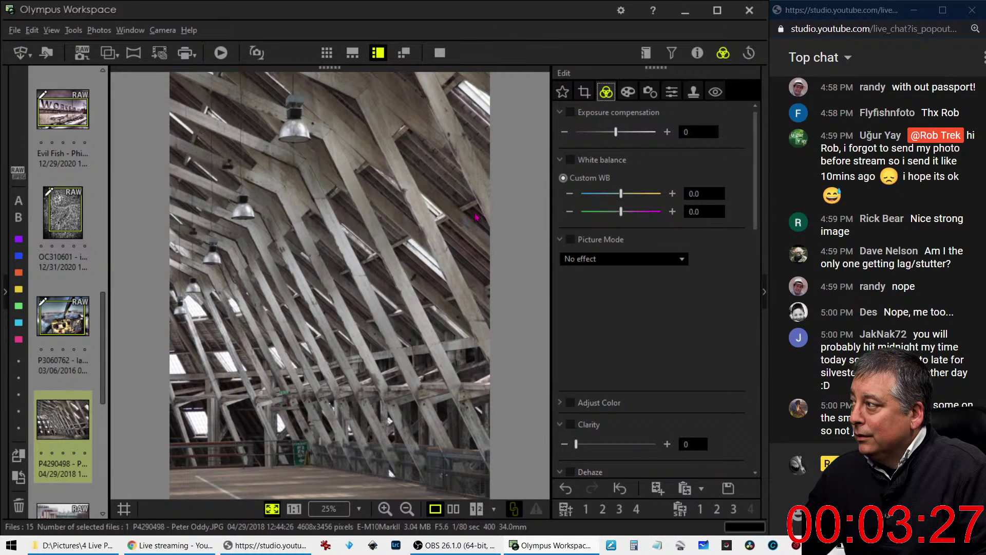
click(672, 91)
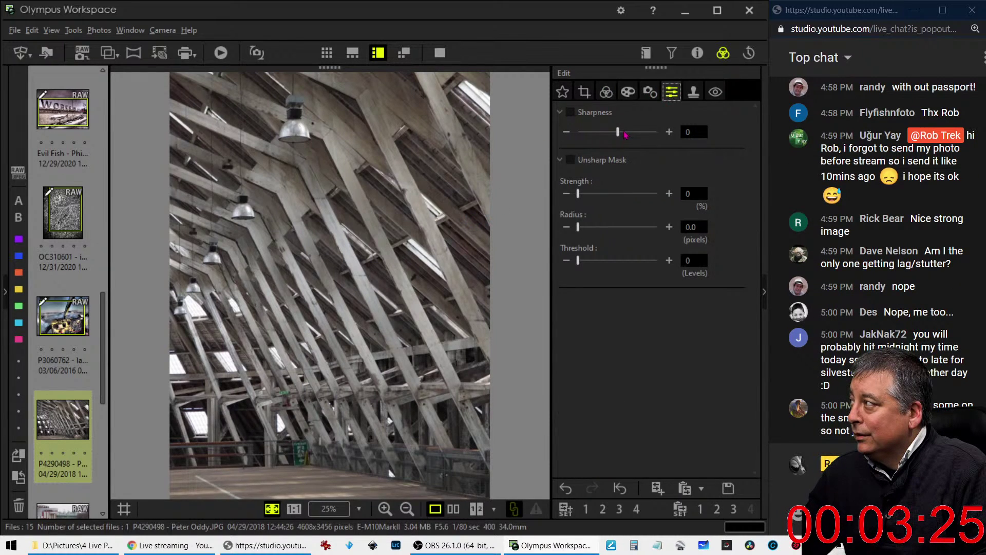
drag(624, 134, 687, 131)
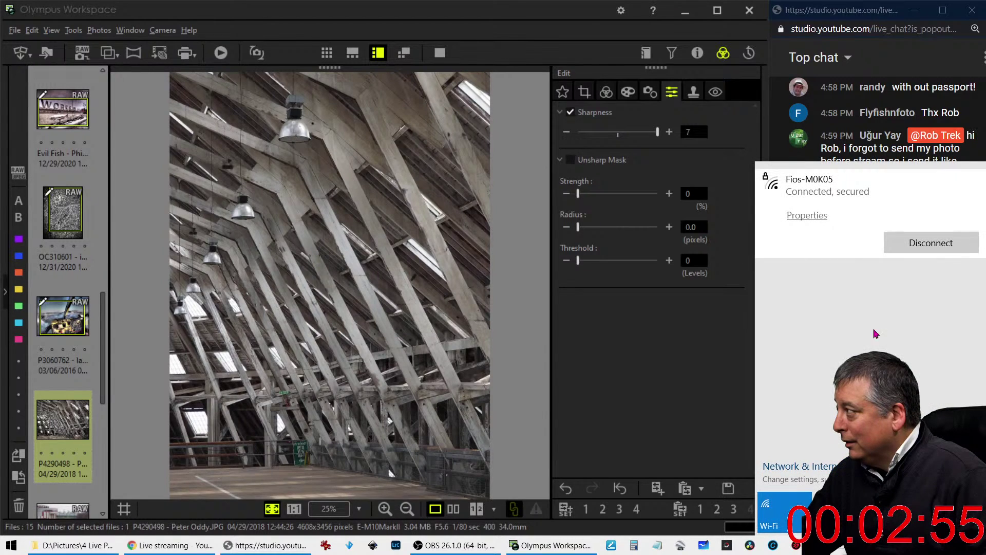
Disconnect the computer from the Fios-M0K05 Wi-Fi network, reconnect it, and return to the live chat
click(924, 251)
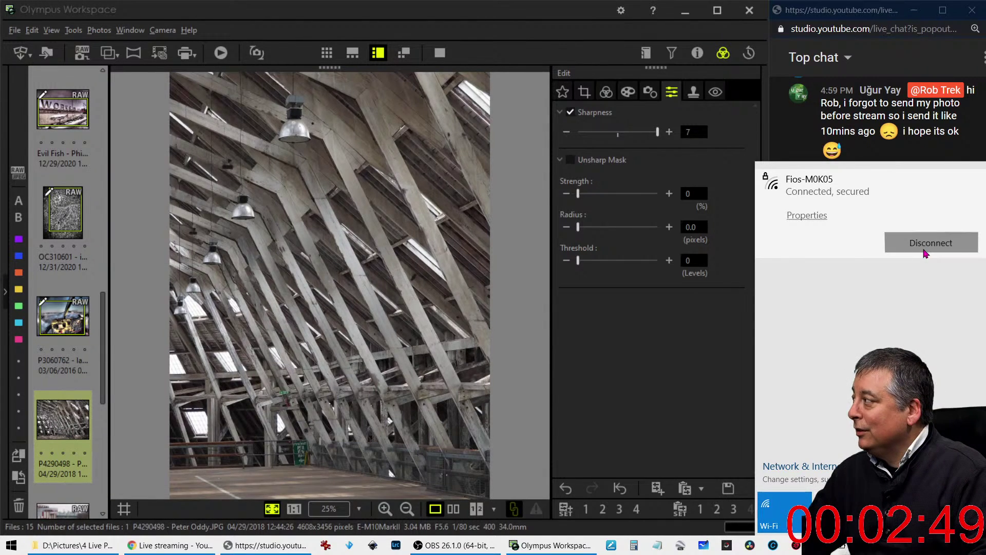
click(925, 251)
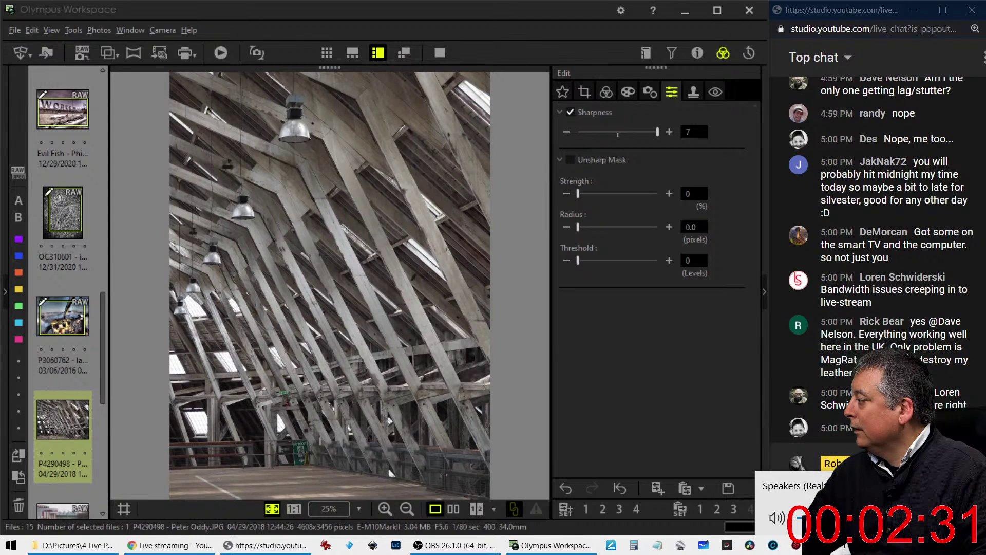
click(804, 544)
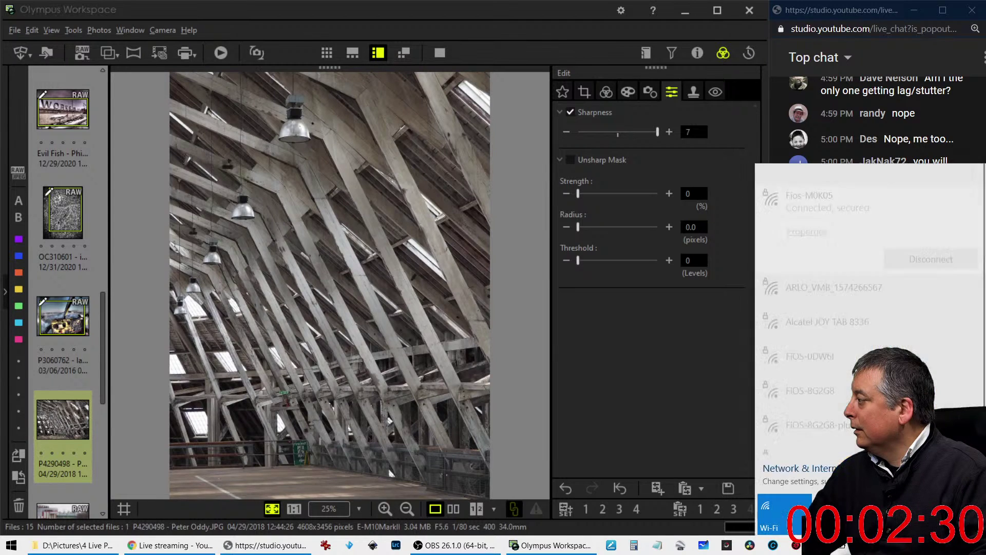
click(917, 251)
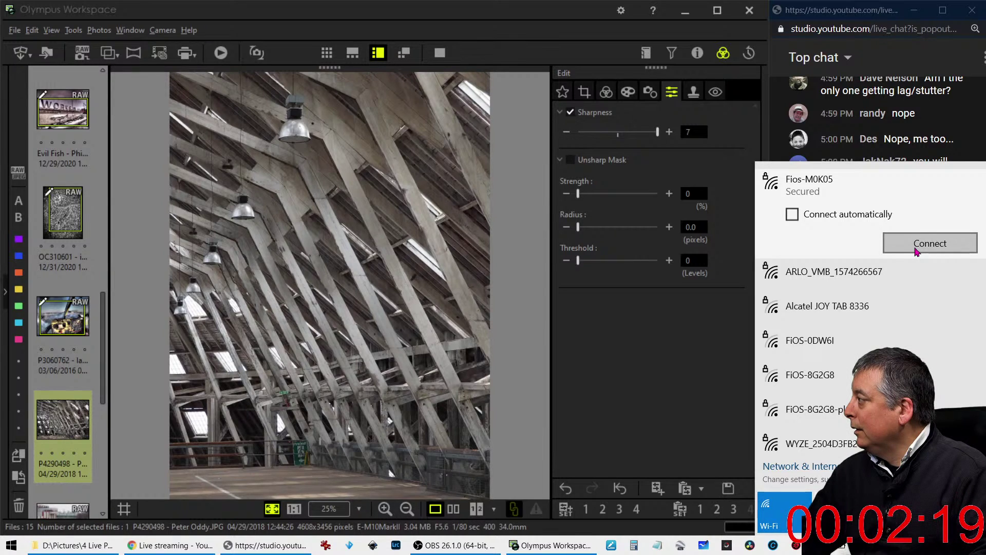
click(917, 250)
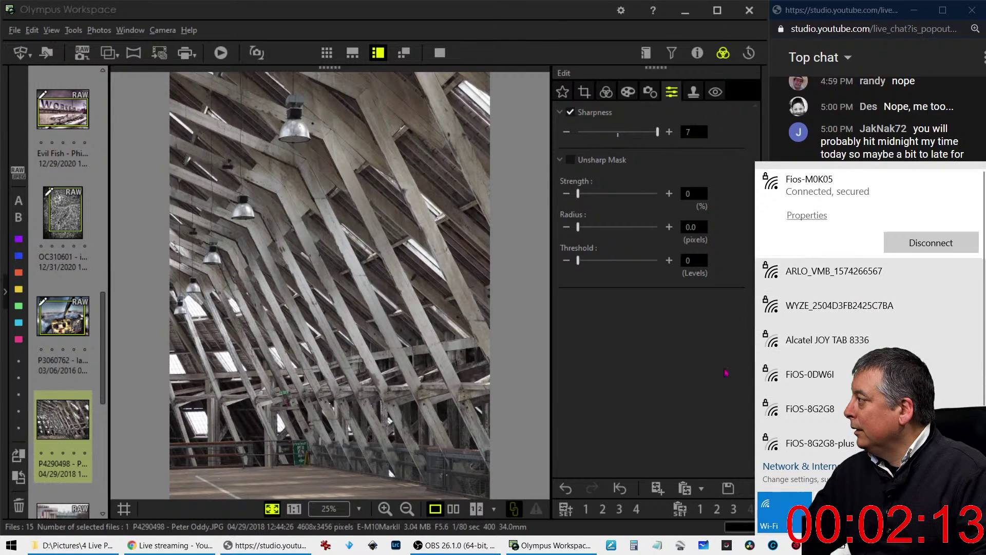
click(697, 379)
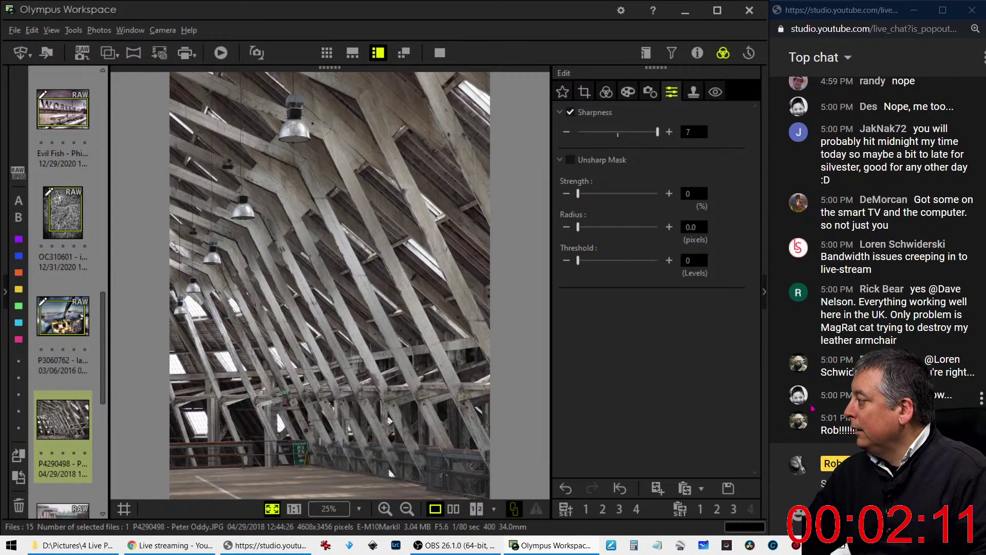
click(825, 483)
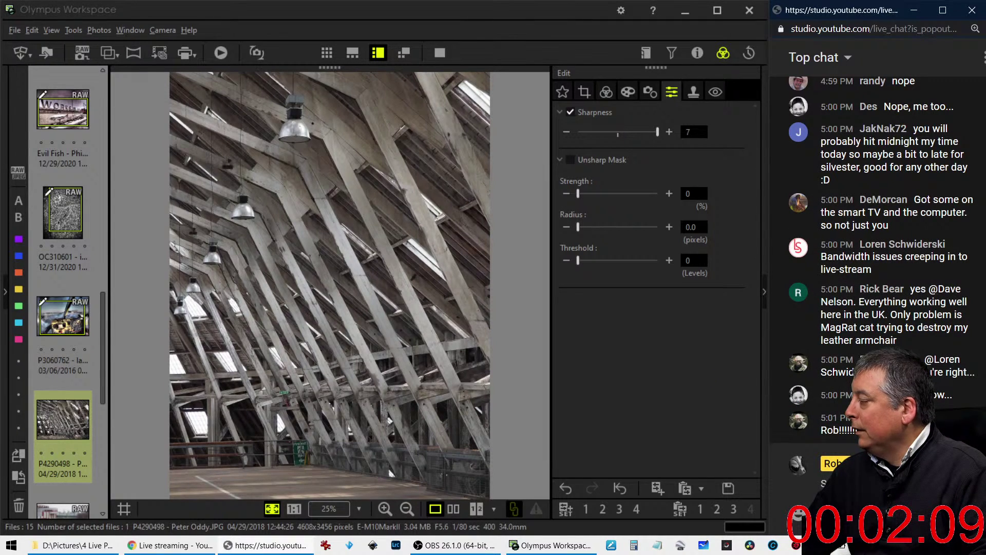
text(Sa)
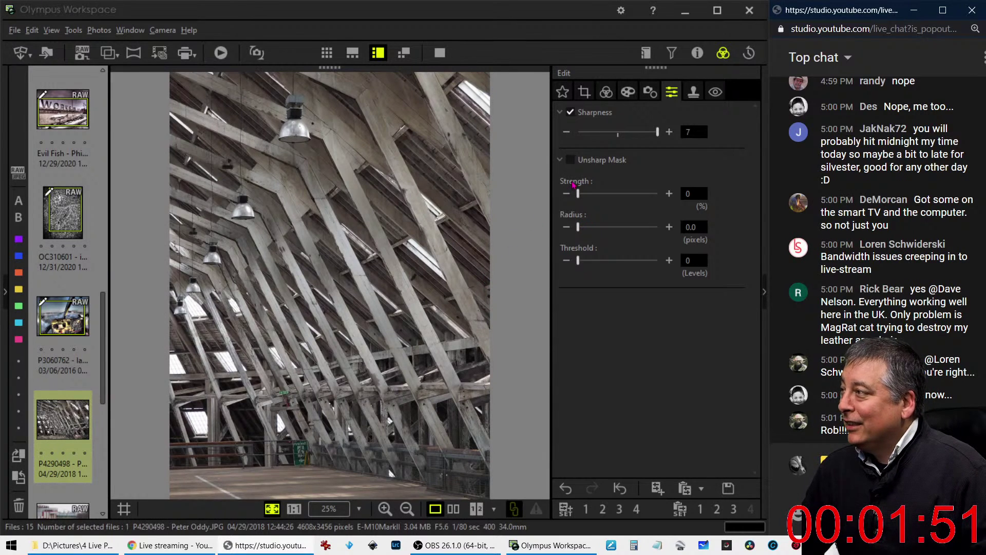
Try the Dramatic Tone II art filter on the timber-roof photo
click(627, 92)
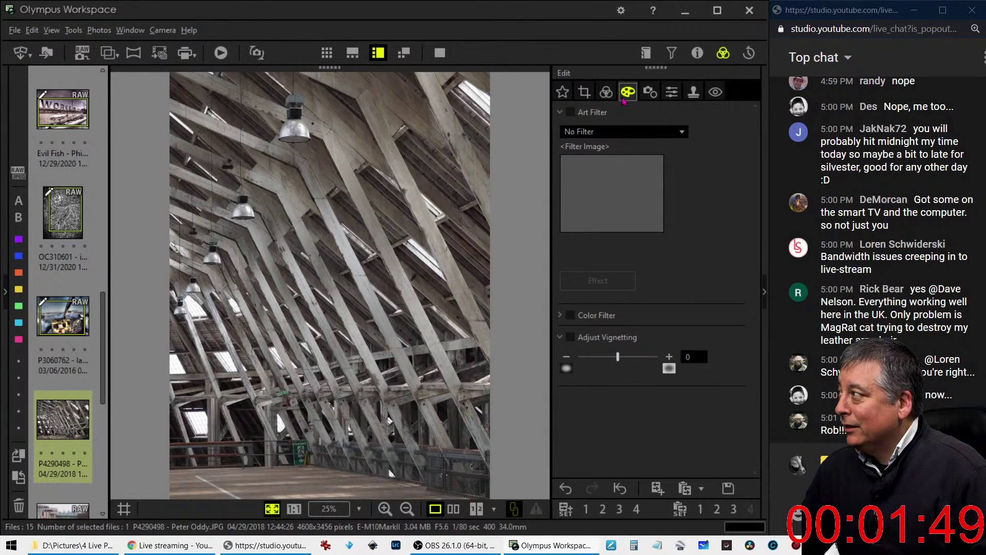
click(626, 133)
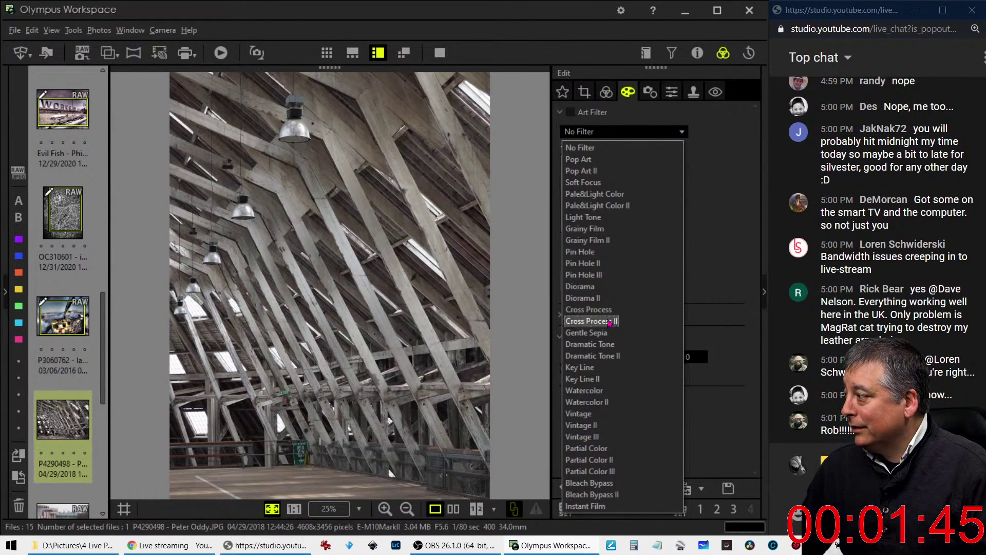
click(618, 355)
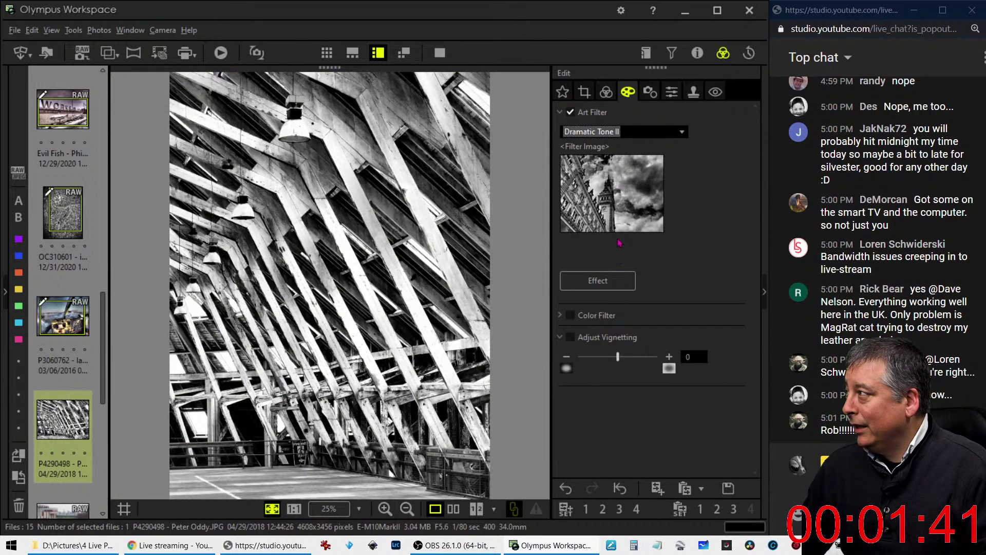
click(619, 132)
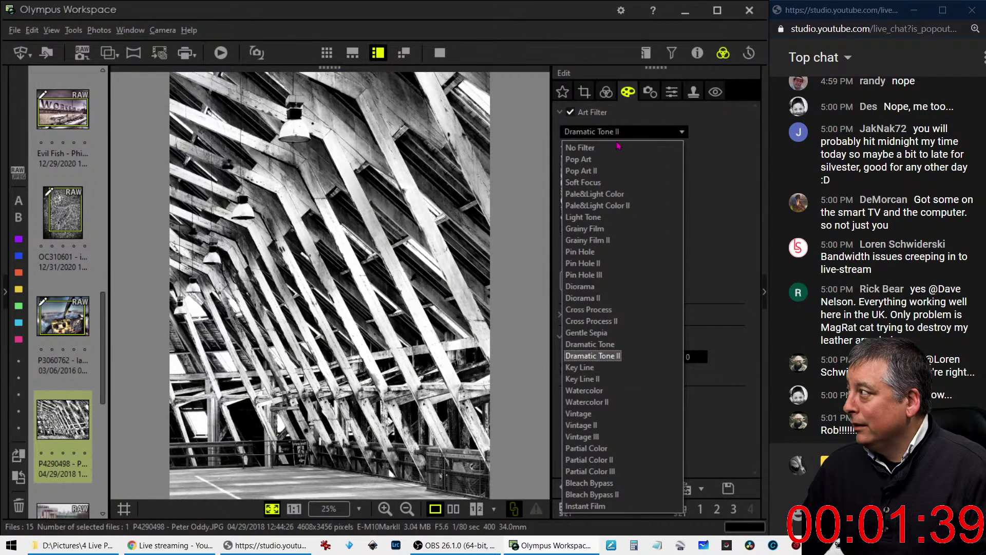
click(618, 143)
Convert the timber-roof photo to the Monochrome picture mode and set Dehaze to 100
click(609, 93)
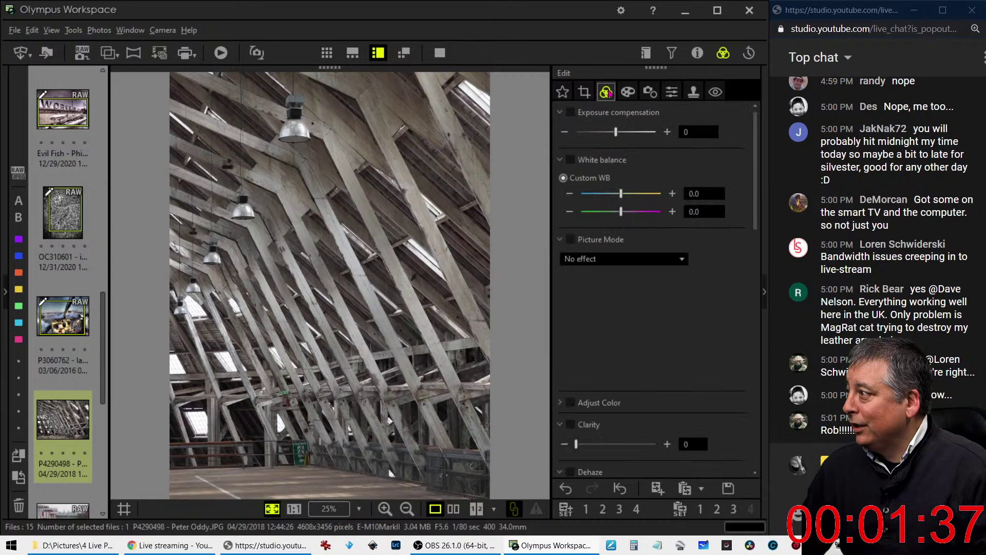
click(647, 262)
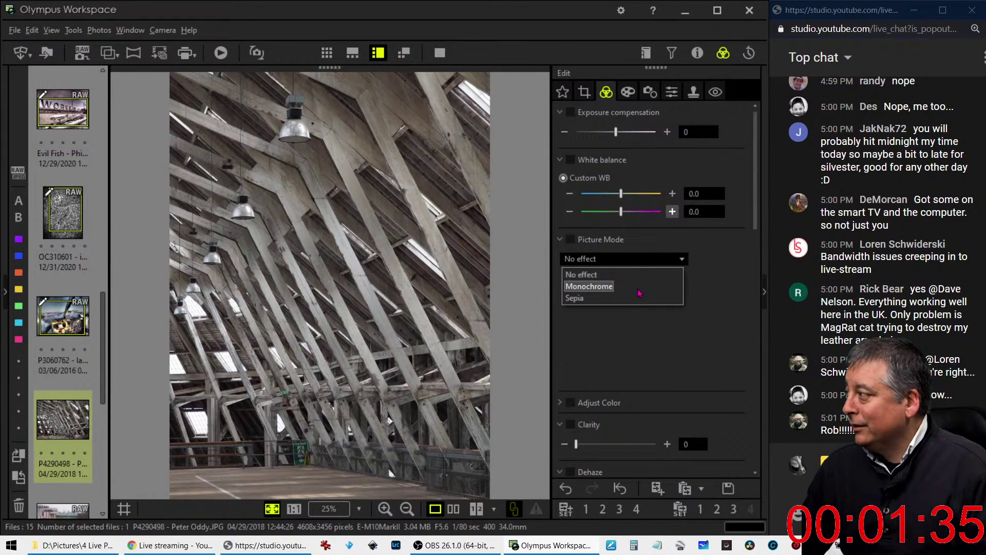
click(638, 285)
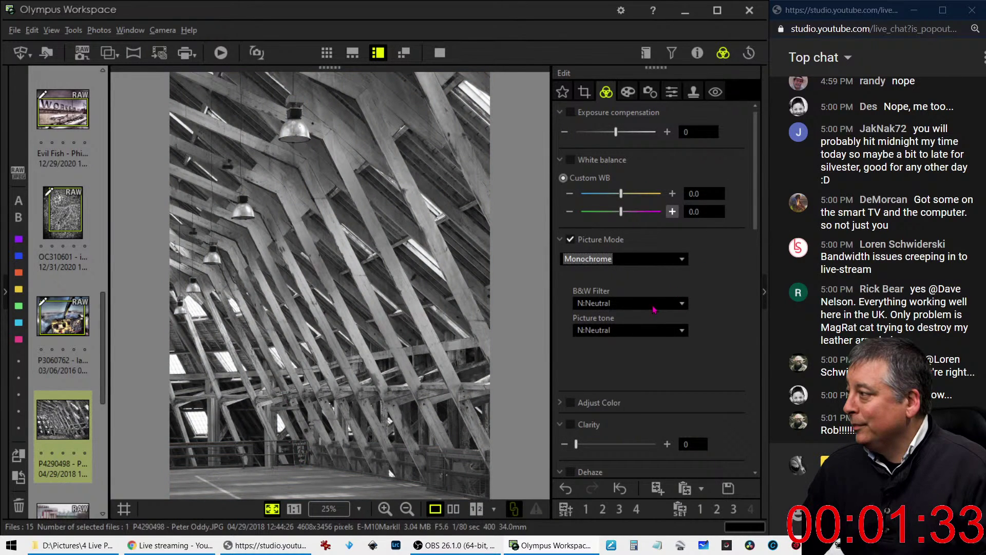
drag(755, 207, 751, 294)
click(621, 252)
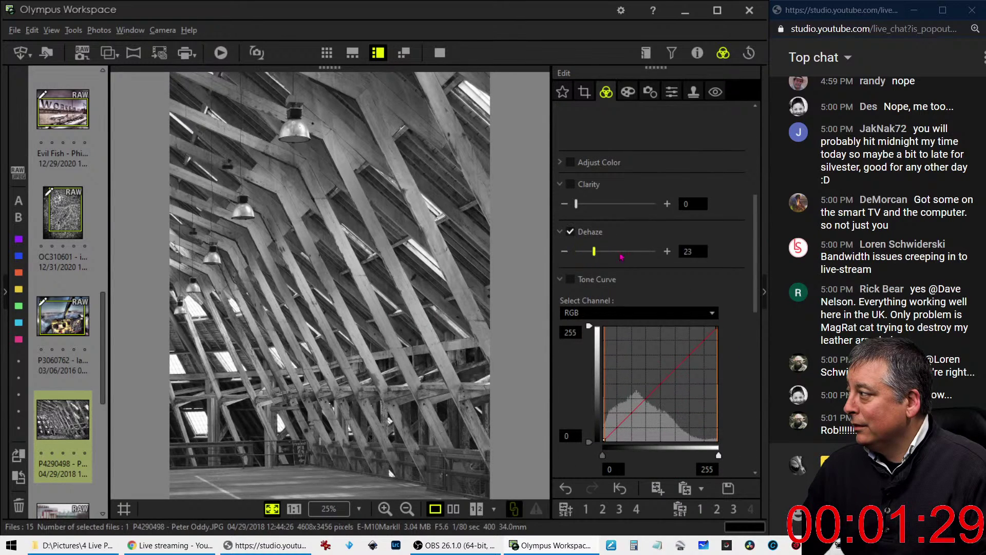
drag(621, 257, 678, 245)
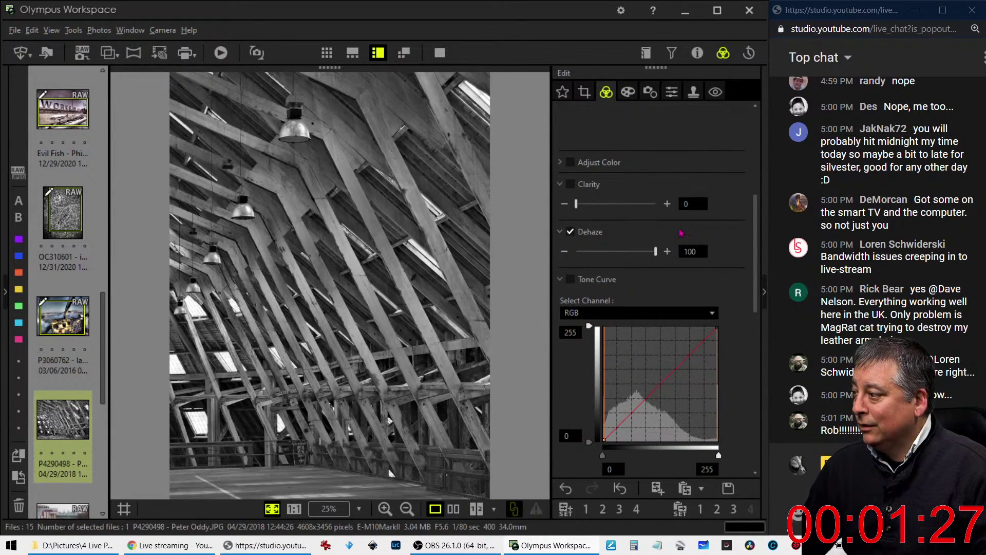
Set the tilt adjustment of the timber-roof photo's crop to -0.1 degrees
click(584, 92)
click(568, 231)
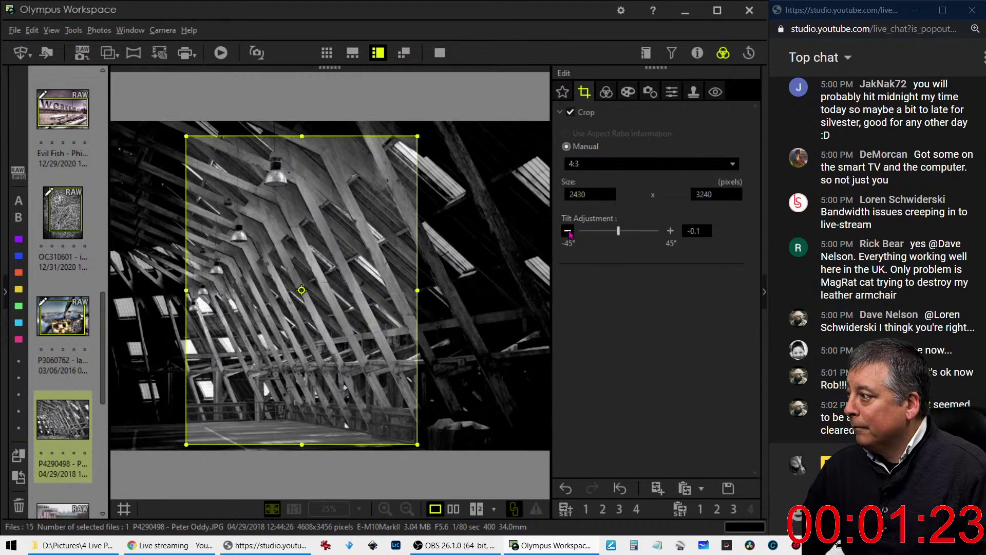
click(606, 92)
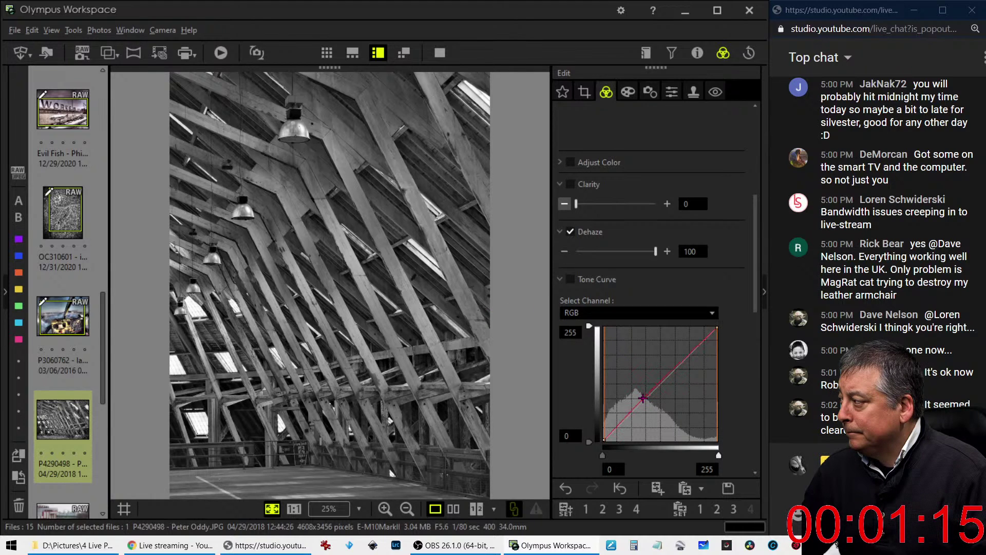
Shape the RGB tone curve to lift the midtones and hold down the darkest shadows
drag(642, 398, 641, 389)
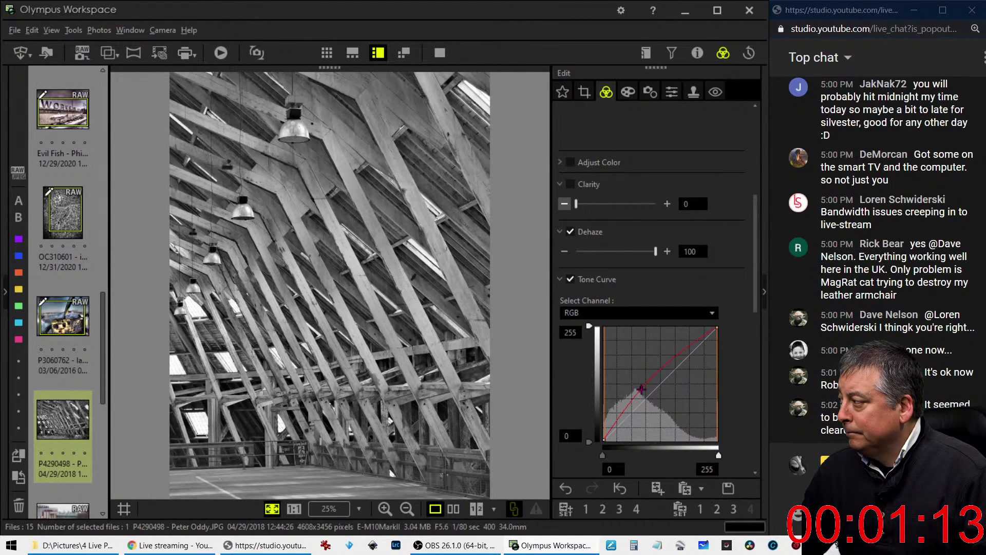
click(610, 434)
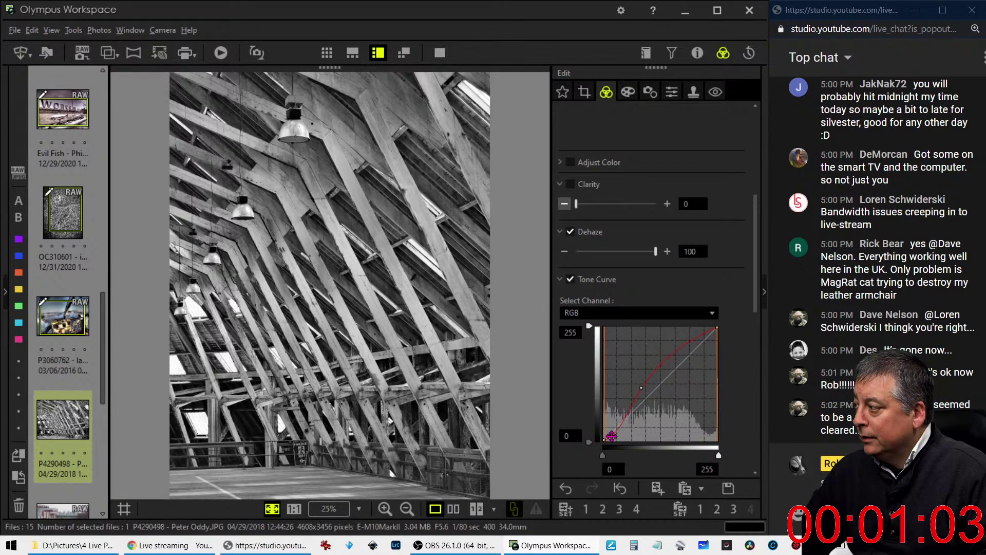
drag(611, 436, 614, 435)
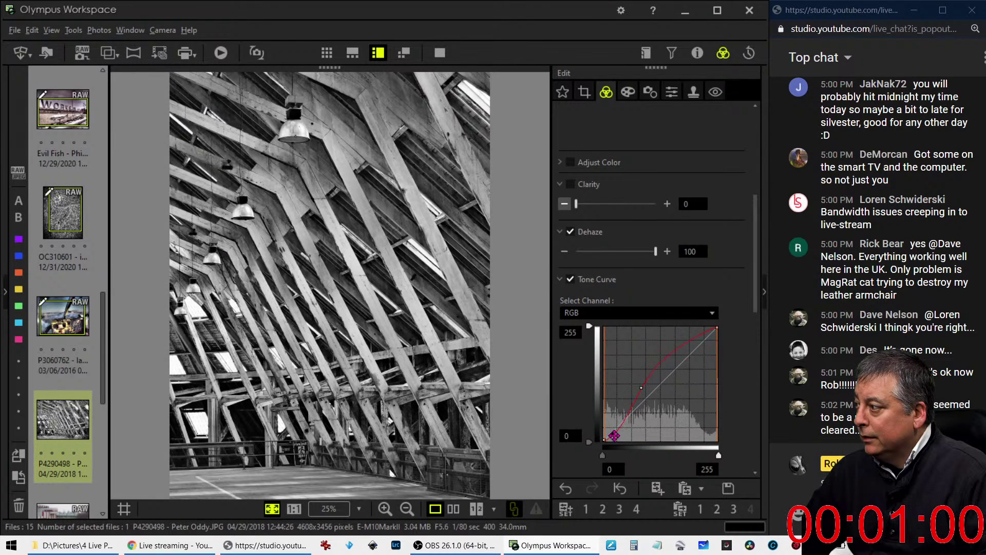
Add a slightly raised highlight point and a shadow point to the red-channel tone curve
click(631, 313)
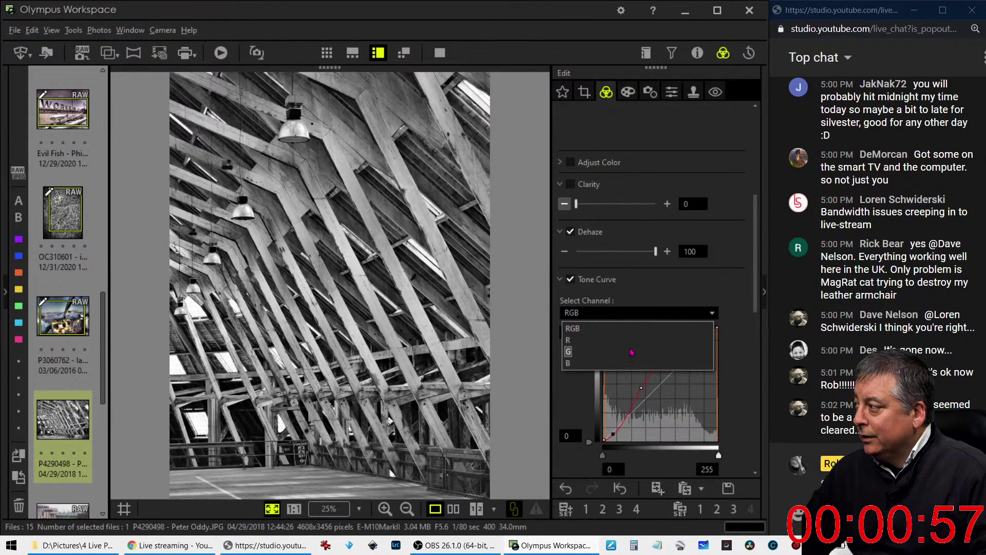
click(632, 340)
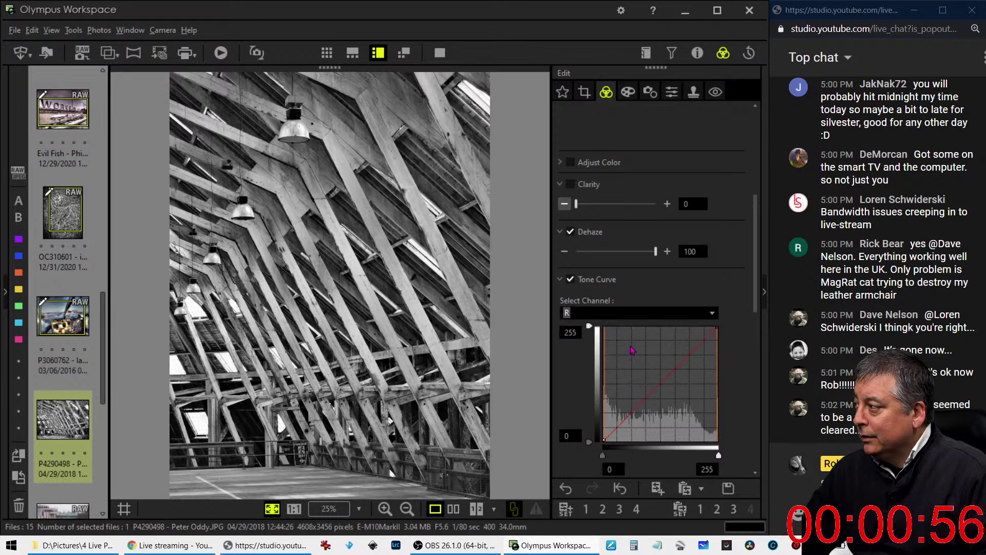
click(692, 351)
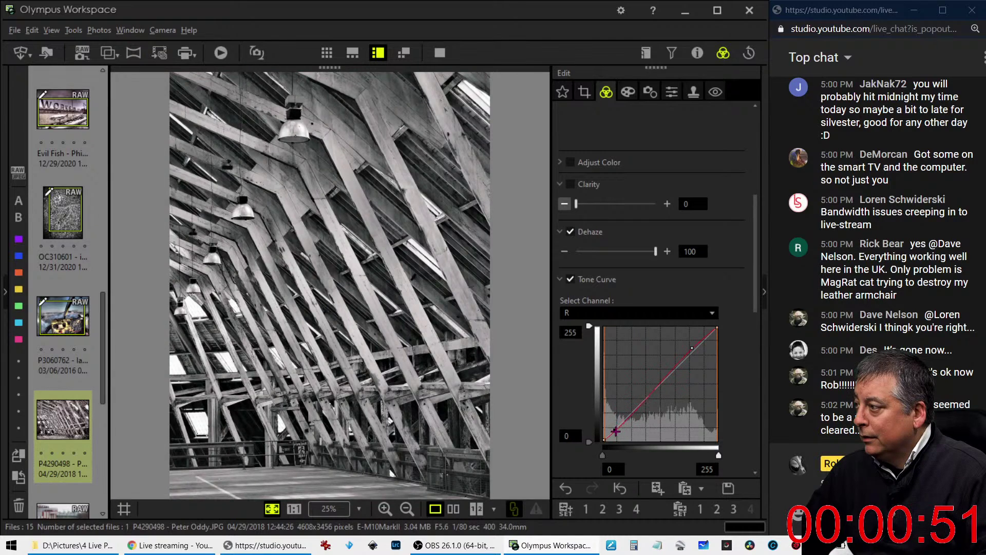
drag(615, 430, 615, 431)
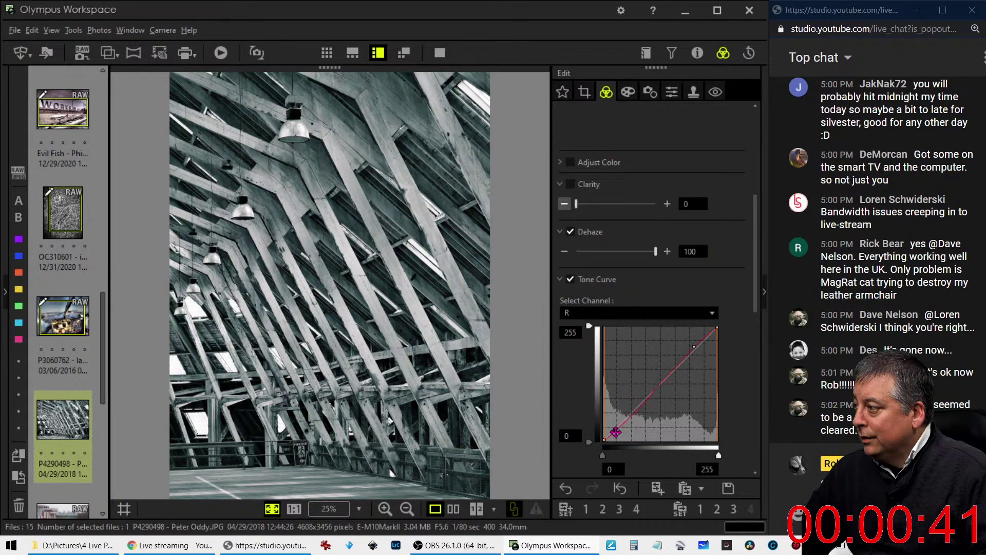
Add a slightly raised highlight point and a slightly lowered shadow point to the blue-channel tone curve
click(646, 314)
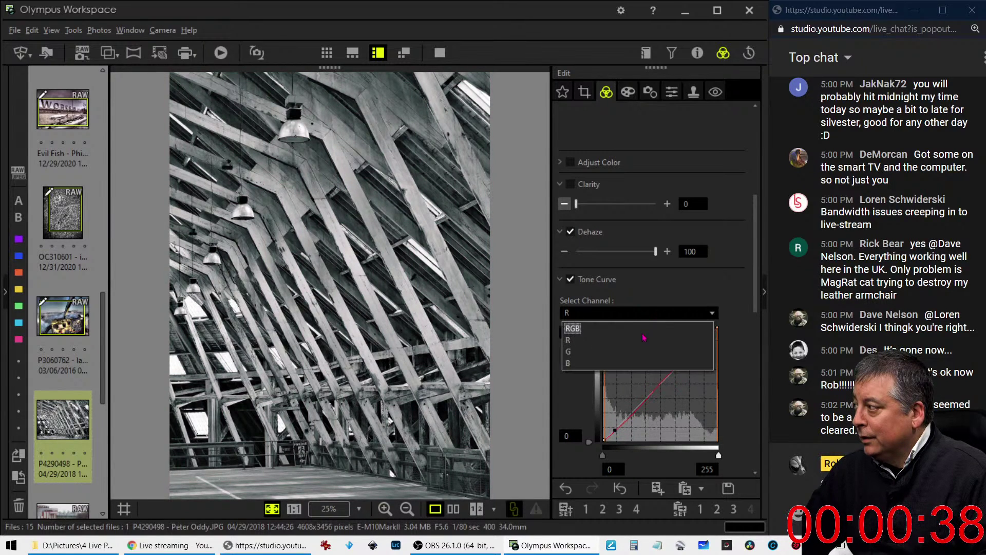
click(641, 363)
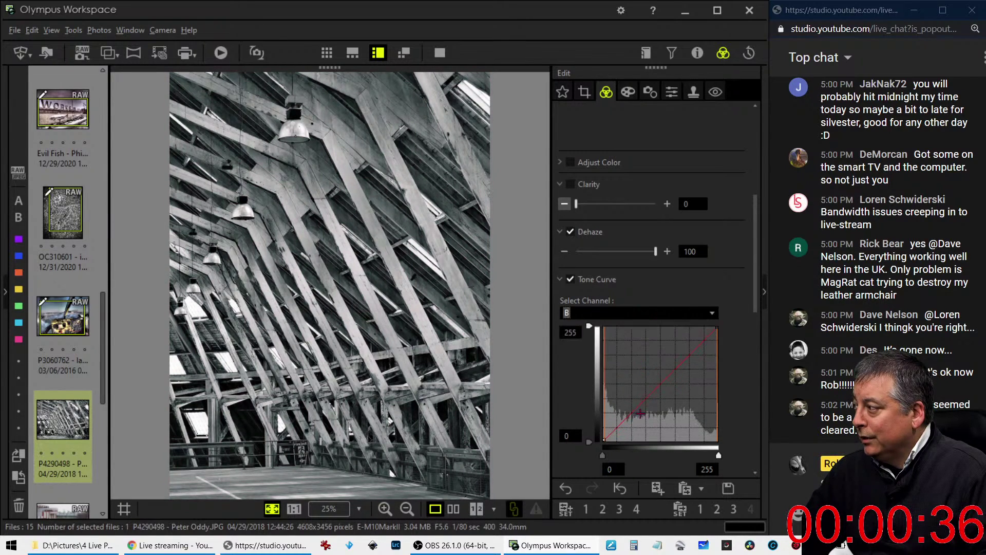
click(697, 345)
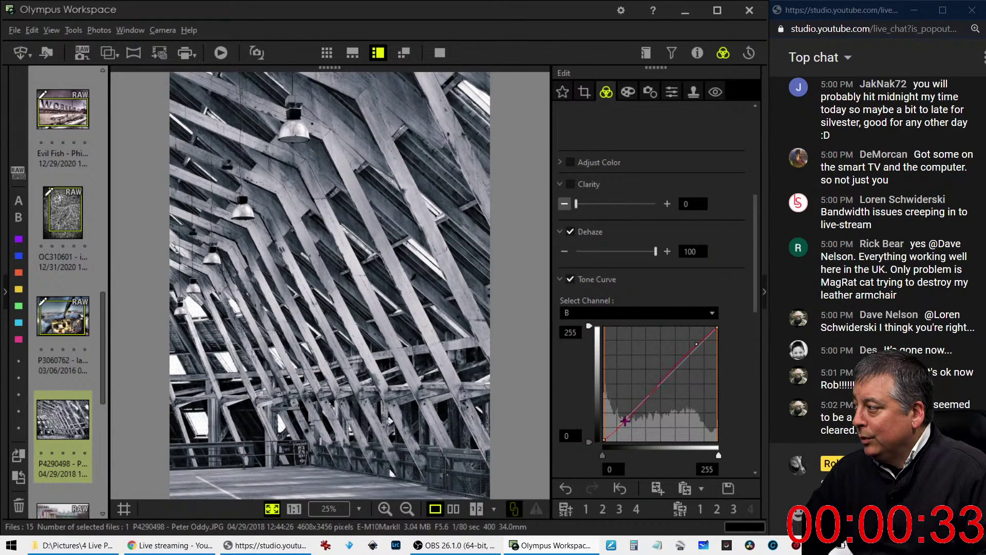
drag(625, 421, 625, 423)
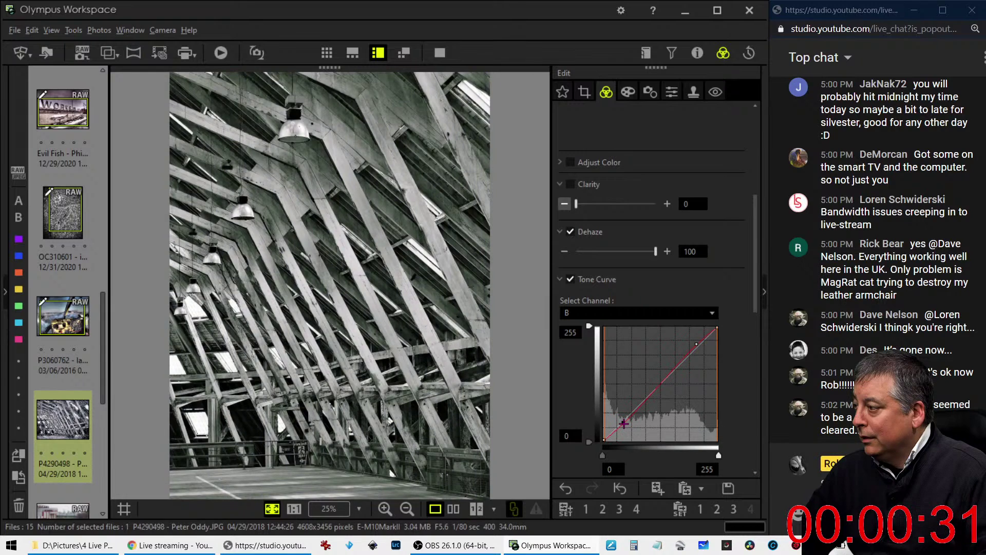
Darken the corners of the timber-roof photo with a vignetting adjustment of -13
click(628, 93)
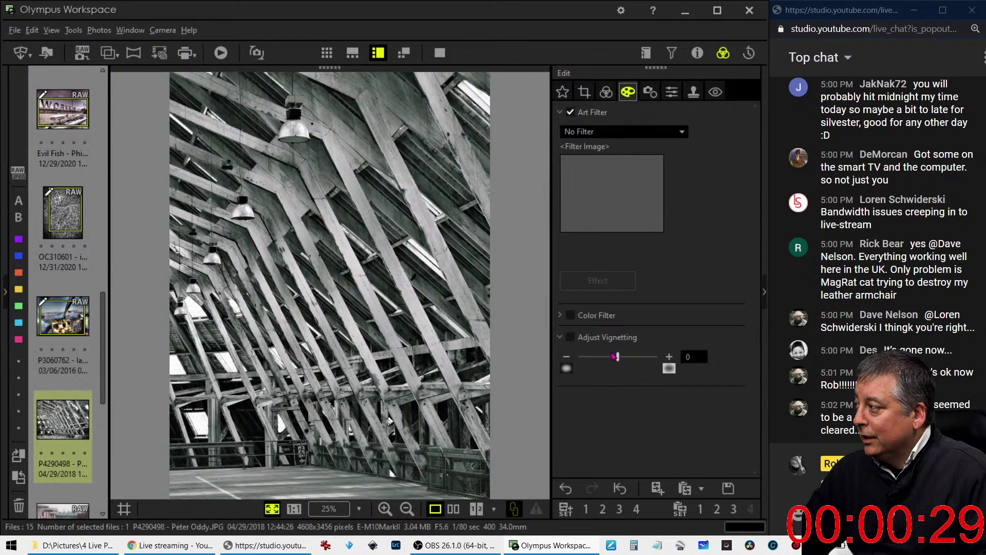
drag(614, 356, 600, 356)
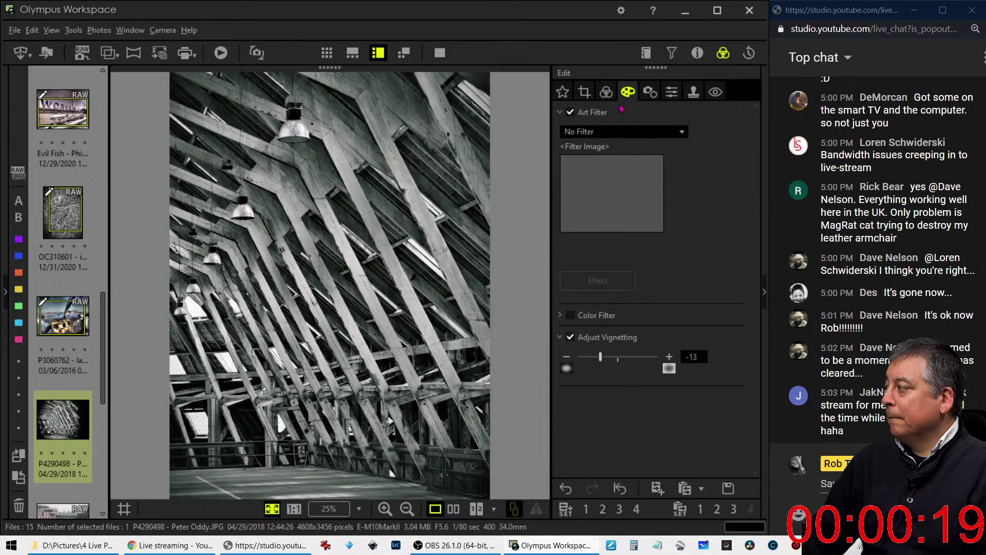
Nudge the shadow point on the red-channel tone curve slightly to neutralise the greenish tint of the timber-roof photo
click(606, 92)
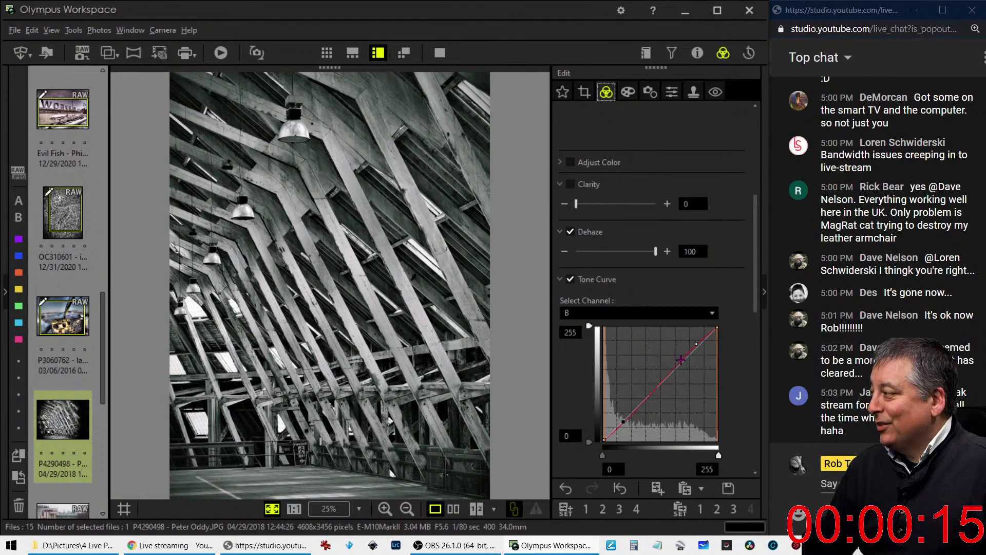
scroll(683, 436, down, 3)
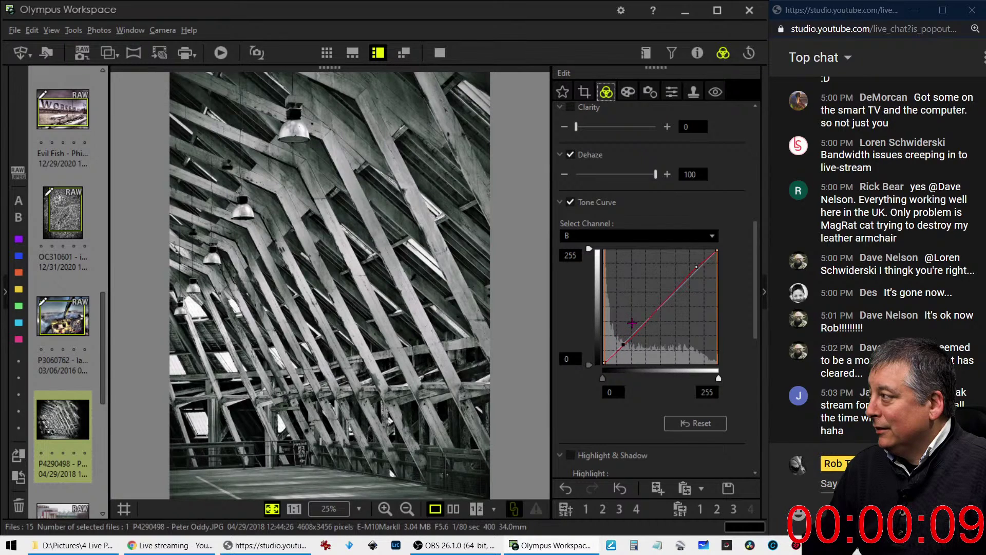
key(Up)
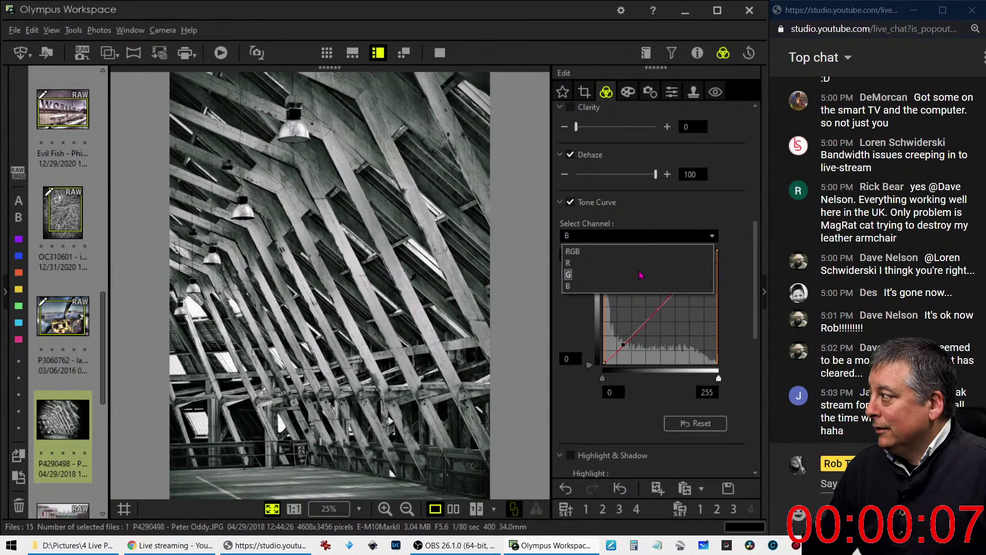
click(640, 240)
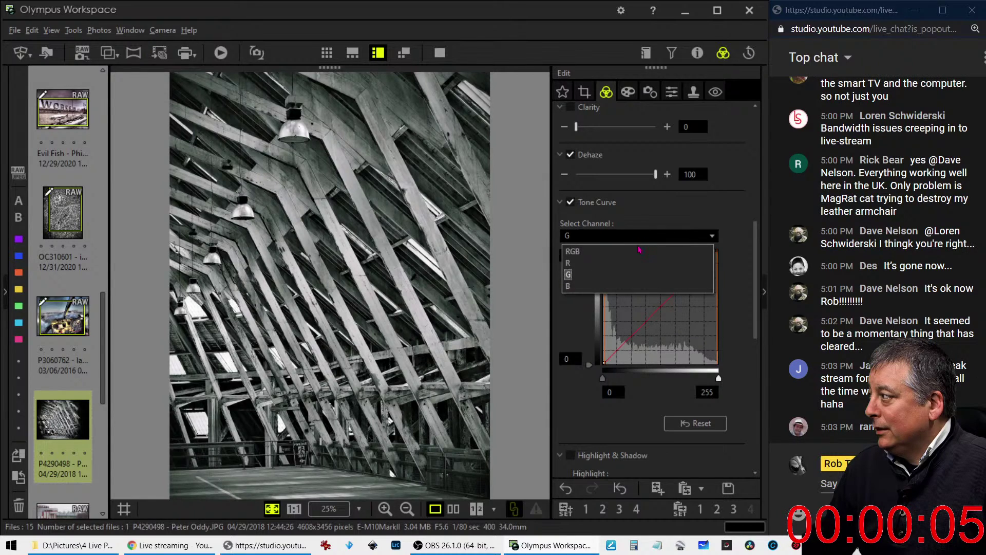
click(638, 266)
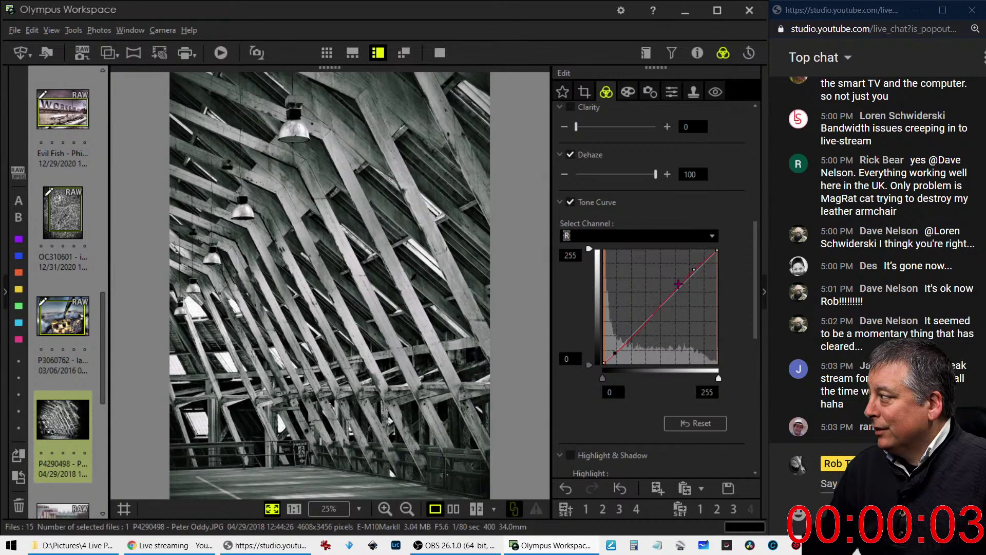
click(615, 354)
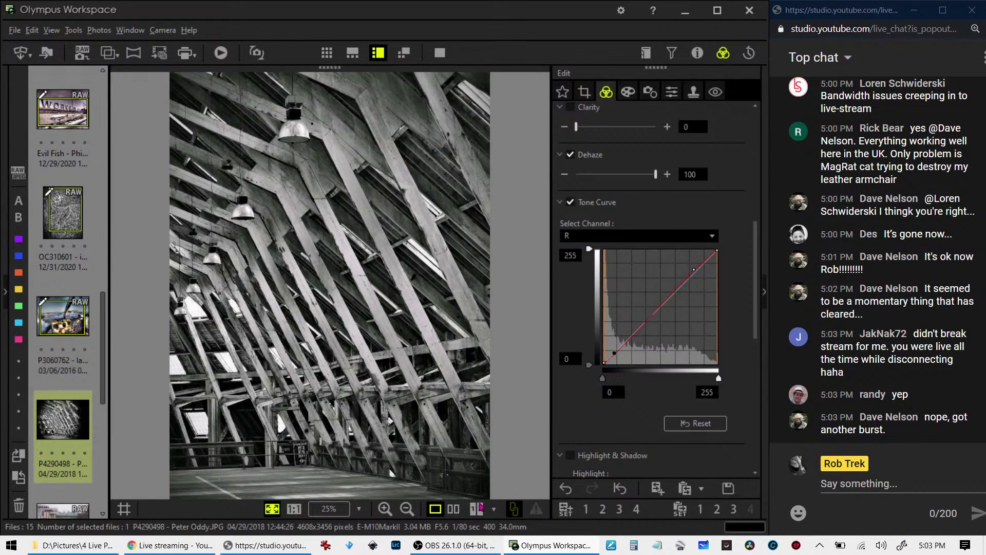
Compare the edited timber-roof photo side by side with its original in full-screen view
click(453, 509)
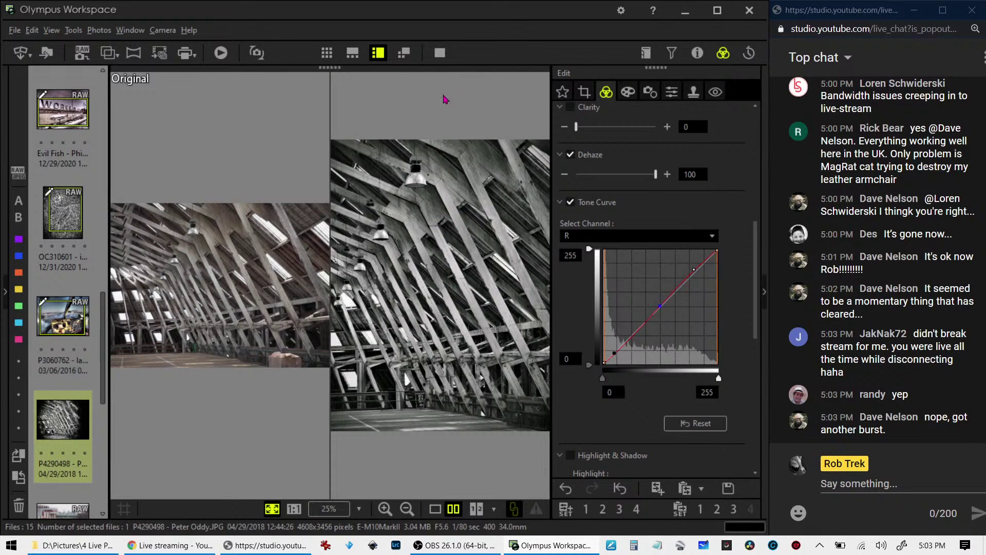
click(440, 52)
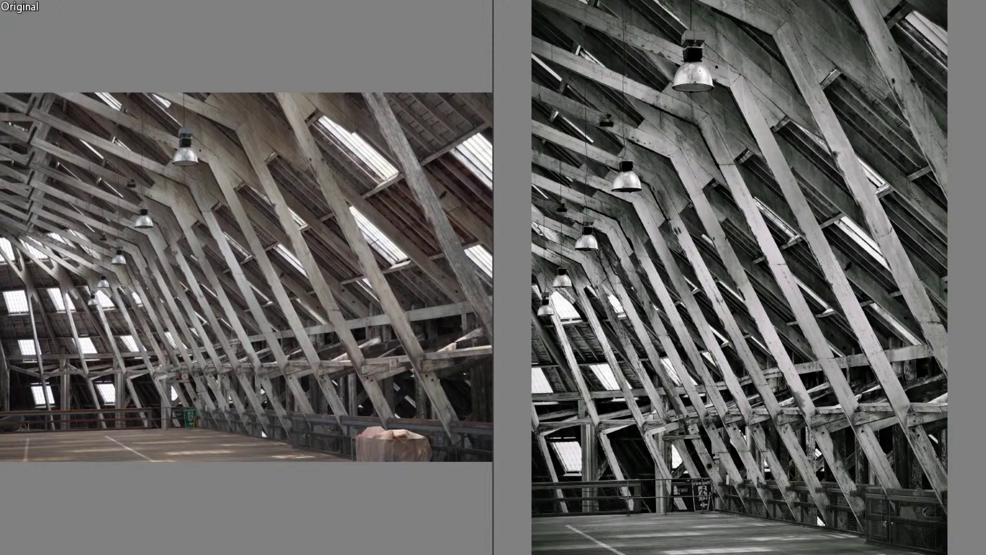
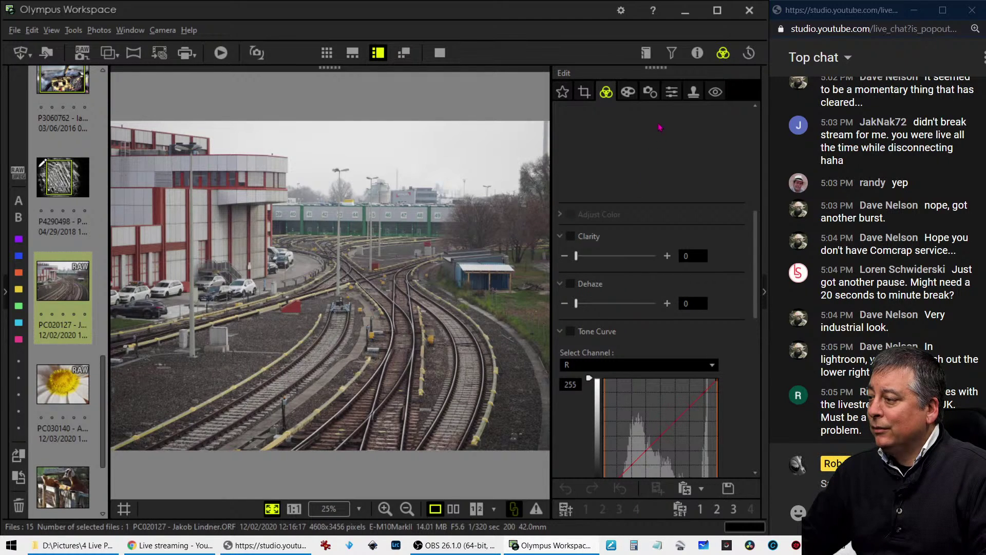
Examine the railway photo's camera, lens and exposure properties, and close the property details
click(694, 58)
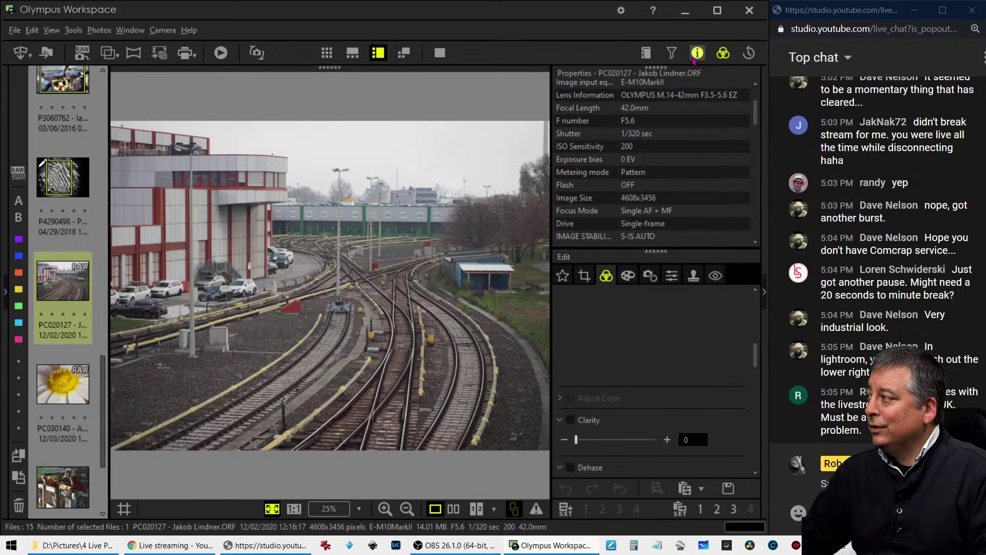
scroll(679, 177, up, 2)
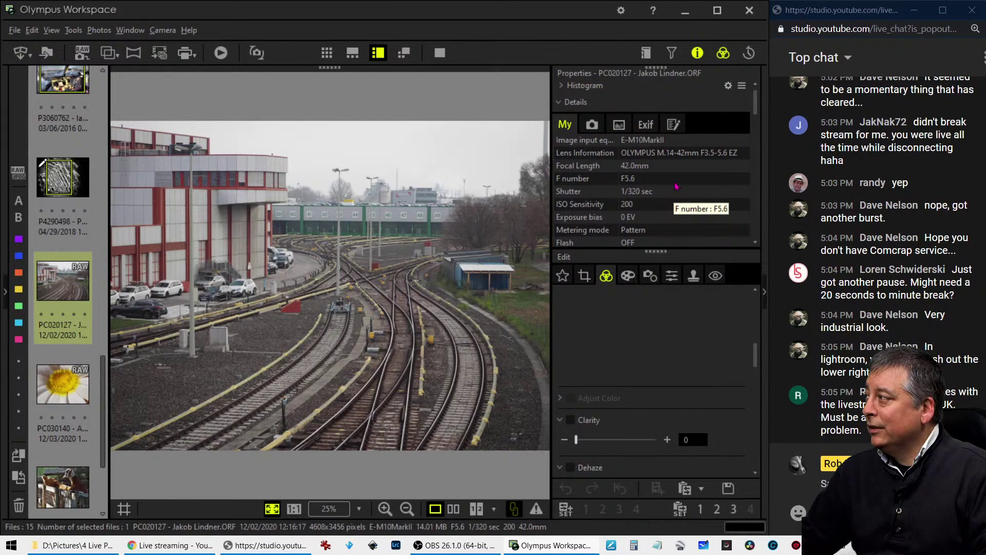
scroll(676, 186, down, 2)
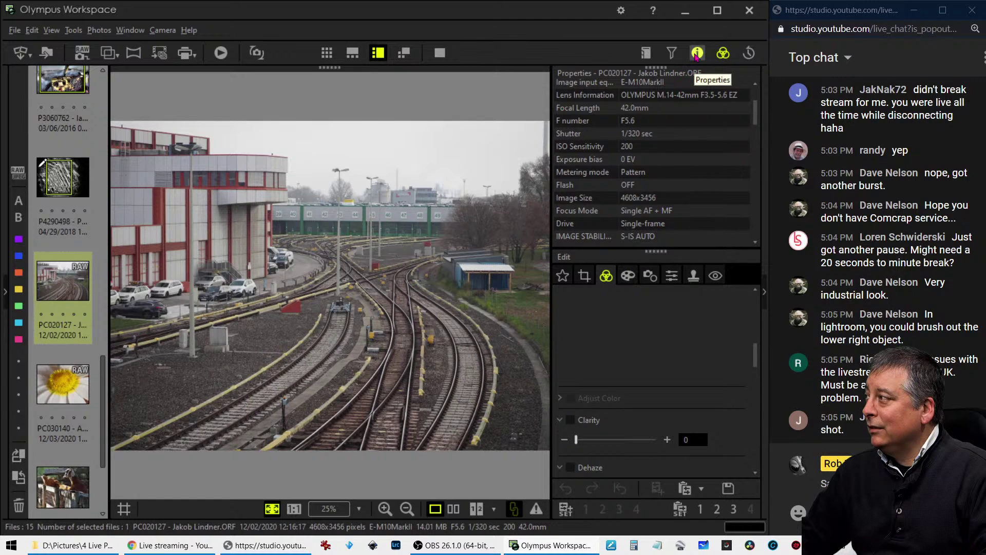
click(697, 54)
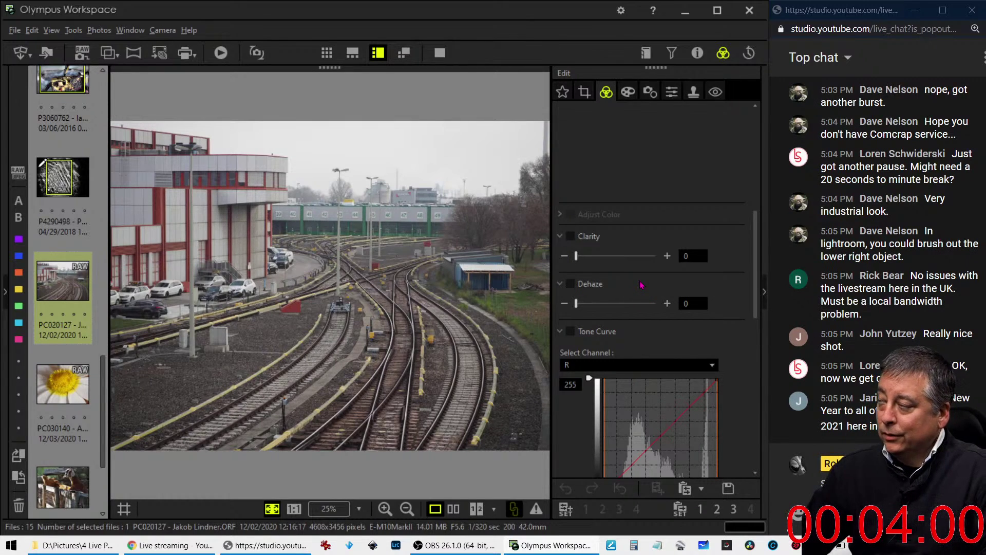
Crop the railway photo to 16:9 at about 4194 x 2358 pixels, cutting off the sky and the right edge
click(585, 93)
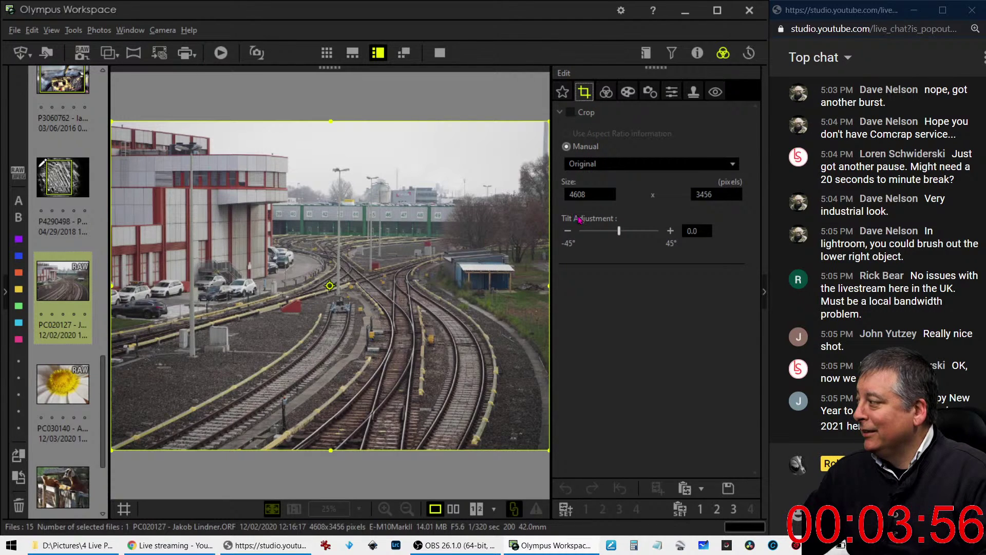
click(627, 169)
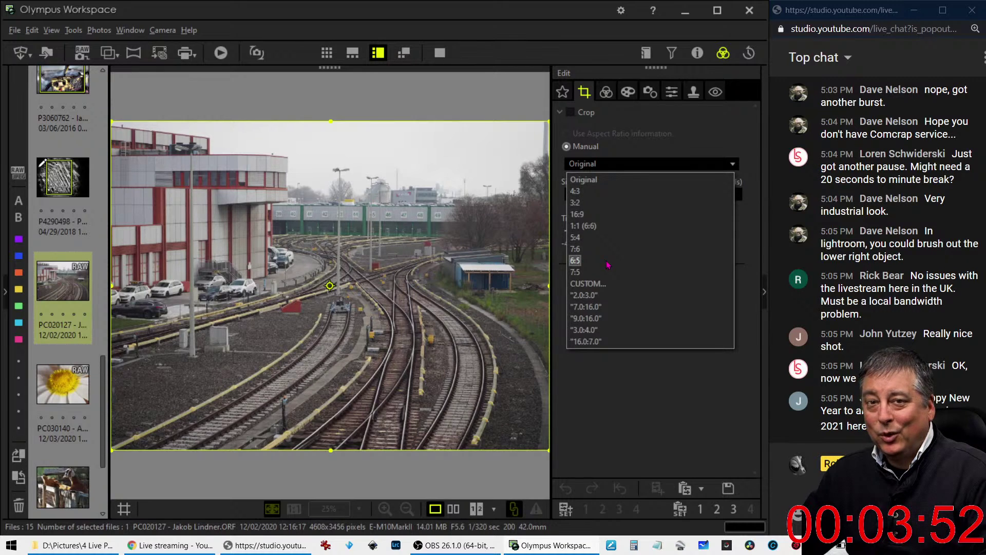
click(607, 216)
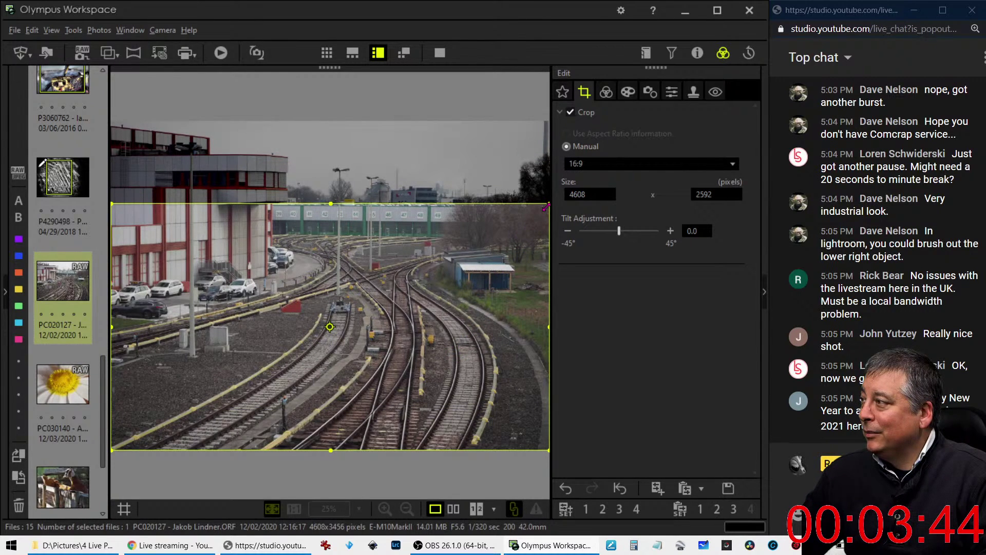
drag(546, 207, 507, 235)
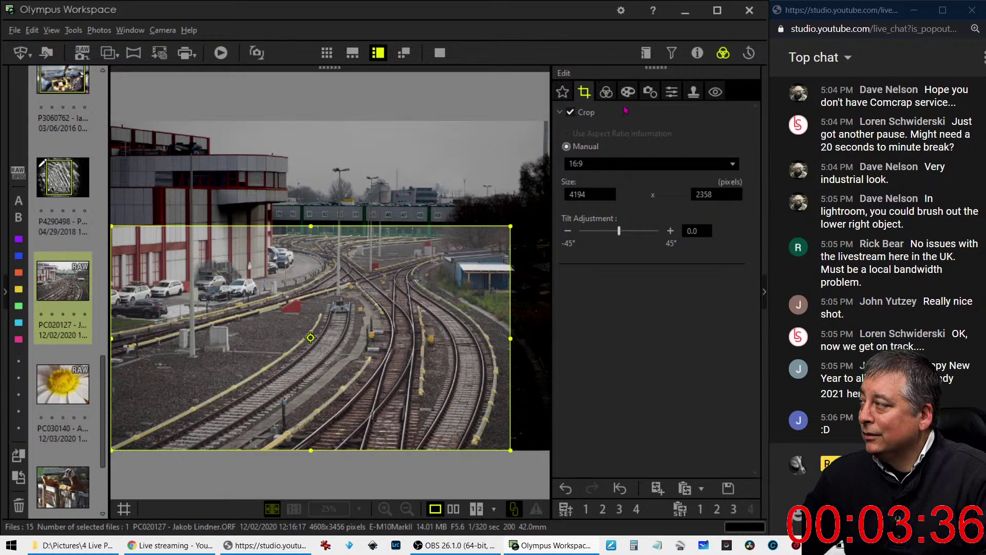
Enlarge the 16:9 crop of the railway photo to about 4338 x 2439 pixels and preview the cropped image
click(606, 93)
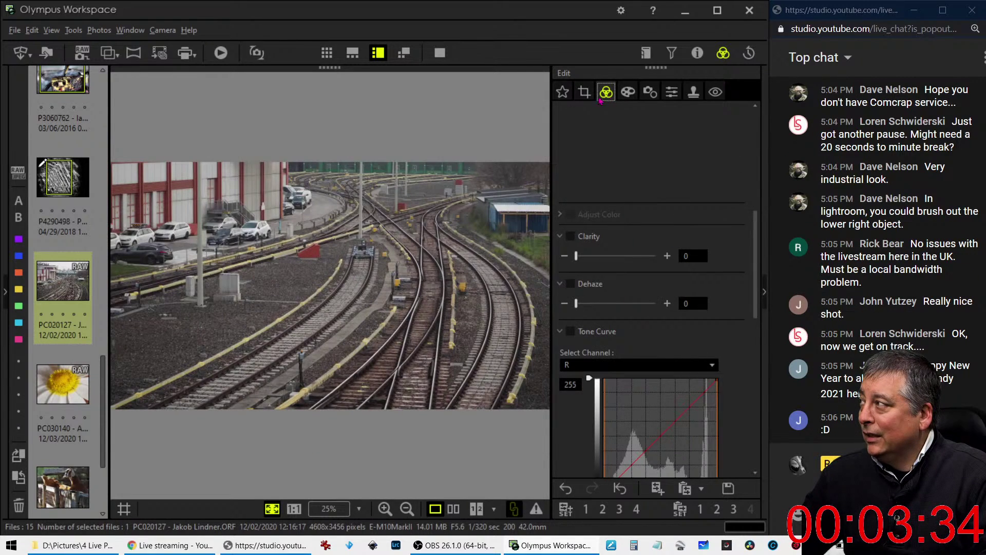
click(584, 91)
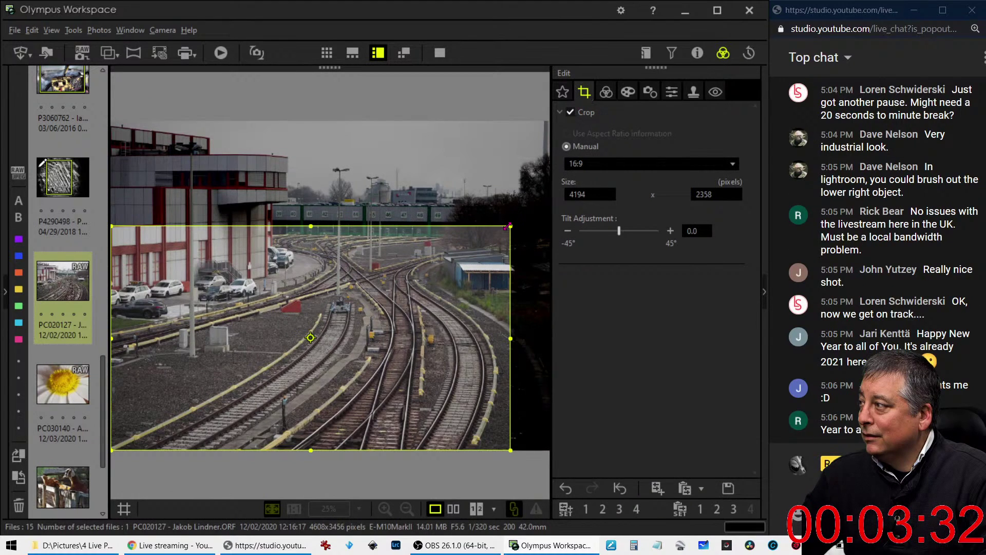
drag(502, 227, 516, 219)
click(607, 93)
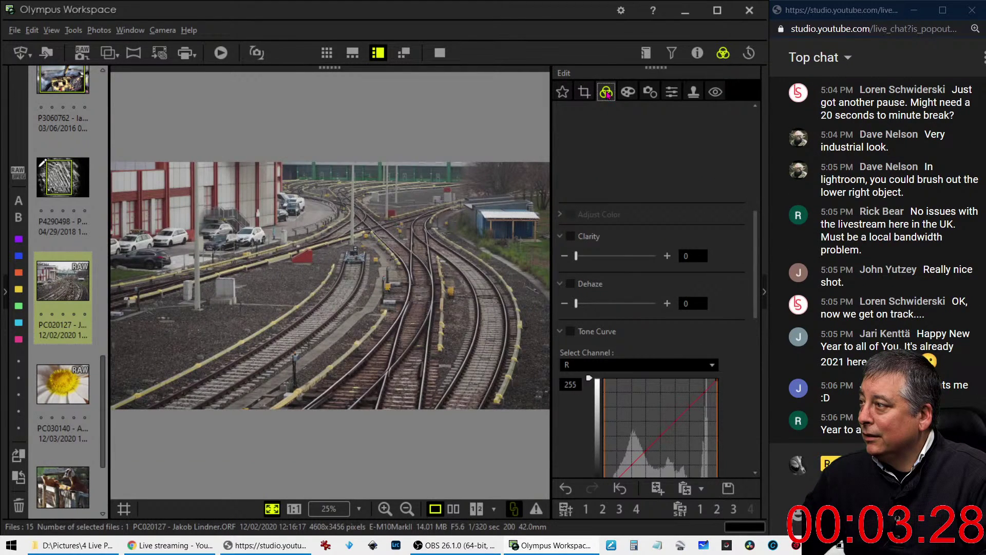
Shift the 16:9 crop frame upward in two moves to include the sky and building roof, previewing each position
click(584, 92)
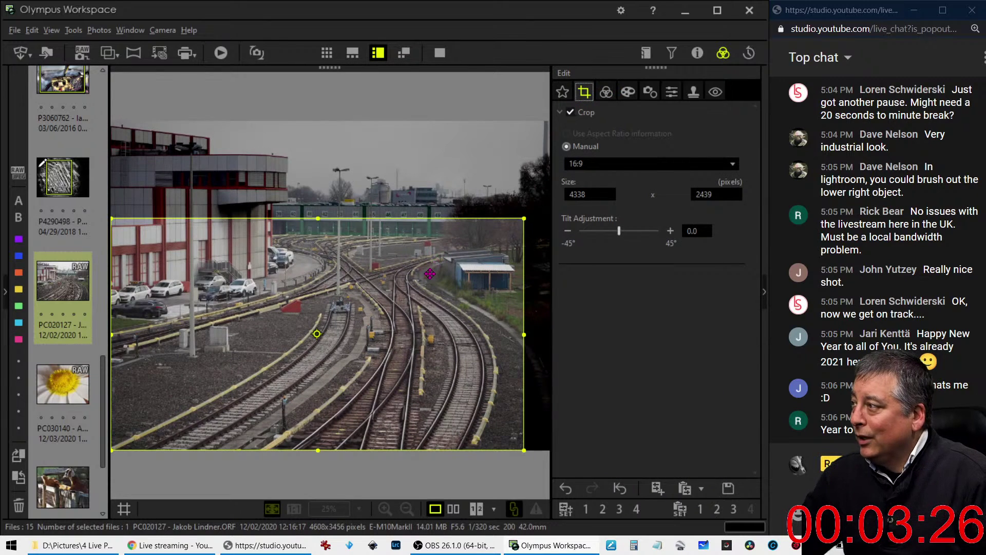
drag(426, 242, 418, 220)
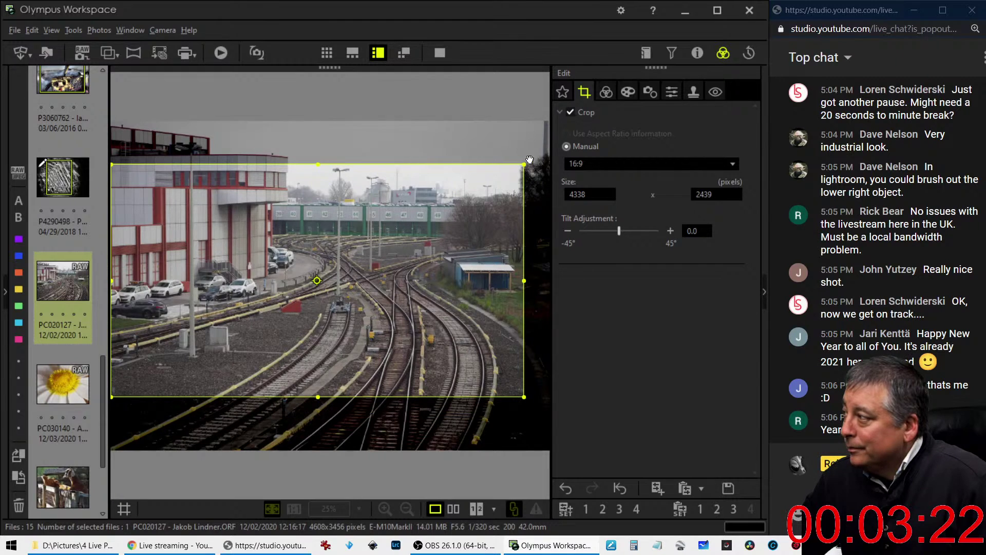
click(614, 94)
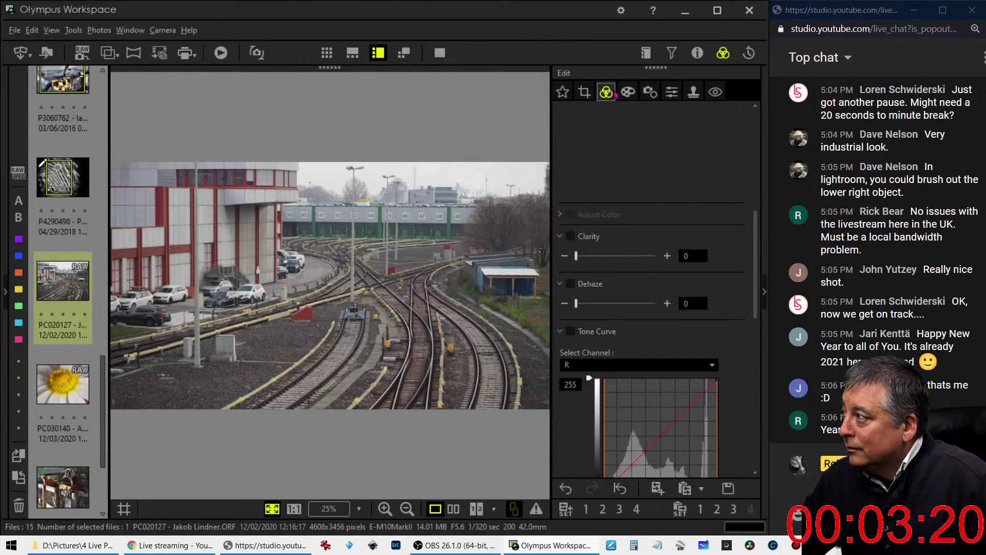
click(584, 93)
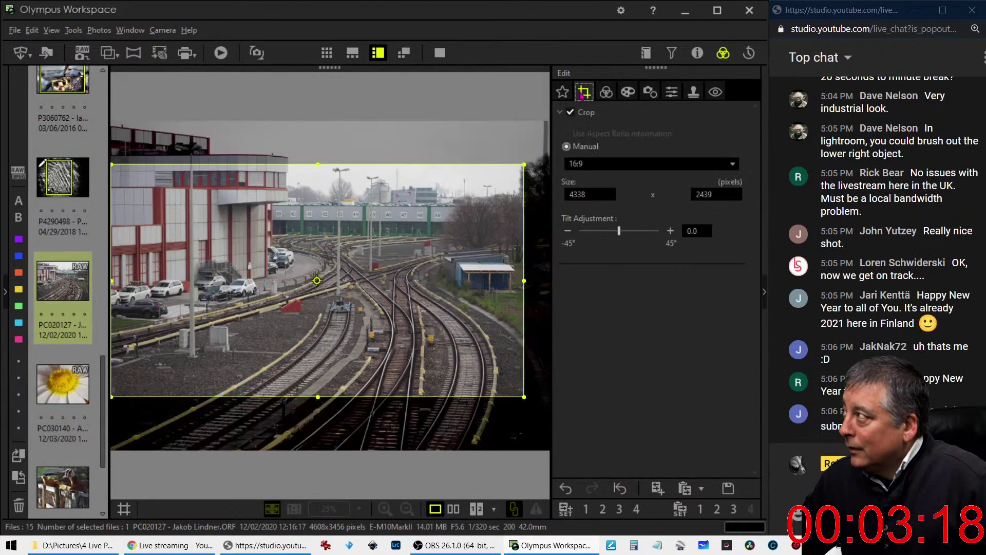
drag(350, 257, 349, 235)
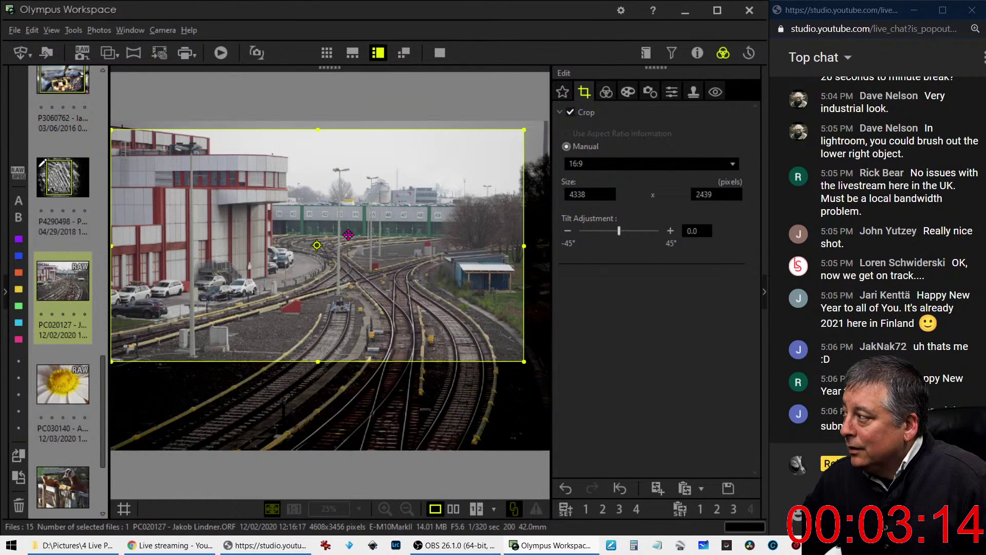
click(611, 95)
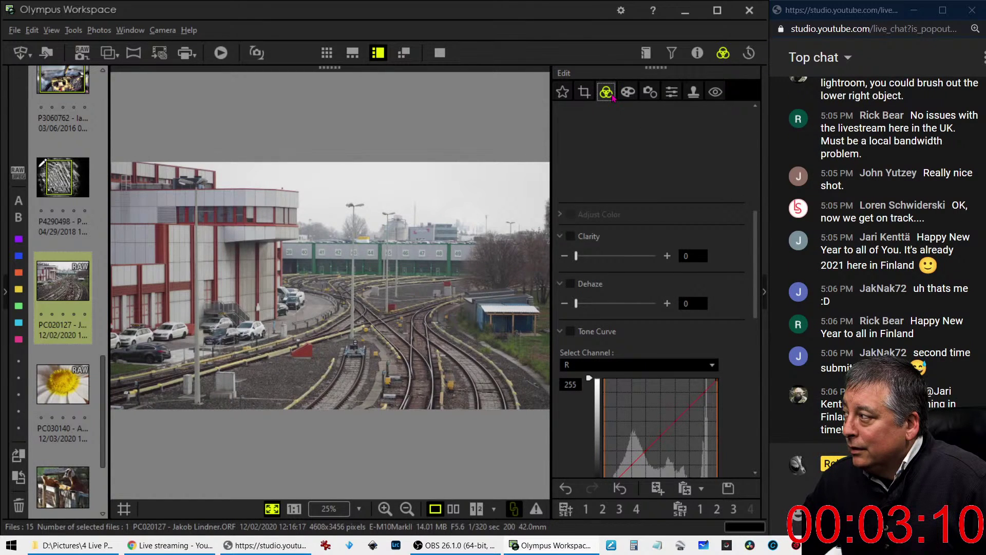
Lower the 16:9 crop frame slightly to leave out the building's rooftop and show more track, and preview it
click(584, 92)
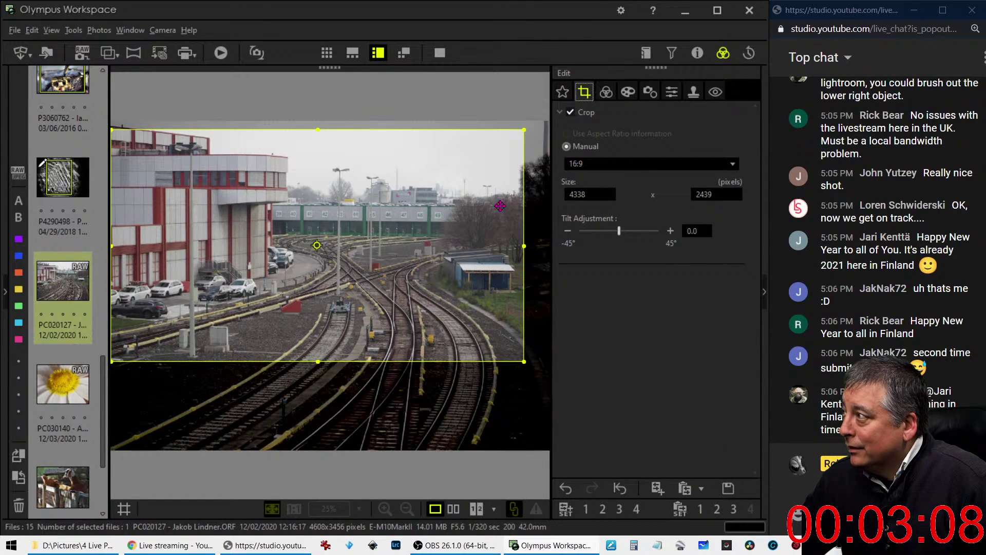
drag(479, 221, 473, 232)
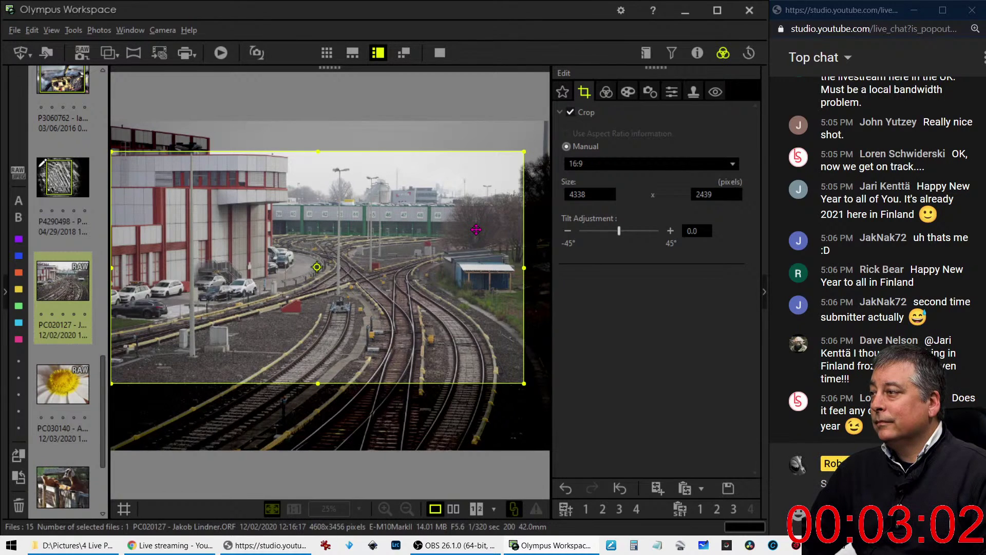
drag(476, 230, 471, 237)
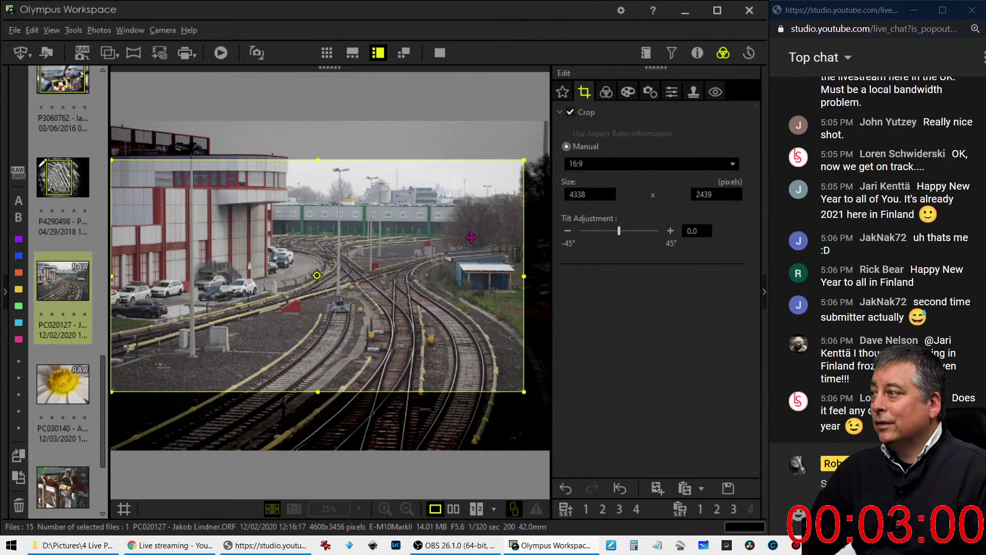
click(606, 92)
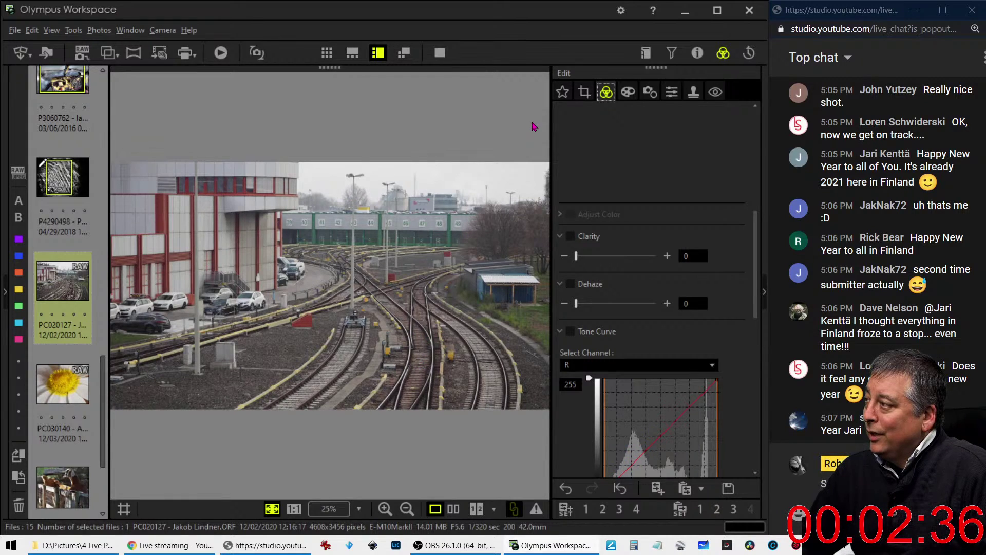
Apply the Dramatic Tone II art filter to the railway photo
click(623, 97)
click(620, 131)
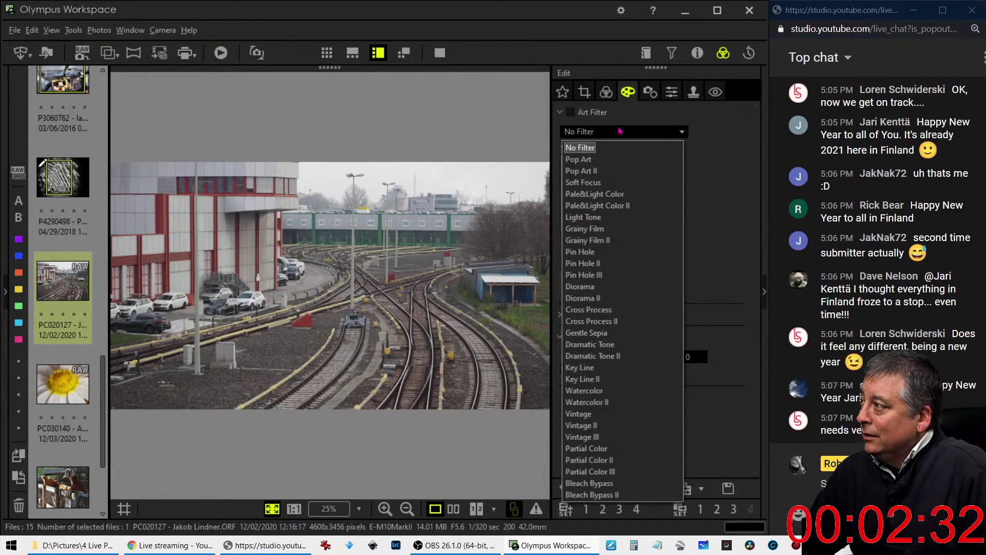
click(605, 356)
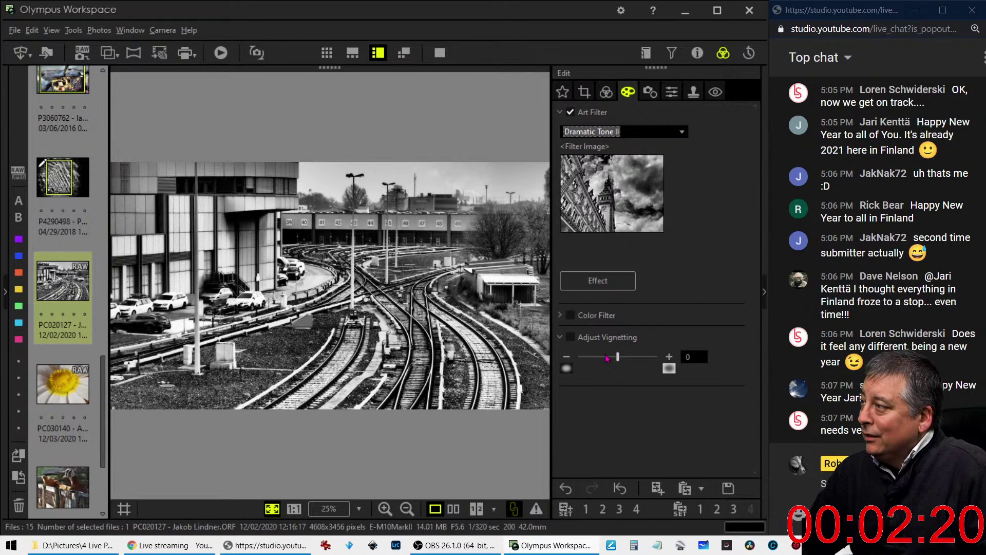
Change the railway photo's crop to a 4:3 ratio in portrait orientation, 2592 x 3456 pixels
click(584, 93)
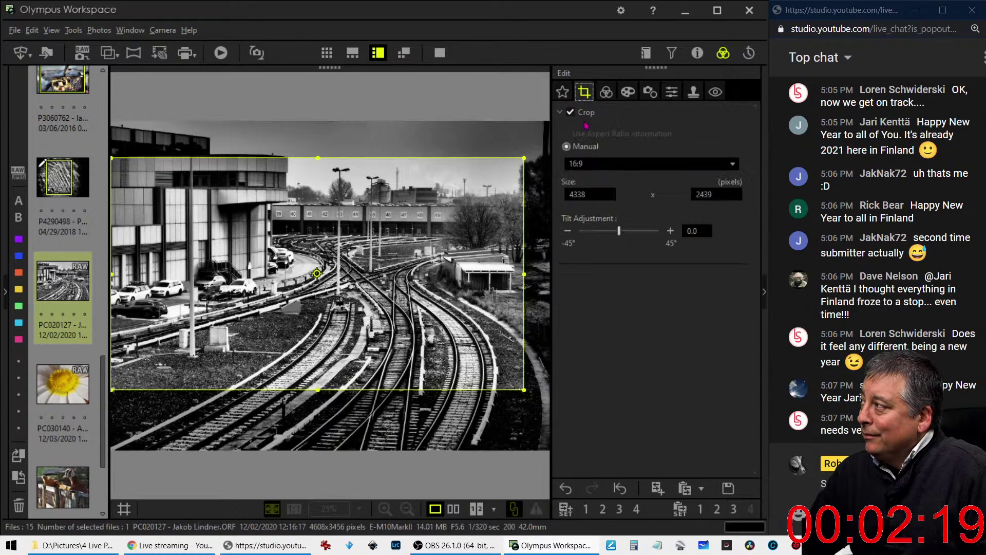
click(591, 163)
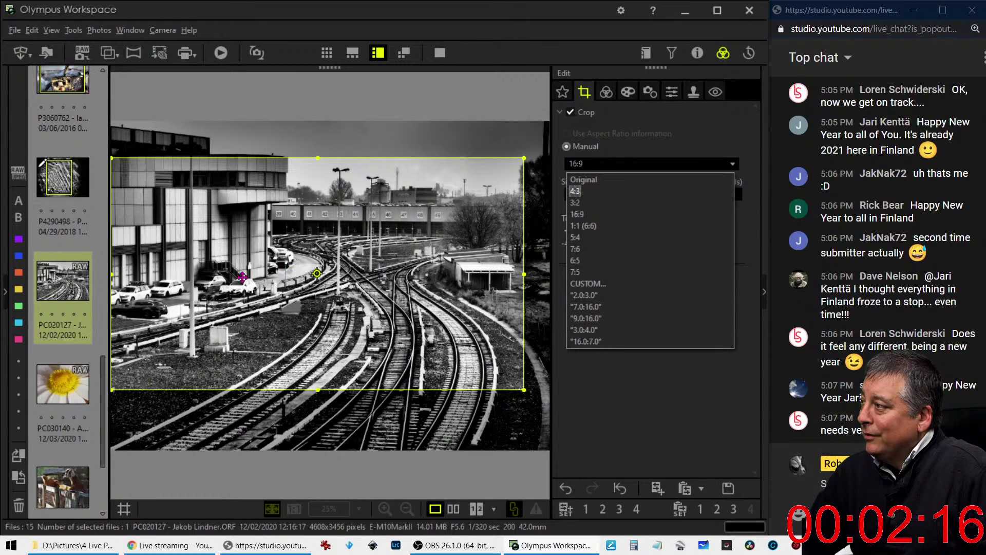
key(Down)
key(Down)
key(Down)
key(Up)
key(Up)
key(Up)
key(Return)
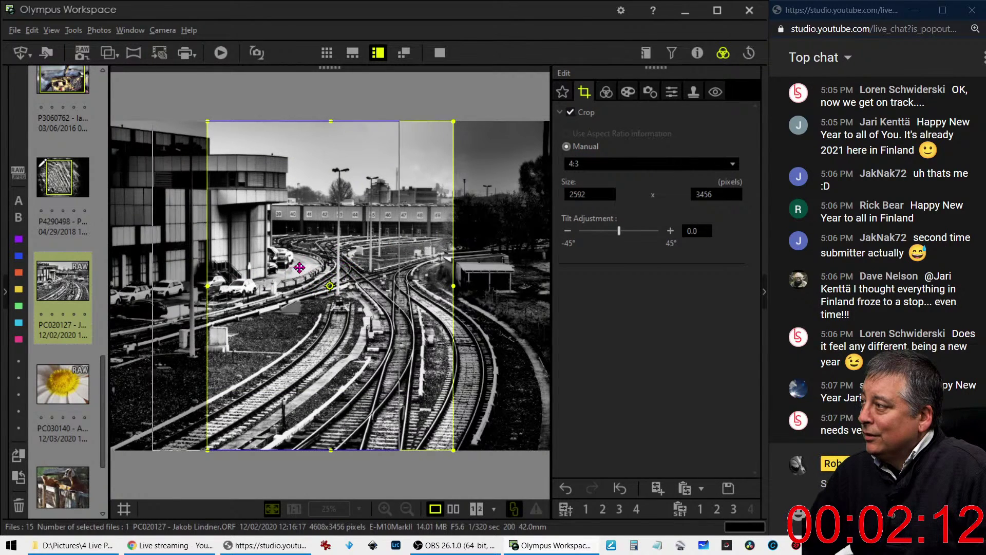
Try the portrait crop frame at the photo's left edge over the building, and more centrally over the tracks, previewing both positions
drag(349, 281, 261, 267)
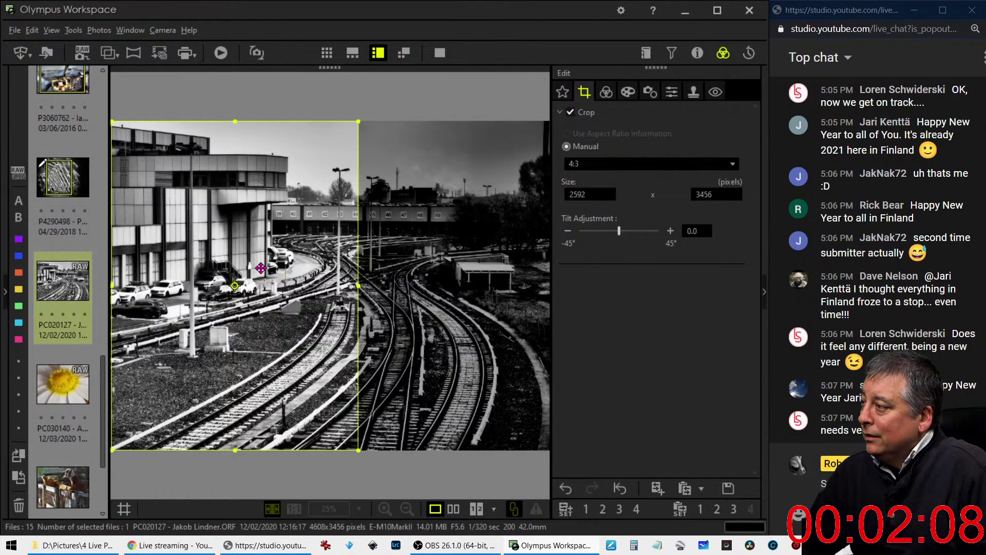
click(605, 94)
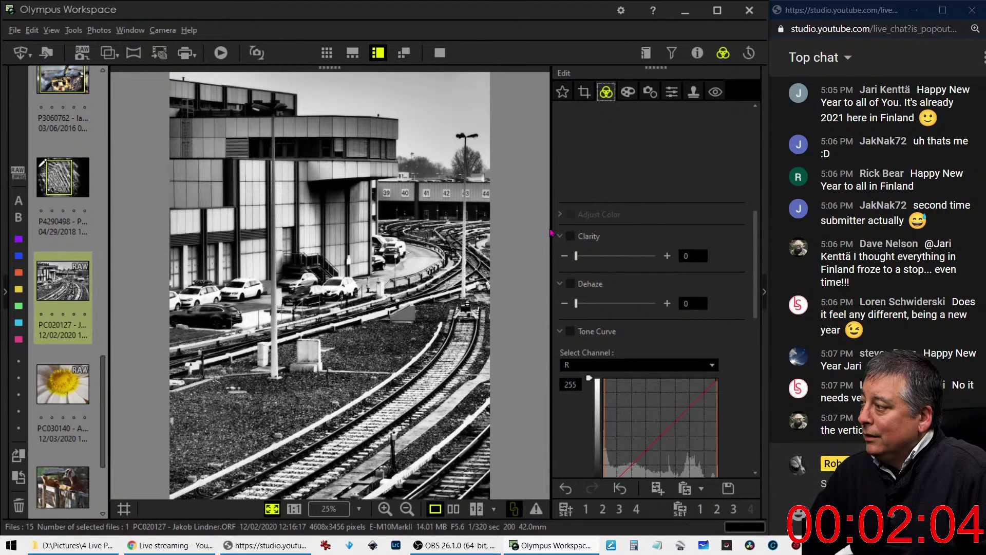
click(584, 92)
drag(337, 278, 431, 225)
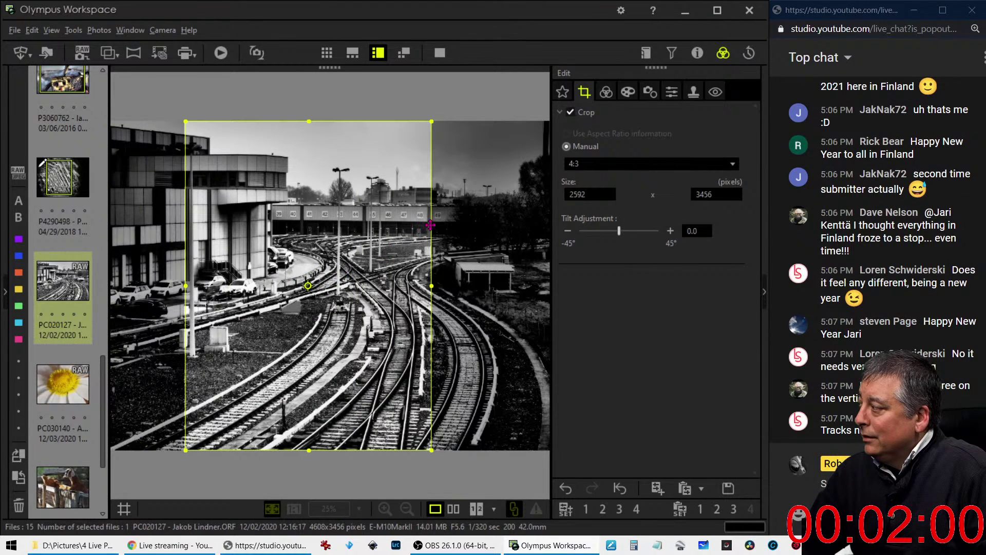
click(606, 92)
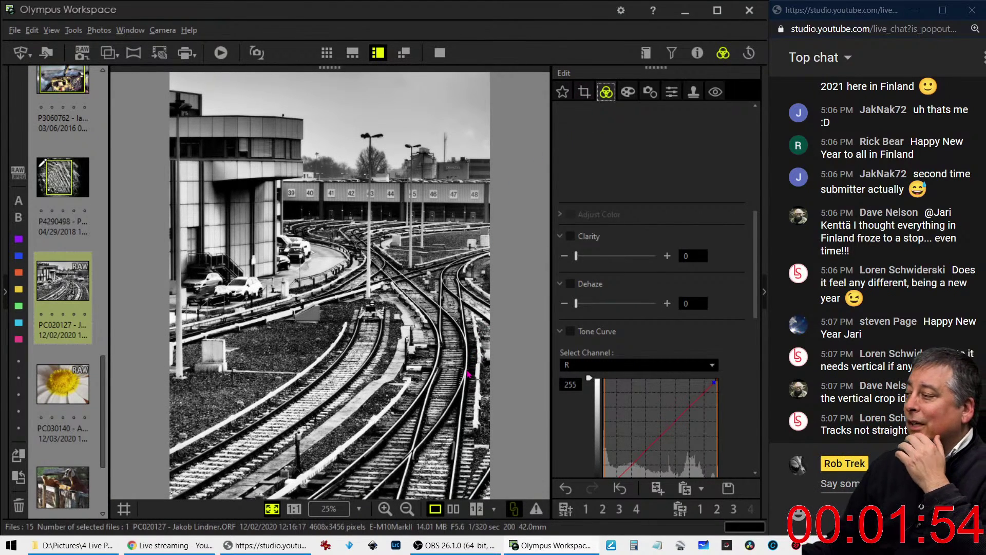
Shift the portrait crop frame slightly right in two moves to show more of the curving tracks, previewing each position
click(584, 92)
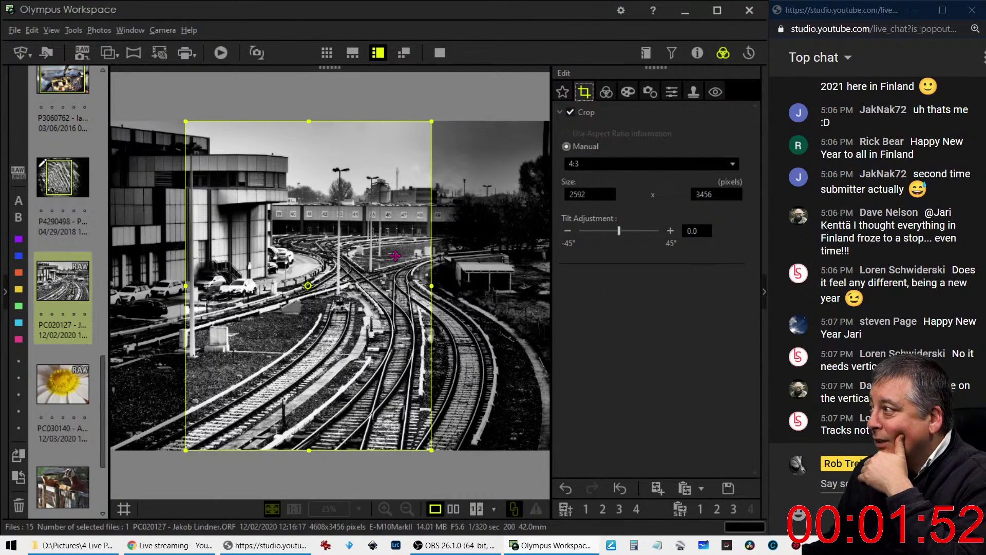
mouse_move(375, 260)
mouse_down()
mouse_move(397, 261)
mouse_move(390, 266)
mouse_up()
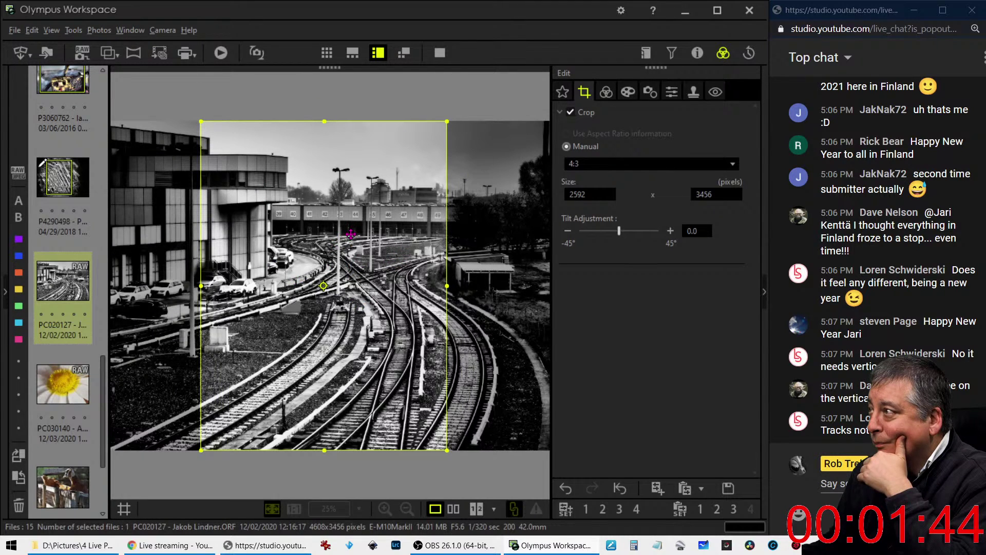
click(609, 97)
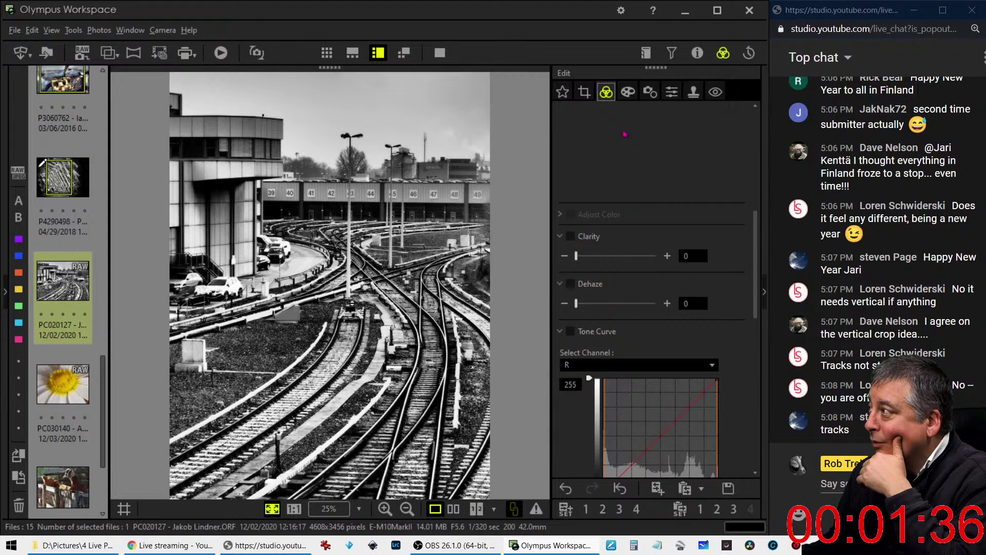
click(592, 98)
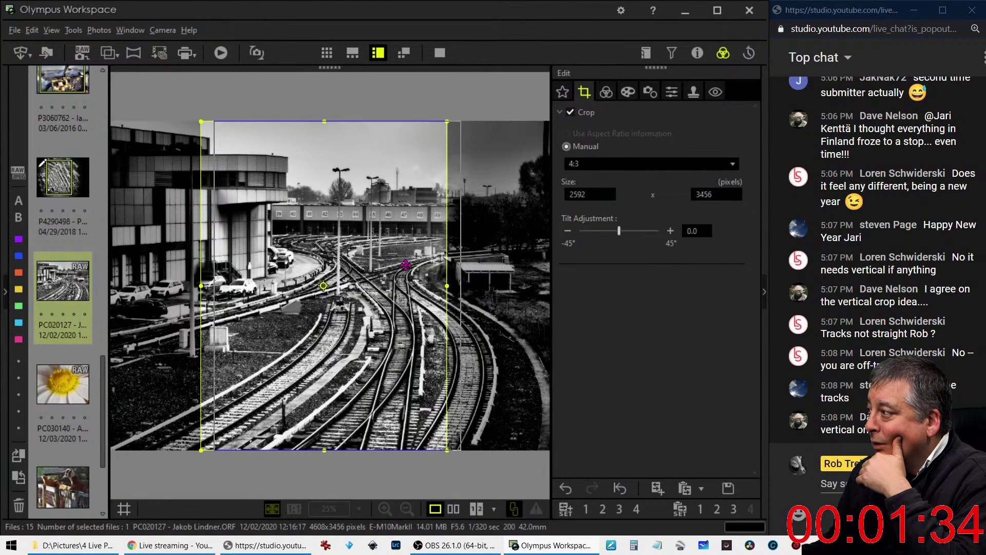
click(612, 96)
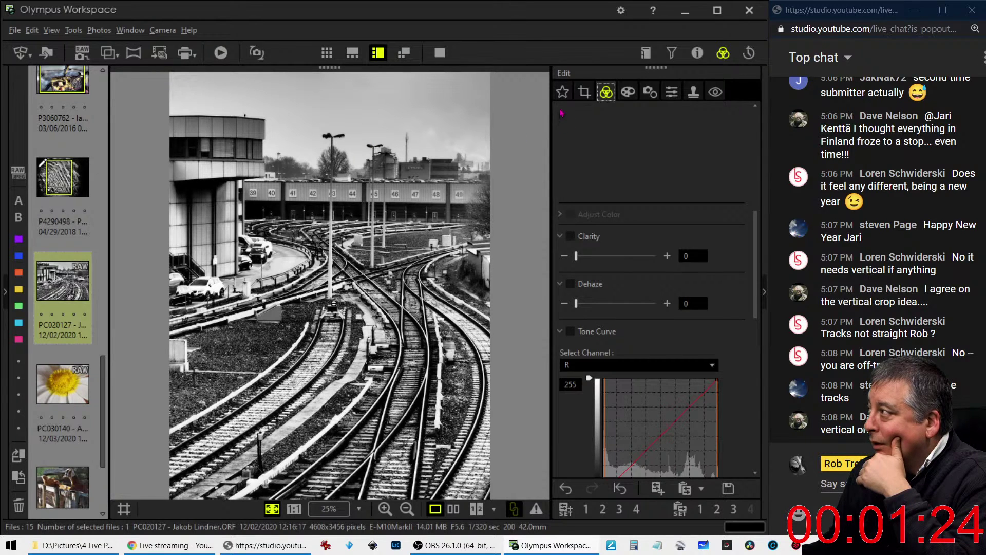
Set the railway photo's tilt adjustment to -0.2 and preview the straightened crop
click(584, 92)
click(567, 231)
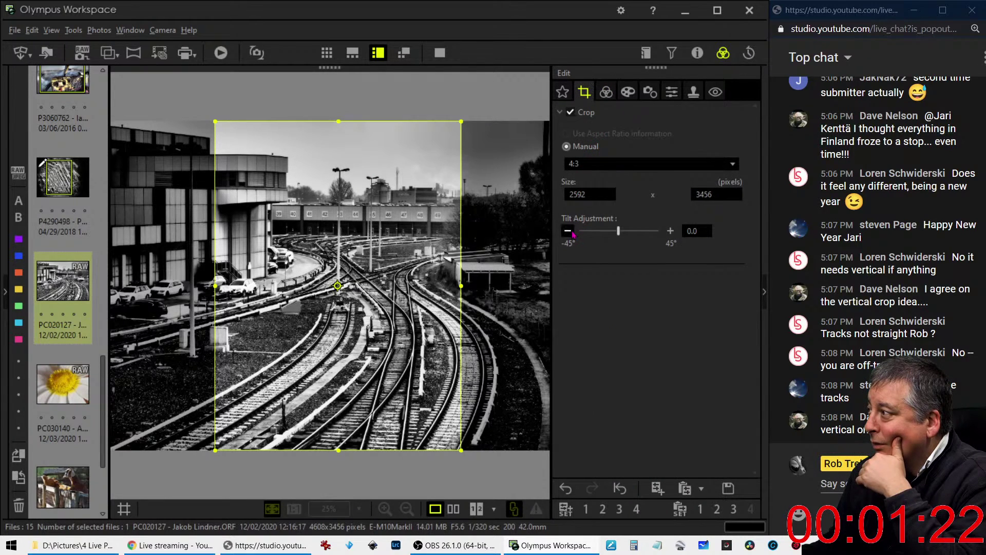
click(608, 96)
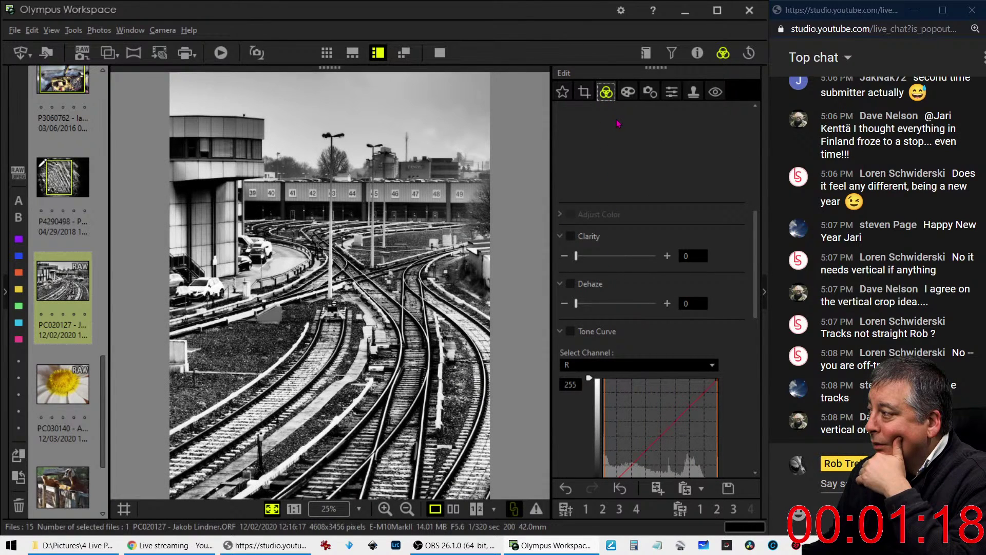
Try the tilted crop frame farther left to include more of the building and the left lamp post, and preview it
click(584, 91)
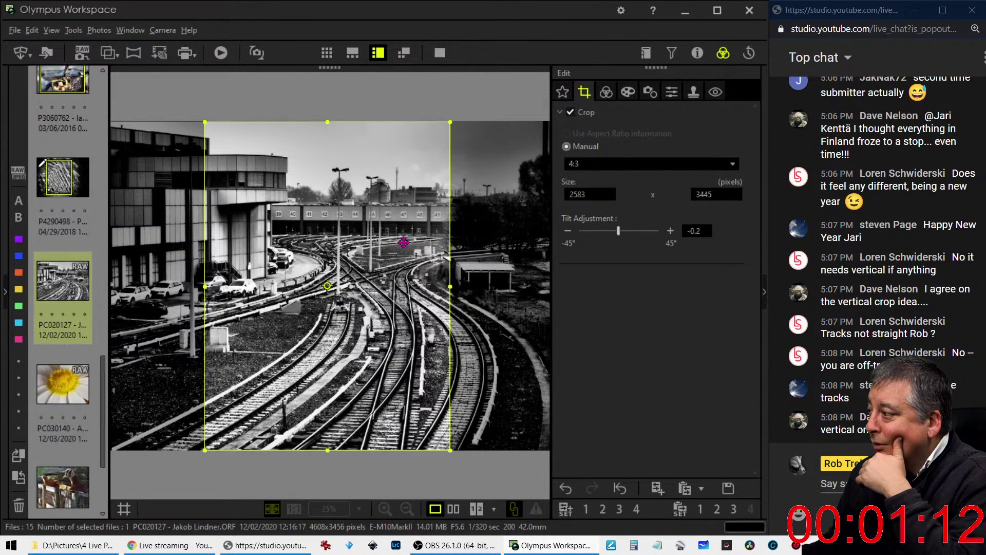
drag(403, 242, 369, 248)
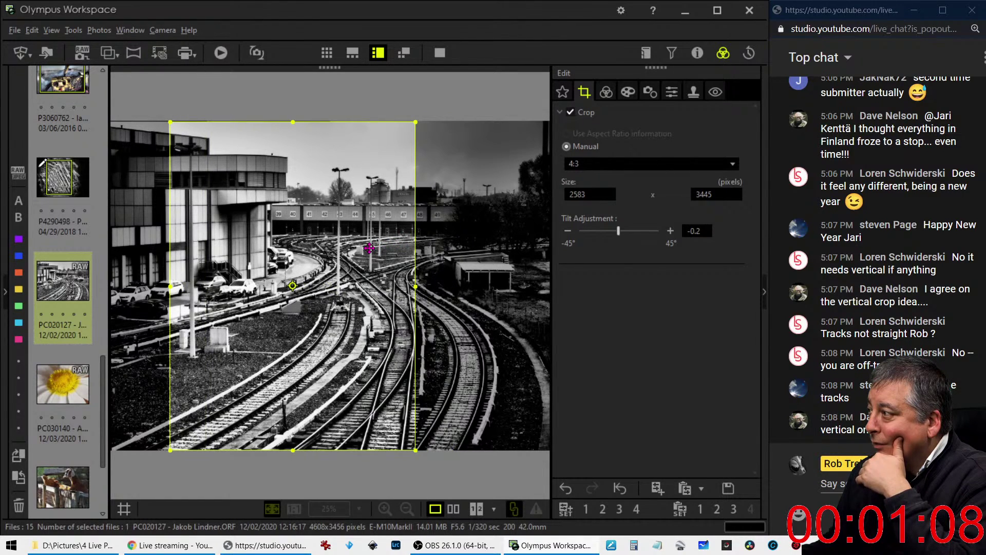
click(607, 92)
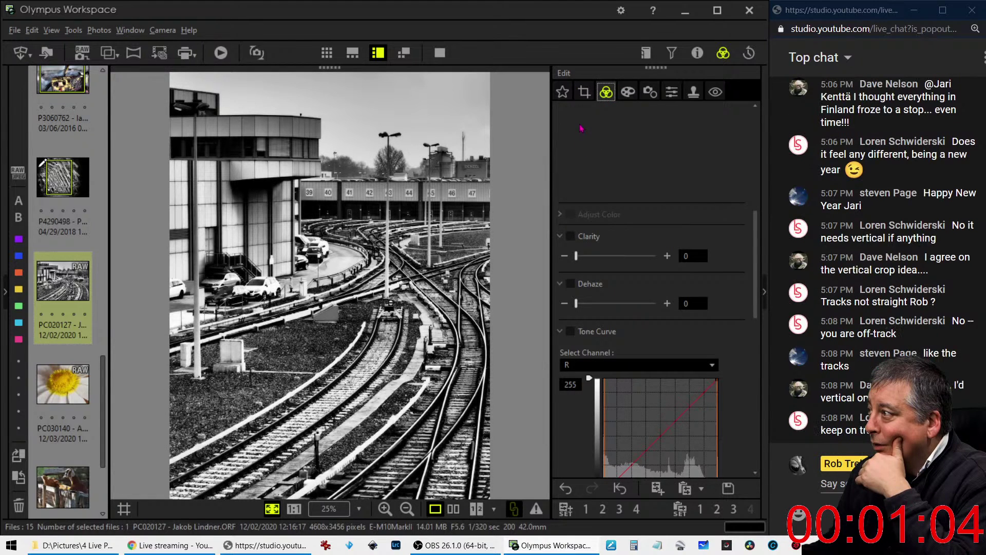
Move the crop frame back right to leave out the left lamp post and show the full track curves, and preview it
click(584, 91)
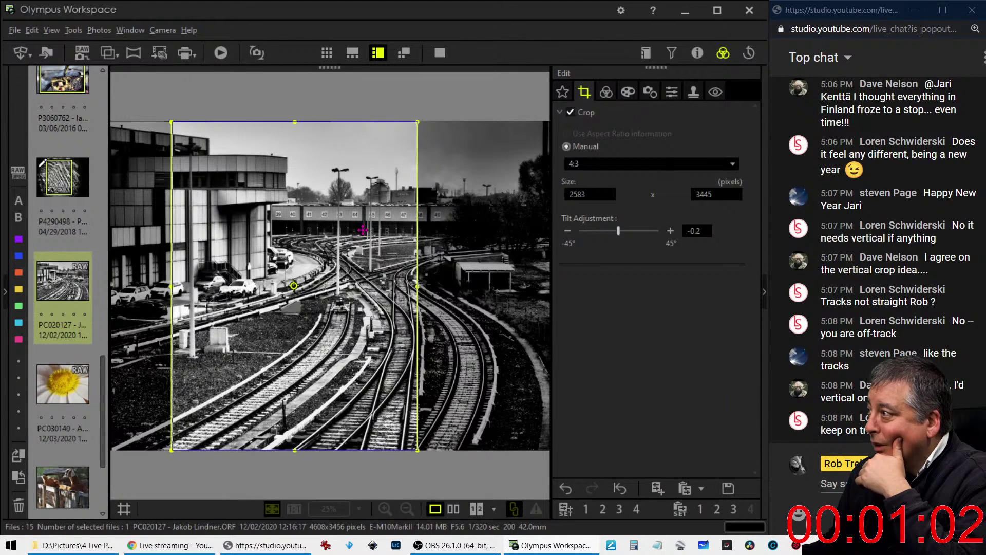
drag(395, 235, 432, 235)
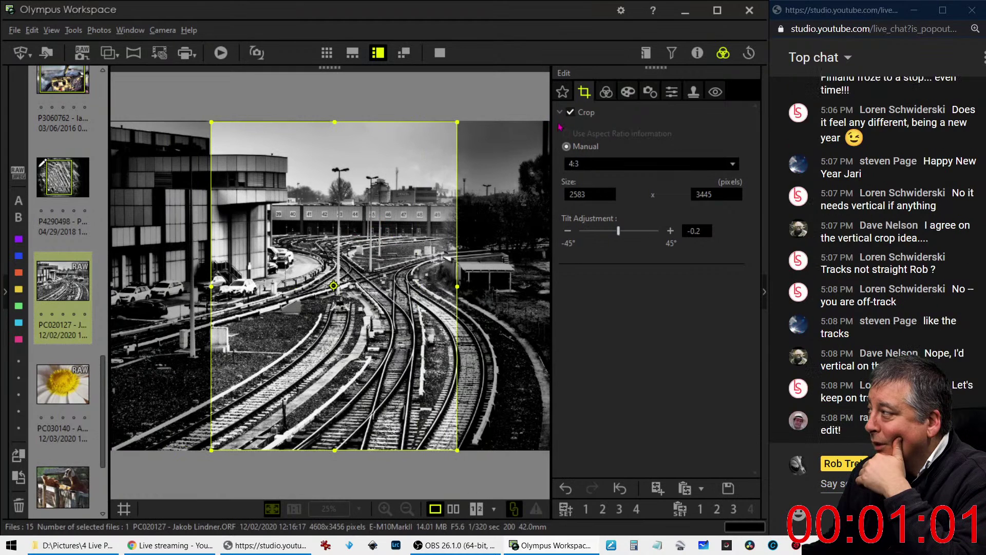
click(606, 91)
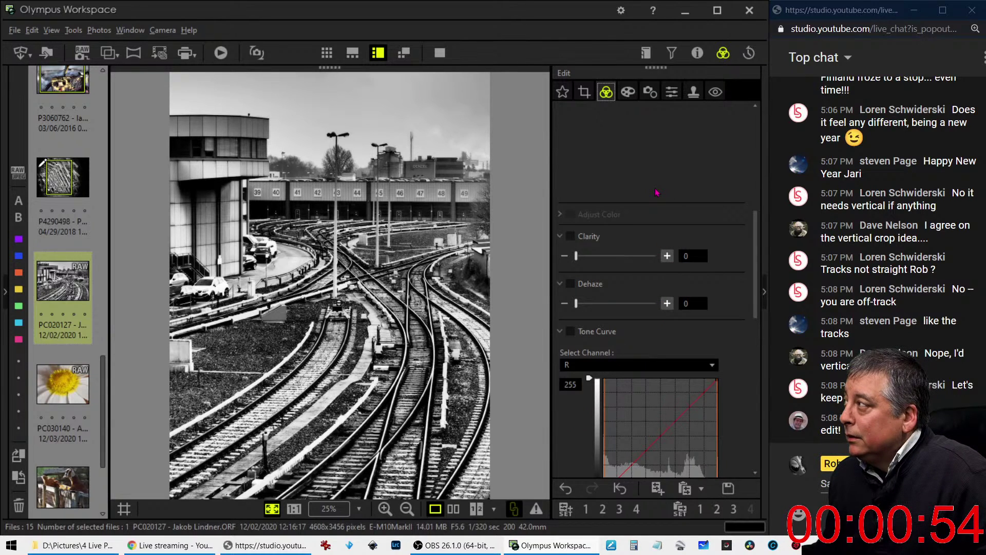
Try the Bleach Bypass II art filter on the railway photo and return to Dramatic Tone II
click(630, 97)
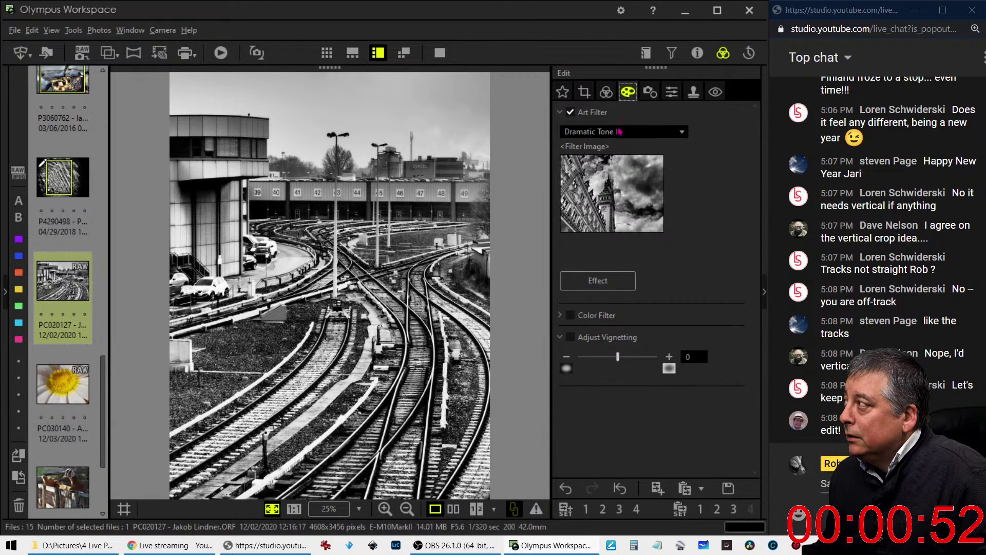
click(613, 134)
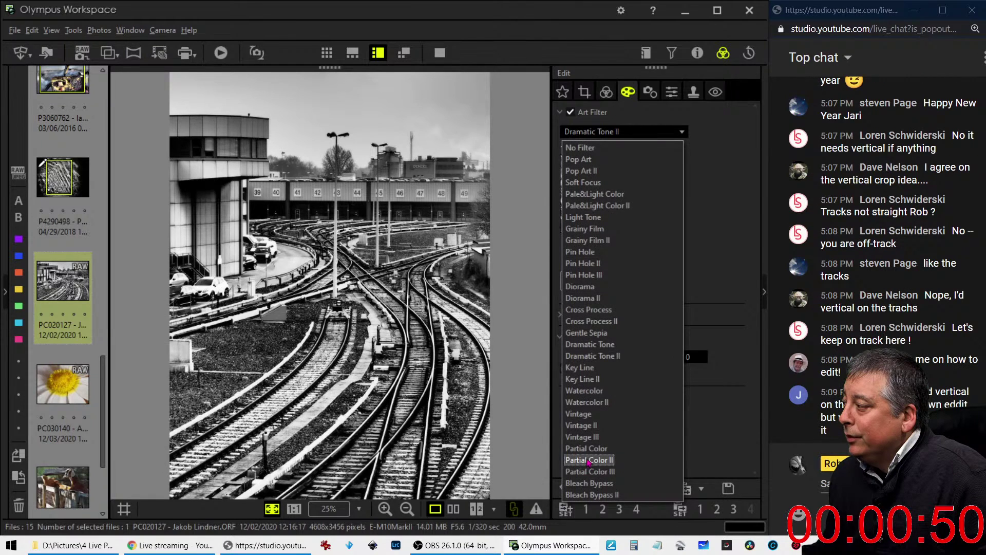
click(590, 494)
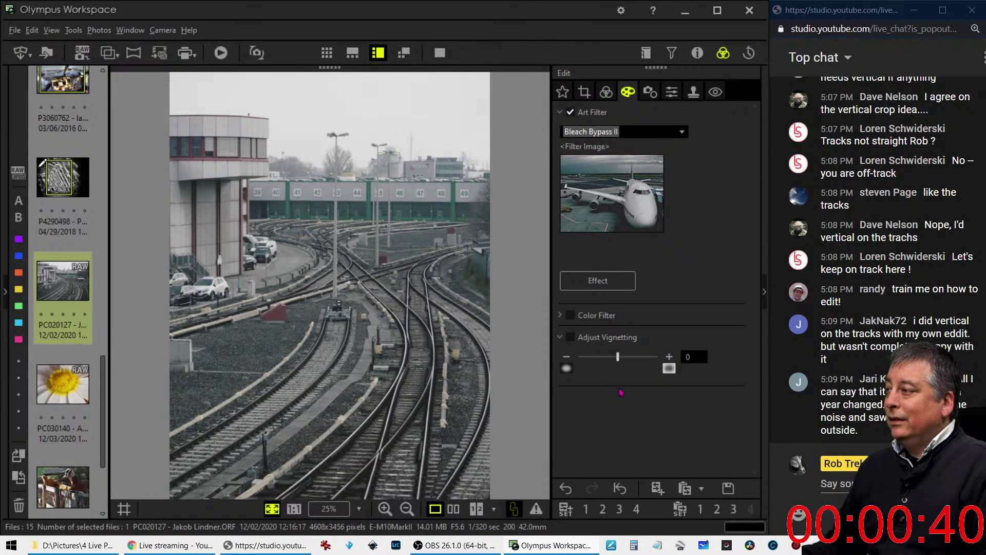
click(599, 133)
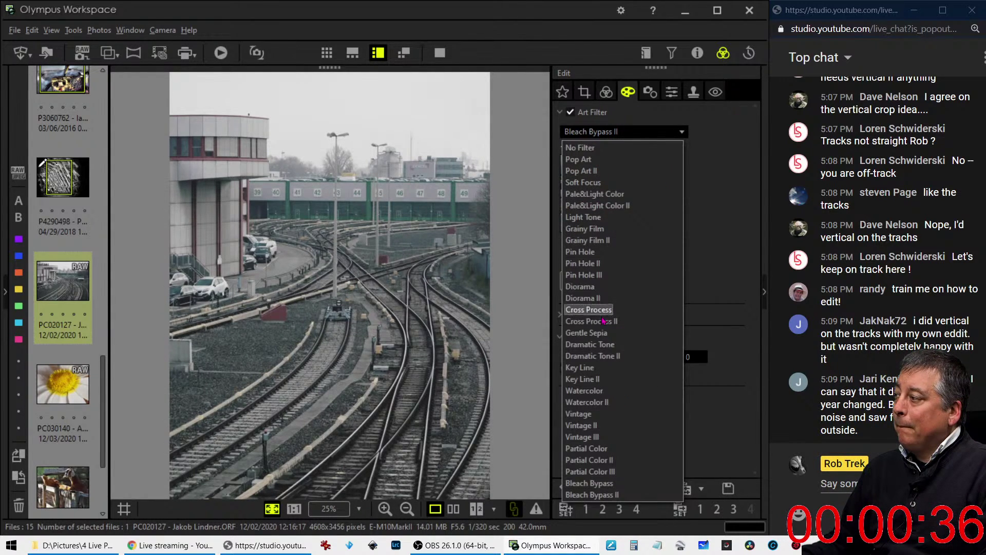
click(607, 355)
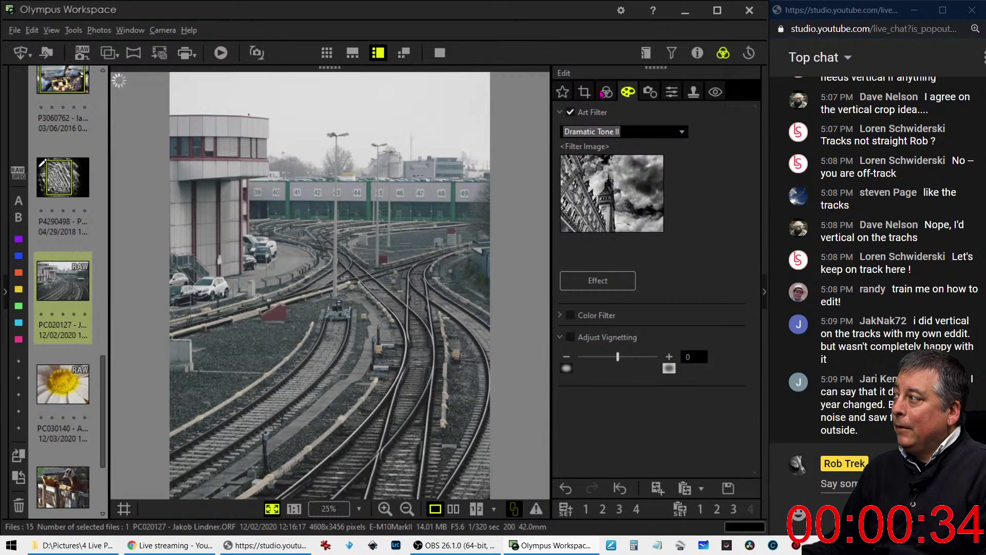
Raise the upper part of the R channel's tone curve slightly and add a slightly lowered control point in the shadows
scroll(682, 198, down, 2)
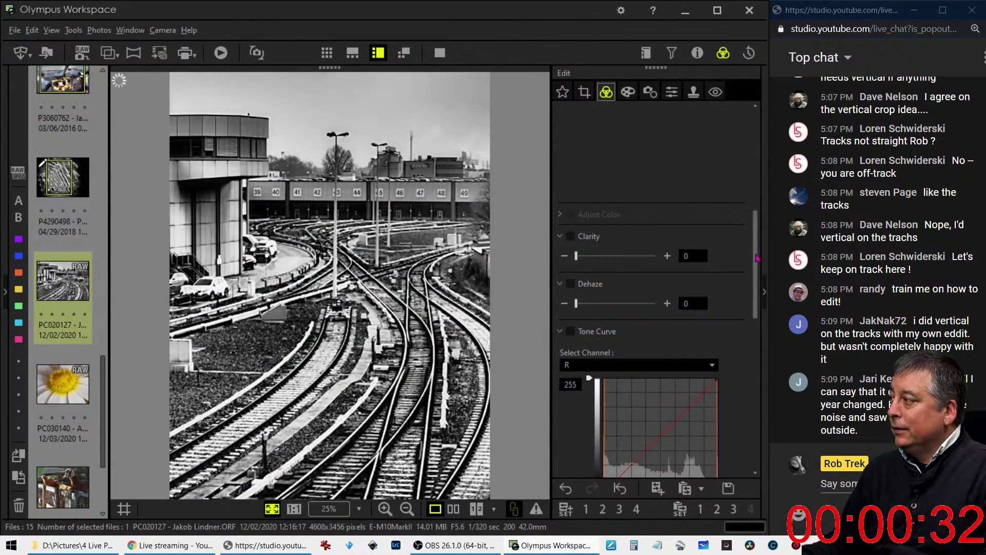
drag(757, 258, 760, 328)
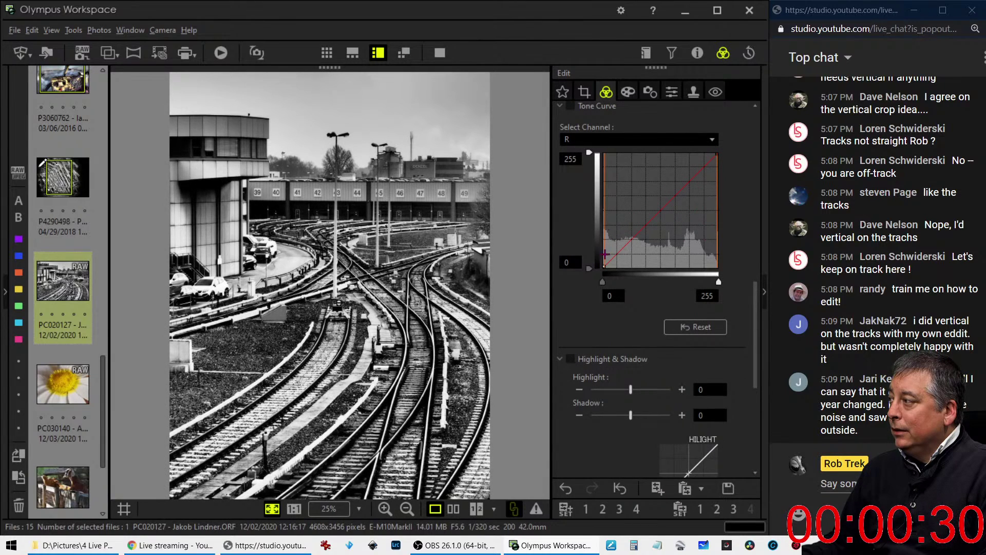
click(654, 212)
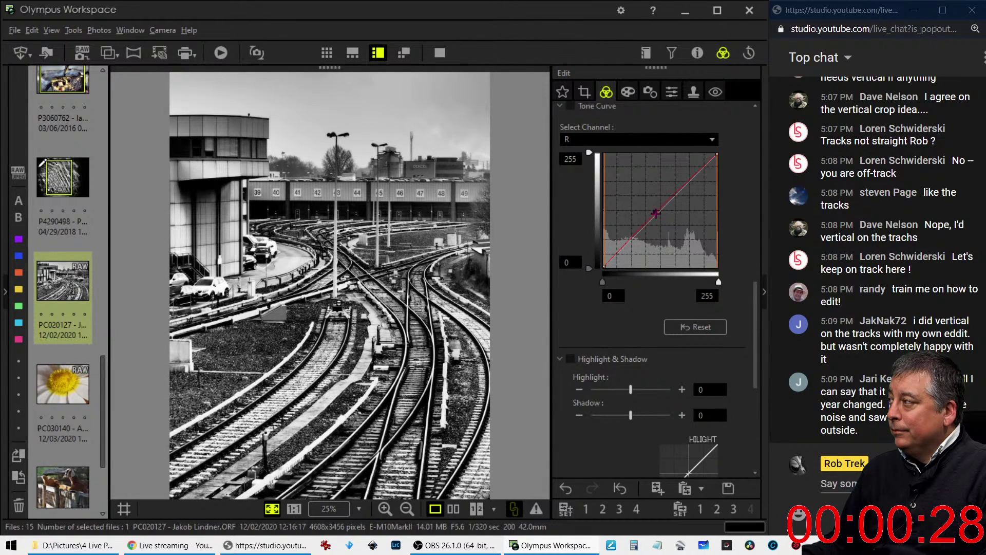
drag(654, 212, 667, 196)
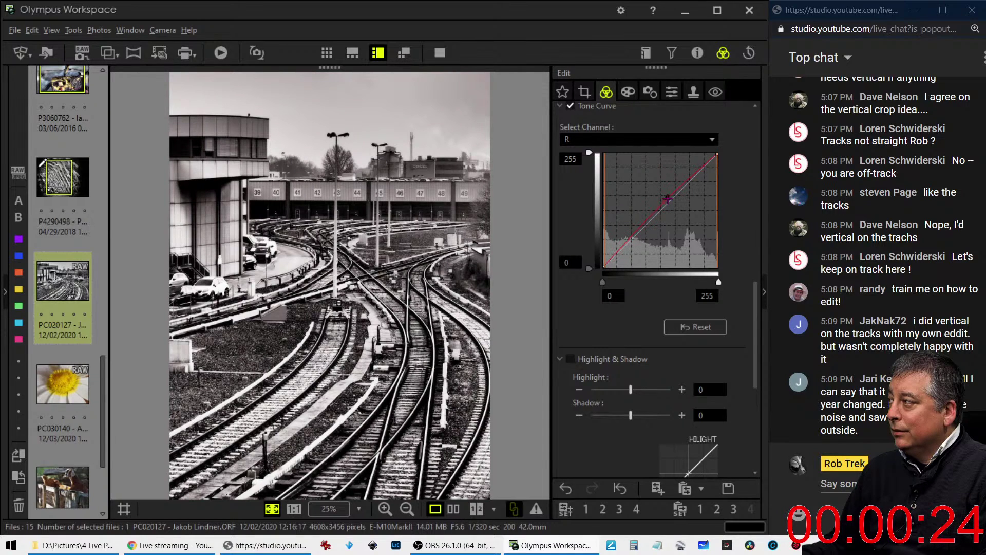
drag(625, 245, 624, 248)
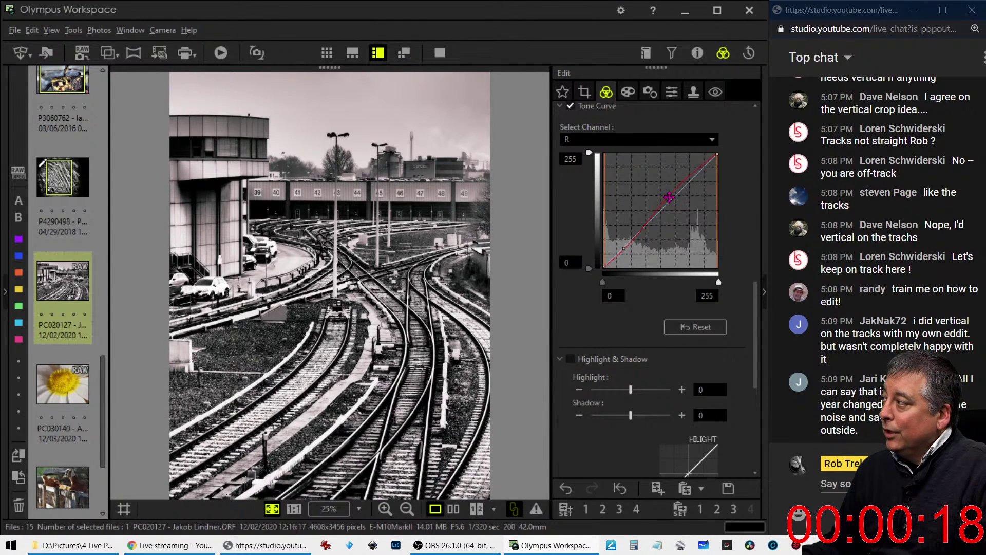
Refine the R channel's tone curve by moving the highlight point farther up and the shadow point slightly above the diagonal
drag(669, 198, 673, 199)
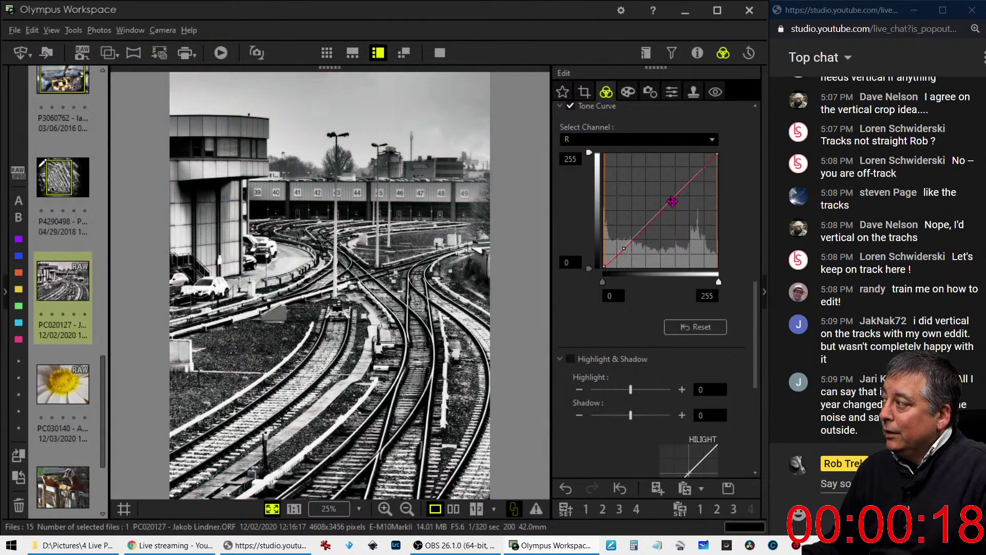
click(622, 246)
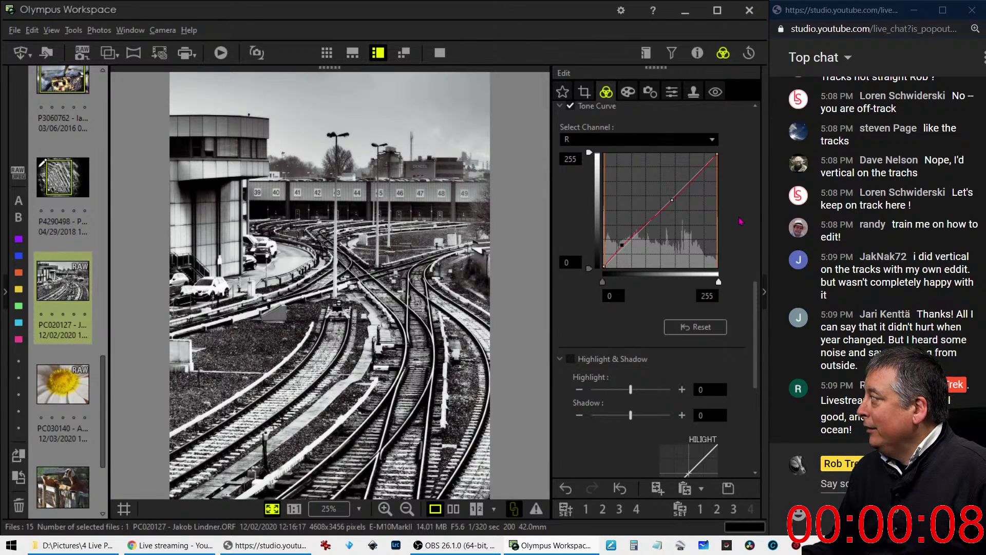
click(678, 194)
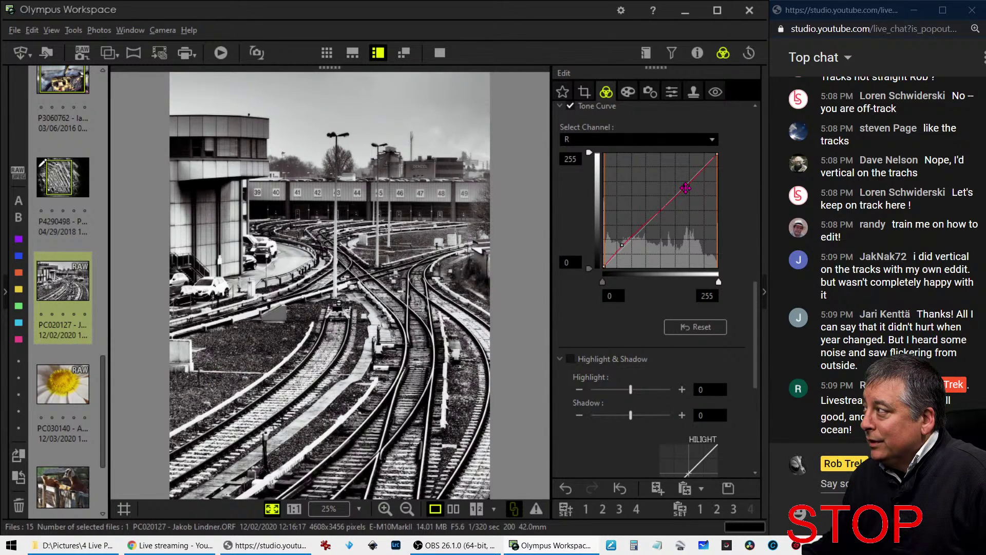
click(687, 188)
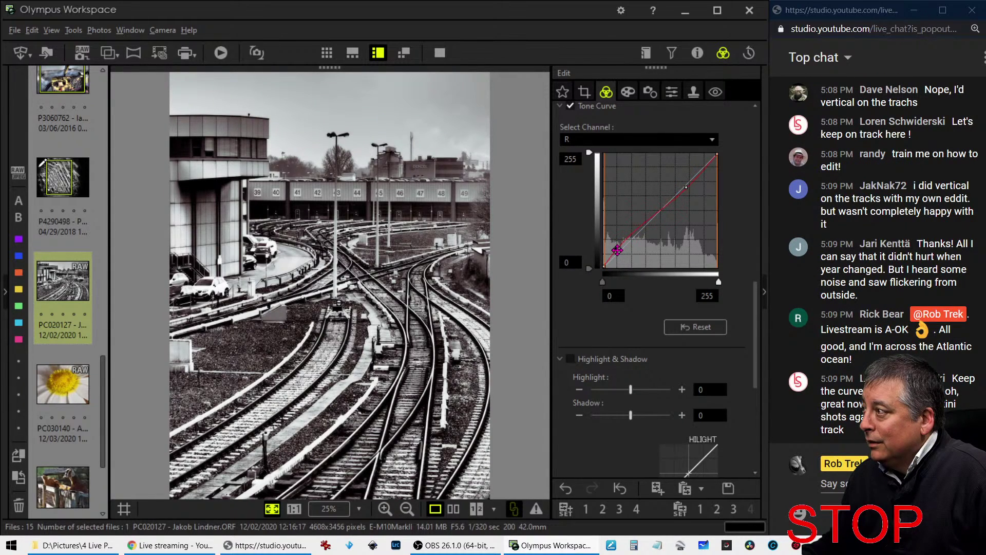
click(617, 250)
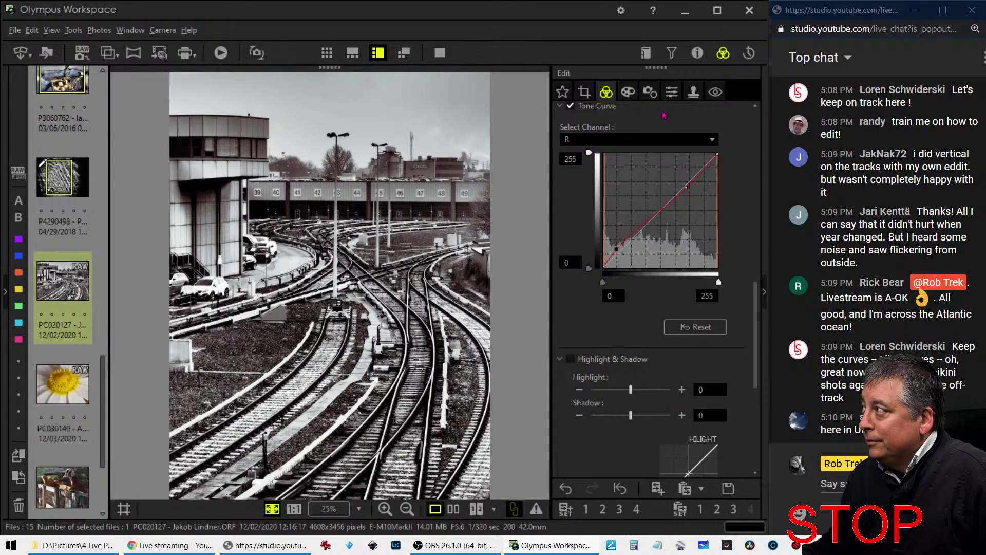
Darken the railway photo's edges by setting the vignetting adjustment to -8, and return to the tone curve
click(628, 92)
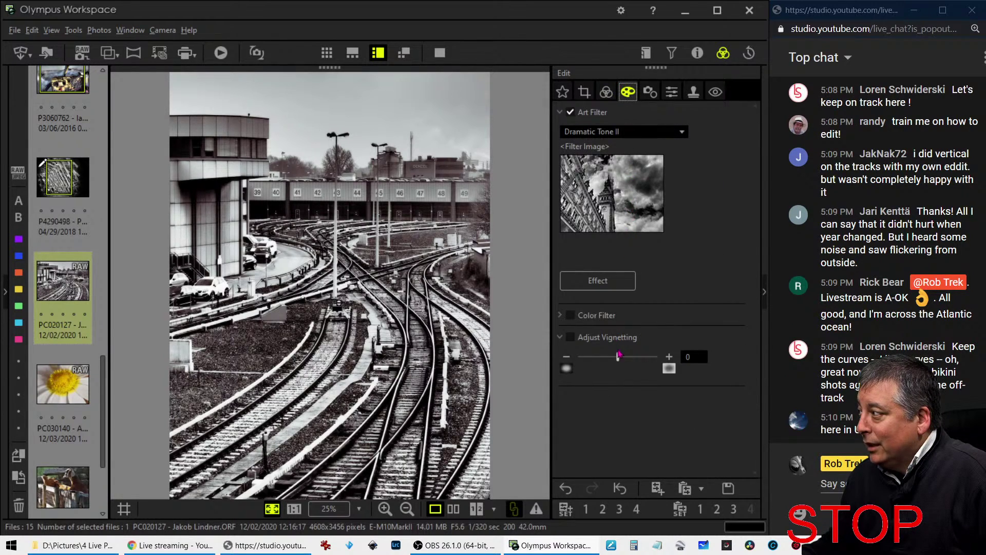
drag(617, 356, 607, 357)
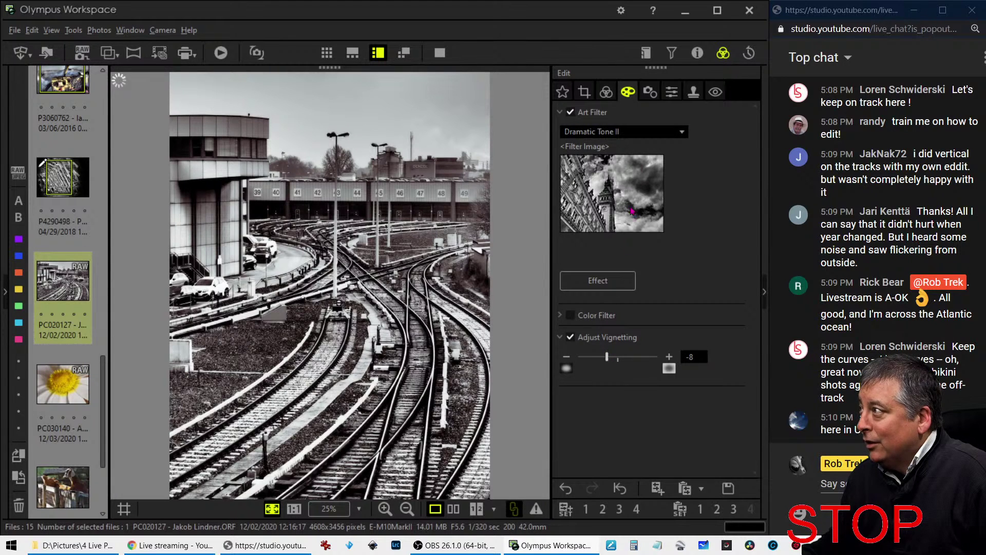
click(606, 91)
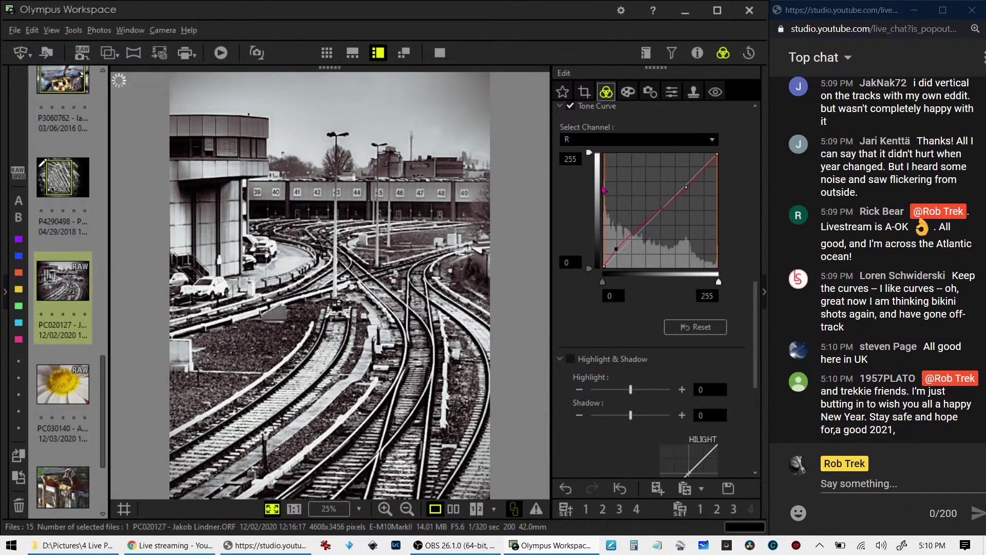
Compare the edited railway photo side by side with its original in full-screen view
click(453, 508)
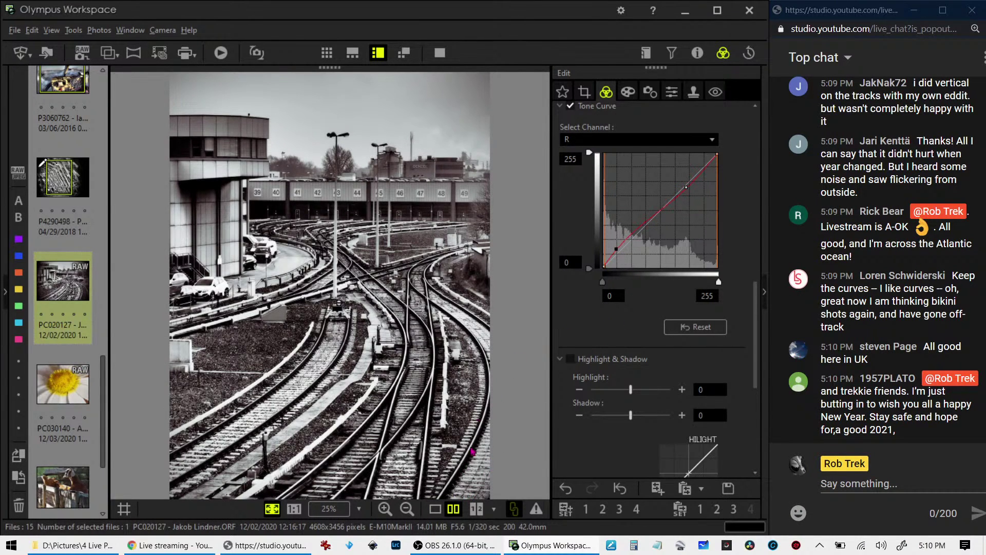
click(440, 53)
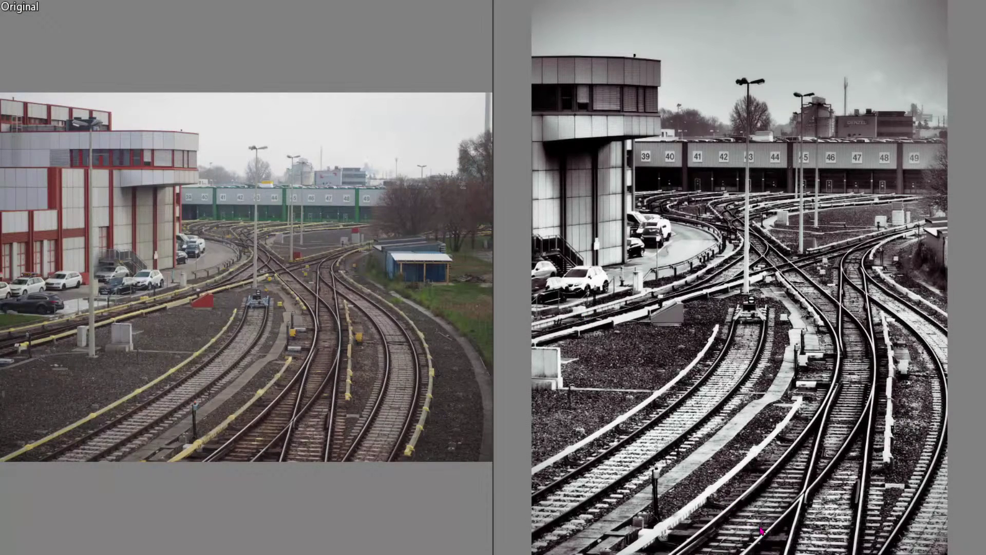
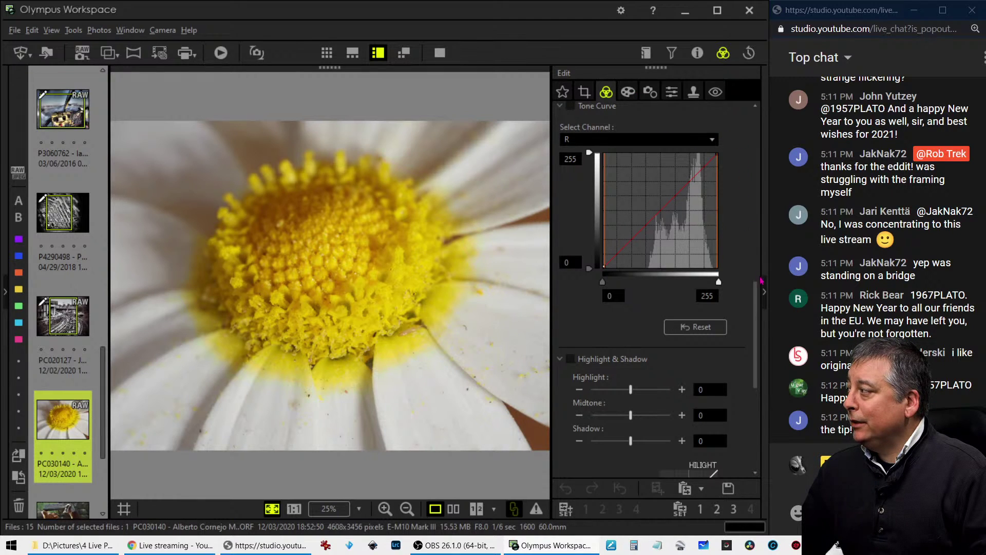
Set the daisy photo's picture mode to Vivid
drag(762, 280, 771, 135)
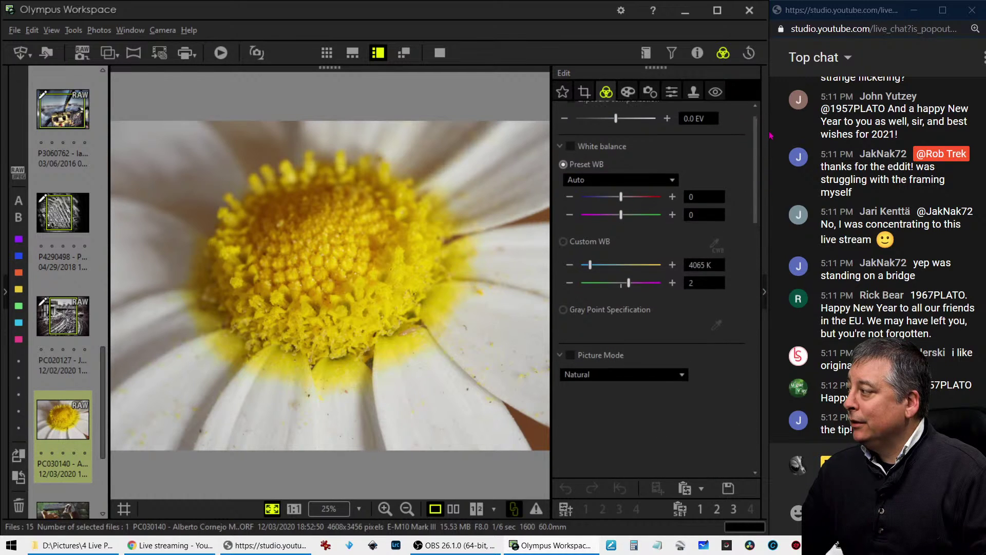
click(656, 389)
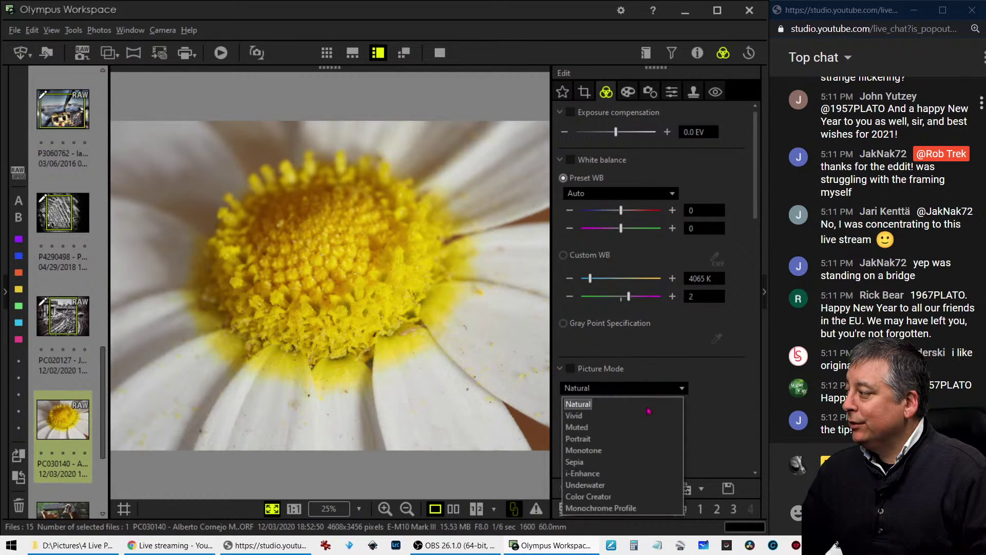
click(574, 411)
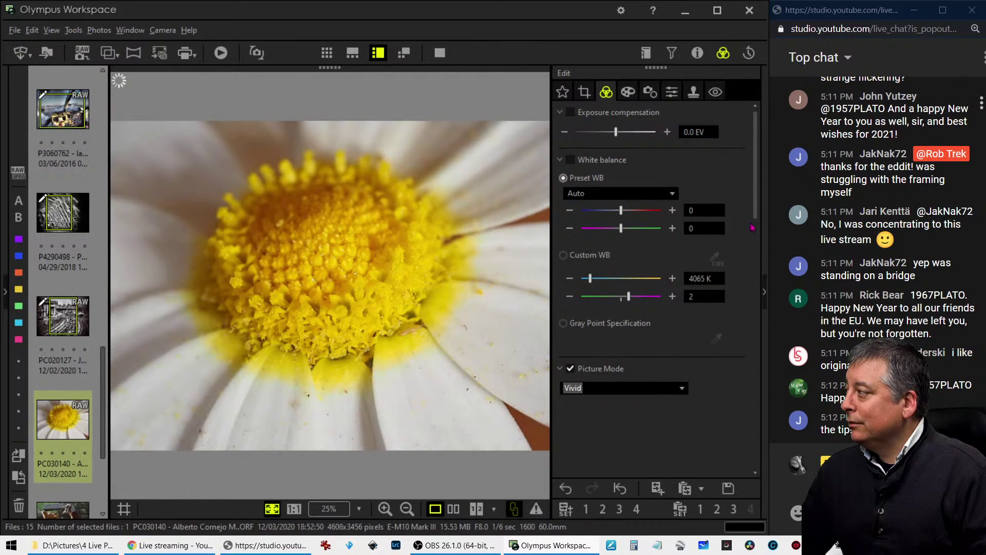
scroll(752, 229, down, 2)
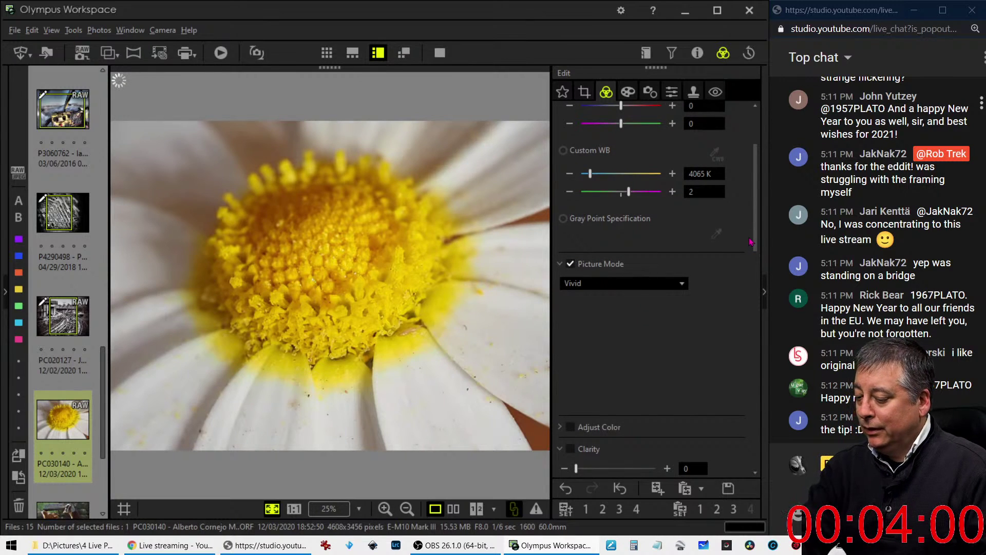
Examine the daisy photo's shooting properties, including lens, aperture, shutter speed and ISO, and close the properties
click(698, 53)
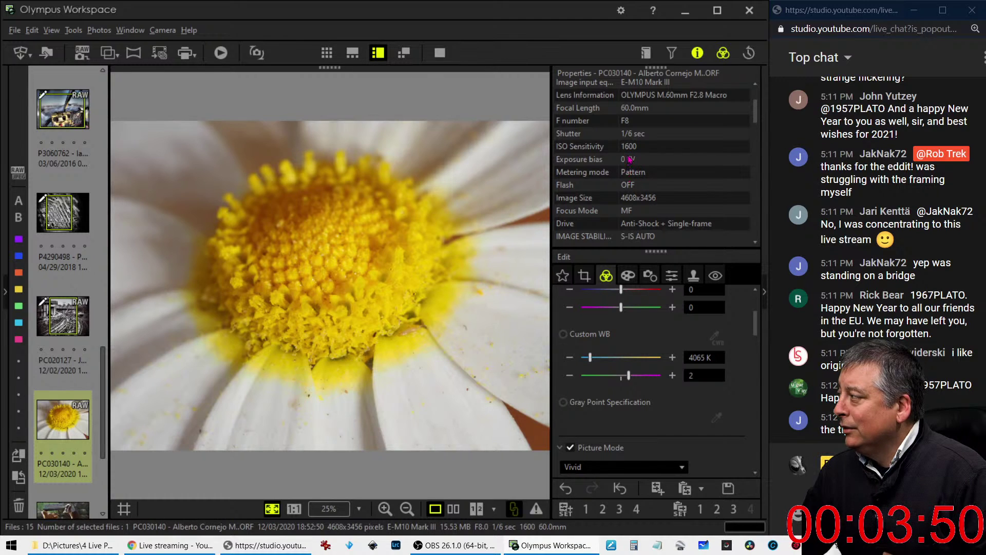
scroll(688, 217, down, 2)
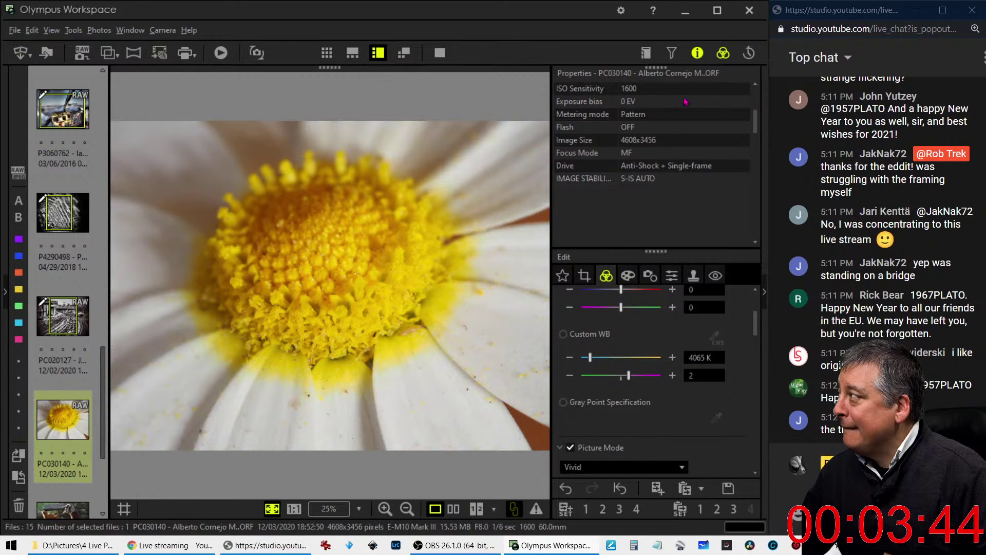
click(699, 54)
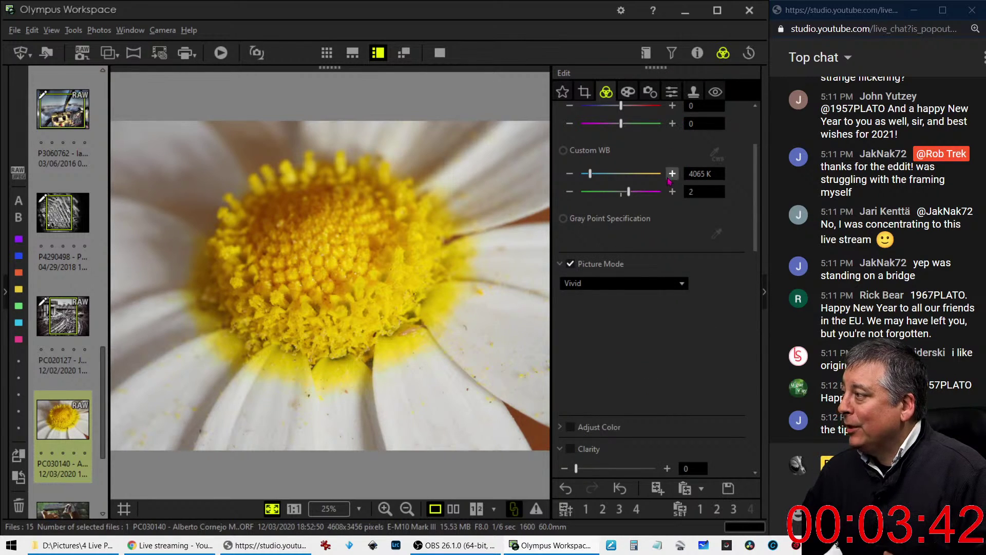
click(697, 53)
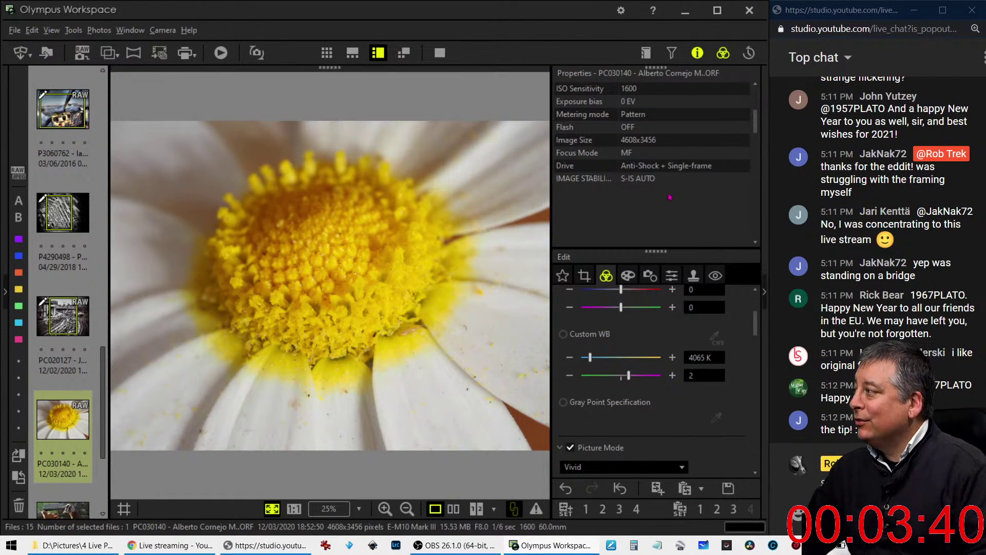
scroll(628, 168, up, 2)
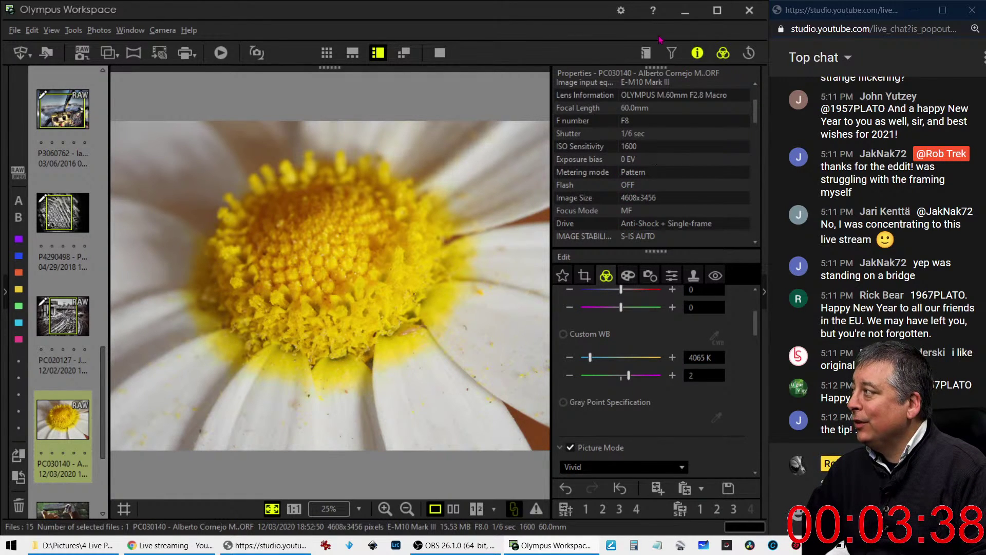
click(697, 53)
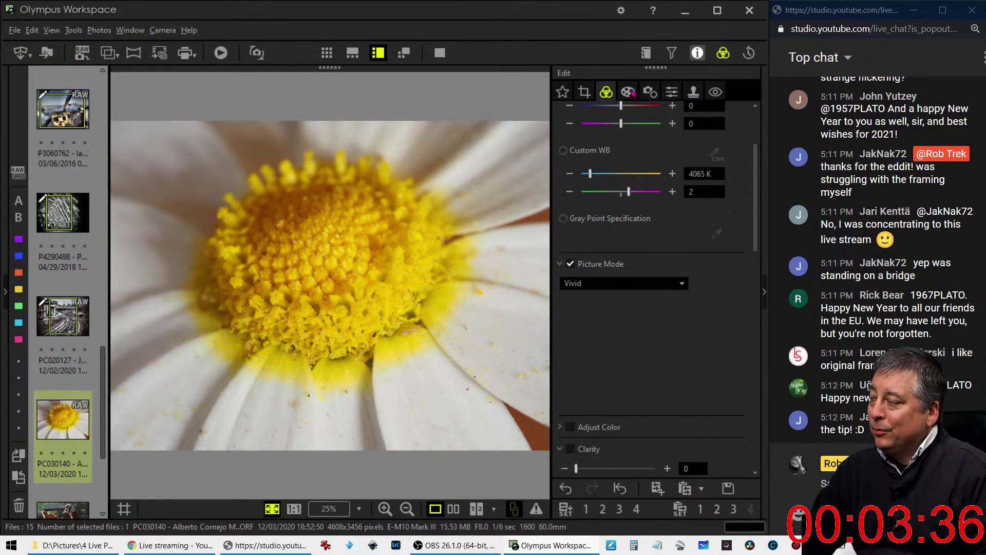
Inspect the daisy's yellow centre at 1:1 magnification for focus and detail, and return to the full photo
click(338, 279)
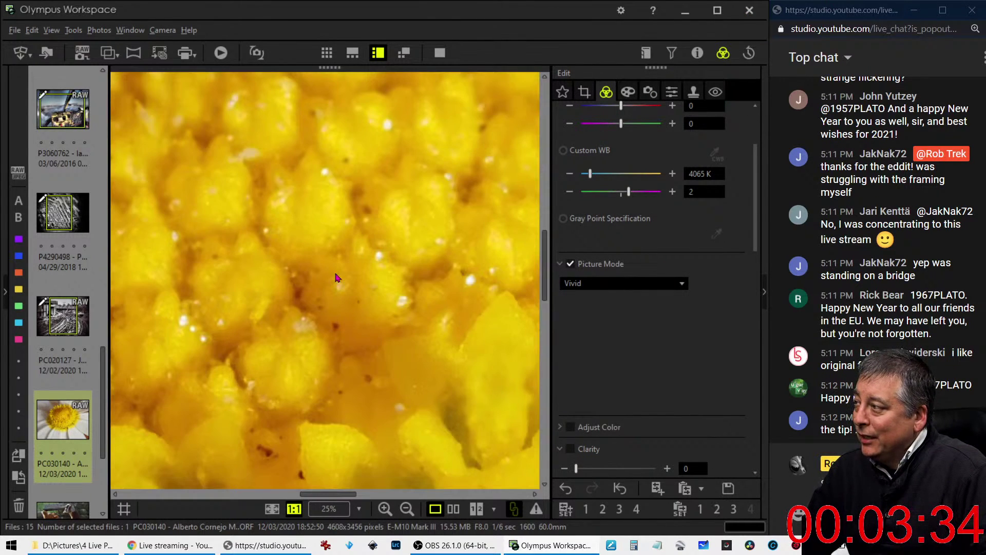
mouse_move(338, 330)
mouse_down()
mouse_move(341, 184)
mouse_move(334, 264)
mouse_move(344, 316)
mouse_up()
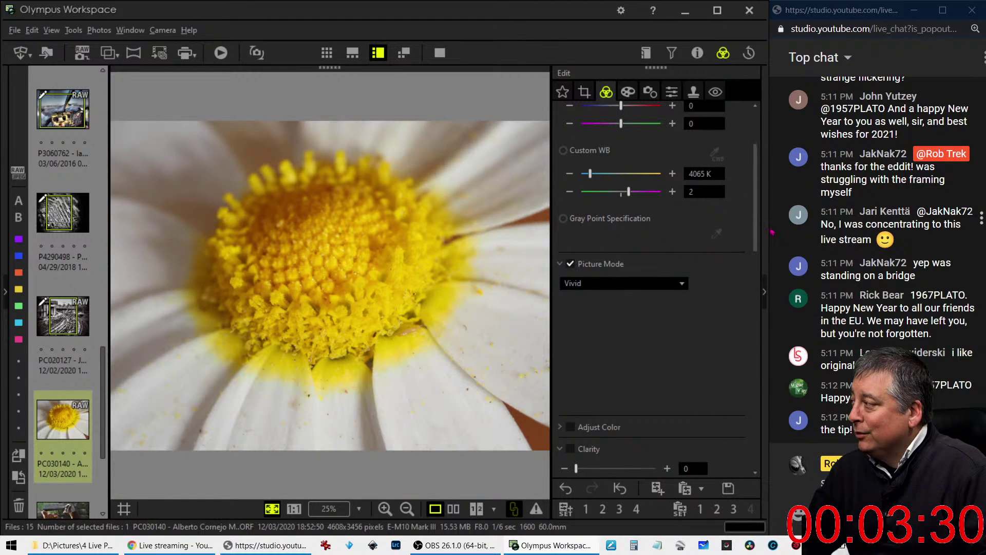
drag(754, 226, 753, 246)
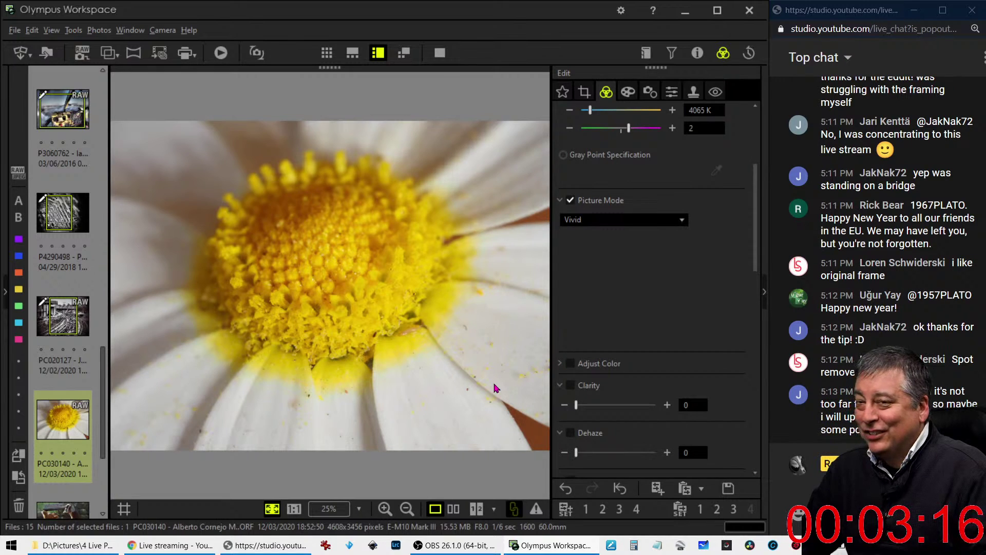
click(286, 270)
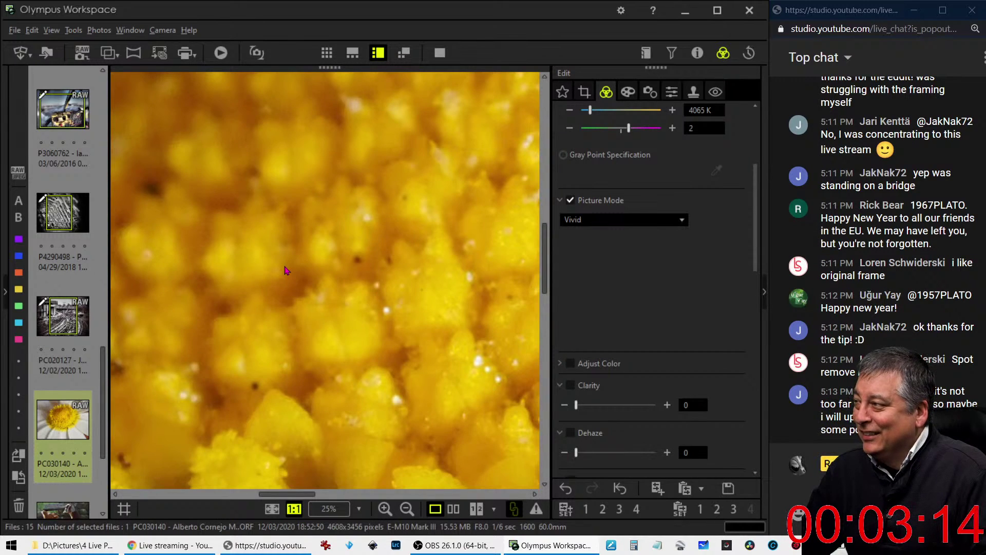
click(286, 270)
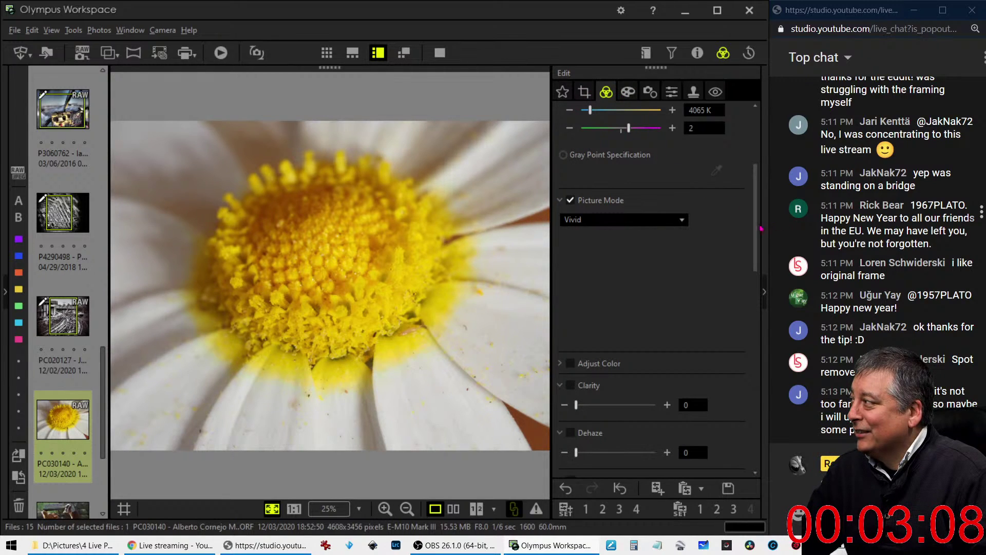
Set the daisy photo's Dehaze to 45 and its noise filter to OFF
scroll(592, 359, down, 3)
drag(575, 368, 612, 368)
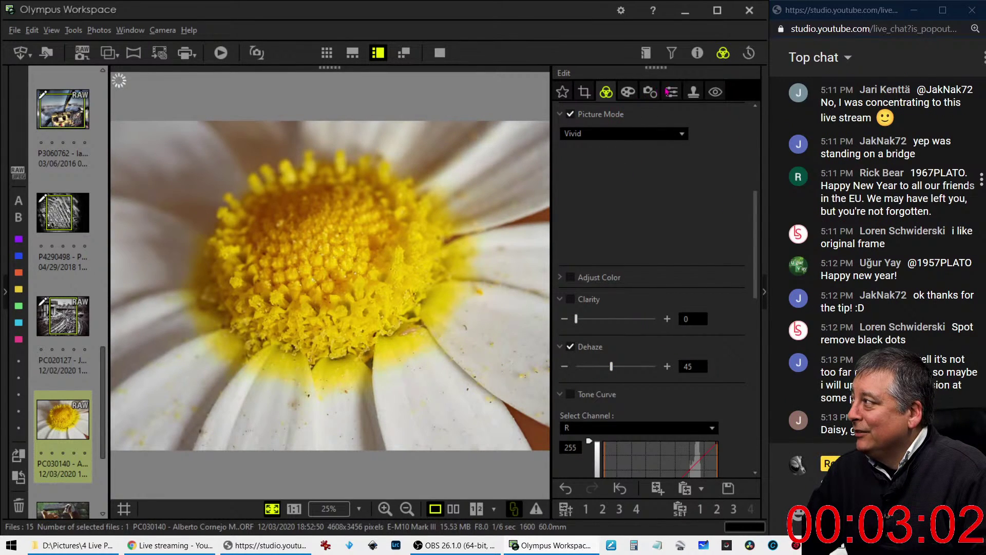
click(672, 91)
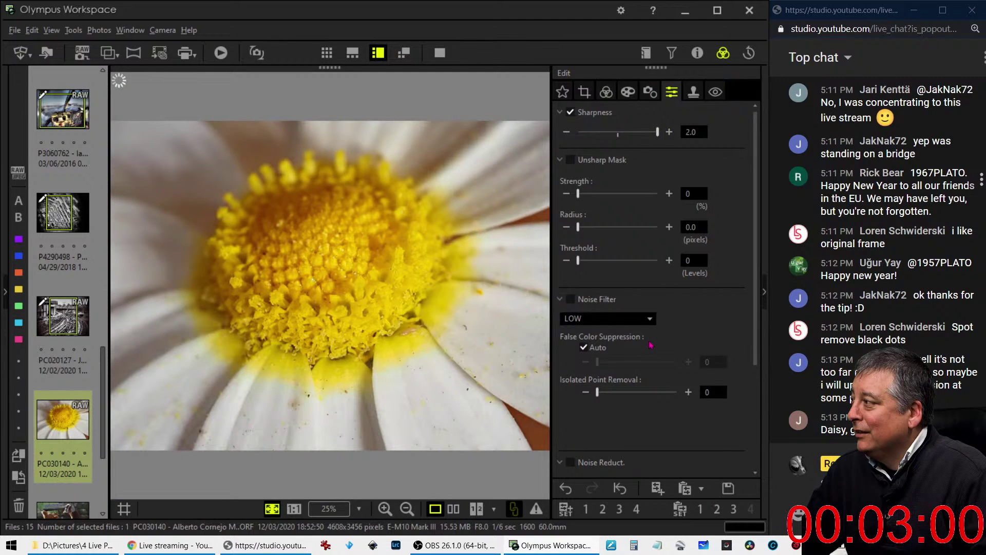
click(650, 319)
click(642, 332)
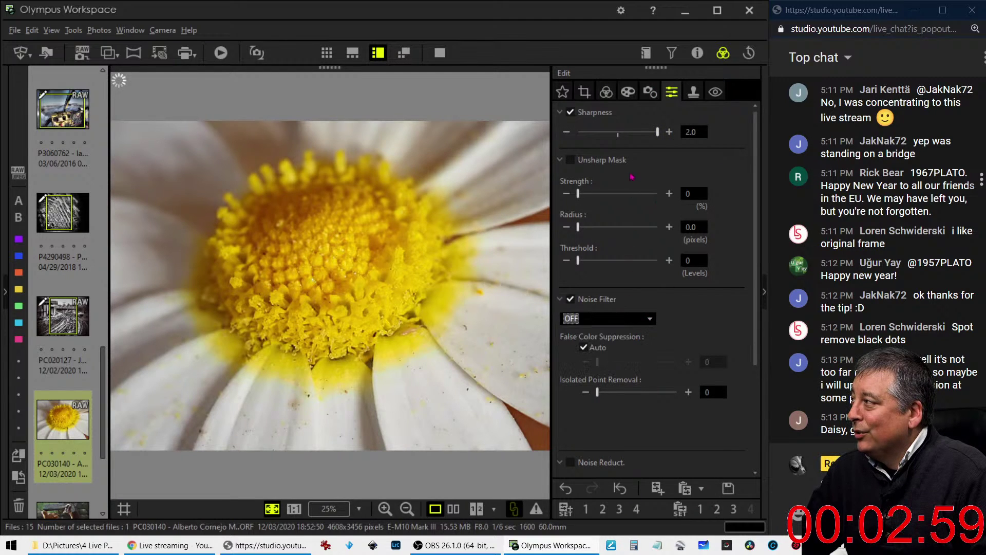
Darken the daisy photo's edges by setting the vignetting adjustment to -11
click(606, 92)
drag(759, 231, 747, 417)
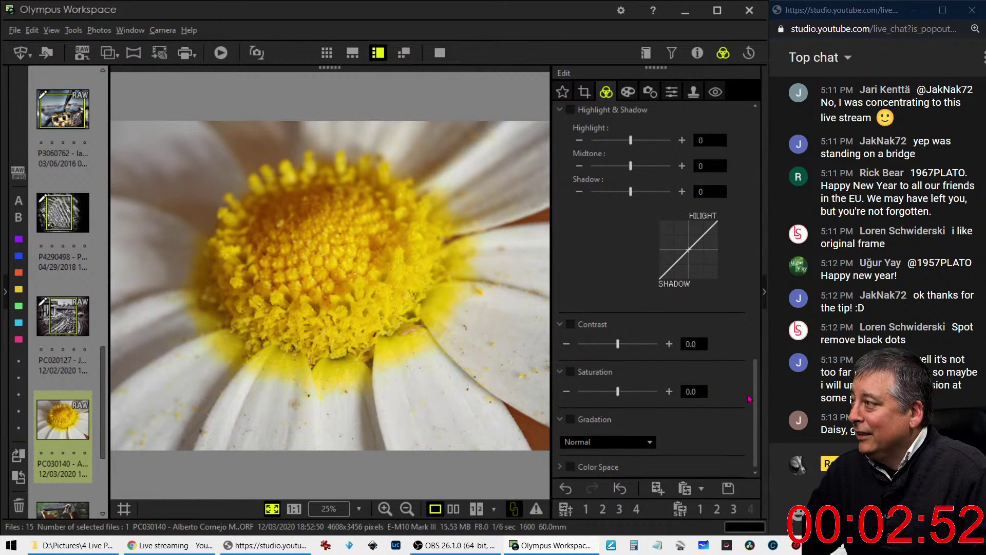
click(627, 92)
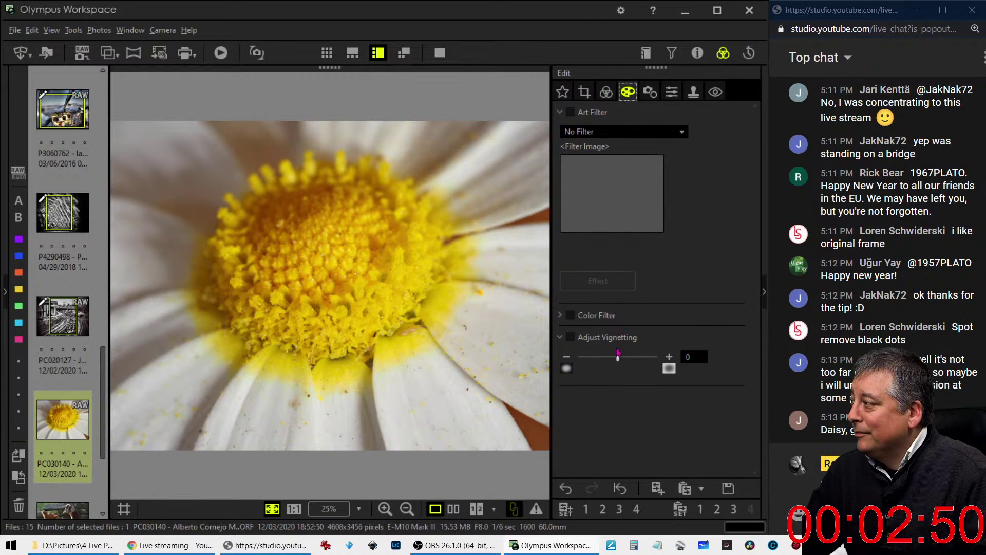
drag(618, 358, 602, 361)
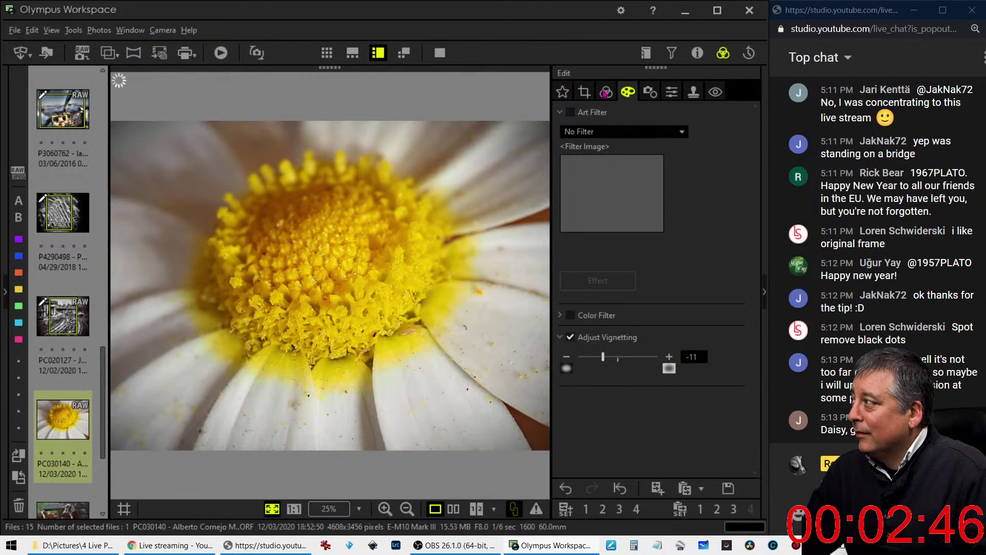
Deepen the shadows on the RGB tone curve with a lowered shadow point, anchoring the curve with a midtone point near the diagonal
click(606, 91)
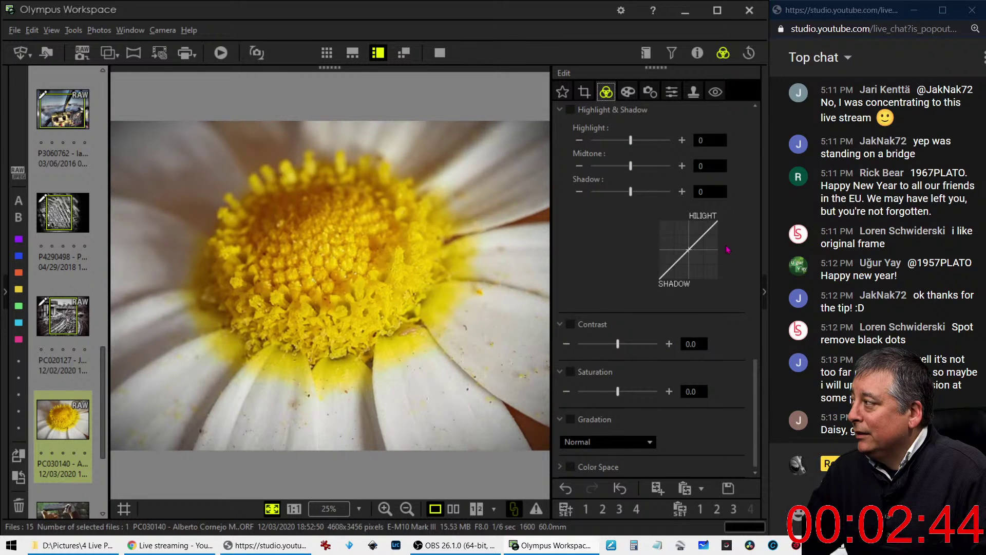
scroll(709, 309, up, 5)
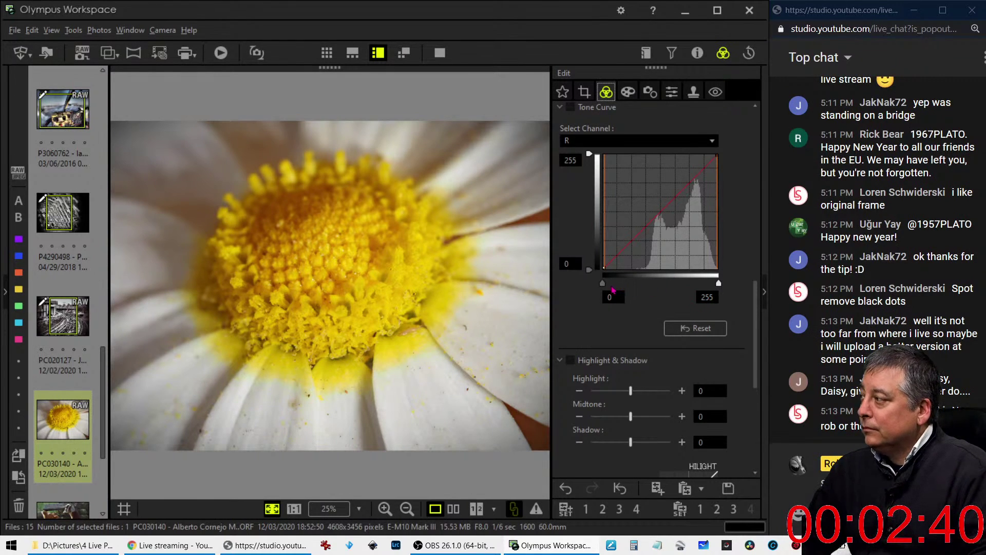
click(635, 285)
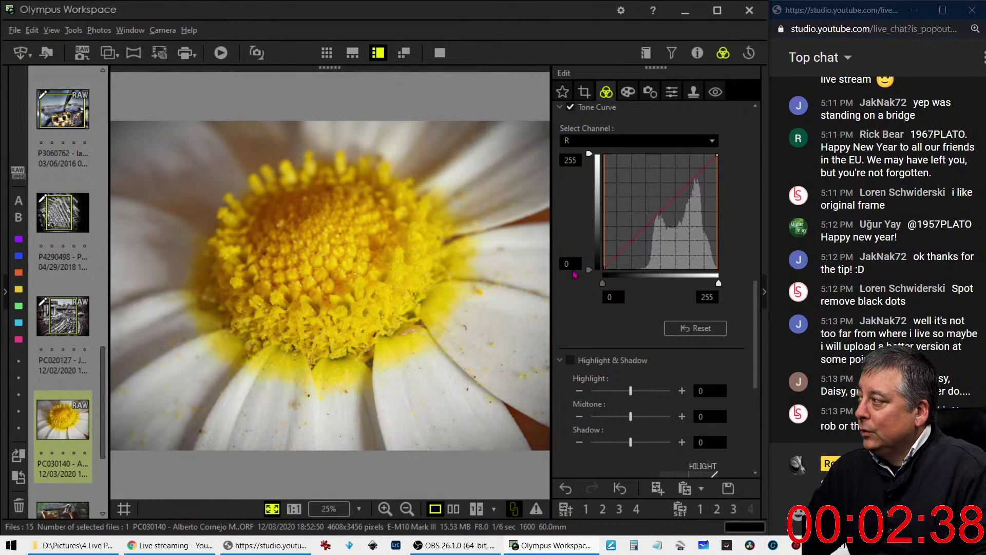
click(609, 142)
click(616, 153)
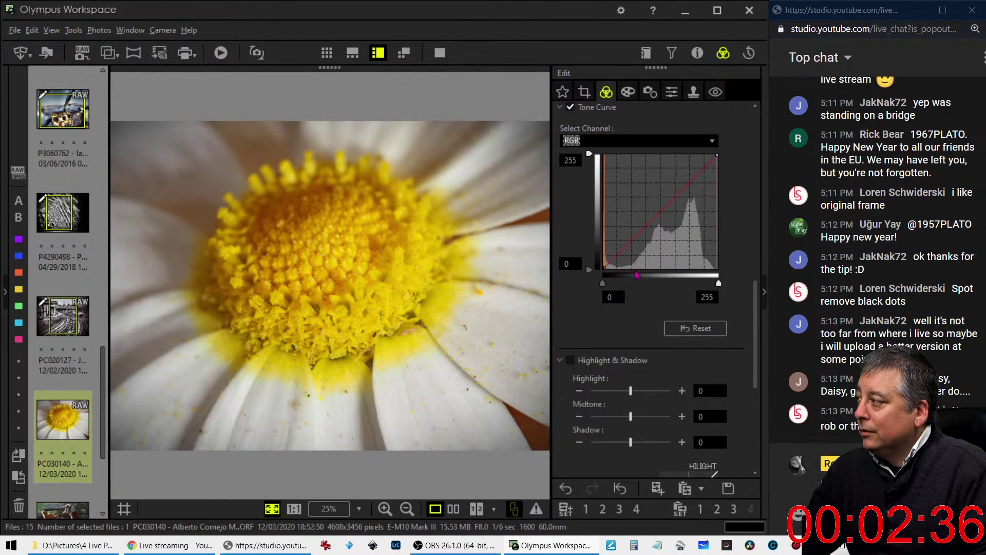
drag(615, 267, 651, 224)
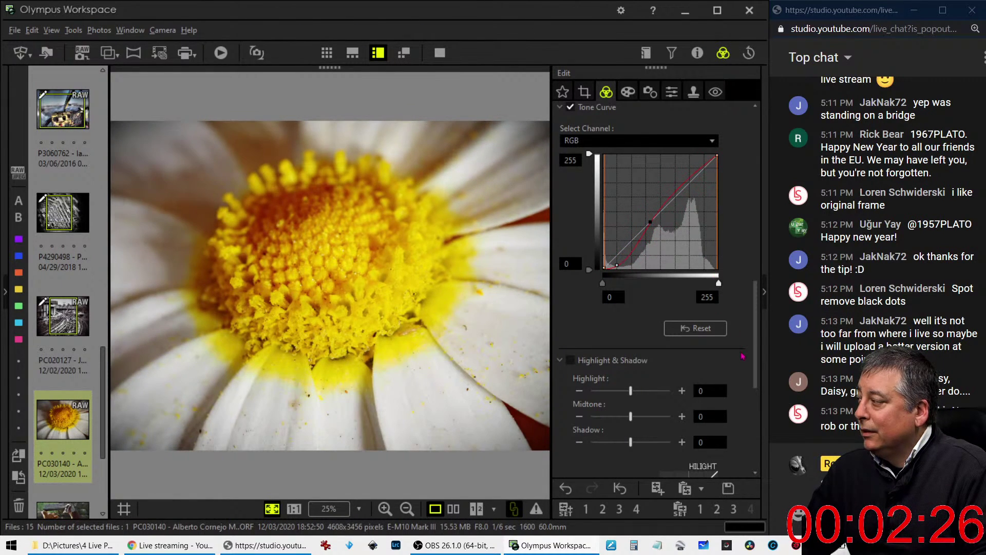
Warm the daisy photo with a custom white balance, trying 5000 K and settling on 4600 K
drag(755, 360, 771, 190)
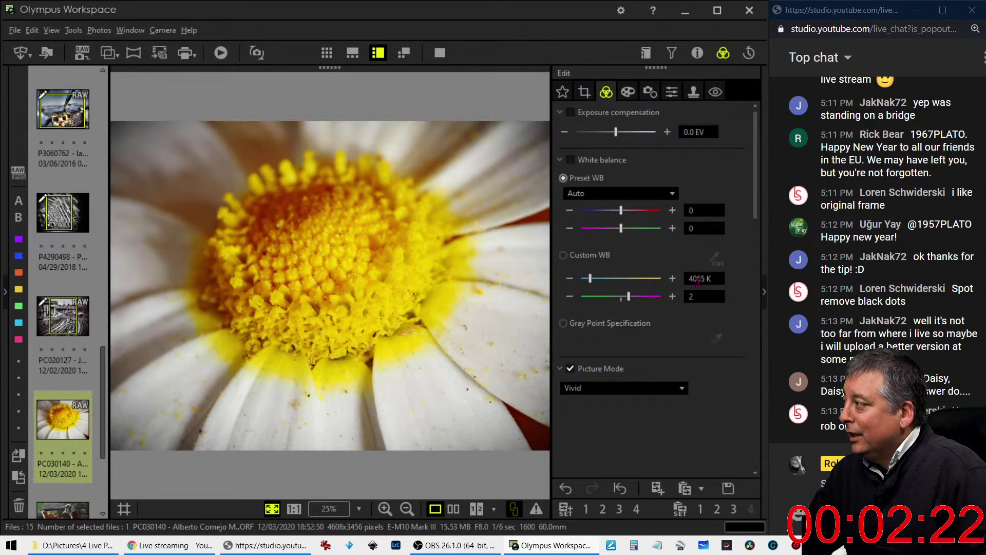
double_click(697, 278)
text(5000)
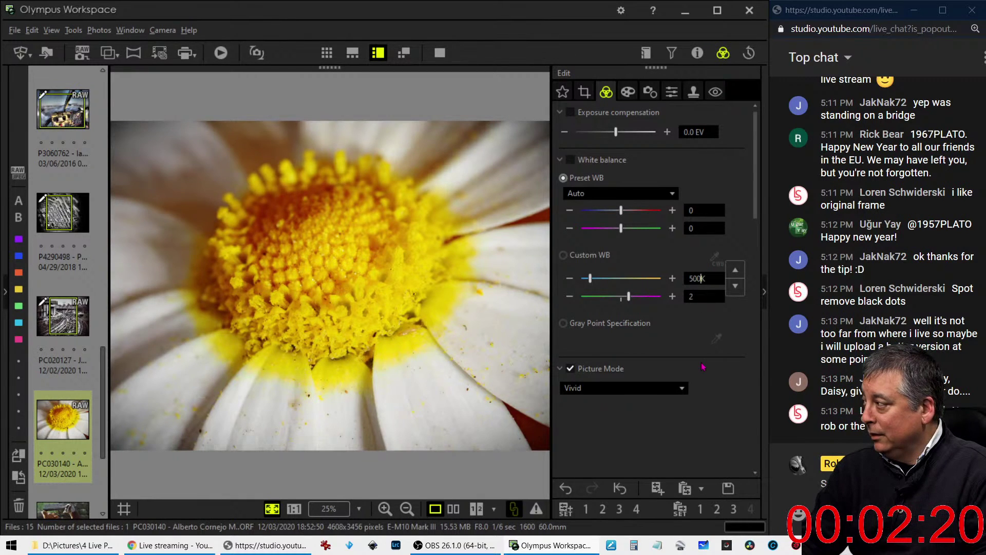
key(Return)
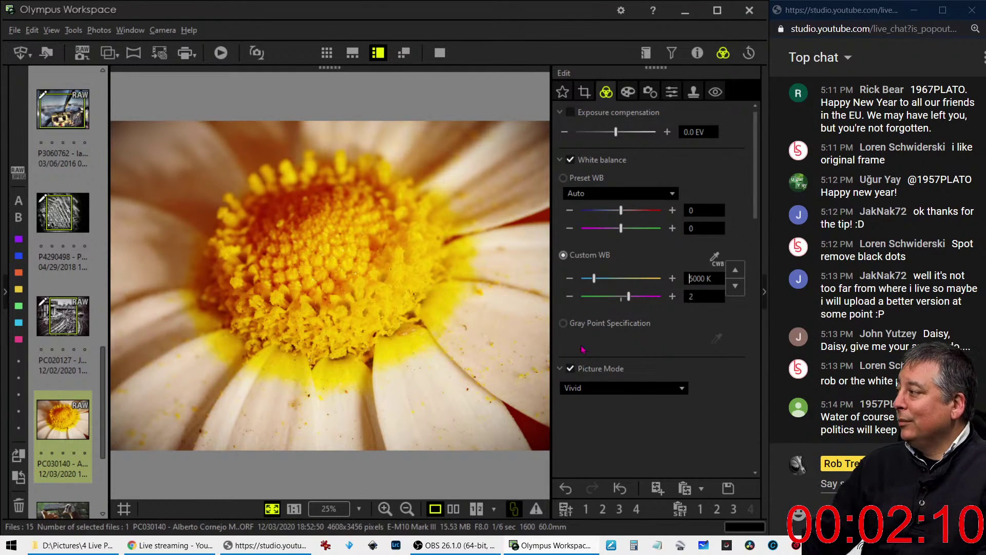
key(ctrl+a)
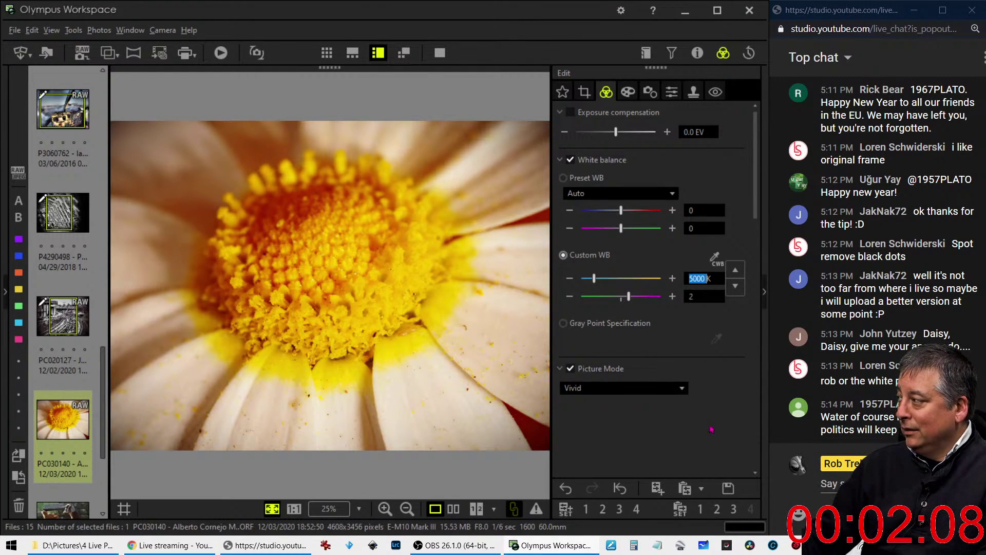
text(4600)
key(Return)
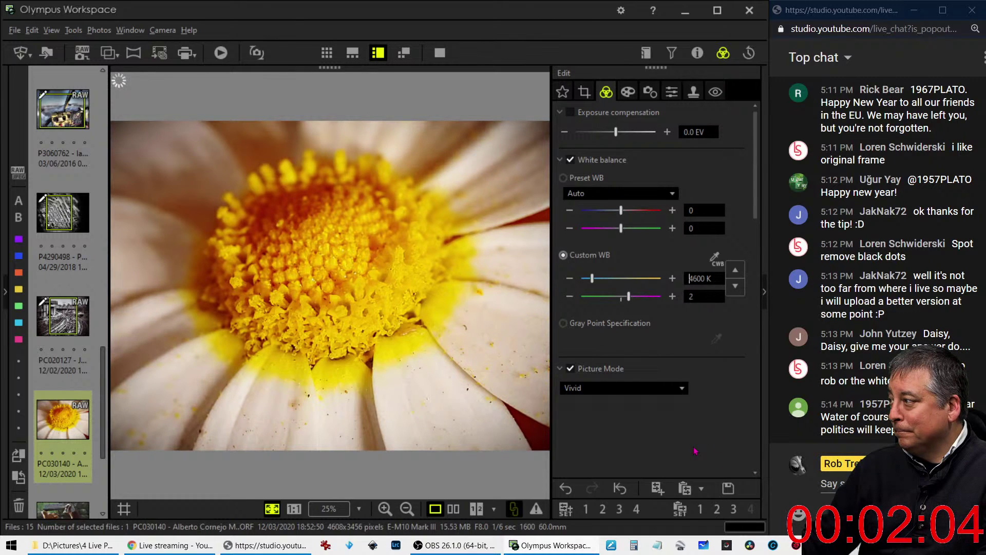
Sample a white daisy petal below the yellow center for the custom white balance, and fine-tune the color temperature to 3910 K
click(714, 258)
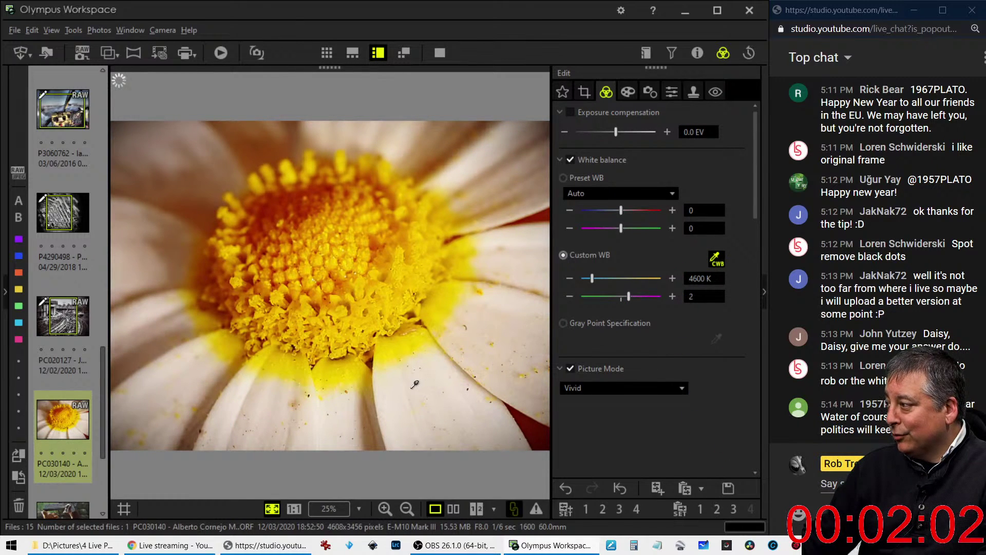
click(400, 392)
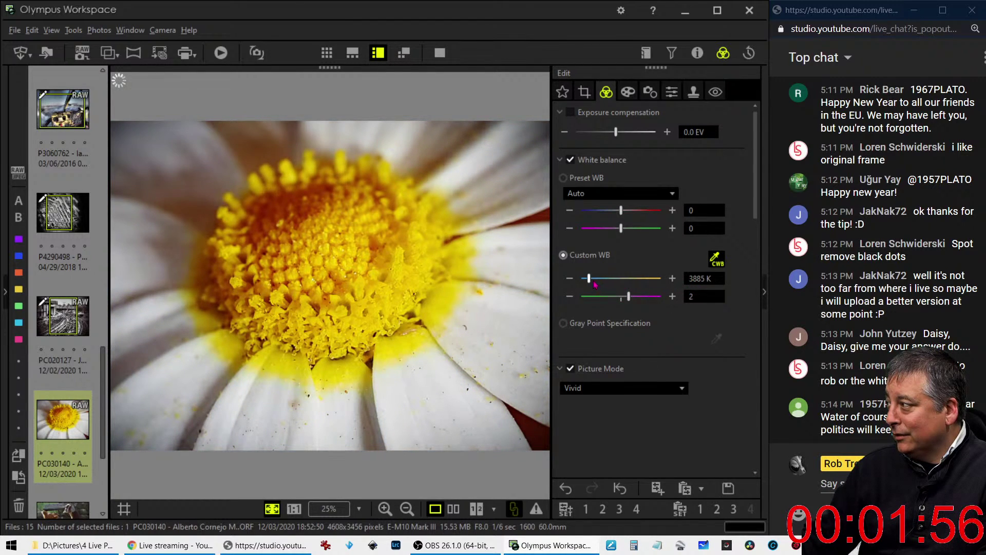
click(673, 278)
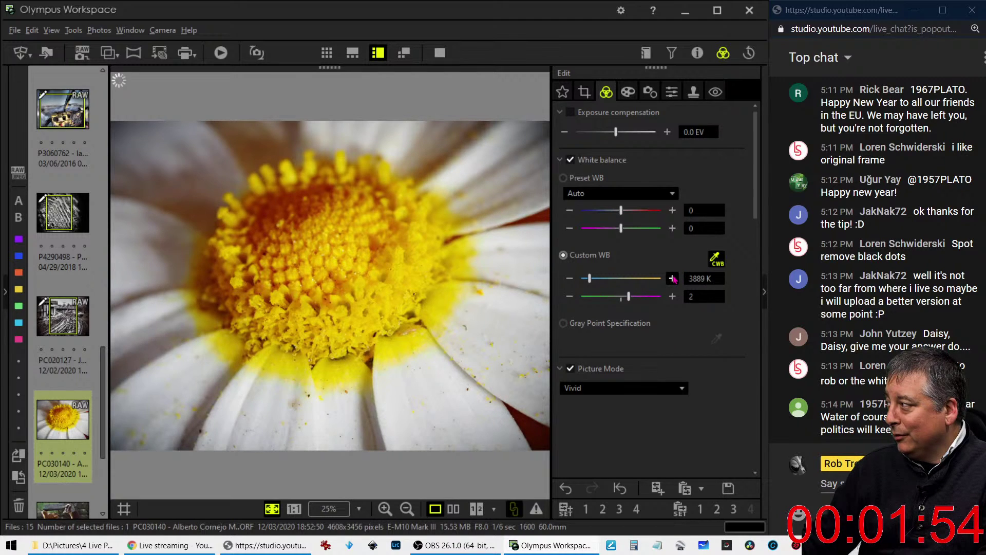
click(673, 279)
click(672, 279)
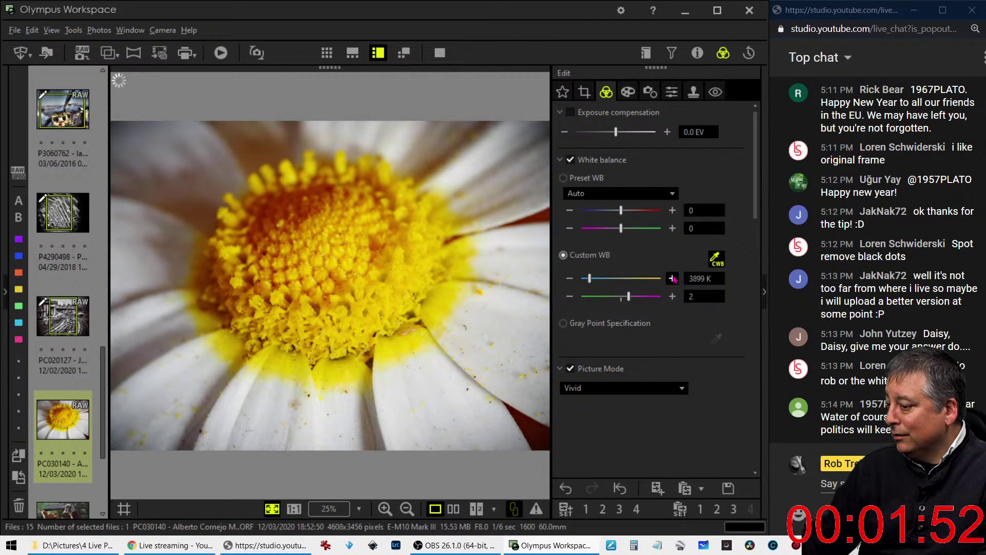
click(673, 278)
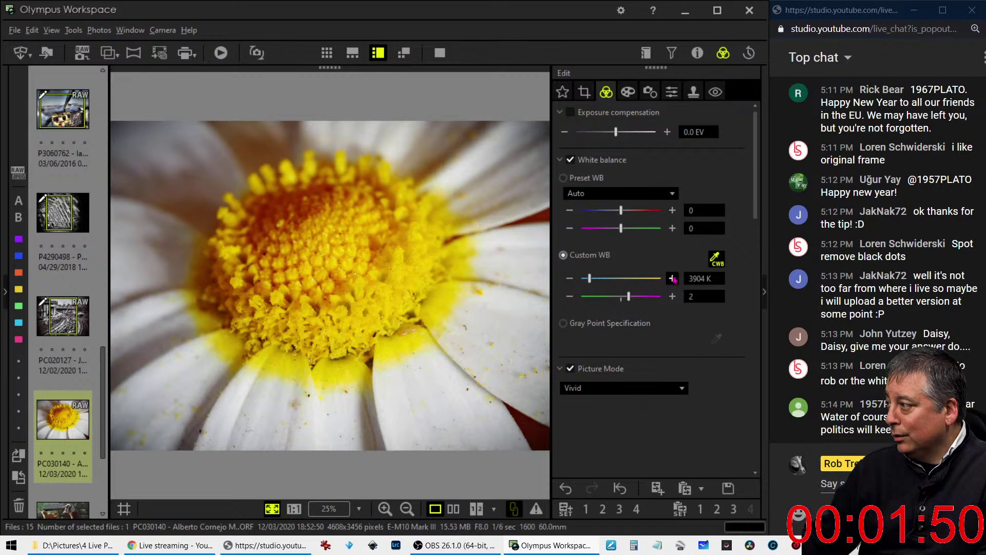
click(673, 278)
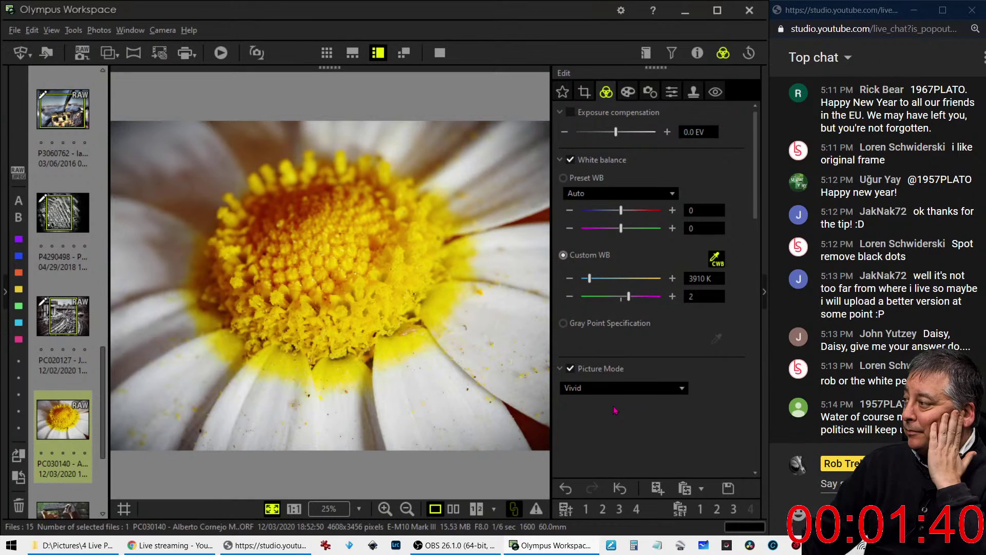
Change the daisy photo's gradation, trying Low Key before choosing High Key
drag(753, 199, 756, 347)
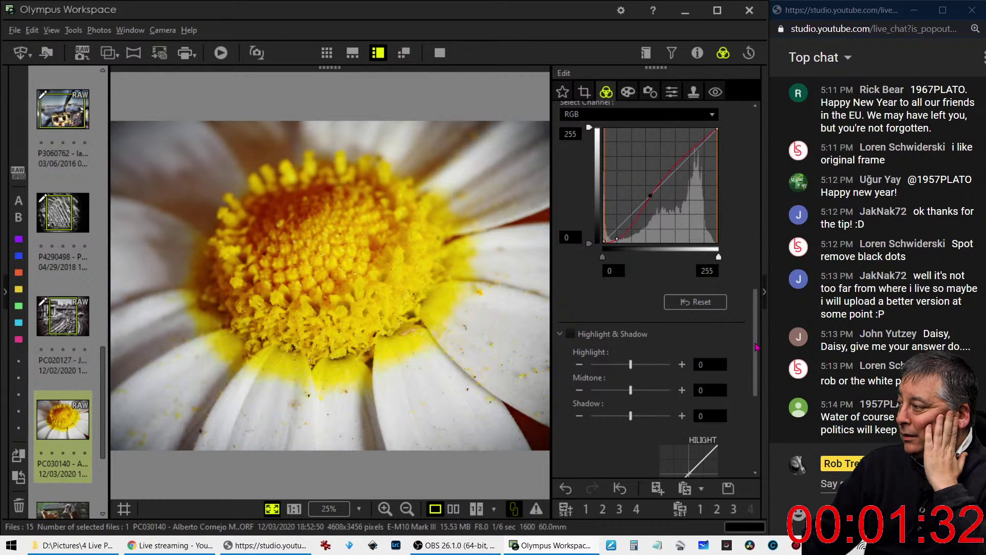
drag(757, 348, 766, 420)
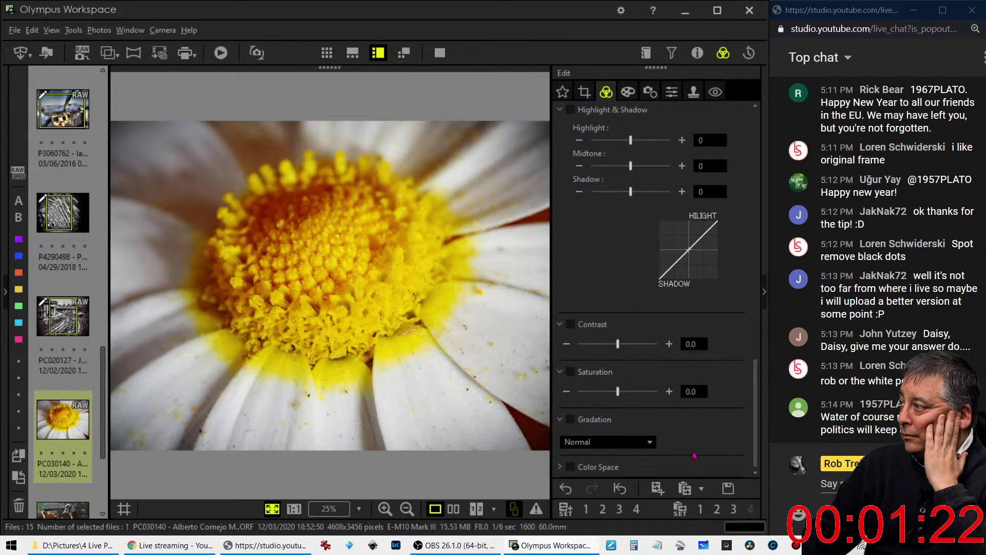
click(644, 444)
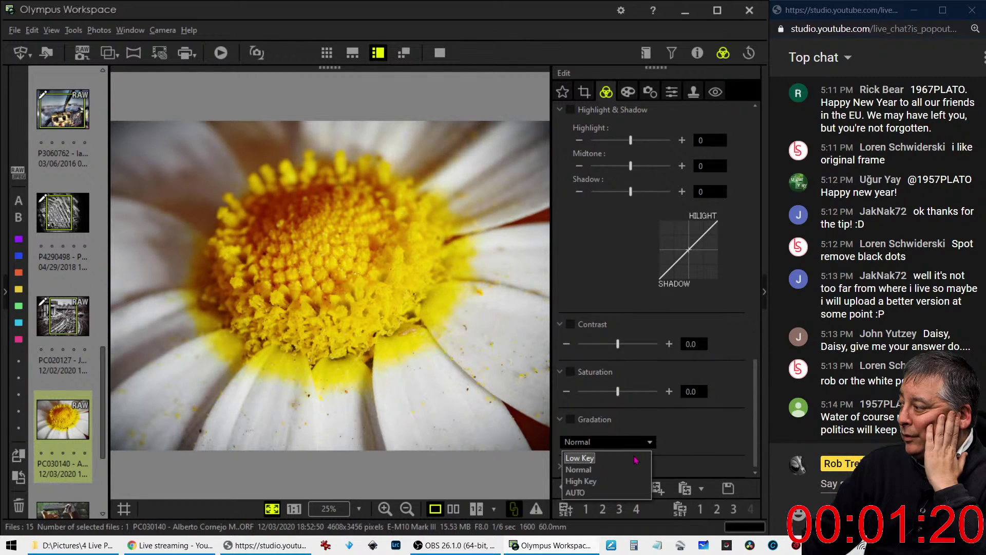
click(637, 458)
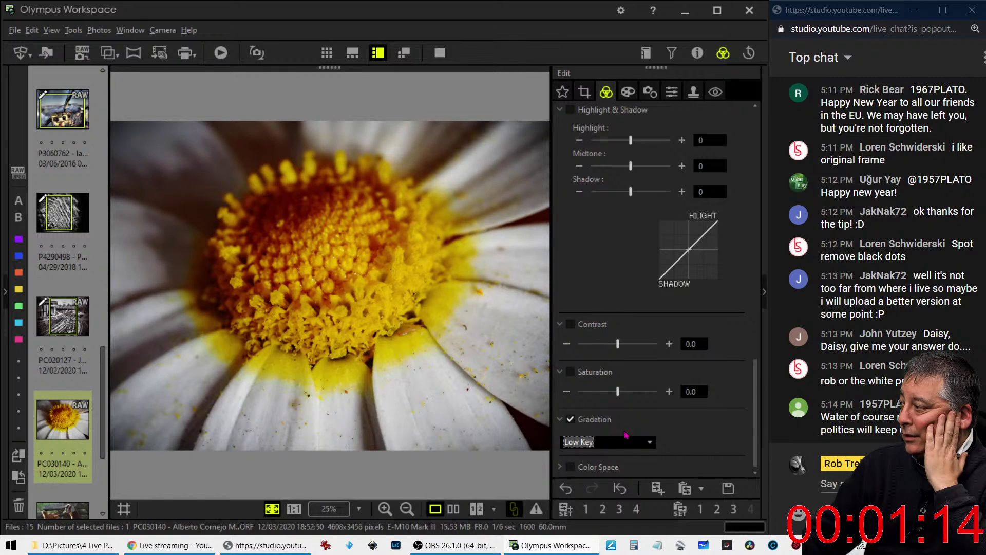
click(624, 443)
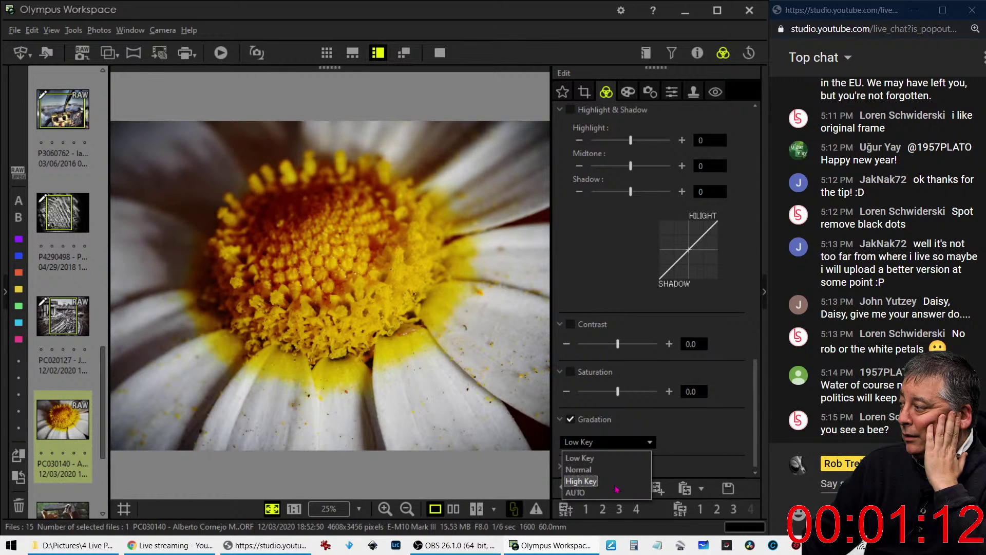
click(617, 485)
Open the art filter and vignetting adjustments for the daisy photo
click(628, 92)
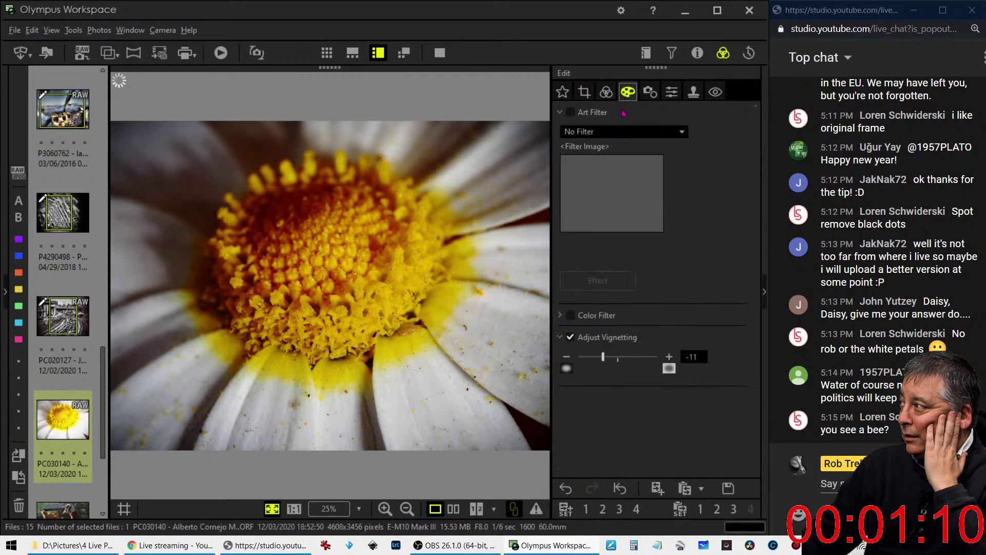
Apply the Soft Focus art filter to the daisy photo and set its gradation to Normal
click(613, 133)
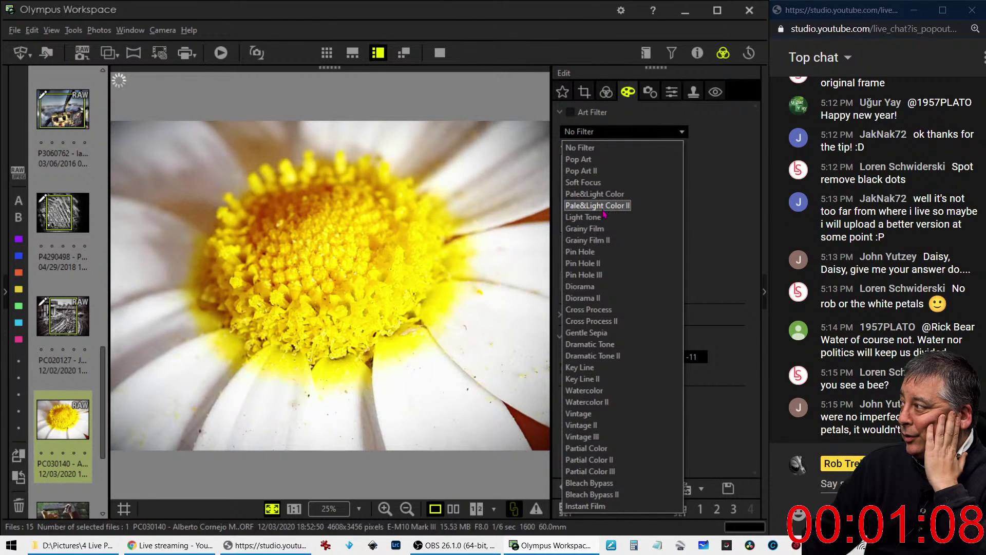
click(585, 182)
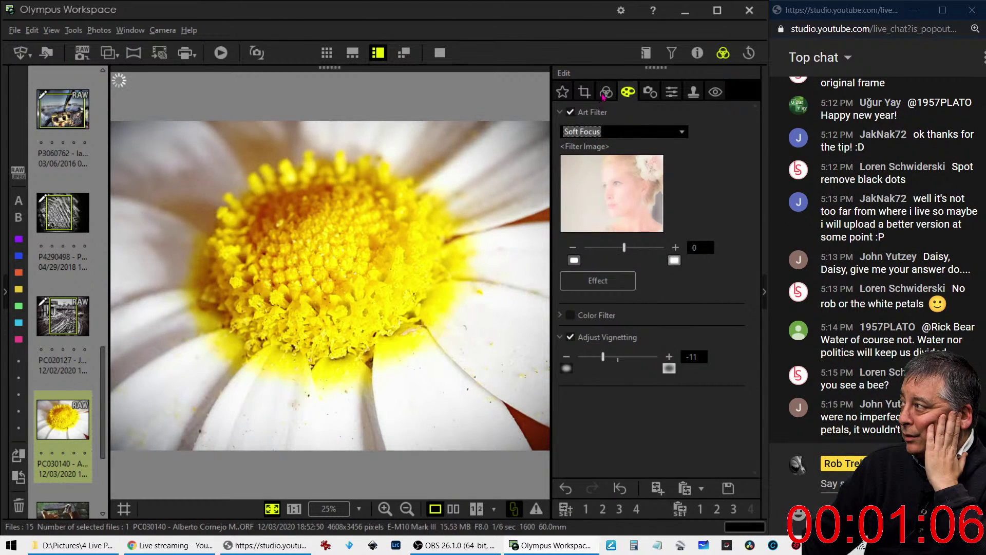
click(605, 92)
click(622, 442)
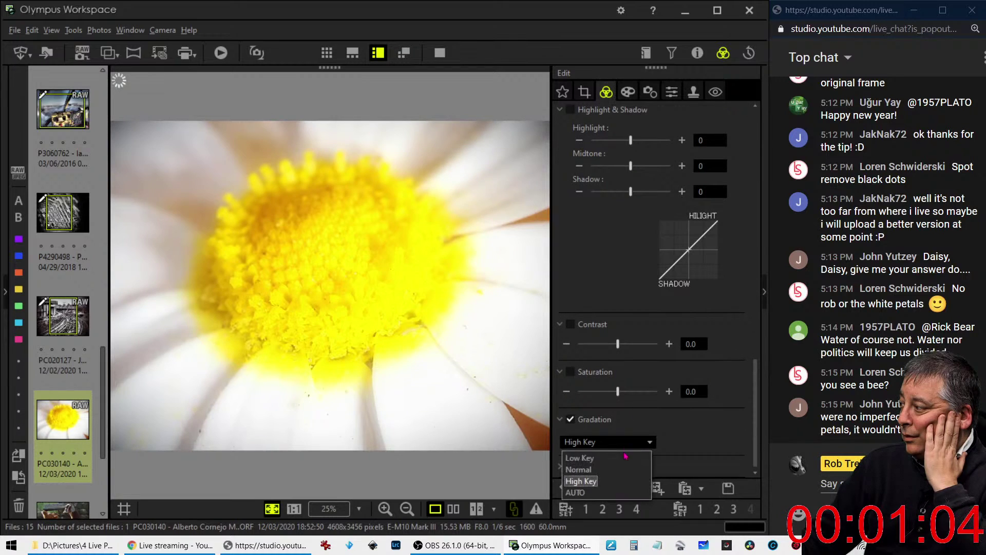
click(611, 469)
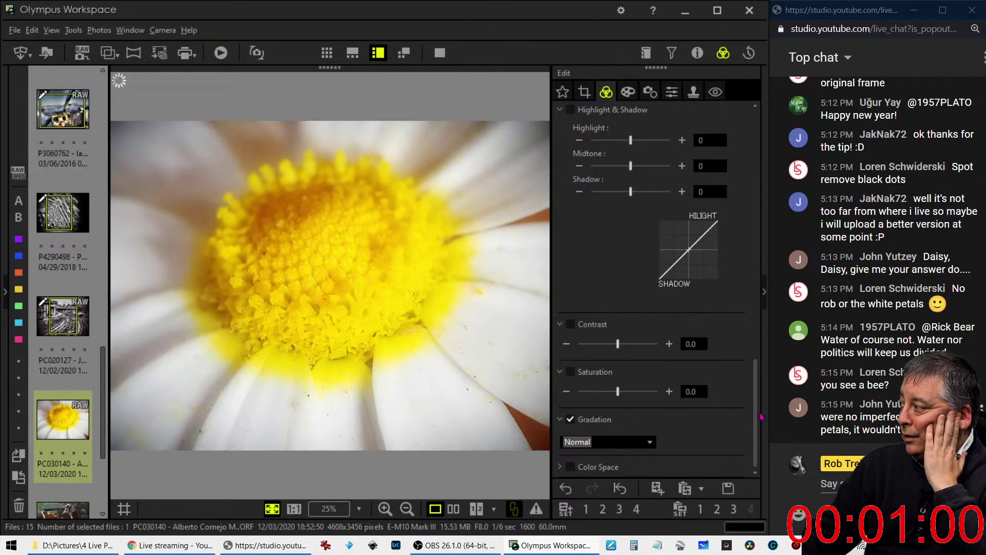
Pull the daisy's RGB tone curve below the diagonal to darken it, and compare it side by side with the original in full screen
scroll(756, 350, up, 4)
scroll(756, 350, up, 3)
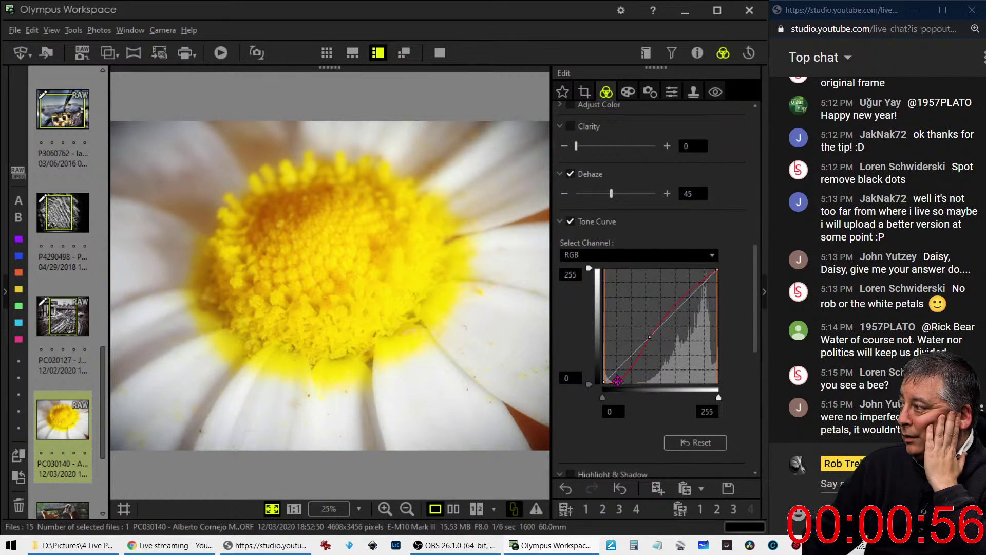
drag(649, 337, 685, 311)
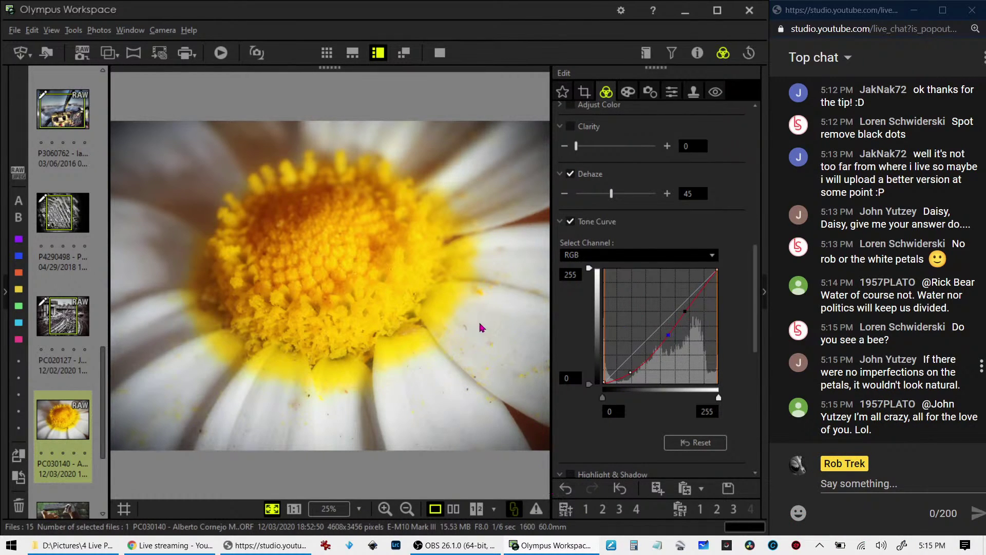
click(453, 509)
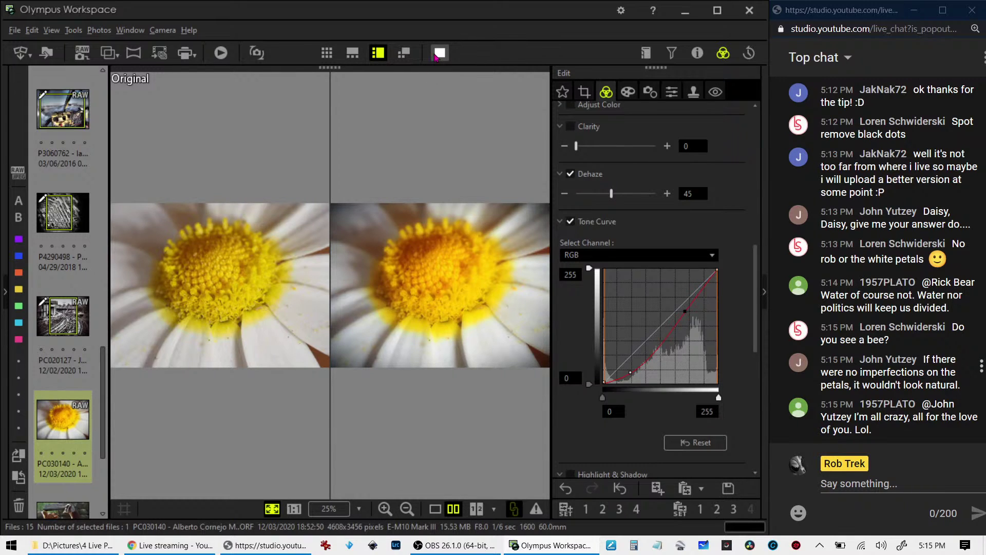
click(440, 53)
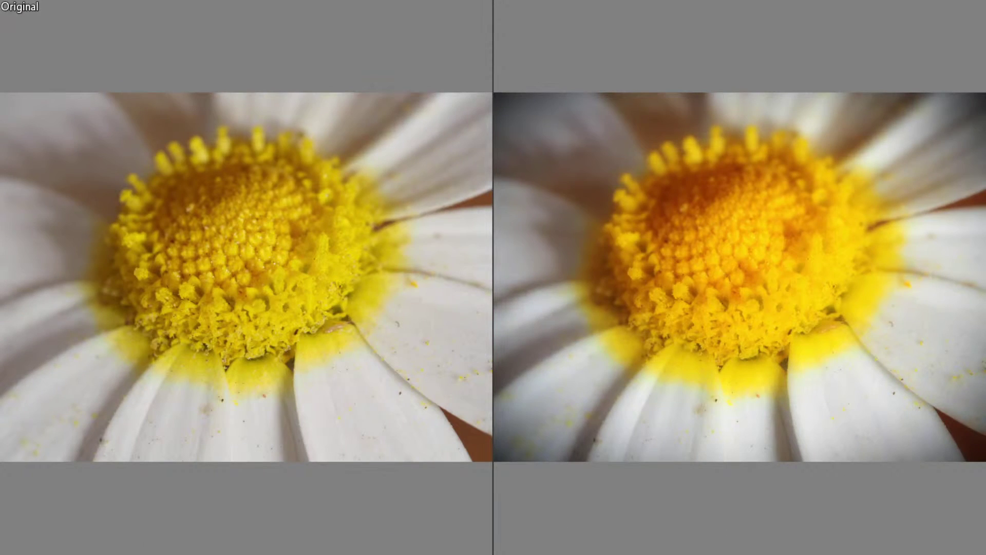
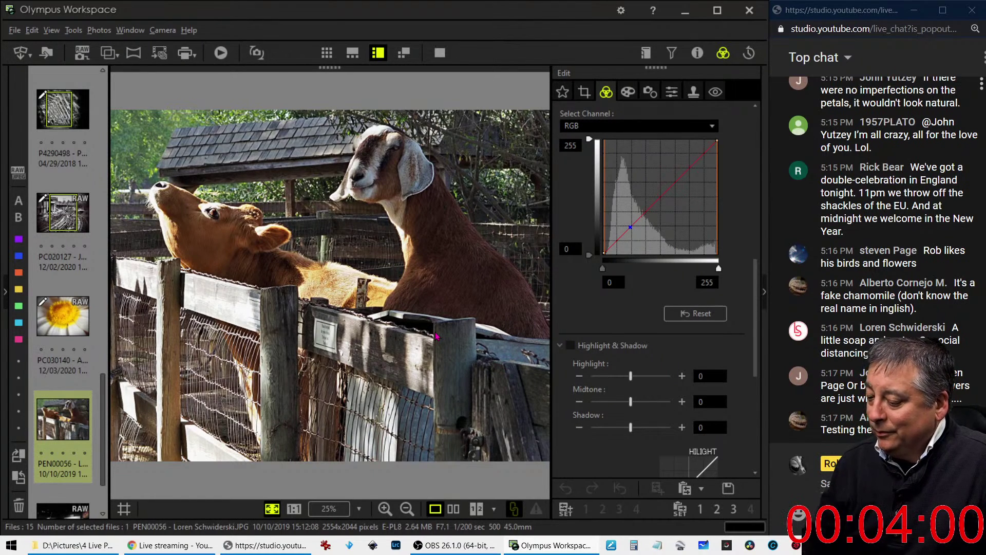
Check the goat and cow photo's shooting properties and raise the shadows on its RGB tone curve
click(695, 56)
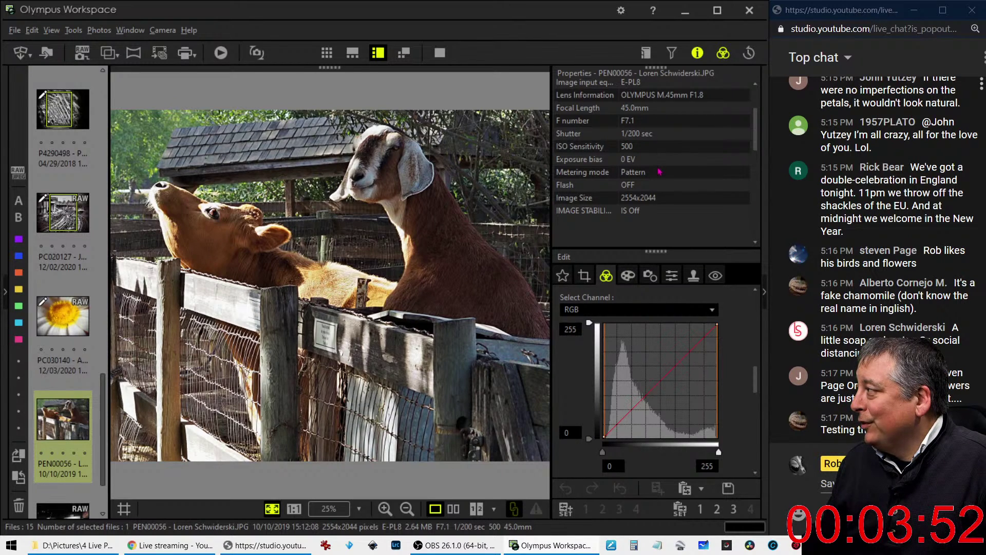
click(697, 52)
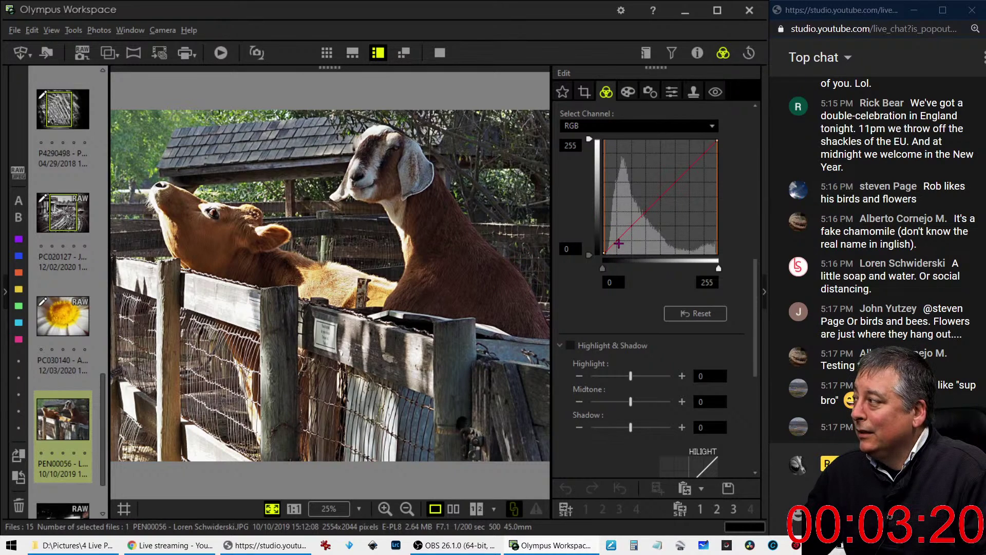
drag(622, 235, 623, 224)
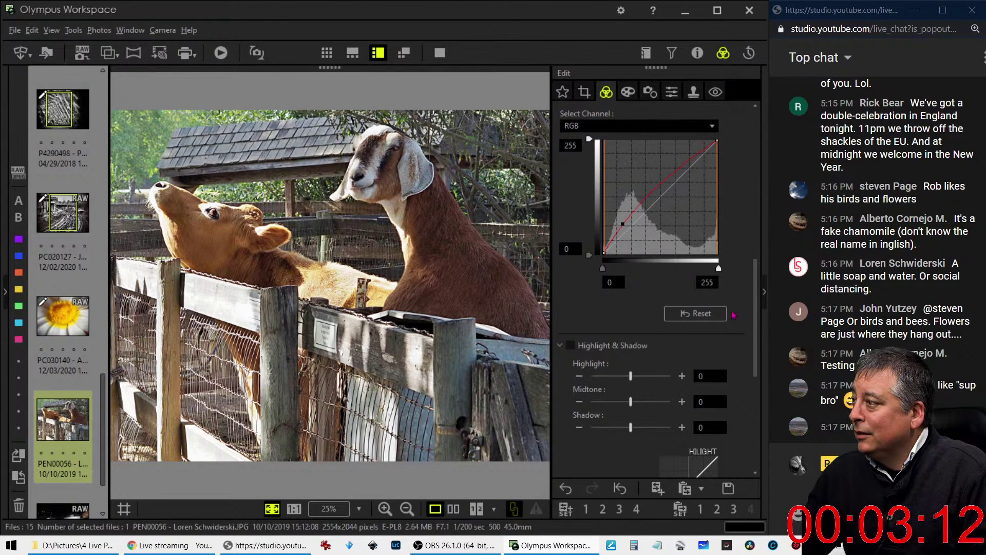
Darken the corners of the goat and cow photo with a vignetting adjustment of -19
click(628, 93)
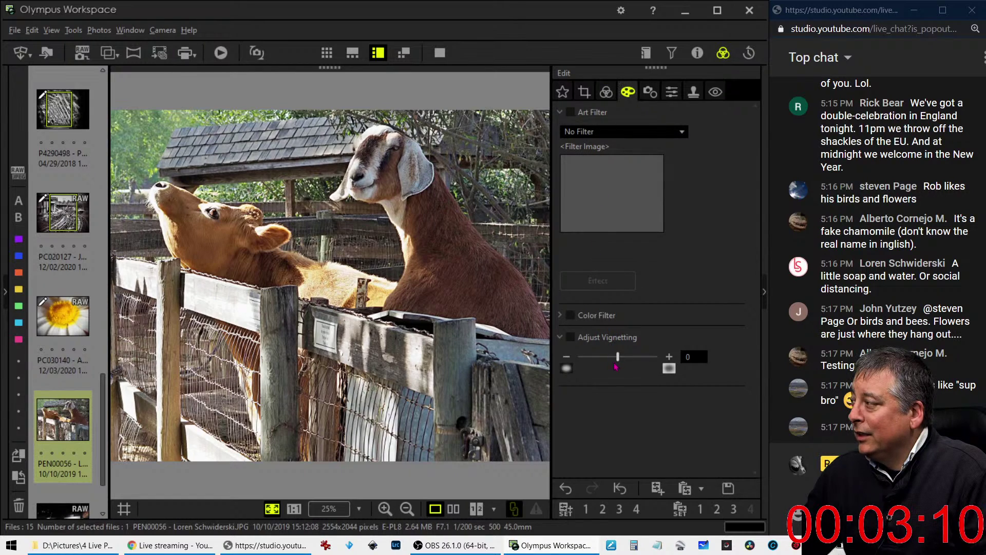
drag(618, 356, 599, 356)
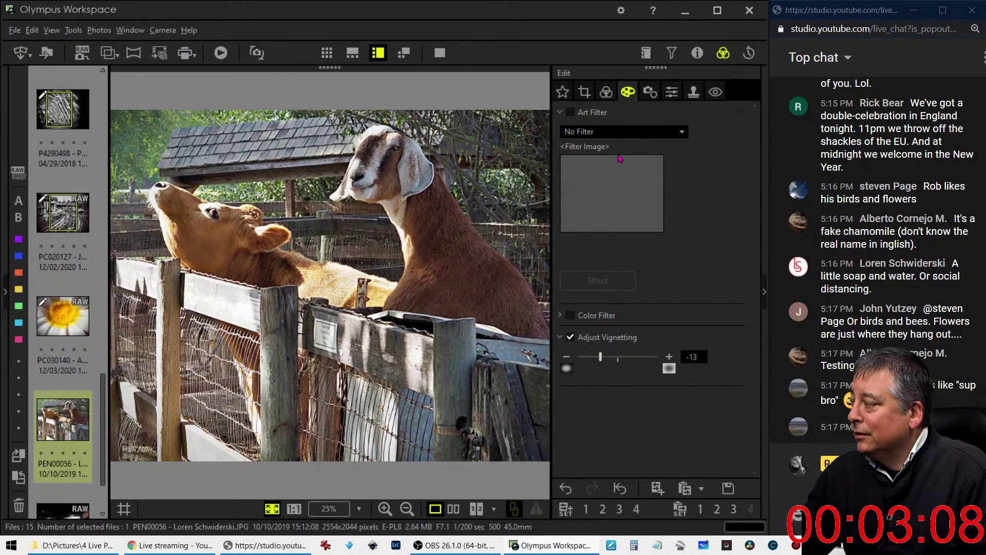
click(607, 93)
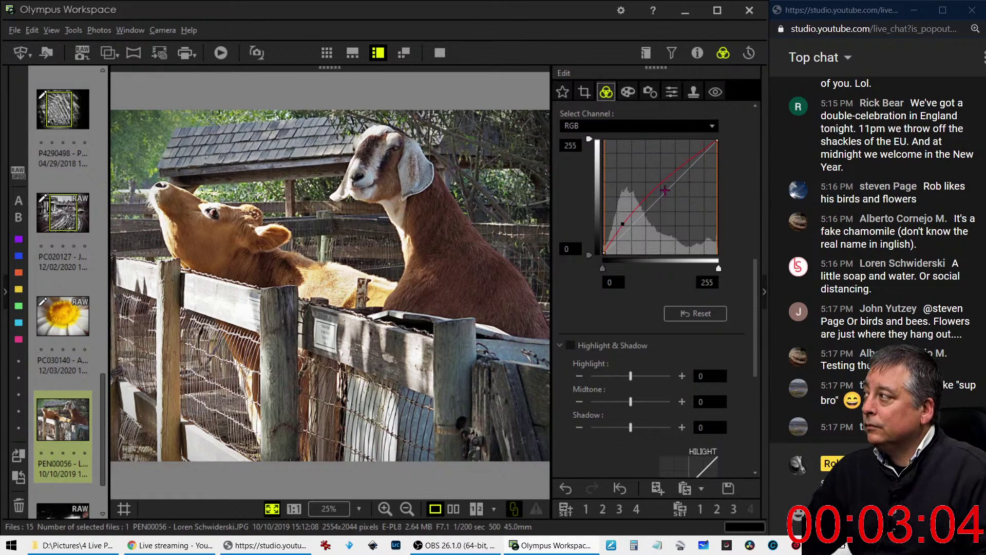
click(628, 93)
drag(603, 356, 592, 355)
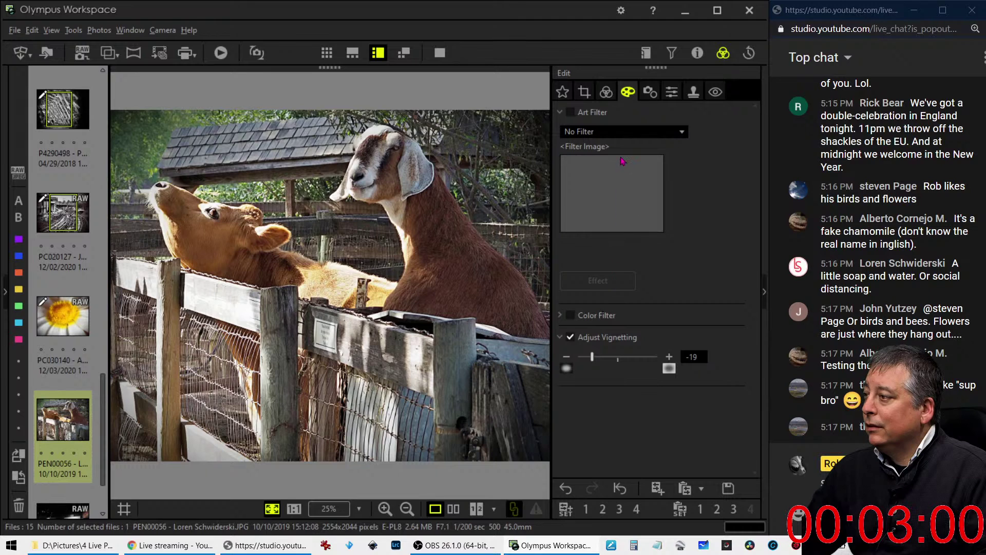
Enable gradation for the goat and cow photo in Manual mode
click(610, 97)
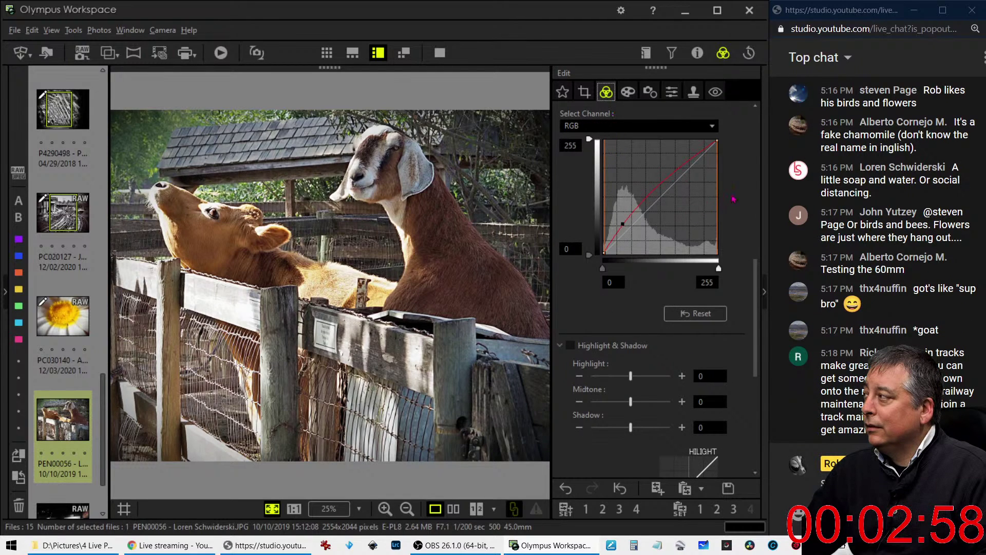
scroll(746, 288, down, 5)
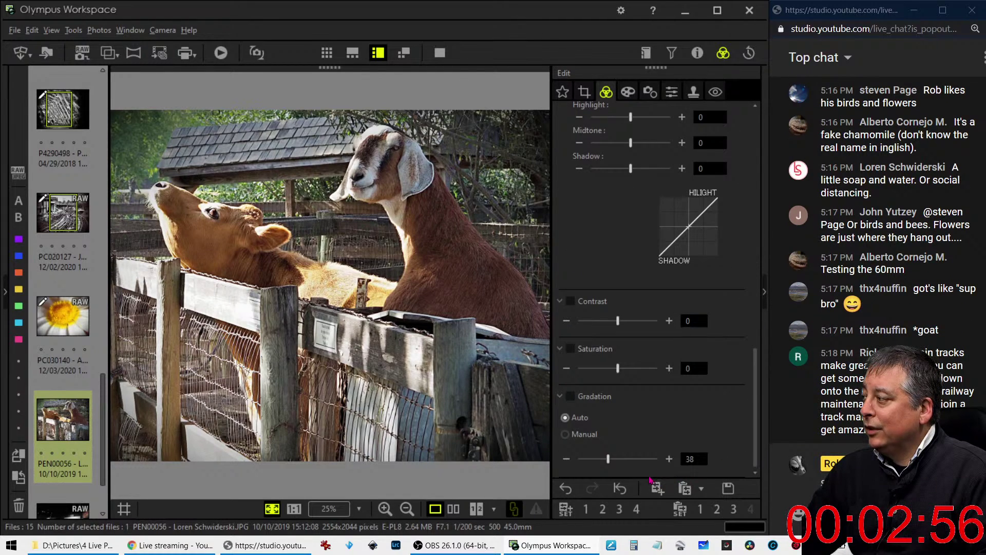
click(573, 434)
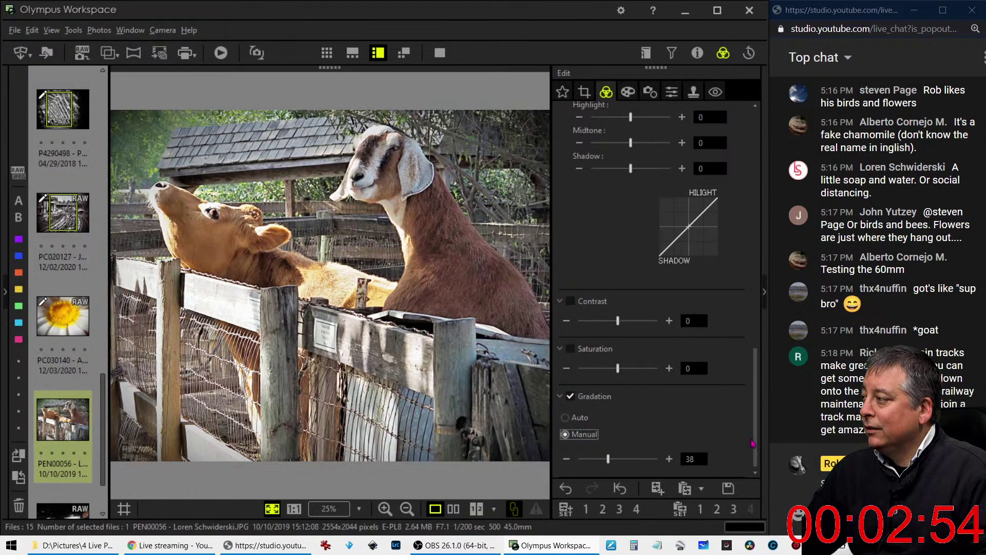
Set the exposure compensation of the goat and cow photo to -24
drag(753, 370, 738, 105)
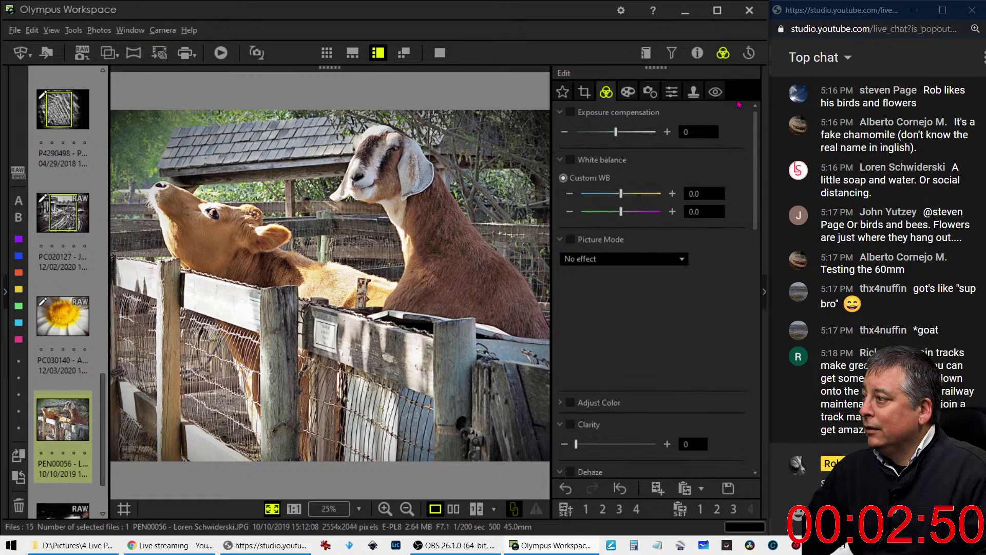
drag(614, 132, 603, 134)
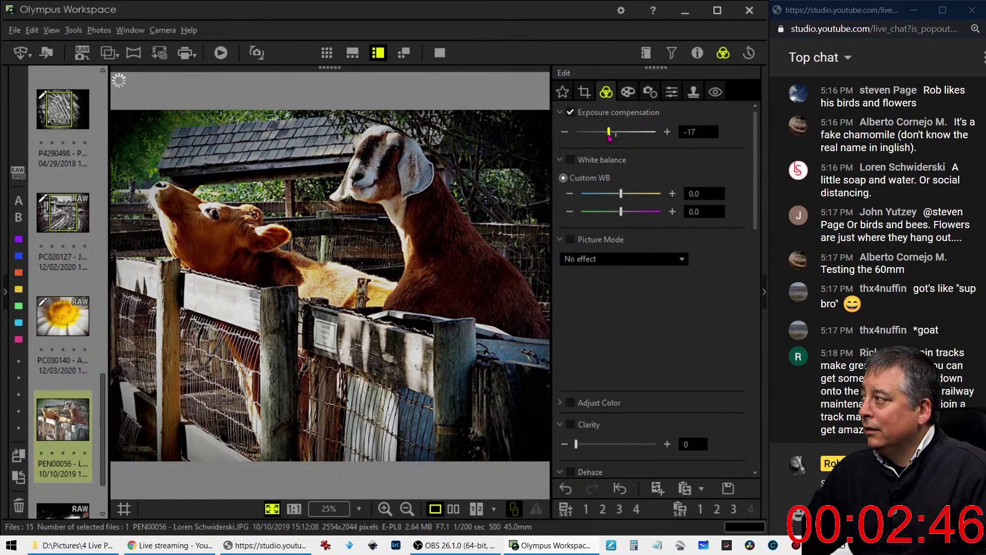
drag(608, 136, 606, 137)
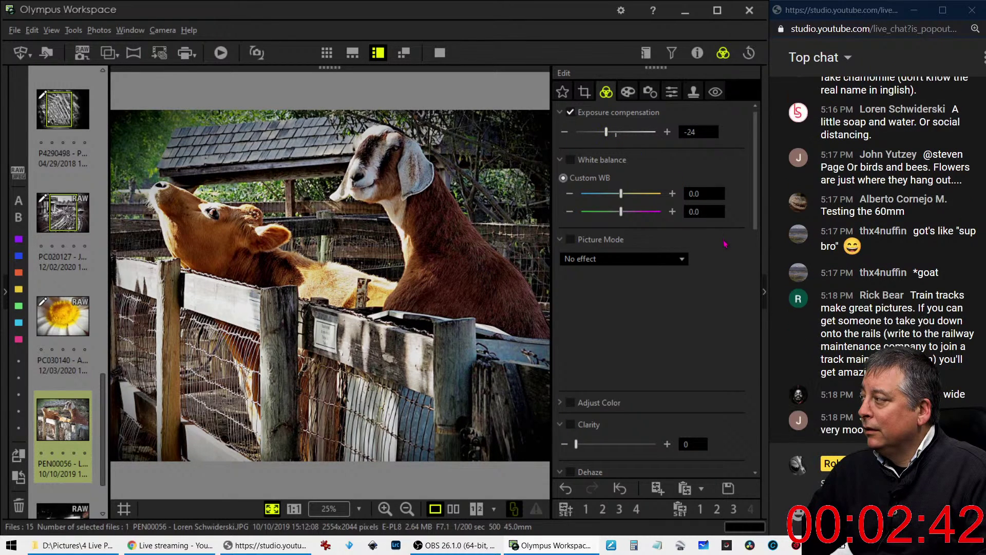
Warm the goat and cow photo by setting the blue-yellow value of its custom white balance to 1.0
scroll(750, 266, down, 5)
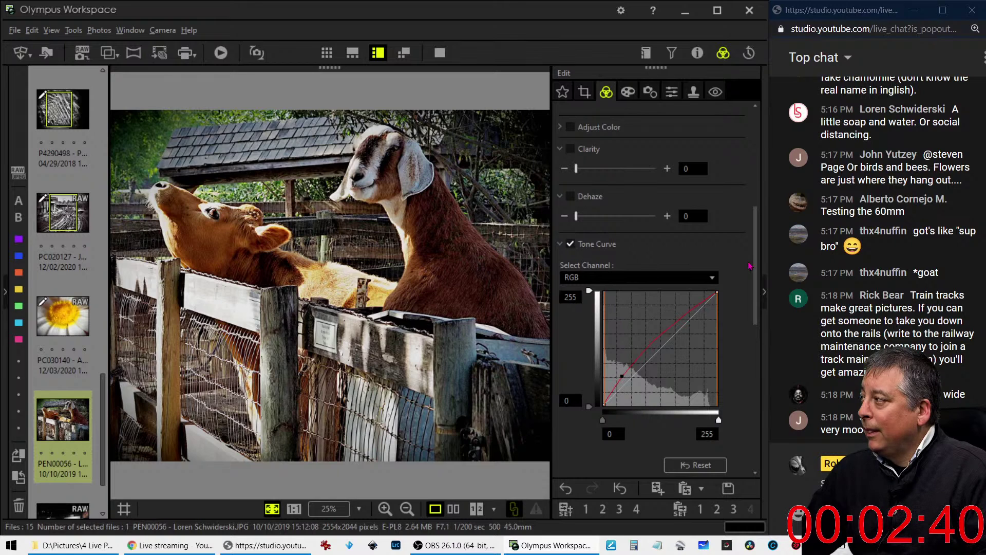
scroll(749, 265, up, 4)
scroll(725, 172, up, 1)
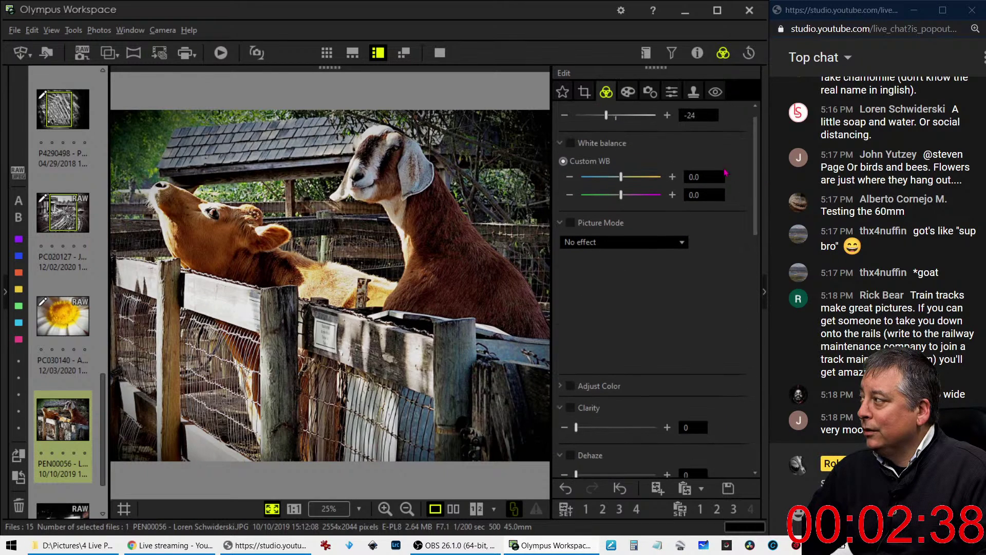
click(672, 178)
click(672, 177)
click(673, 178)
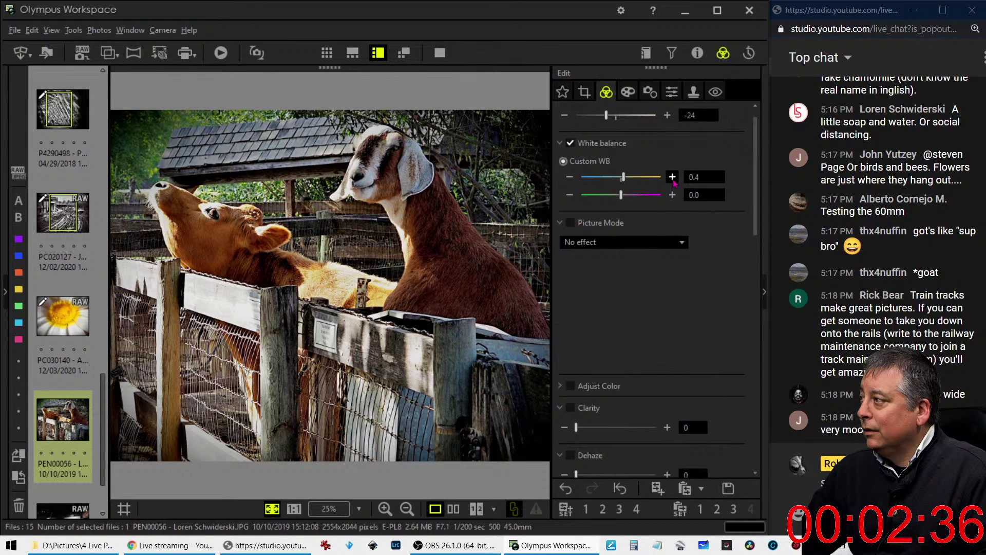
click(673, 178)
click(673, 177)
click(673, 177)
click(673, 178)
click(672, 177)
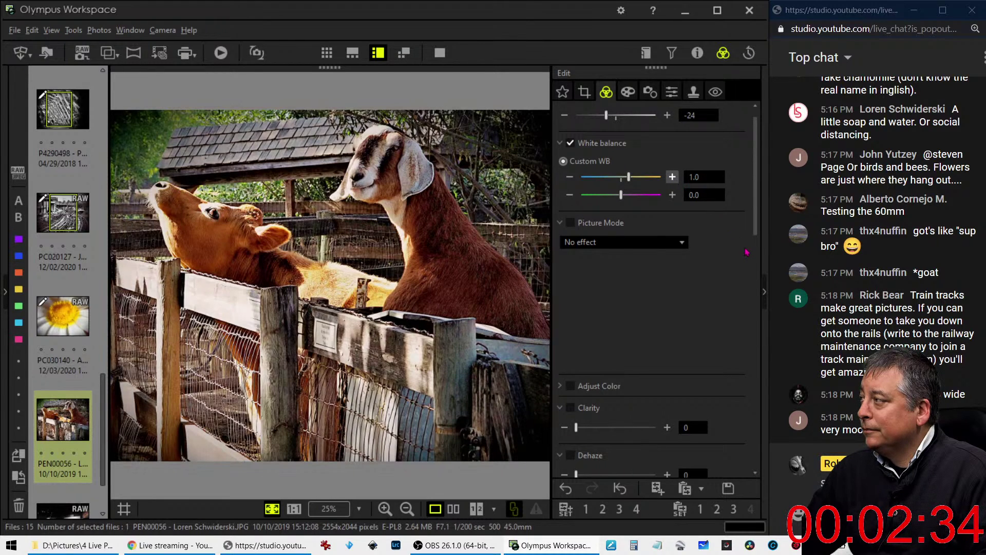
Crop the photo to a 3:2 ratio of about 2205 x 1469 pixels around the cow and goat, trimming the fence below
scroll(637, 125, up, 1)
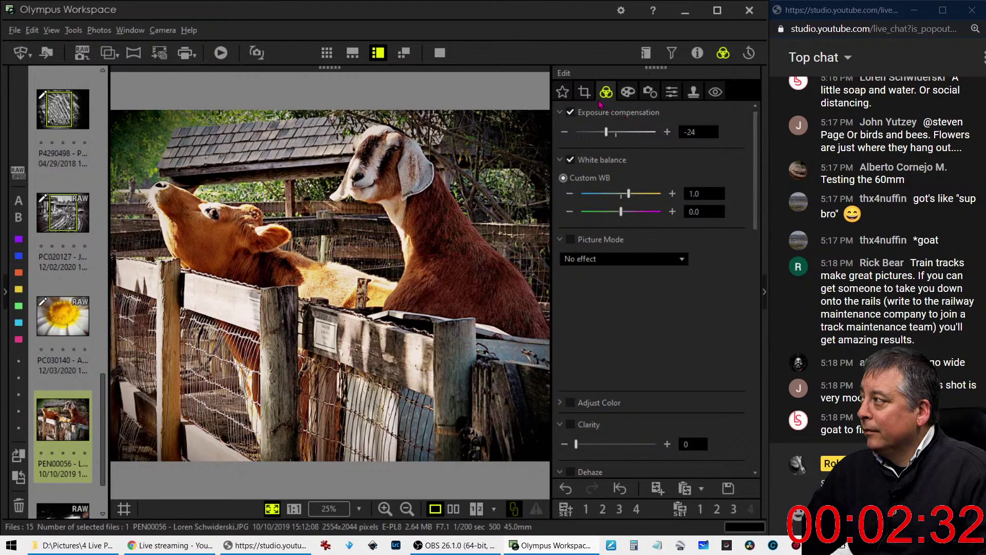
click(584, 91)
click(603, 164)
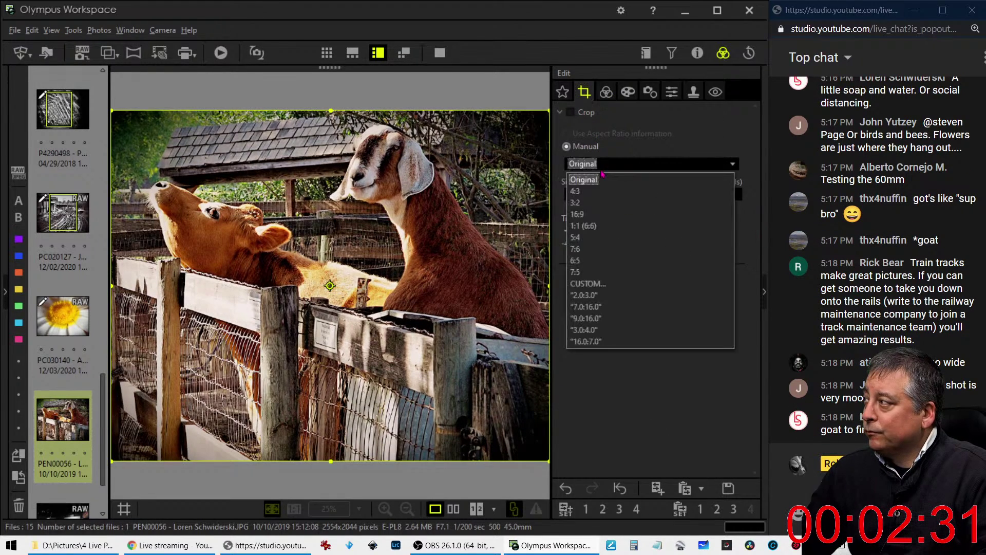
click(599, 205)
drag(492, 266, 411, 247)
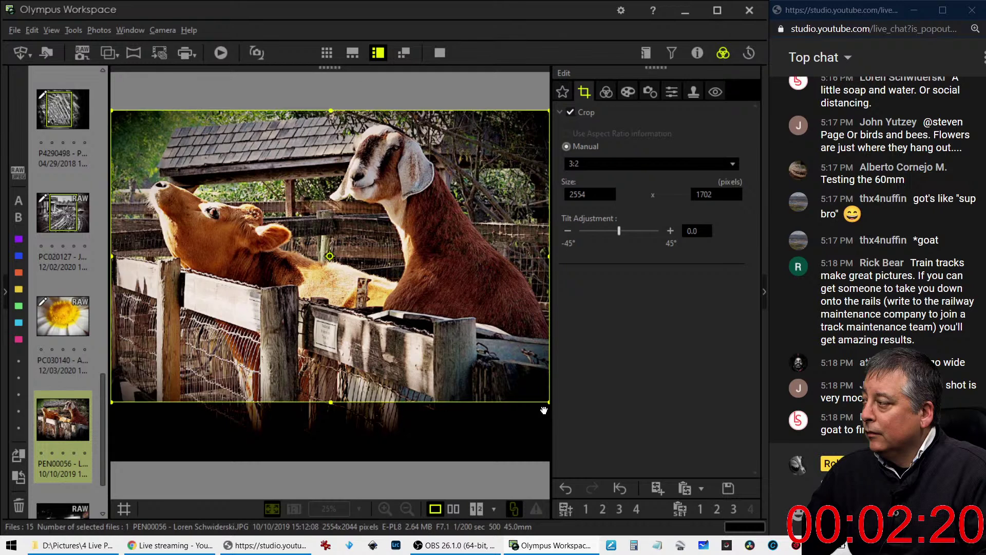
drag(547, 402, 496, 342)
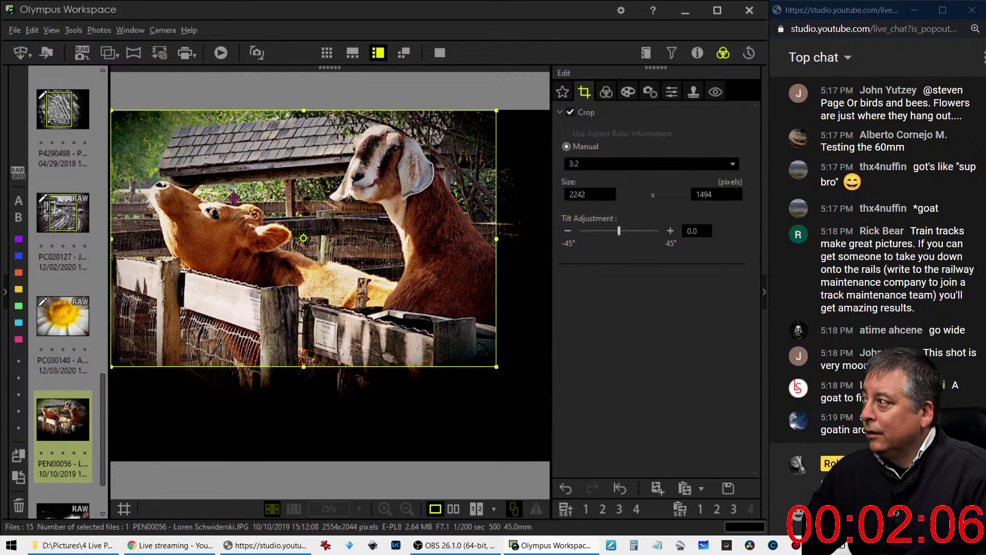
drag(495, 365, 489, 363)
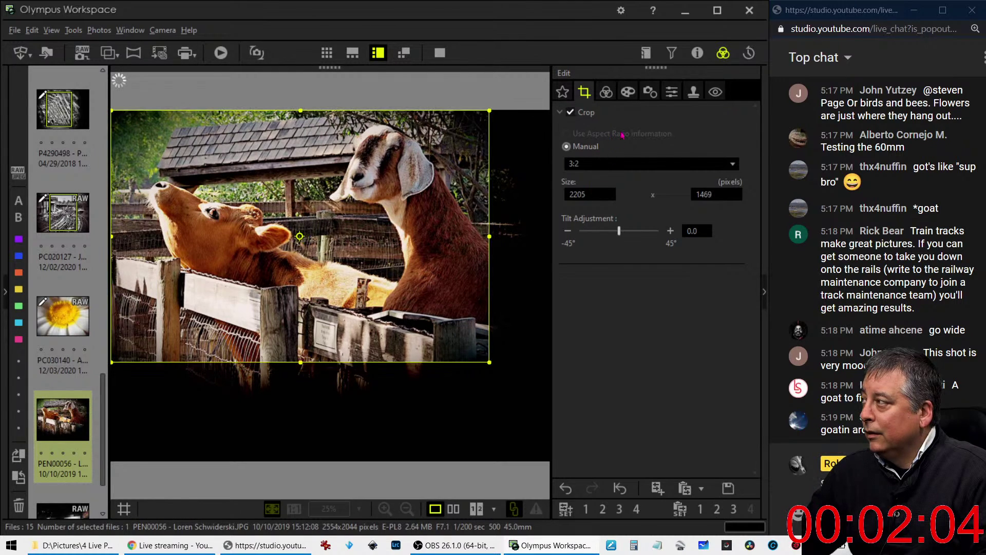
Reshape the RGB tone curve of the cropped photo, lifting the shadows and adding an anchor point near the highlights
click(606, 92)
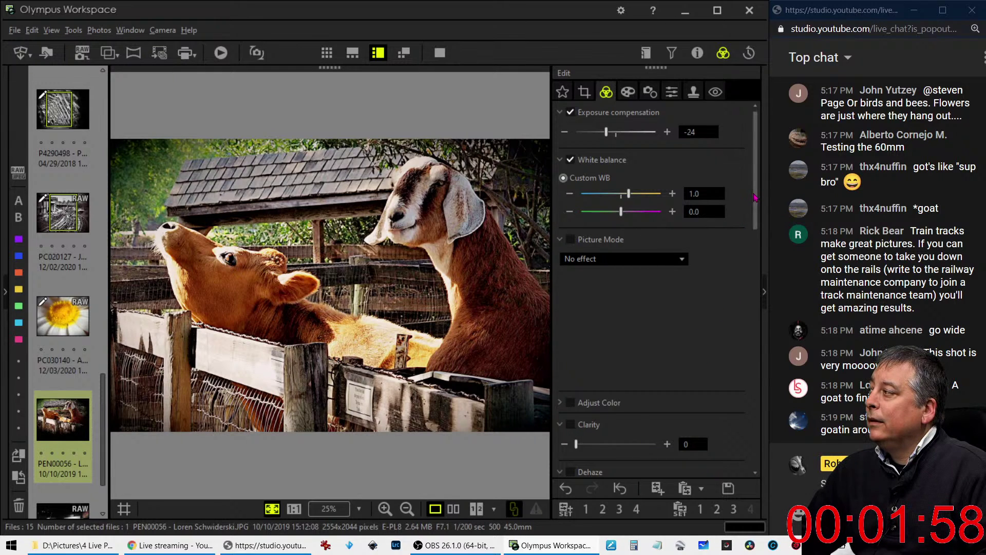
scroll(742, 213, down, 6)
mouse_move(623, 360)
mouse_down()
mouse_move(638, 317)
mouse_move(610, 361)
mouse_up()
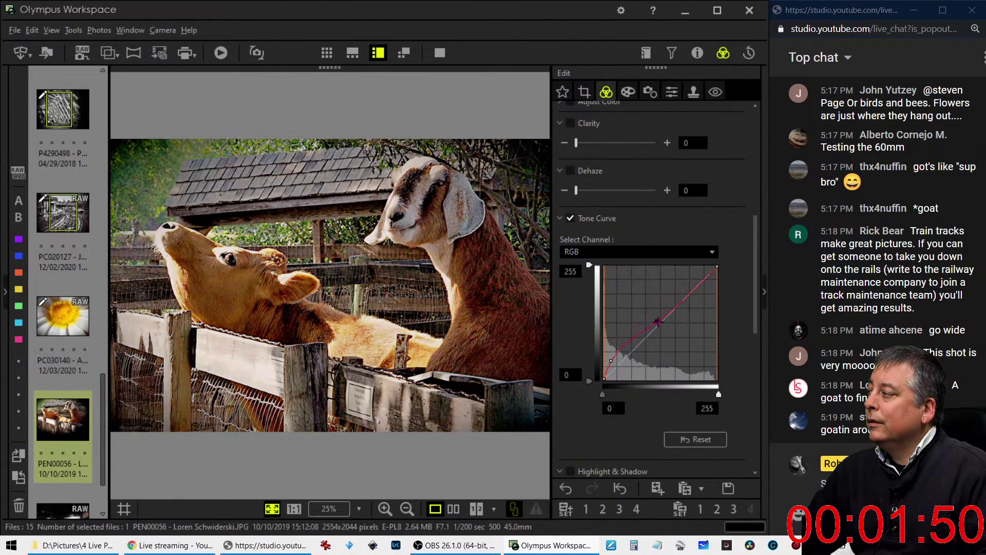
click(672, 300)
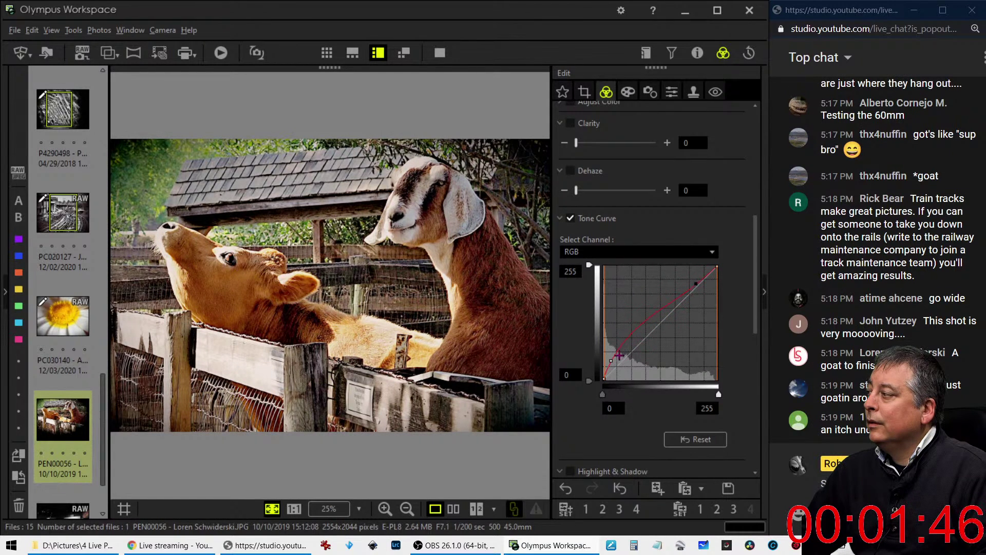
drag(611, 360, 627, 338)
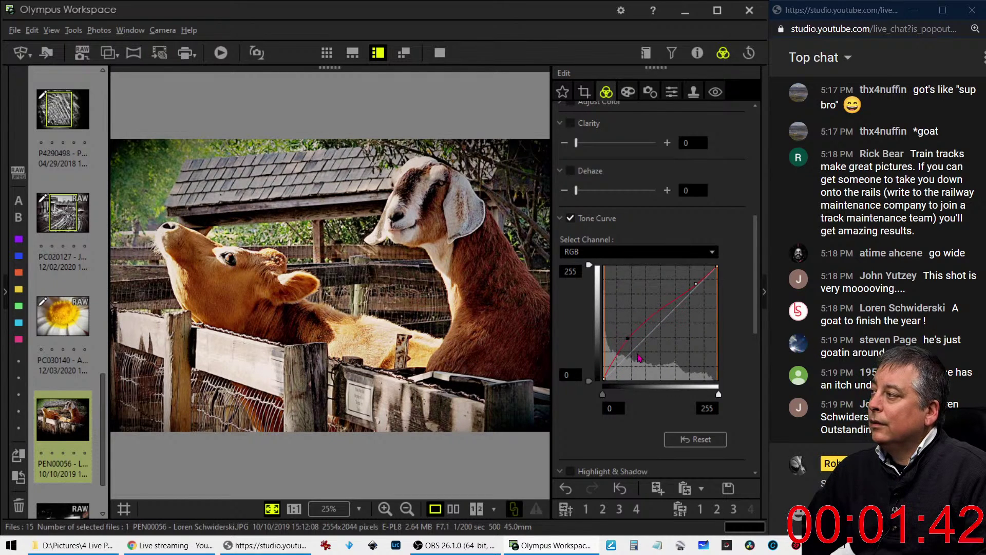
Raise the highlight anchor of the goat and cow photo's tone curve and compare the edit side by side with the original in full screen
drag(695, 283, 696, 277)
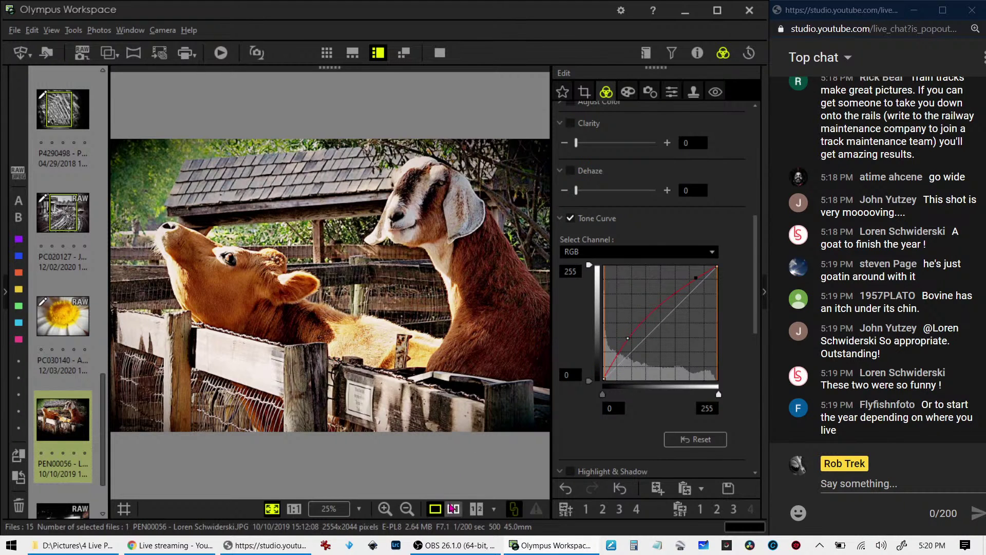
click(453, 508)
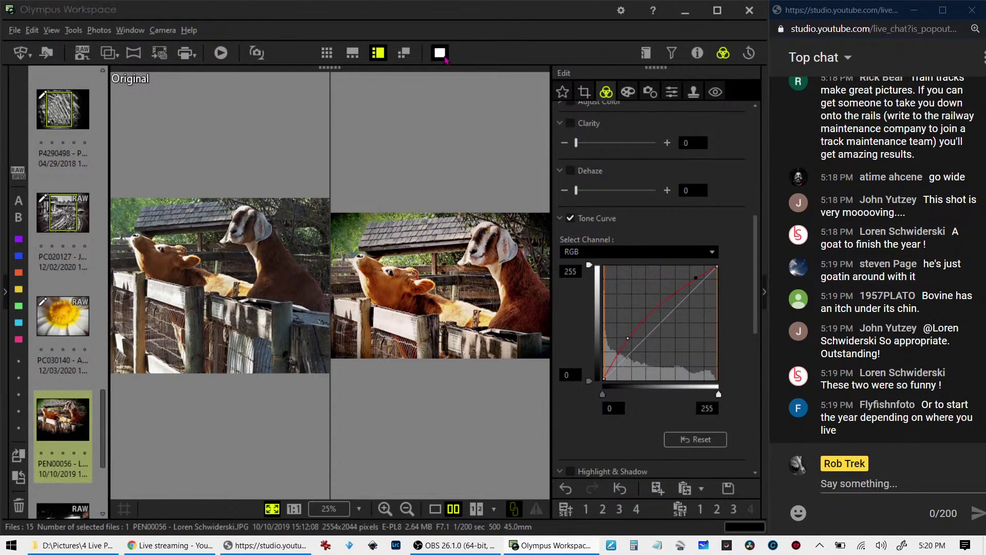
click(440, 52)
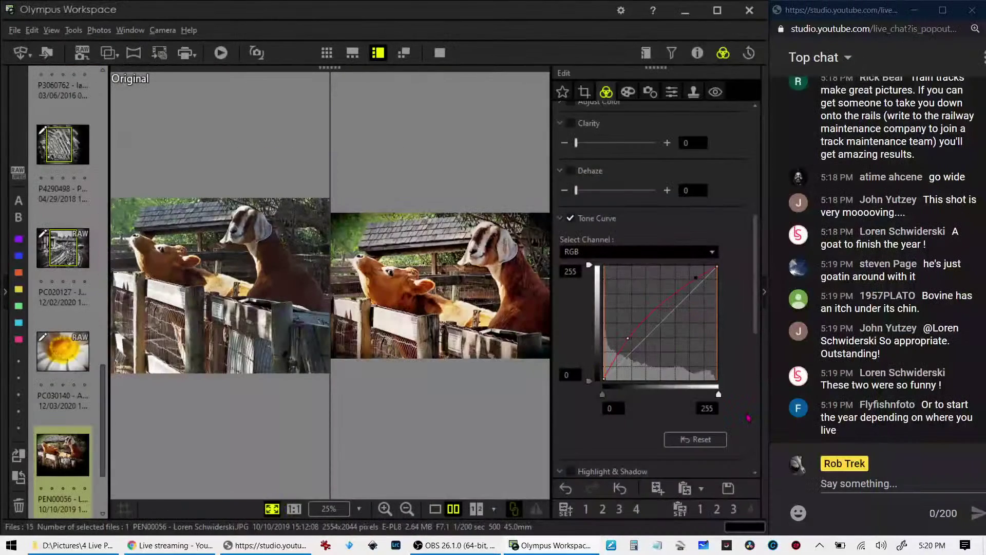
click(435, 508)
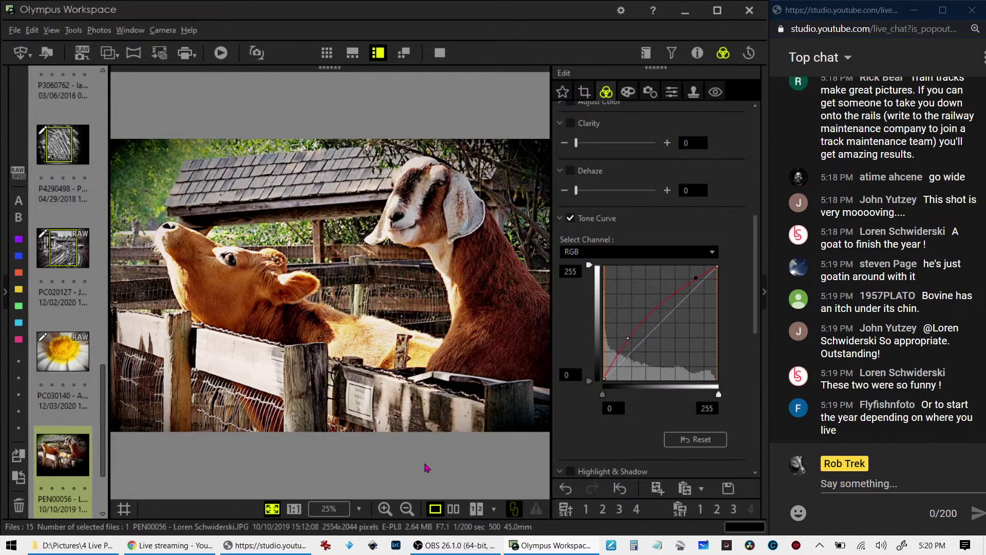
Open the shark-mouthed airplane photo and examine its shooting properties and the lettering on its nose at full size
scroll(67, 411, down, 2)
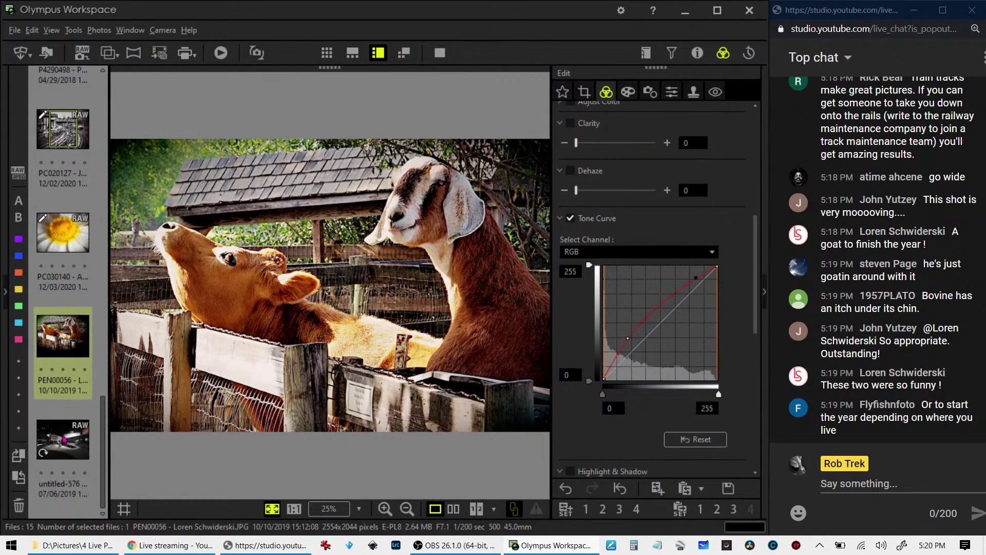
click(68, 429)
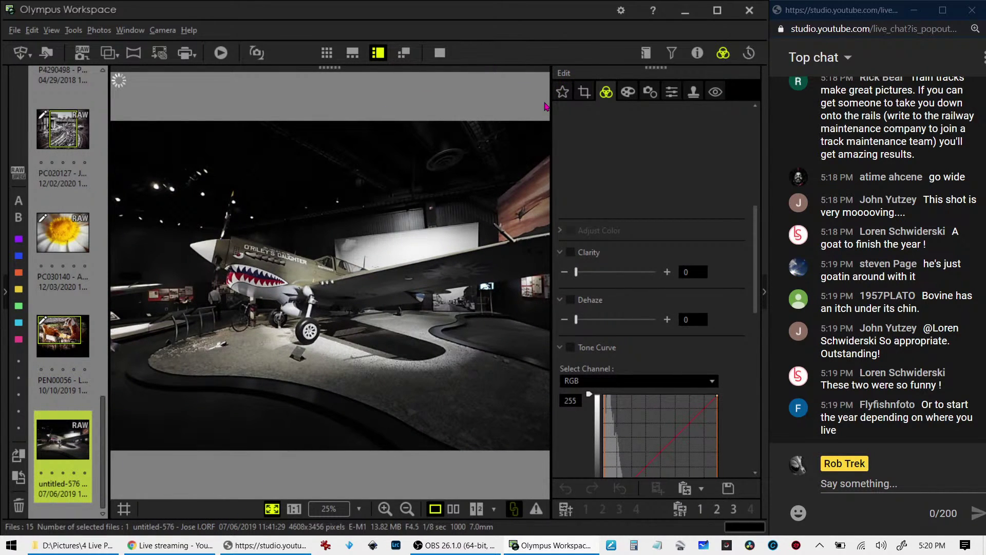
click(694, 55)
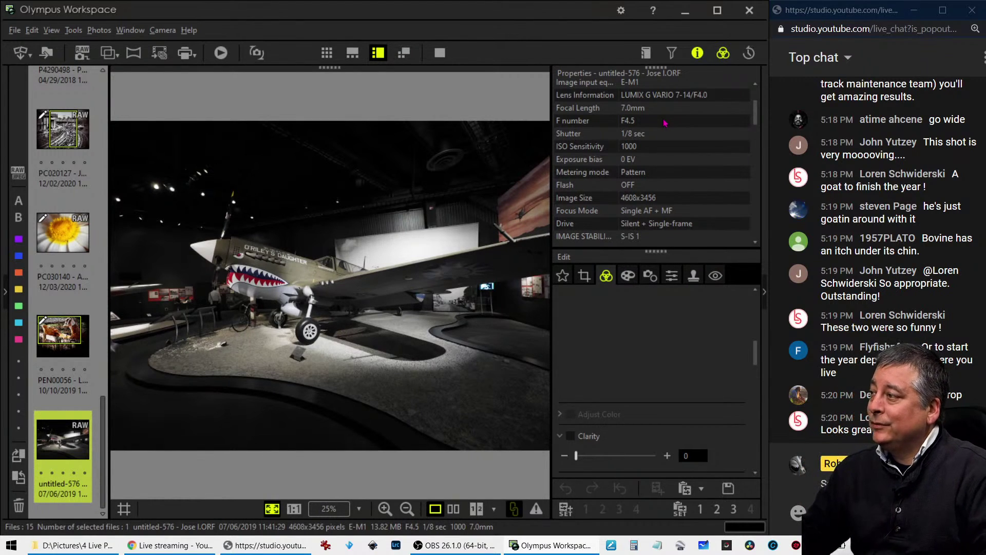
click(273, 261)
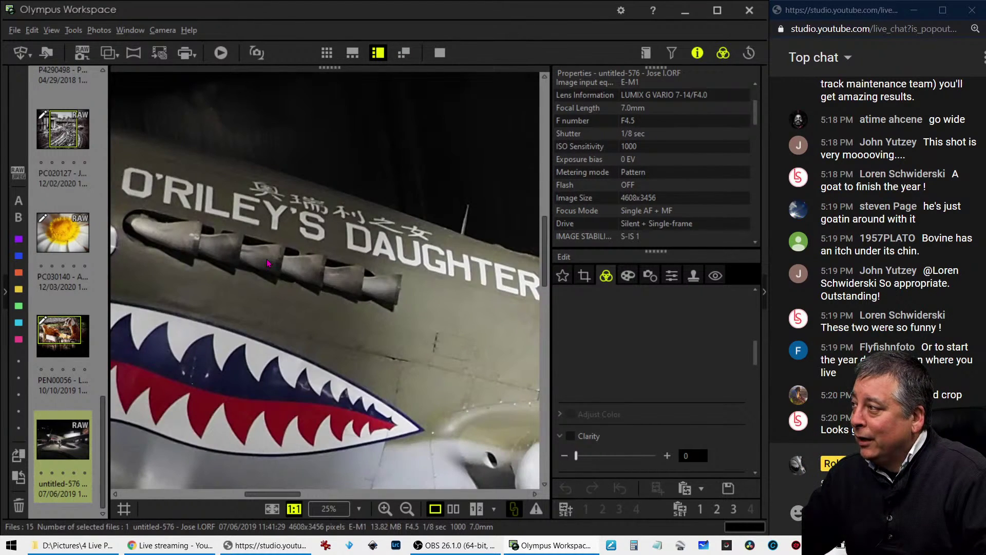
click(267, 263)
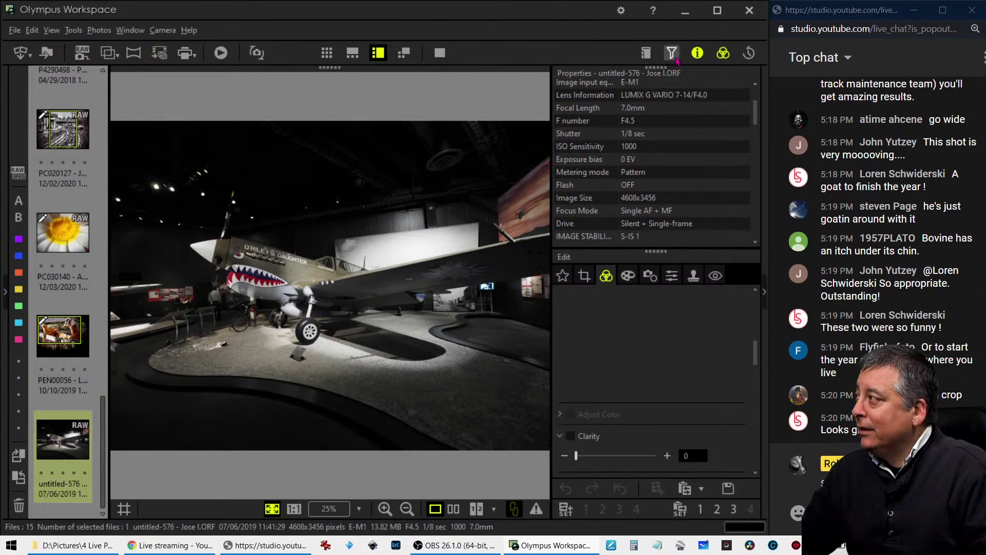
click(697, 52)
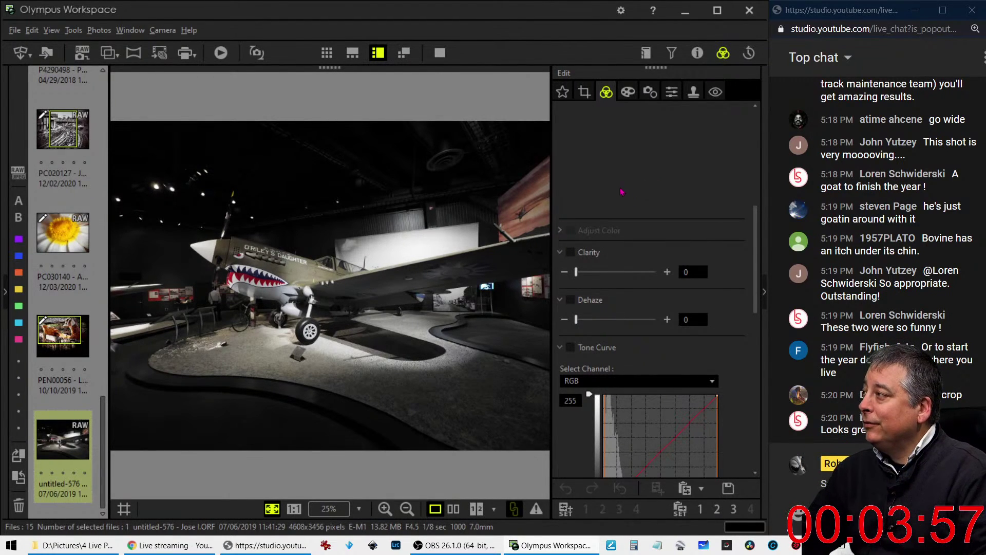
Apply the Pop Art II art filter to the airplane photo
click(633, 94)
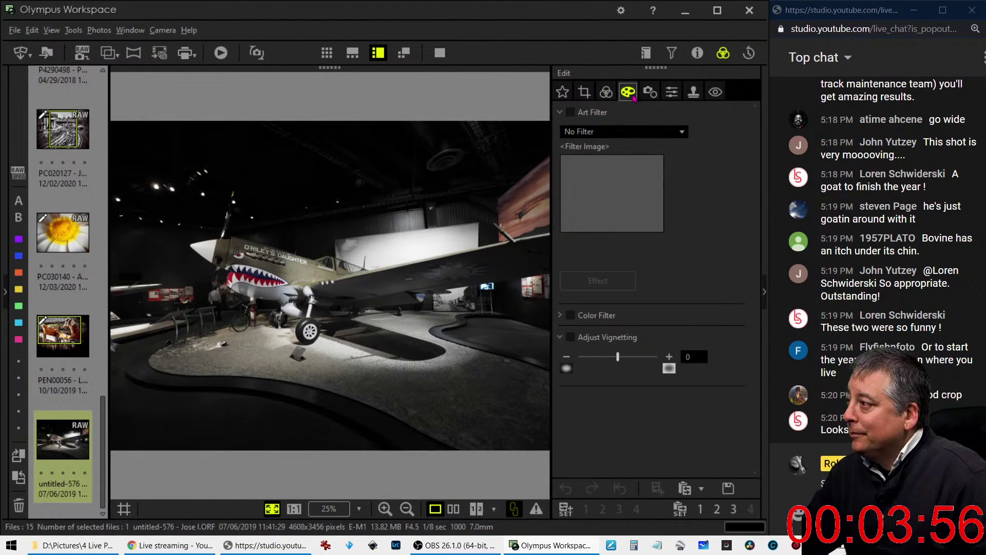
click(628, 132)
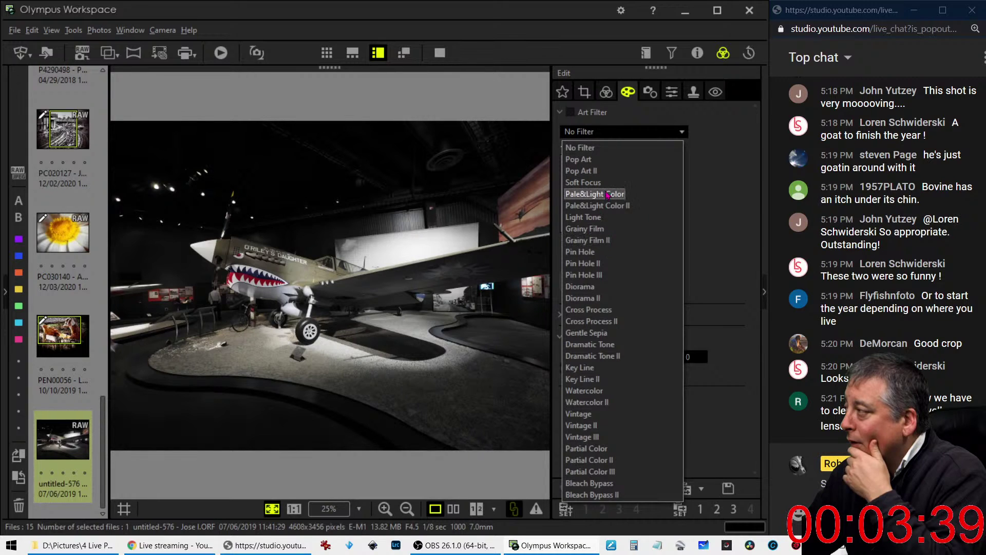
click(607, 171)
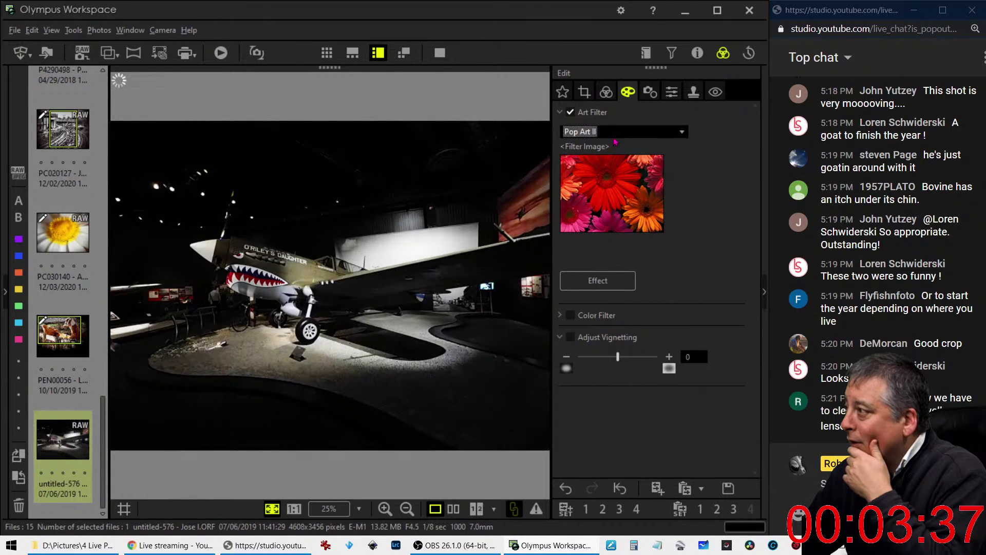
Warm the airplane photo by setting its custom white balance temperature to 3083 K
click(606, 92)
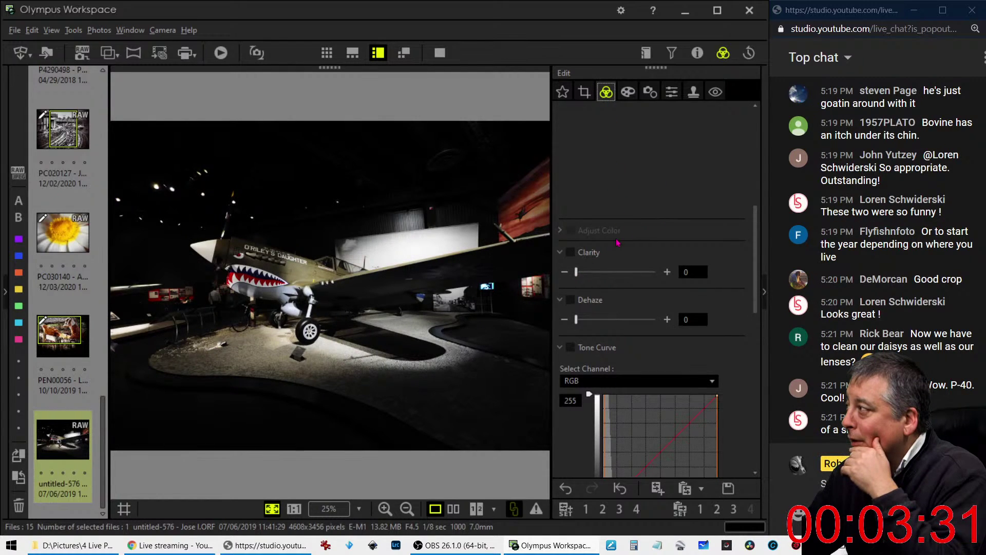
scroll(585, 235, up, 3)
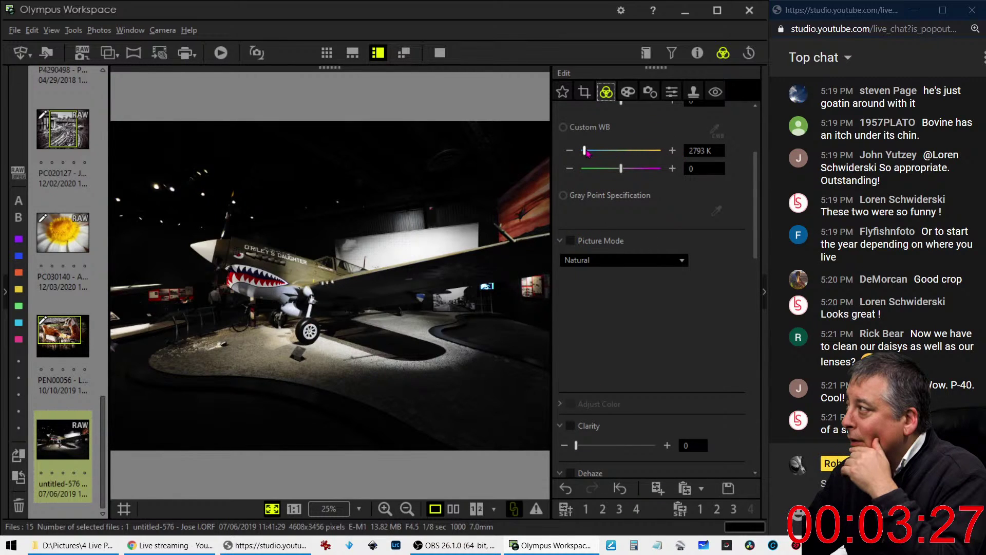
drag(585, 152, 588, 154)
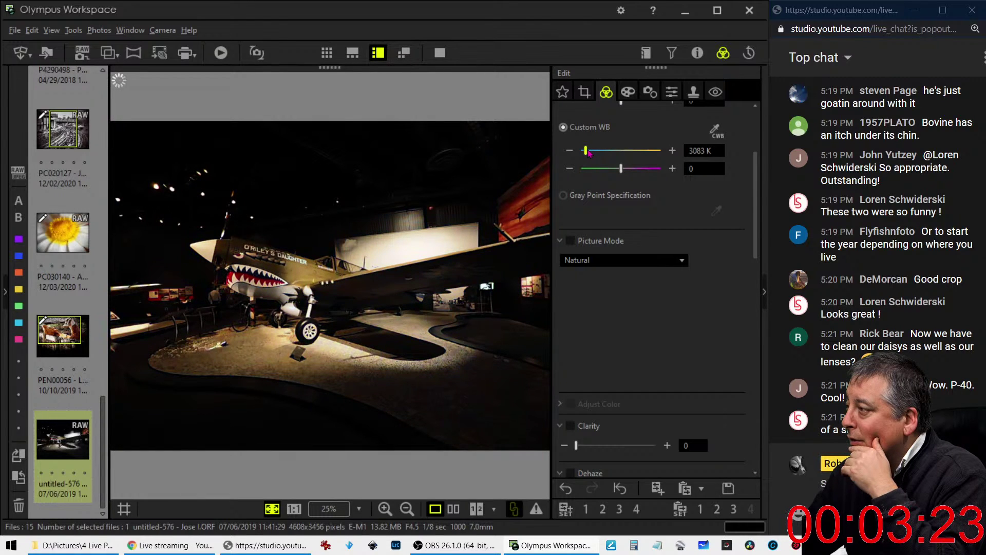
Crop the airplane photo to a 16:9 ratio of about 4329 x 2435 pixels, trimming the dark ceiling, floor and outer edge beyond the nose
click(585, 95)
click(621, 163)
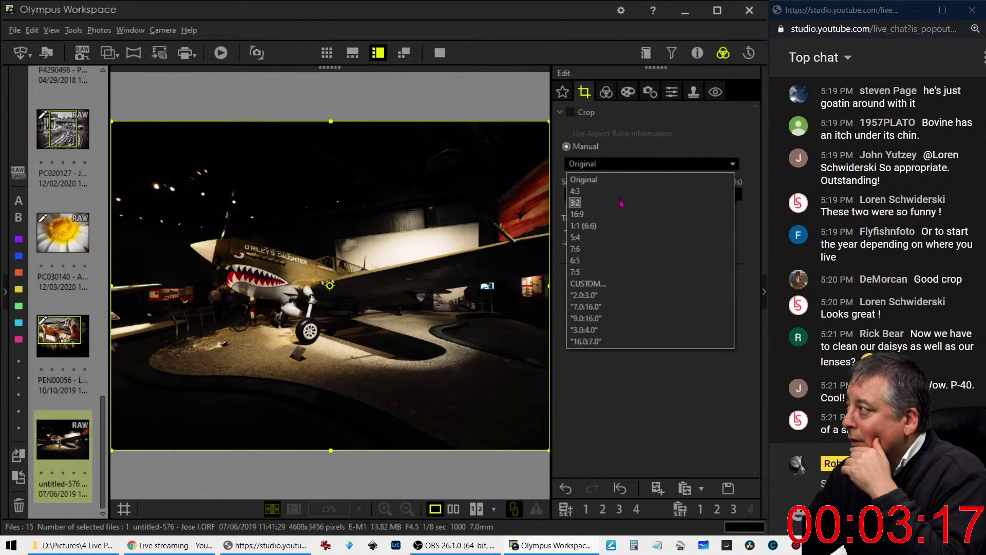
click(617, 218)
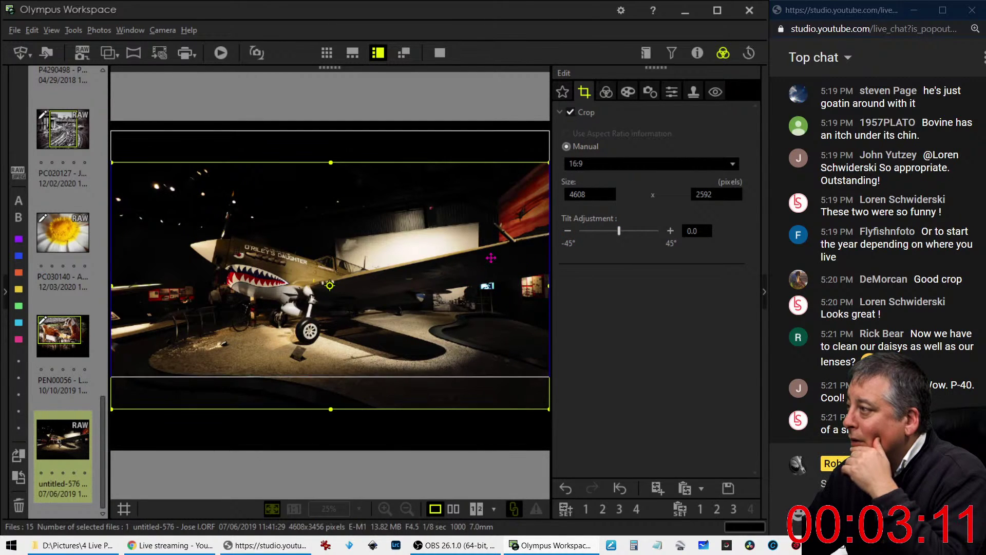
mouse_move(491, 257)
mouse_down()
mouse_move(489, 226)
mouse_move(489, 282)
mouse_up()
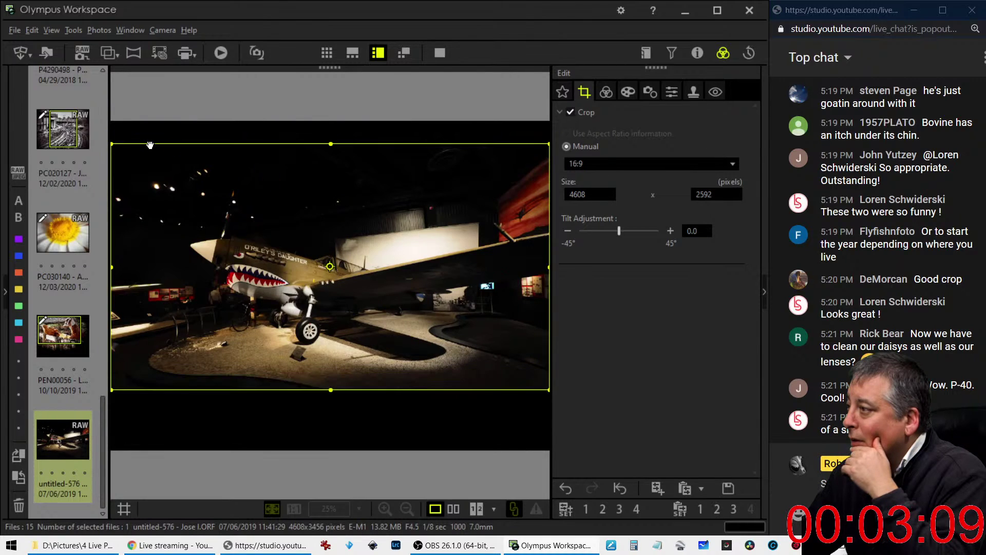
drag(112, 144, 138, 159)
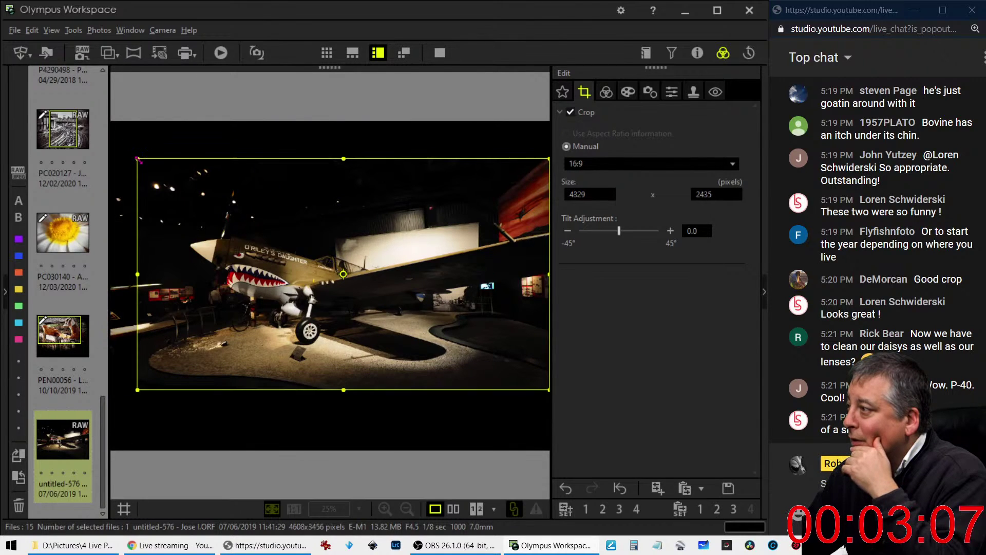
drag(165, 194, 165, 197)
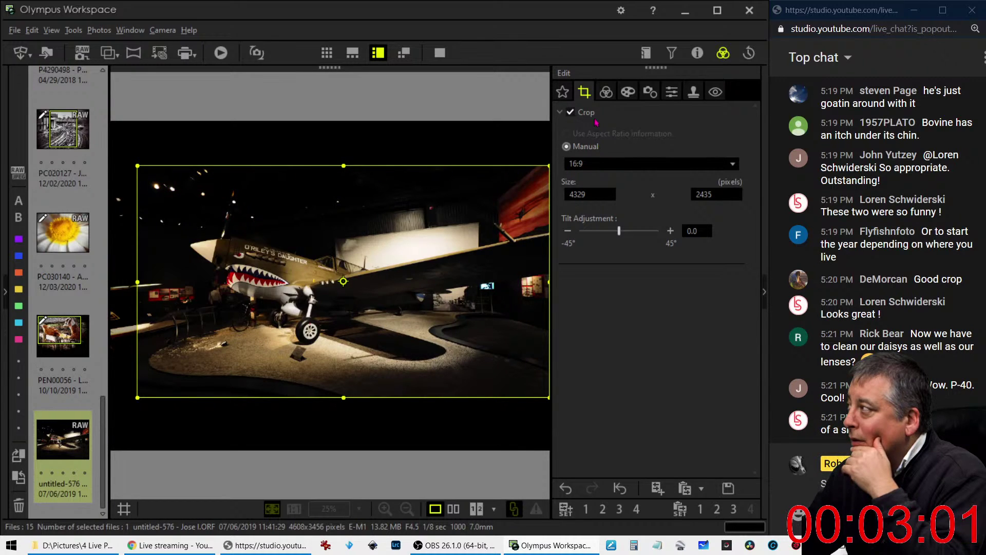
Set the gradation of the cropped airplane photo to AUTO
click(603, 96)
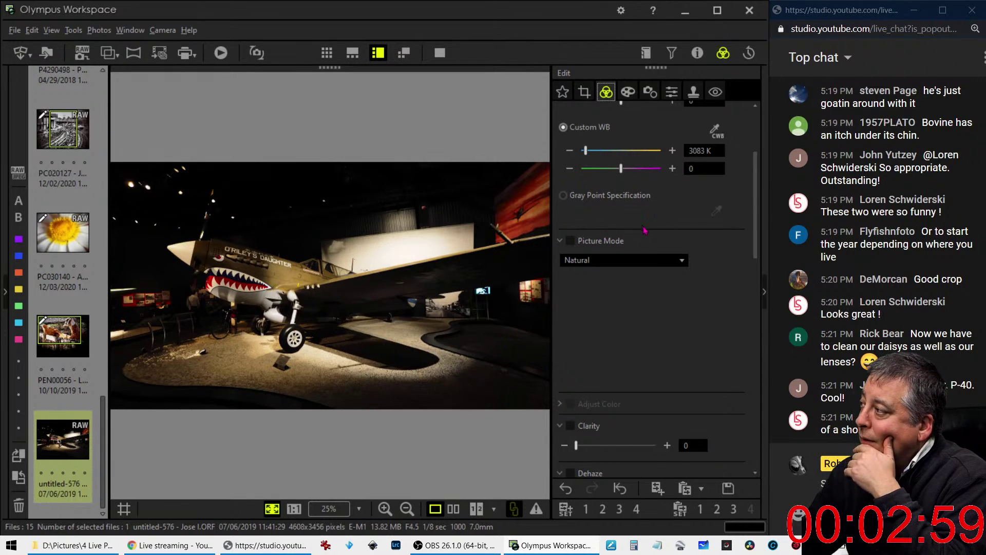
drag(751, 201, 740, 436)
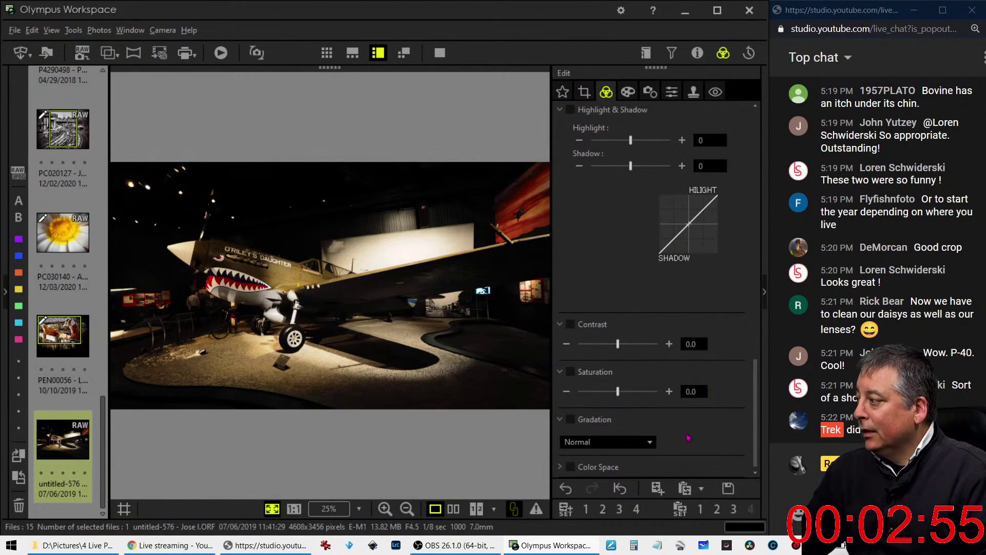
click(629, 451)
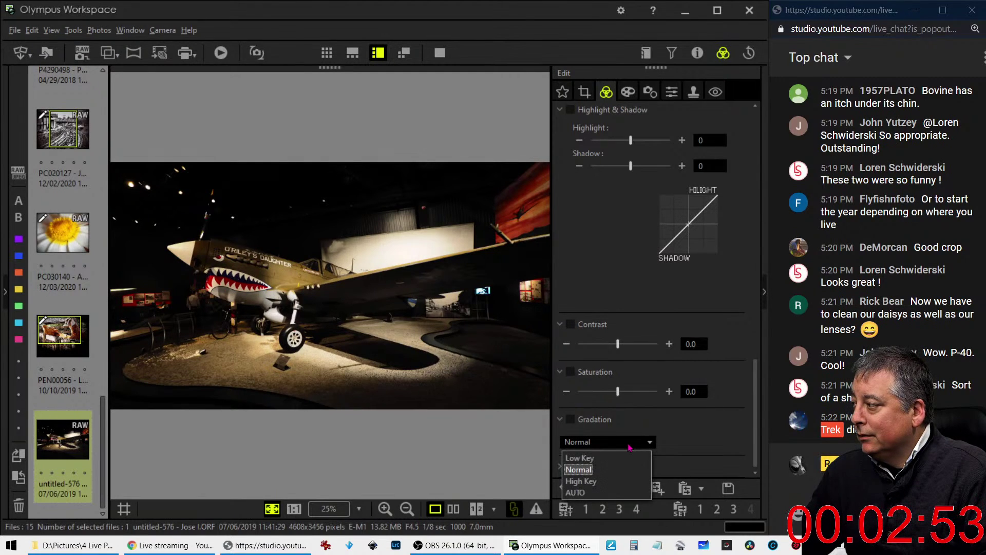
click(612, 494)
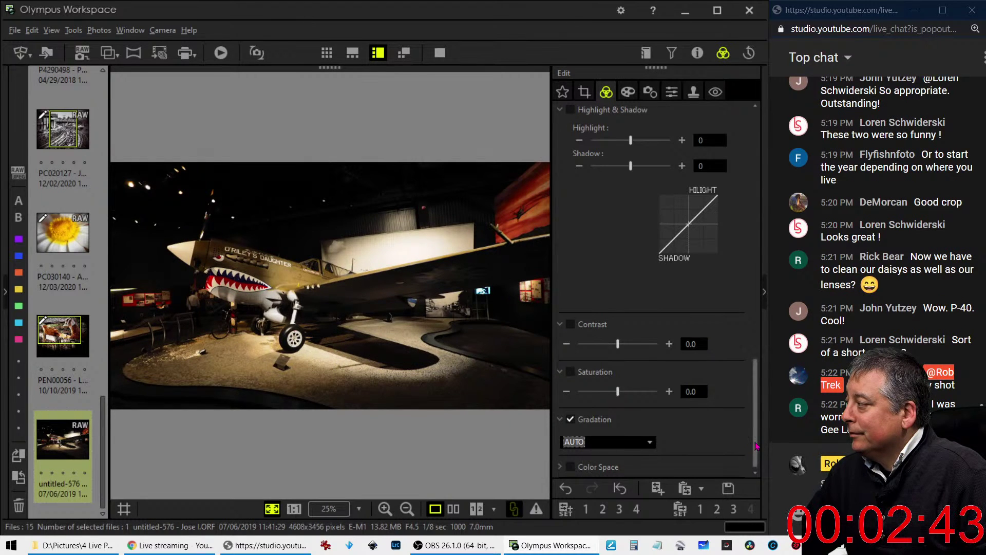
Brighten the airplane photo by lifting the RGB tone curve with a single anchor point in the shadows
drag(756, 447, 781, 219)
scroll(642, 360, down, 6)
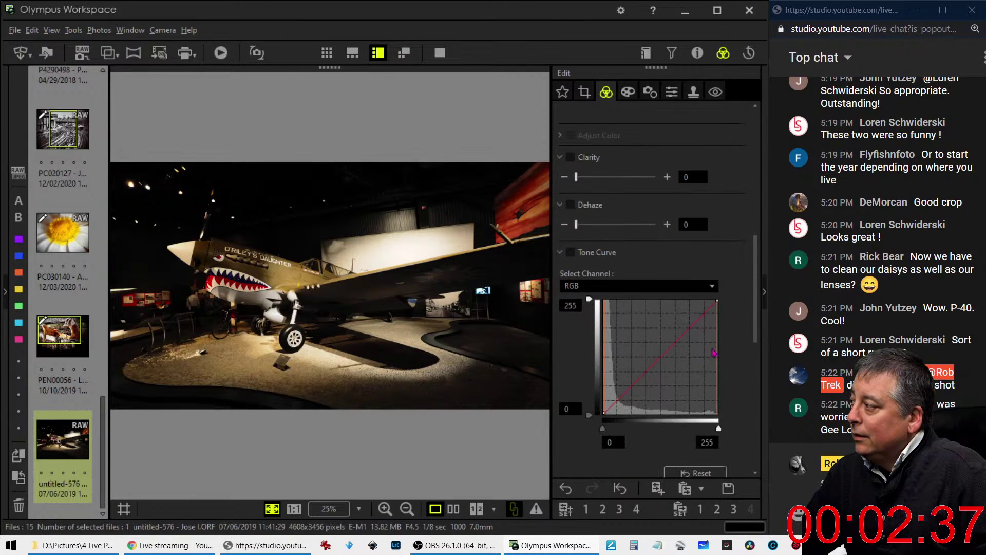
drag(620, 399, 616, 391)
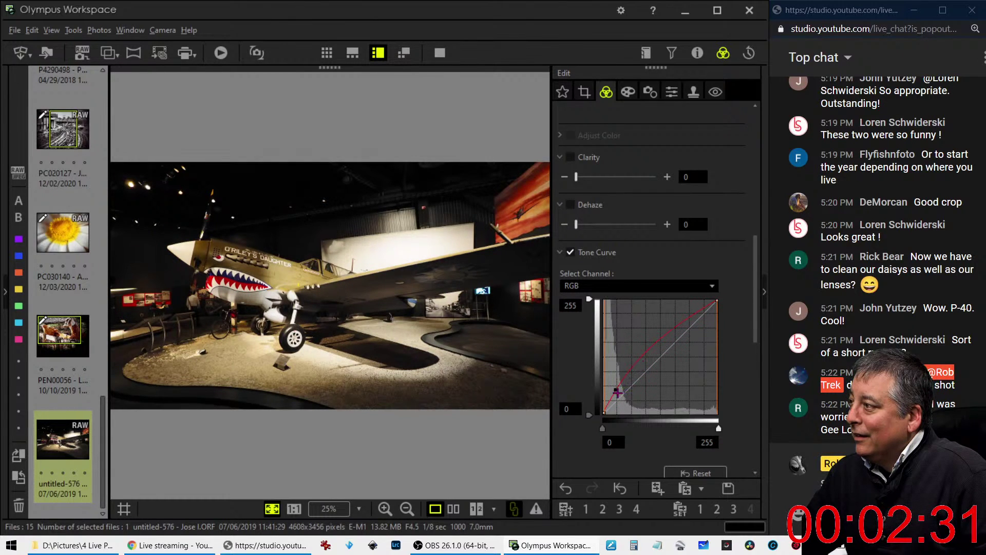
drag(613, 391, 612, 386)
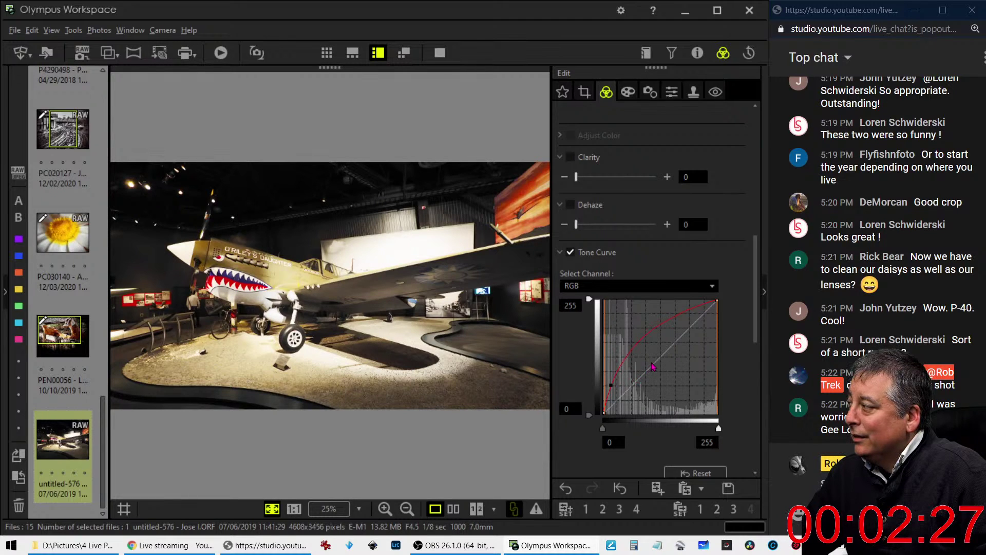
drag(679, 315, 612, 224)
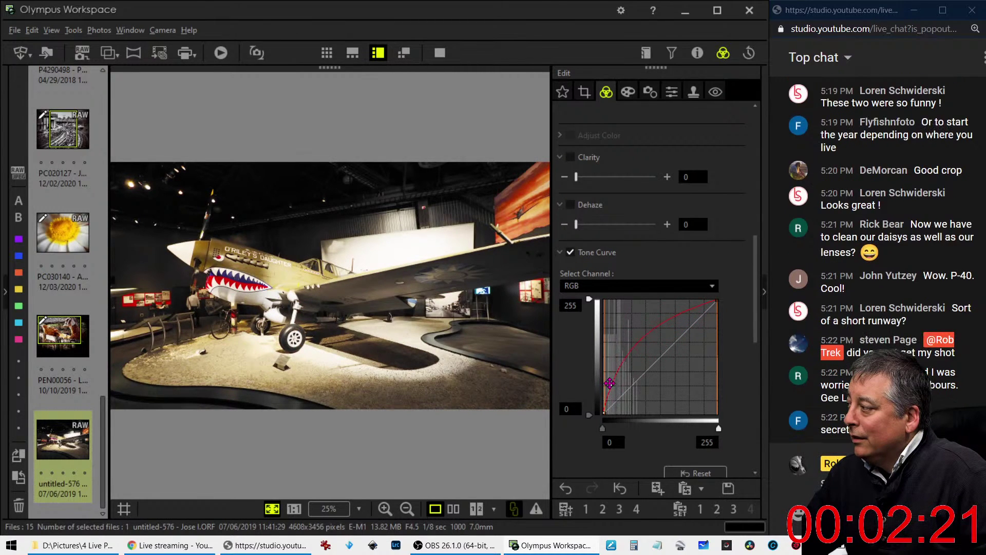
drag(612, 380, 617, 375)
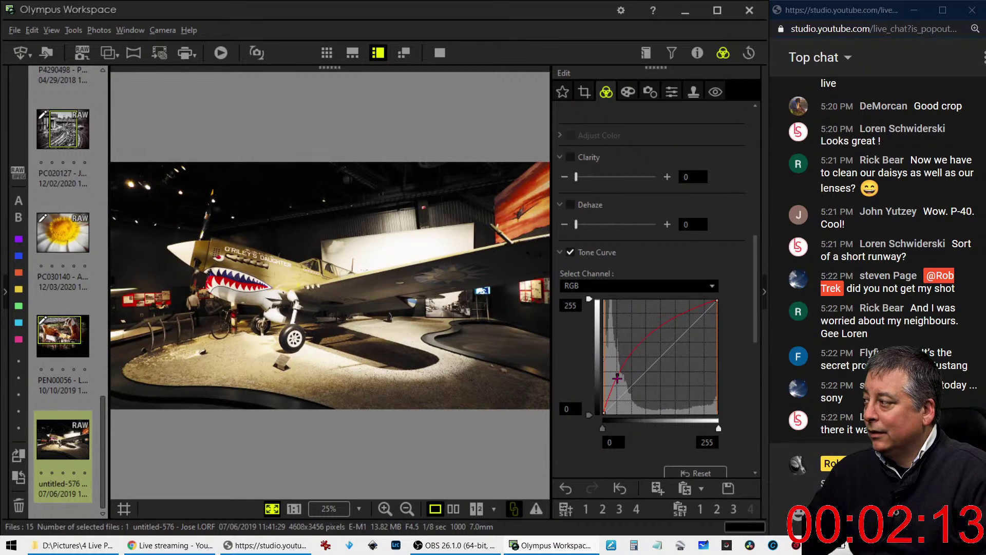
drag(618, 374, 620, 378)
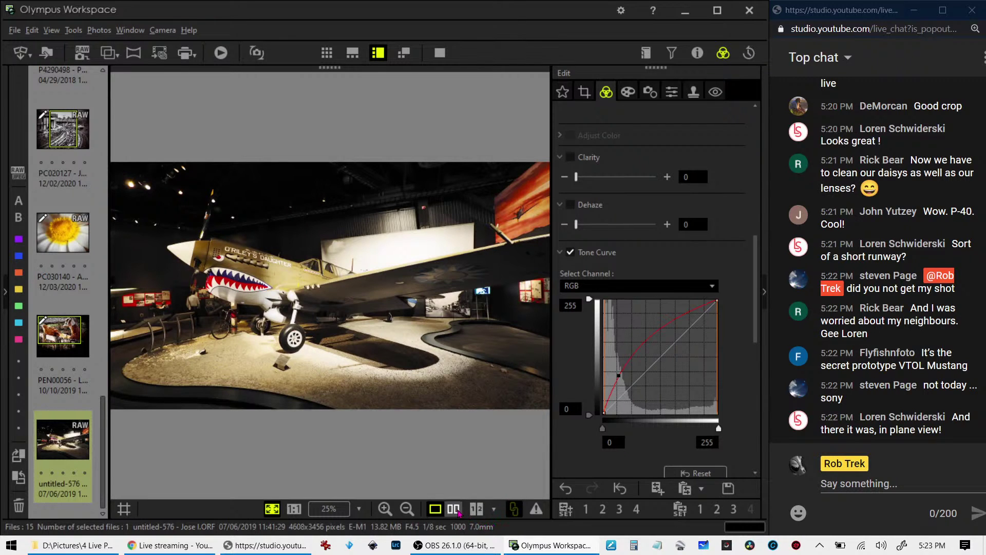
Compare the edited airplane photo side by side with its original in full screen, and return to the single-image view
click(454, 509)
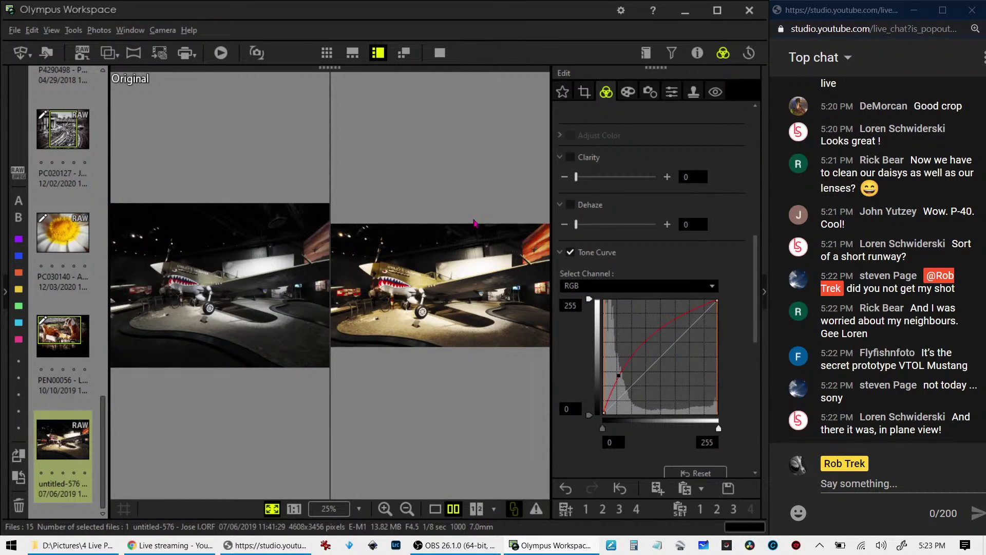
click(440, 52)
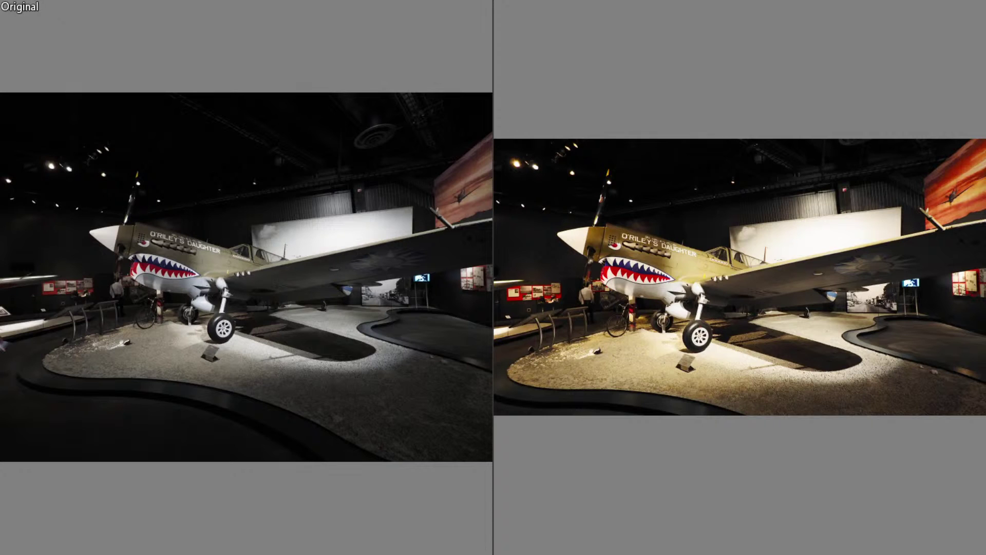
key(Escape)
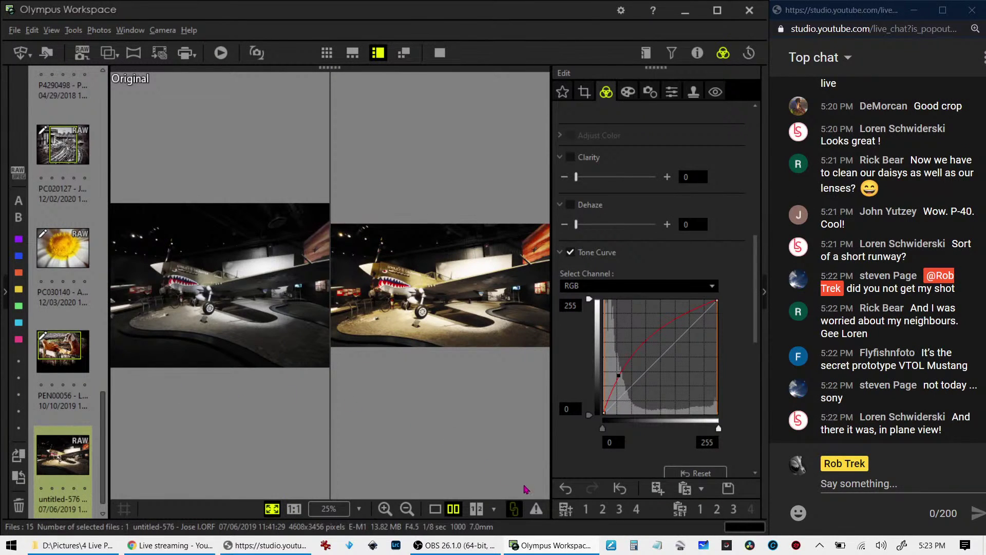
click(435, 508)
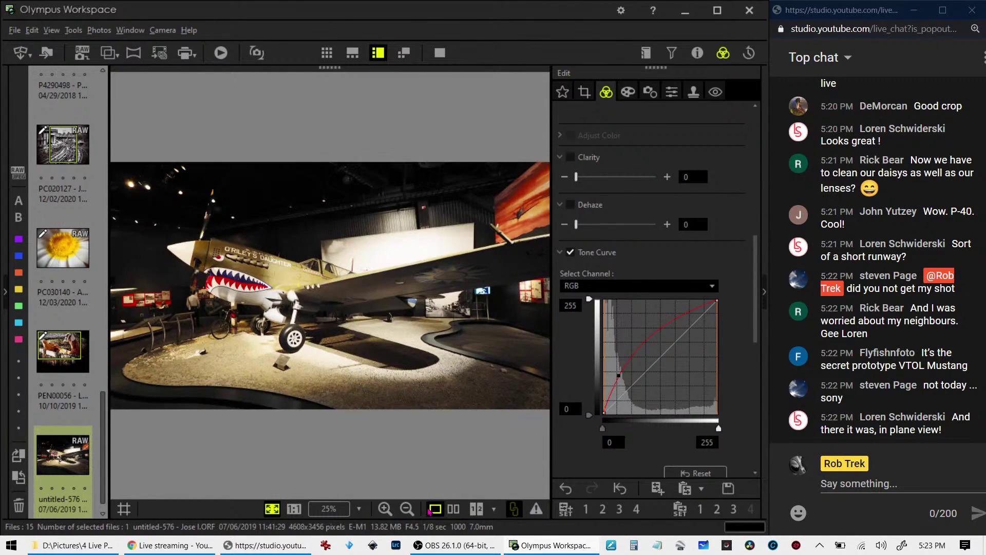
scroll(65, 413, down, 1)
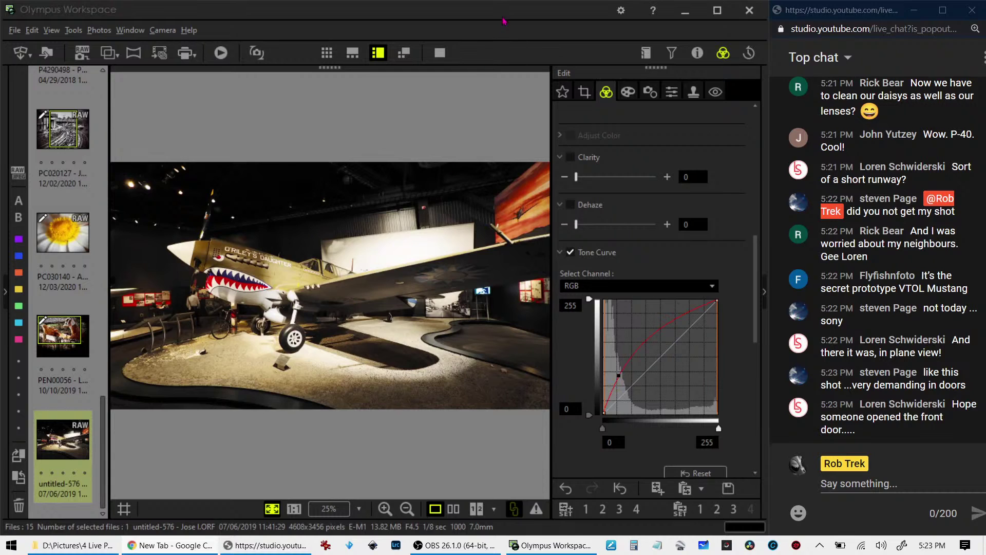
click(717, 32)
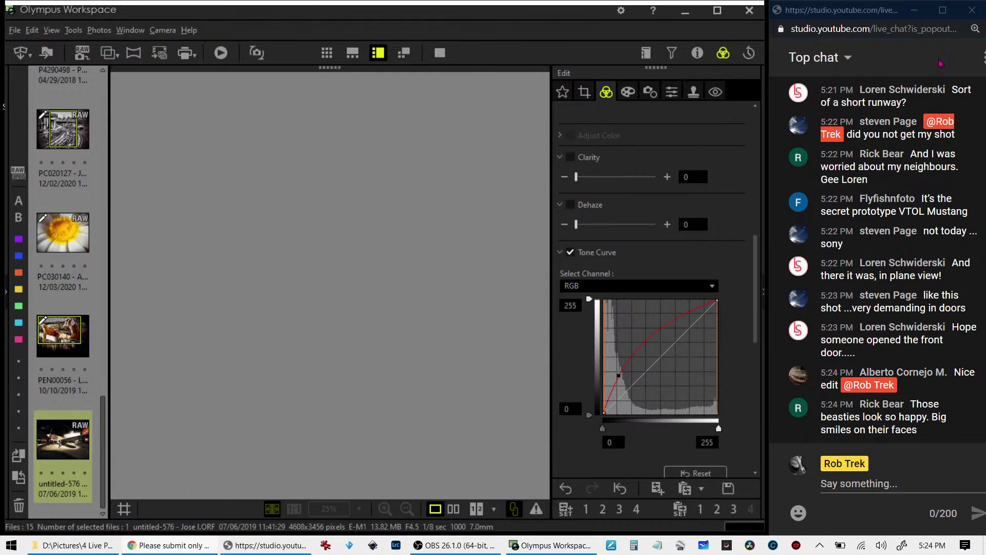
Switch to the Google Drive submissions folder, look through all the submitted pictures, and close that browser window
key(alt+Tab)
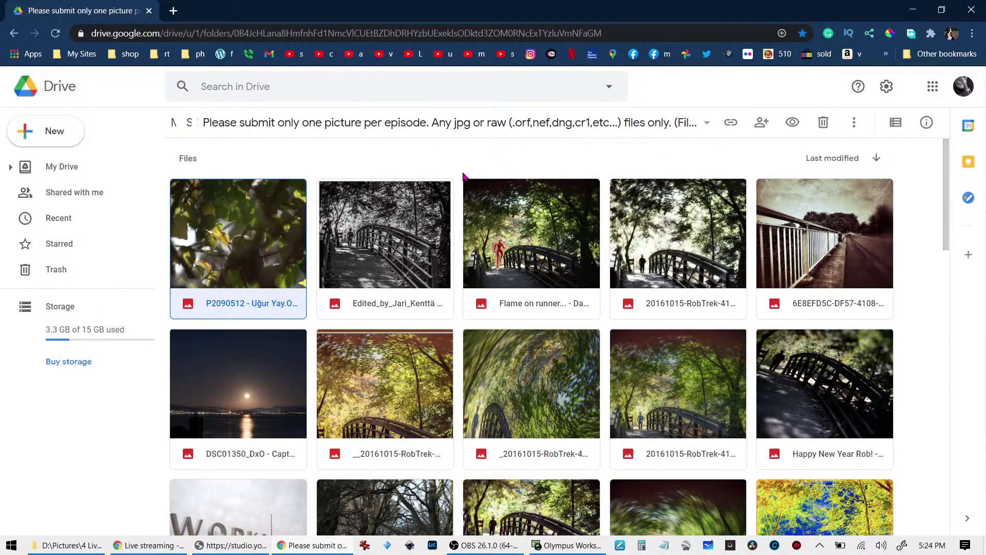
scroll(457, 385, down, 1)
scroll(457, 385, down, 10)
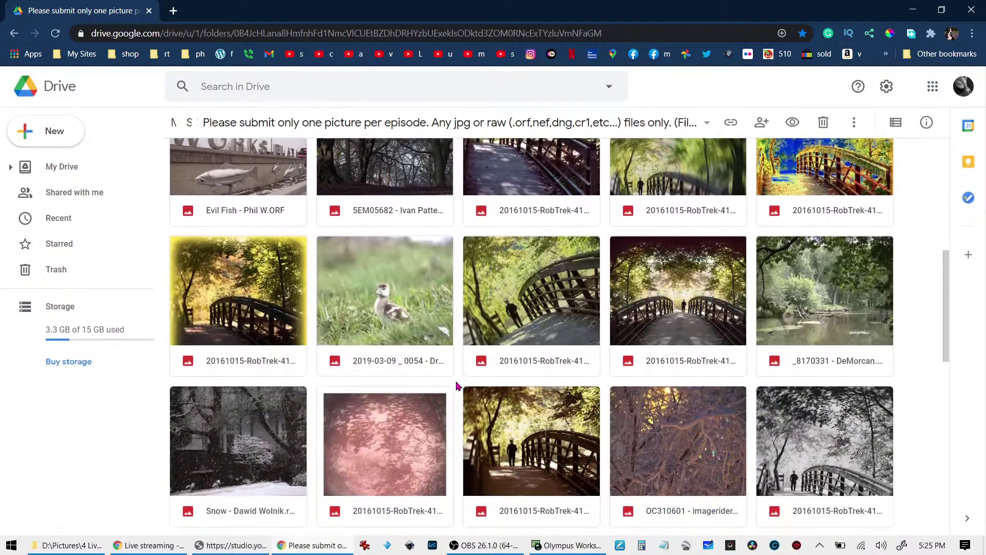
scroll(458, 385, down, 2)
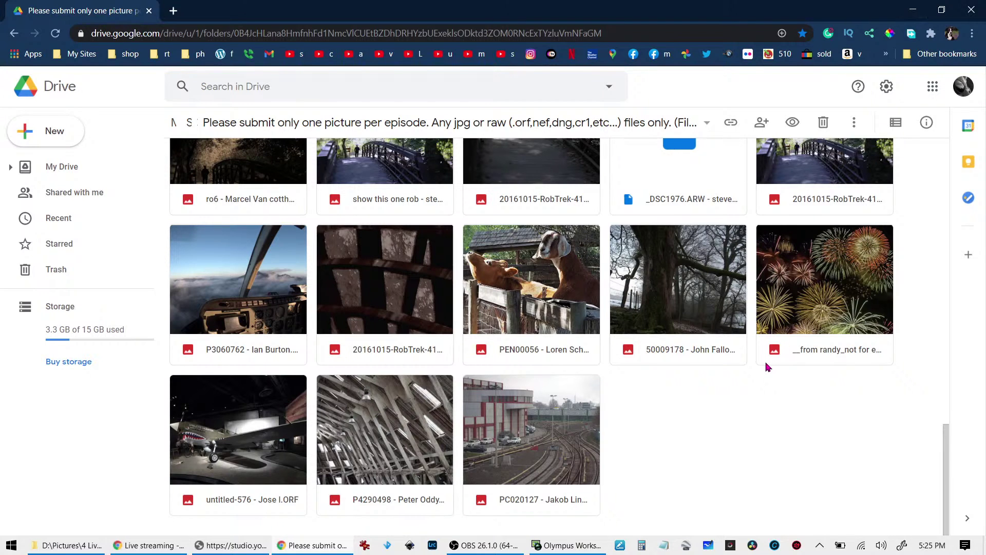
scroll(767, 367, up, 3)
scroll(768, 367, up, 6)
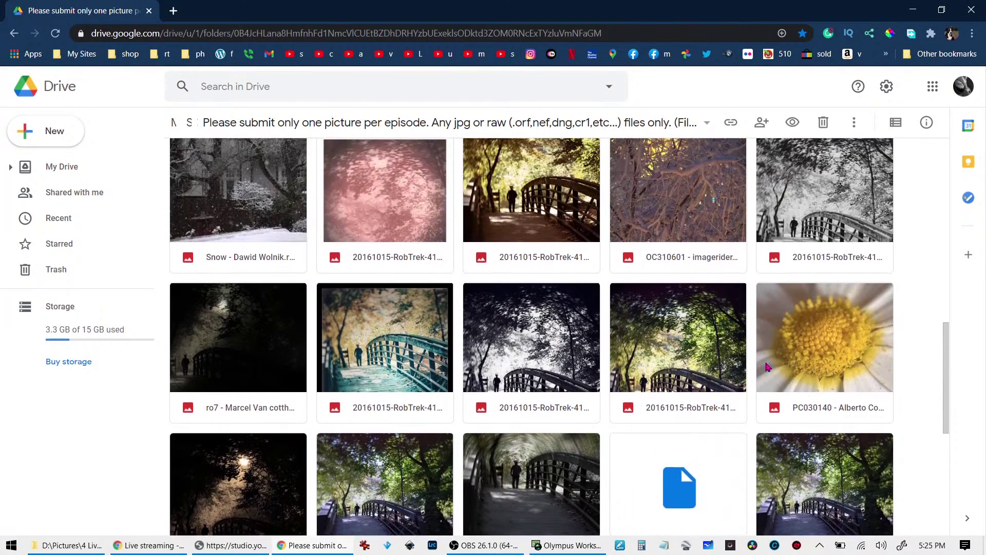
scroll(767, 367, up, 4)
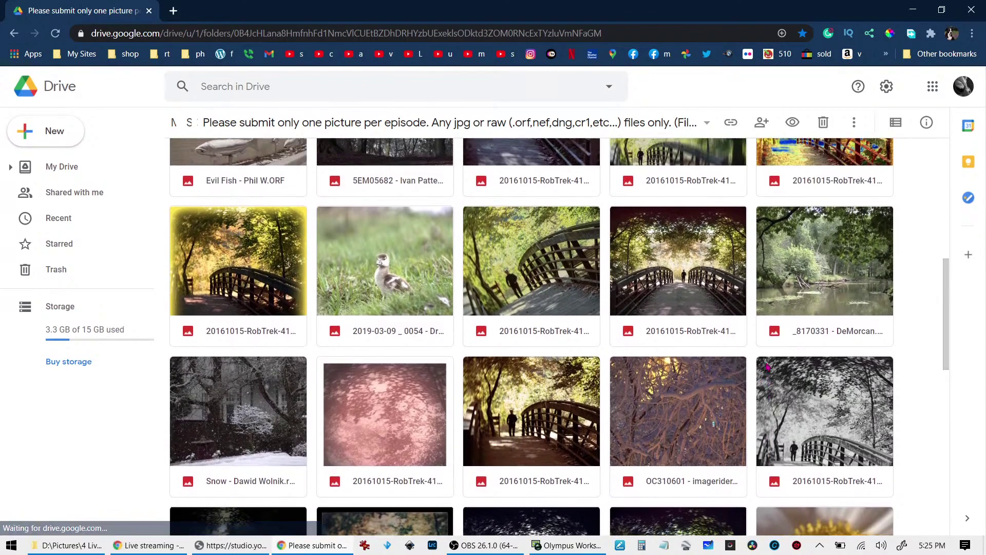
scroll(768, 366, up, 4)
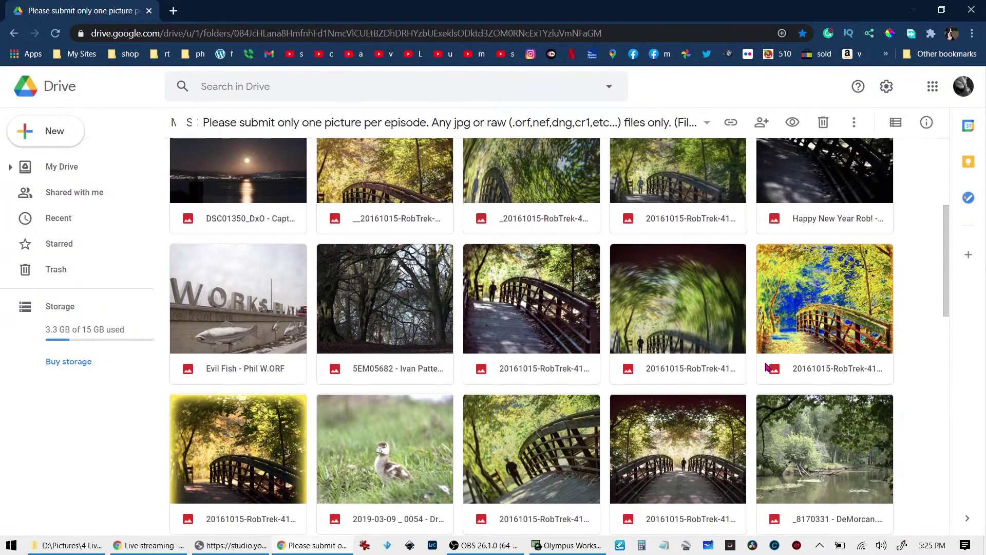
scroll(767, 367, up, 3)
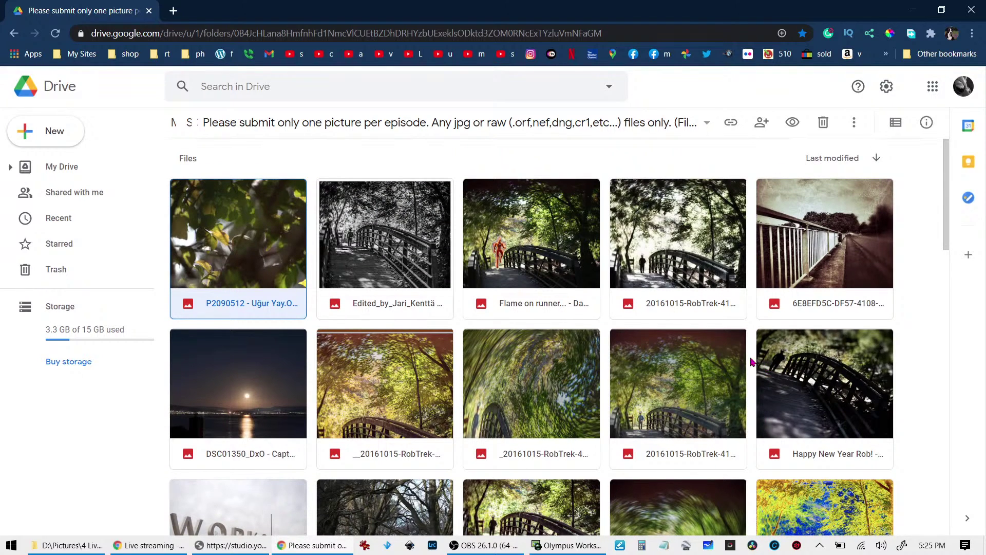
mouse_move(314, 539)
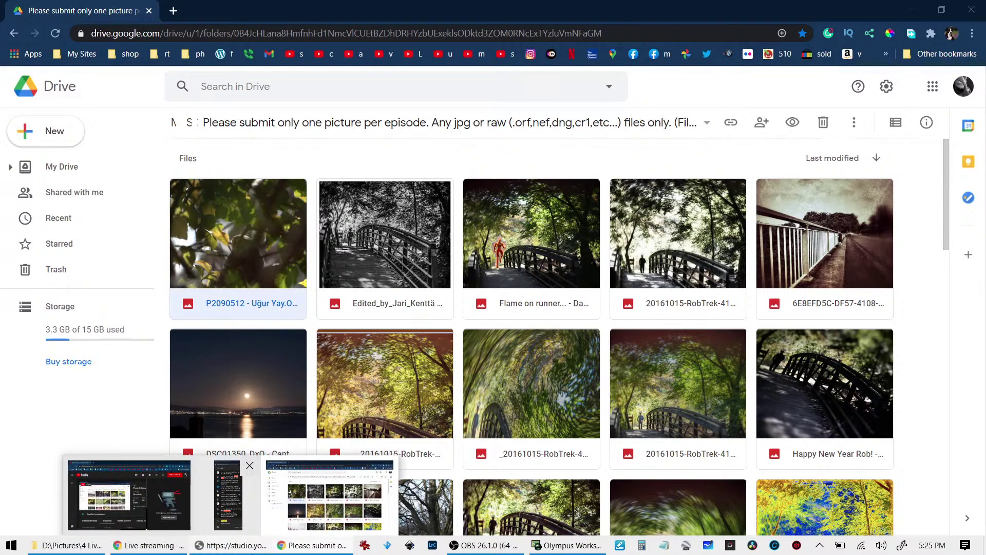
click(971, 9)
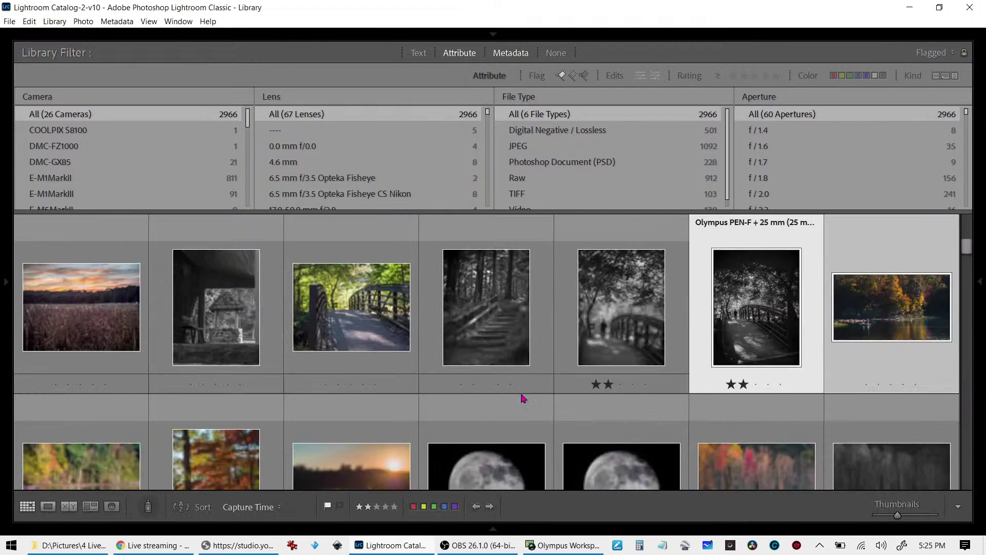
Compare the black-and-white bridge photo before and after editing in Lightroom Classic, and return to the library grid
key(y)
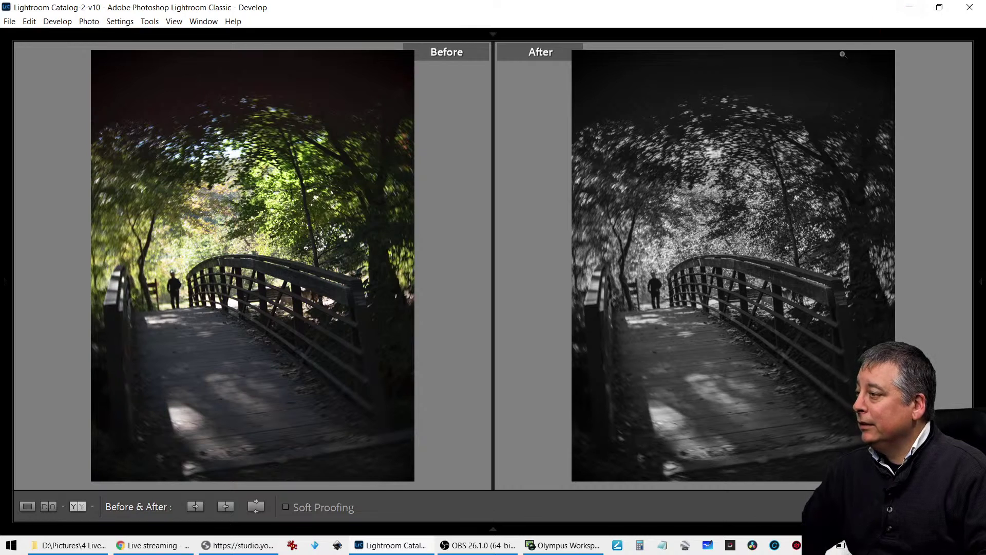
key(g)
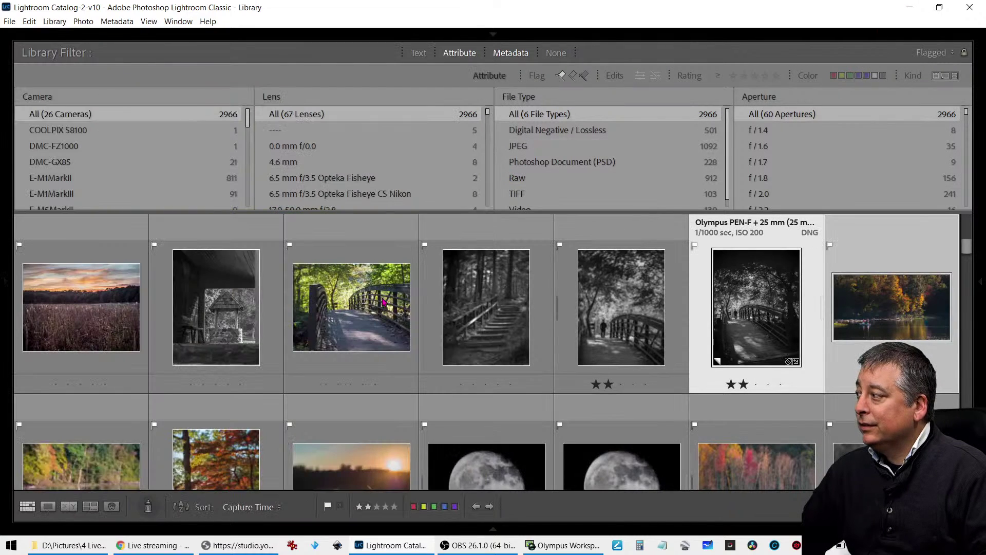
Synchronize the "4 Live Photo Edits" folder with the catalog, importing new photos and scanning for metadata updates
mouse_move(5, 301)
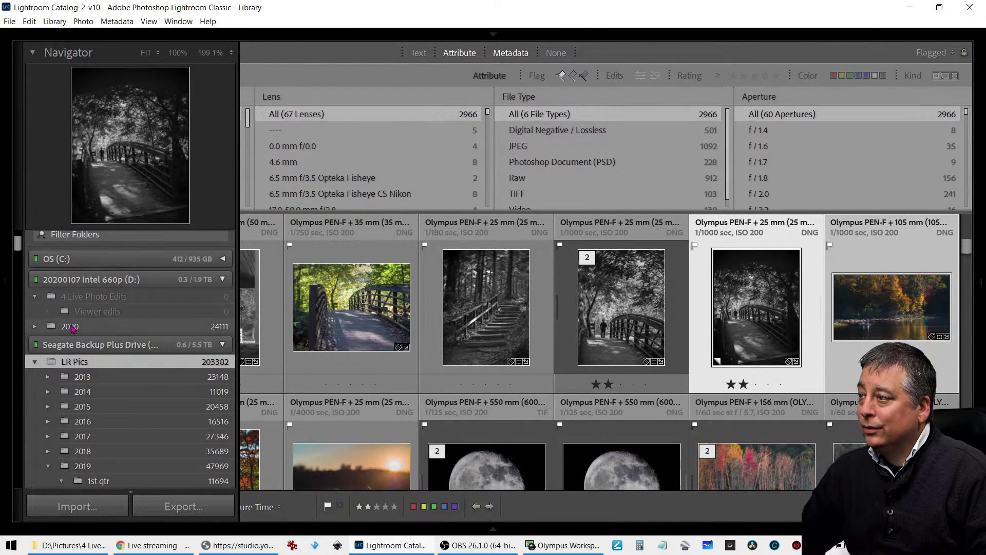
click(100, 297)
right_click(104, 303)
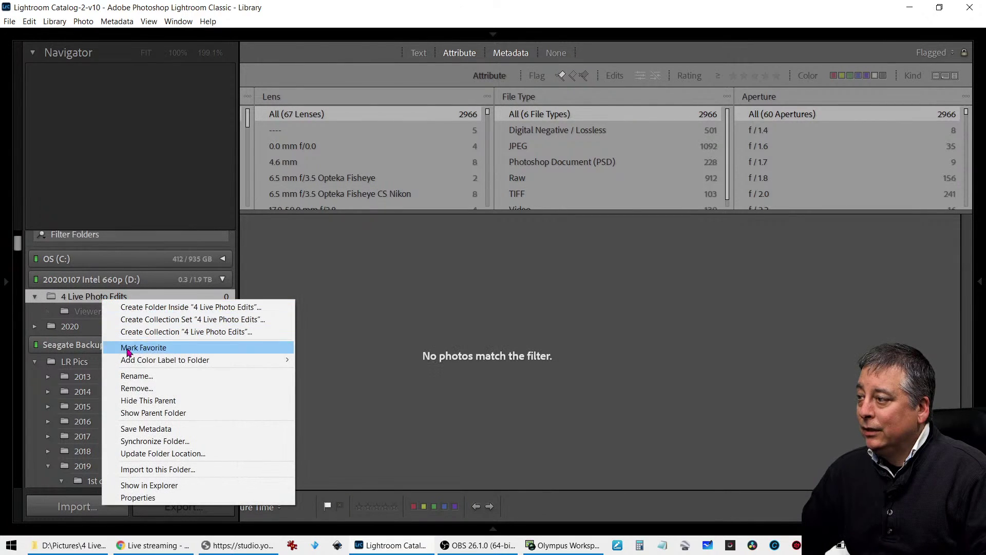
click(153, 441)
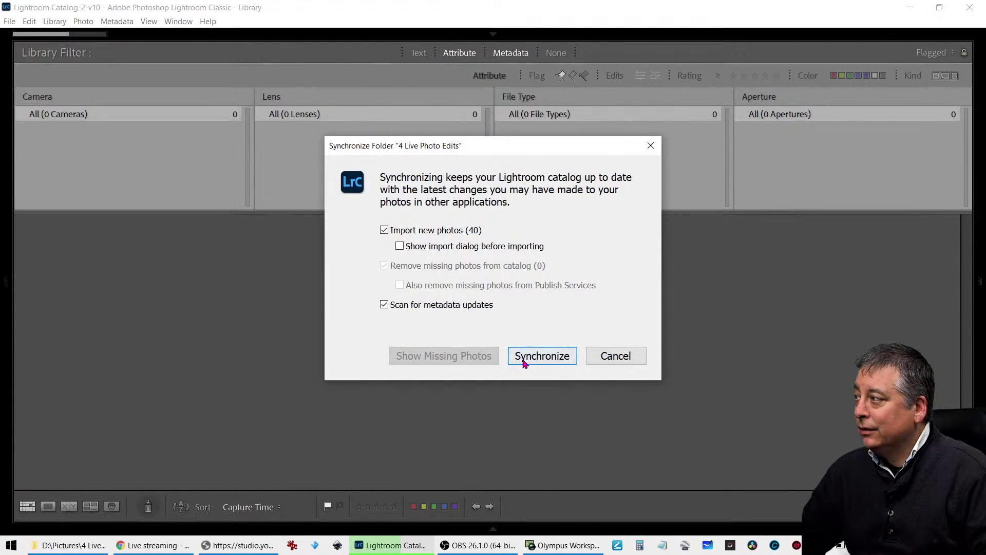
click(535, 360)
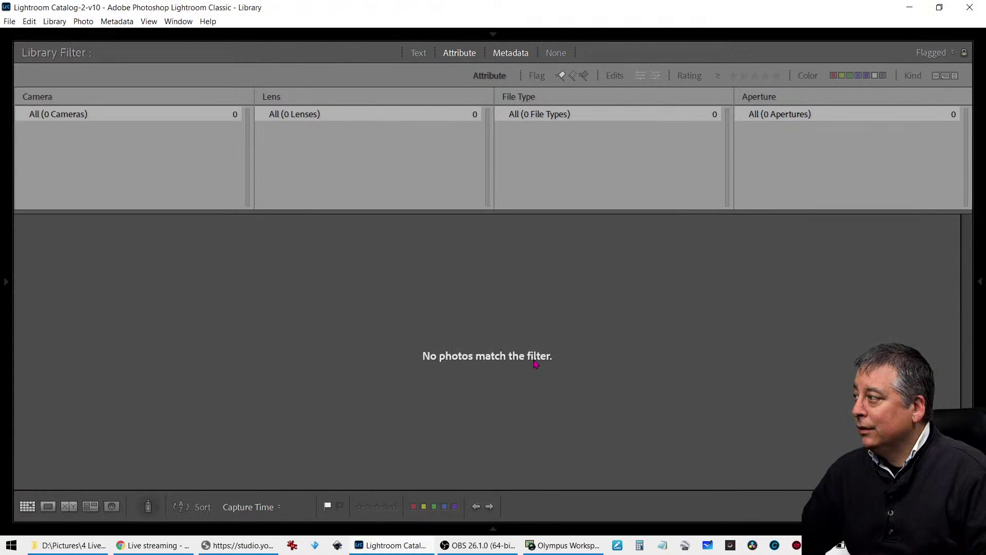
Shrink the Lightroom window from full screen, fit it beside the live chat, and turn off the library filter
click(939, 7)
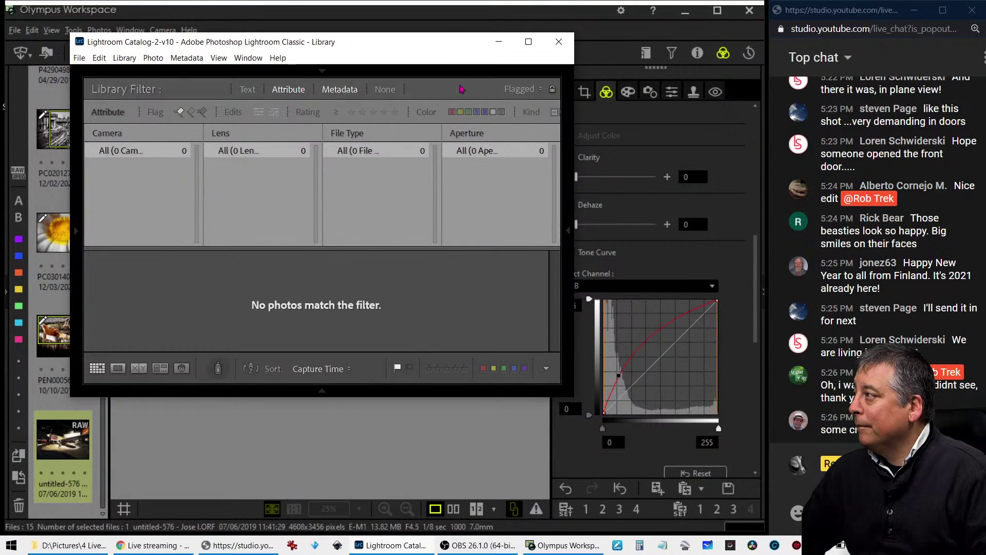
drag(424, 42, 2, 4)
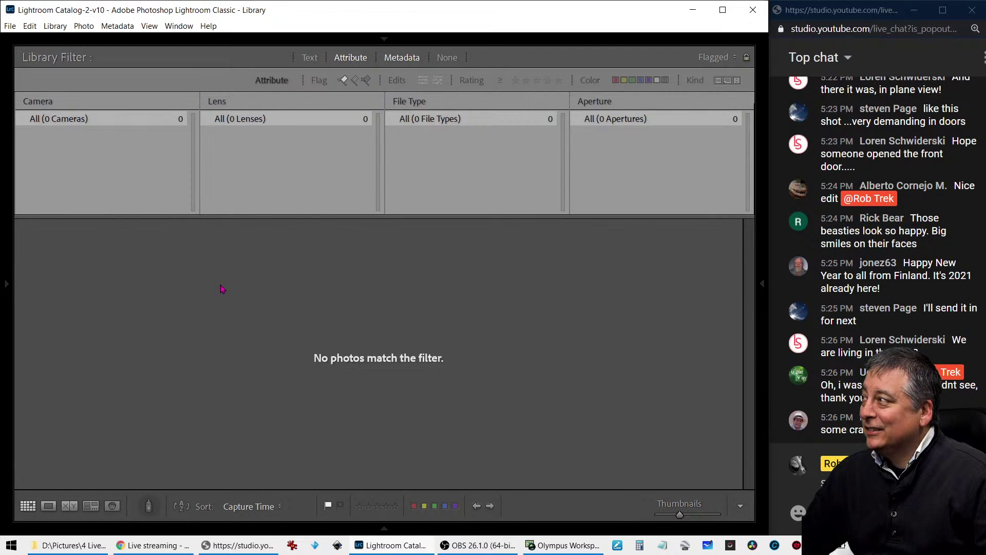
key(ctrl+l)
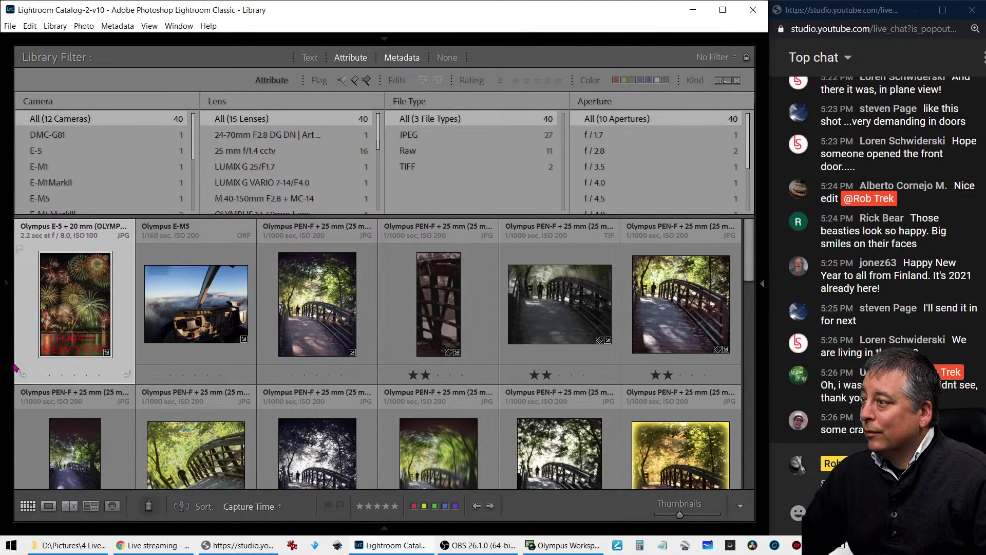
Assign the red color label to all photos in the "Viewer edits" folder
mouse_move(9, 372)
click(97, 371)
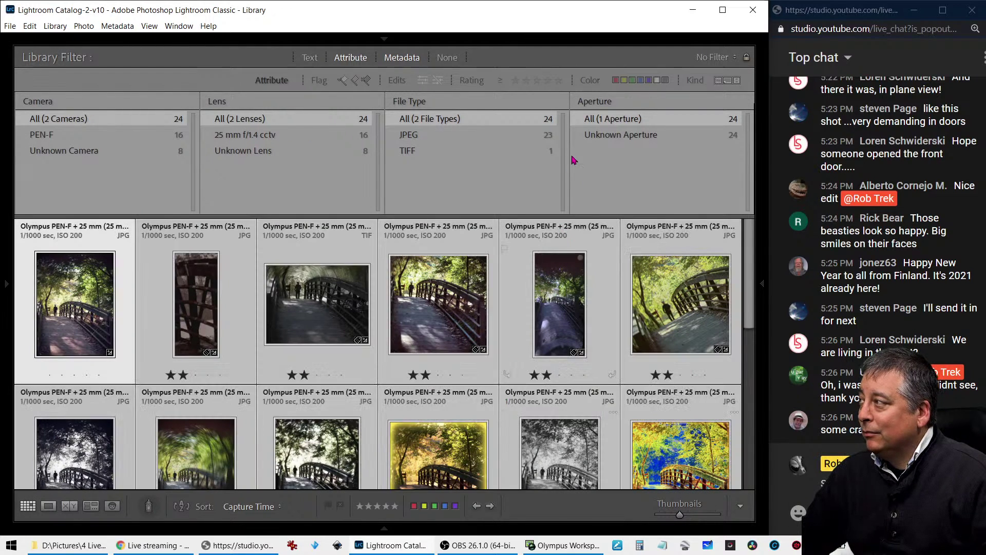
click(414, 505)
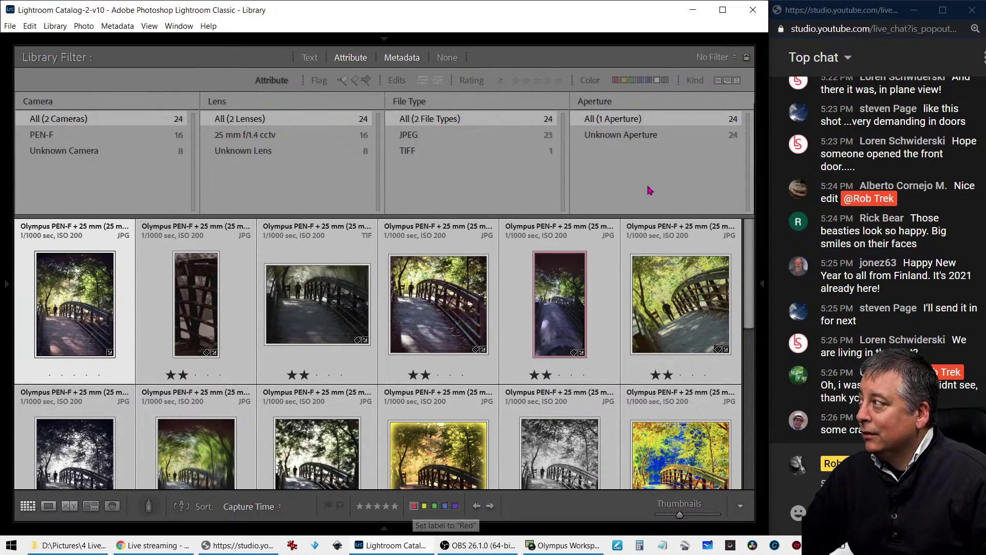
Filter the library to photos without a color label and show the "4 Live Photo Edits" folder
click(666, 80)
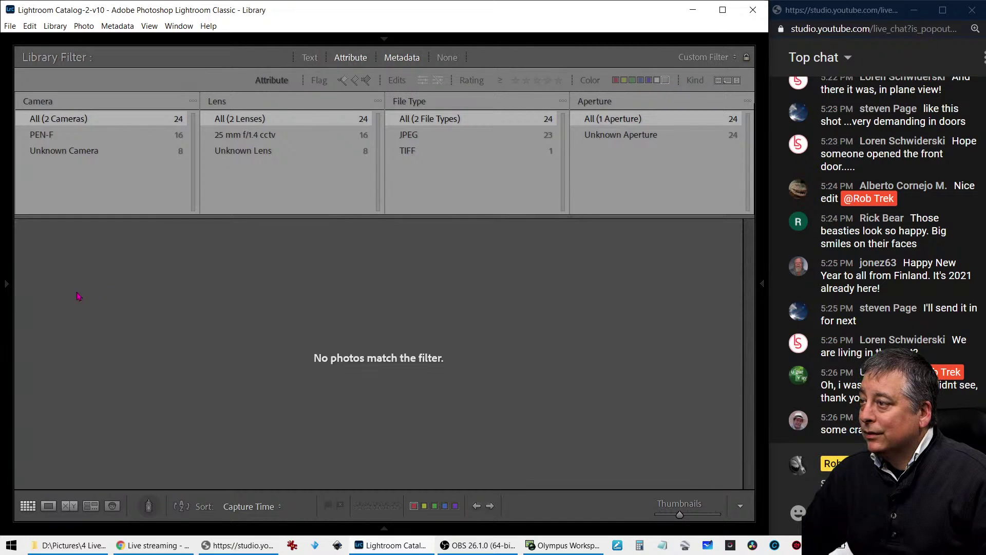
mouse_move(15, 291)
click(220, 356)
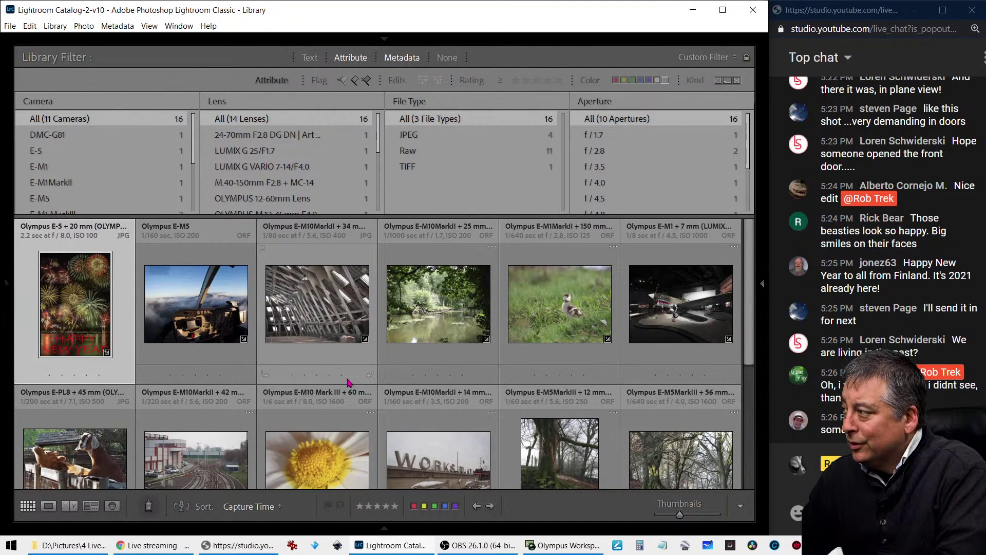
Look over the unlabeled submissions, viewing the snowy garden photo enlarged with its camera information along the way
scroll(347, 382, down, 2)
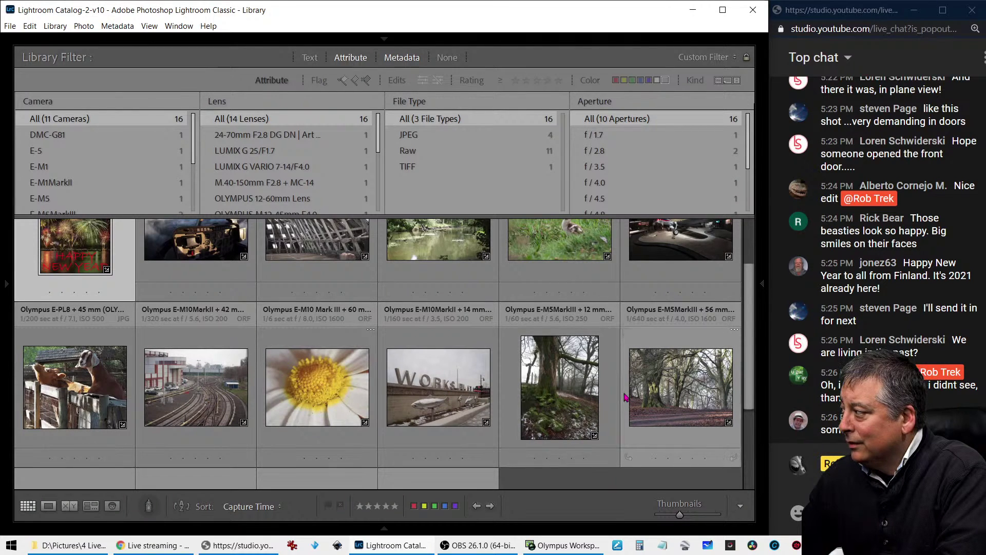
scroll(625, 398, down, 2)
scroll(625, 398, down, 2)
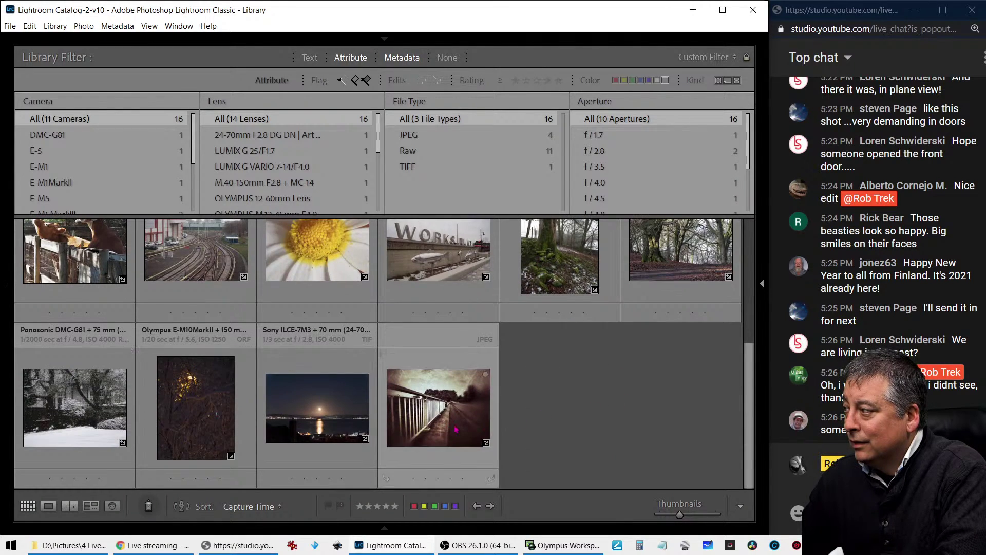
double_click(101, 424)
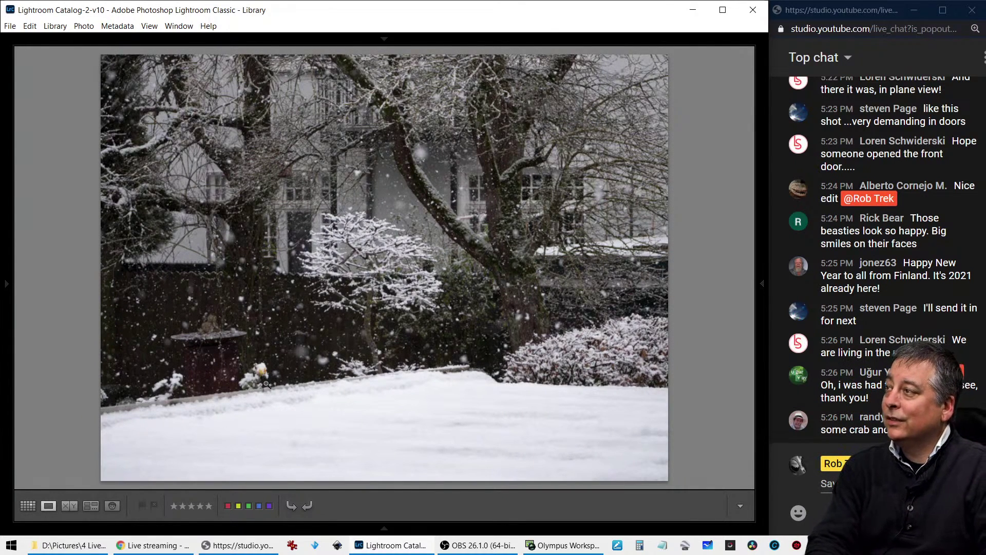
key(i)
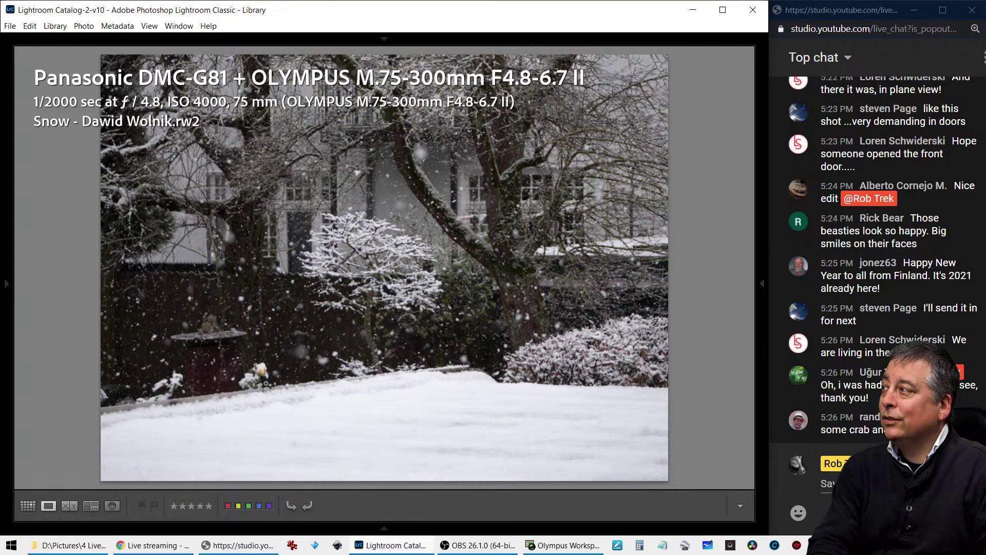
key(i)
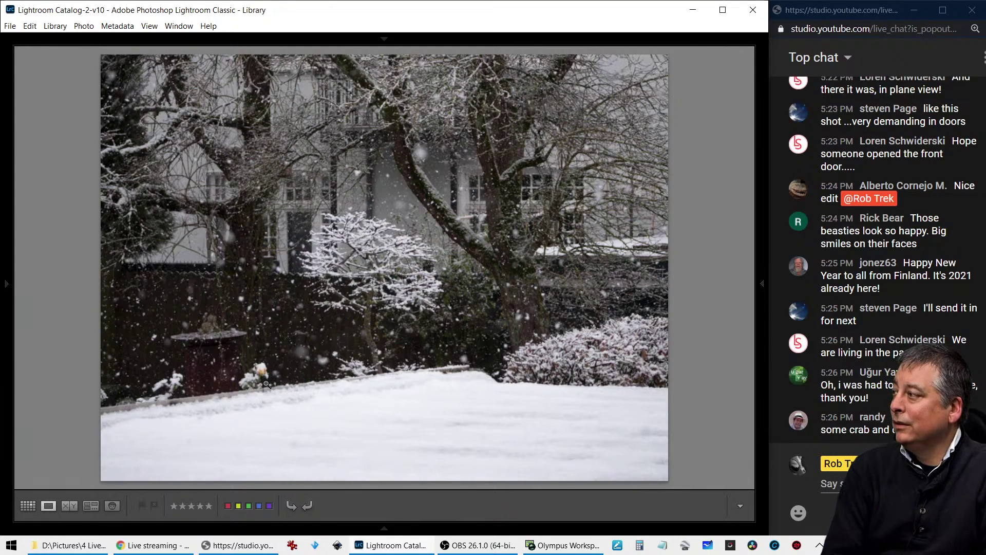
key(g)
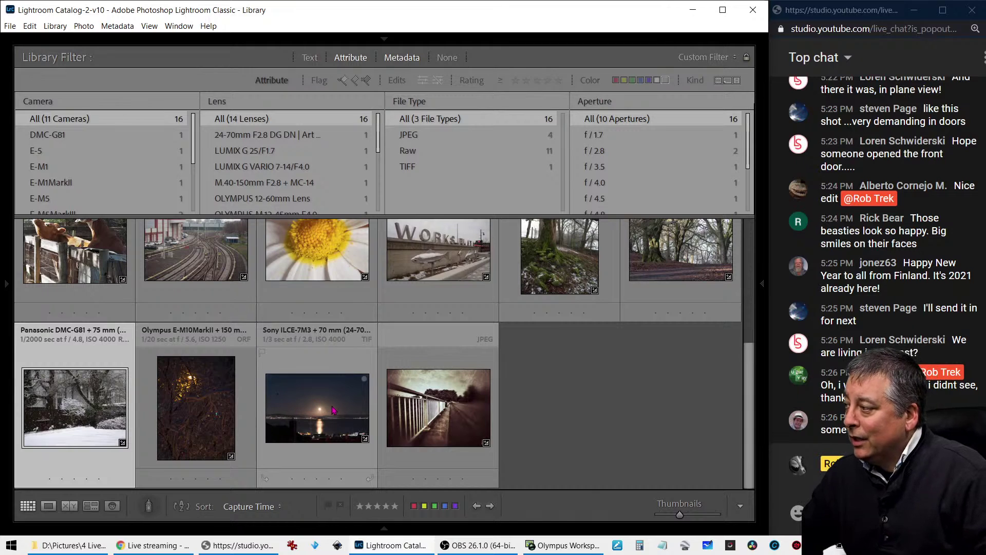
scroll(333, 409, up, 5)
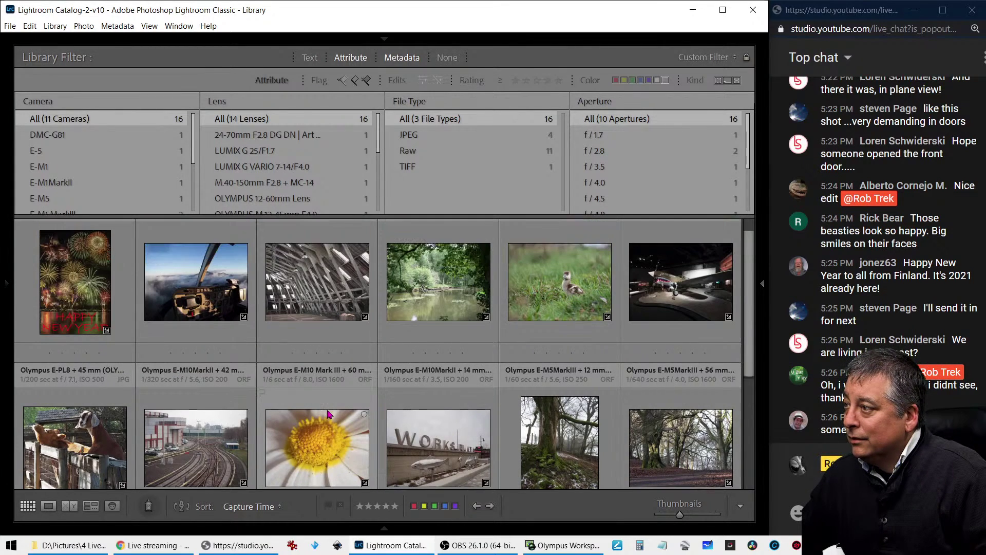
scroll(329, 414, up, 1)
scroll(330, 414, down, 10)
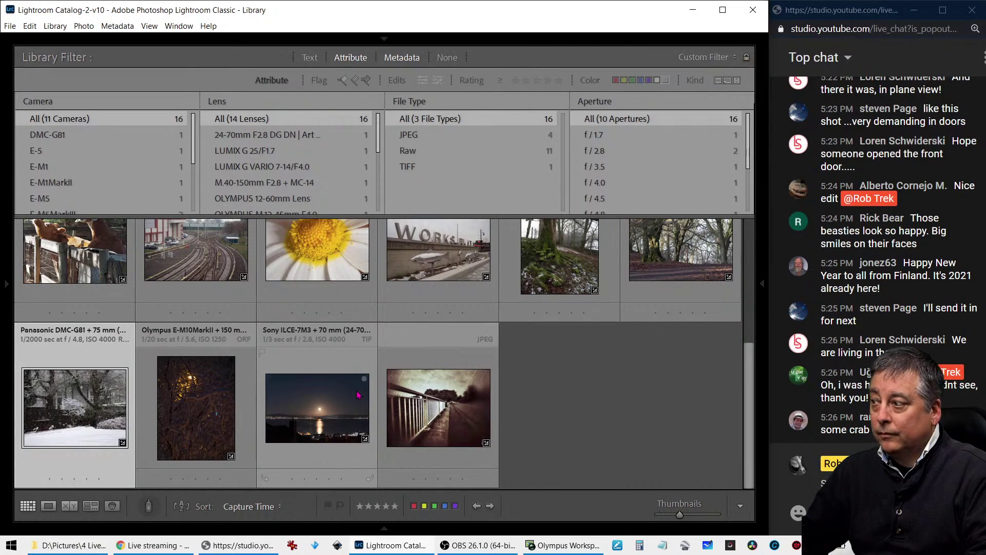
Open the snowy garden photo for developing and inspect the figure on the birdbath up close before returning to the whole image
key(d)
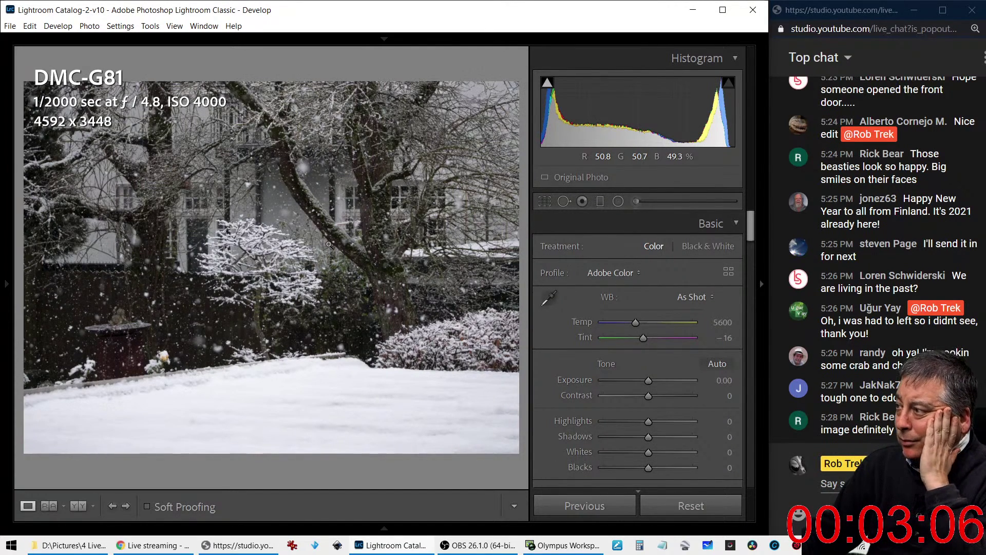
click(163, 309)
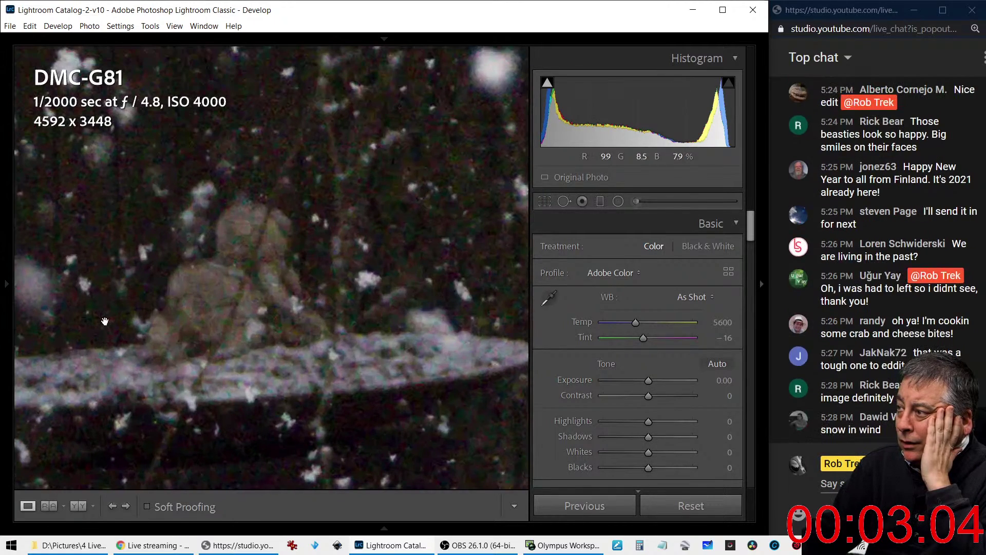
click(105, 322)
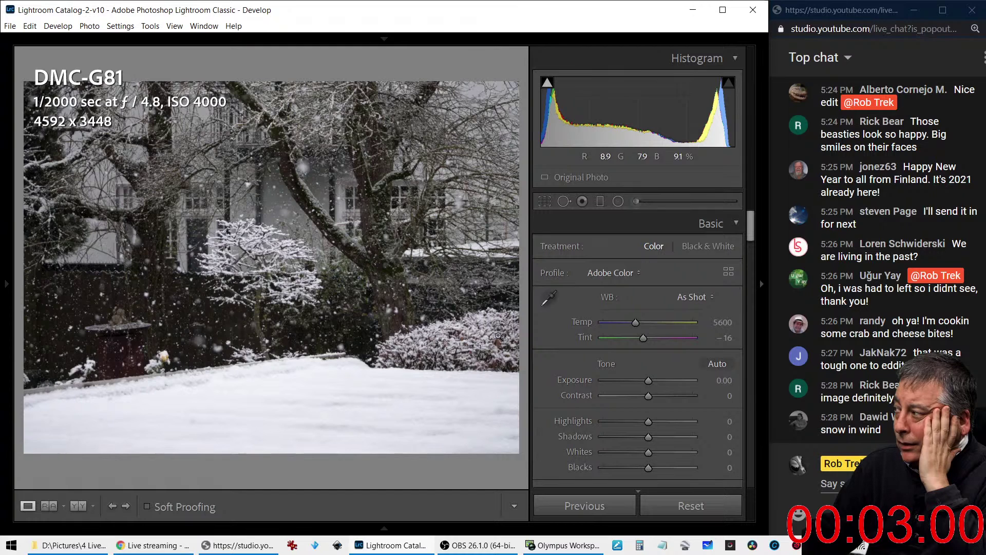
Apply automatic tone adjustments to the snowy garden photo and lower the highlights to −82
drag(649, 420, 600, 425)
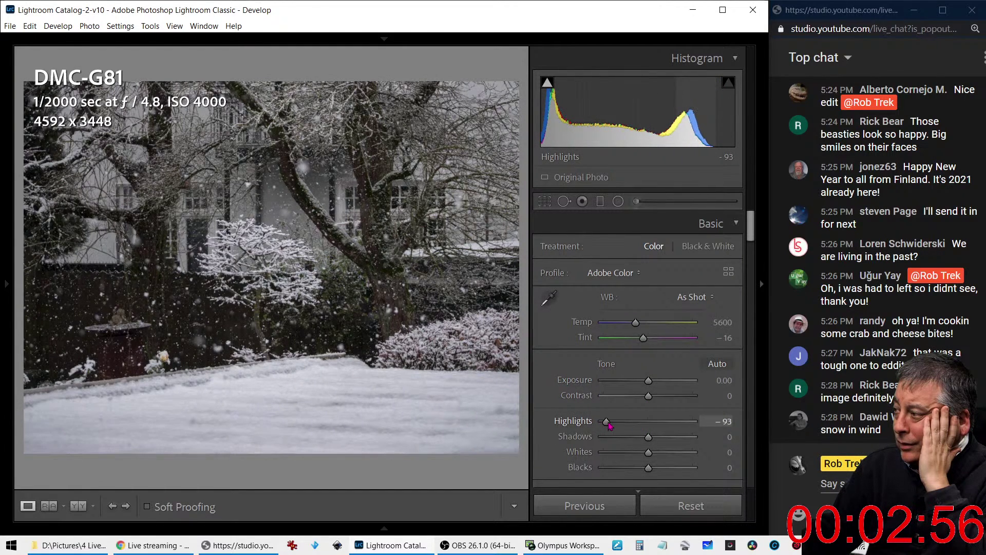
drag(649, 380, 653, 380)
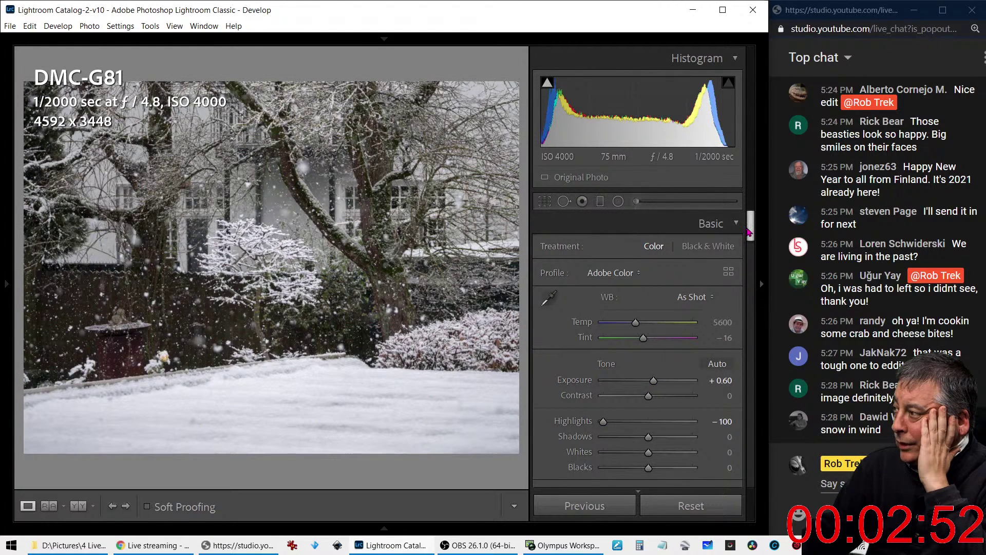
click(719, 365)
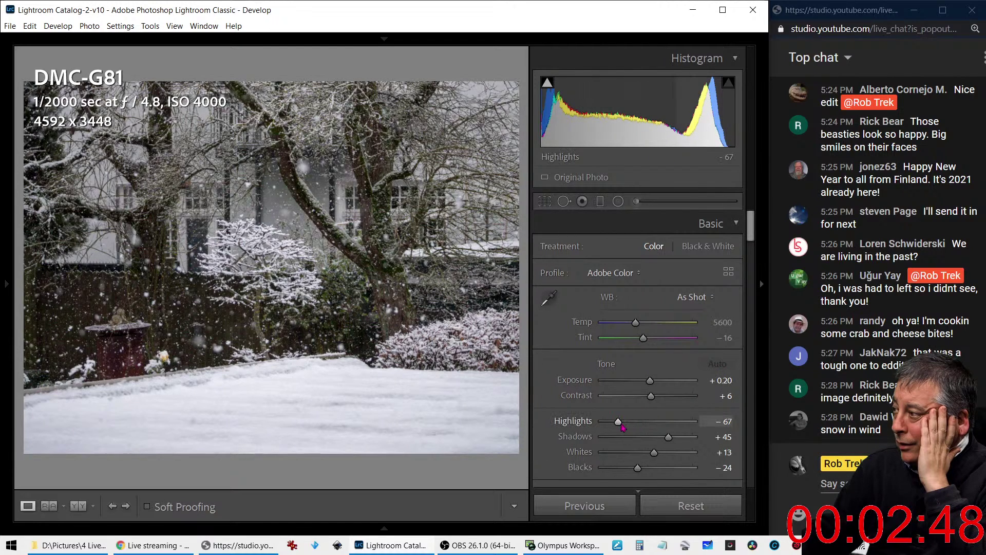
drag(621, 425, 615, 426)
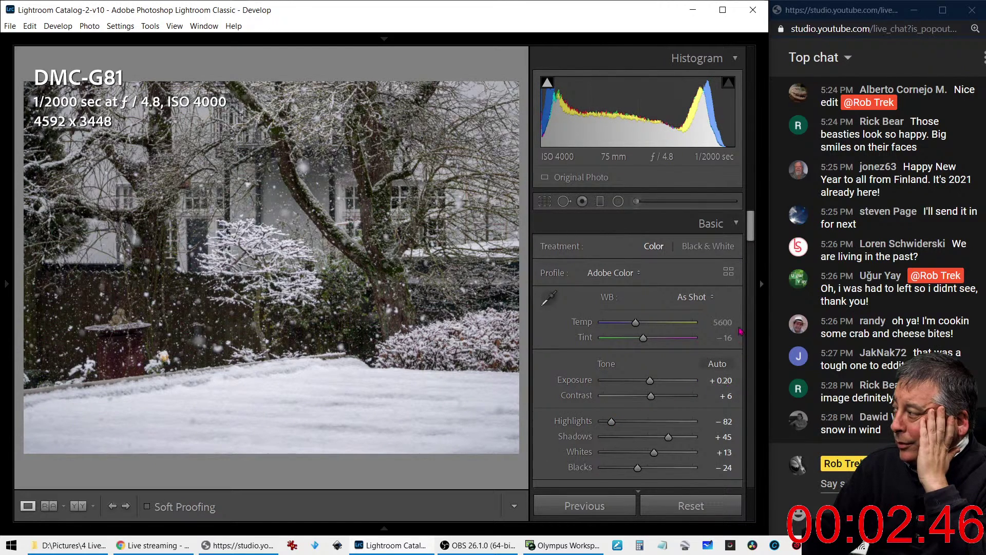
Try the automatic Upright correction, and set color noise reduction to 11 and luminance noise reduction to 19
drag(751, 232, 744, 435)
click(643, 327)
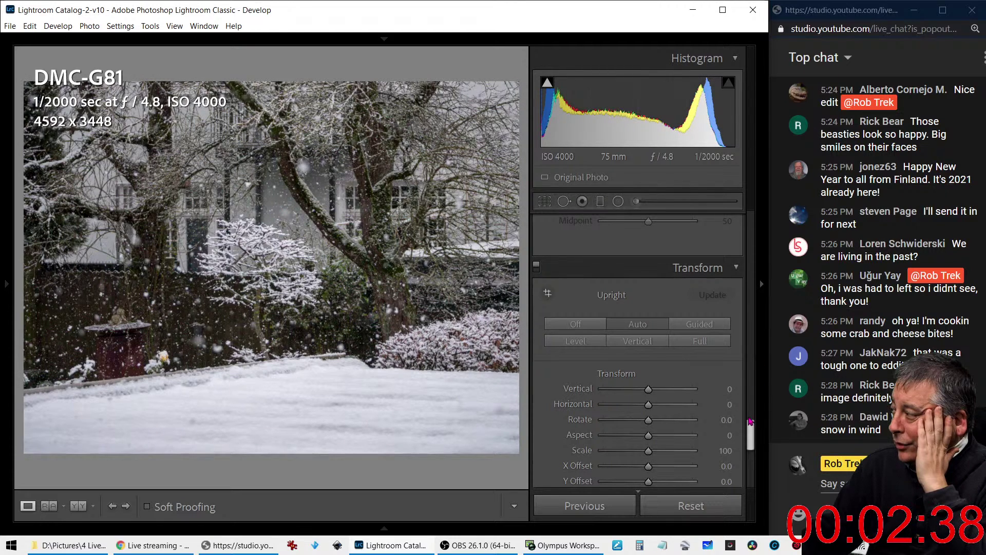
drag(750, 421, 751, 381)
drag(603, 432, 608, 437)
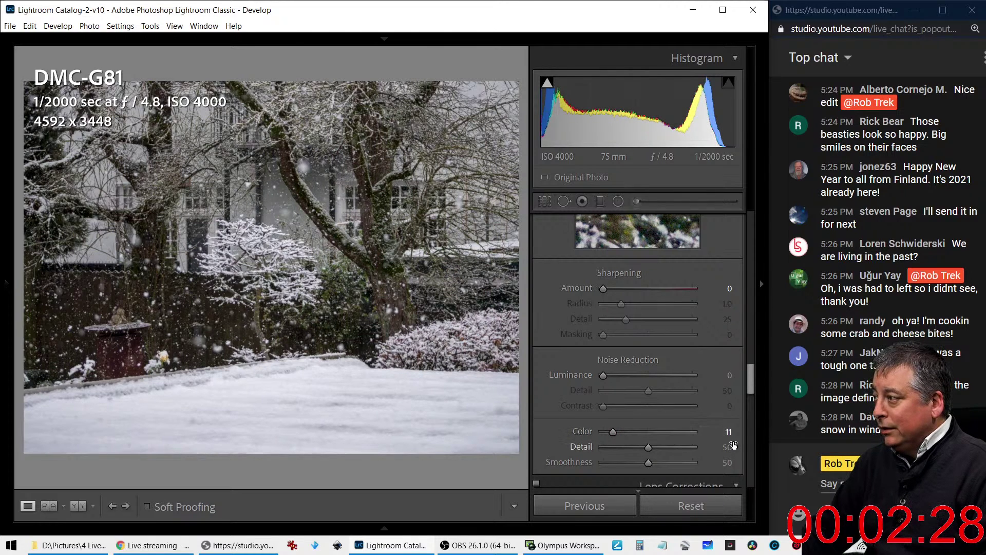
drag(750, 385, 751, 374)
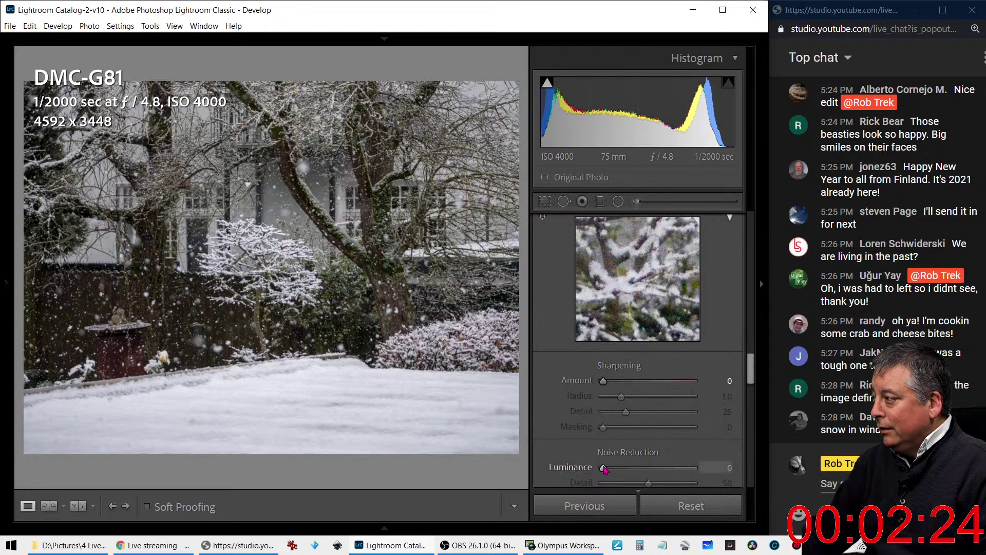
drag(603, 468, 617, 471)
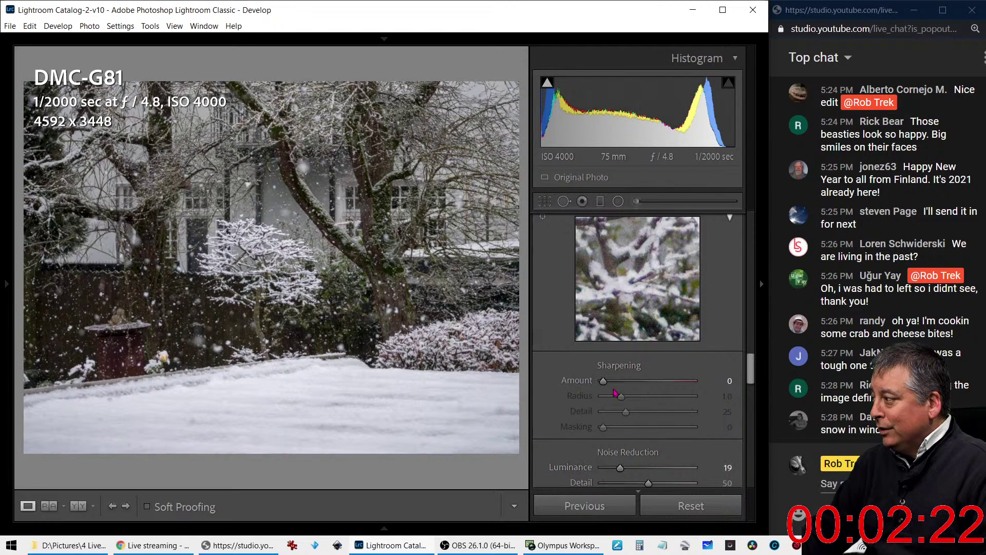
Sharpen the snowy garden photo with an amount of 74, masking of 100 and a radius of 0.9
drag(603, 380, 647, 381)
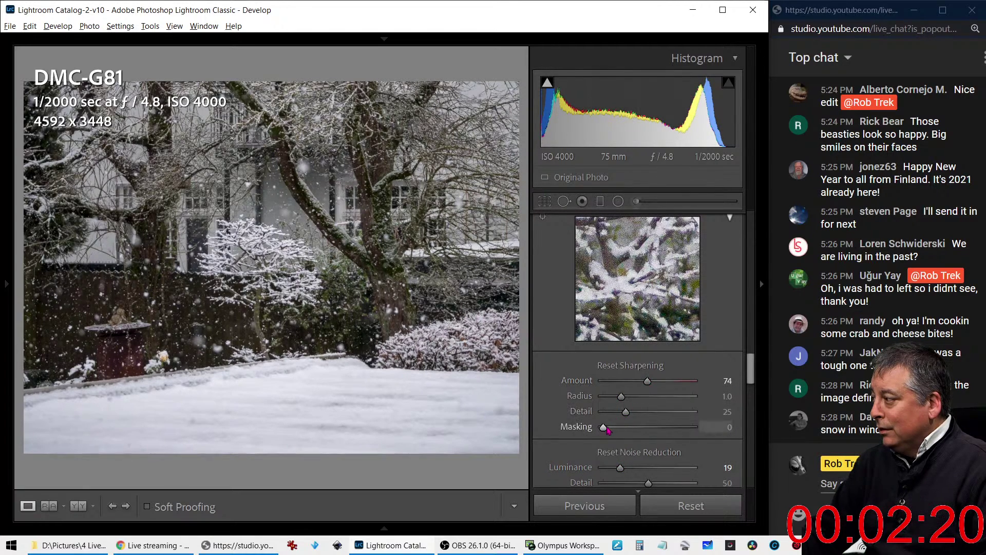
drag(607, 430, 706, 433)
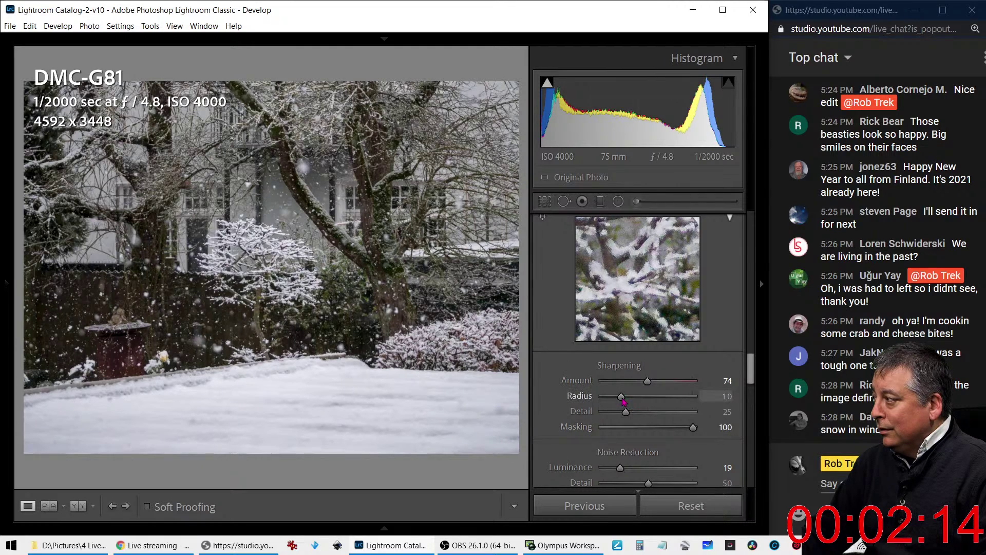
drag(622, 397, 619, 403)
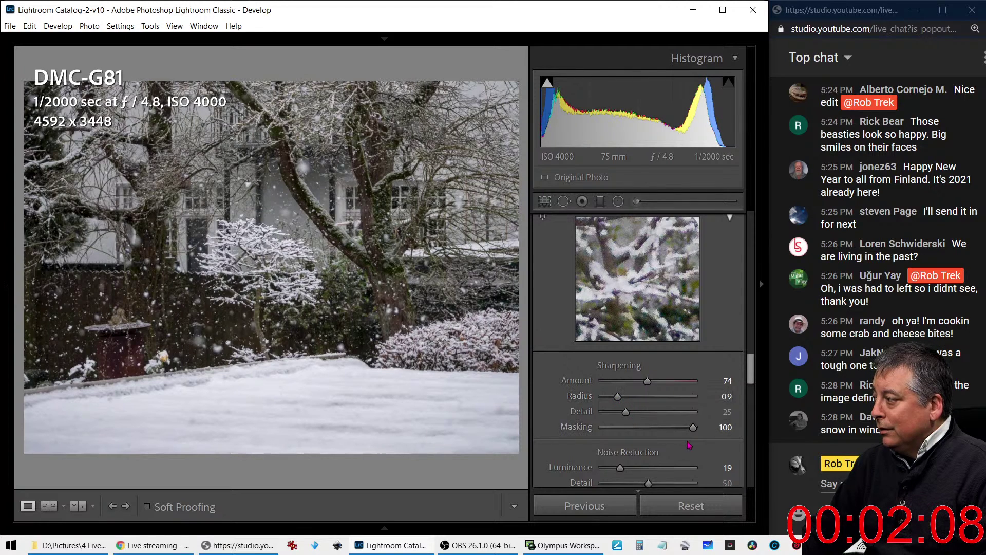
Check the lens and capture details in the photo's library metadata, and return to developing it
drag(749, 389, 752, 361)
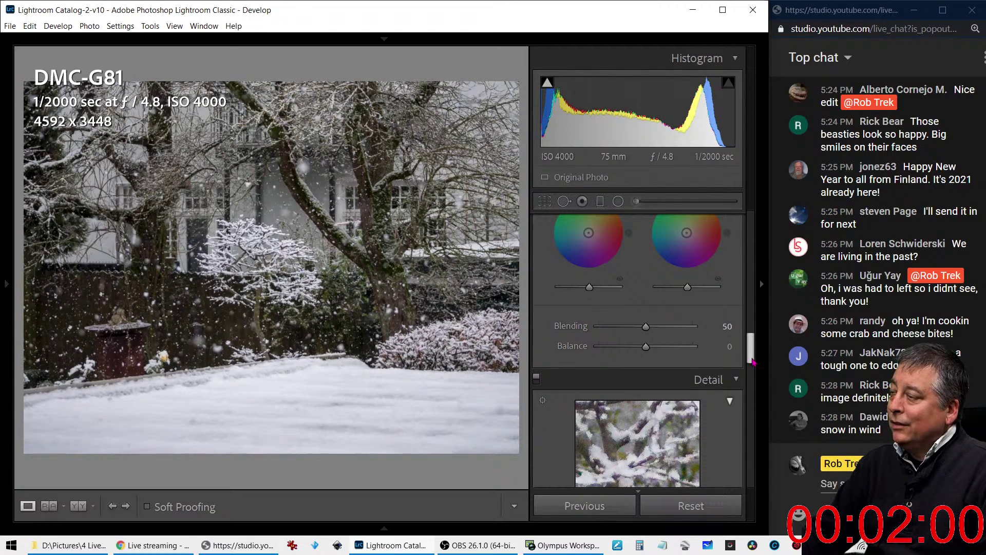
drag(751, 361, 752, 236)
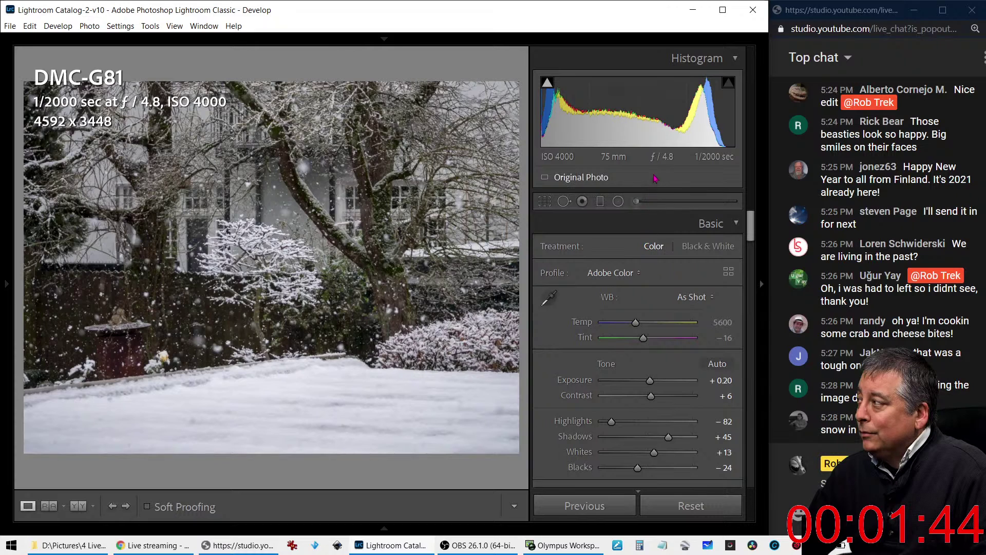
key(e)
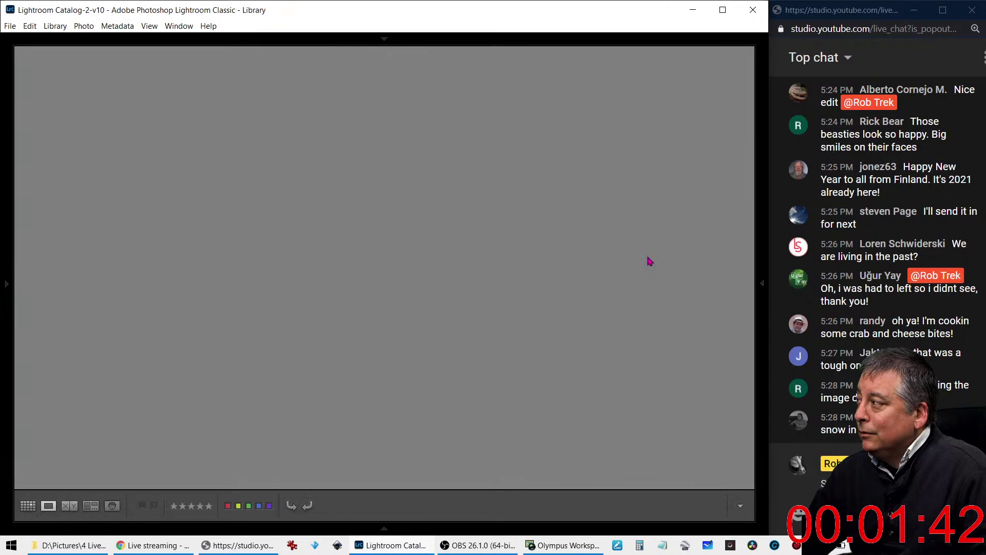
click(761, 283)
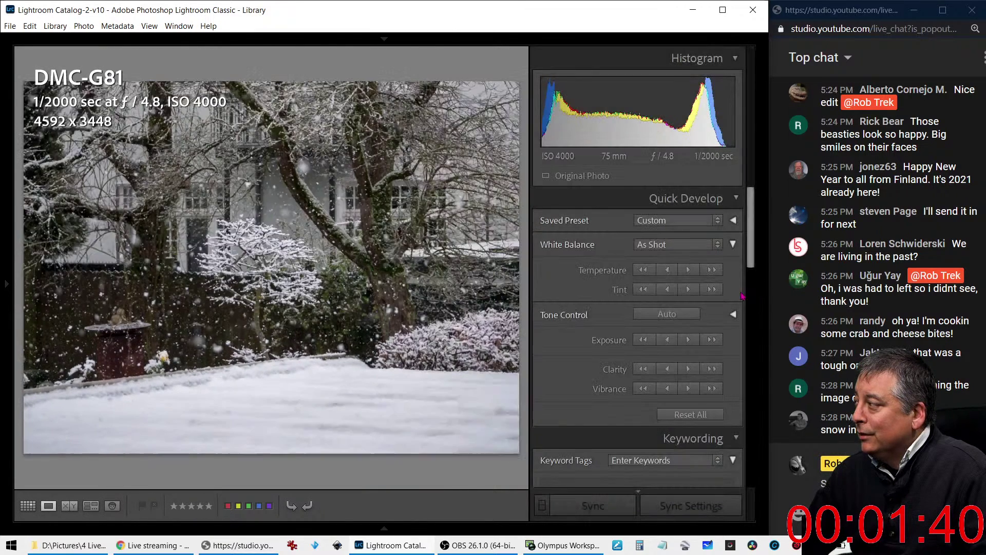
scroll(571, 384, down, 3)
scroll(555, 406, down, 6)
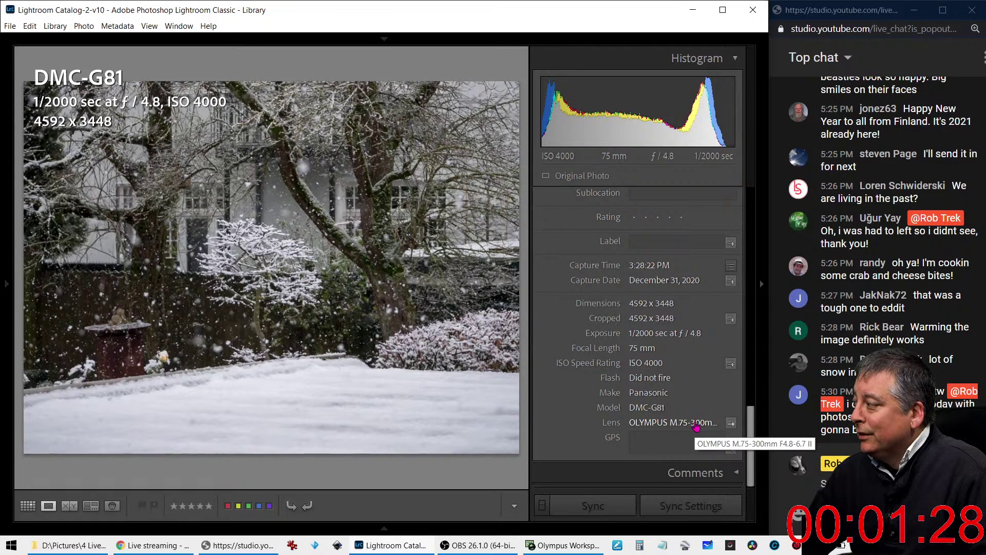
scroll(753, 410, up, 3)
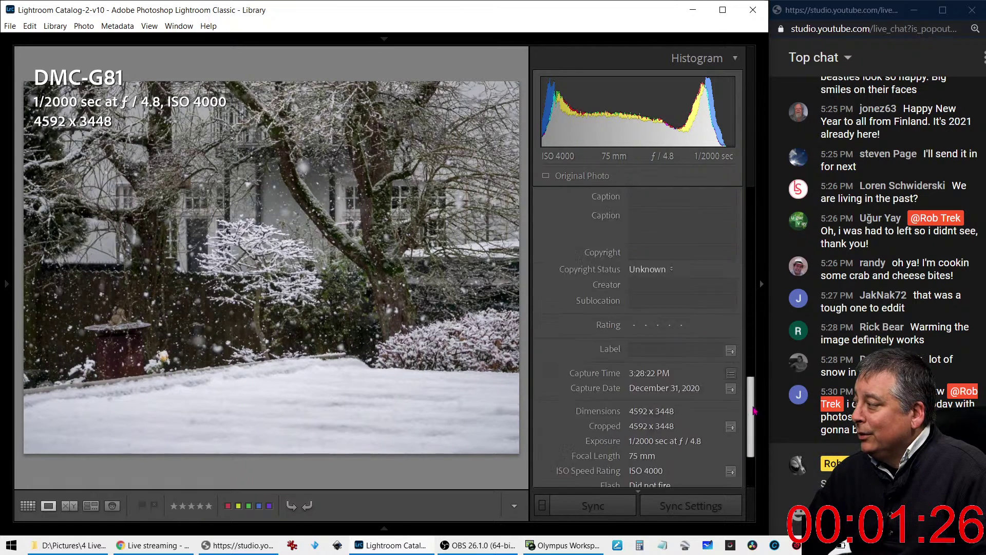
scroll(754, 409, up, 3)
key(d)
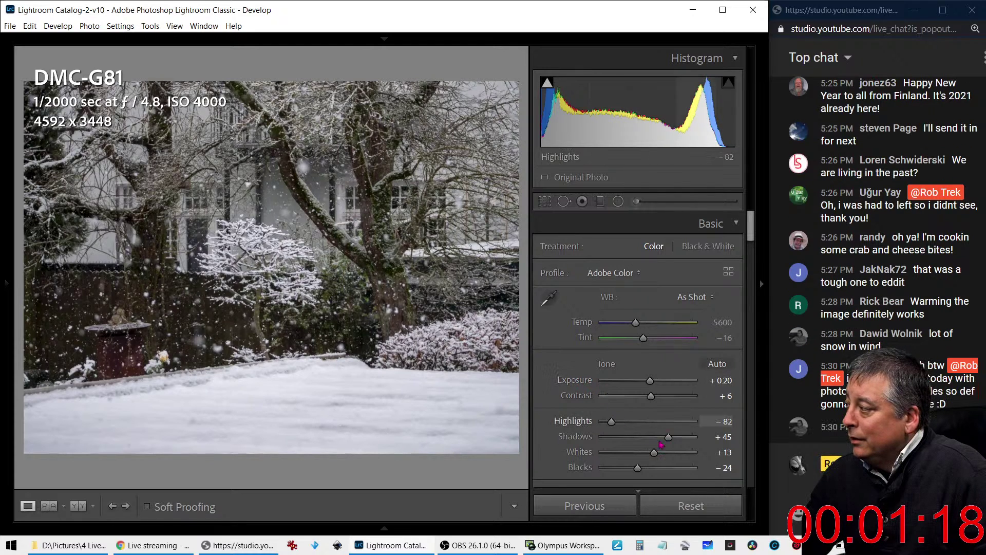
Raise the shadows to +83 and lower the blacks to −47
drag(668, 438, 688, 442)
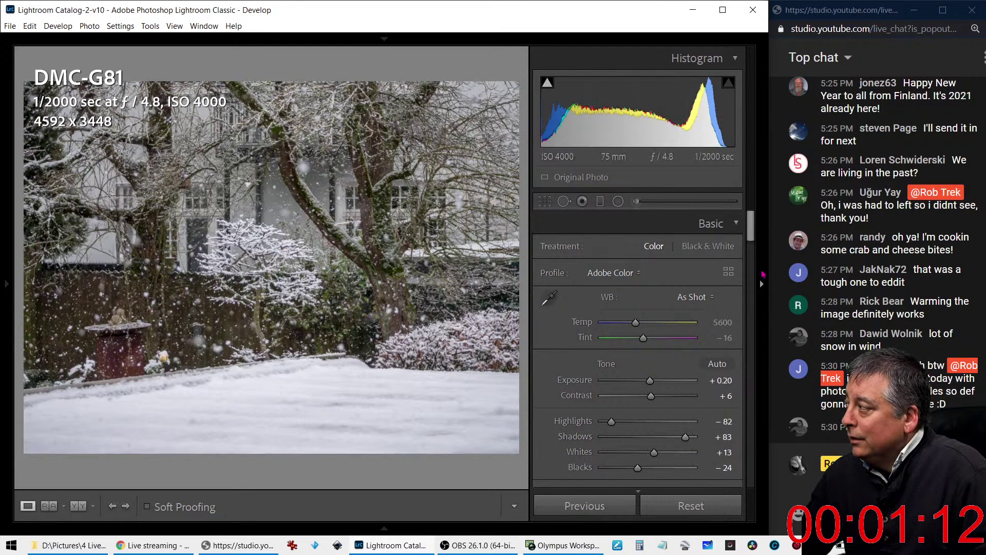
scroll(734, 317, down, 10)
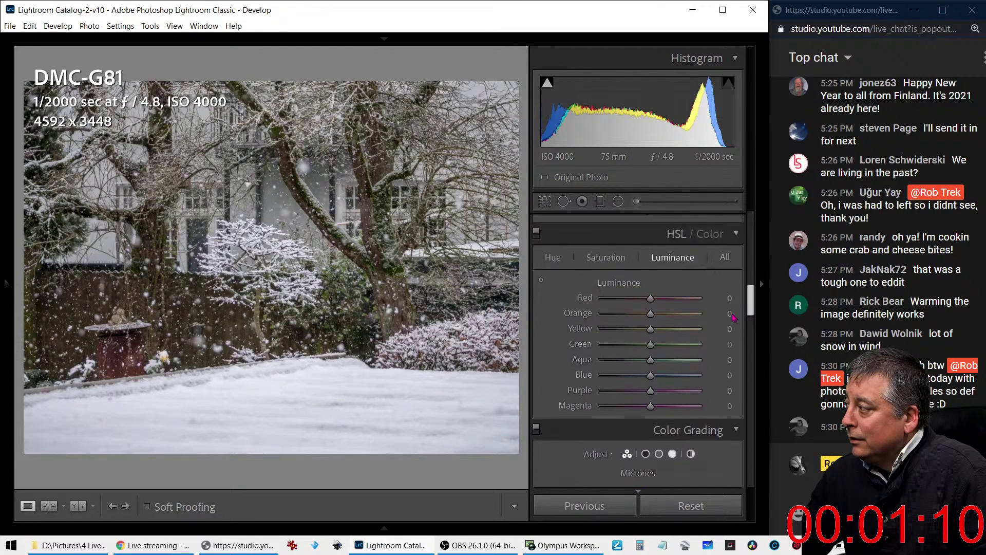
scroll(734, 317, up, 5)
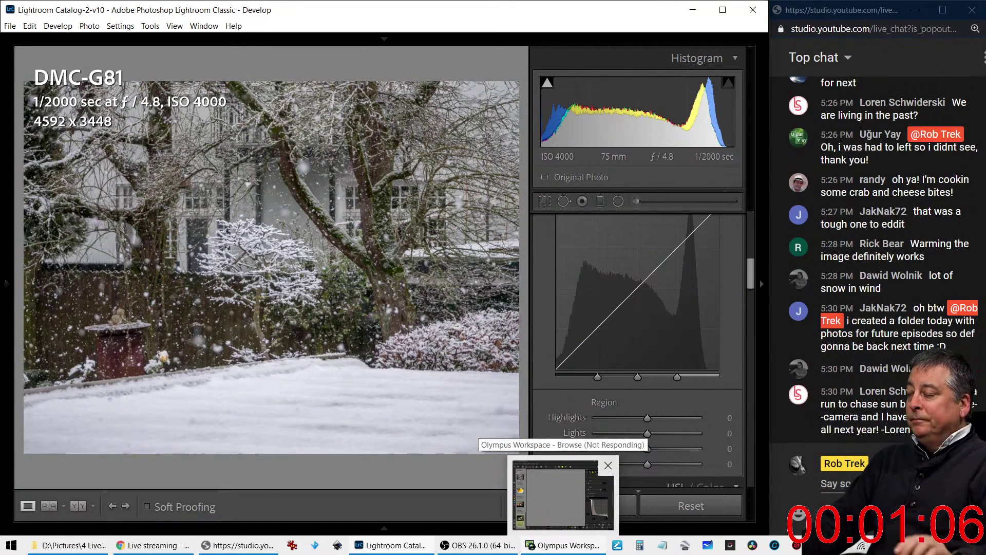
scroll(666, 373, down, 2)
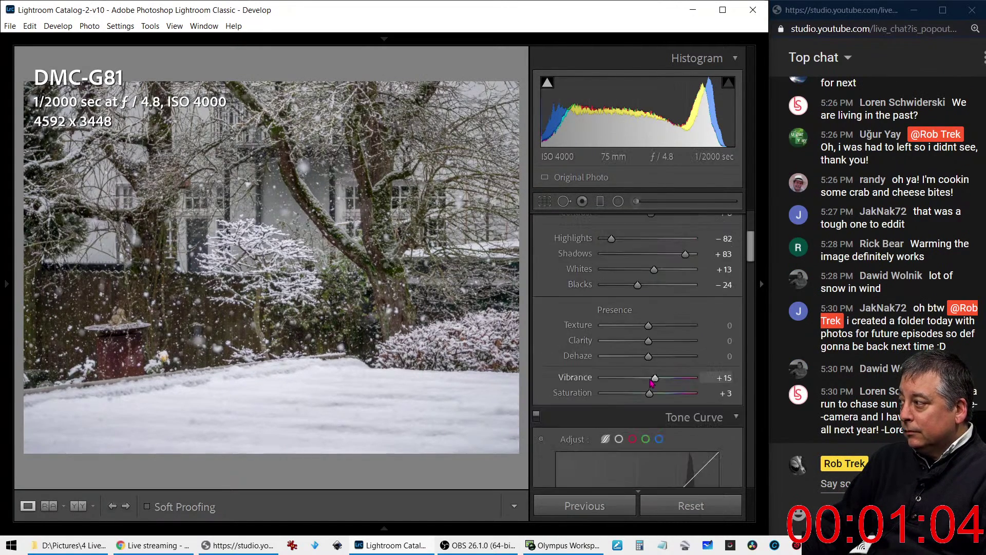
drag(638, 285, 627, 285)
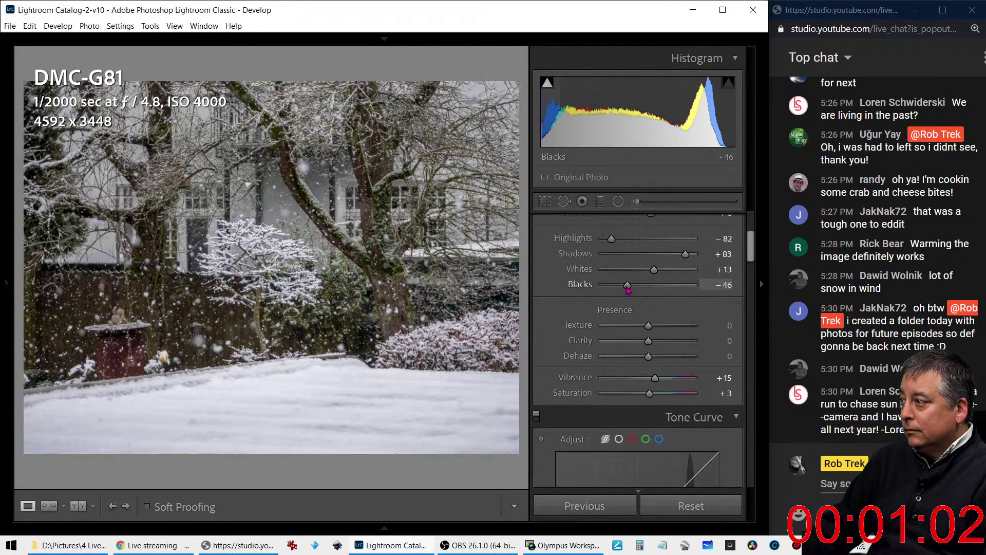
Set Texture to −91, Clarity to −27, Dehaze to −42, Vibrance to −14, Saturation to +93 and the color temperature to 6057
drag(653, 359, 631, 362)
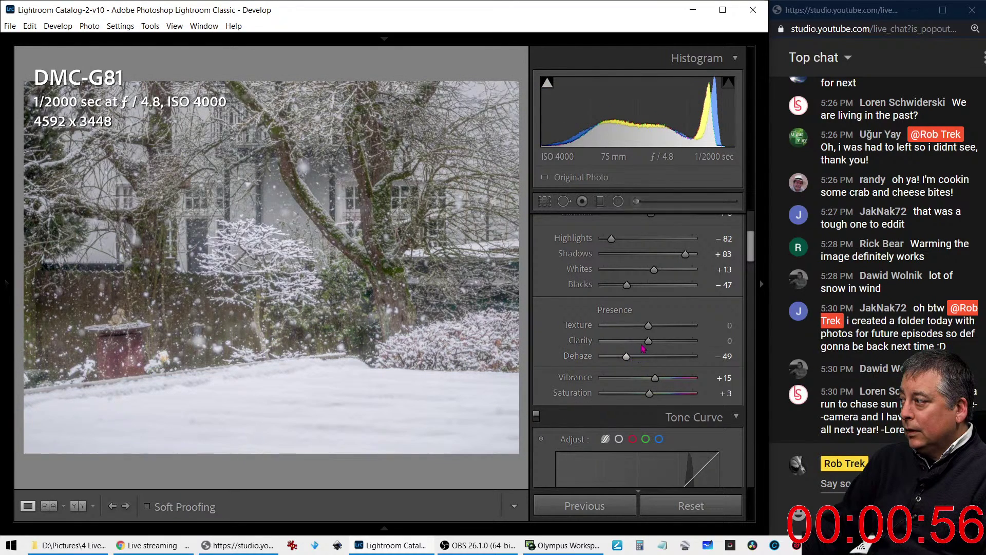
drag(648, 326, 691, 396)
drag(636, 380, 647, 380)
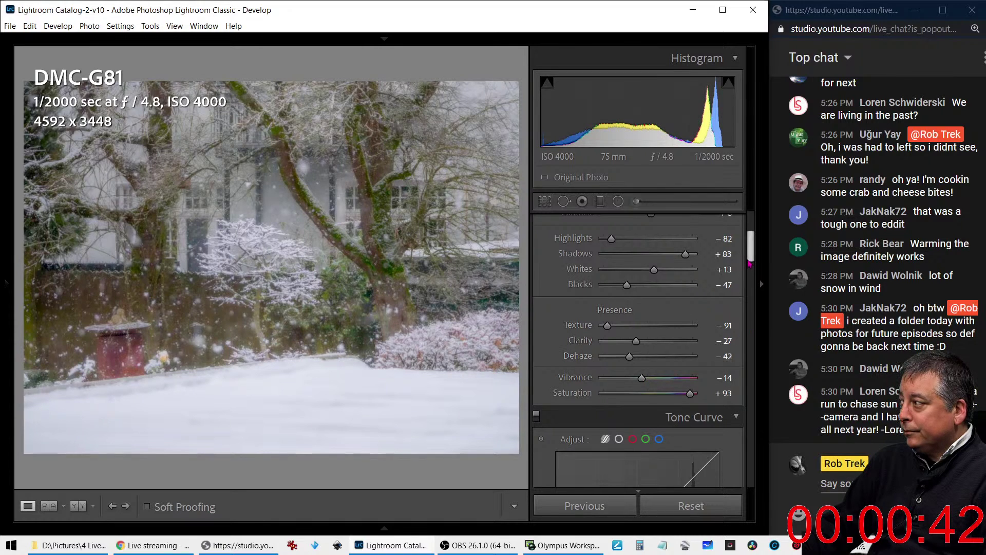
scroll(749, 264, up, 5)
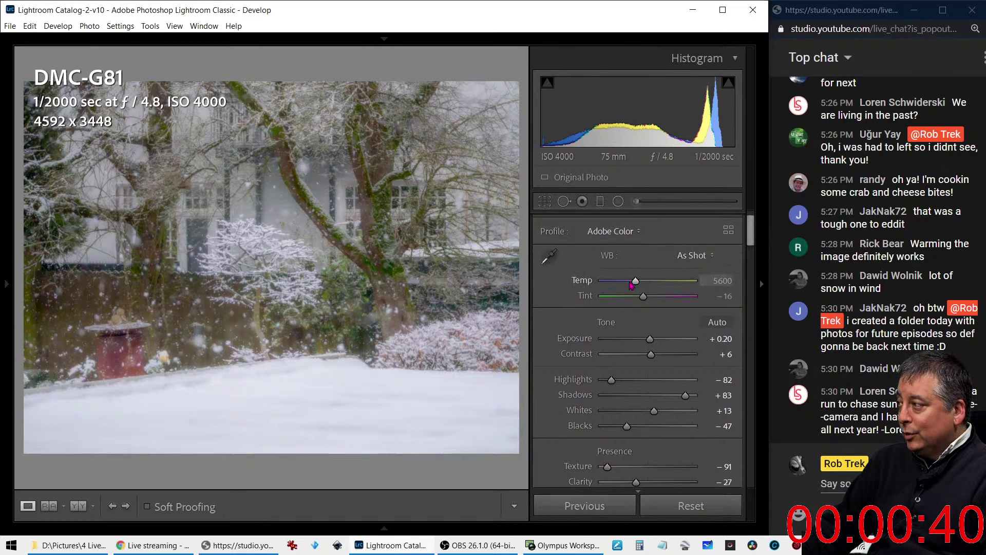
drag(635, 283, 641, 286)
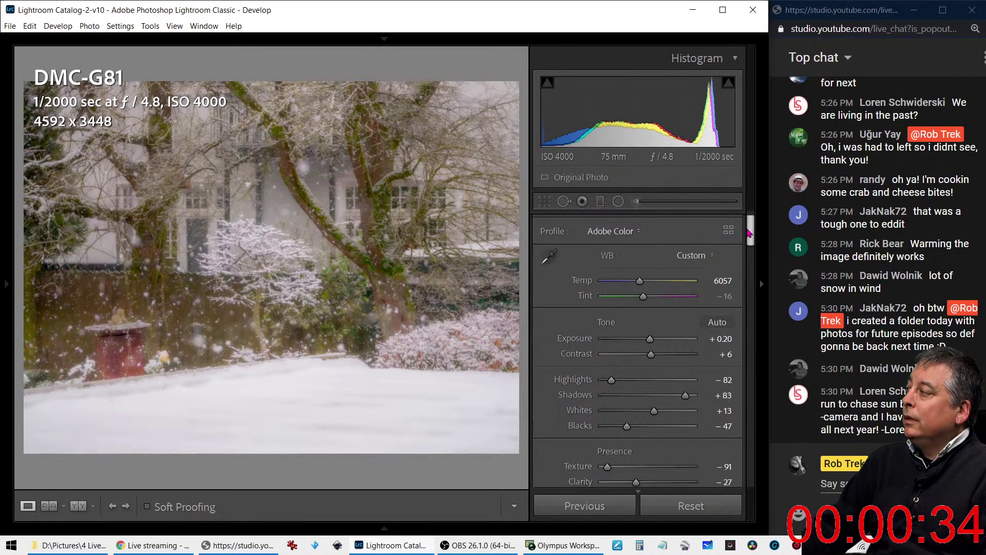
Darken the photo's edges with a post-crop vignette of amount −22, midpoint 20 and feather 100
drag(749, 233, 765, 485)
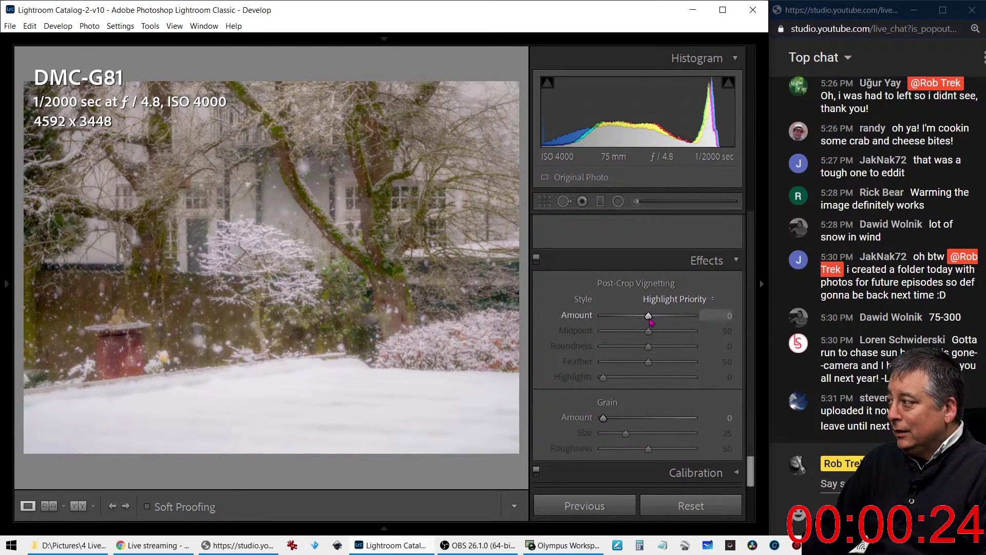
drag(650, 322, 714, 370)
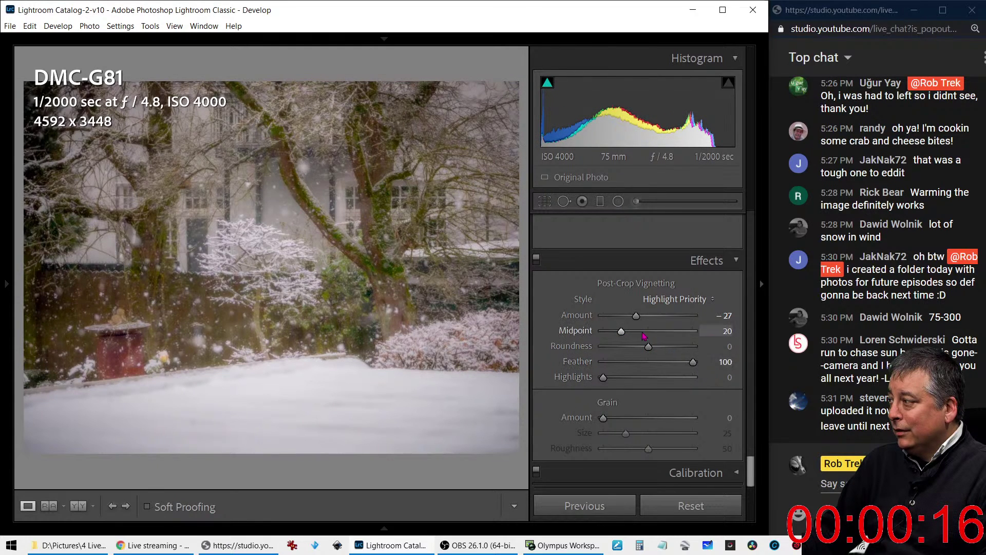
drag(636, 315, 638, 315)
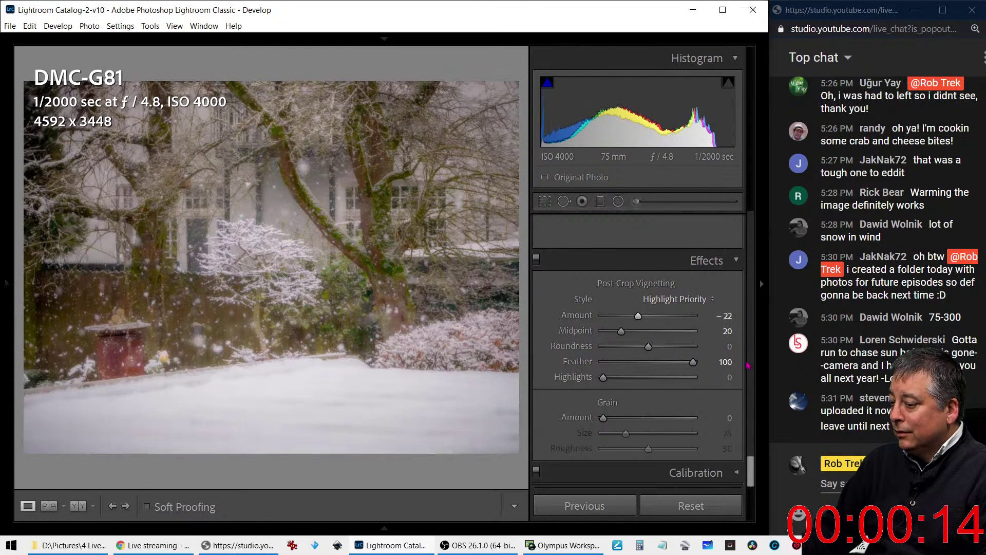
Crop the photo at its original aspect ratio to about 3307 x 2483, framing the snow-covered tree and the red pedestal
drag(751, 472, 757, 182)
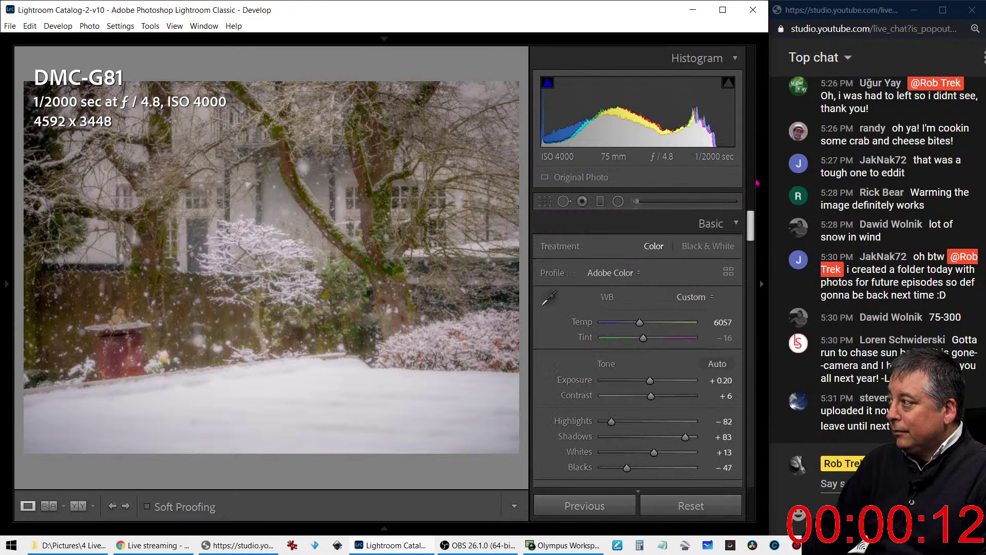
click(545, 202)
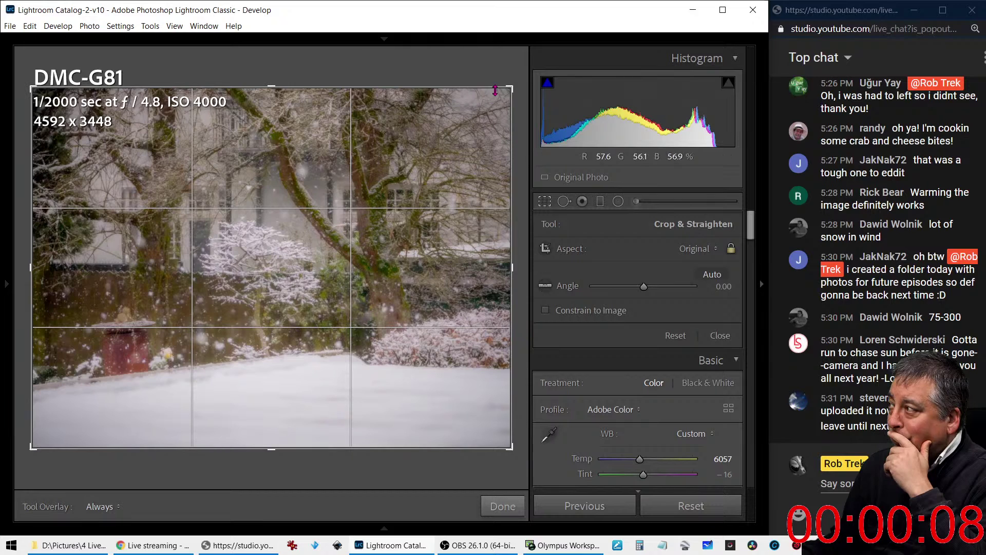
drag(495, 90, 477, 224)
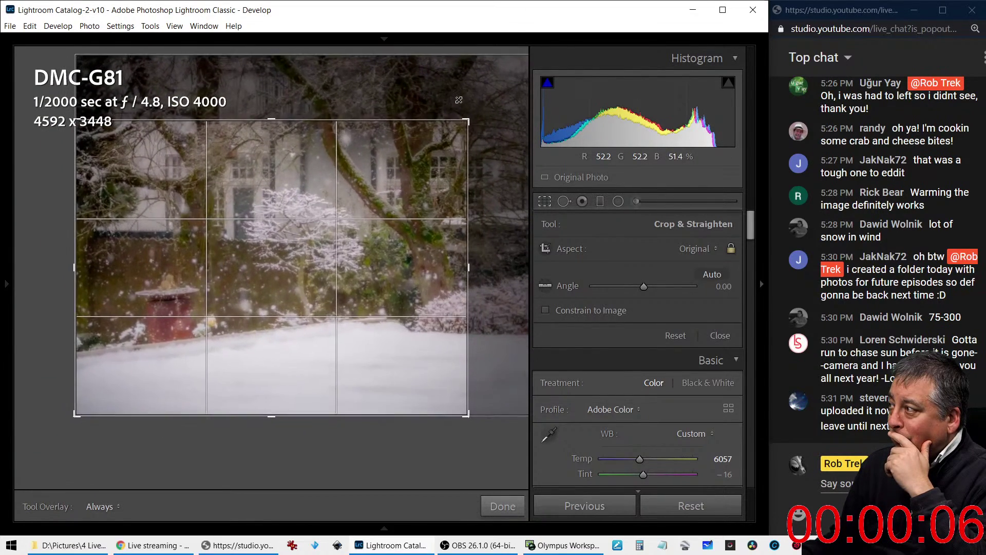
drag(459, 100, 356, 175)
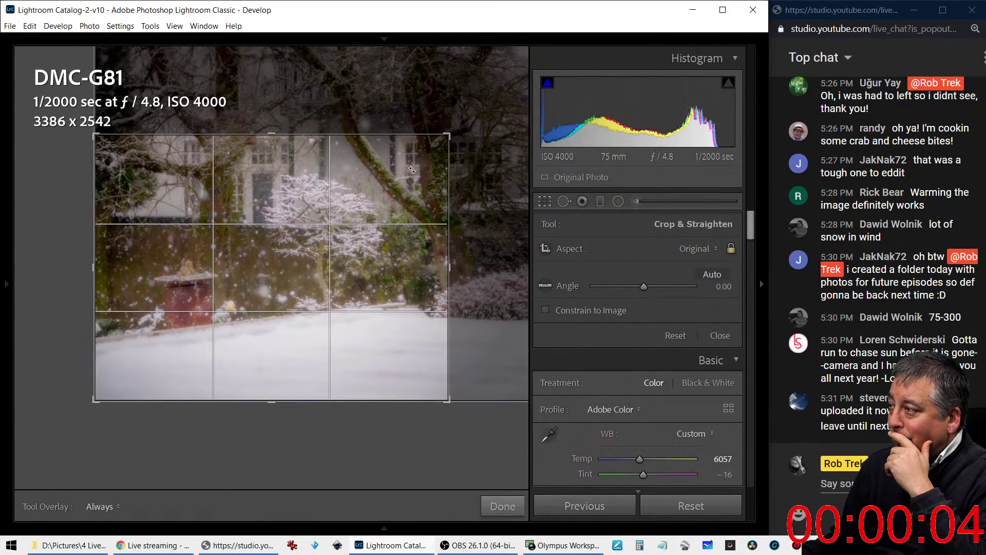
drag(411, 154, 415, 229)
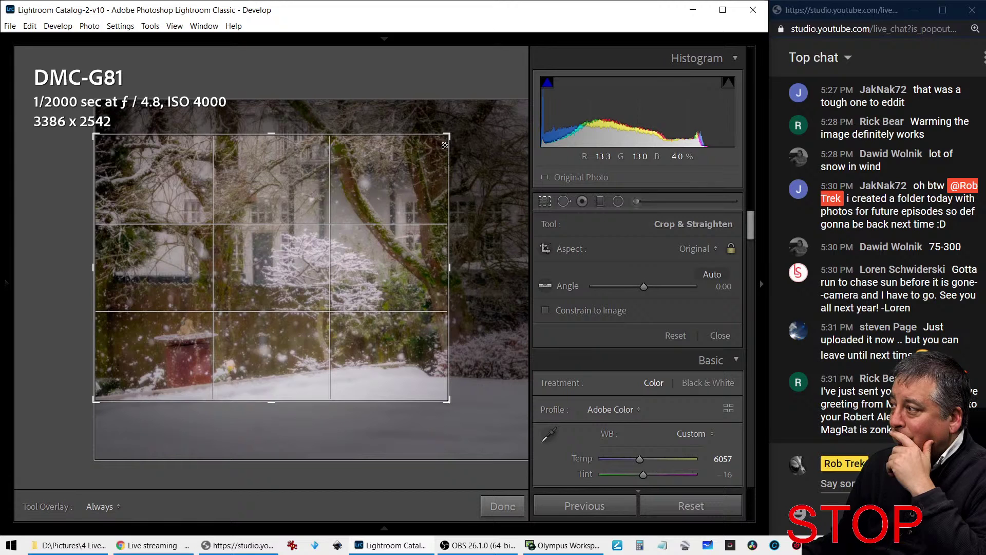
drag(446, 141, 437, 148)
key(r)
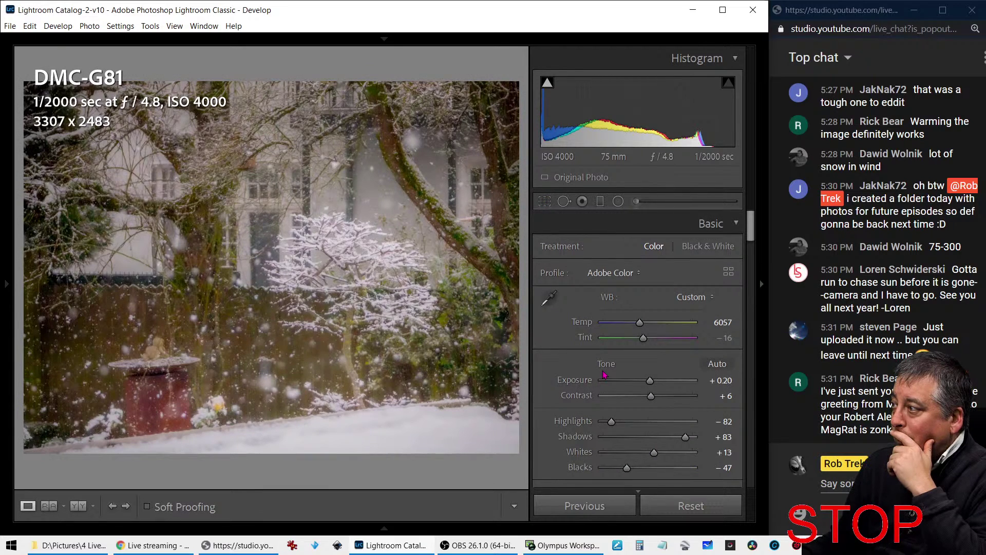
Create a virtual copy of the cropped garden photo and reset all of the copy's develop settings
right_click(501, 371)
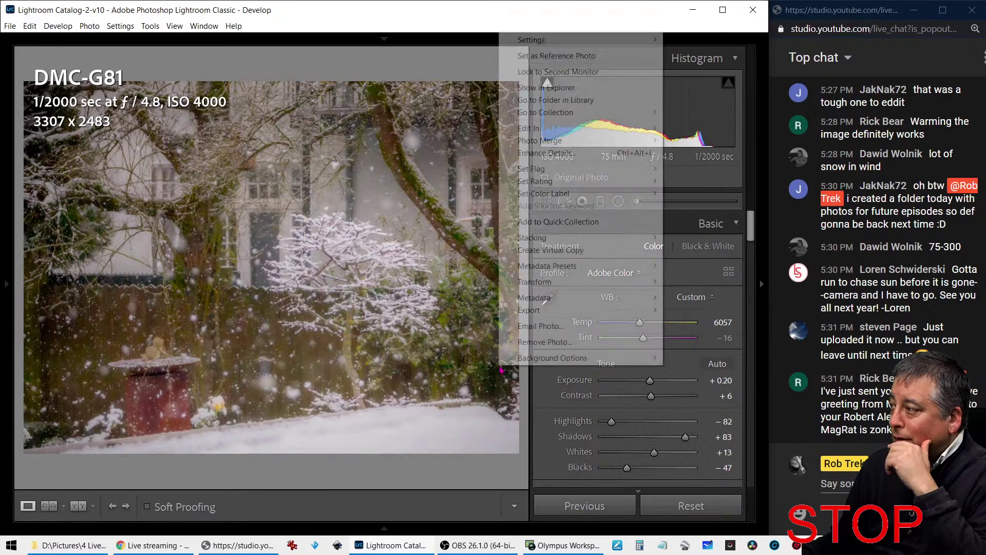
mouse_move(549, 273)
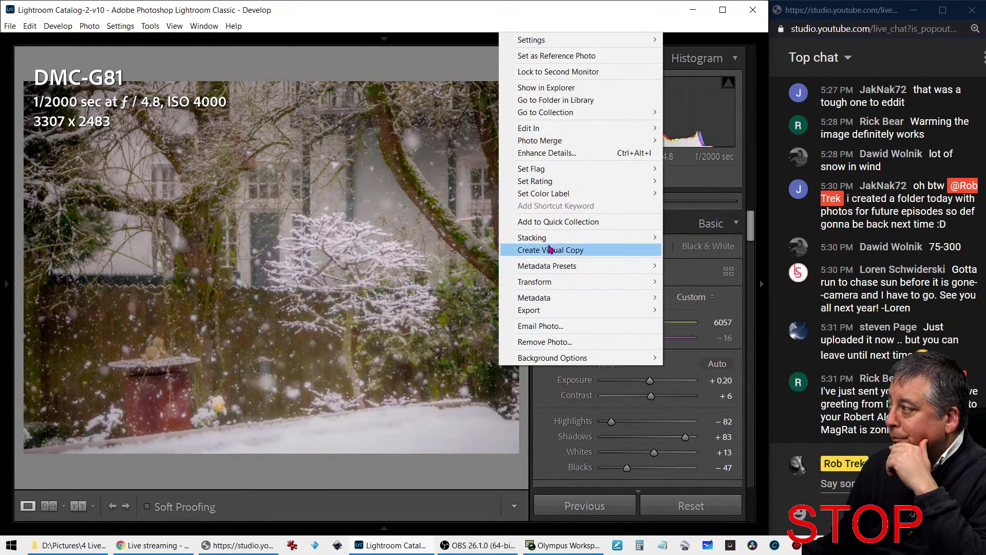
click(550, 250)
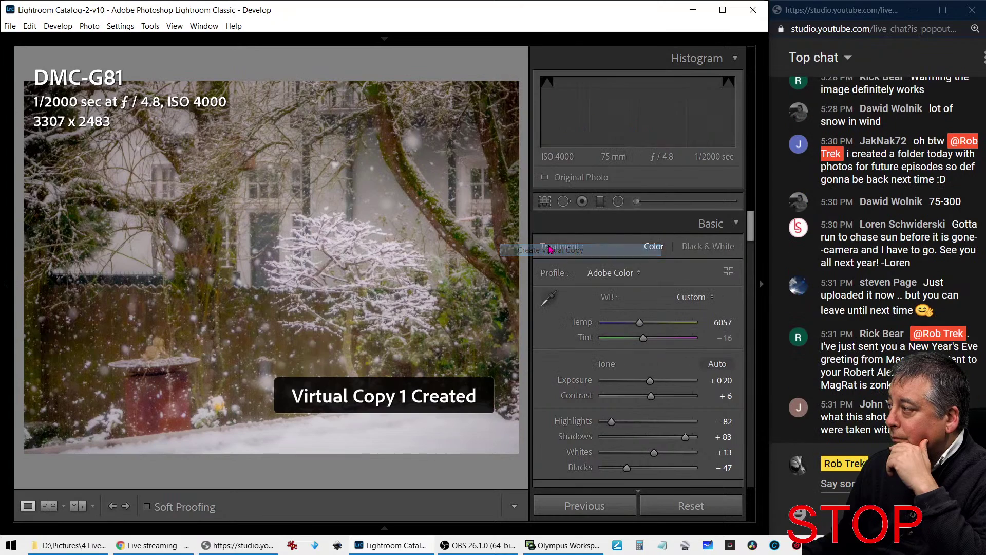
click(679, 515)
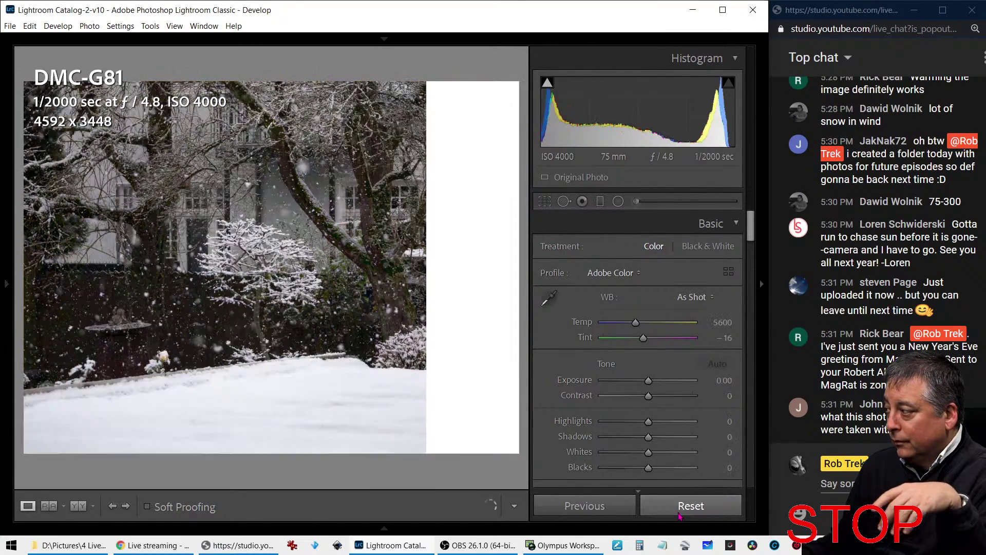
Compare the unedited virtual copy side by side with the edited photo, with the side panels hidden
key(c)
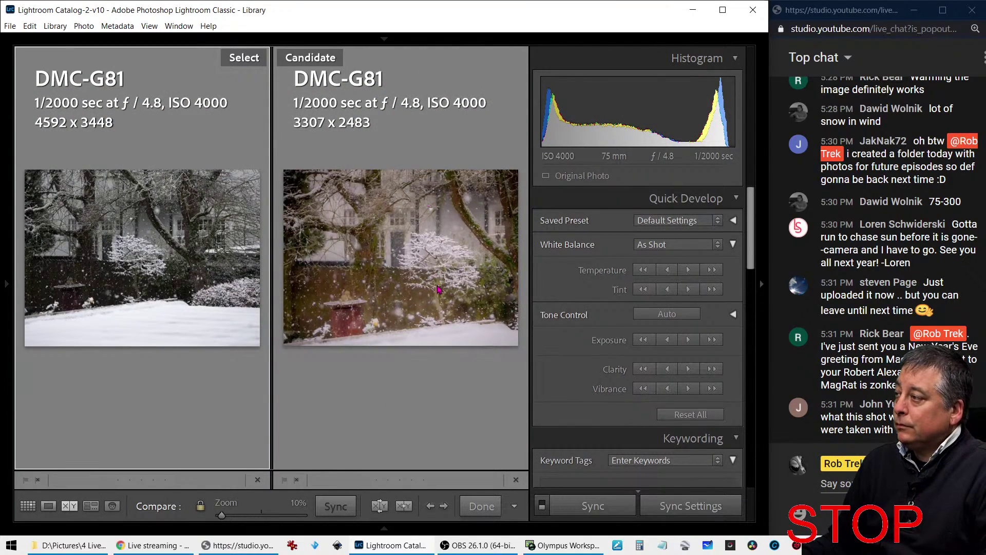
key(Tab)
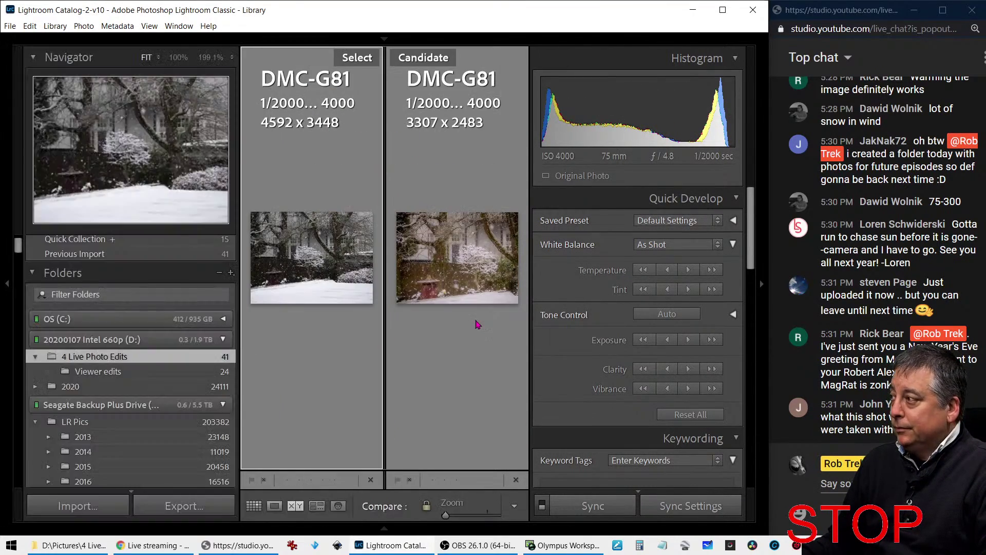
key(Tab)
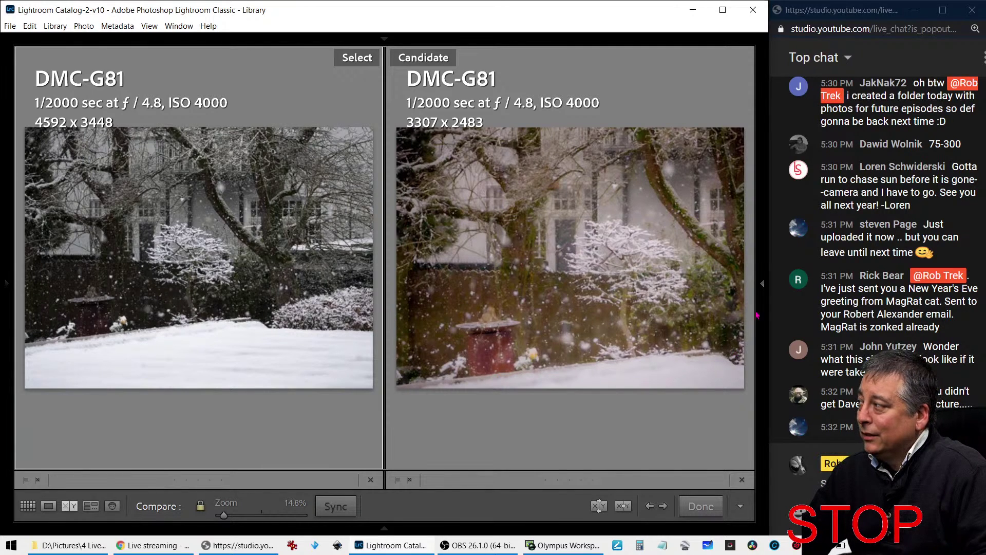
Reopen the edited garden photo for developing and loosen its crop to about 3505 x 2632, including more of the right-hand tree trunk
key(d)
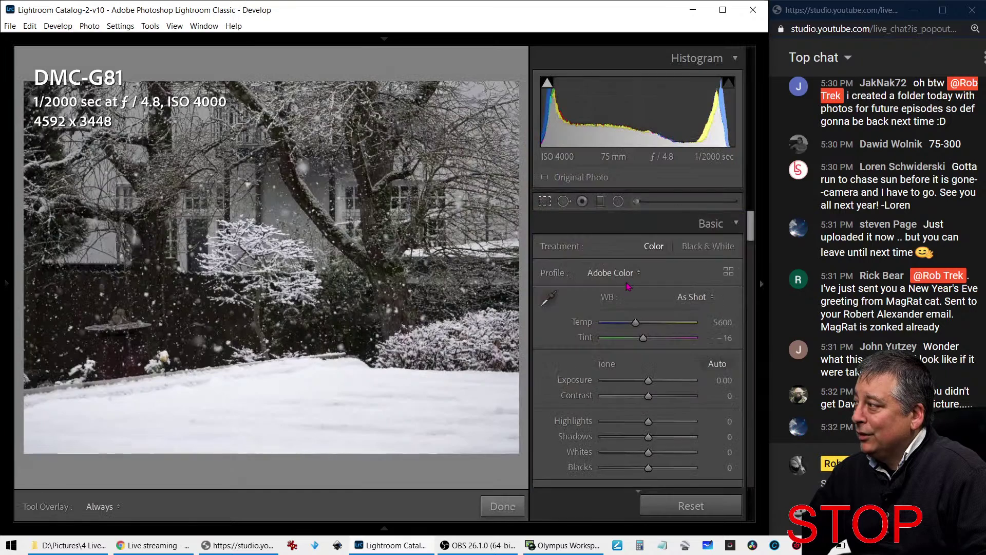
key(r)
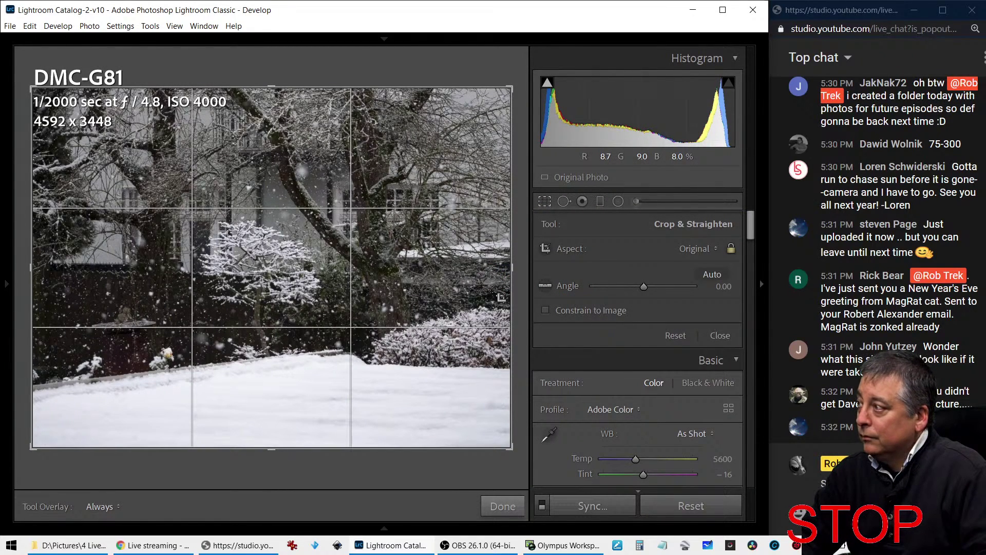
key(g)
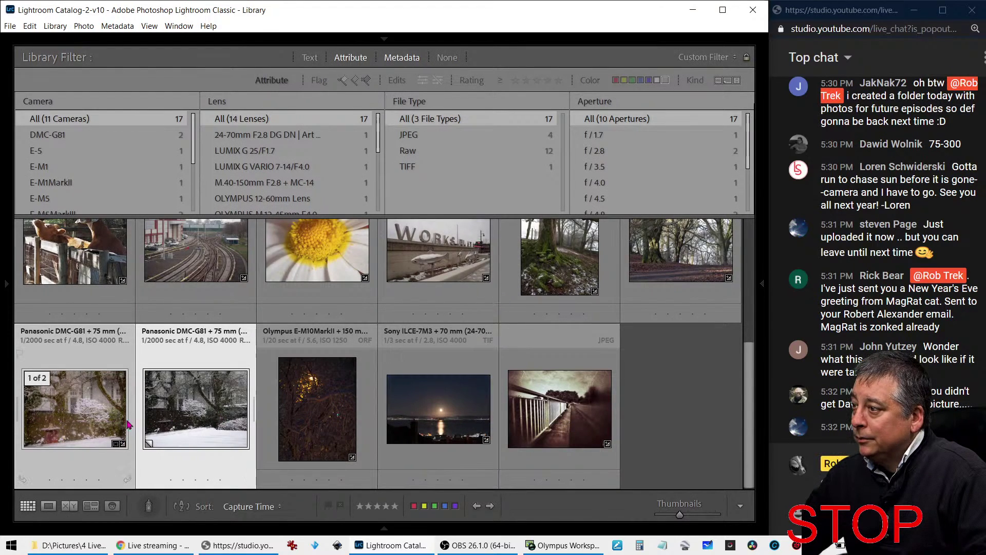
click(127, 424)
key(d)
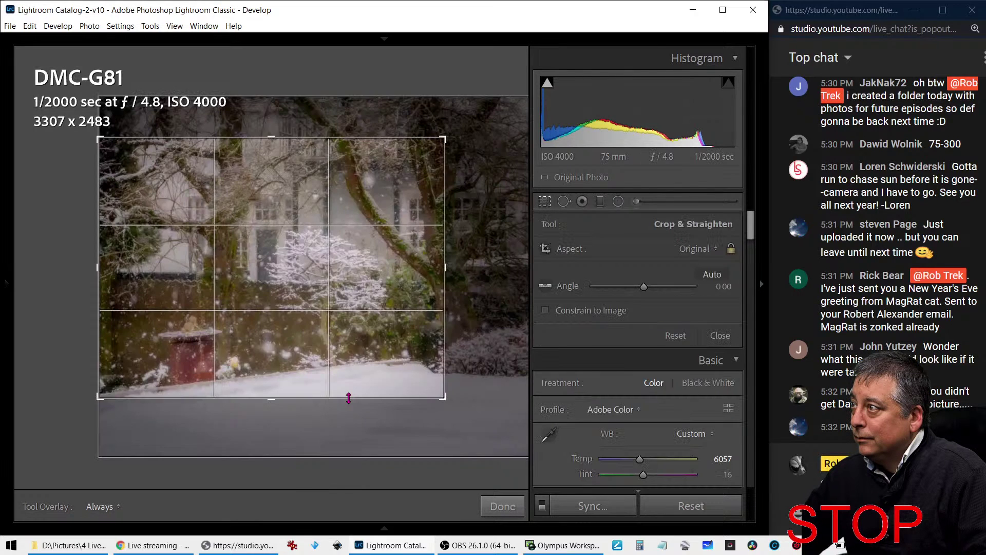
drag(445, 273, 456, 273)
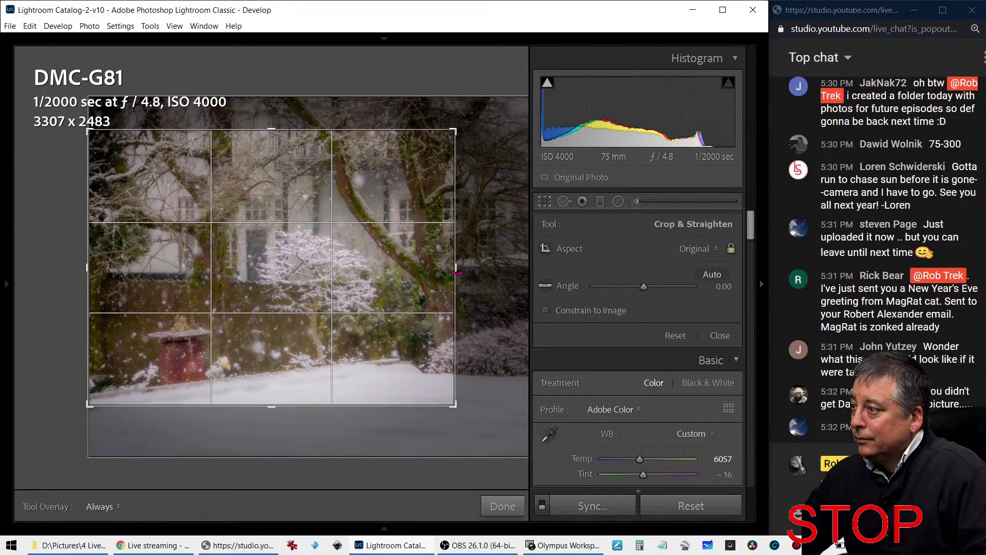
drag(456, 272, 476, 277)
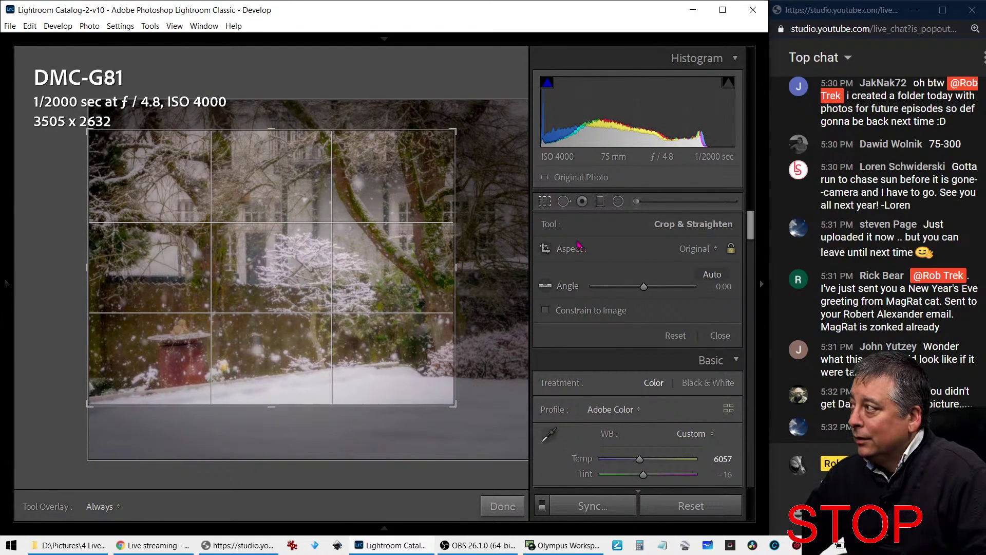
click(546, 203)
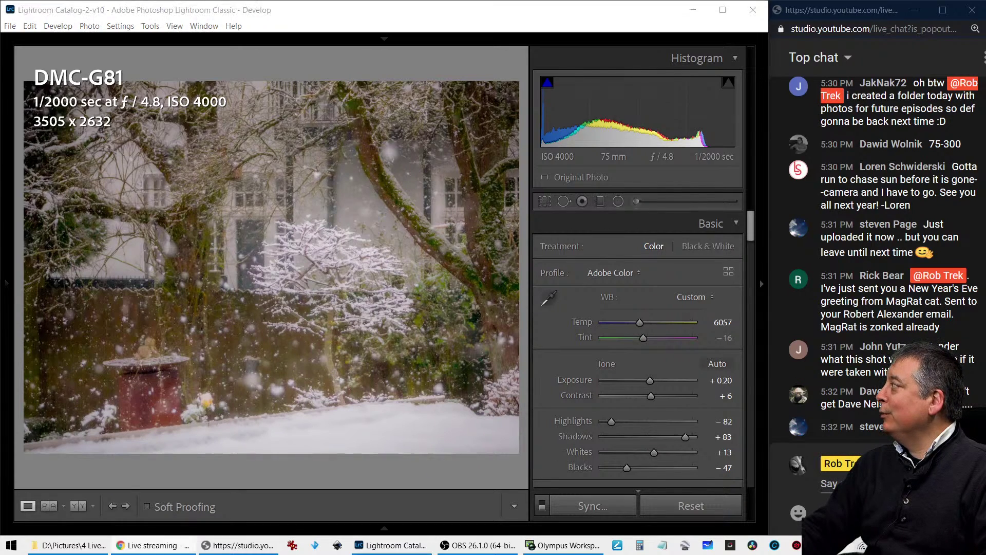
Switch to the Google Drive submissions folder in Chrome and look through the list of submitted photo files
key(ctrl+t)
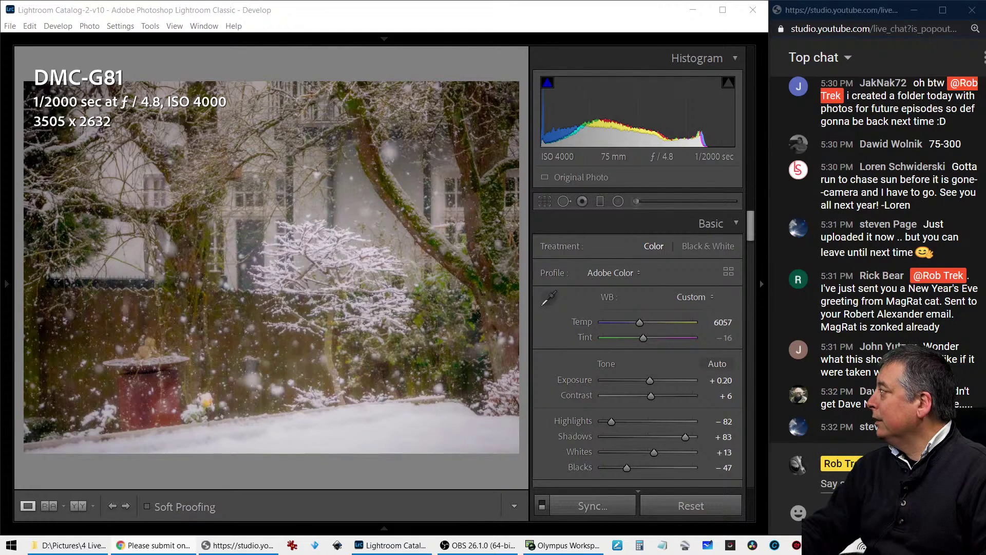
click(153, 544)
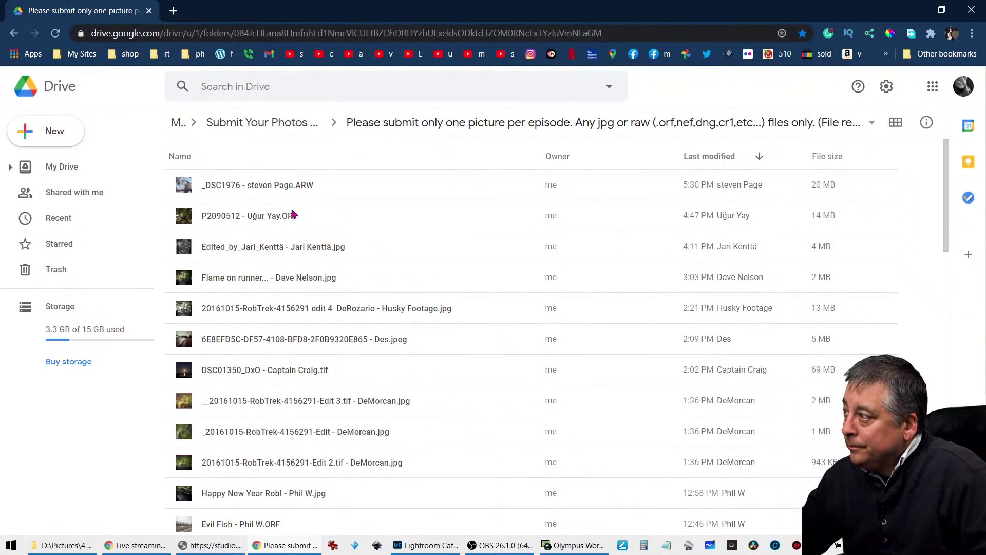
click(286, 278)
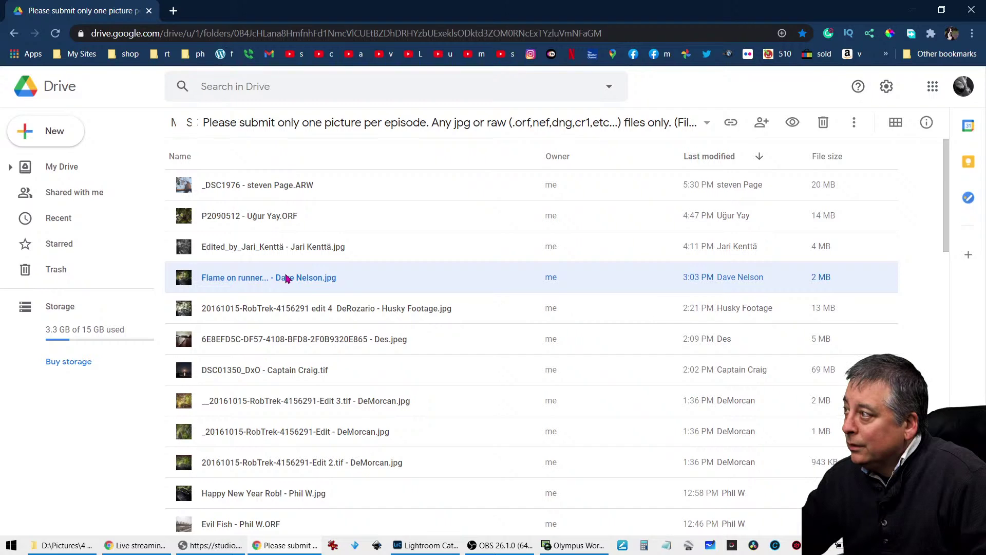
scroll(394, 405, down, 1)
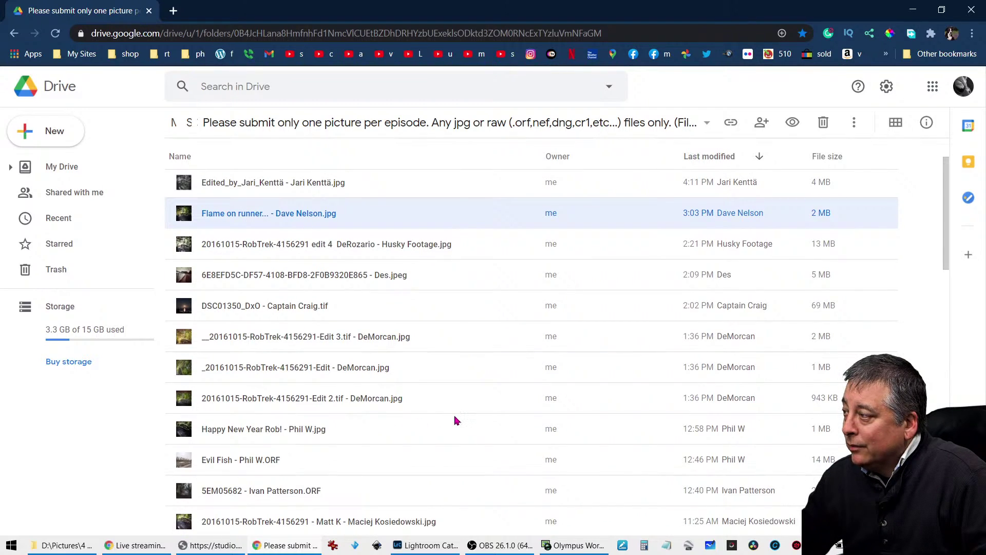
scroll(456, 422, down, 1)
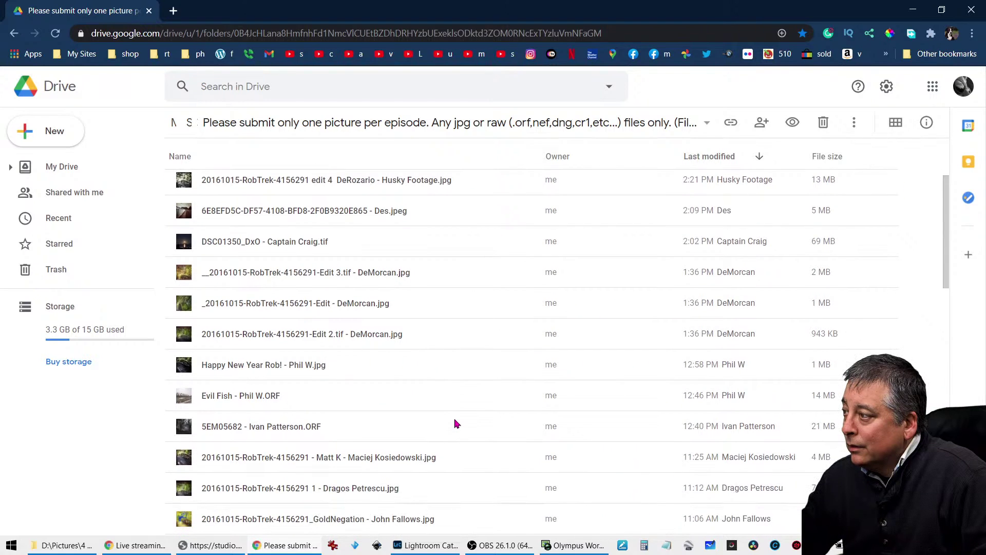
scroll(456, 423, down, 4)
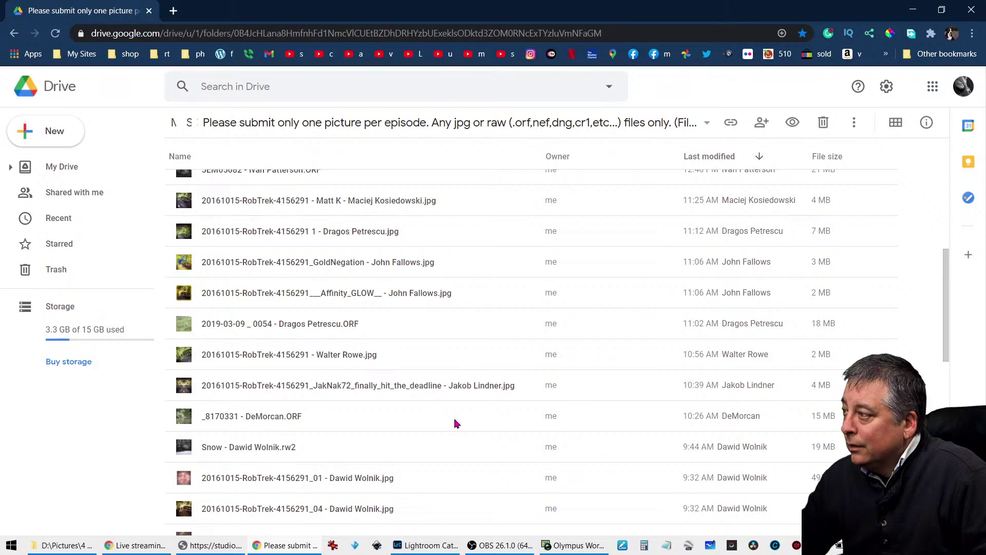
scroll(456, 422, down, 2)
scroll(456, 422, down, 5)
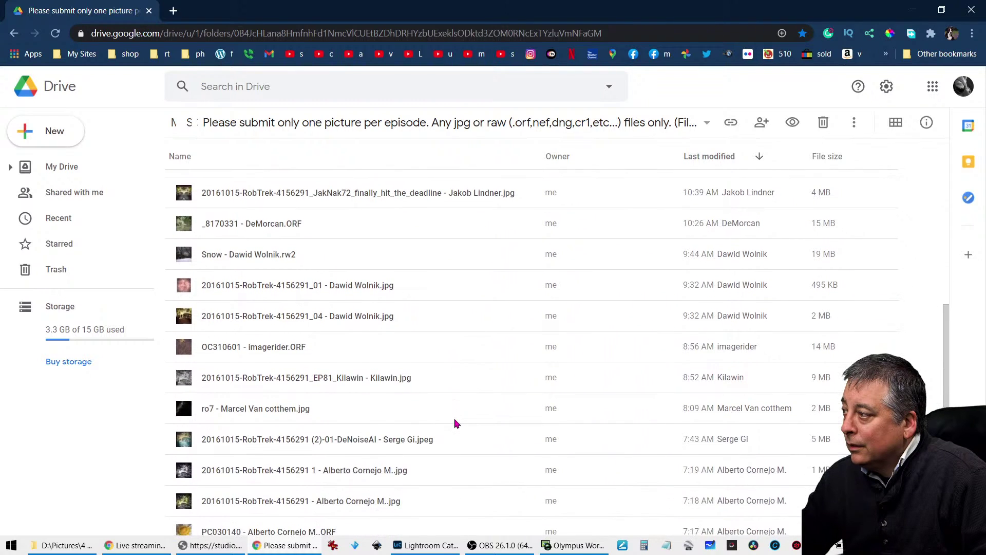
scroll(456, 422, down, 4)
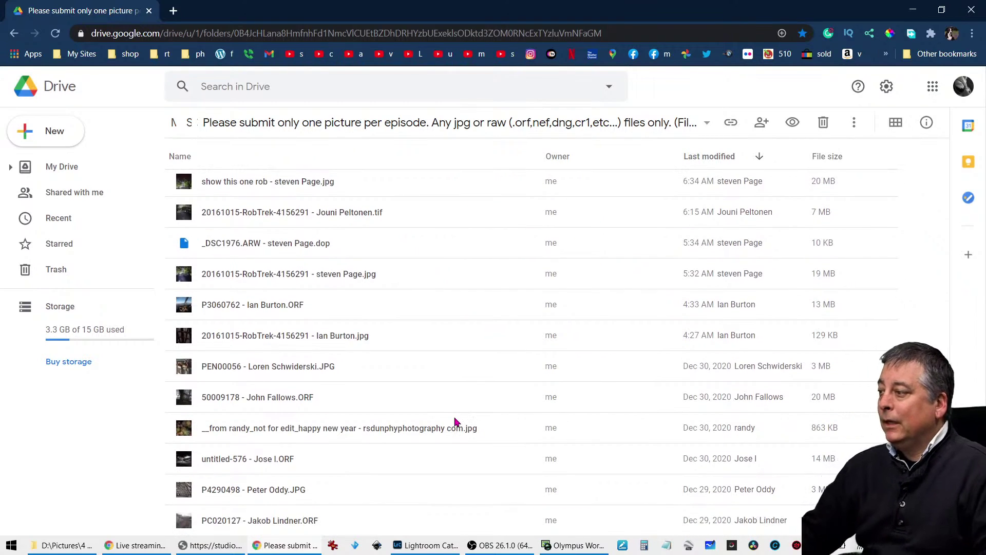
scroll(456, 423, up, 10)
scroll(456, 423, down, 4)
scroll(456, 423, up, 10)
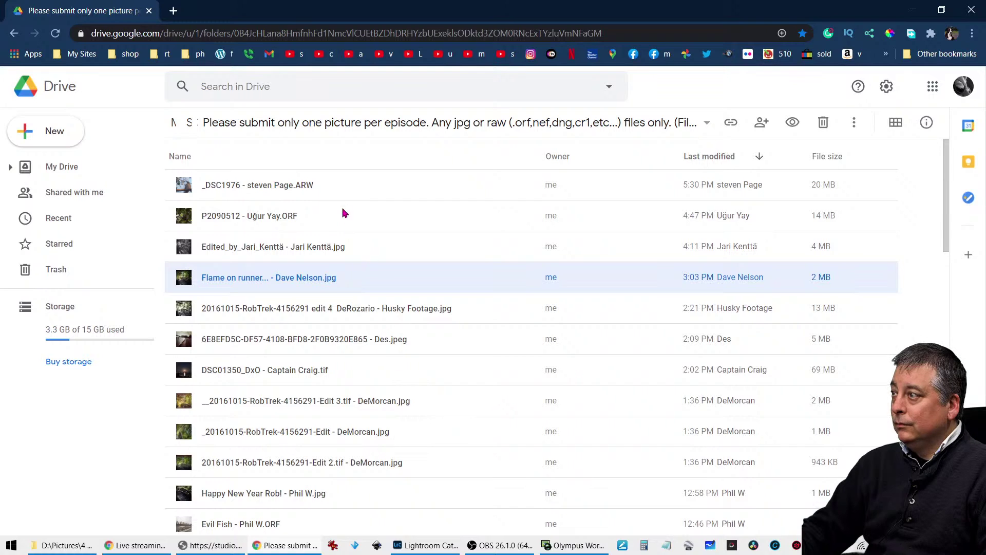
Preview the newest submission, the _DSC1976 ARW file, and return to the file list
click(344, 186)
double_click(343, 186)
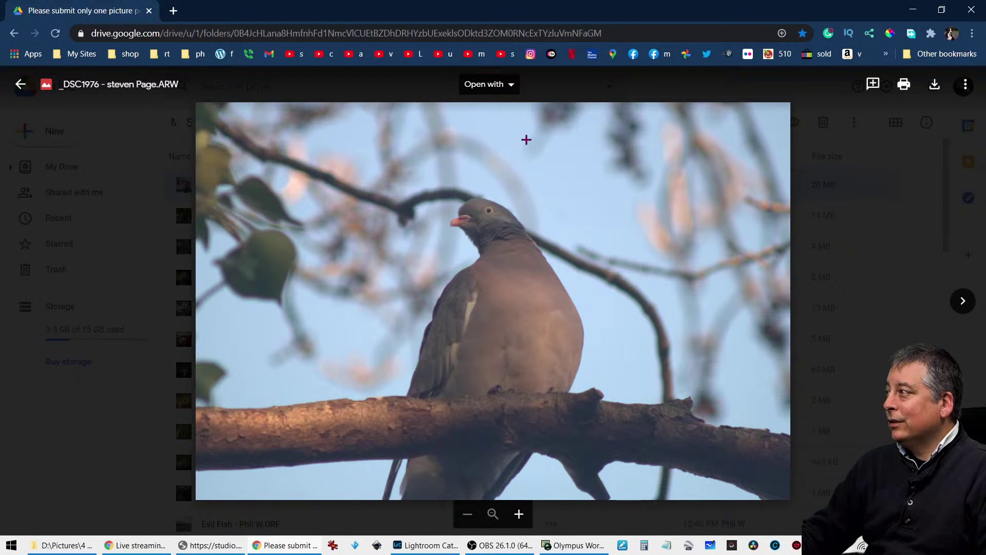
click(535, 227)
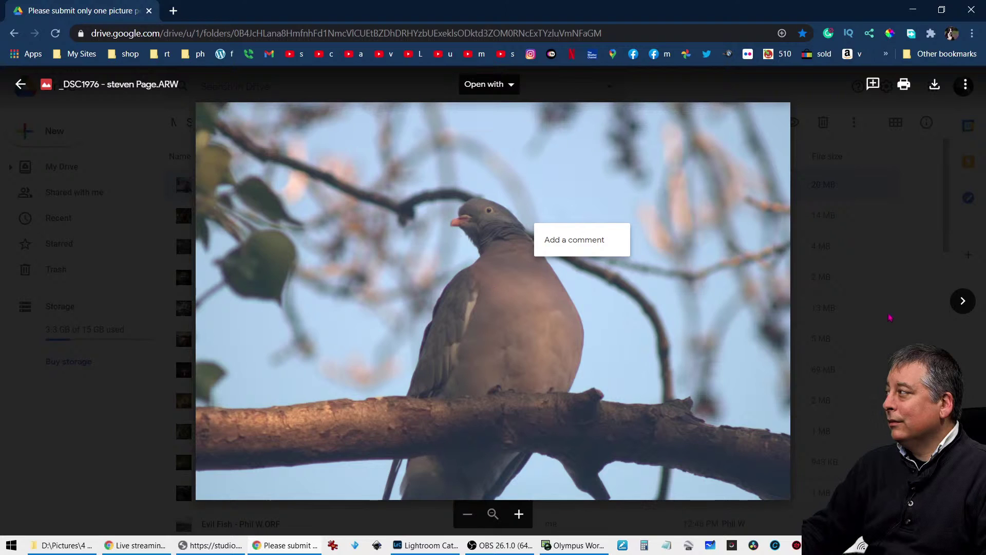
key(Escape)
key(Escape)
Download the _DSC1976 ARW file from Drive into the 4 Live Photo Edits folder, keeping its suggested name
right_click(616, 196)
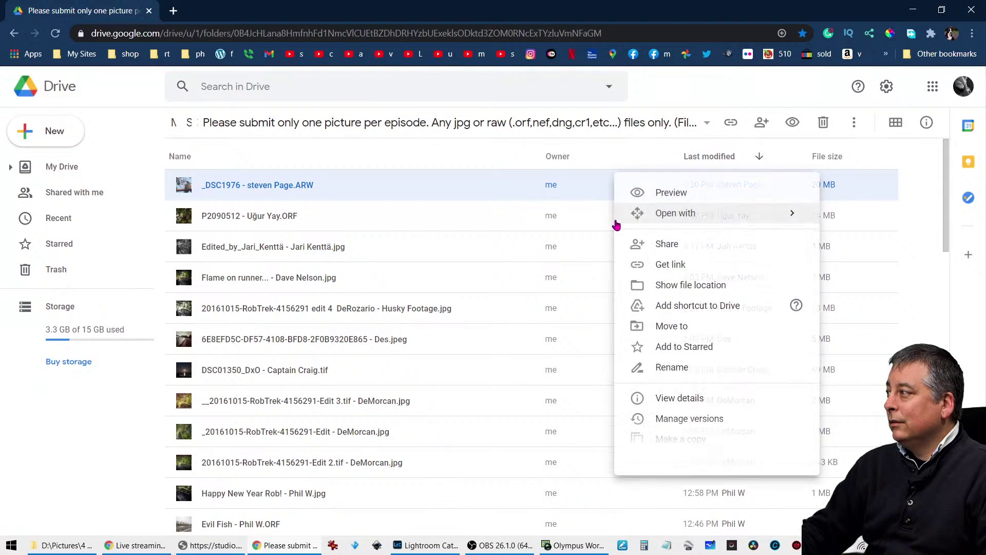
click(676, 483)
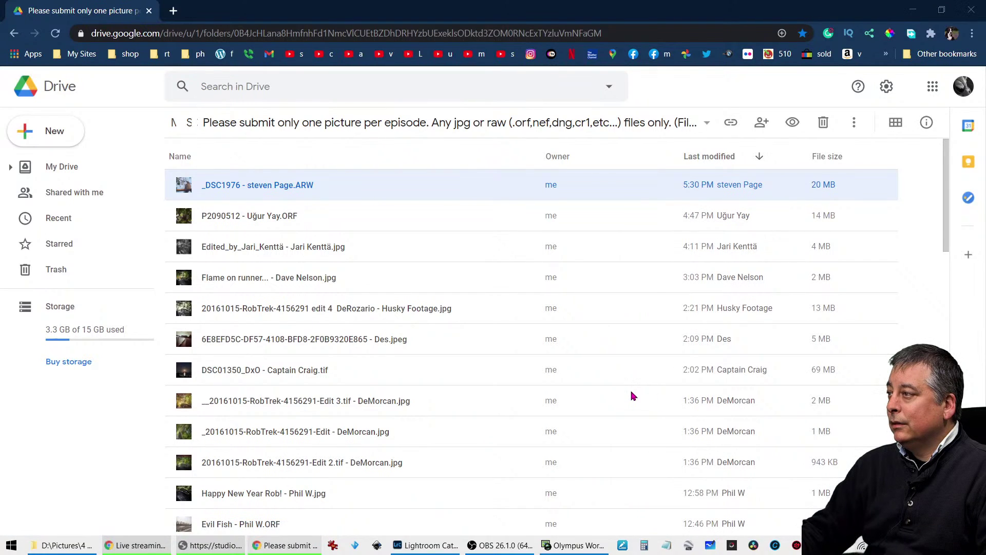
click(378, 286)
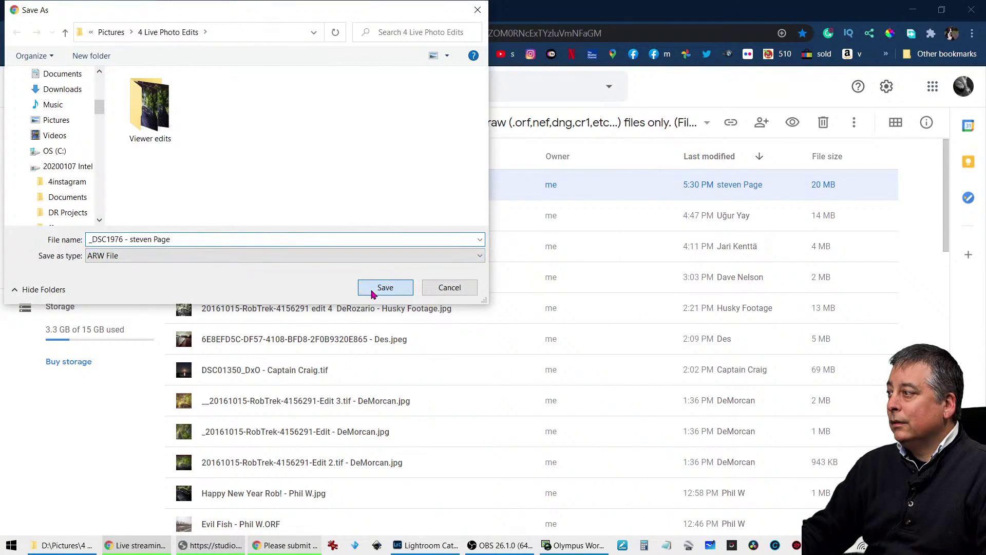
click(333, 227)
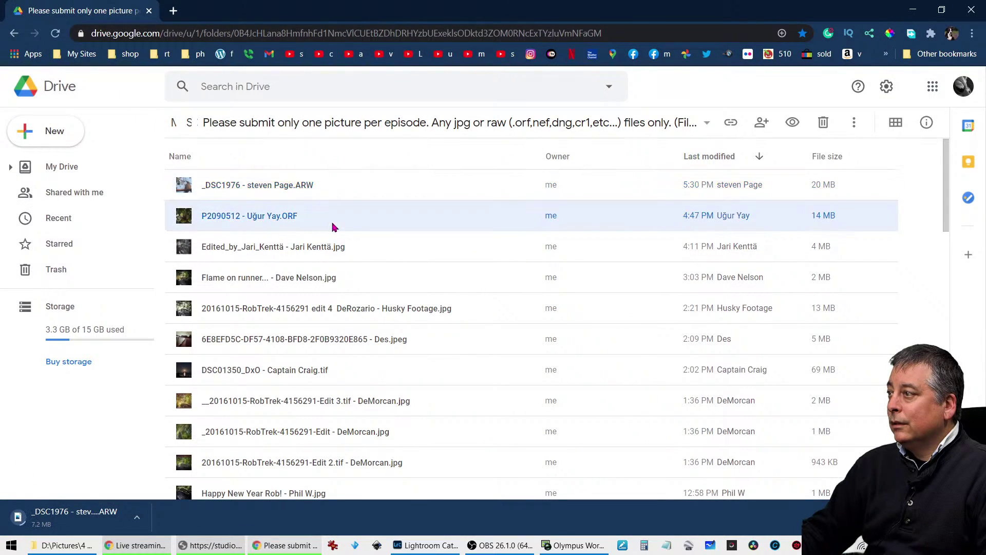
Return to Lightroom Classic and synchronize the 4 Live Photo Edits folder to import the newly downloaded photo
click(913, 10)
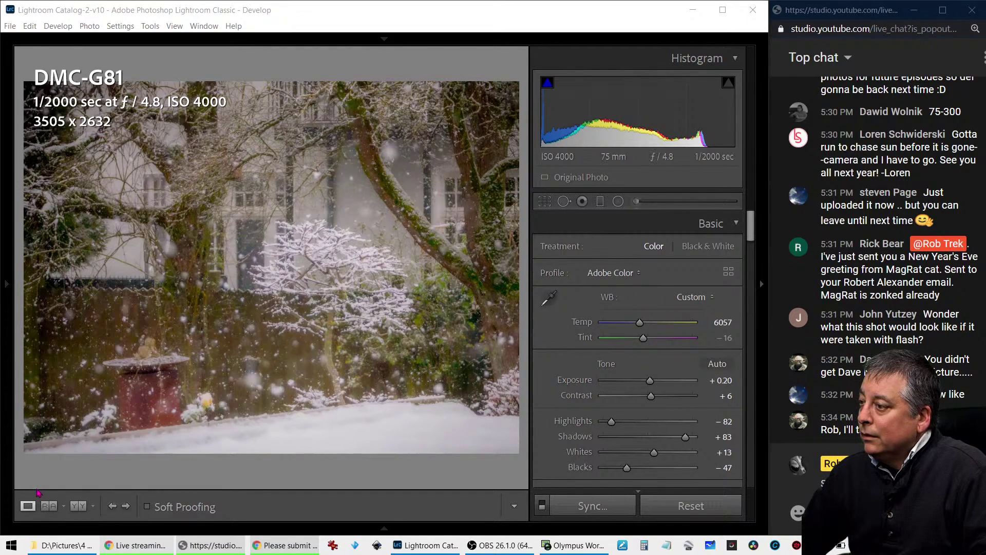
click(8, 285)
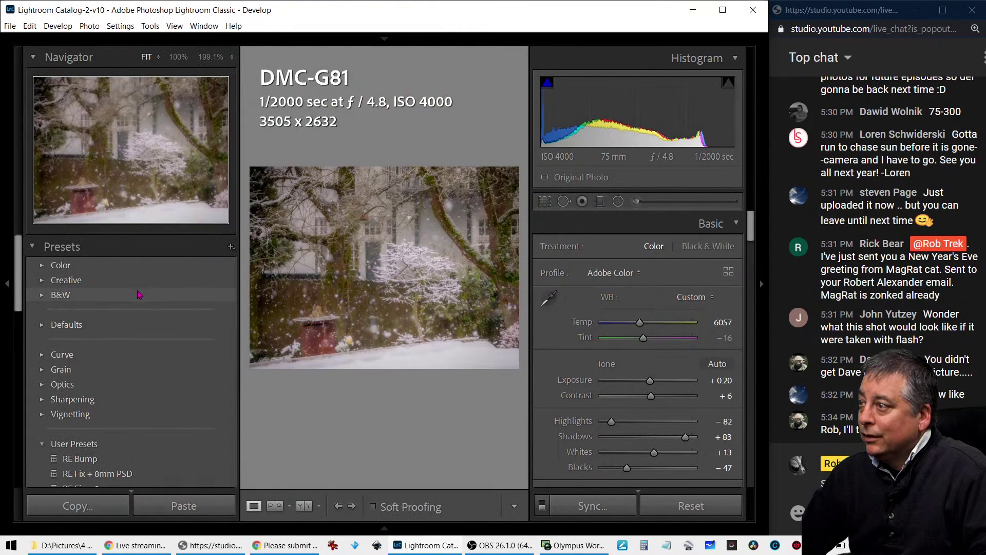
key(g)
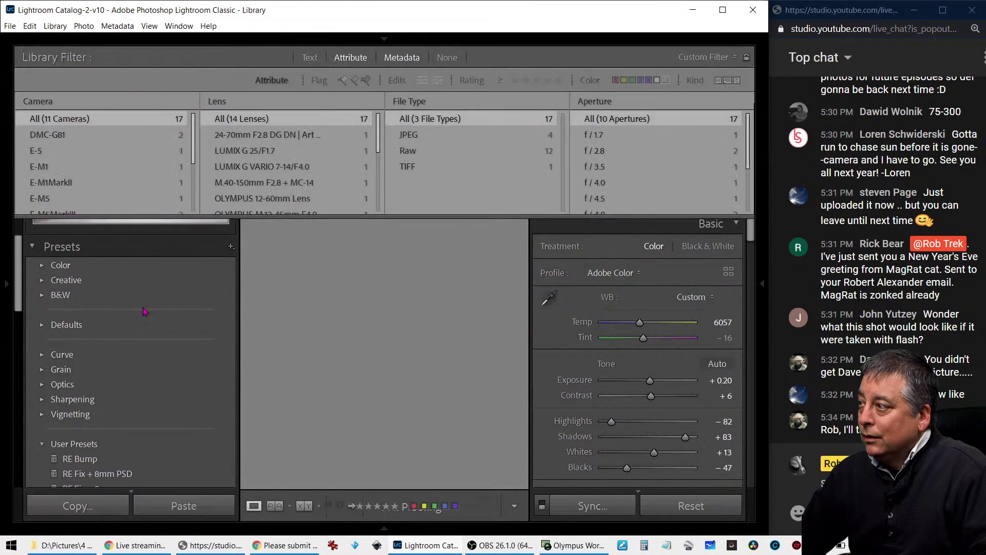
click(7, 283)
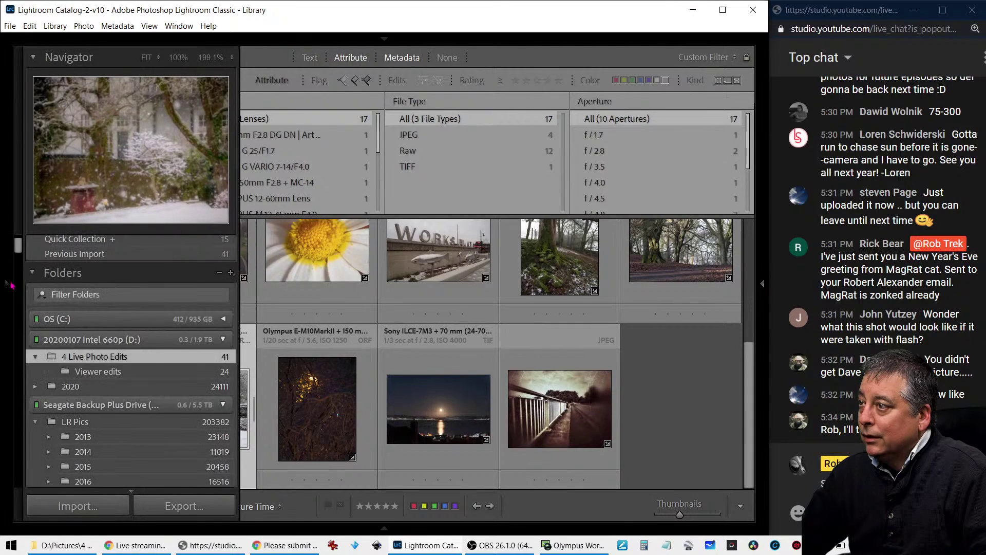
right_click(126, 360)
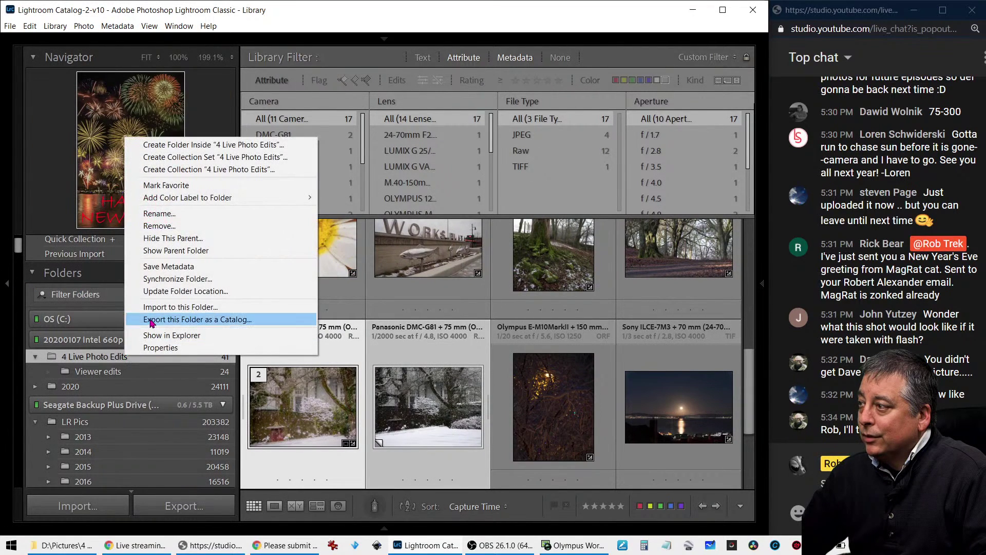
click(164, 280)
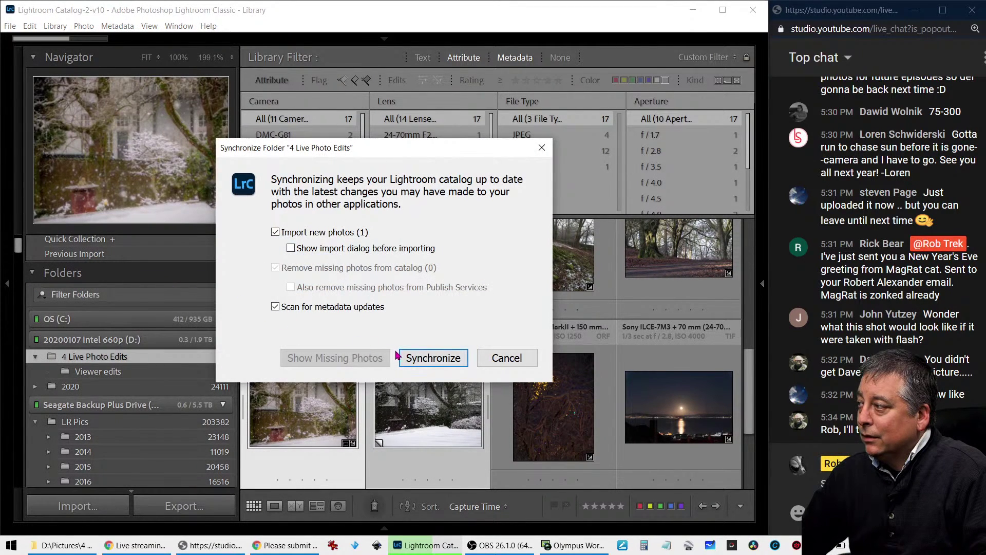
click(406, 356)
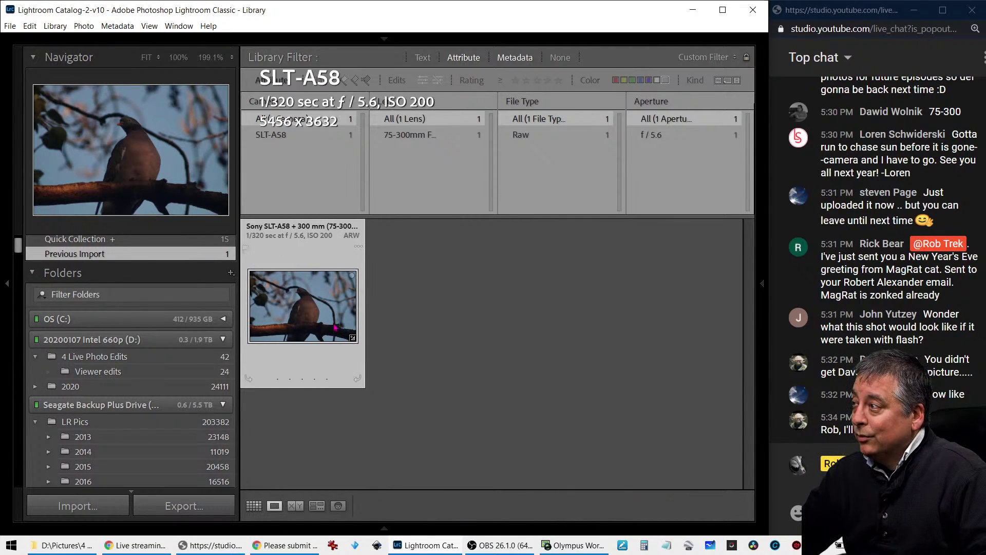
Open the imported pigeon photo for developing and apply automatic tone settings
double_click(335, 326)
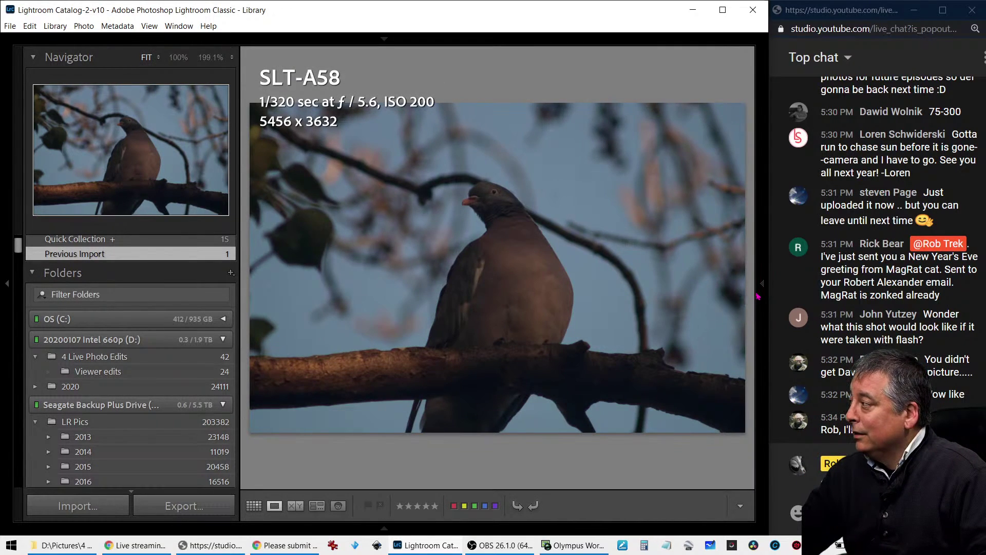
key(d)
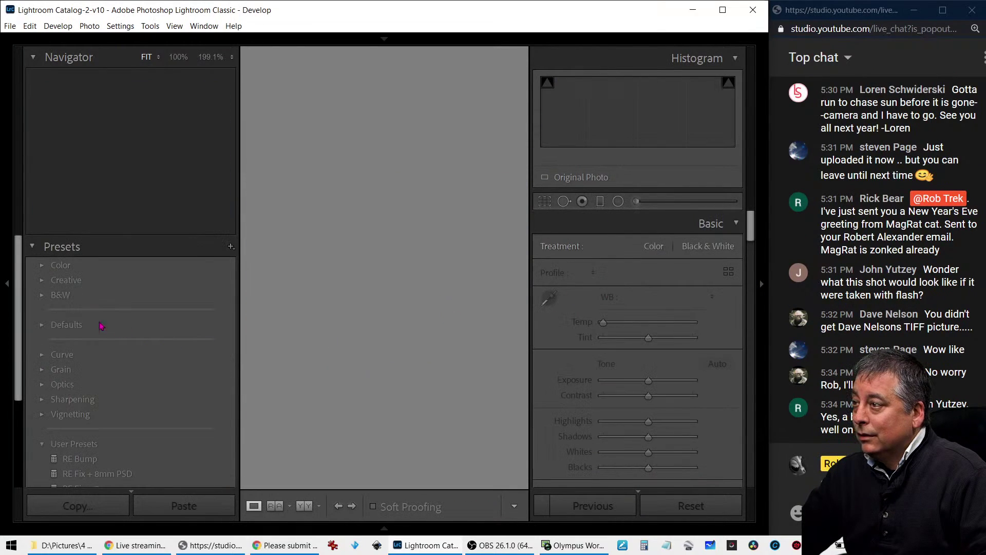
click(12, 286)
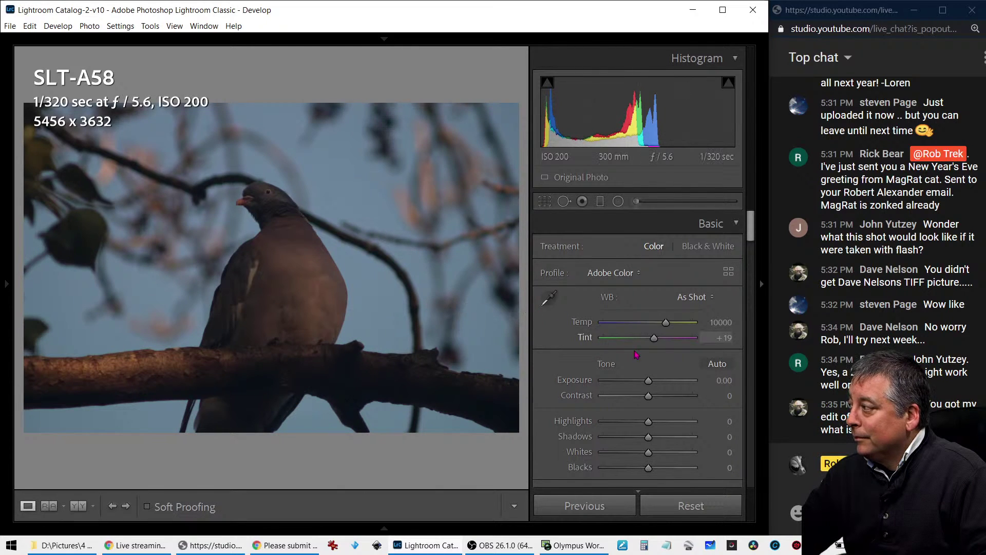
click(719, 366)
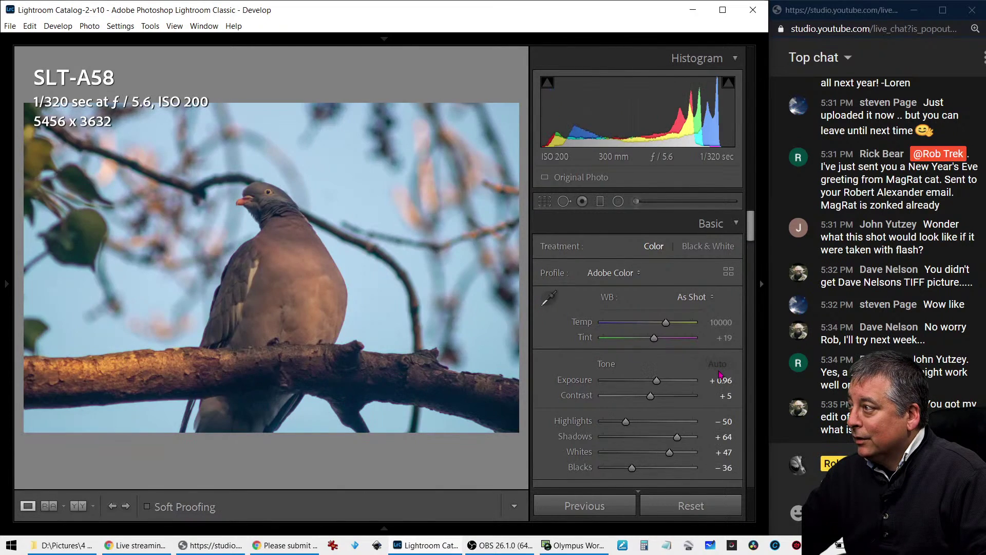
Set noise reduction to luminance 10 and color 18, and sharpening to amount 118 with masking 54
drag(750, 237, 738, 377)
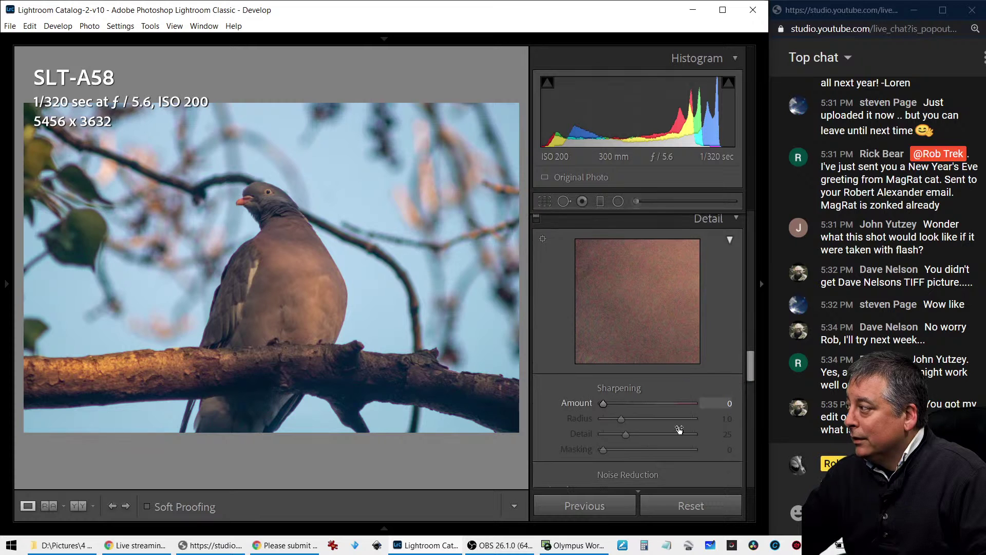
scroll(682, 431, down, 3)
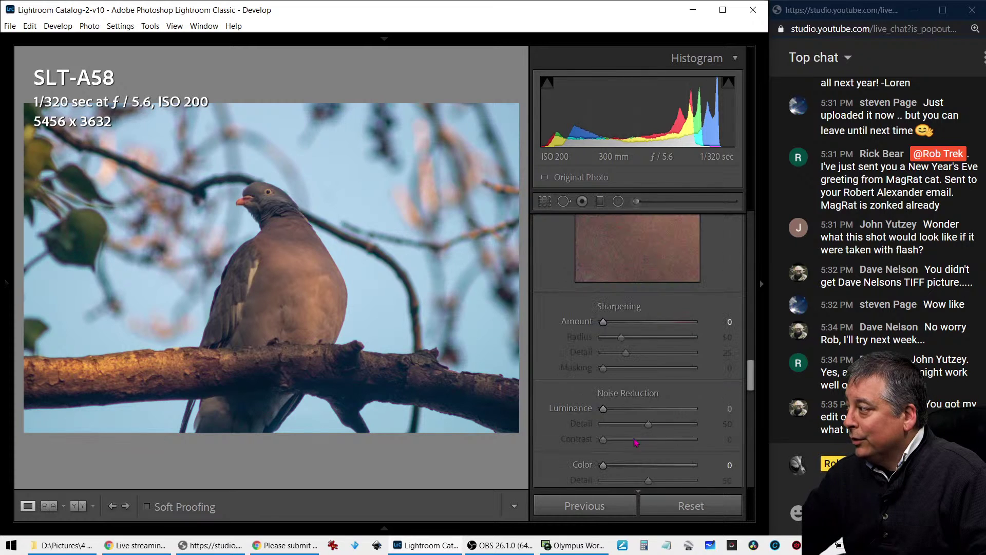
drag(603, 464, 609, 465)
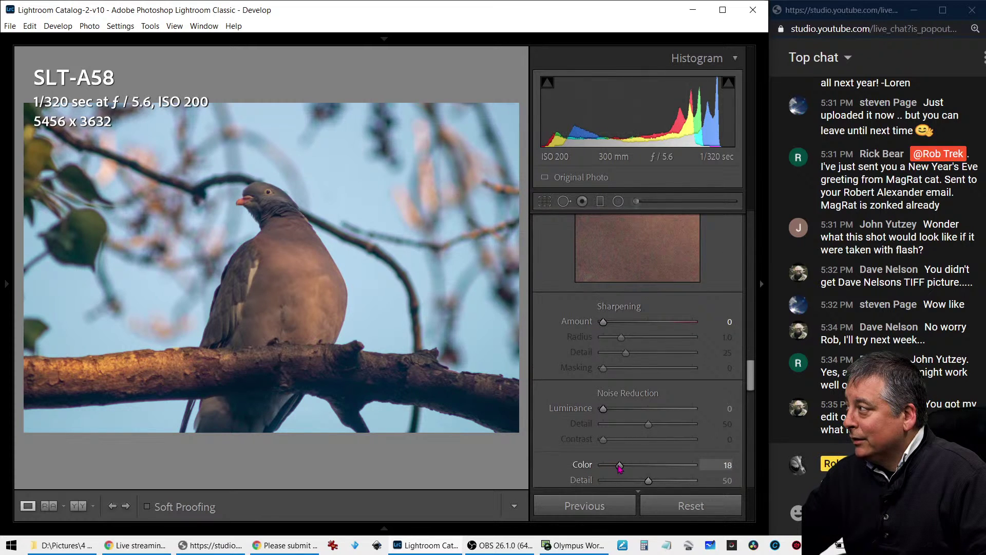
drag(603, 408, 611, 410)
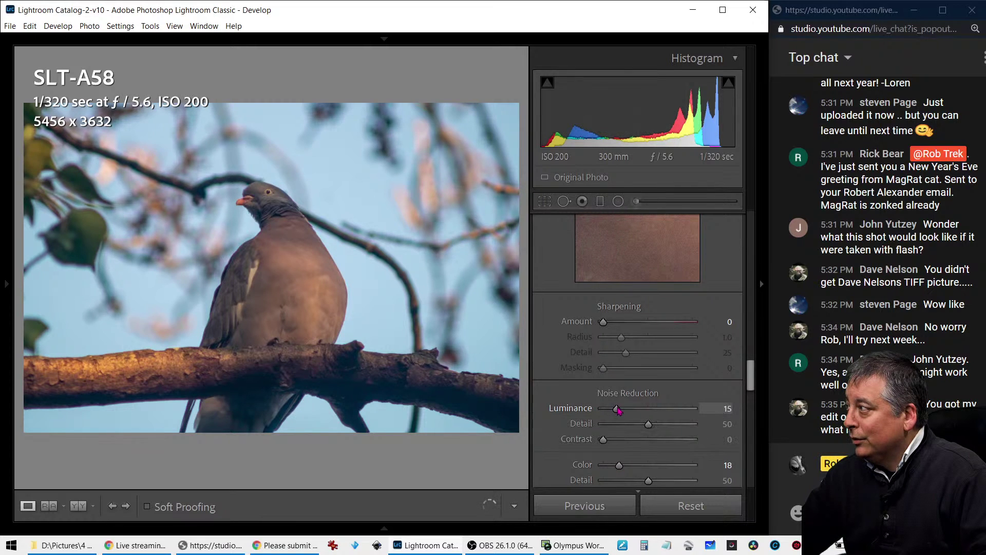
drag(603, 321, 666, 322)
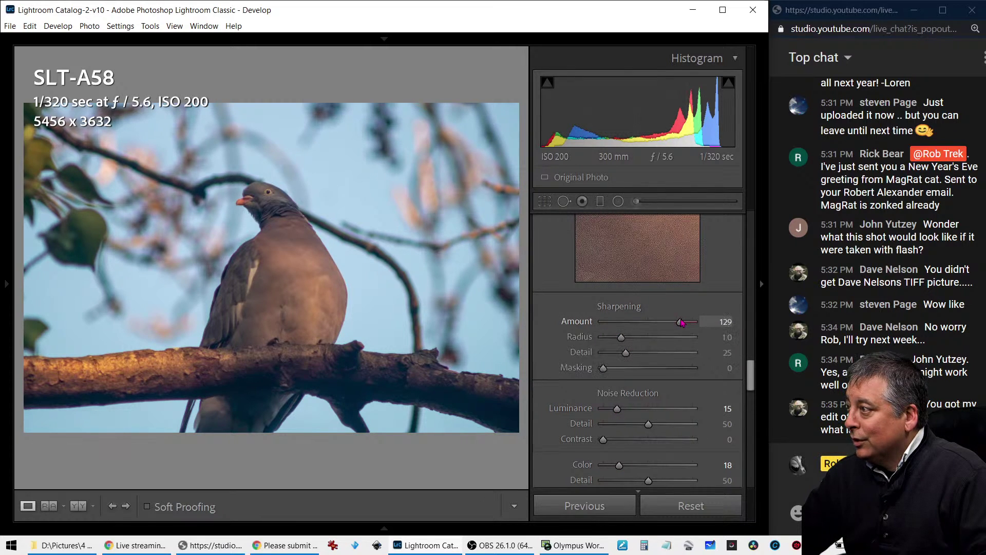
drag(603, 368, 653, 378)
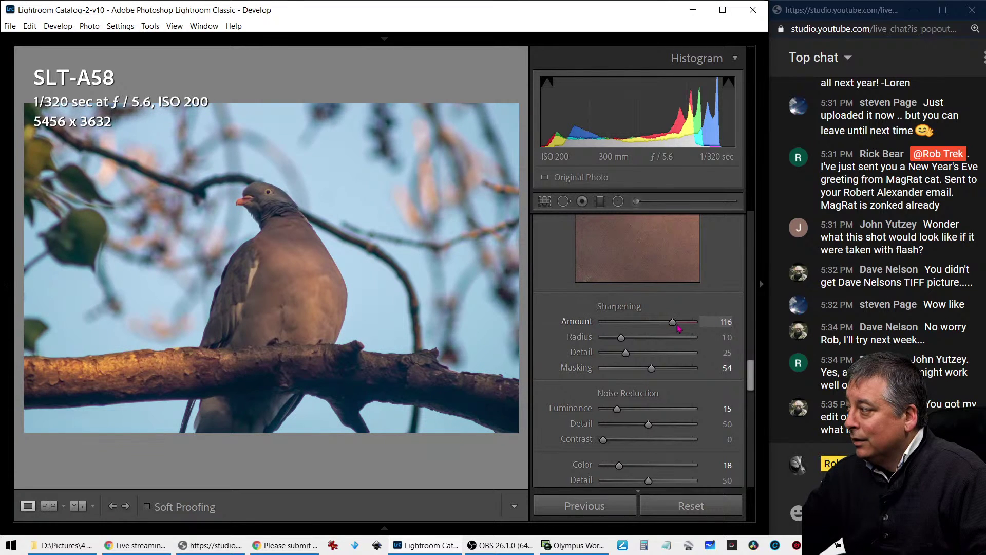
drag(678, 325, 680, 326)
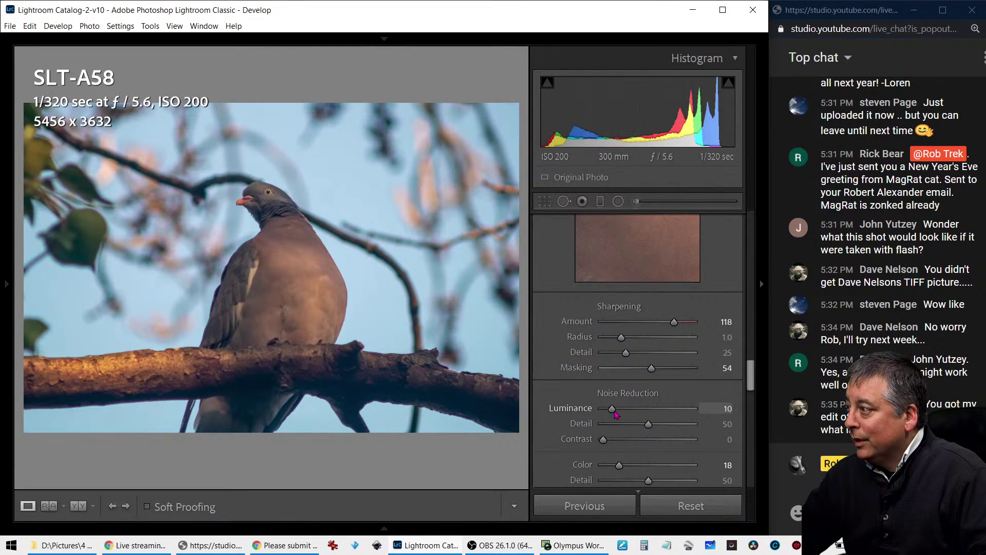
Boost the pigeon photo's presence with clarity +45, dehaze +14 and texture about +37
drag(751, 385, 765, 253)
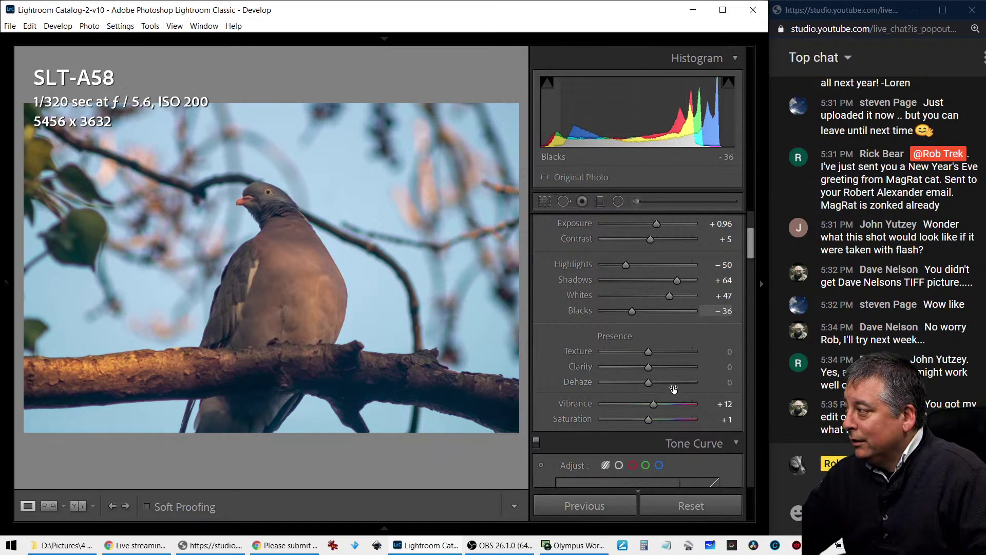
drag(649, 368, 667, 373)
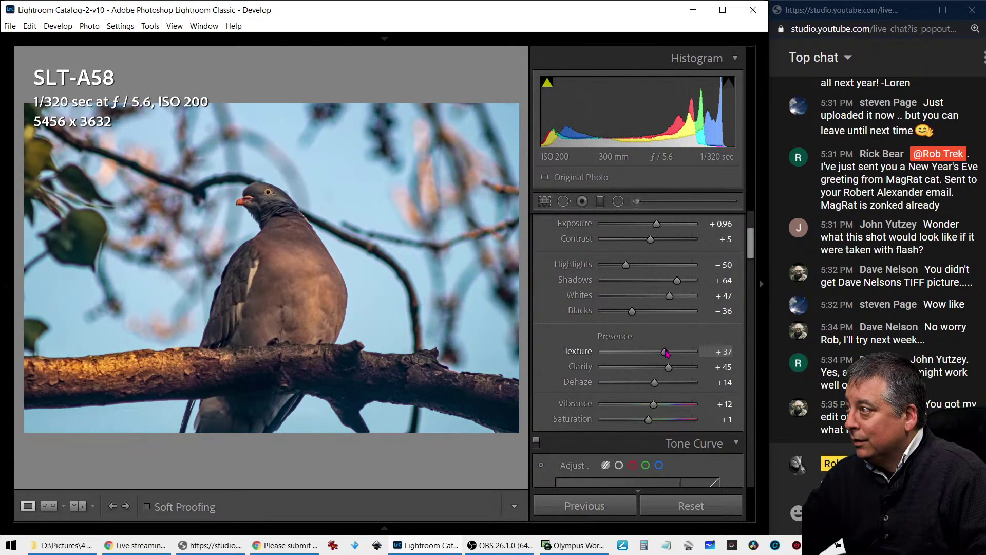
drag(666, 353, 667, 352)
Warm the white balance to a temperature of 12964 and lower the highlights to -74
drag(751, 252, 753, 229)
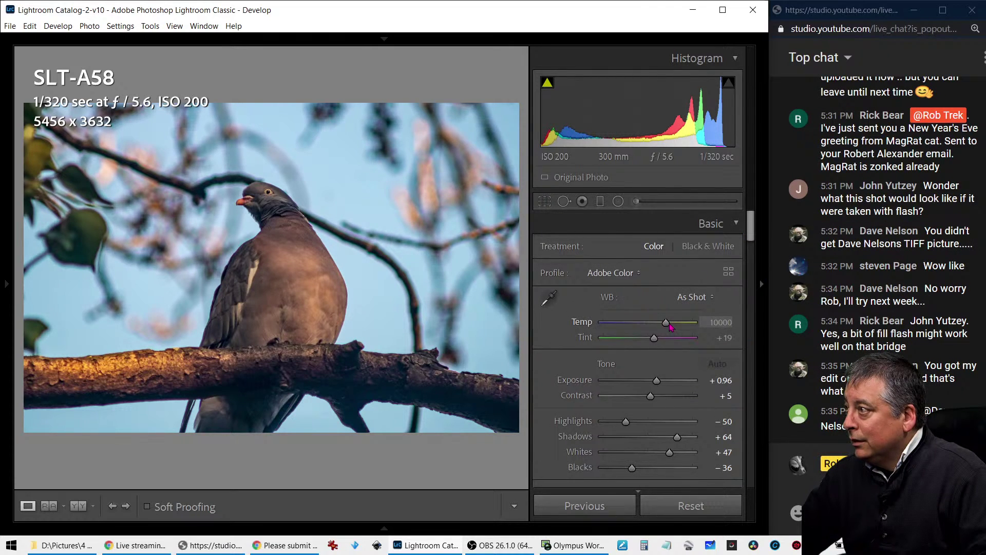
drag(670, 324, 671, 325)
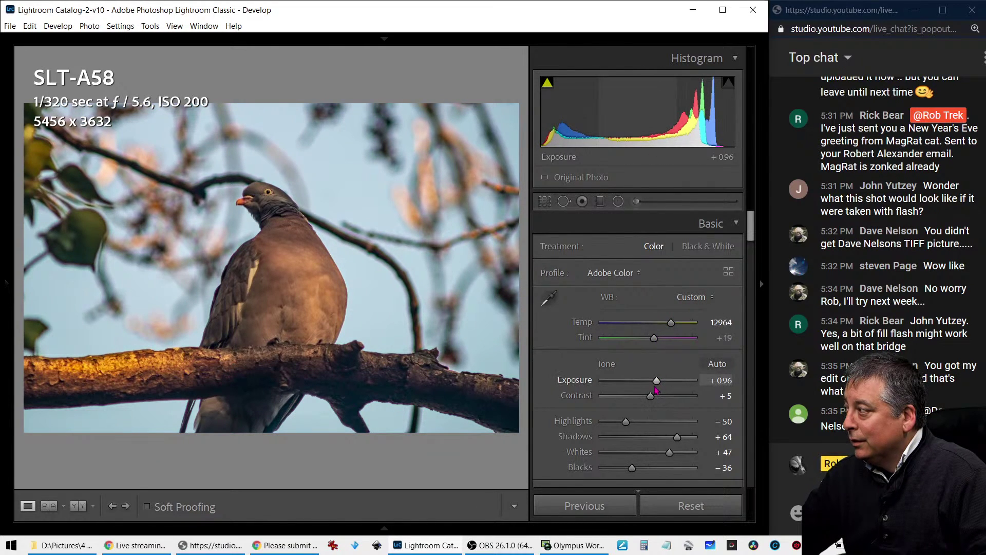
drag(627, 423, 616, 422)
Crop the photo to a 1 x 1 square of about 3127 x 3127, placing the pigeon right of center
click(545, 201)
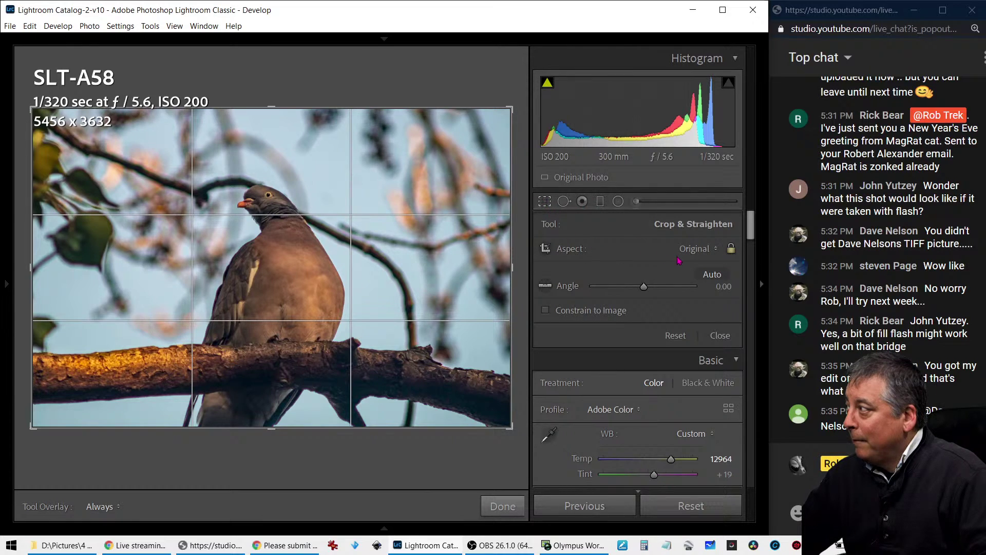
click(692, 249)
click(662, 305)
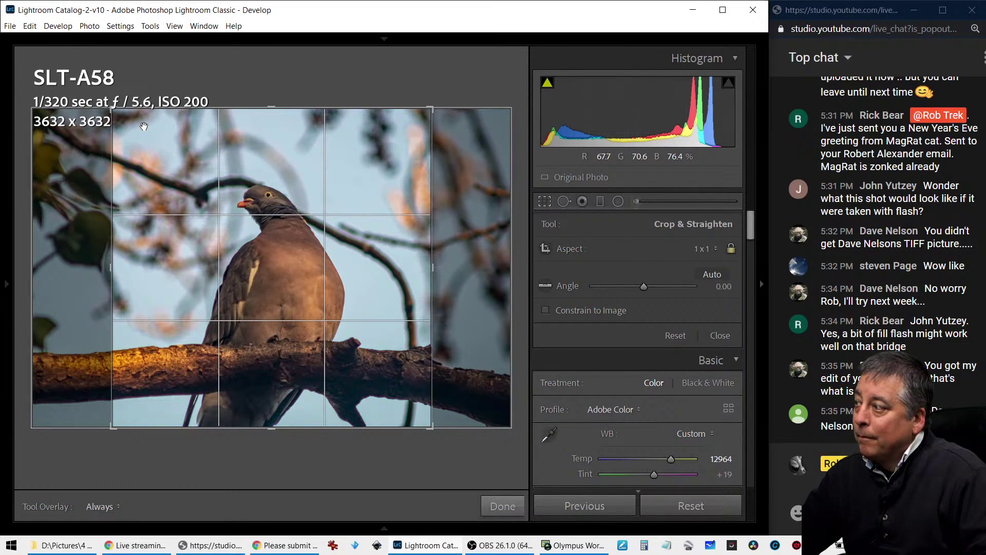
drag(228, 203, 363, 223)
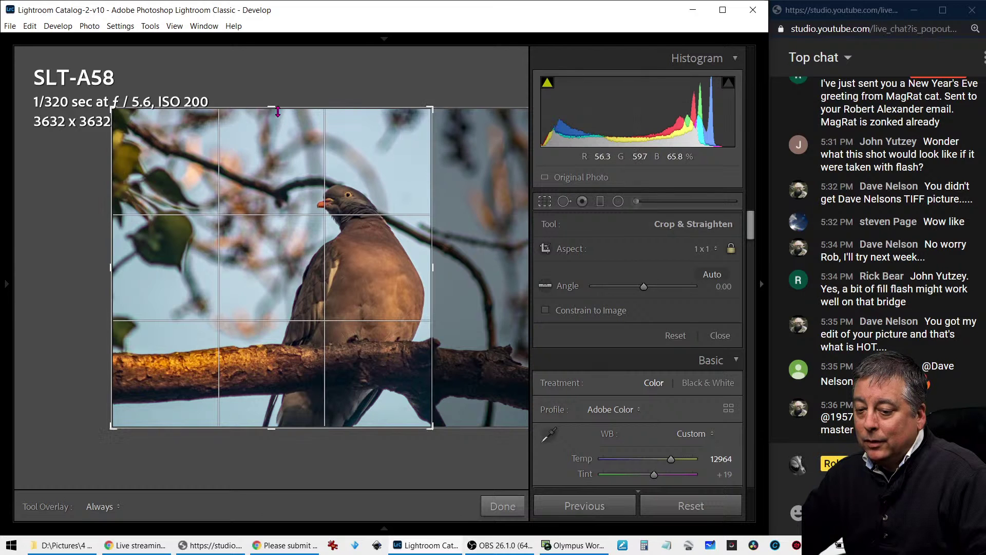
drag(271, 108, 282, 169)
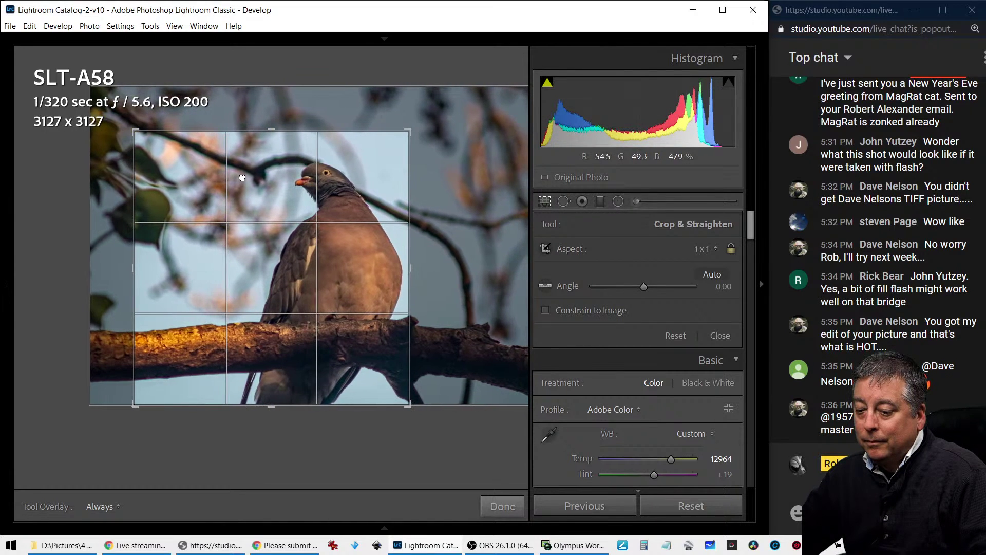
key(Return)
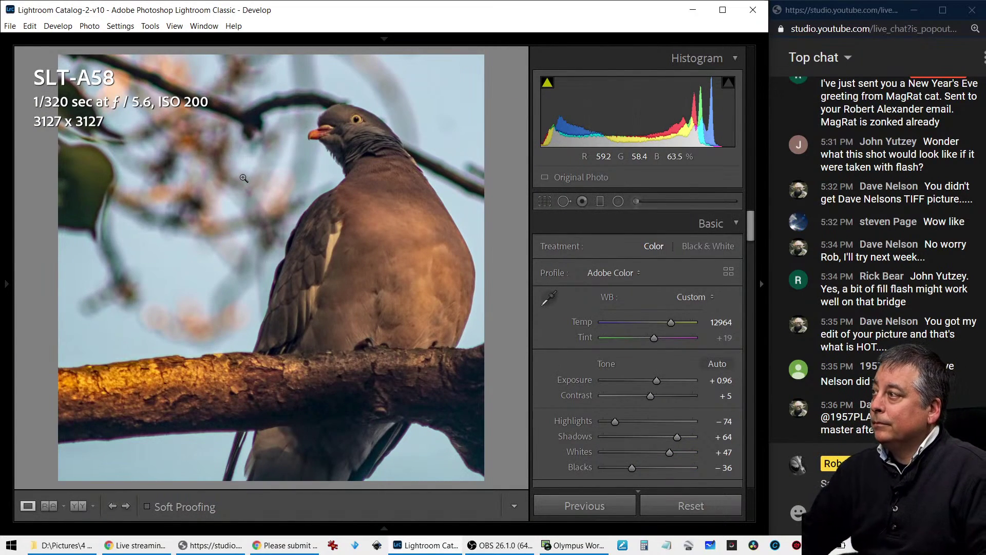
Inspect the pigeon's neck up close and set the sharpening amount to 87 and masking to 98
click(354, 215)
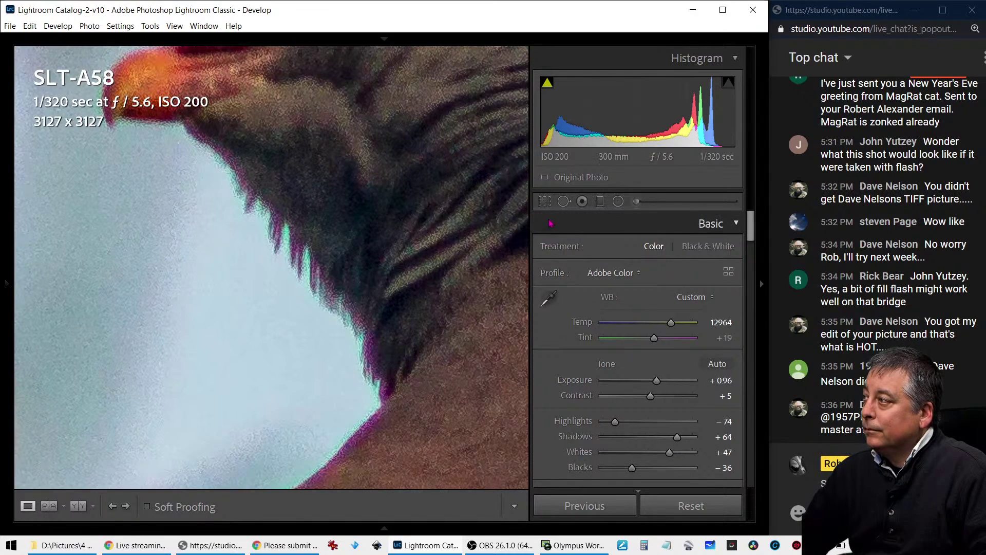
scroll(552, 308, down, 10)
scroll(563, 358, down, 6)
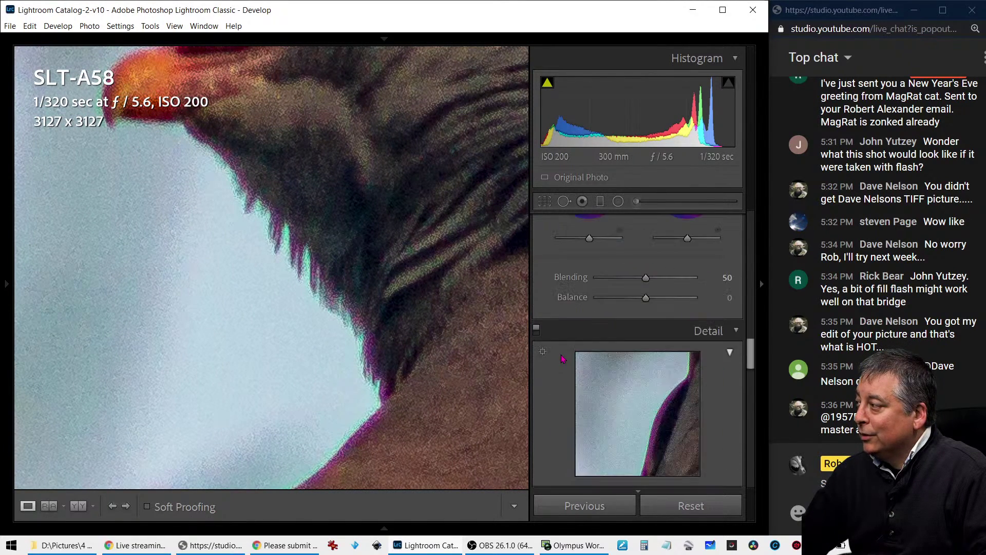
scroll(562, 358, up, 2)
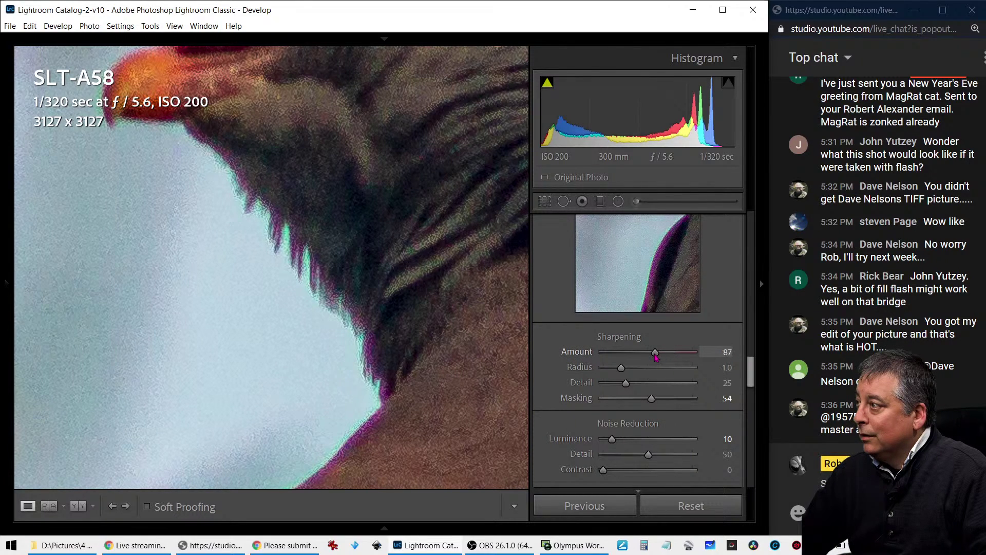
drag(651, 398, 691, 401)
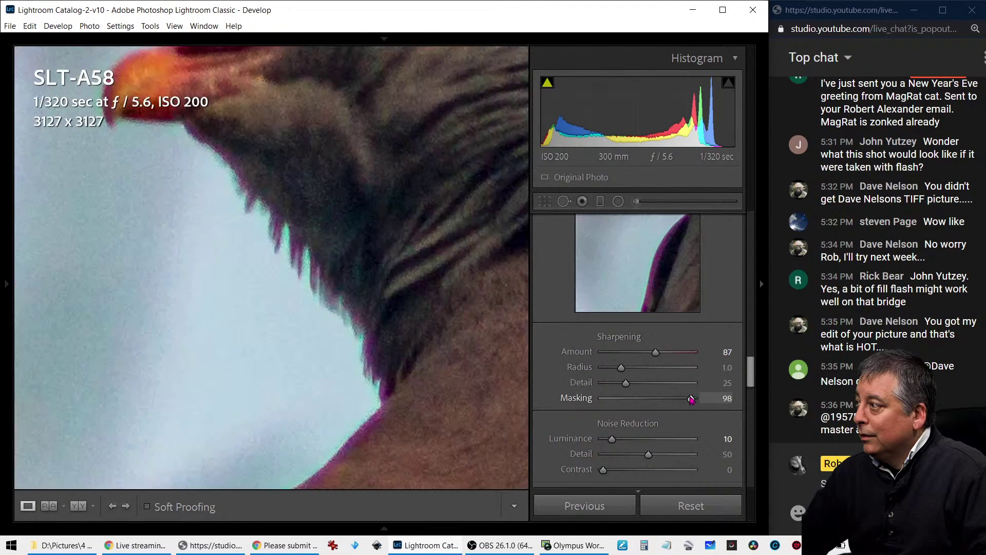
Try to defringe the pigeon's neck edge by sampling its purple fringe and widening the purple hue range to 7/100
scroll(655, 411, down, 2)
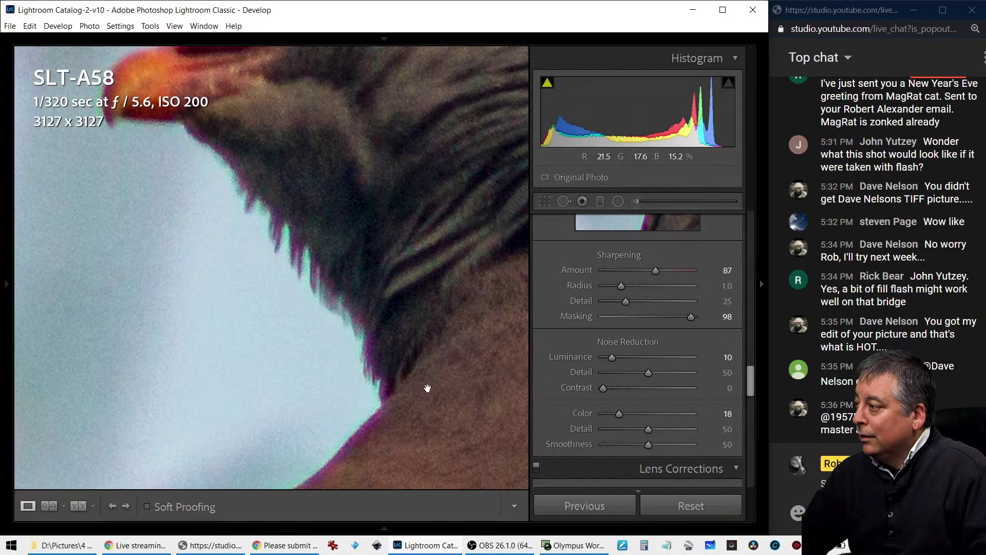
click(571, 469)
click(548, 332)
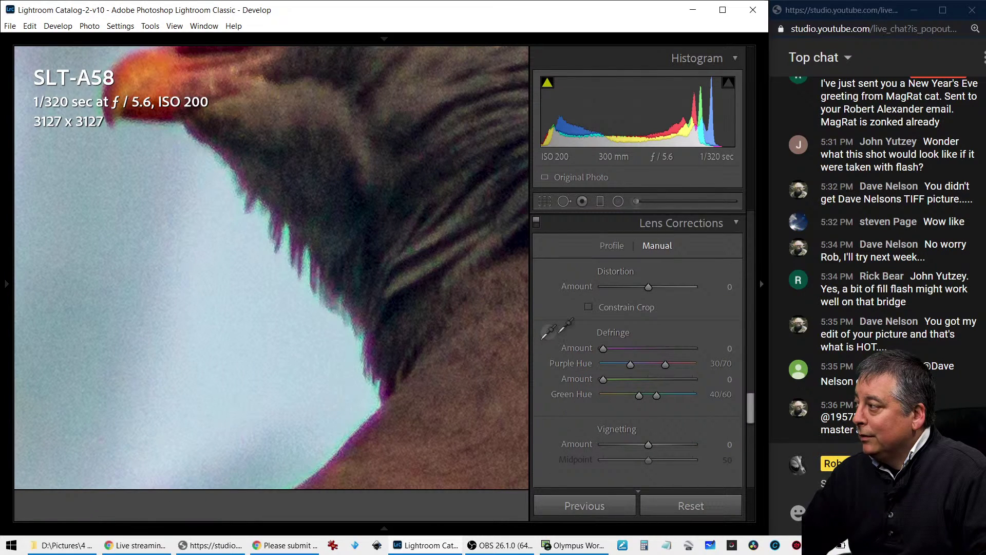
click(379, 411)
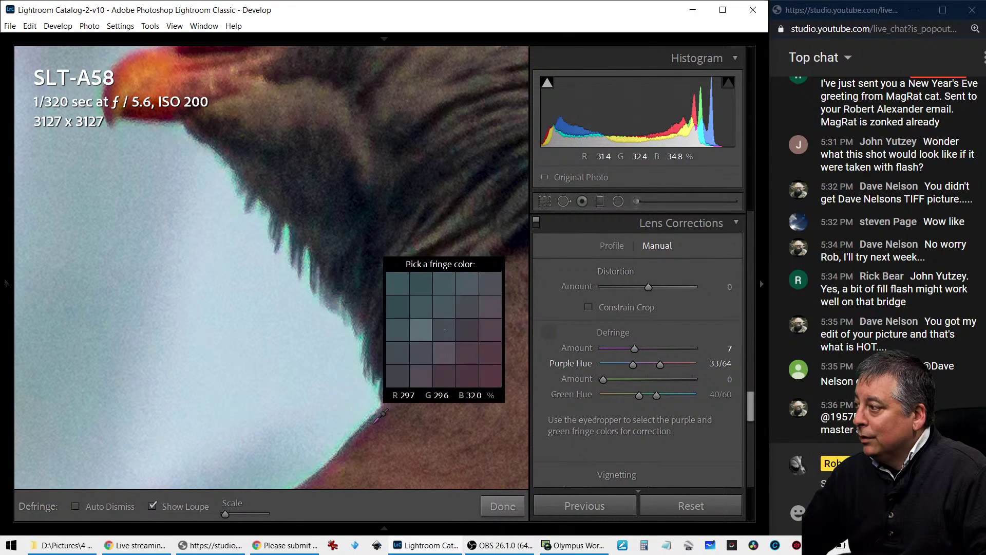
click(368, 436)
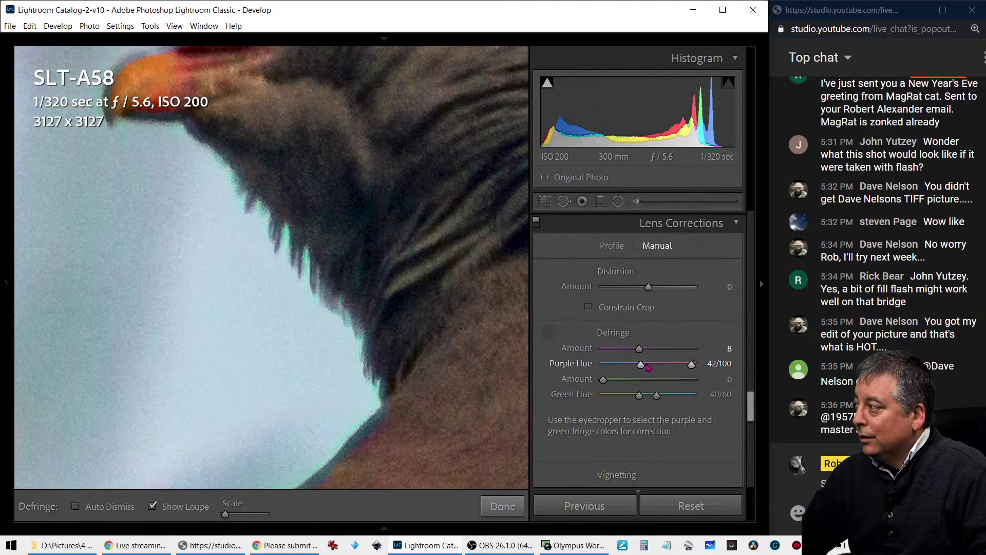
drag(625, 368, 612, 370)
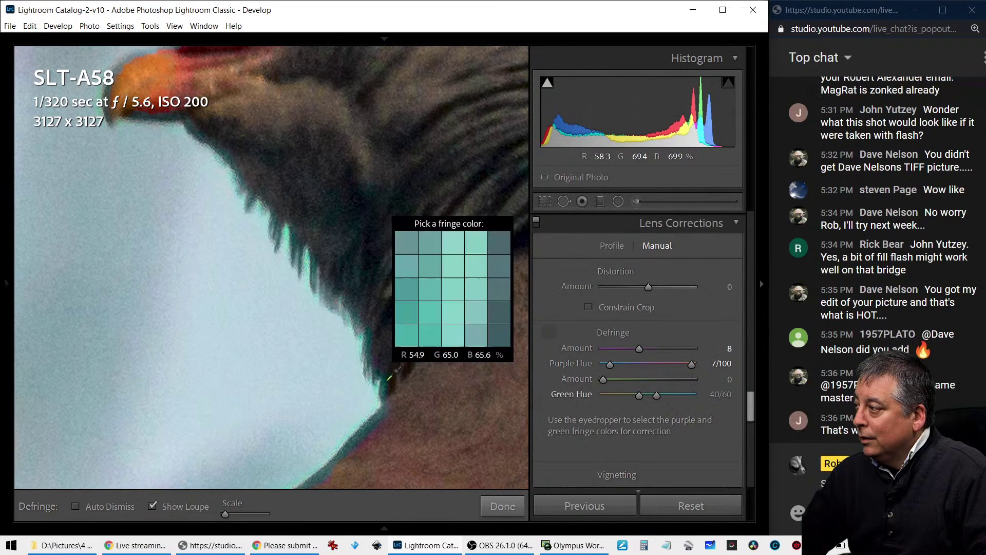
click(549, 340)
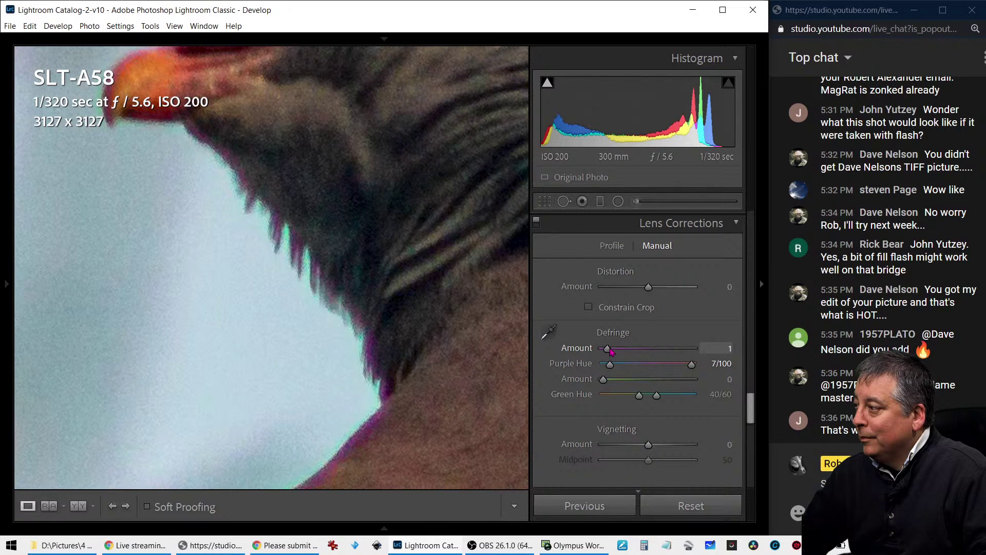
Remove the purple fringe by sampling the edge where the neck meets the body, giving amount 9 and purple hue 35/65
click(549, 332)
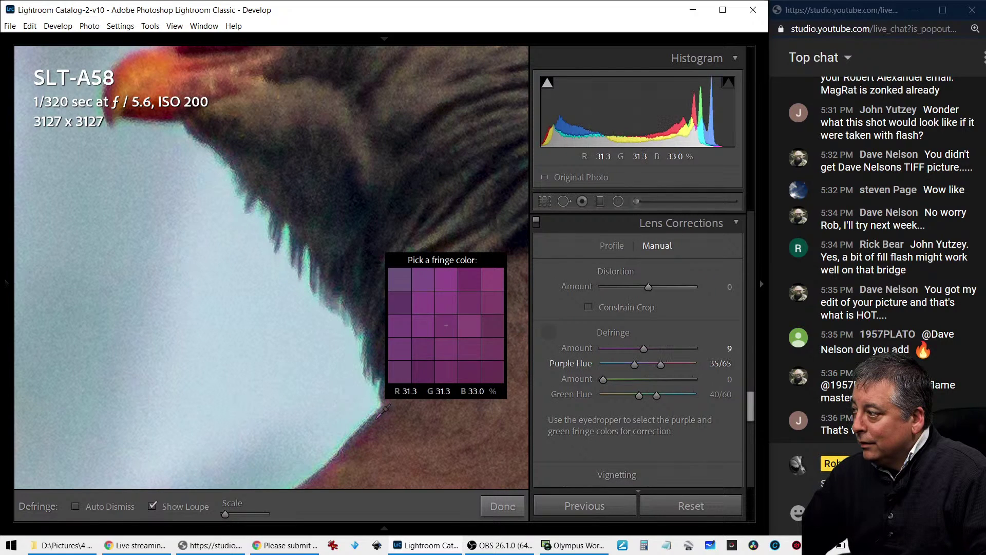
click(381, 413)
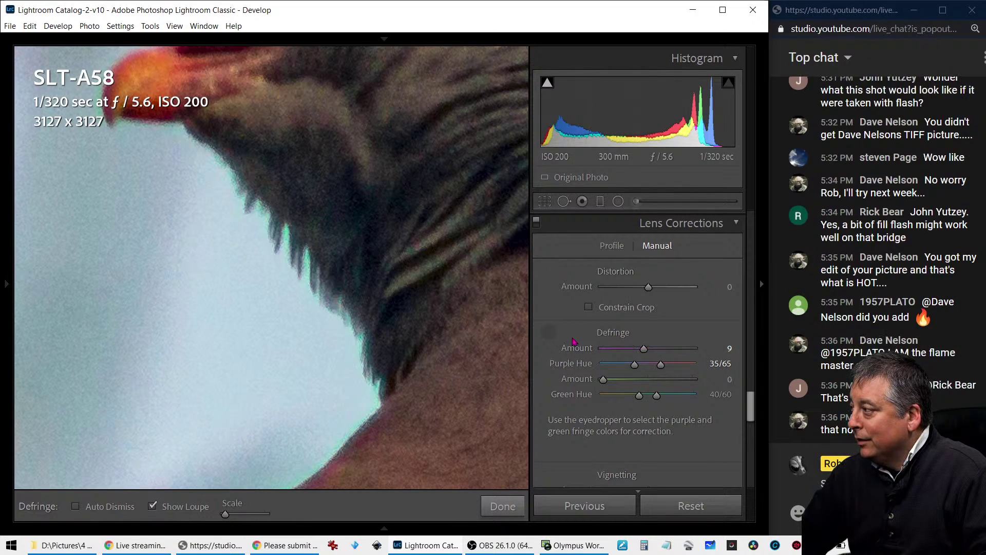
click(549, 332)
click(428, 334)
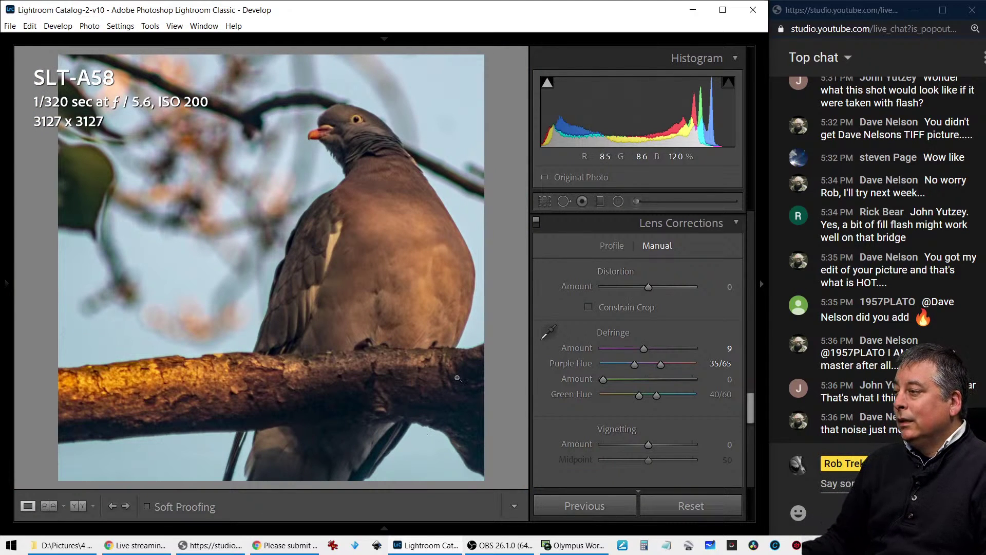
Add a dark post-crop vignette to the pigeon photo with amount -49, midpoint 38 and feather 100
scroll(630, 398, down, 8)
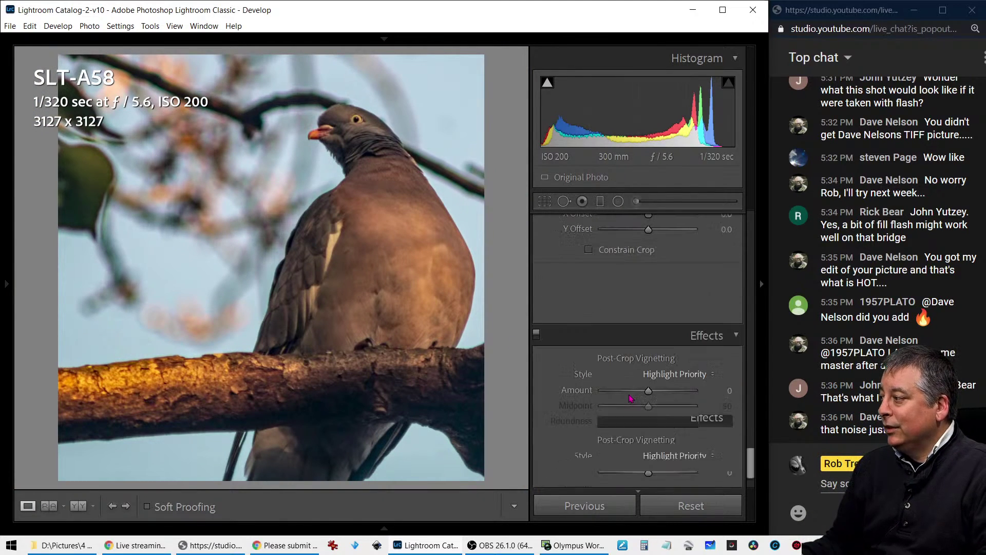
scroll(630, 398, up, 3)
scroll(630, 398, down, 4)
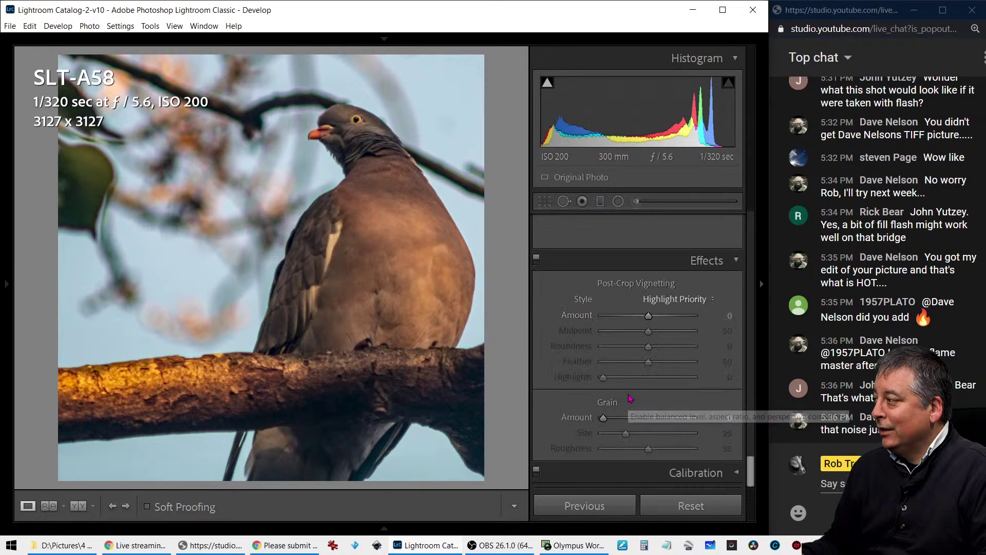
drag(648, 316, 696, 363)
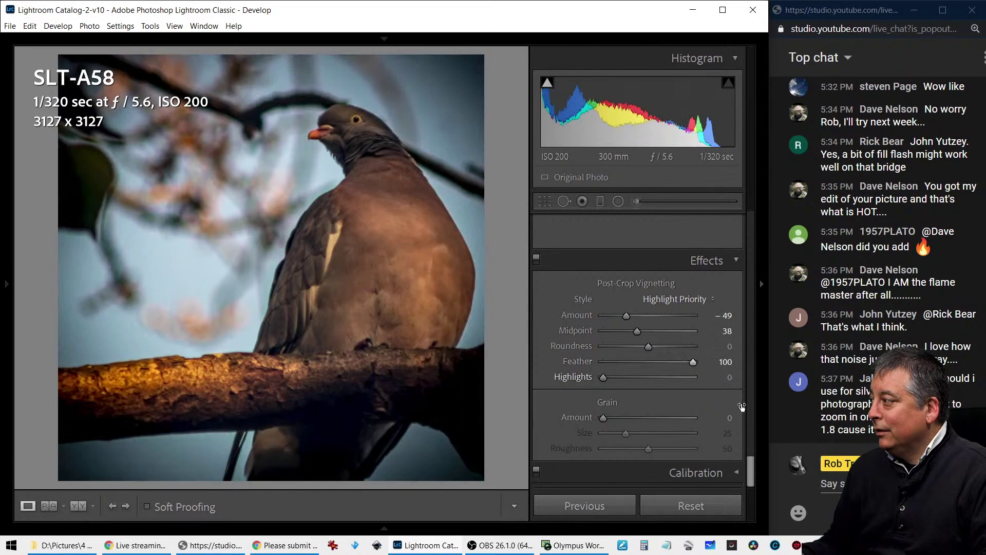
Raise the pigeon photo's exposure to +1.29
drag(749, 464, 756, 229)
scroll(756, 229, down, 3)
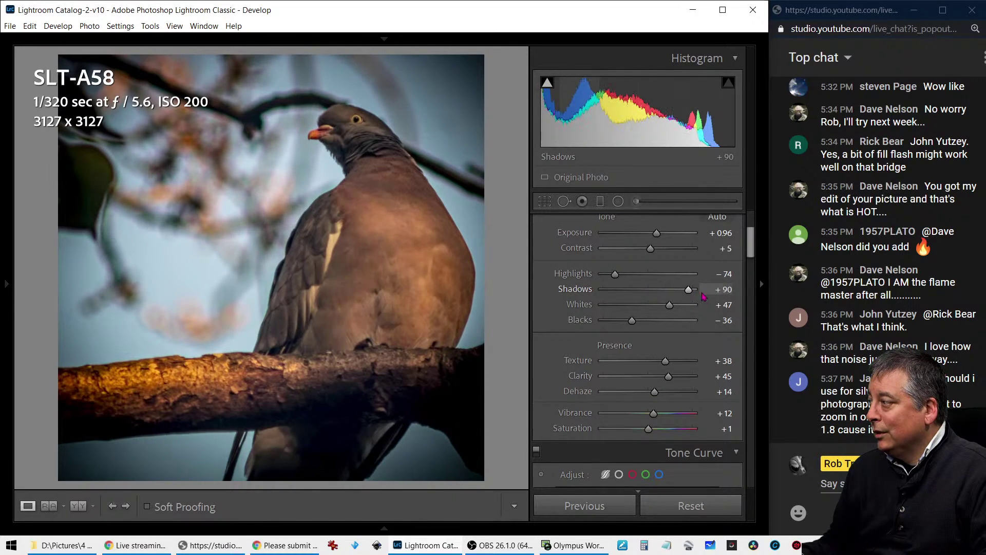
scroll(683, 283, up, 1)
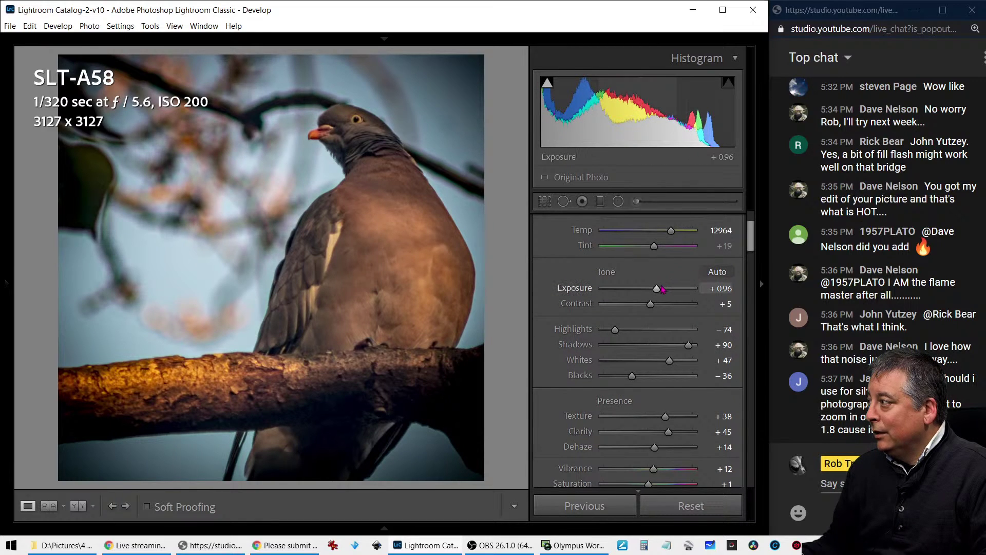
drag(656, 288, 662, 290)
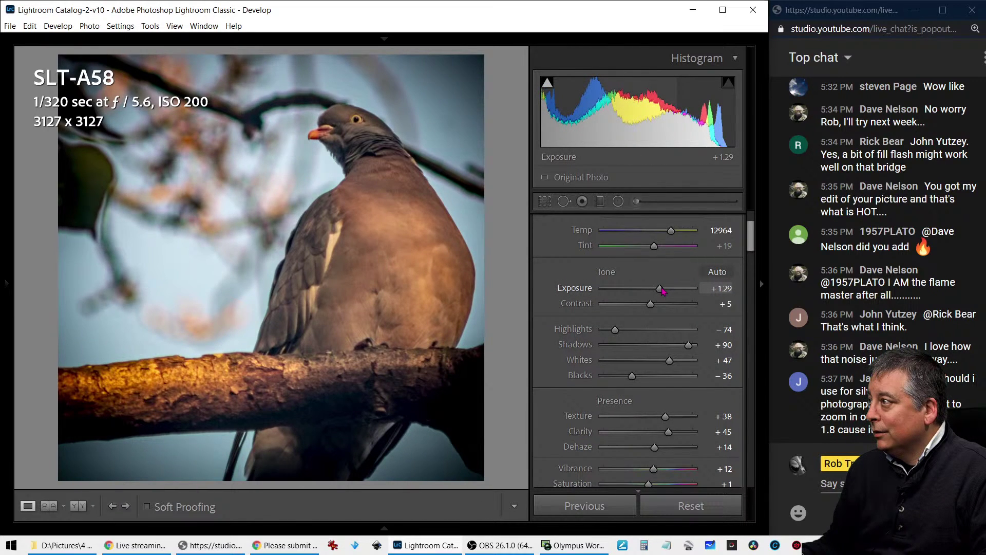
Create a virtual copy of the edited pigeon photo and reset all of the copy's adjustments
right_click(397, 36)
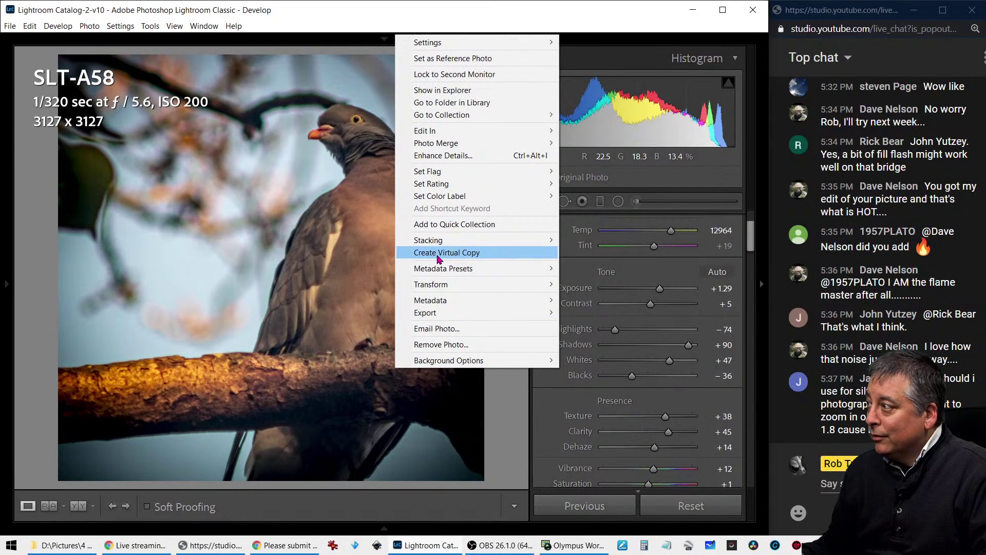
click(438, 256)
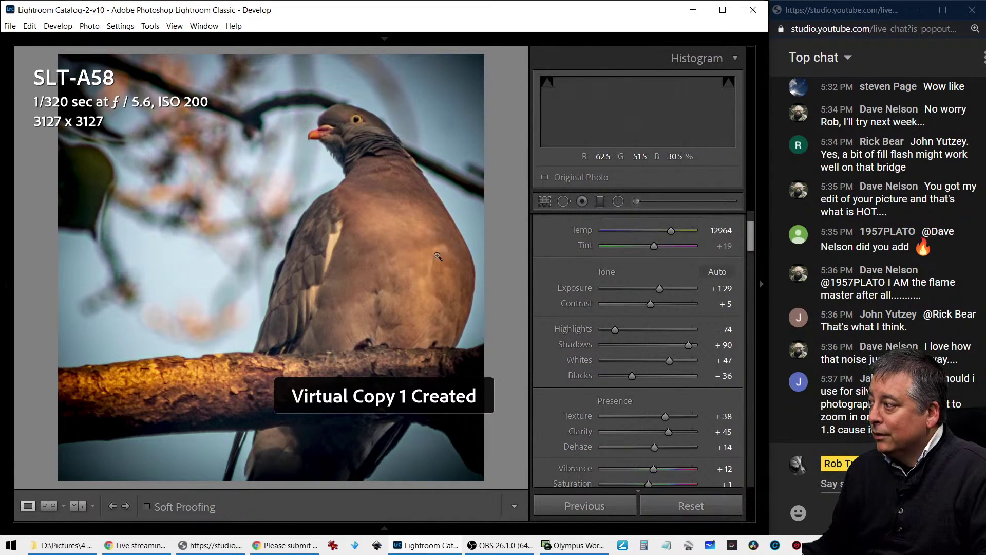
click(688, 505)
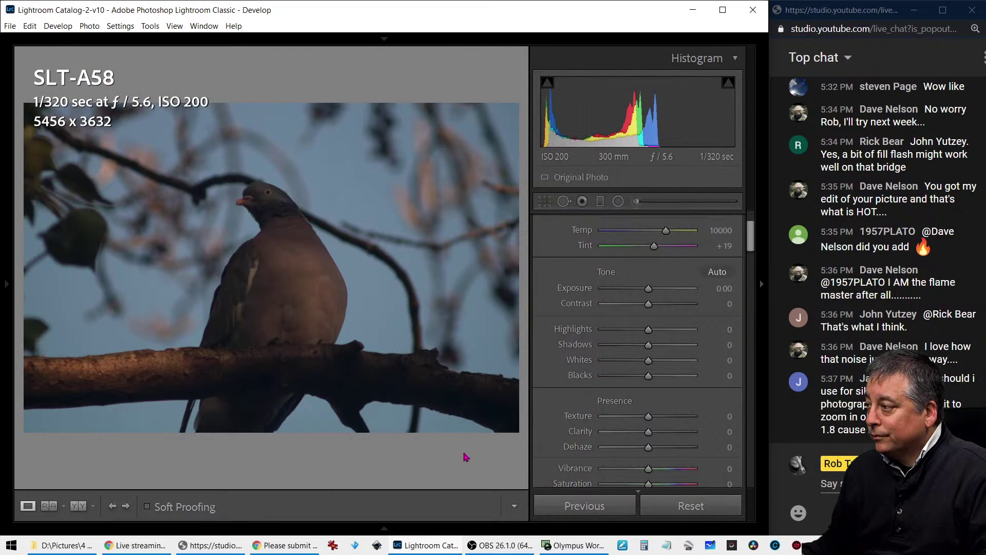
Compare the unedited virtual copy with the edited pigeon photo side by side, then return to the thumbnail grid
key(c)
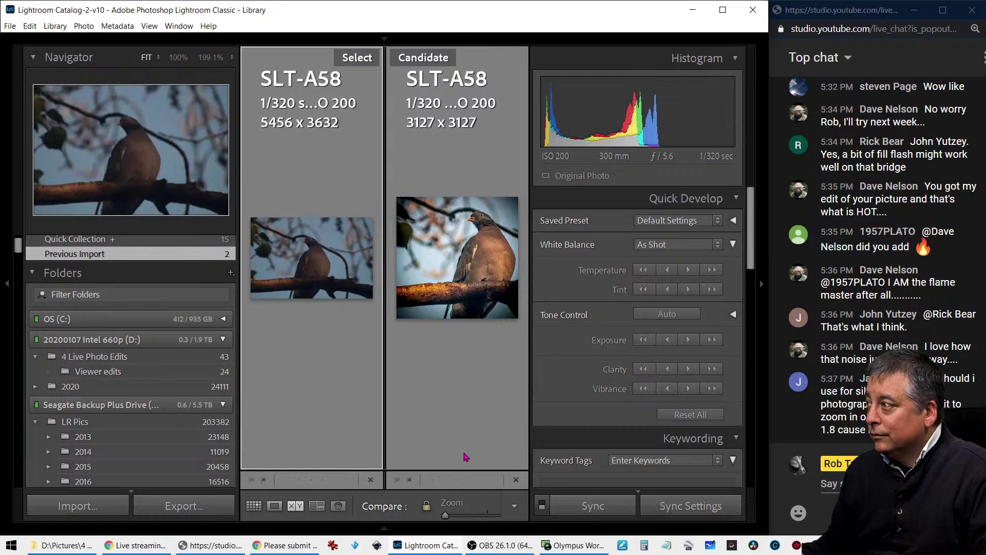
key(Tab)
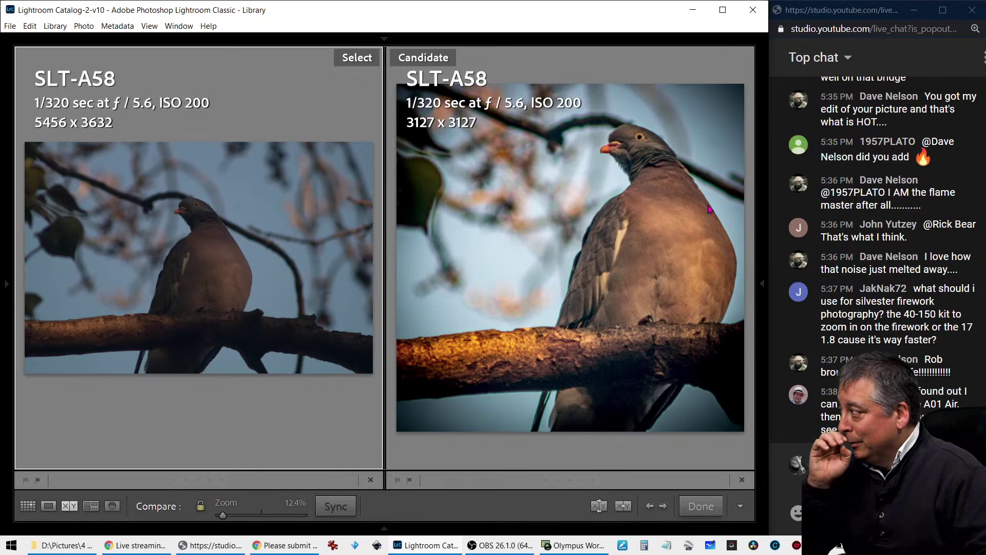
key(g)
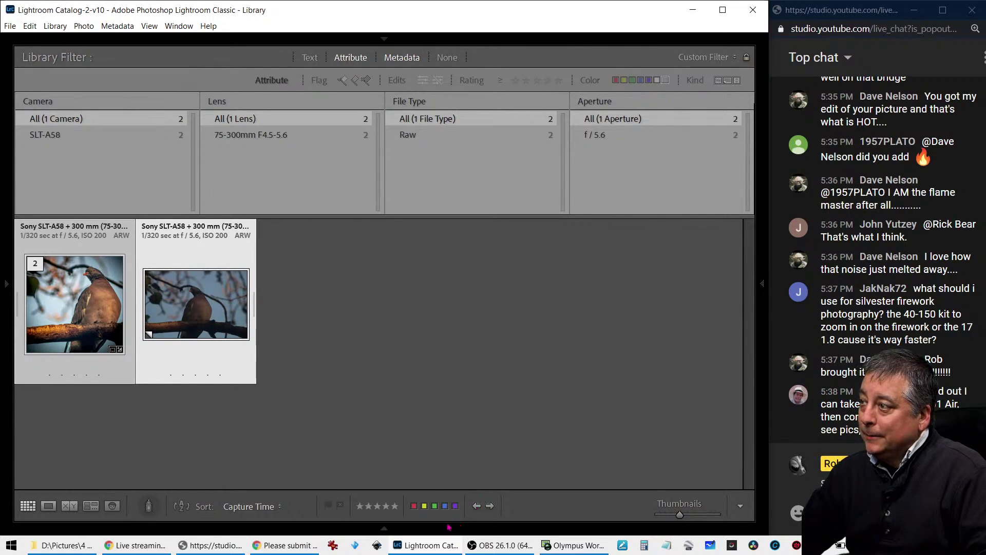
Show the photos in the Viewer edits folder by clearing the color label filter
mouse_move(450, 527)
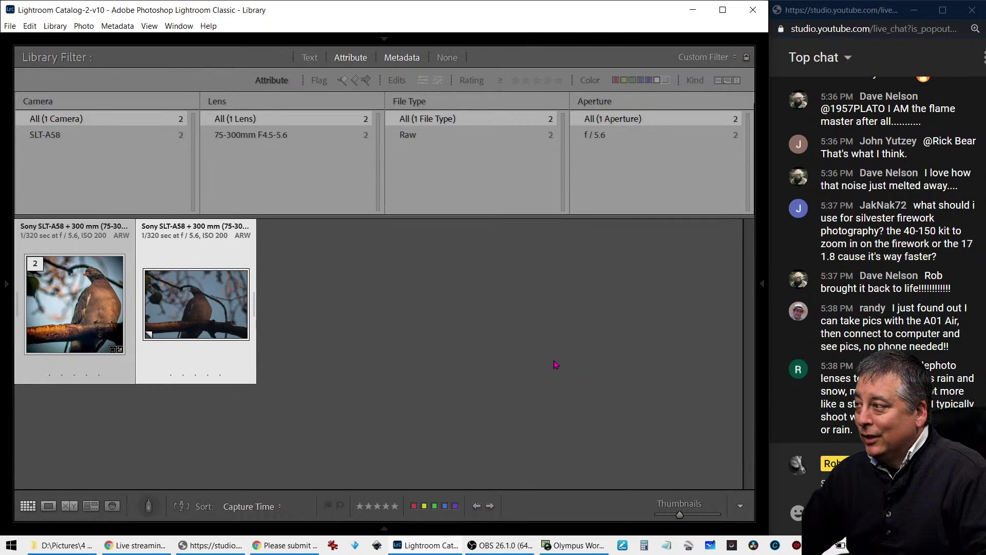
mouse_move(13, 305)
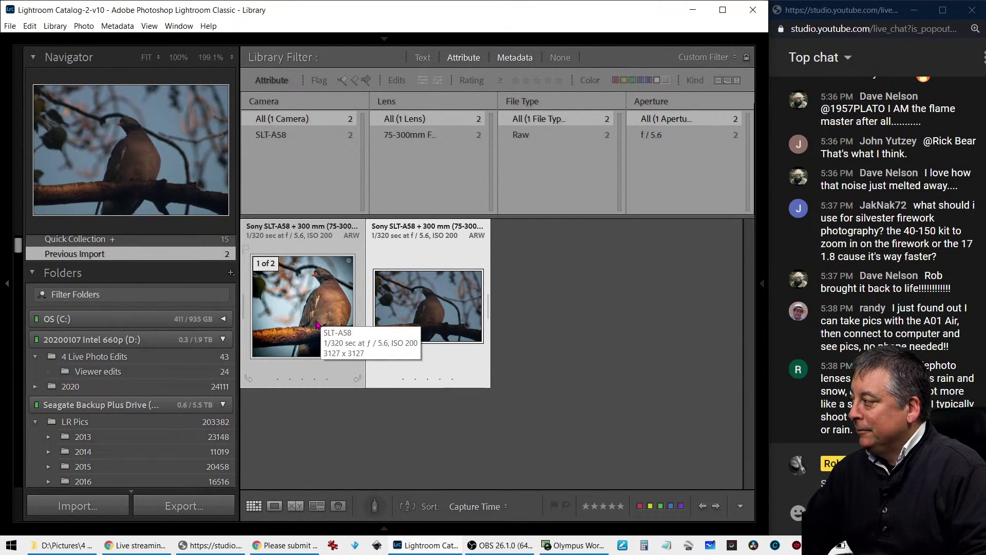
click(174, 369)
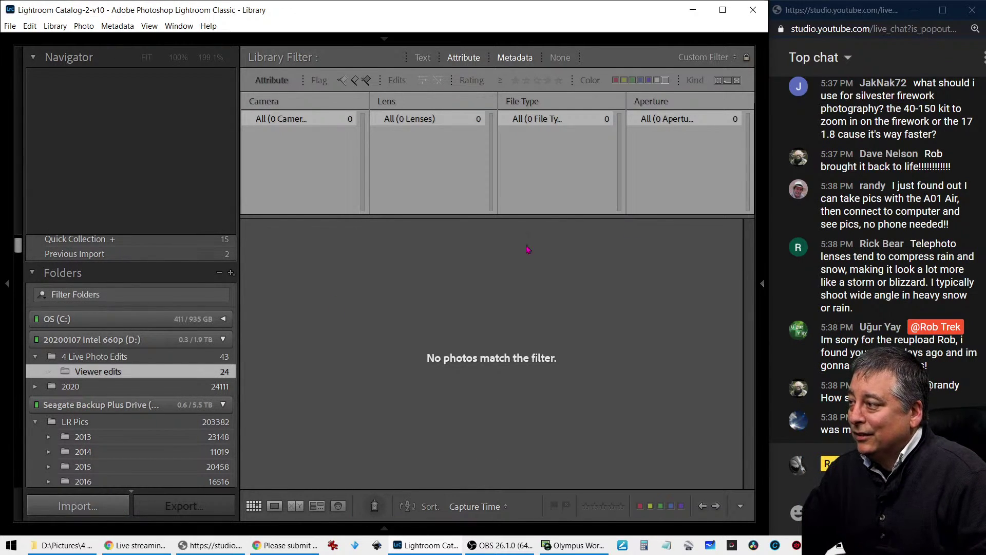
mouse_move(761, 247)
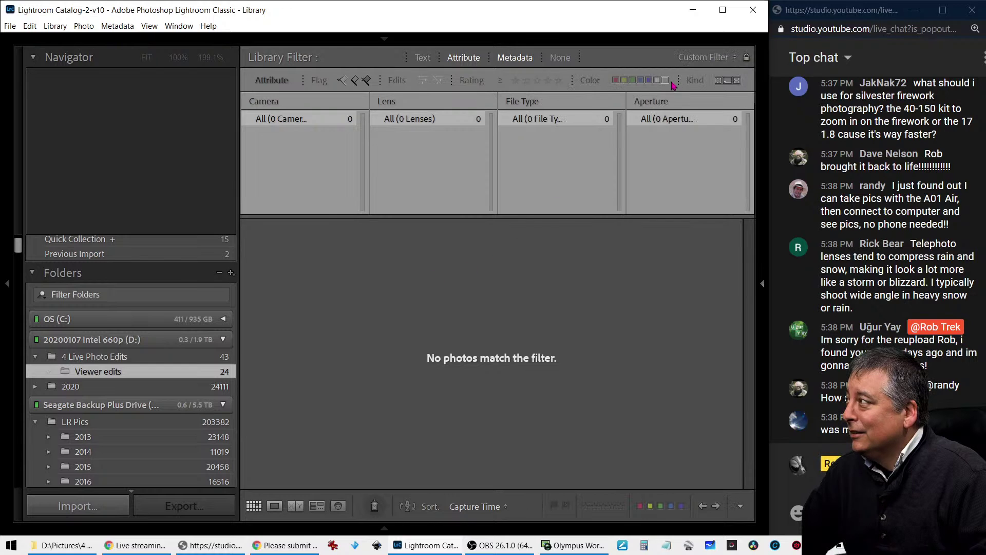
click(668, 81)
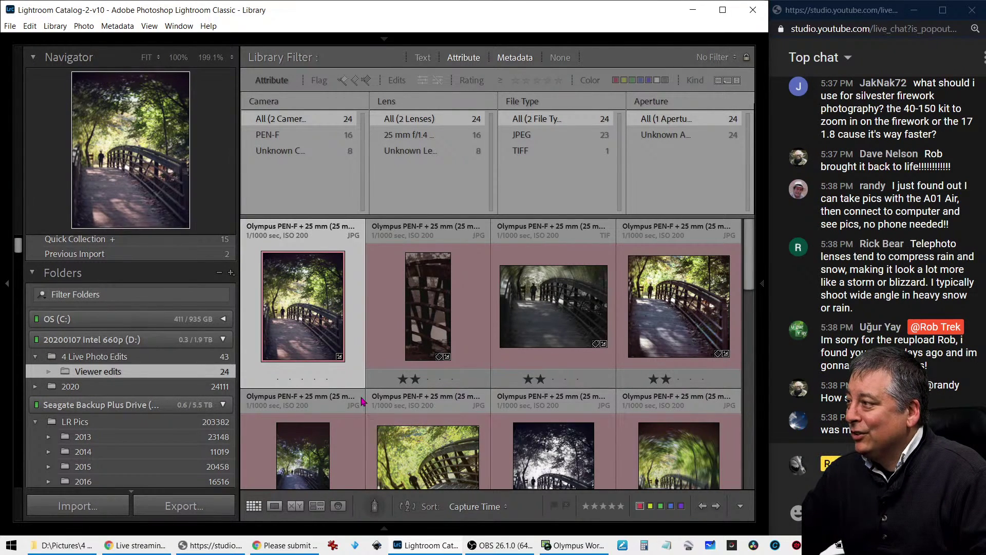
View the first two bridge edits in the Viewer edits folder at full size and check the second one's photo information overlay
double_click(304, 299)
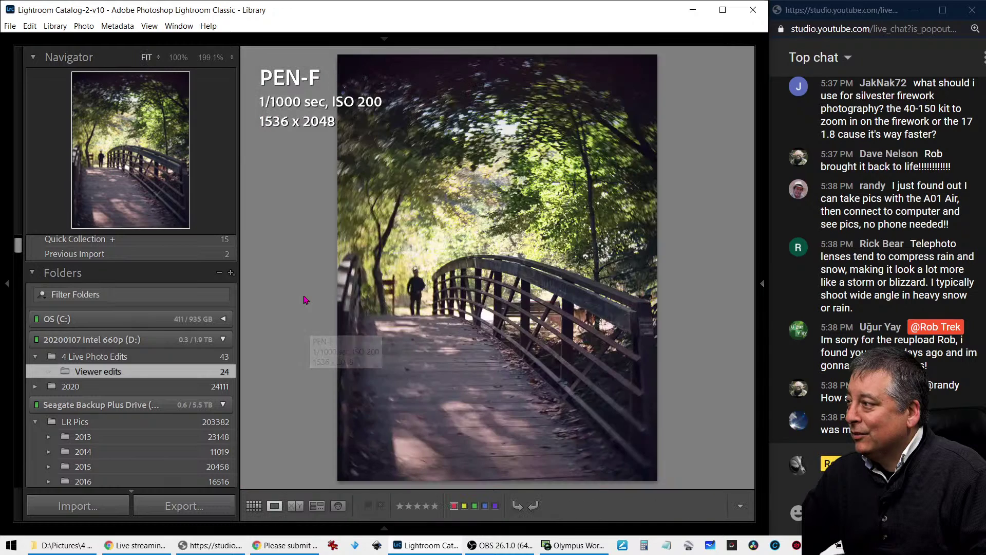
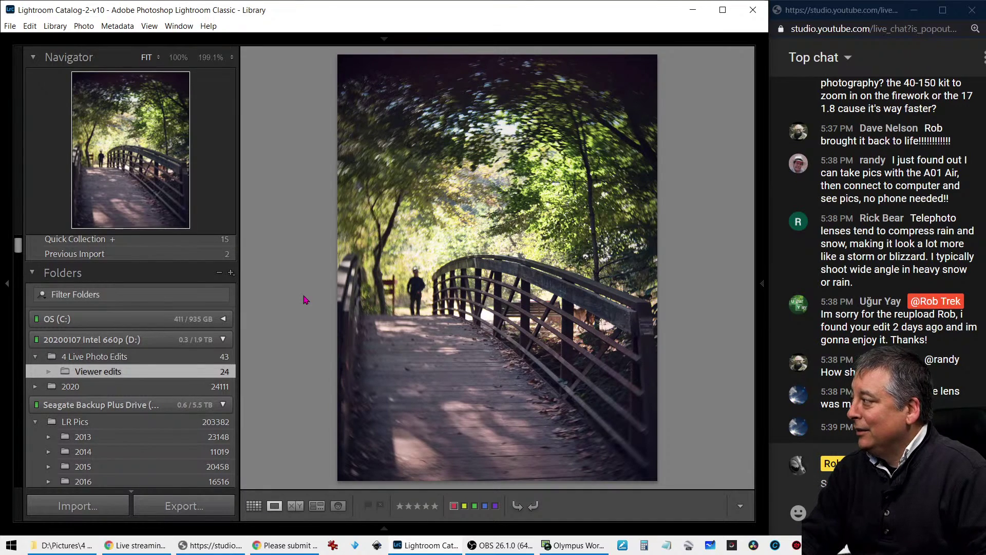
key(Right)
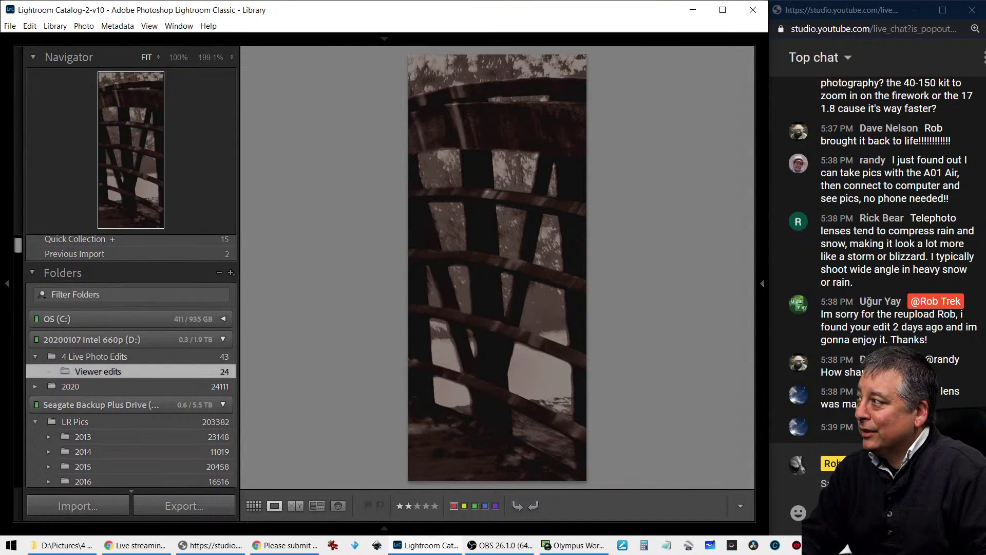
key(Right)
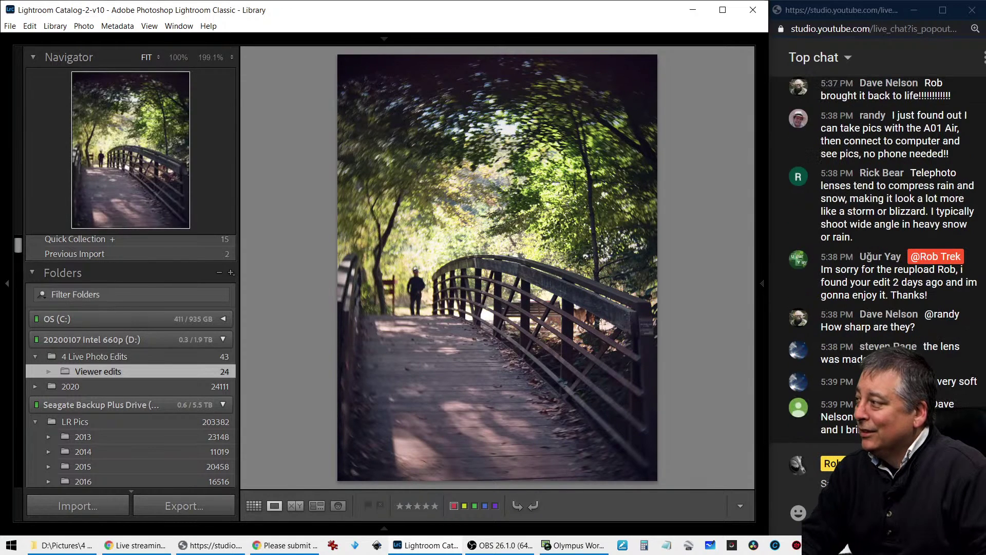
key(Right)
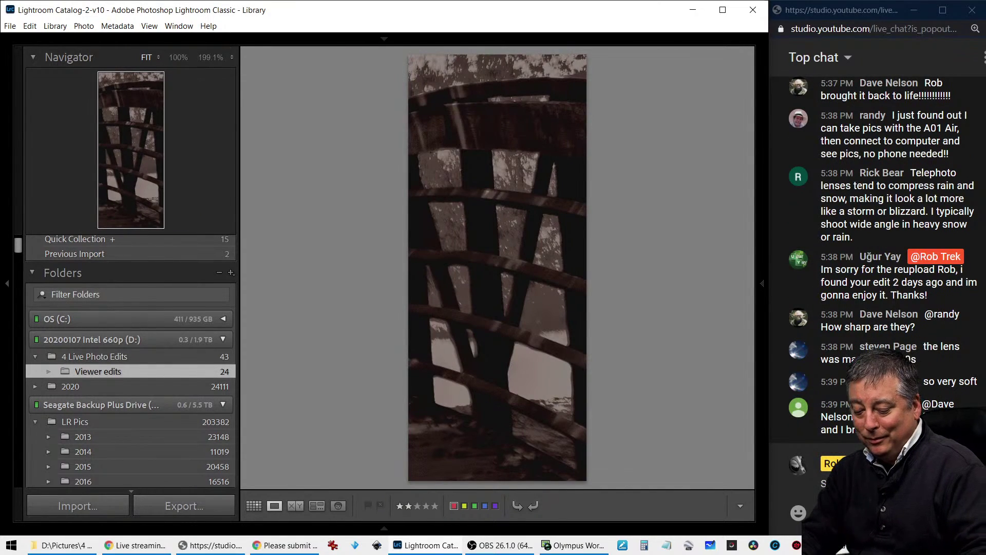
key(i)
key(i)
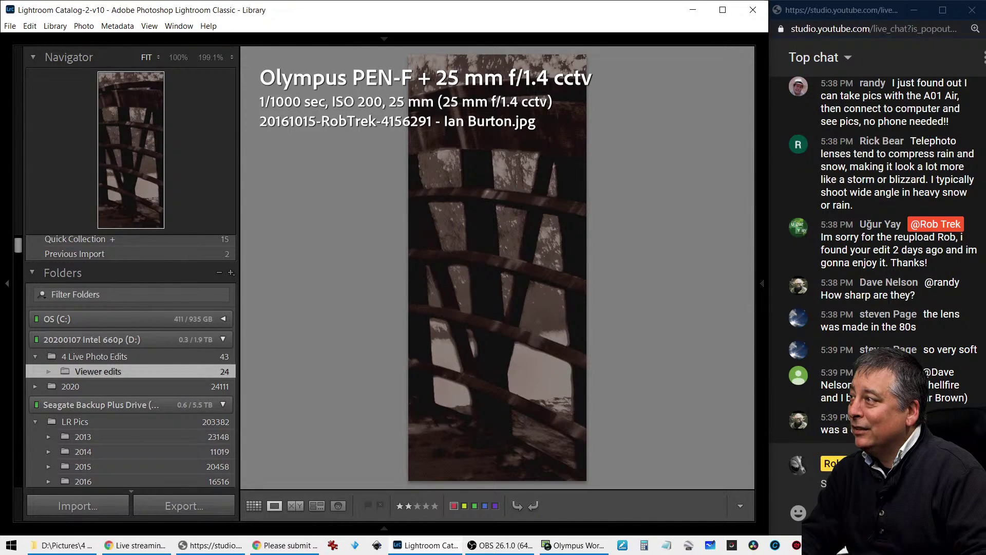
key(i)
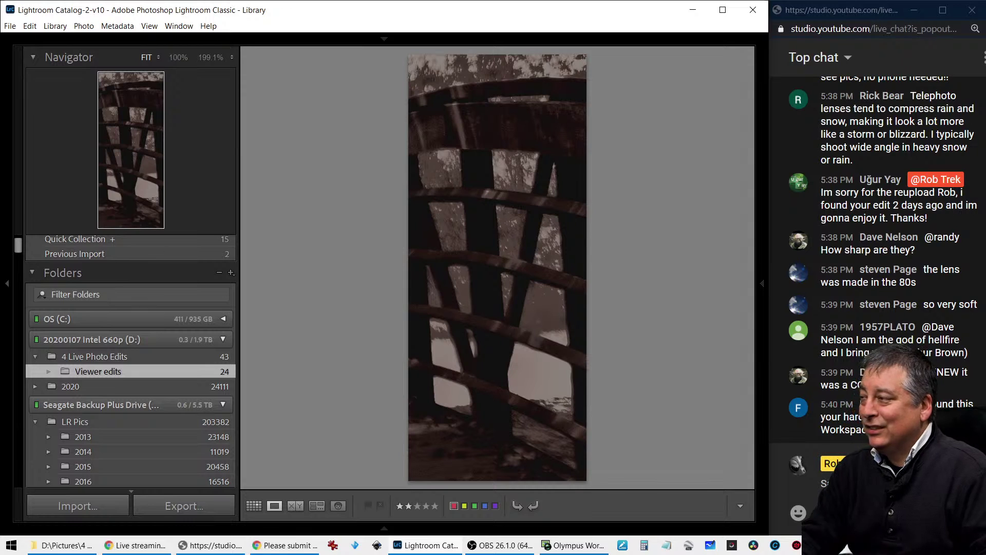
Show the next bridge edit, the dark swirl-blurred one, at full size and hide the Navigator and Folders panels to enlarge it
key(Right)
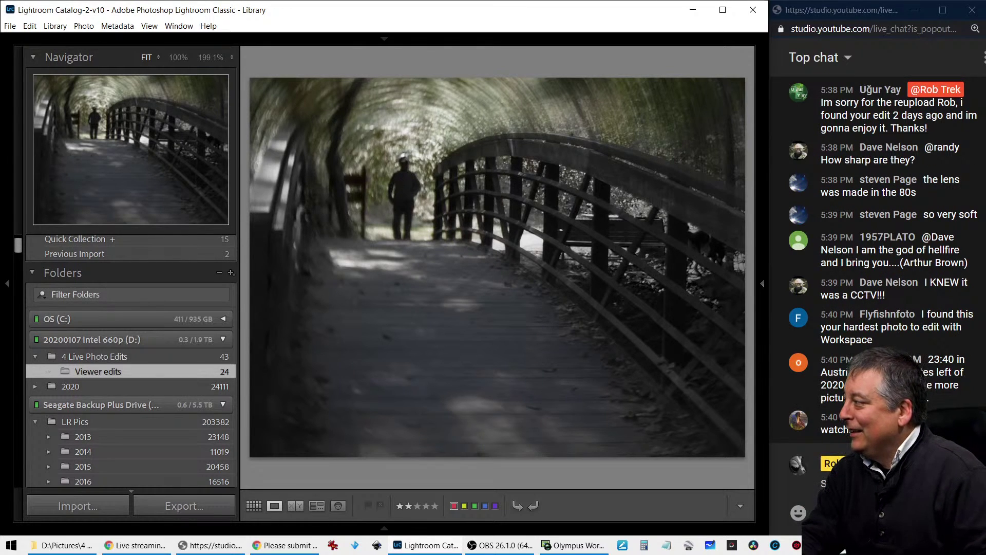
key(r)
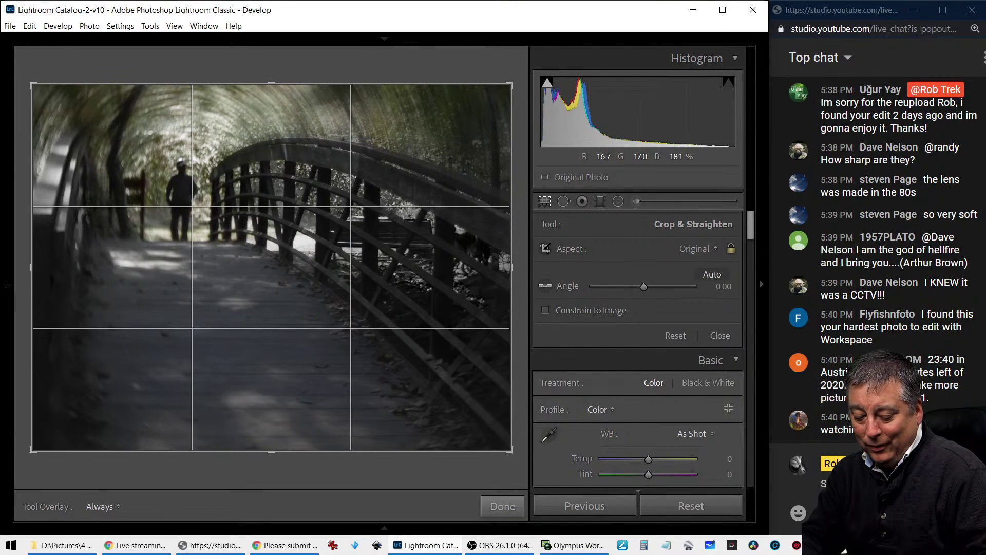
key(e)
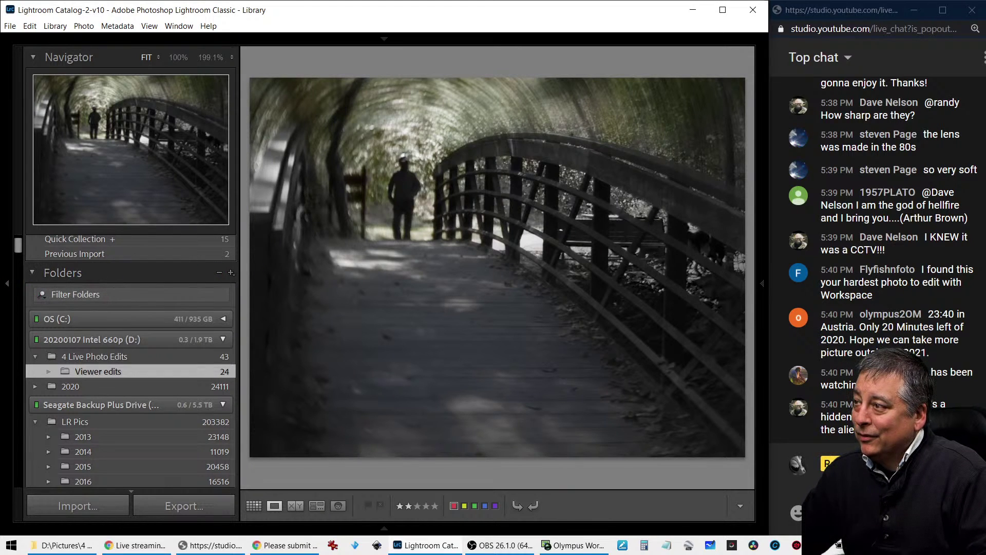
click(6, 291)
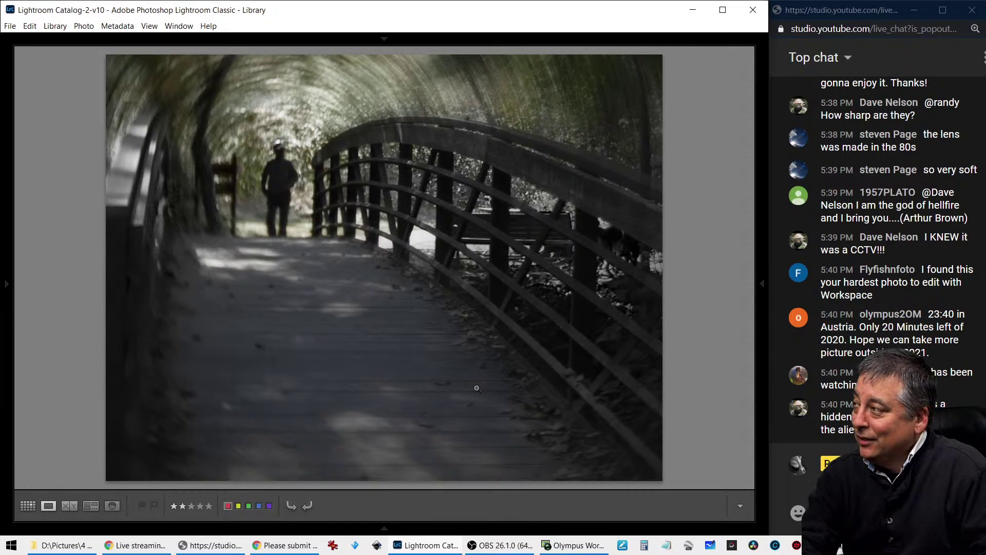
Check the camera, exposure and file name details of the dark swirl-blurred edit, then hide the information overlay
key(i)
key(i)
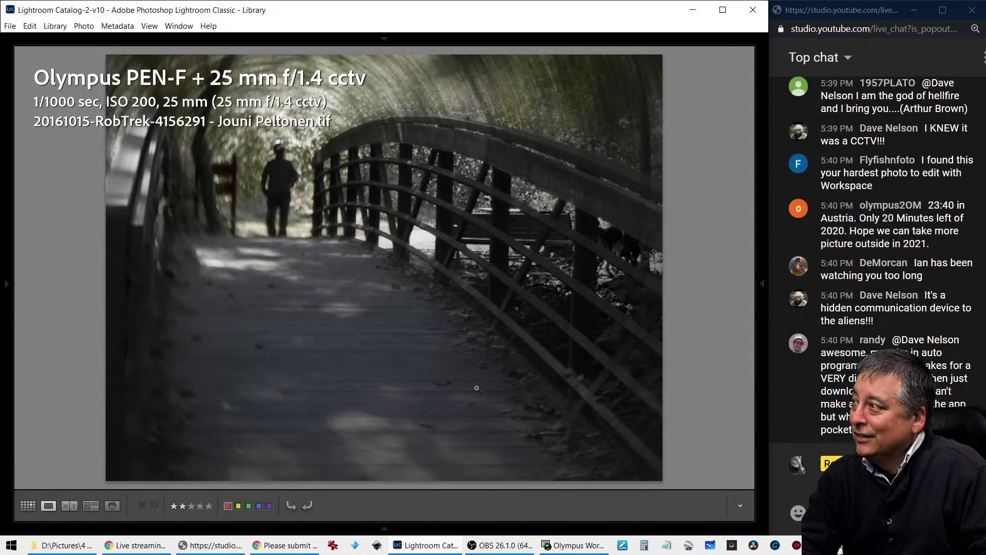
key(i)
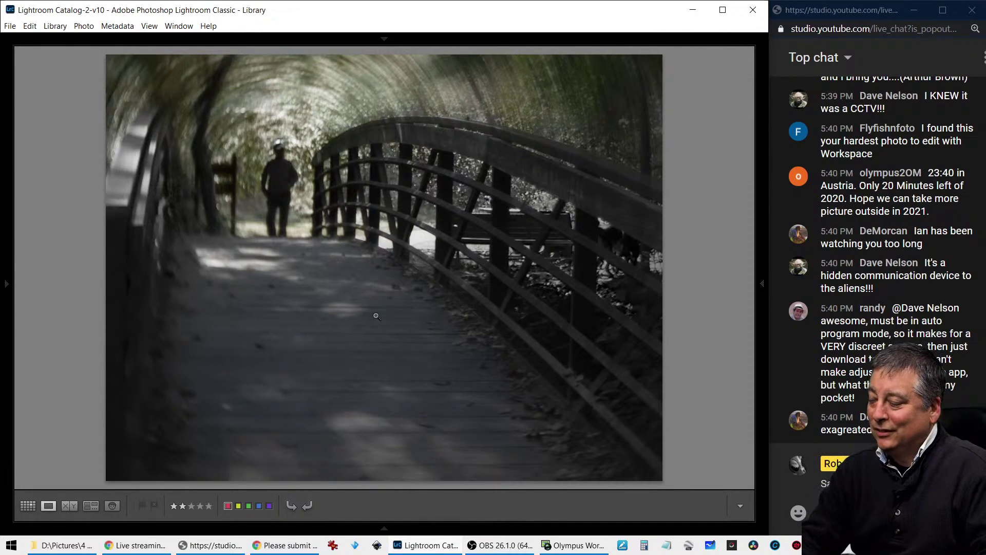
View the following square-cropped colour edit of the bridge and briefly show its photo information overlay
key(Right)
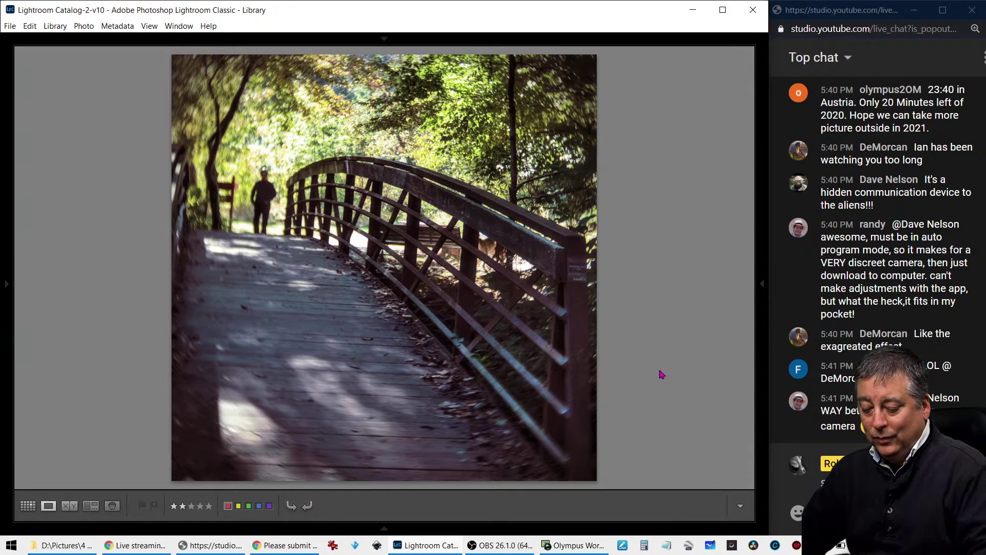
key(i)
key(i)
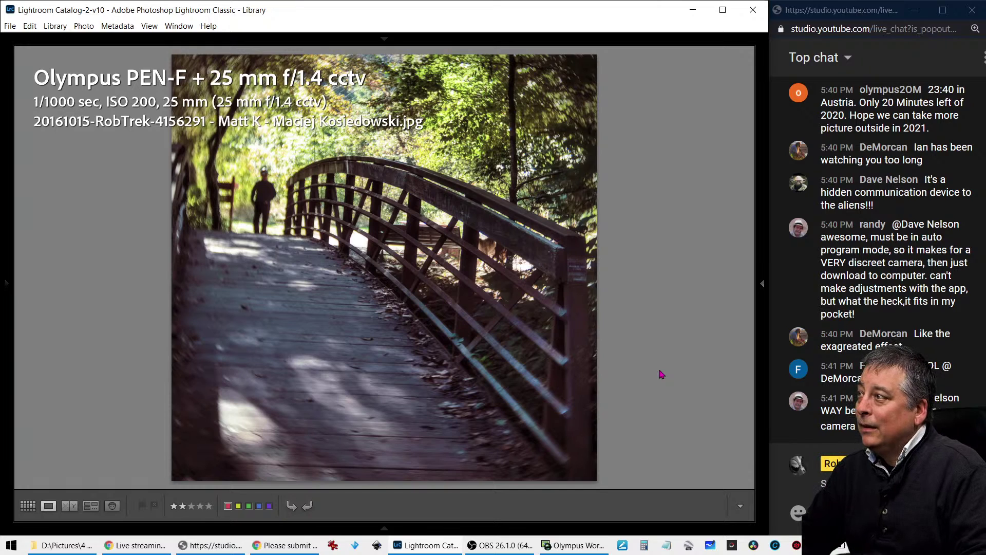
key(i)
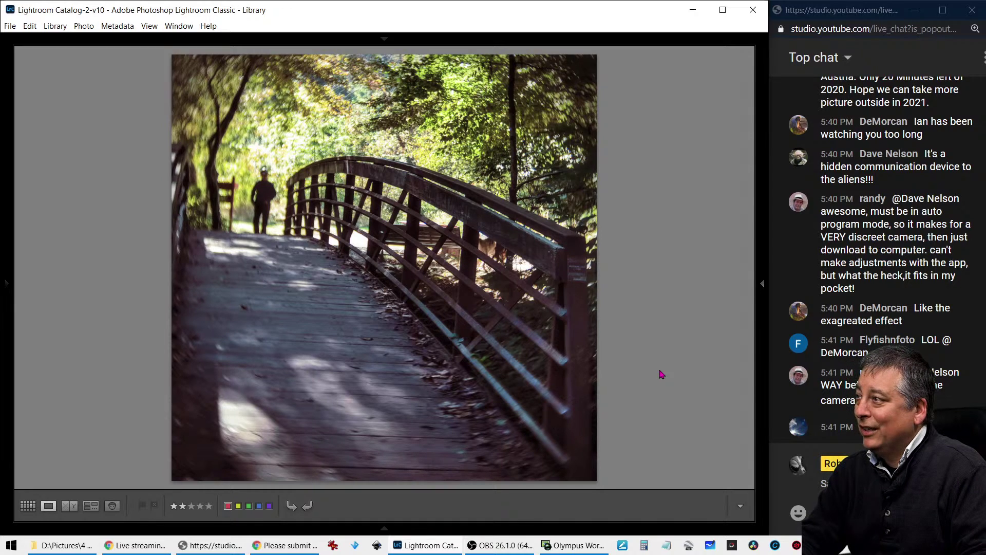
View the tall, narrow bridge edit with the distorted walkway and briefly show its camera and file details
key(Right)
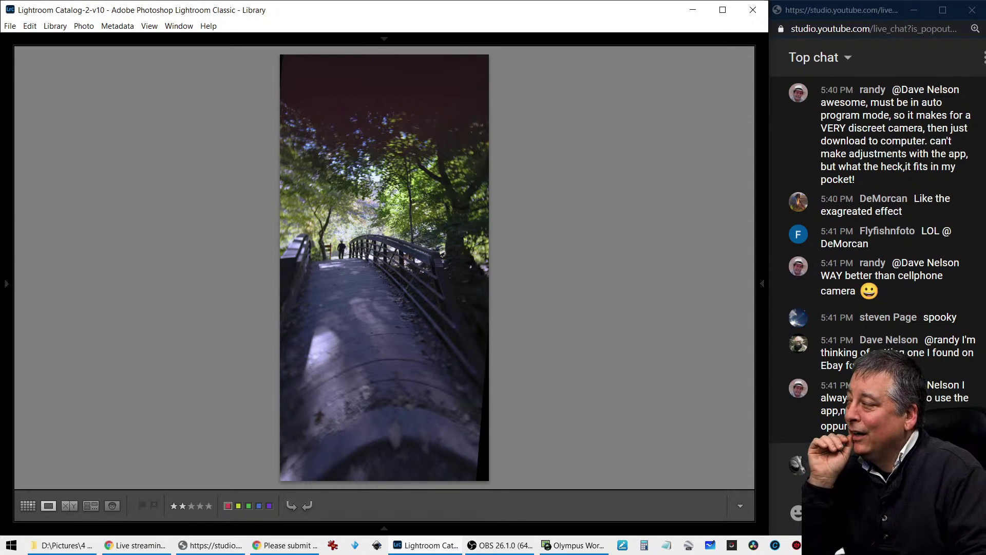
key(i)
key(i)
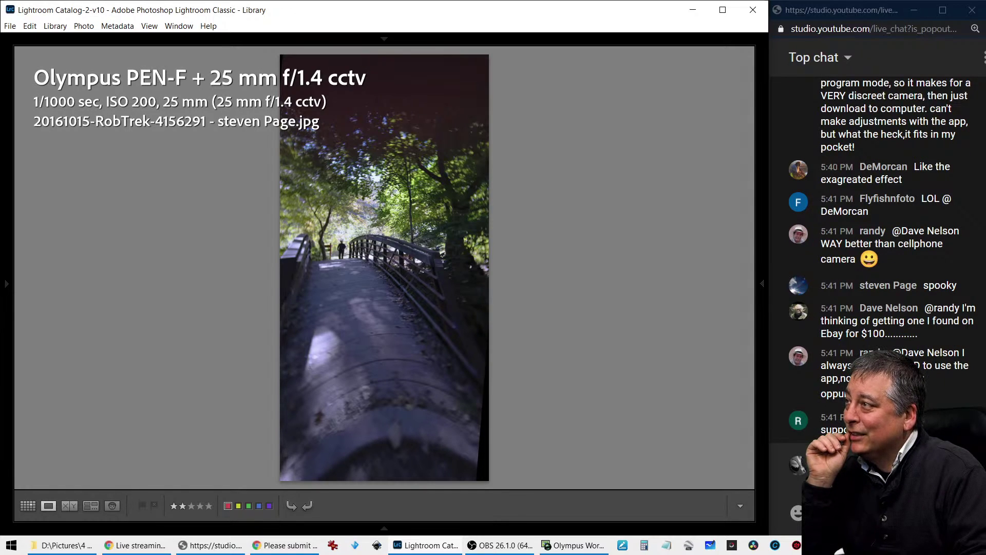
key(i)
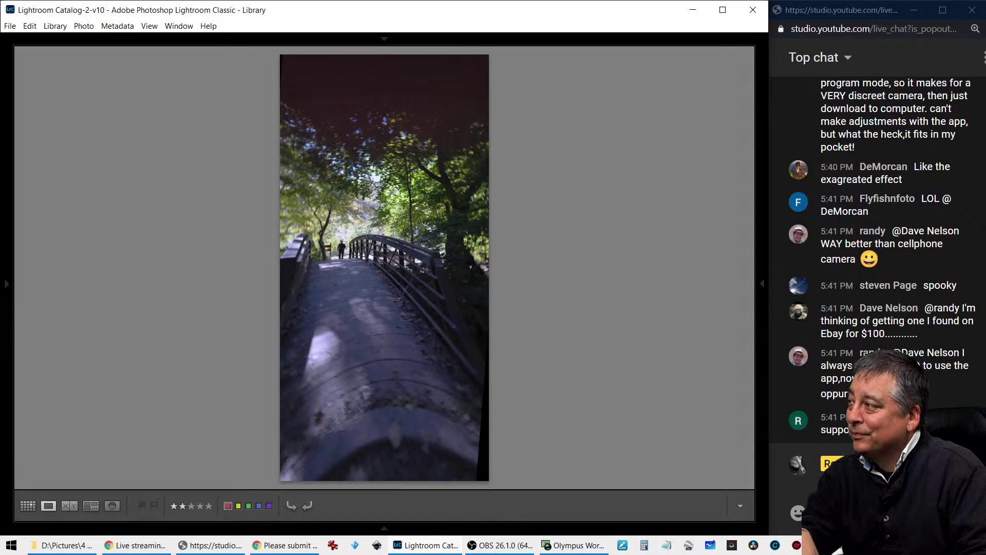
View the tilted square bridge edit and check its file name and camera details in the information overlay
key(Right)
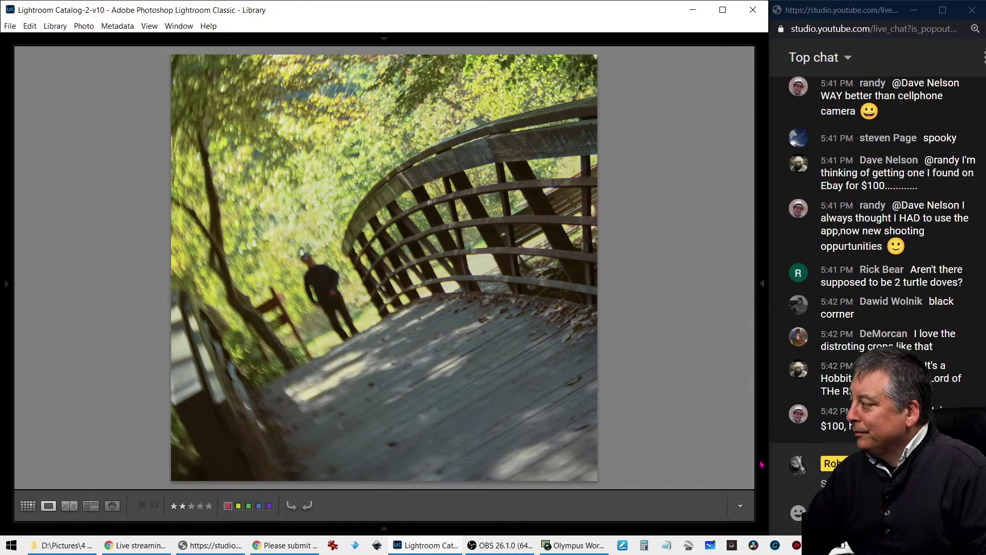
mouse_move(763, 464)
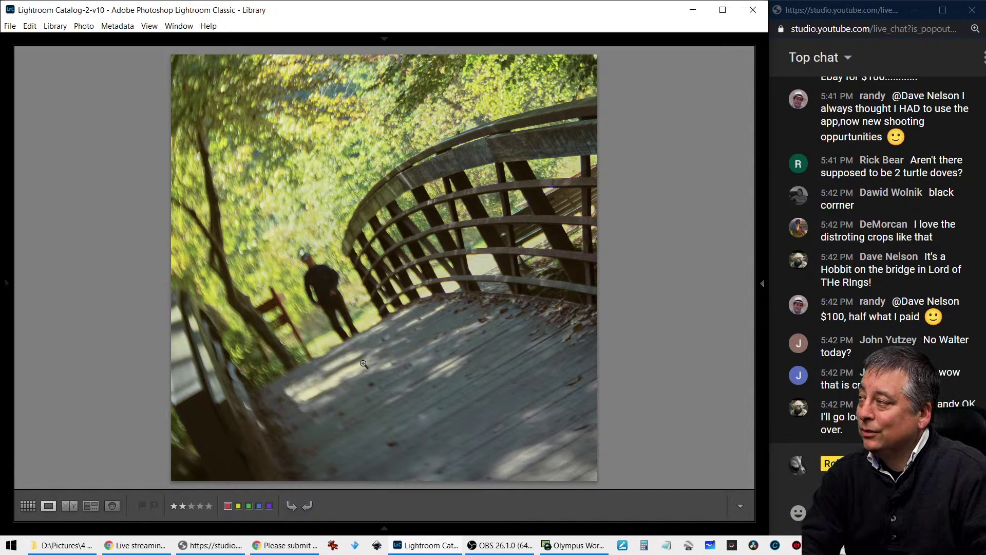
key(i)
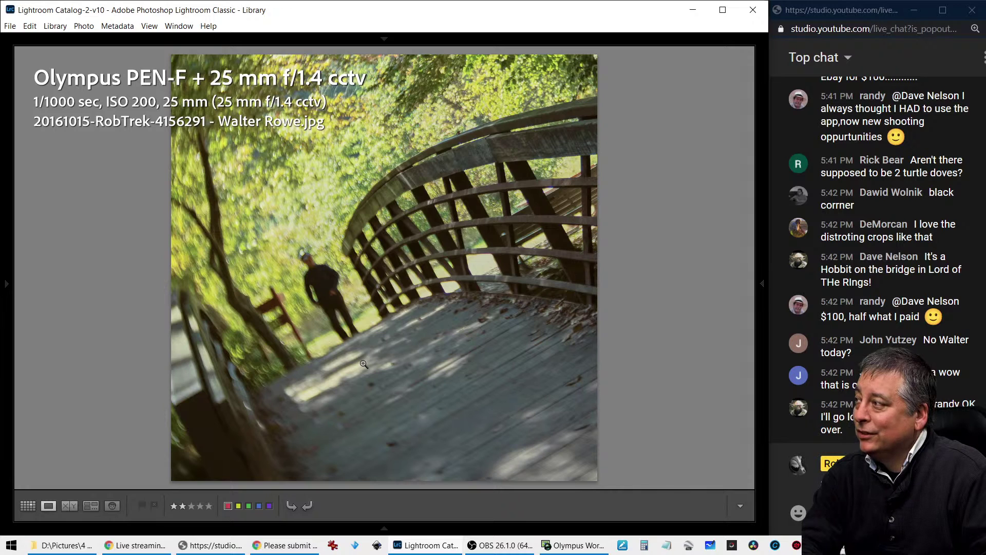
key(i)
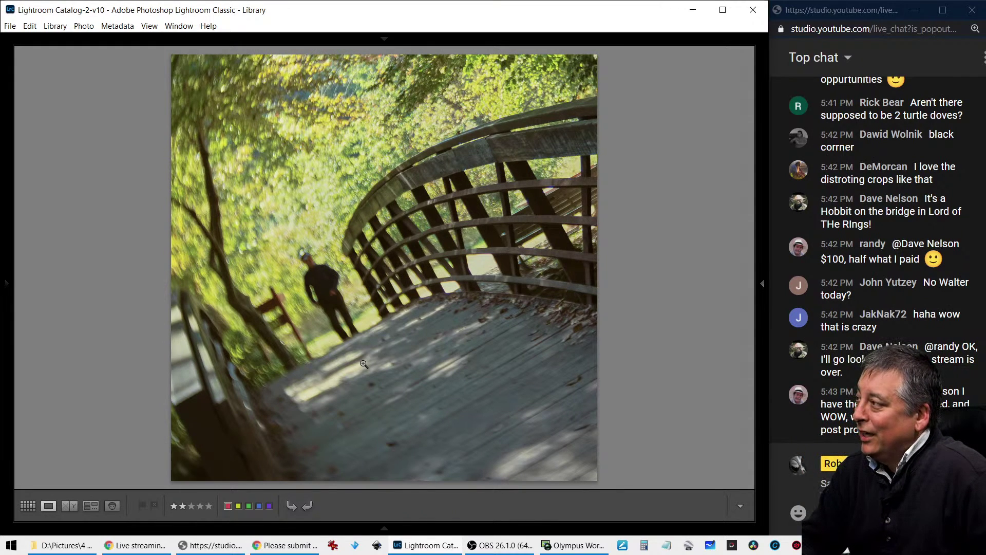
View the dark black-and-white bridge edit and the green swirl-blurred one after it, checking the latter's photo information overlay
key(Right)
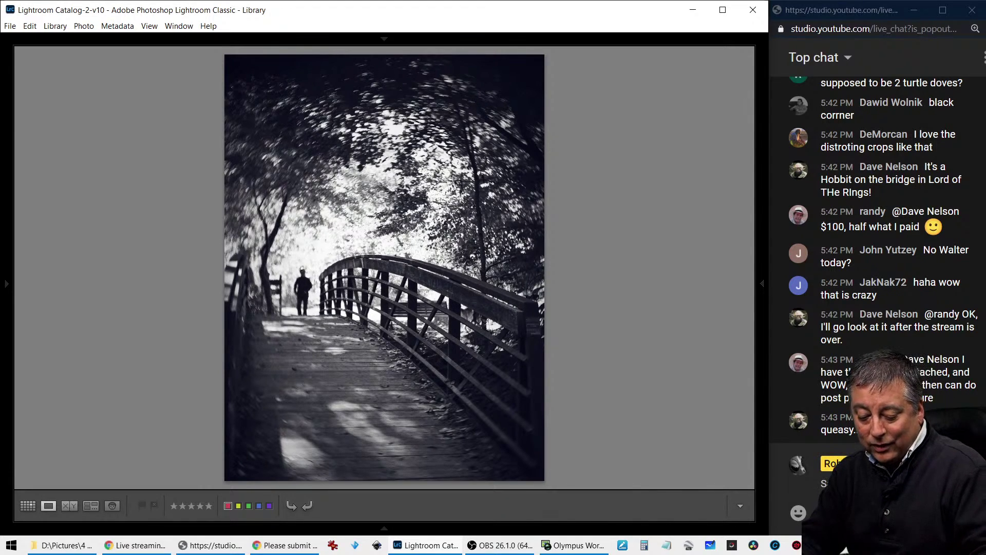
key(i)
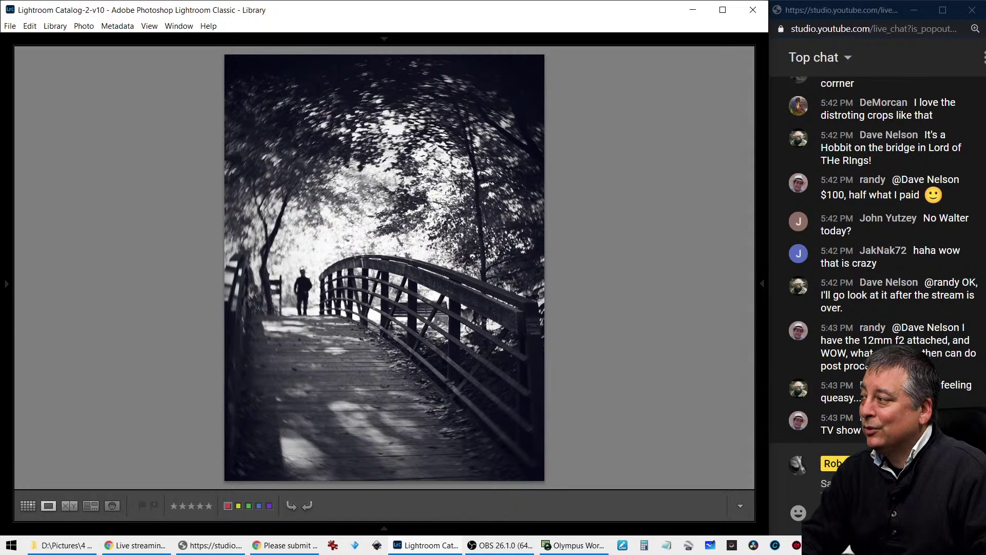
key(Right)
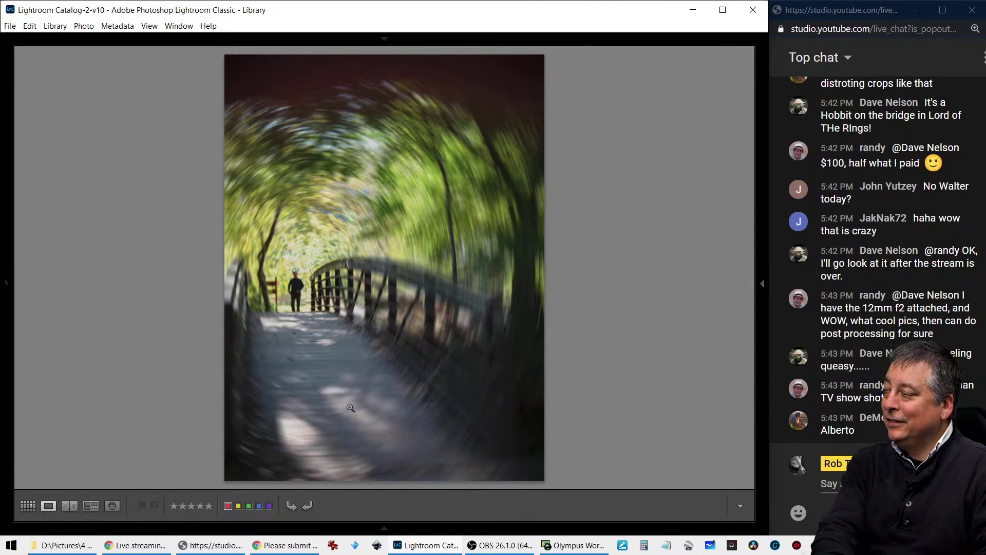
key(i)
key(i)
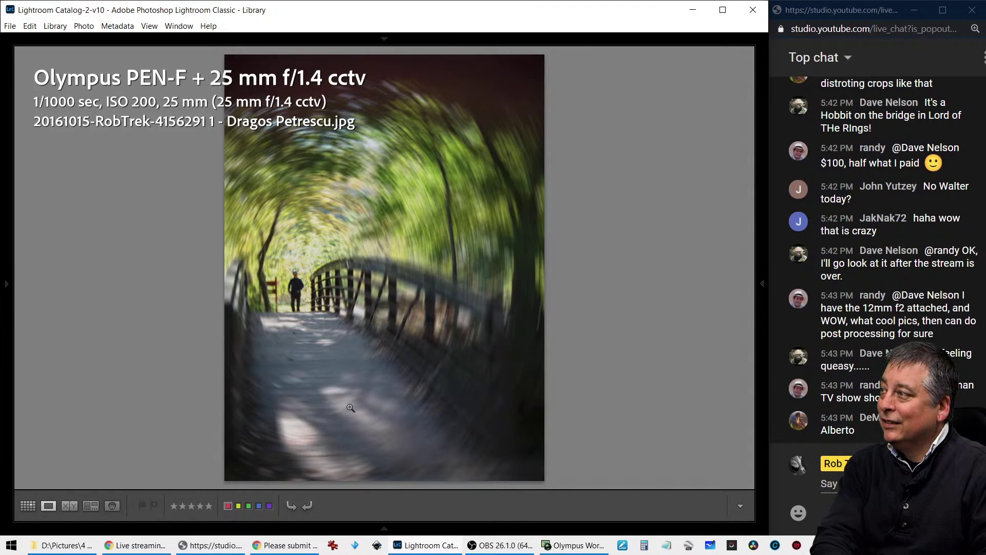
key(i)
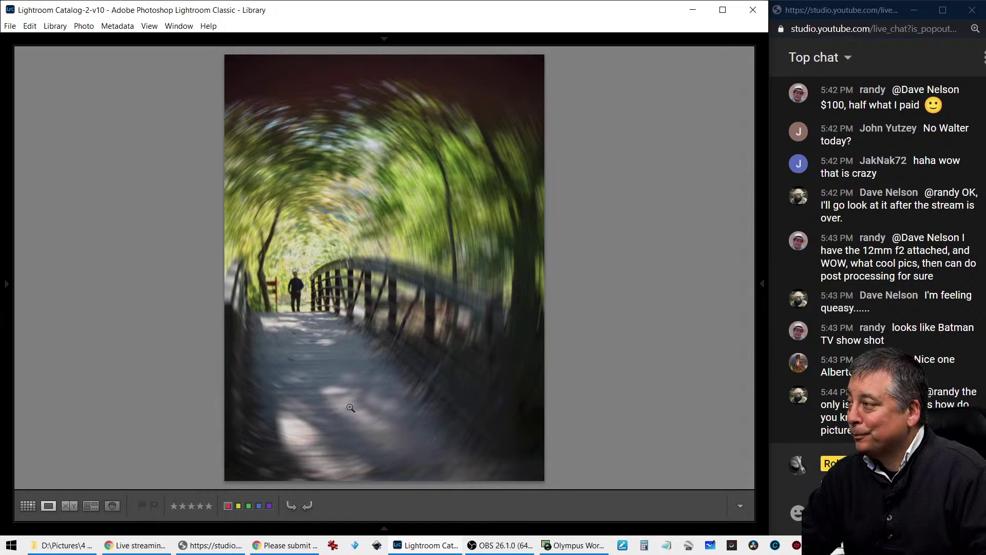
View the high-contrast, muted-colour bridge edit and cycle through both of its photo information overlays
key(Left)
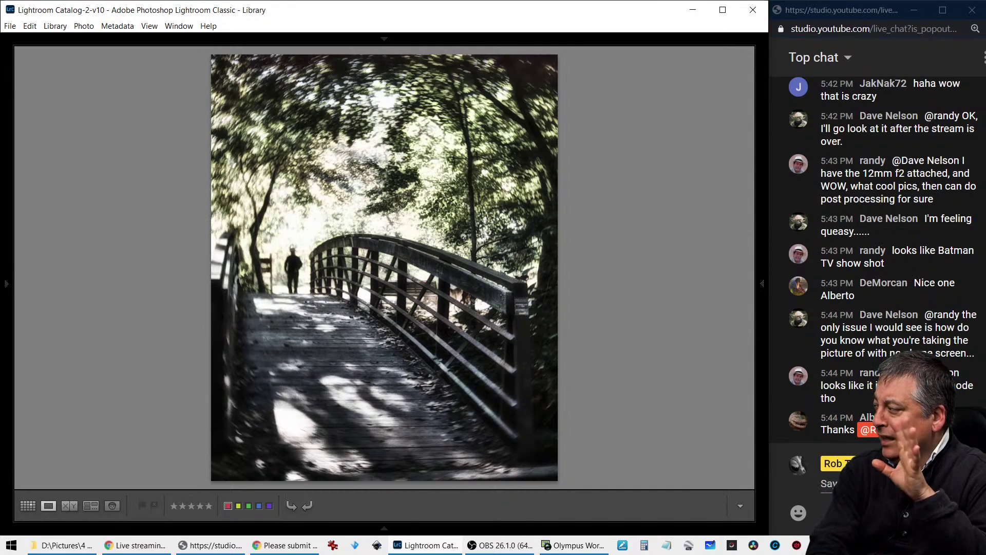
key(i)
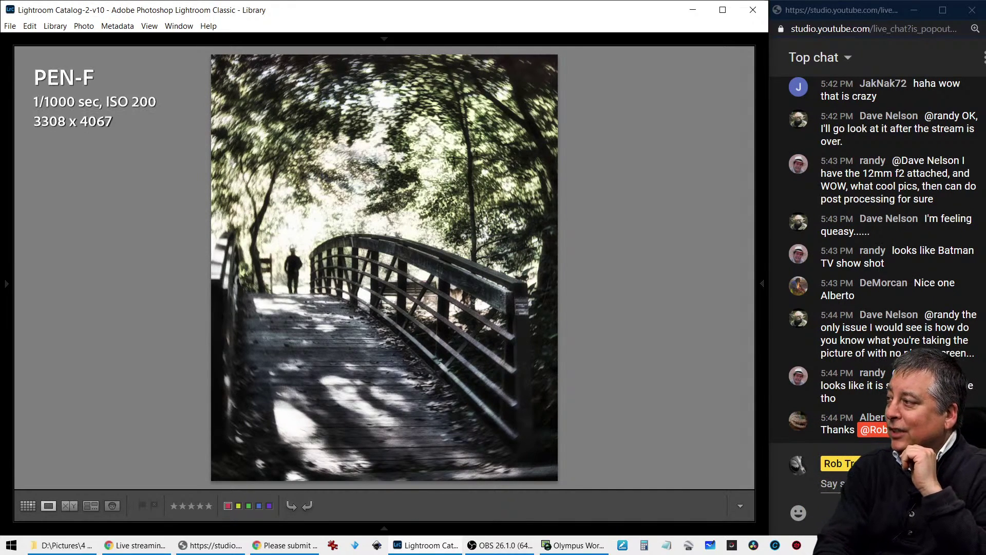
key(i)
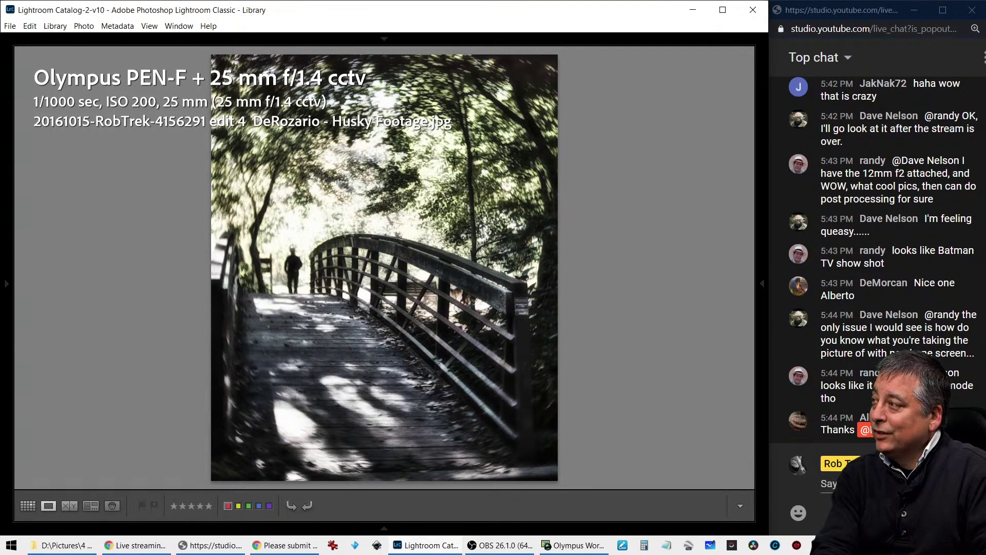
key(i)
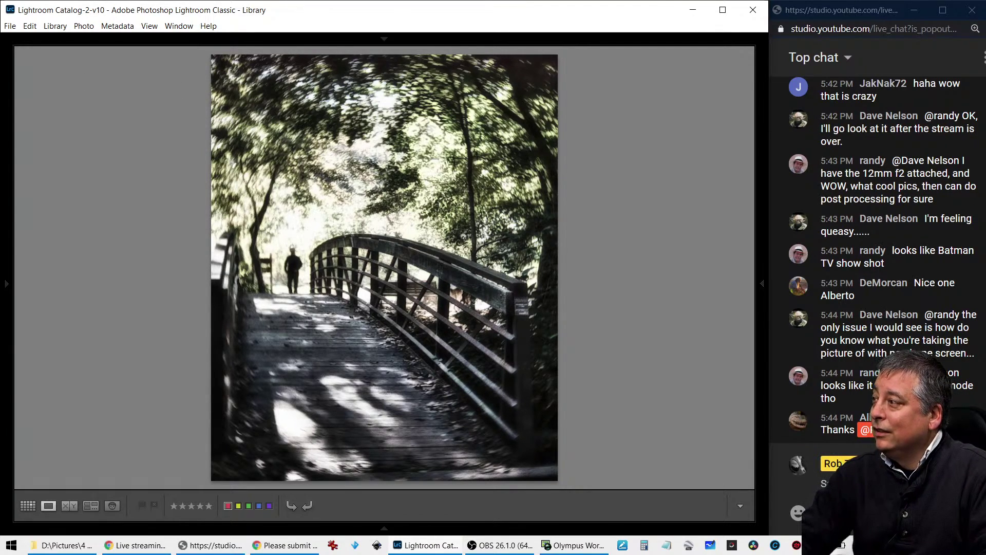
View the bridge edit with the glowing yellow border and check its file name and camera details
key(Right)
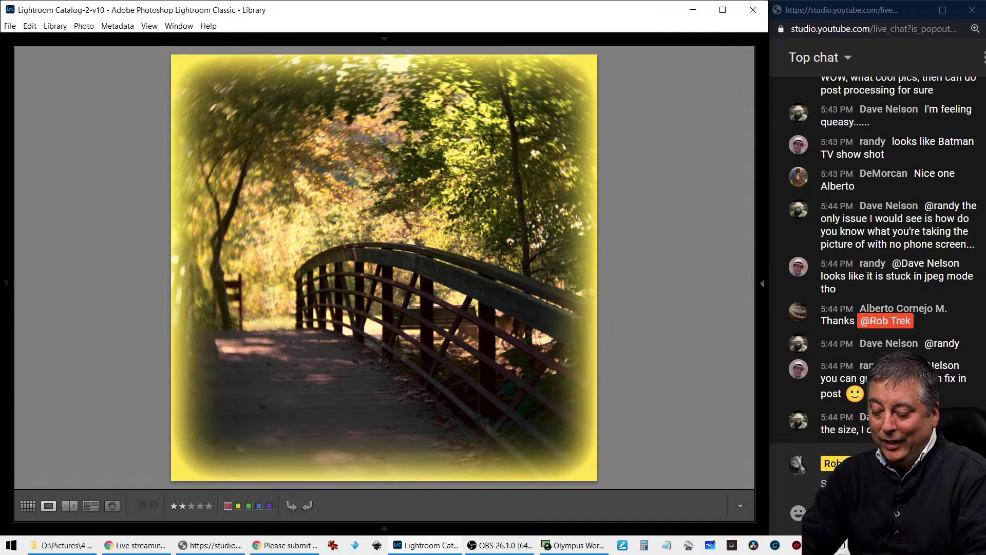
key(i)
key(i)
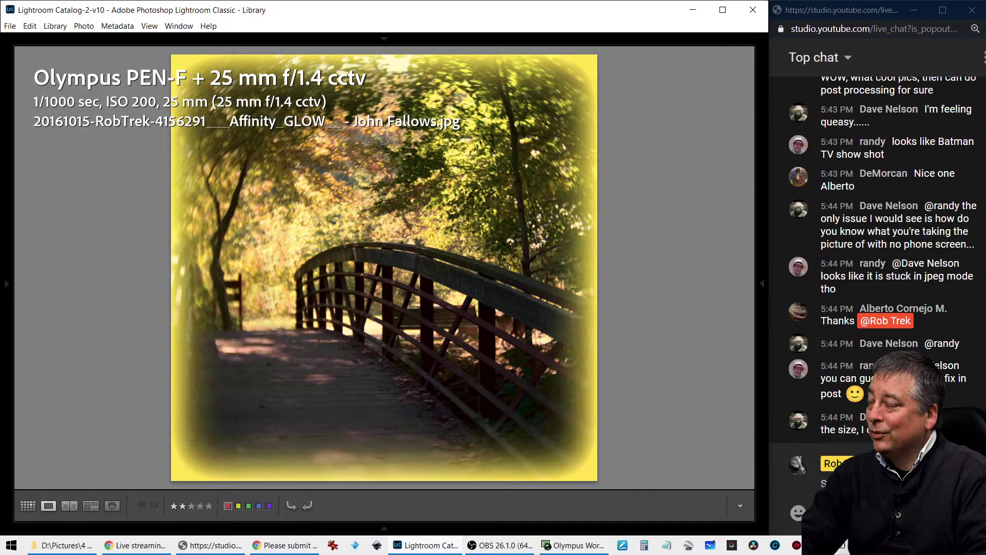
key(i)
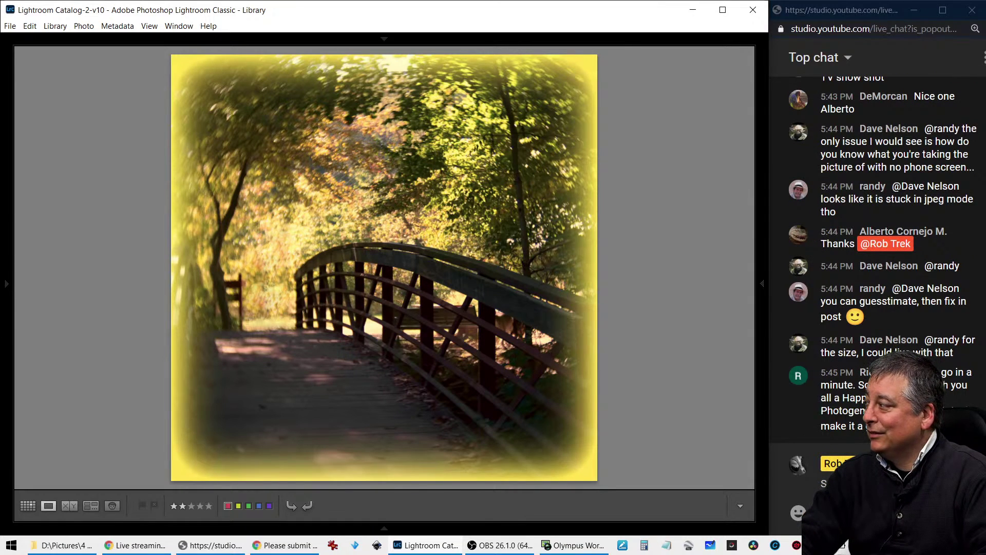
View the bright black-and-white bridge edit and briefly show its photo information overlay
key(Right)
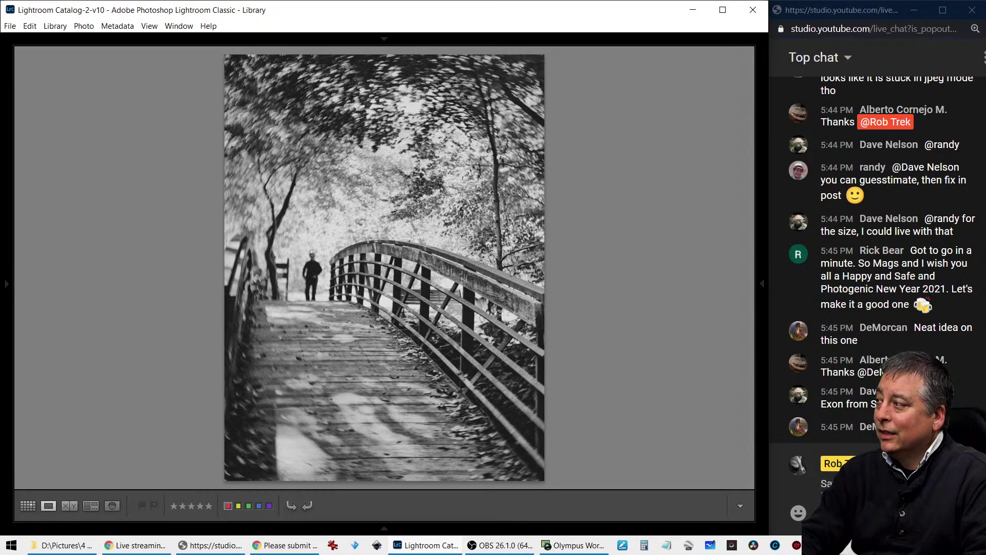
key(i)
key(i)
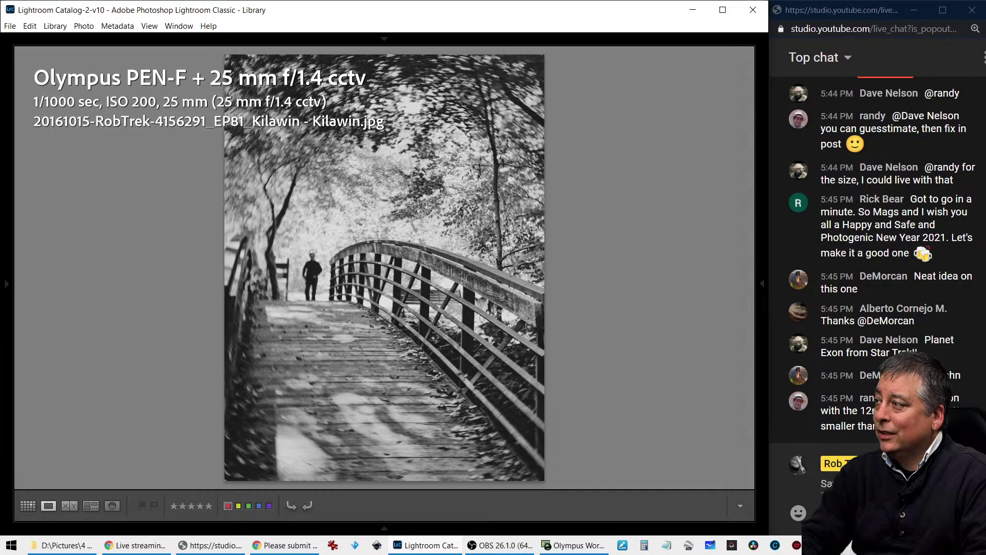
key(i)
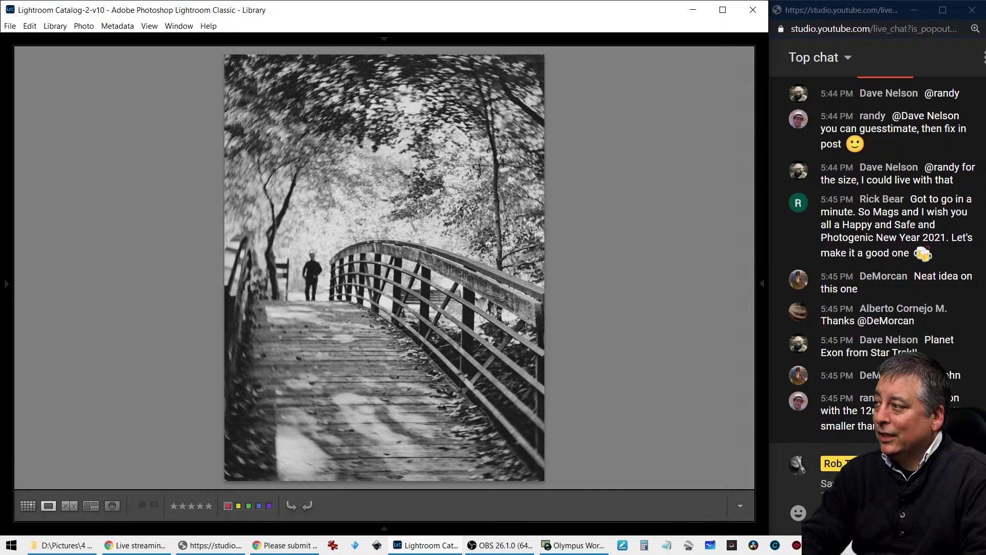
Compare the gold-and-blue bridge edit with the black-and-white one before it, then check the gold-and-blue edit's photo information overlay
key(Right)
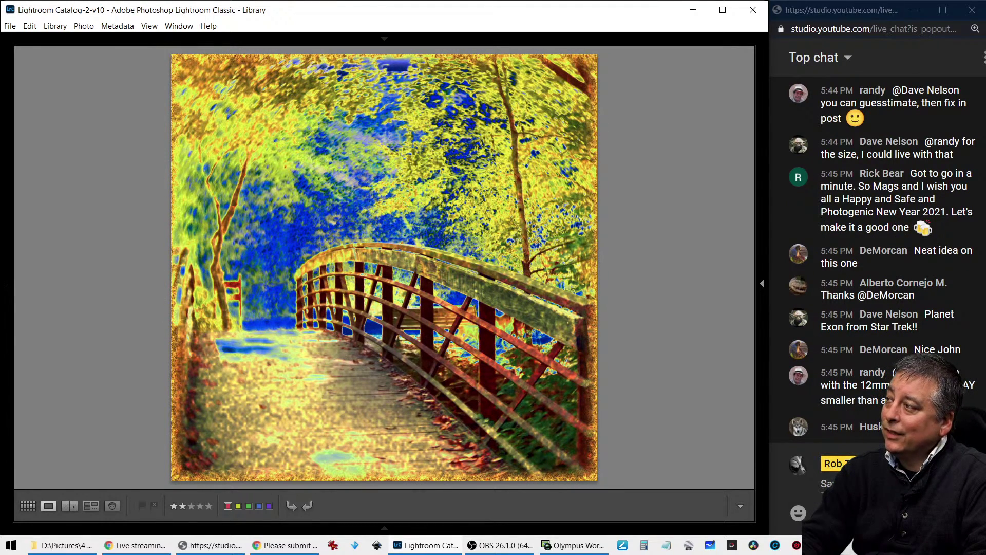
key(Left)
key(Right)
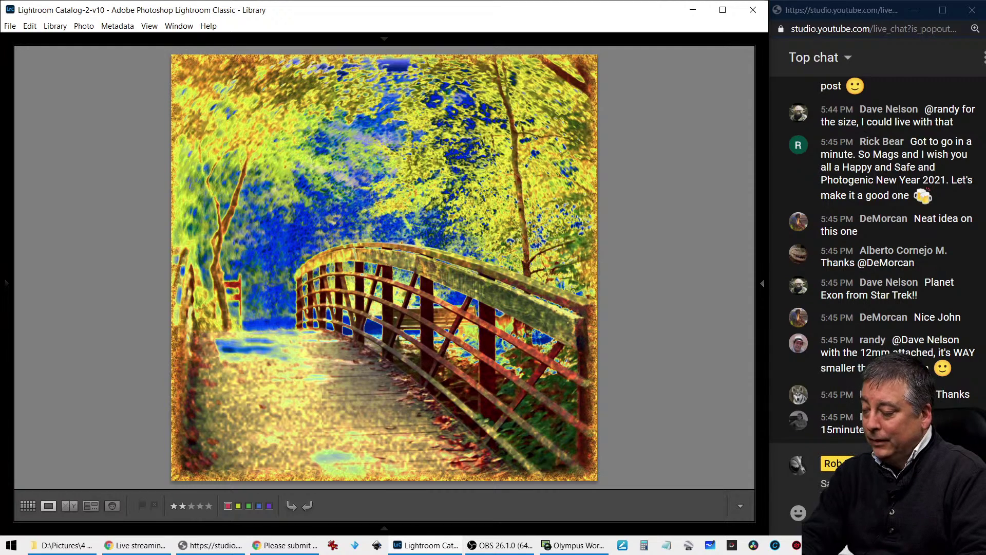
key(i)
key(i)
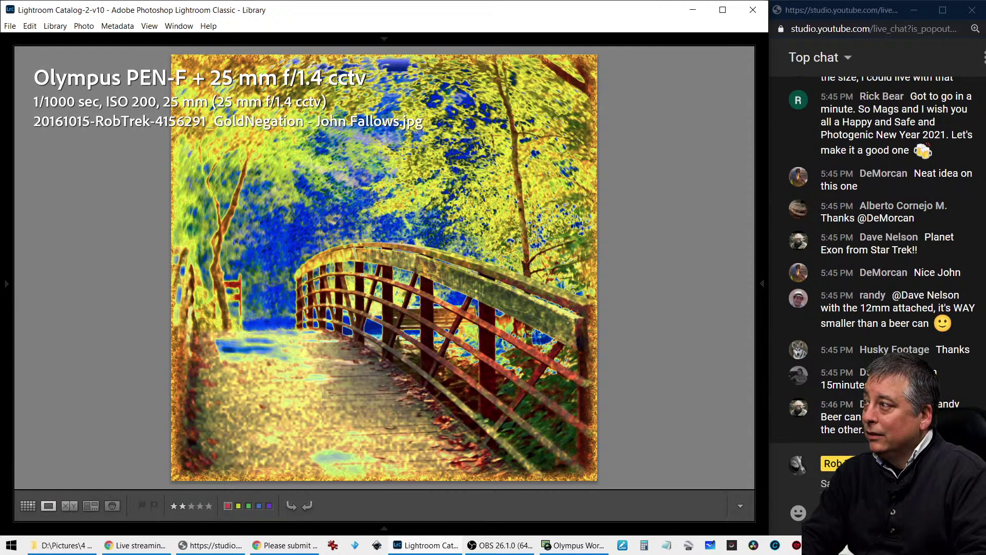
key(i)
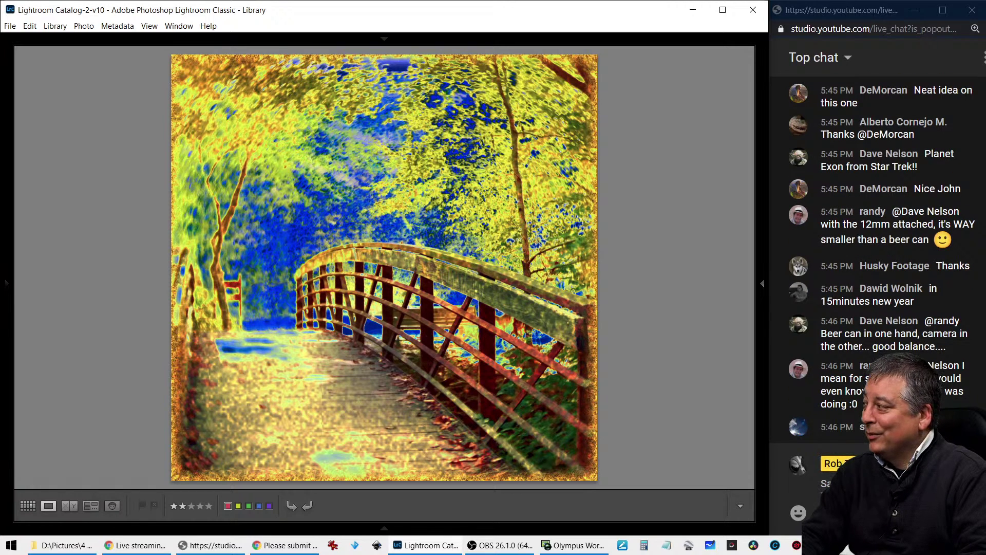
View the mirrored, symmetrical bridge edit and check its file name and camera details
key(Right)
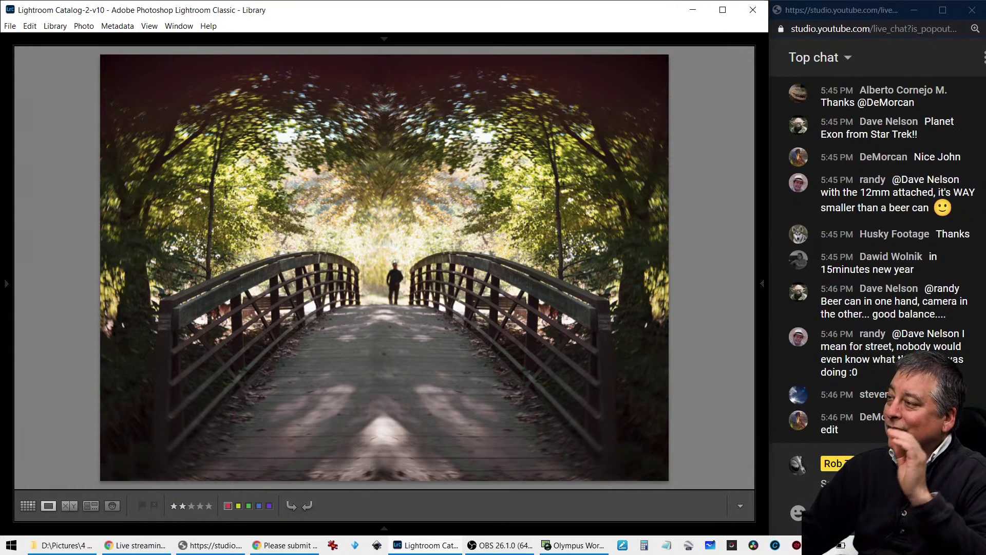
mouse_move(391, 529)
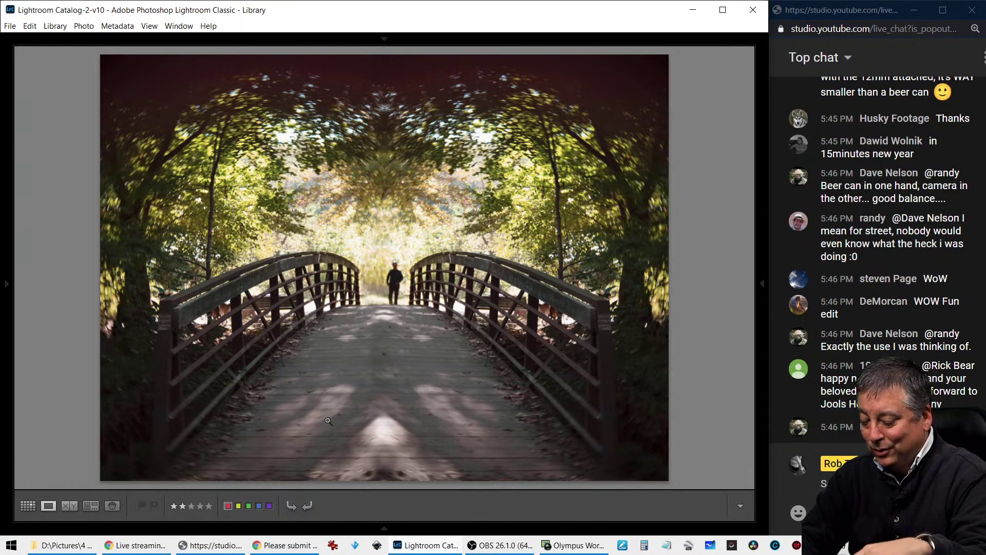
key(i)
key(i)
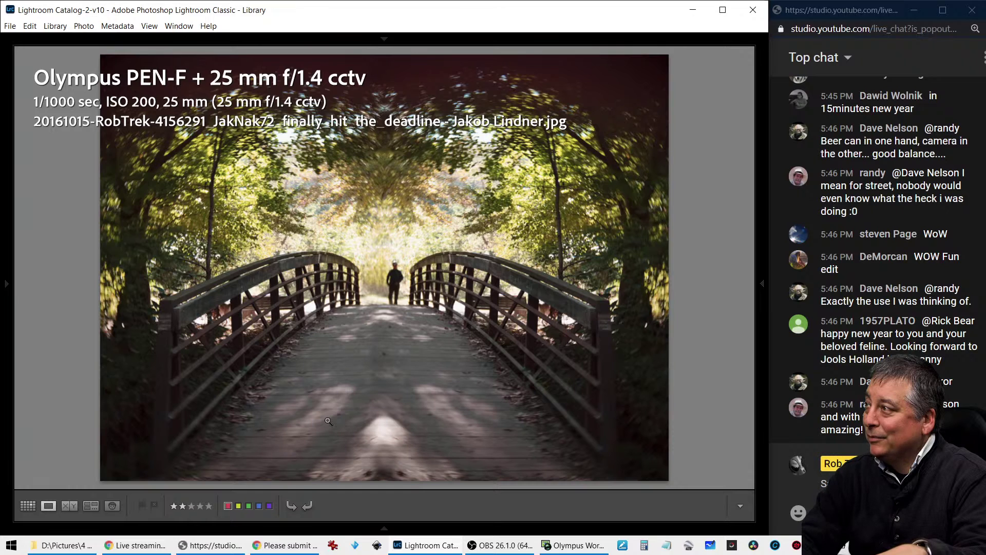
key(i)
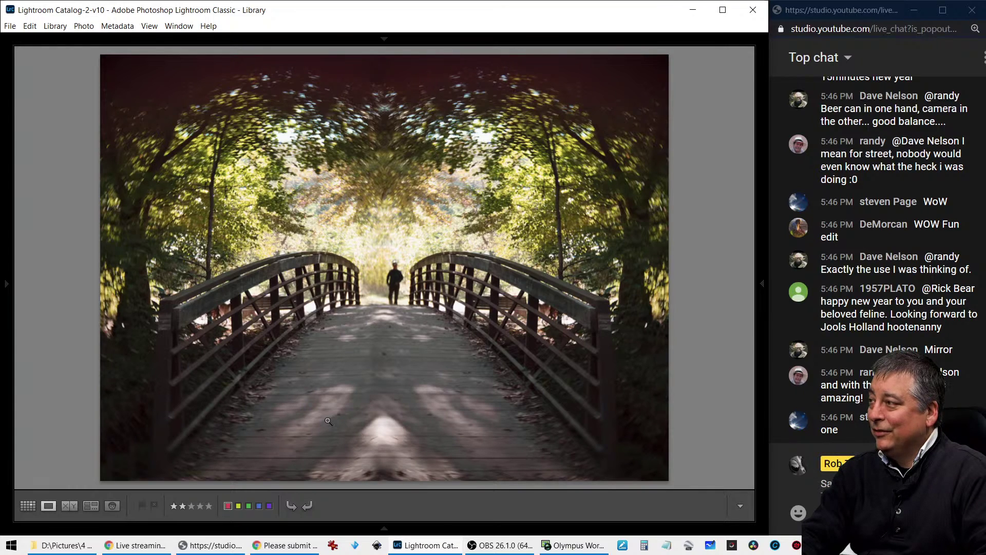
View the dark sepia bridge edit with the Happy 2021 caption and cycle through both of its photo information overlays
key(Right)
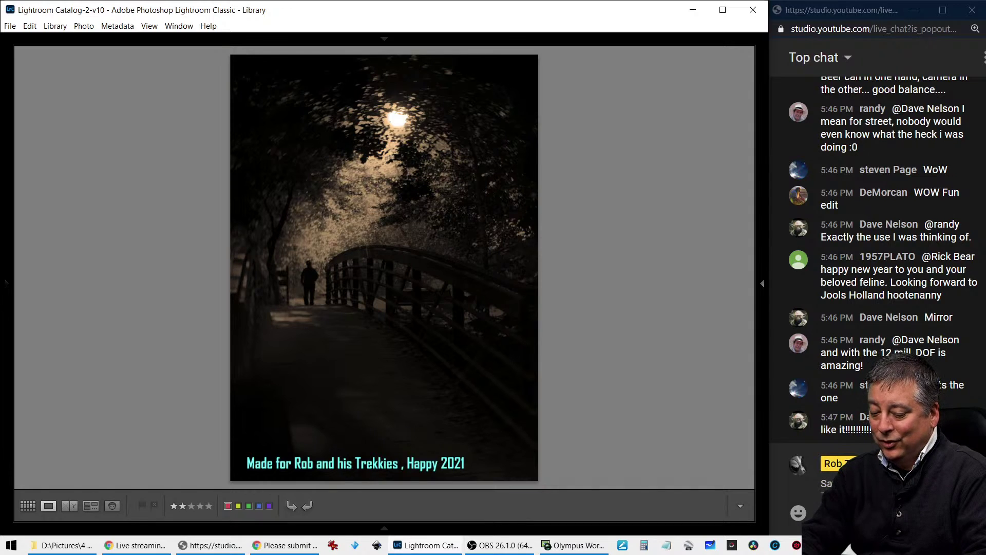
key(i)
key(i)
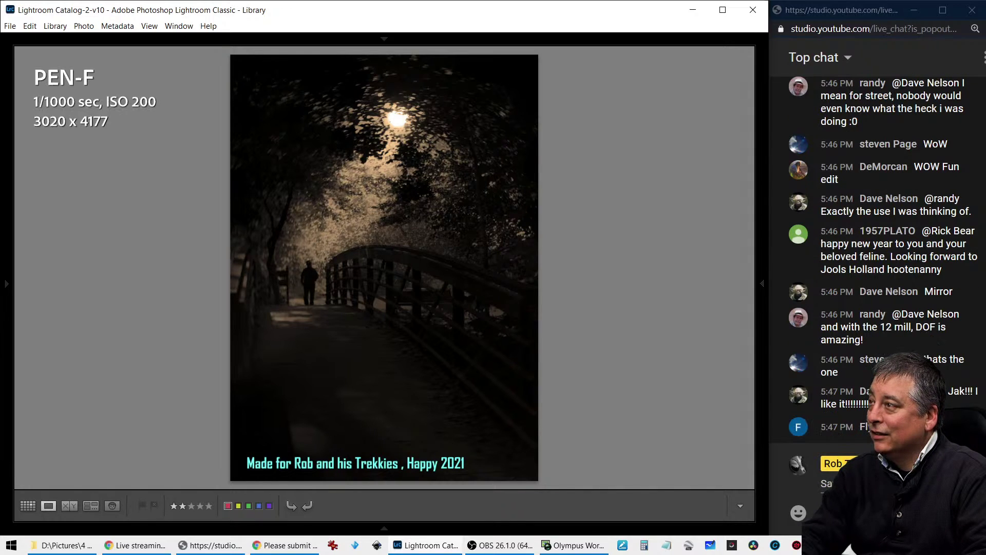
key(i)
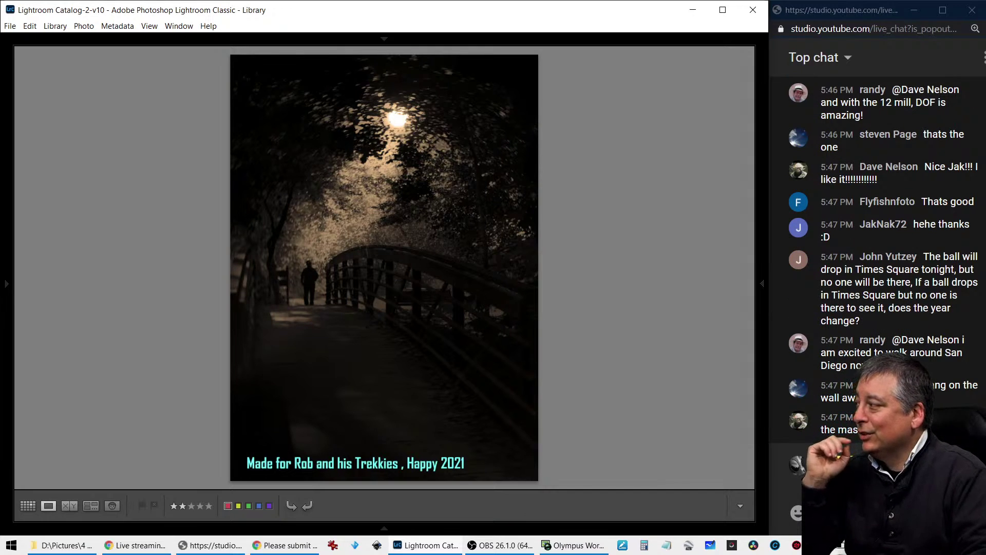
key(i)
key(i)
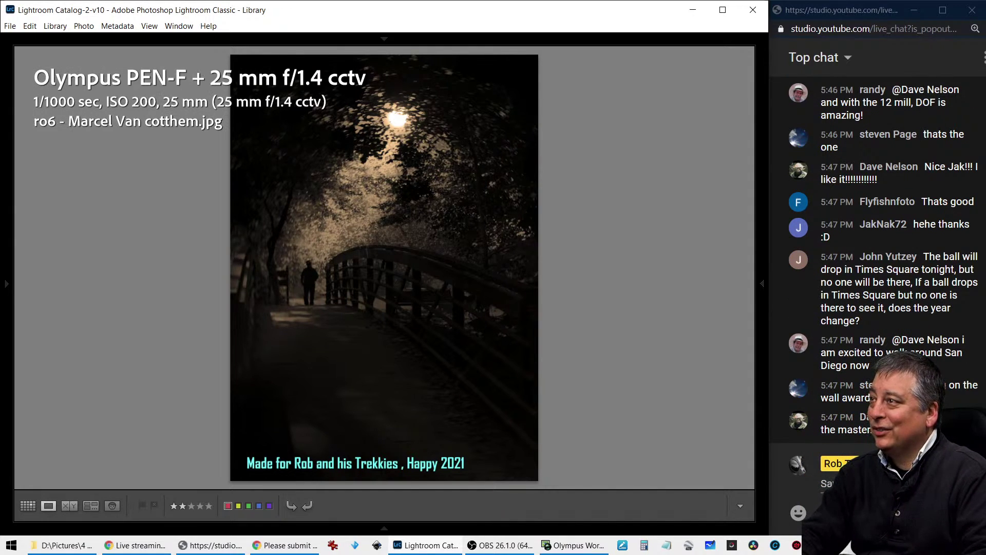
key(i)
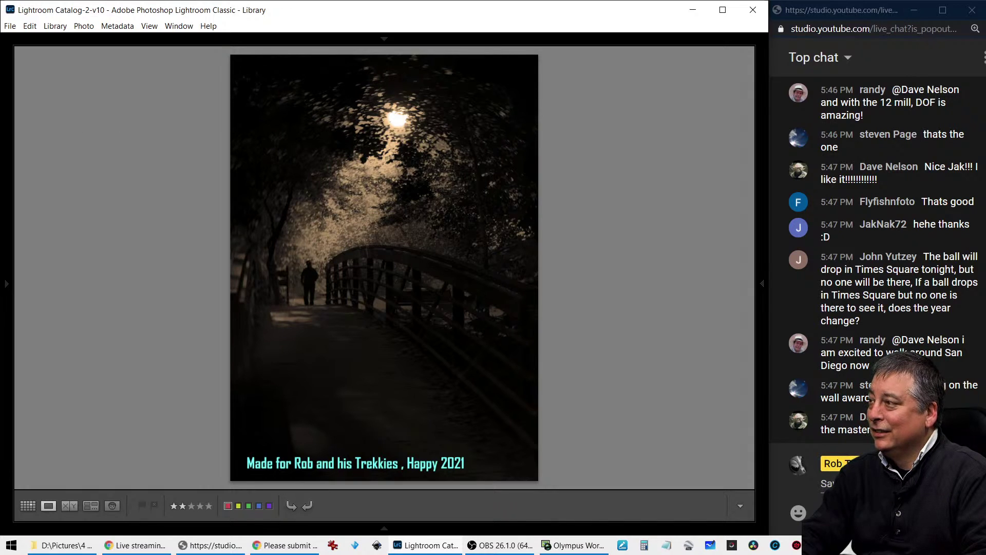
View the near-black moonlit bridge edit and check its file name and camera details
key(Right)
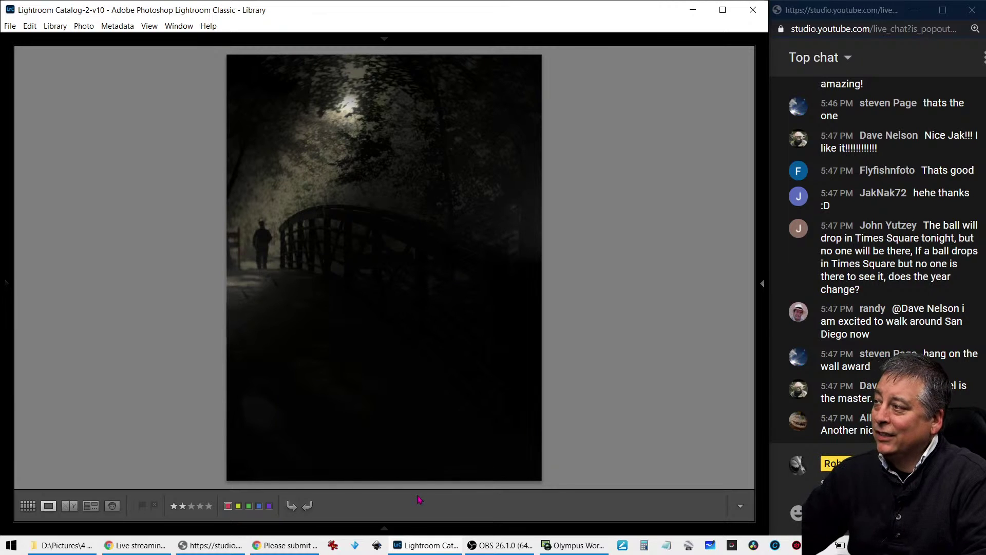
key(i)
key(i)
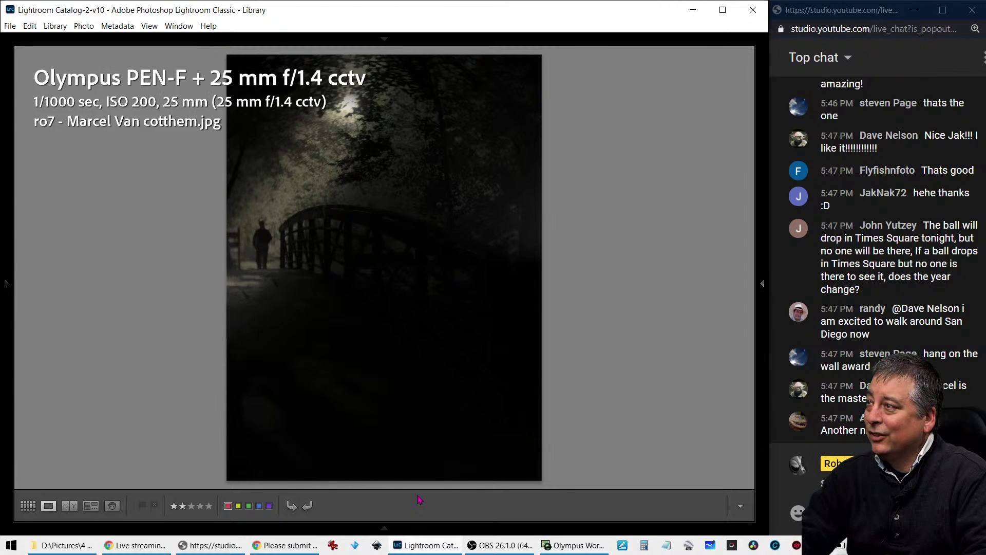
key(i)
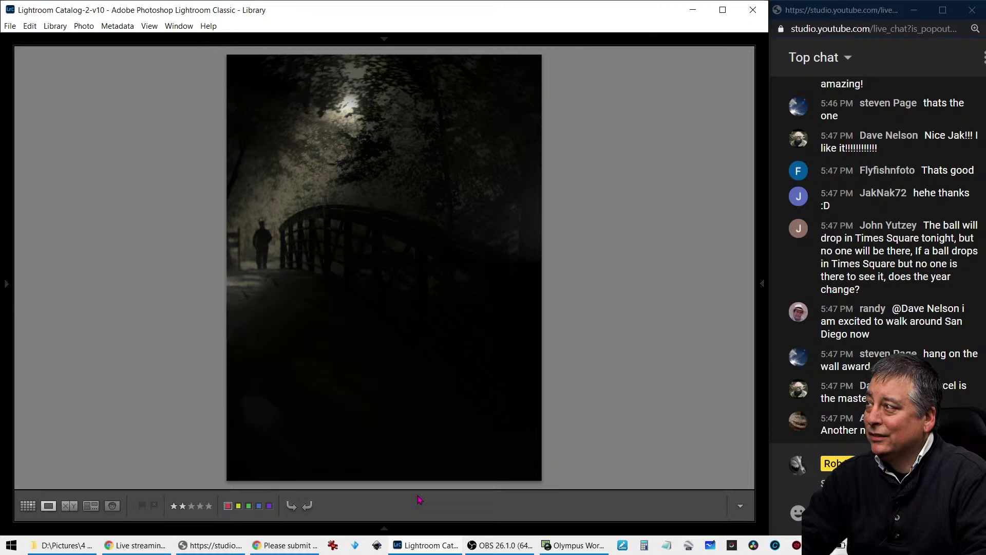
Compare the captioned sepia bridge edit with the near-black moonlit version by switching back and forth between them
key(Right)
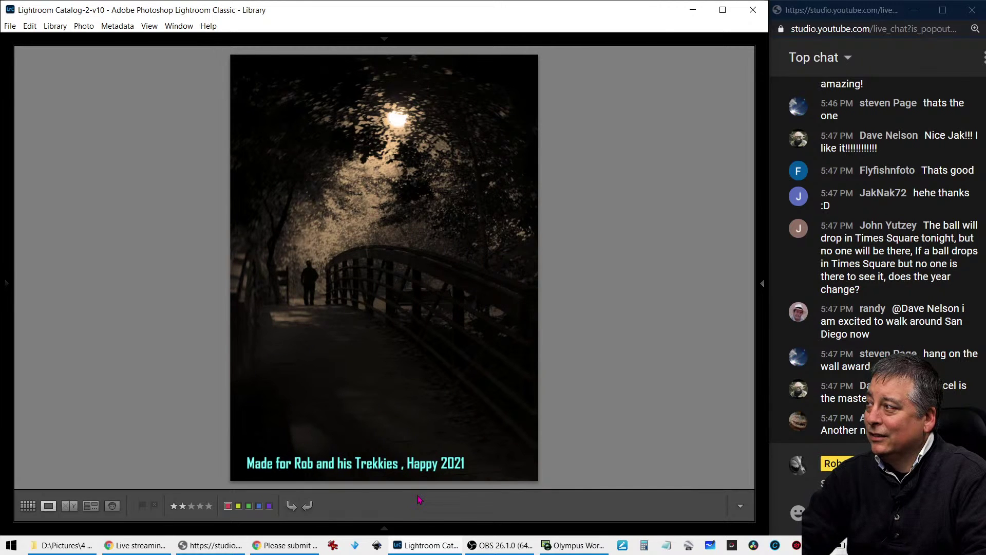
key(Left)
key(Left)
key(Right)
key(Right)
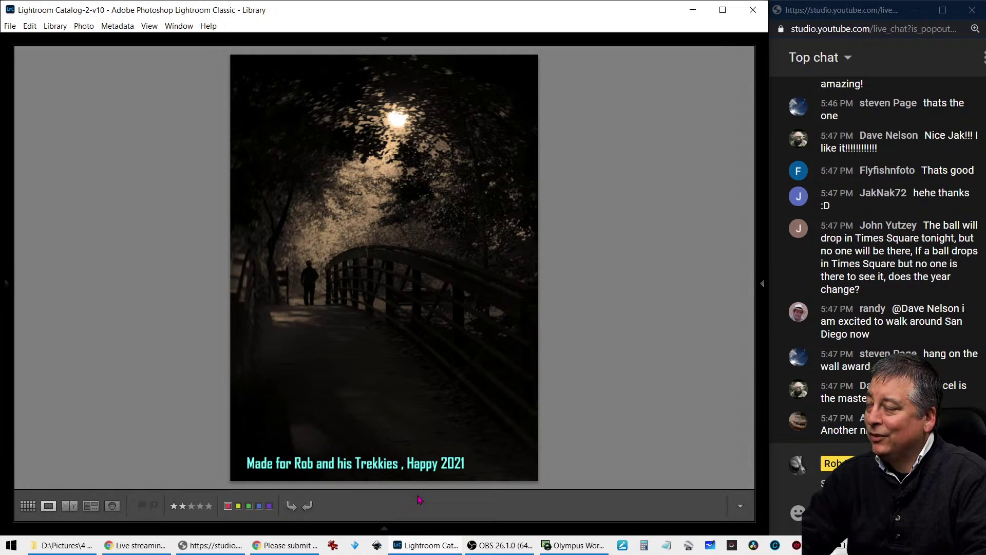
View the tall bridge edit with the bulging walkway, followed by the teal-toned edit with the black border and its photo information
key(Left)
key(Left)
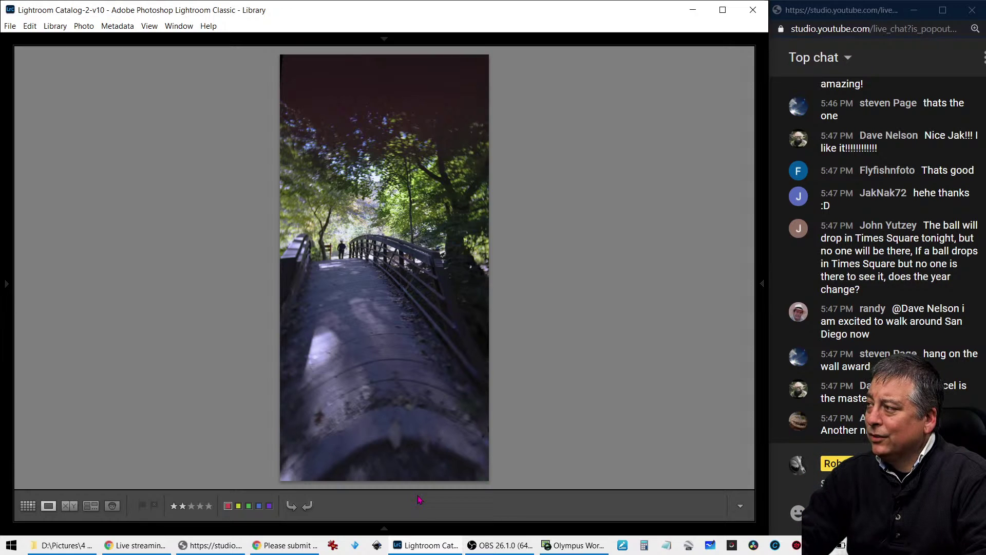
key(Left)
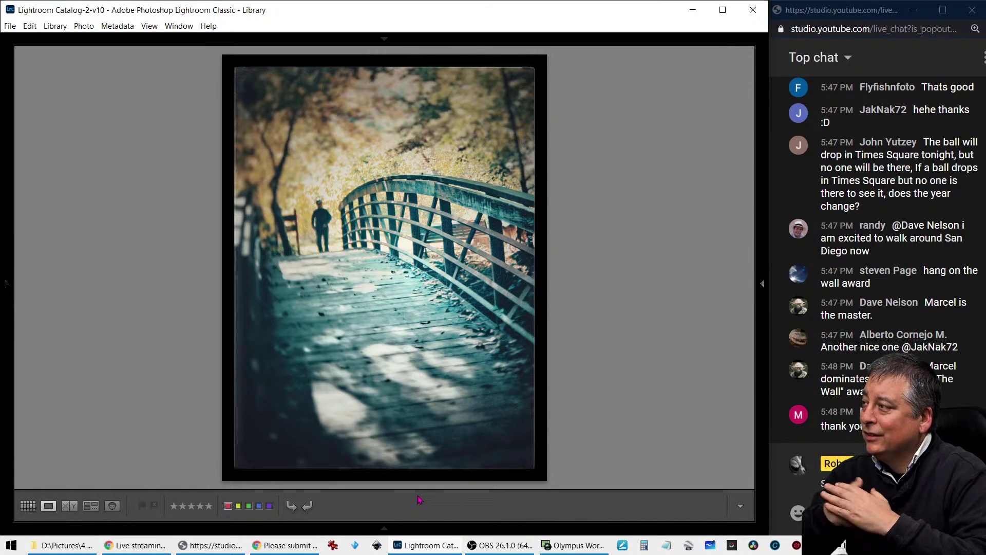
key(i)
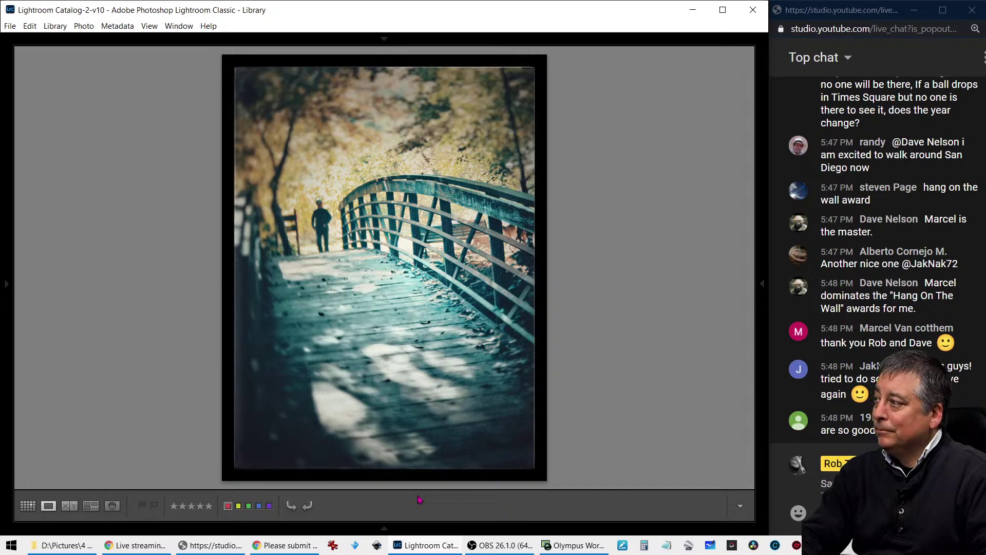
View the bridge edit with the flaming runner and check its file name overlay
key(Right)
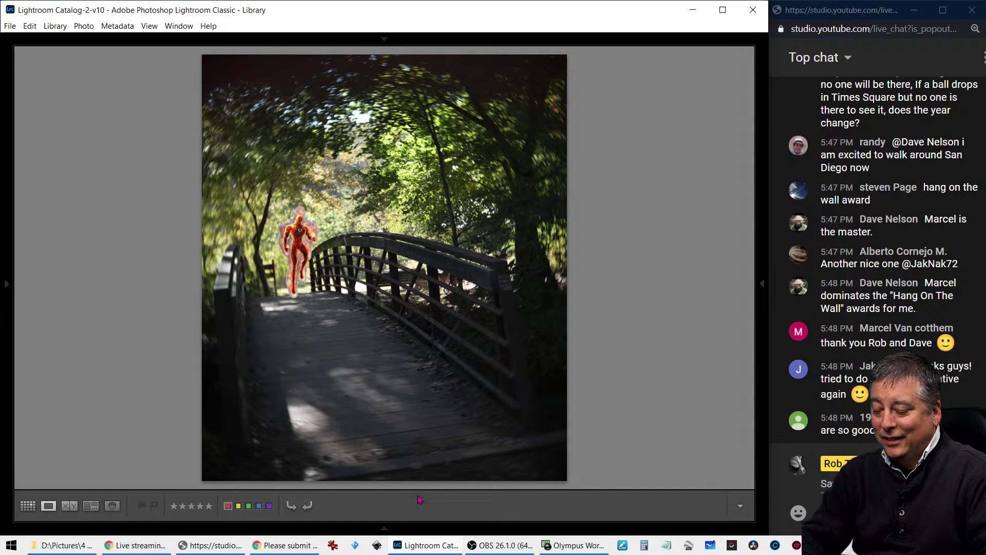
key(i)
key(i)
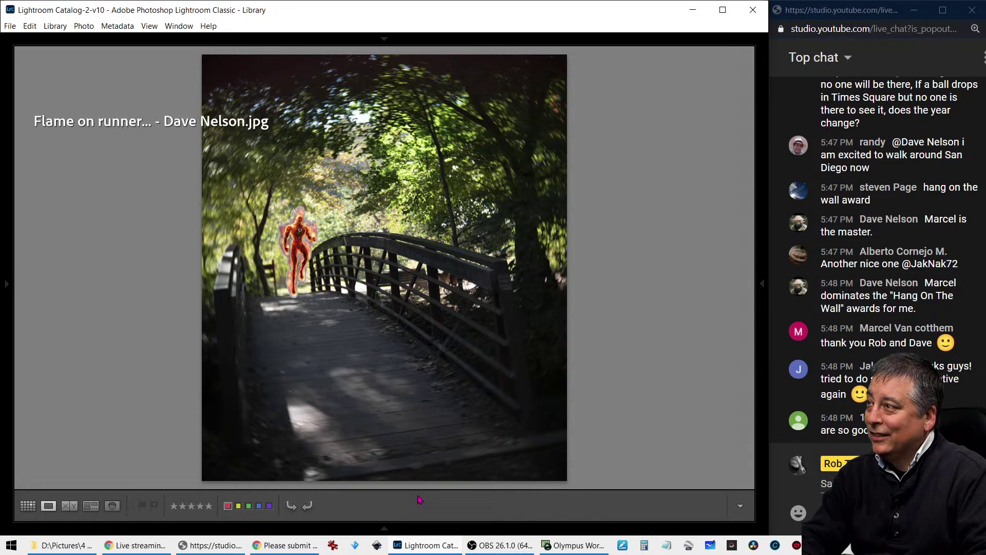
key(i)
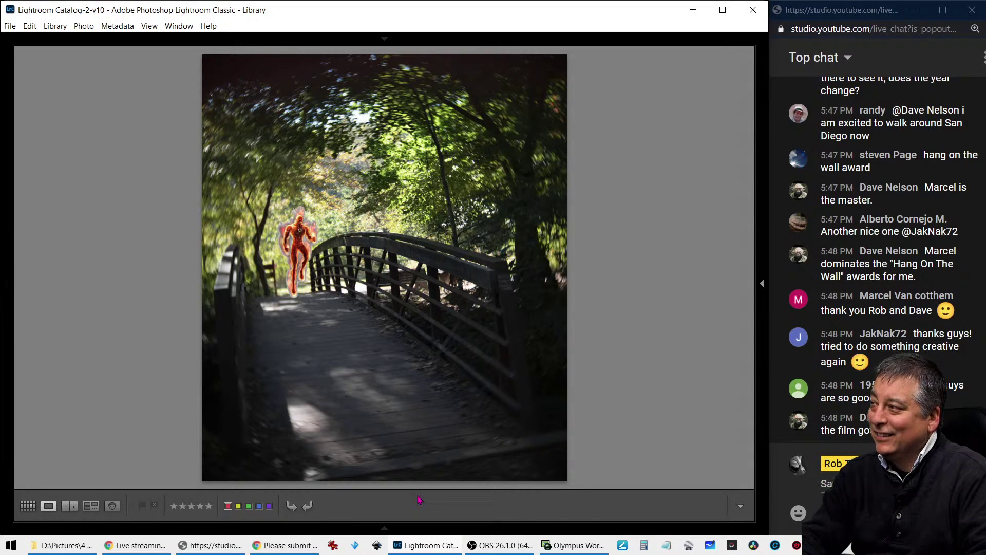
Inspect the flaming runner up close, then return to the full view of the photo
key(z)
key(z)
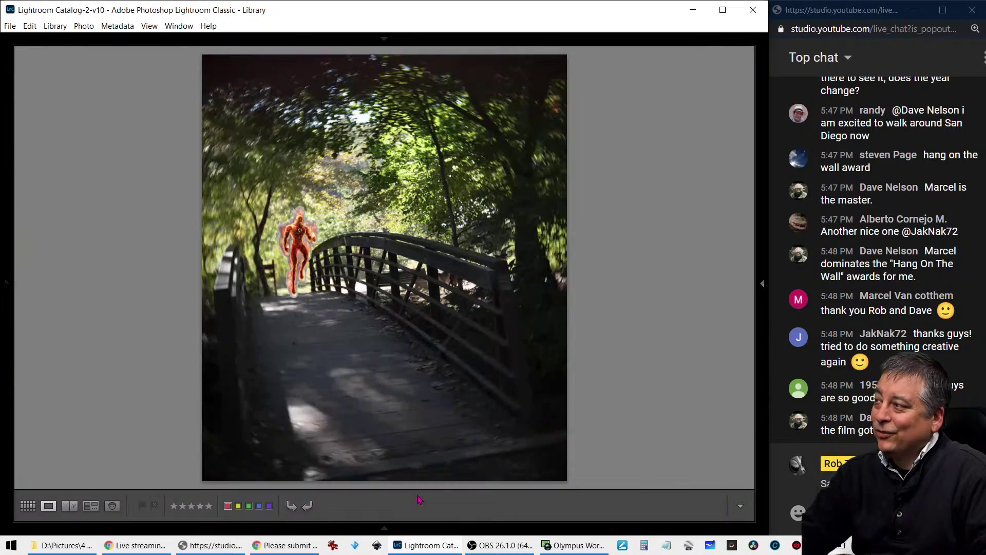
click(291, 222)
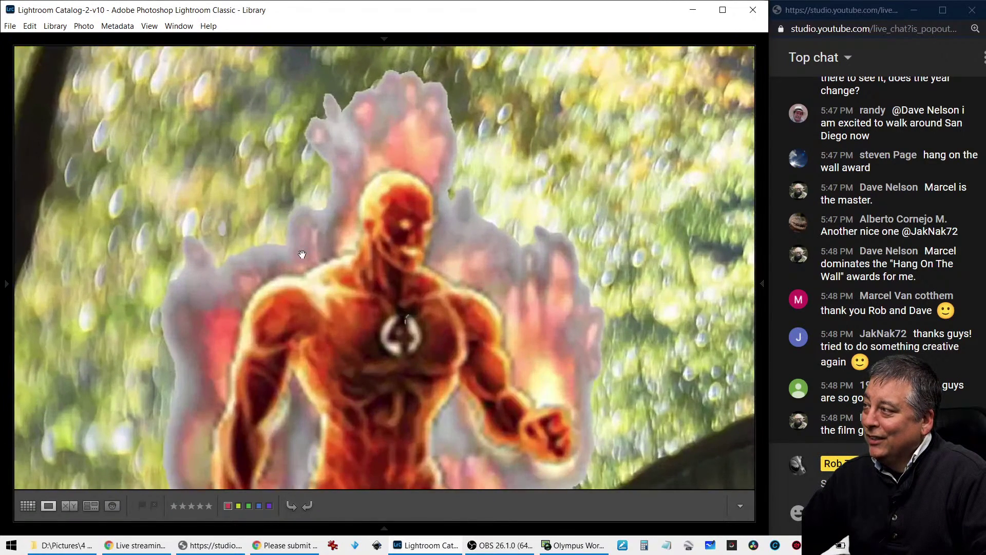
click(349, 321)
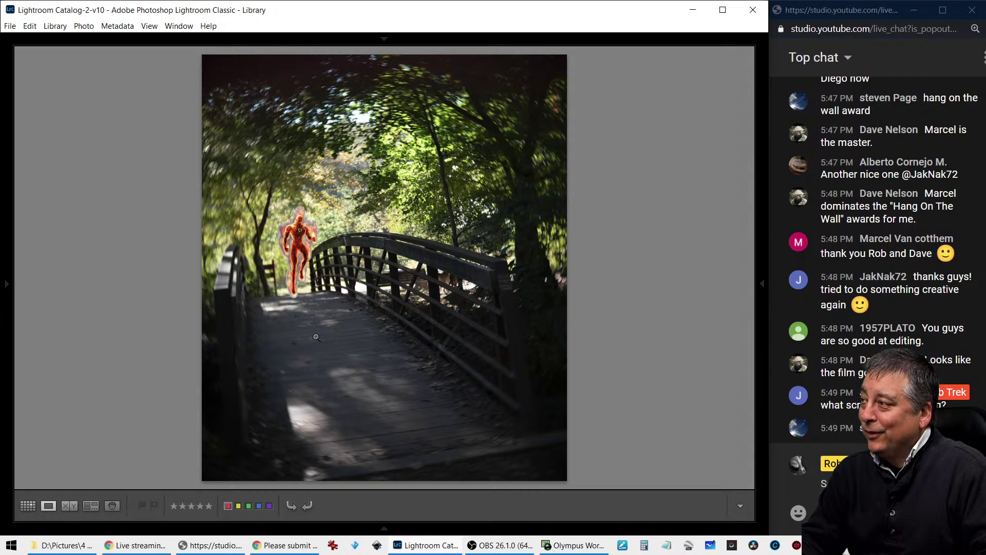
View the bridge edit in the brown-and-white frame and check its file name overlay
key(Right)
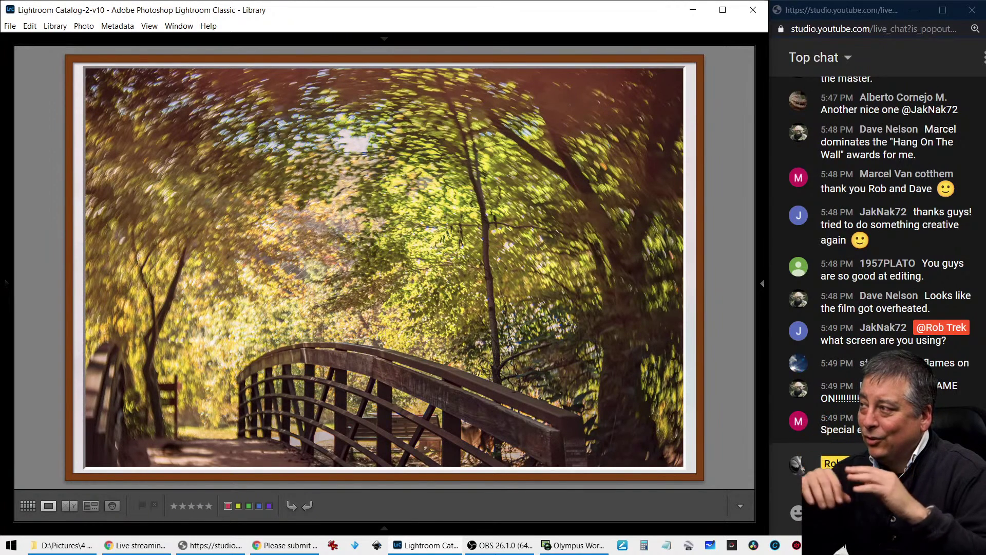
key(i)
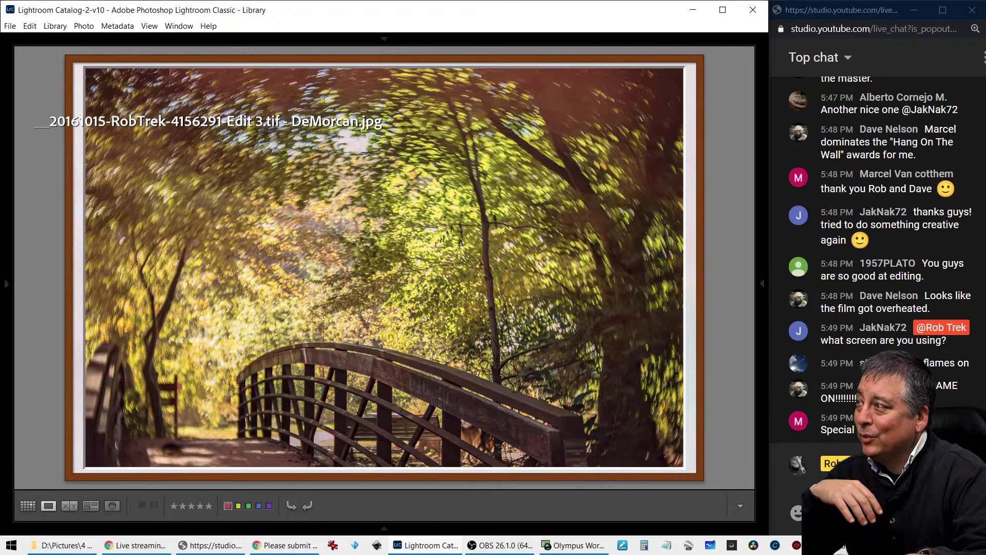
key(i)
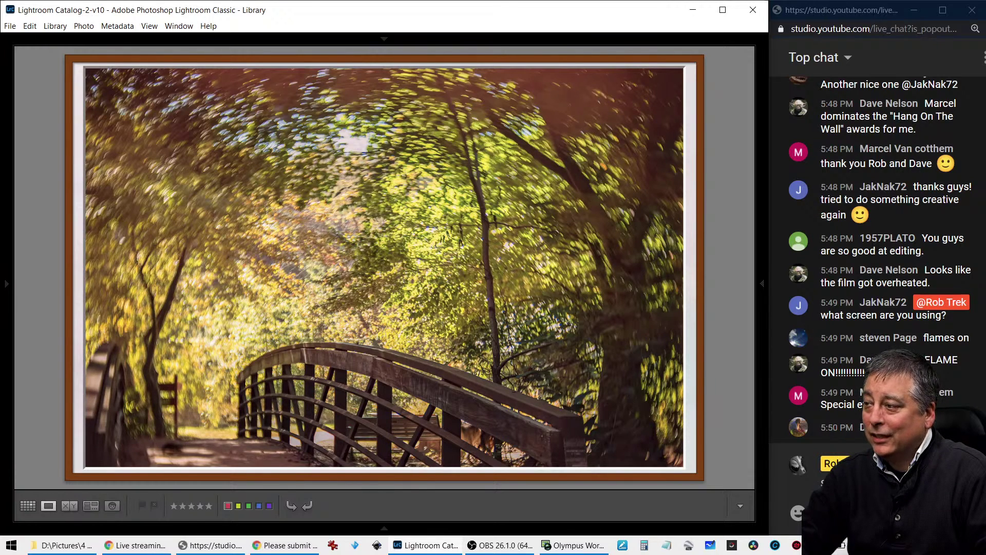
View the swirled bridge edit and inspect the stretched figure up close before returning to the full view
key(Right)
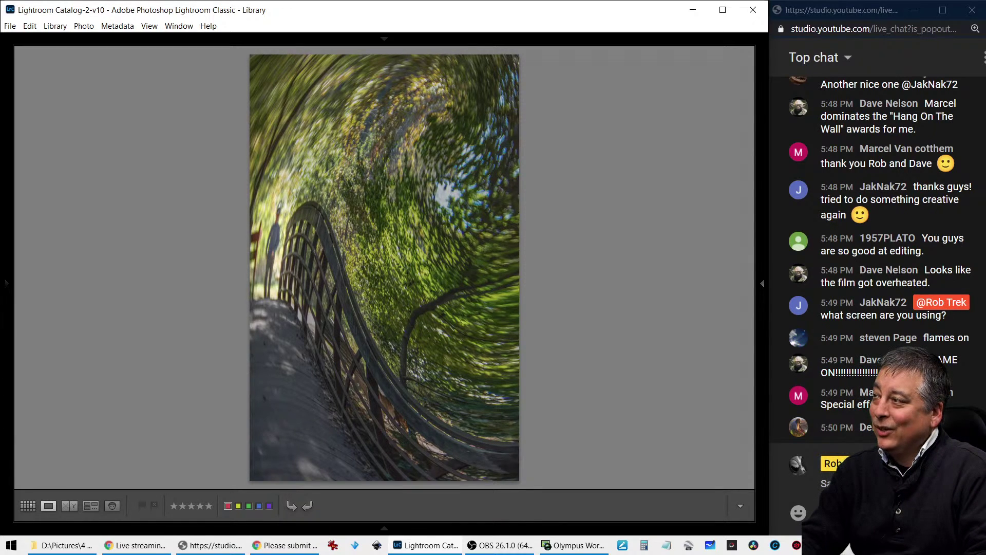
click(271, 241)
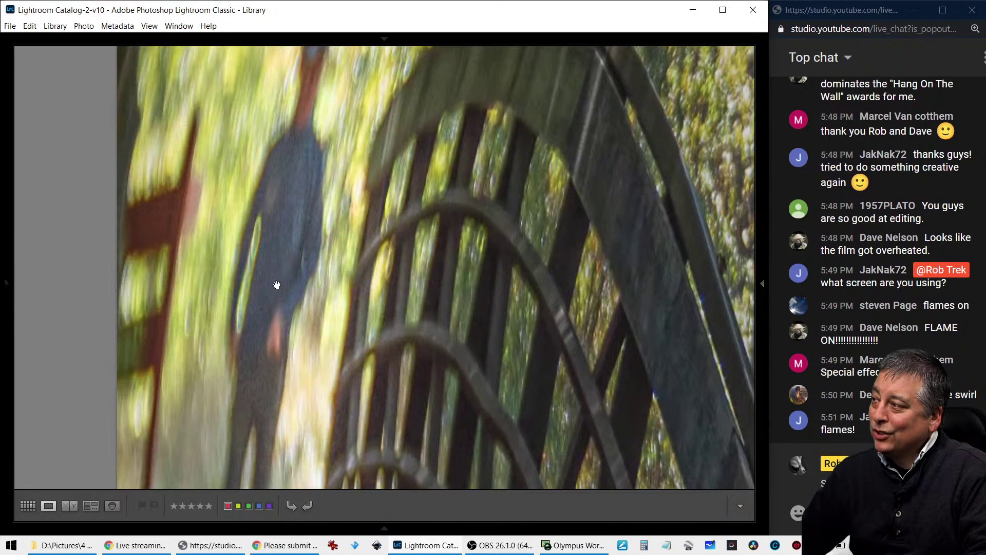
click(277, 284)
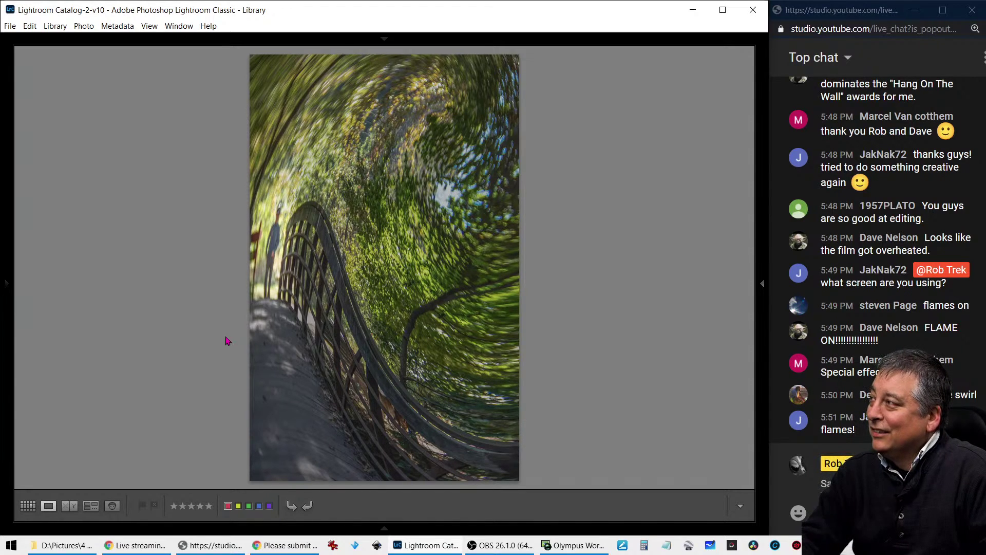
View the square green bridge edit, inspect the figure in the blue cap up close, and check the photo information overlay
key(Left)
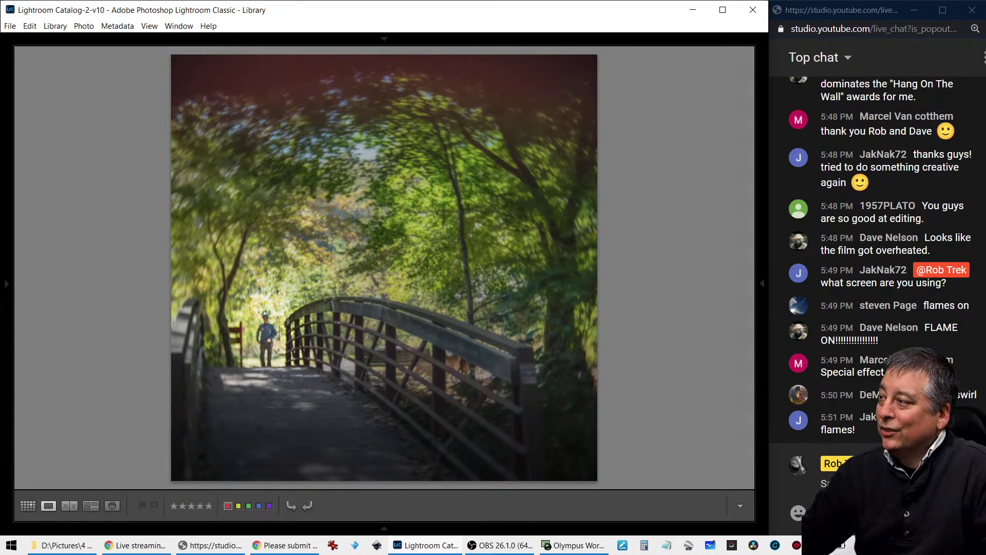
click(268, 328)
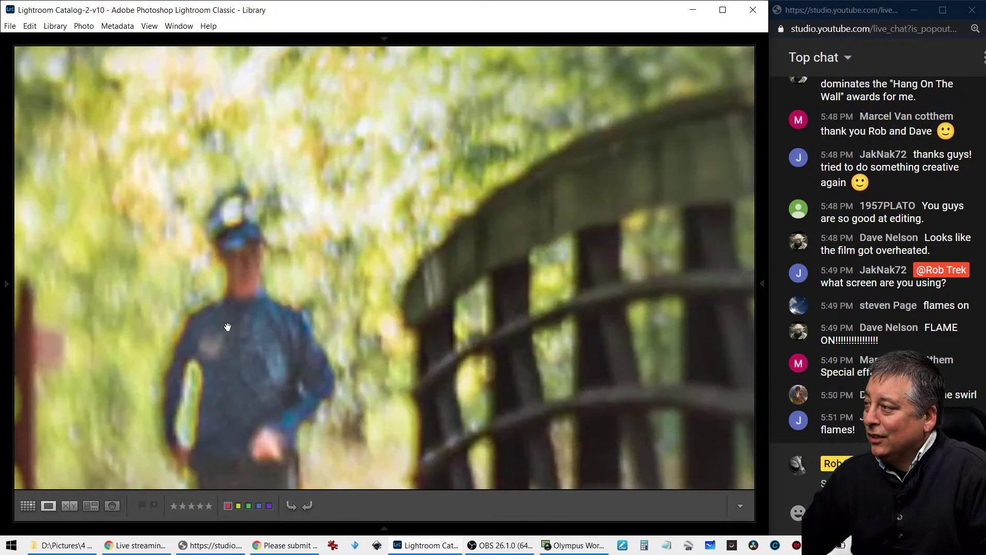
click(255, 372)
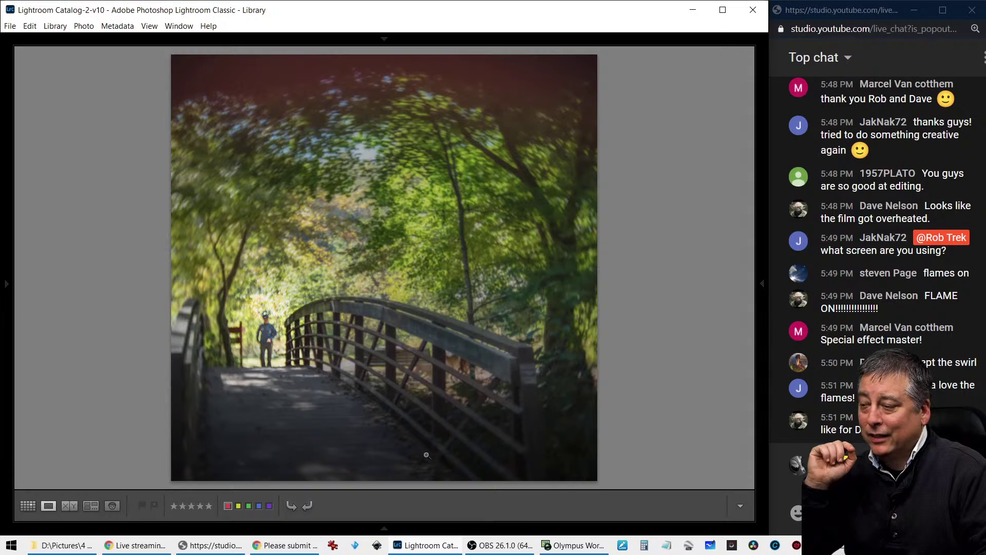
key(i)
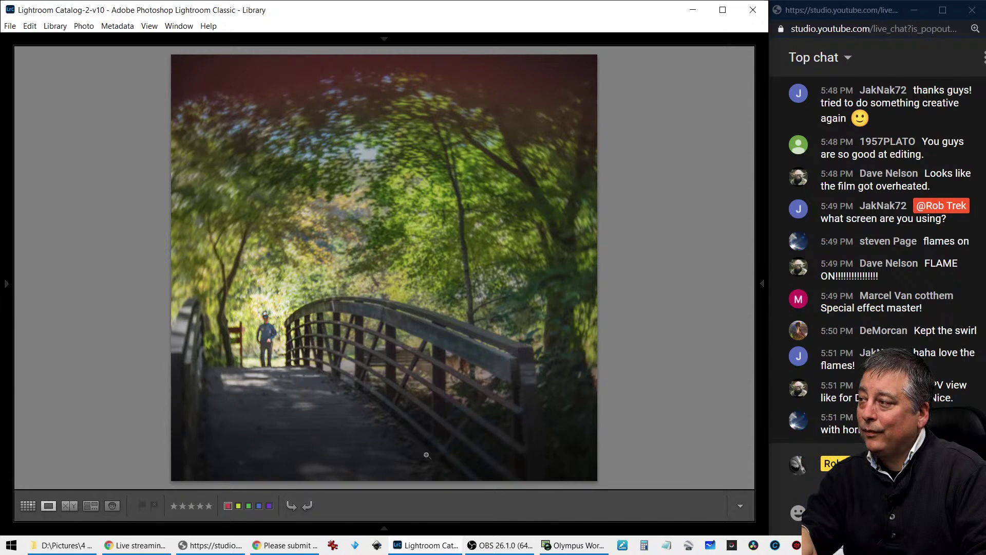
View the dark tilted bridge edit and check its dimensions and file name in the photo information overlay
key(Right)
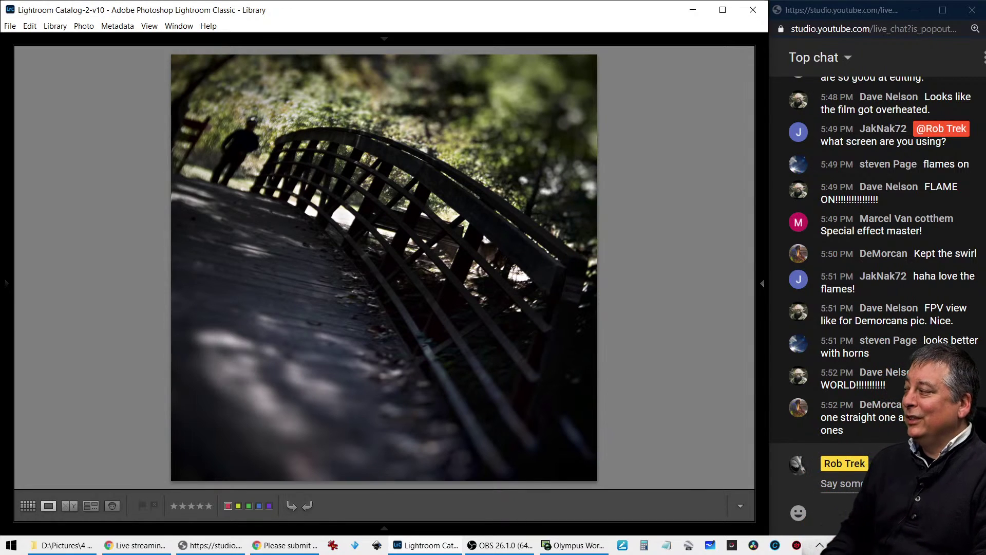
key(i)
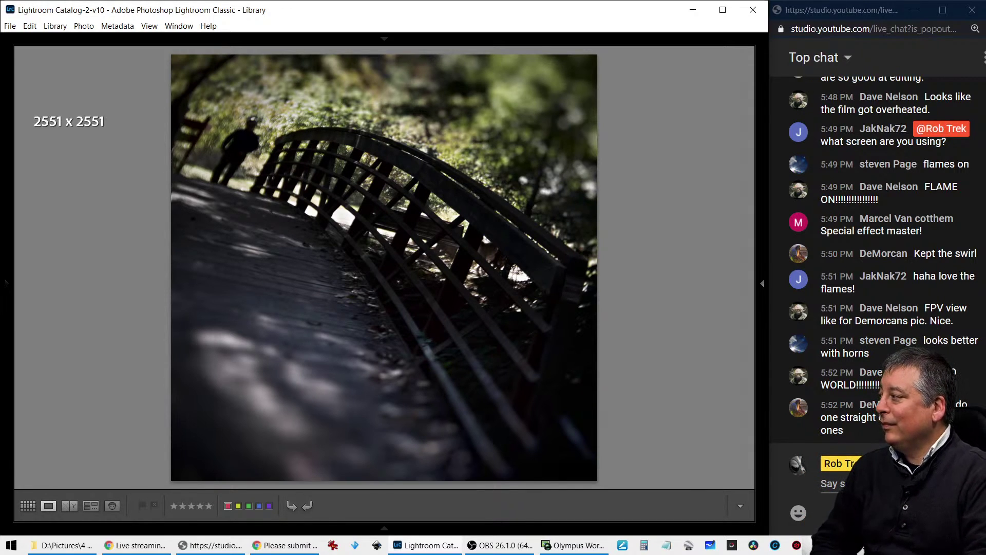
key(i)
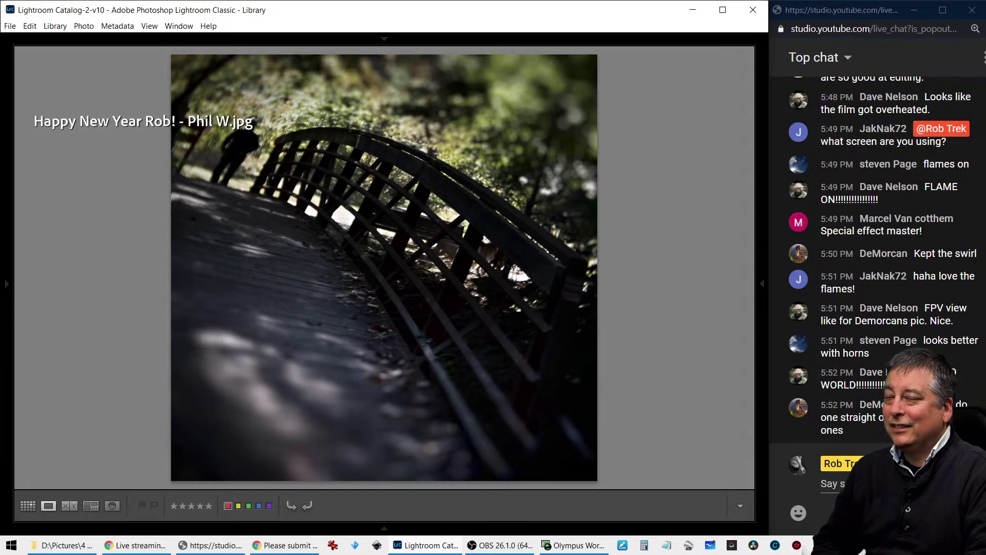
key(i)
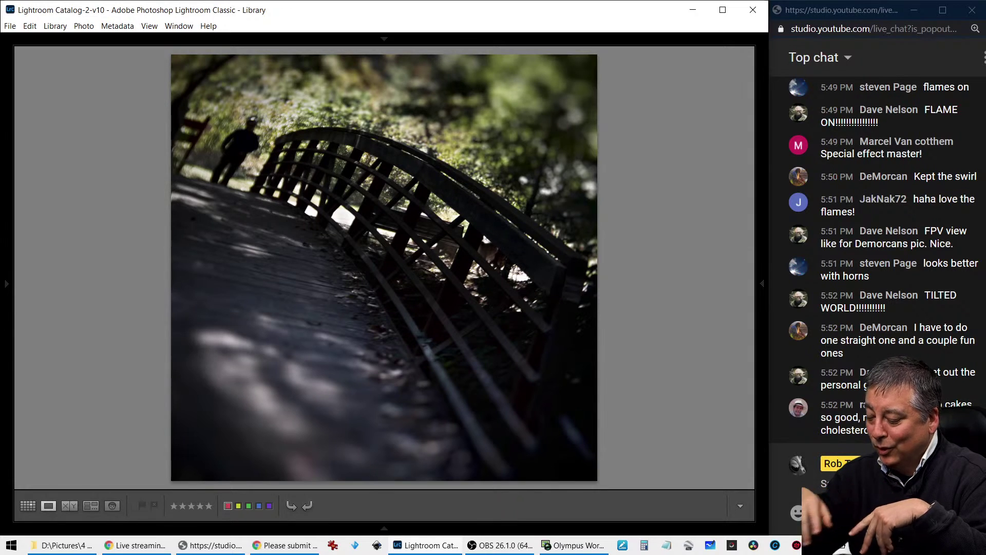
View the pink edit with the white border, and check the information overlay of the brown-toned bridge edit
key(Right)
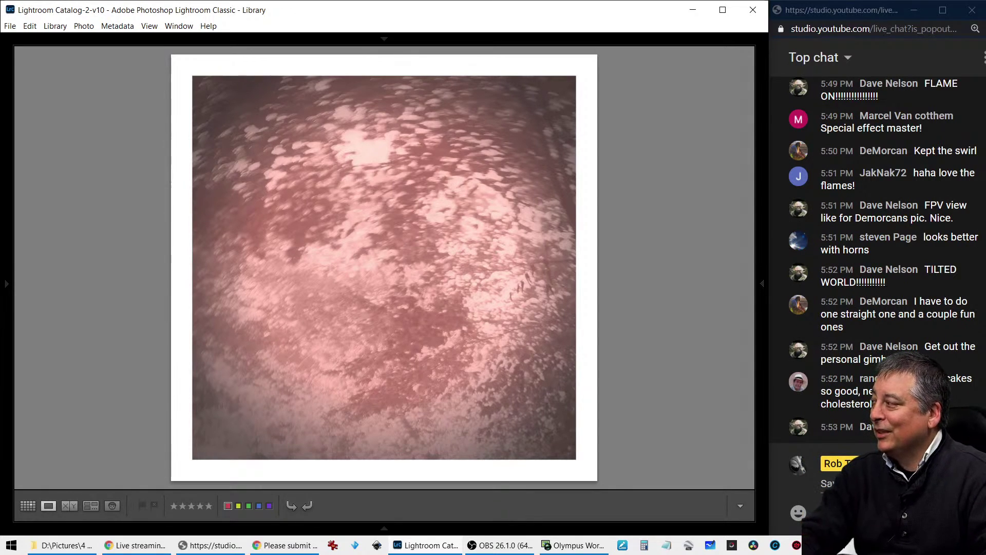
key(Right)
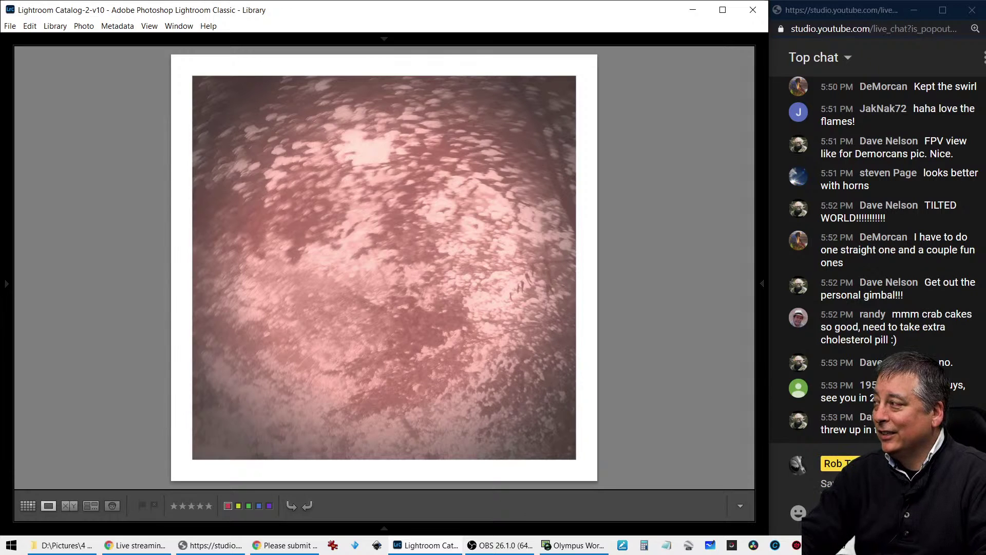
key(Right)
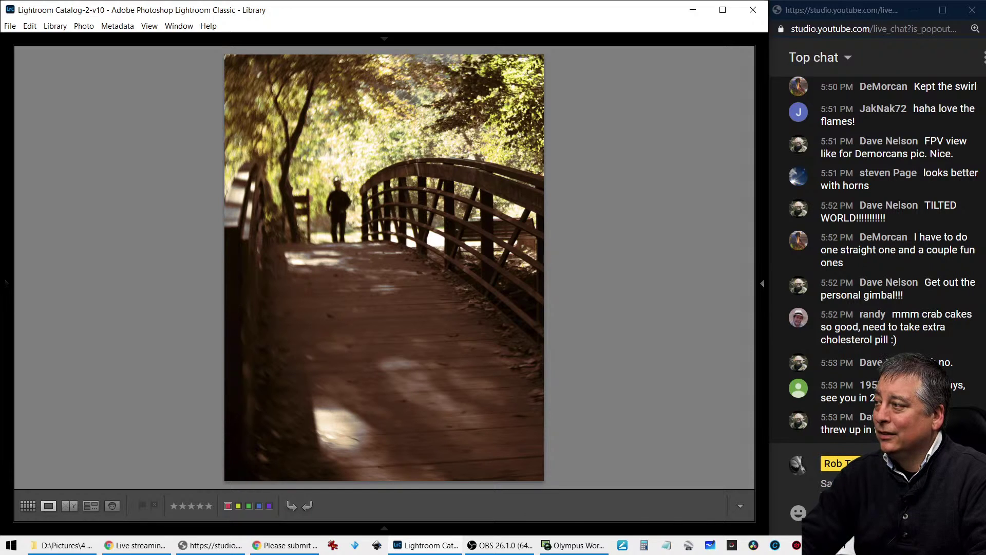
key(i)
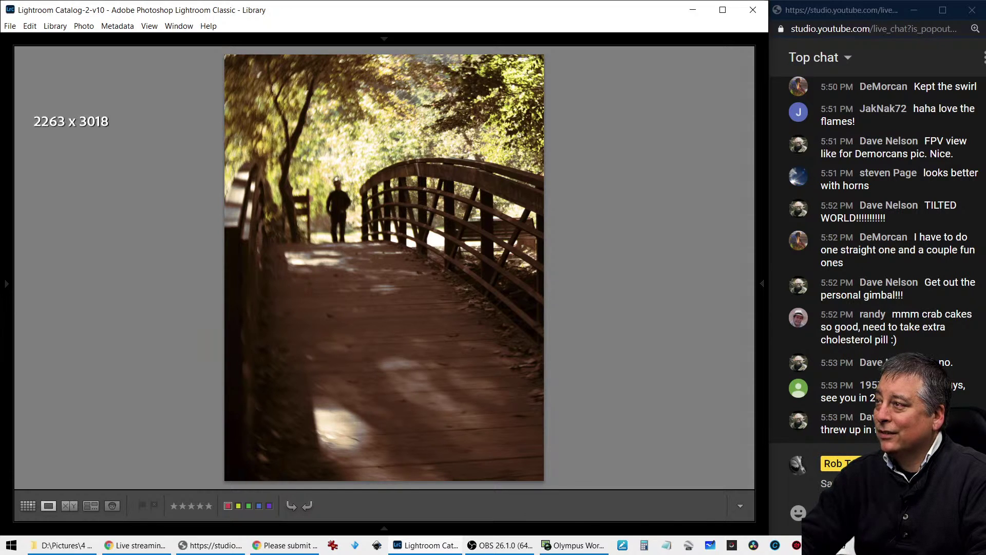
key(i)
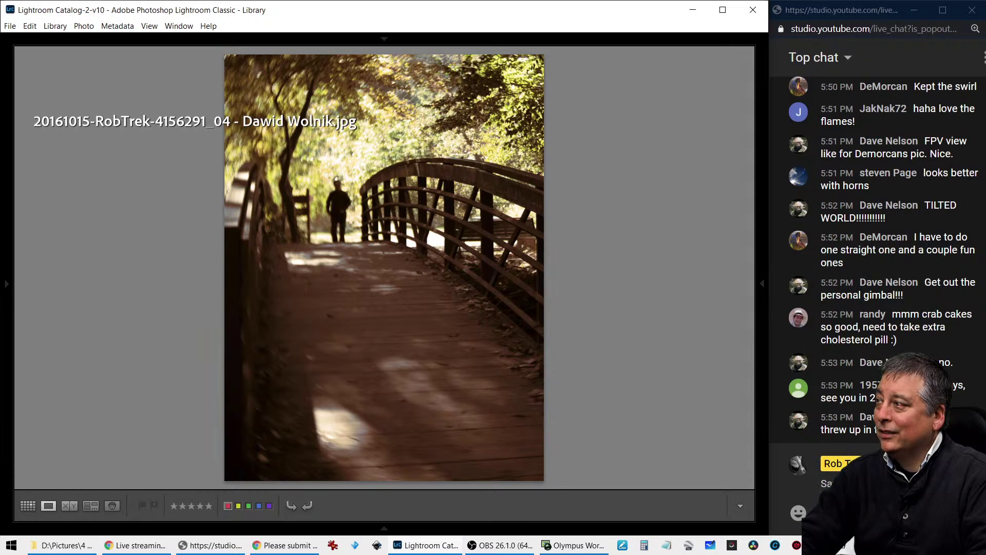
key(i)
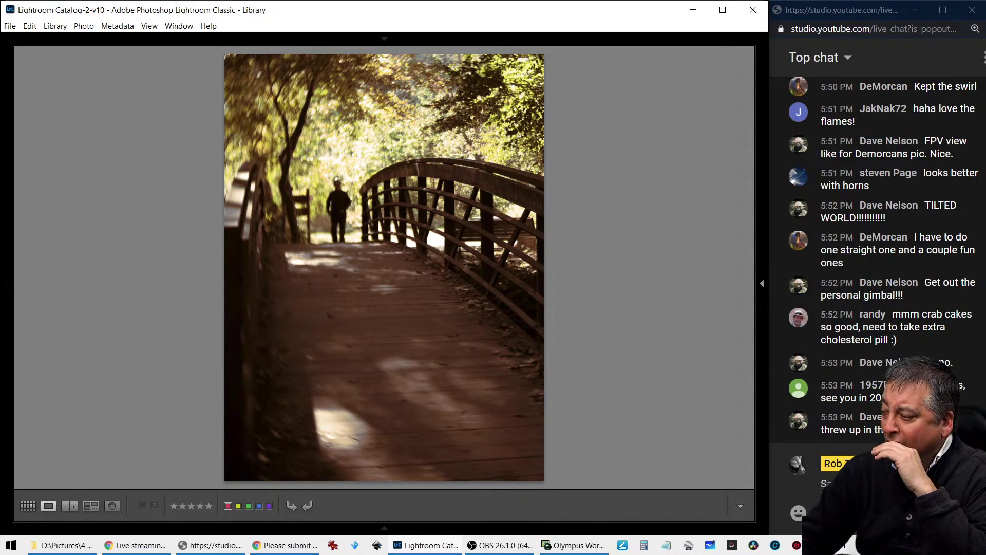
Return to the thumbnail grid and look over all the submitted bridge edits
key(g)
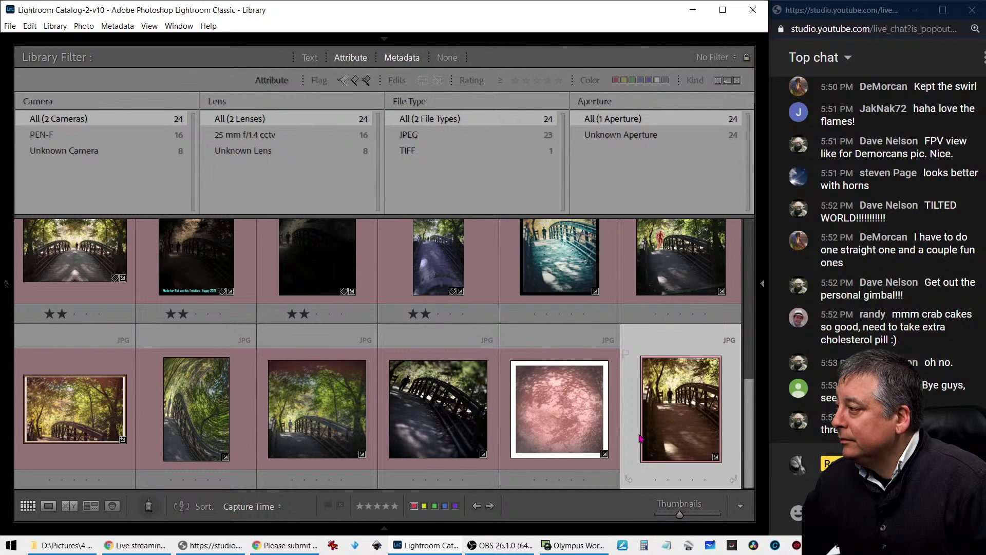
scroll(639, 438, up, 1)
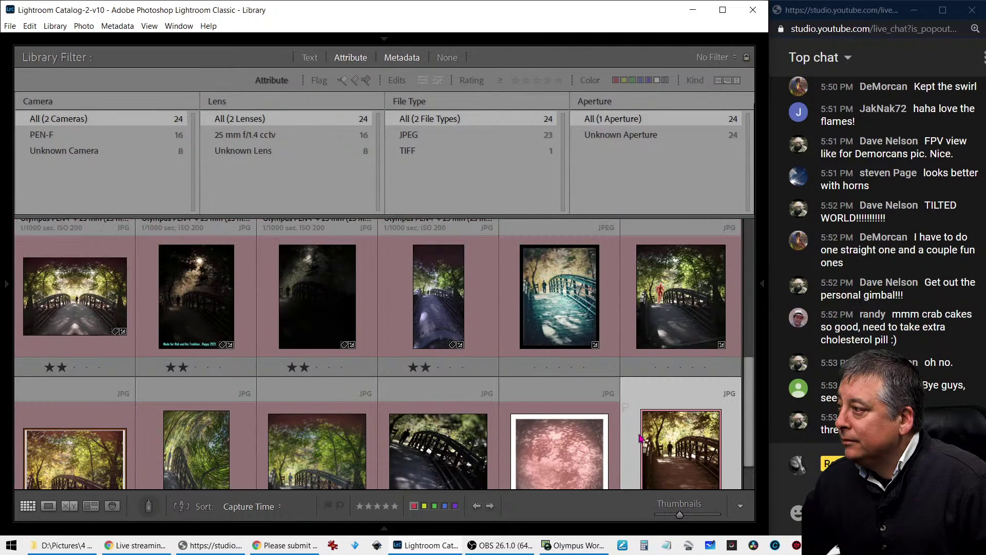
scroll(640, 438, up, 2)
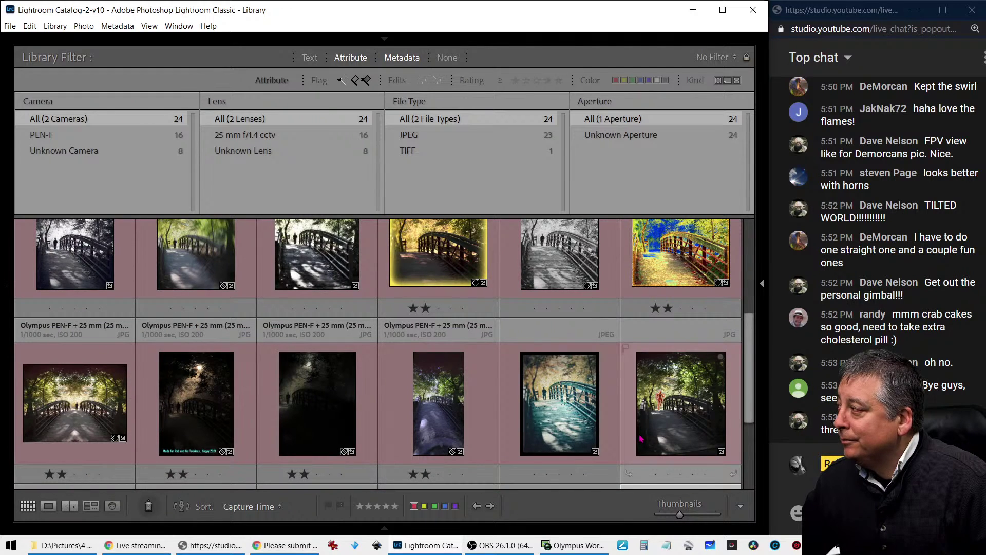
scroll(641, 438, up, 1)
scroll(641, 438, up, 1)
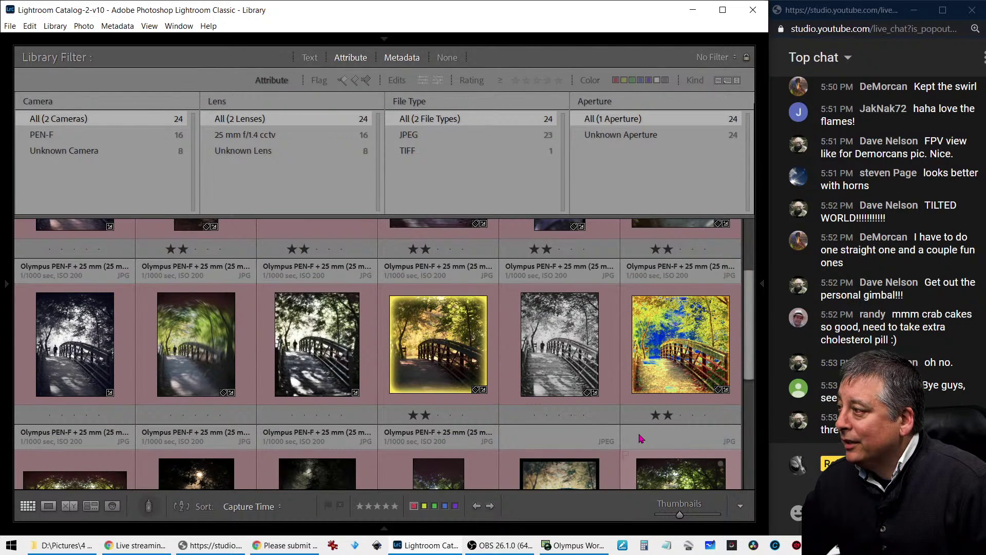
scroll(639, 438, up, 2)
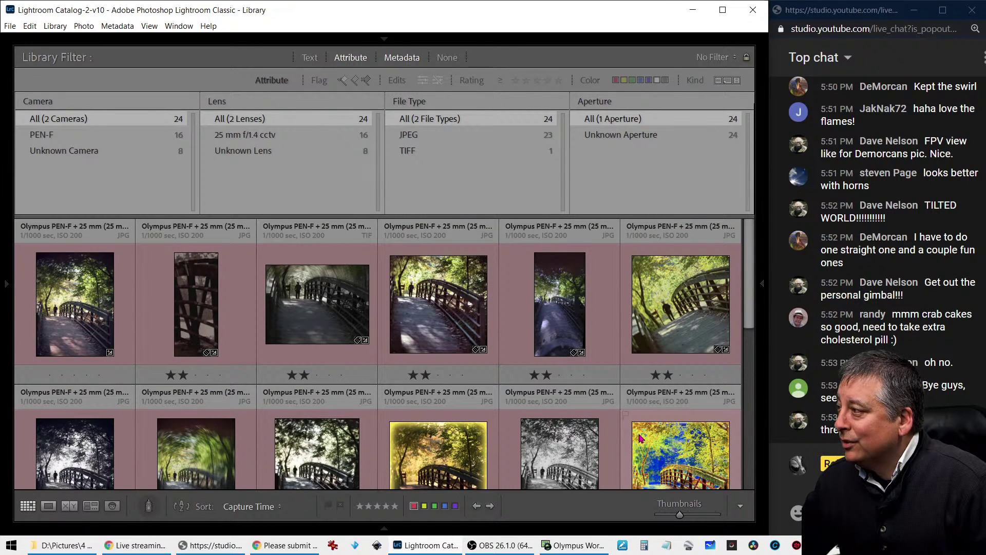
scroll(641, 438, down, 3)
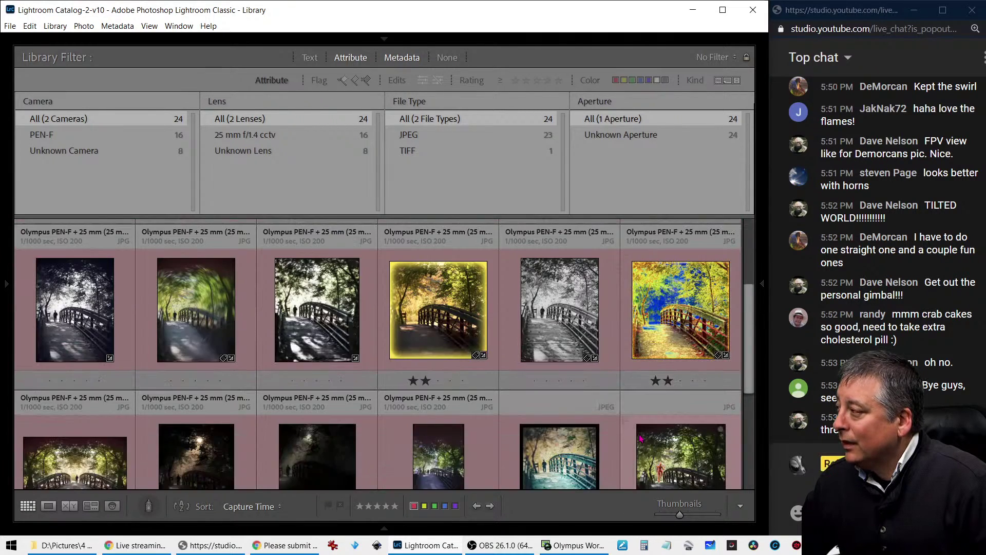
scroll(641, 438, down, 1)
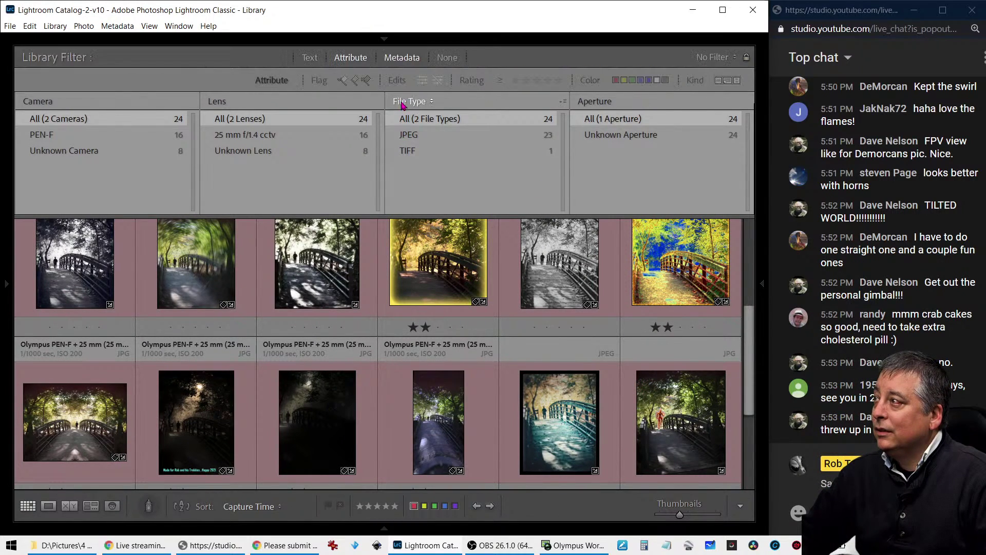
Hide the metadata filter columns and enlarge the grid thumbnails to four per row
click(401, 58)
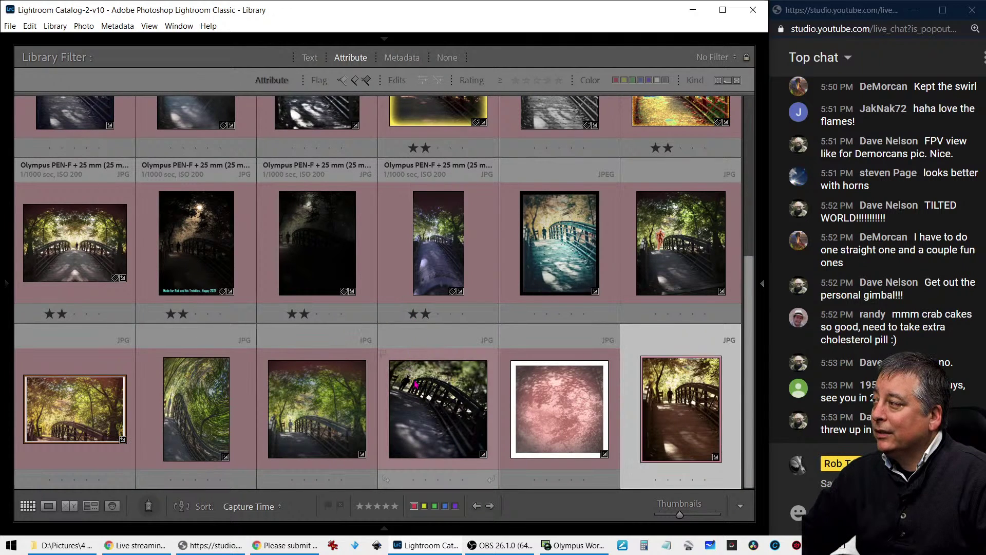
key(equal)
key(equal)
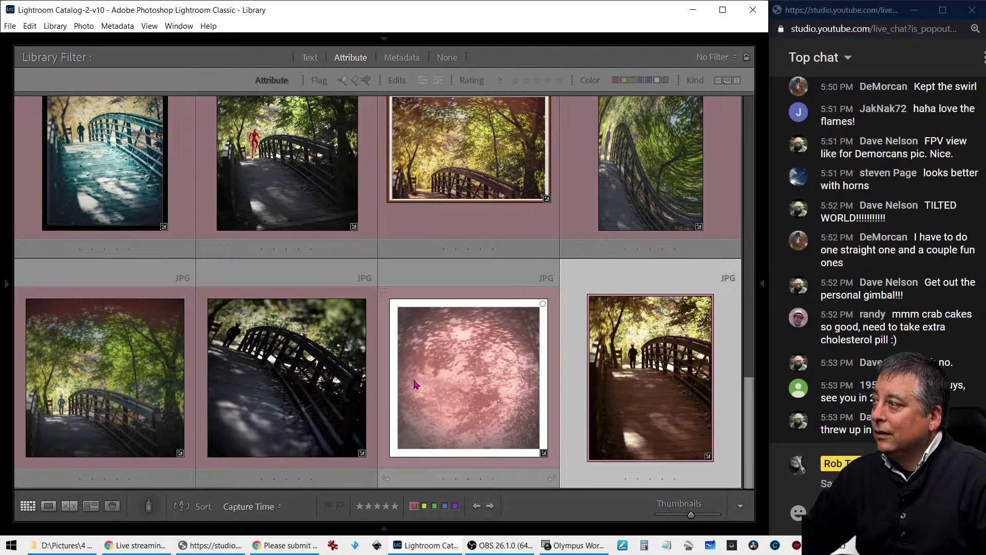
Select the flaming figure edit in the grid and compare it with the neighbouring thumbnails
click(307, 235)
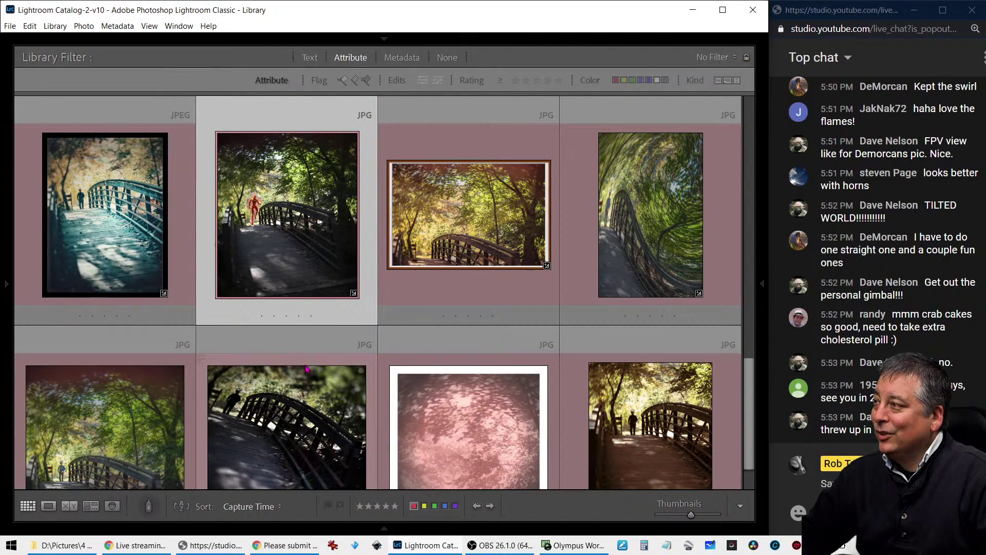
scroll(300, 380, down, 1)
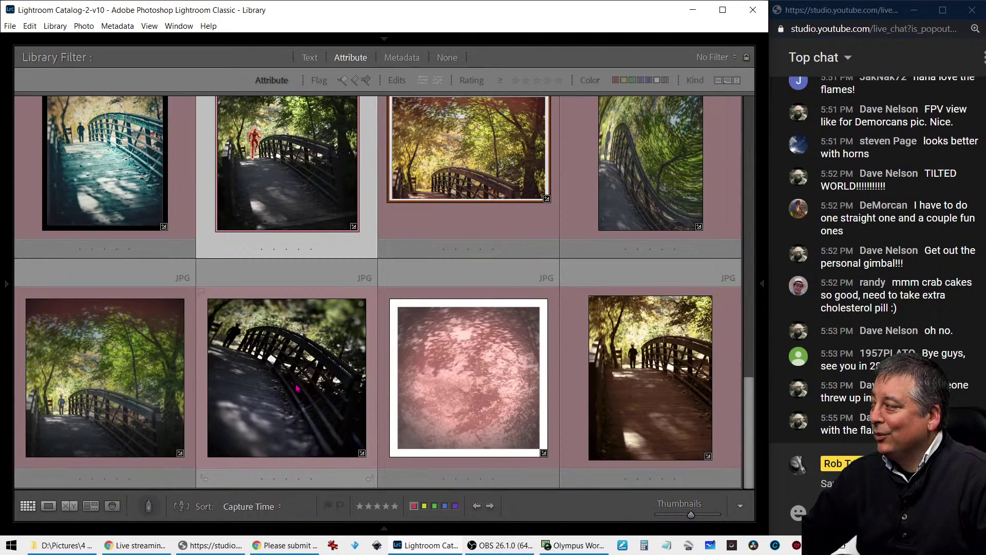
scroll(297, 387, up, 1)
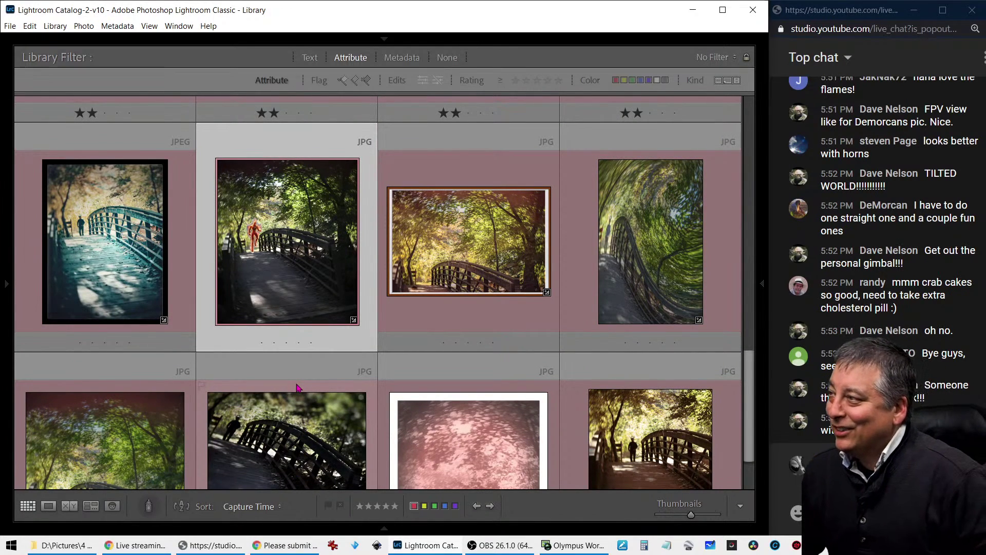
View the teal bridge edit and the brown-and-white framed edit at full size, returning to the grid after each
click(26, 257)
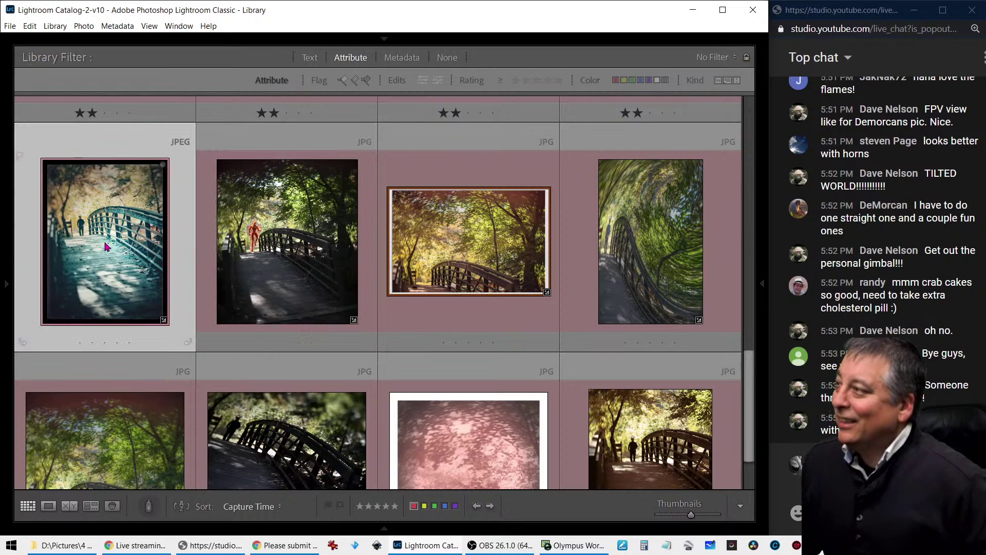
double_click(106, 247)
key(g)
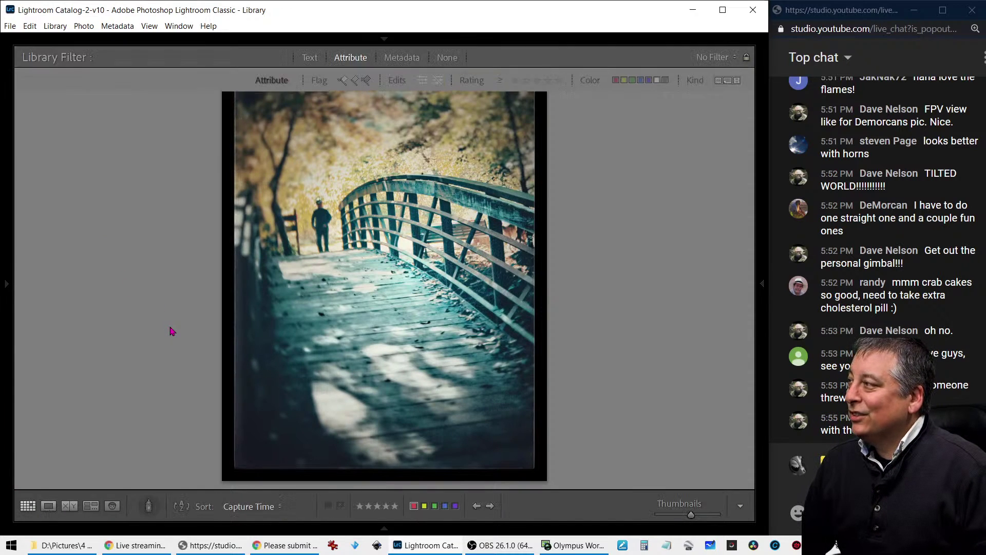
scroll(217, 371, up, 2)
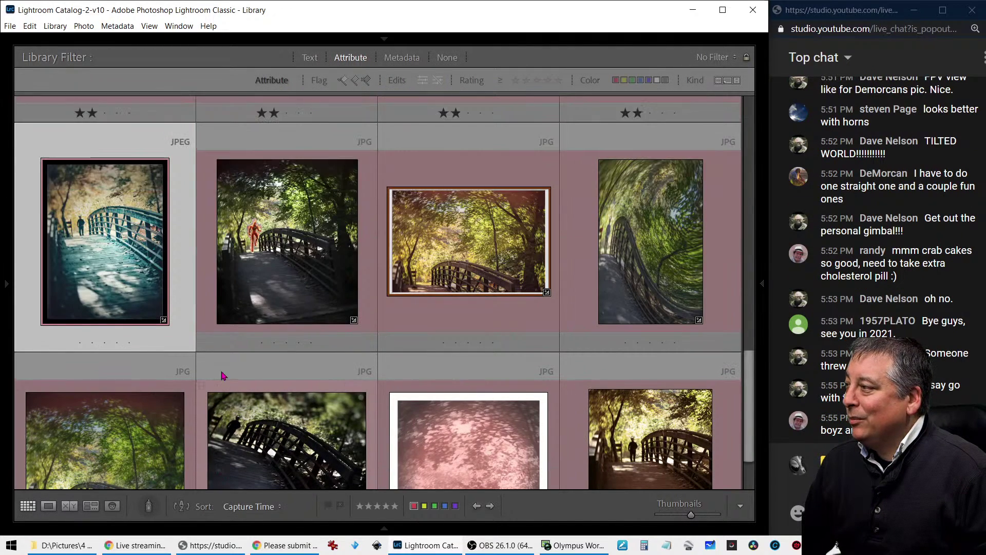
double_click(450, 236)
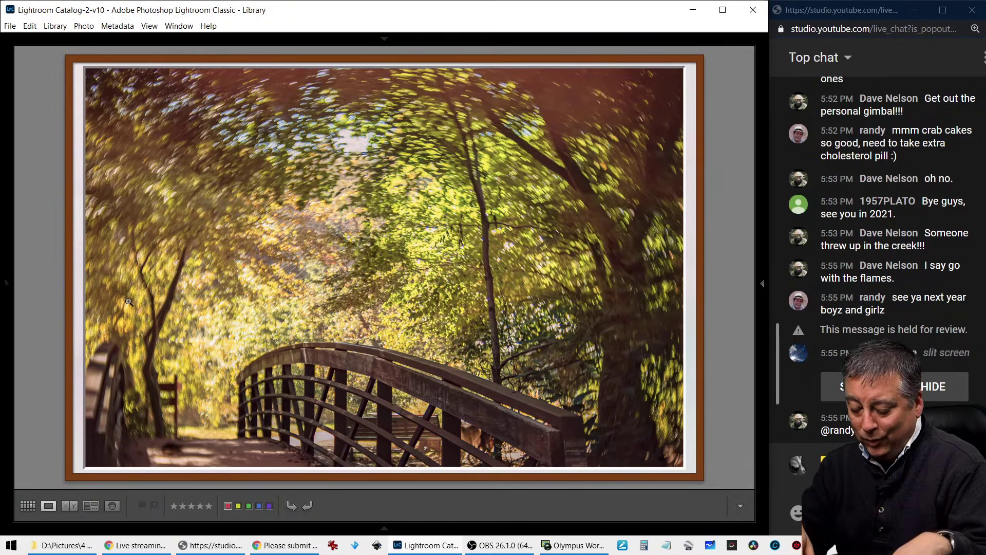
key(g)
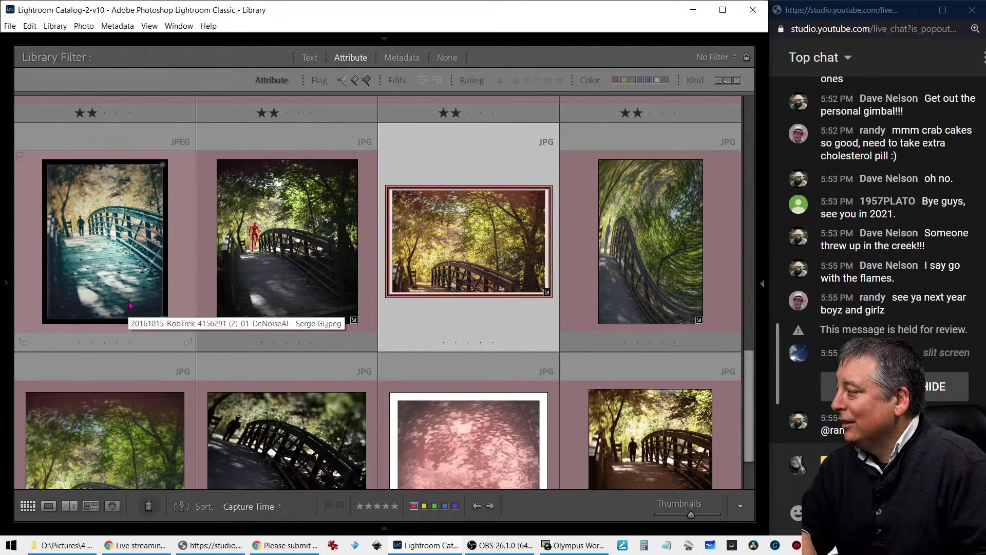
Go back through the earlier edits in the grid to the blue-and-yellow bridge edit
key(Left)
key(Left)
key(Left)
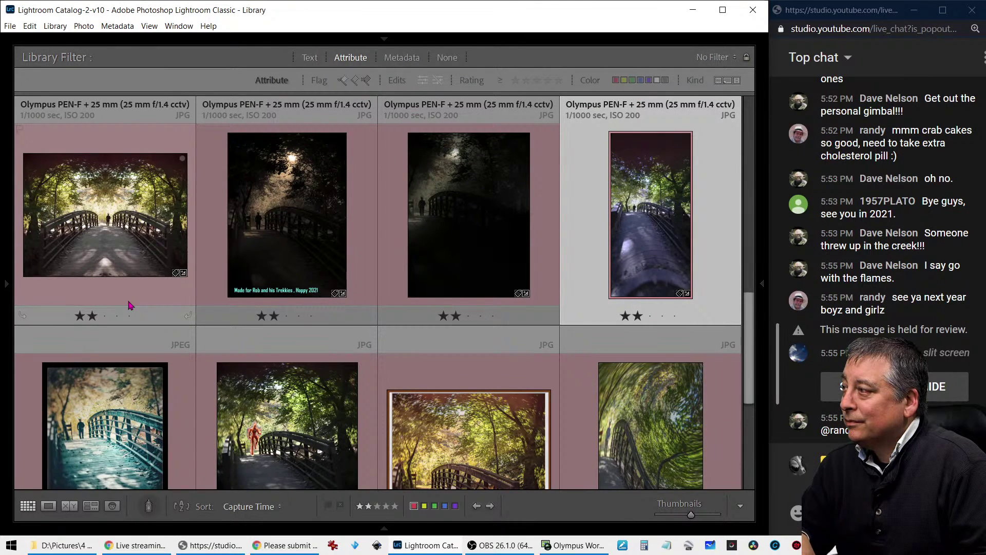
key(Right)
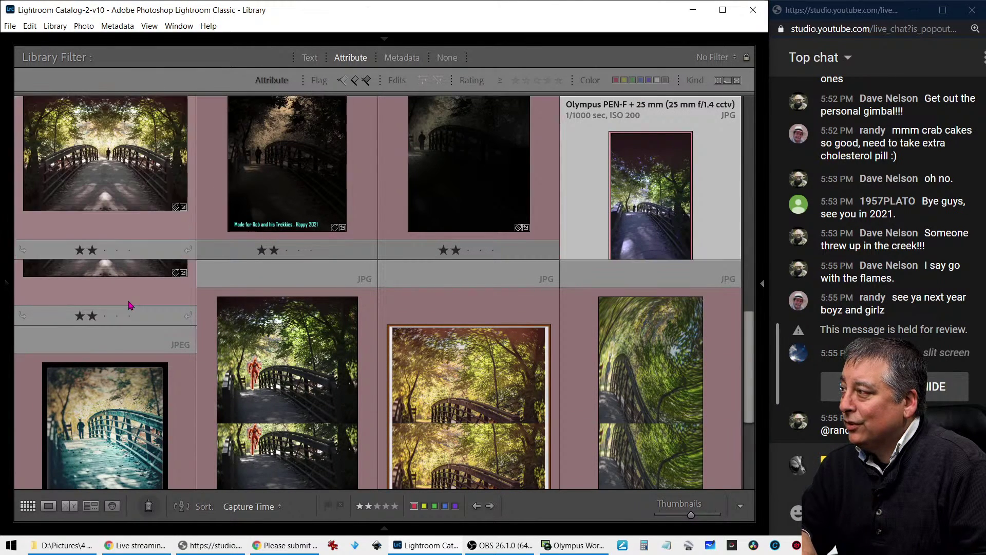
key(Up)
key(Left)
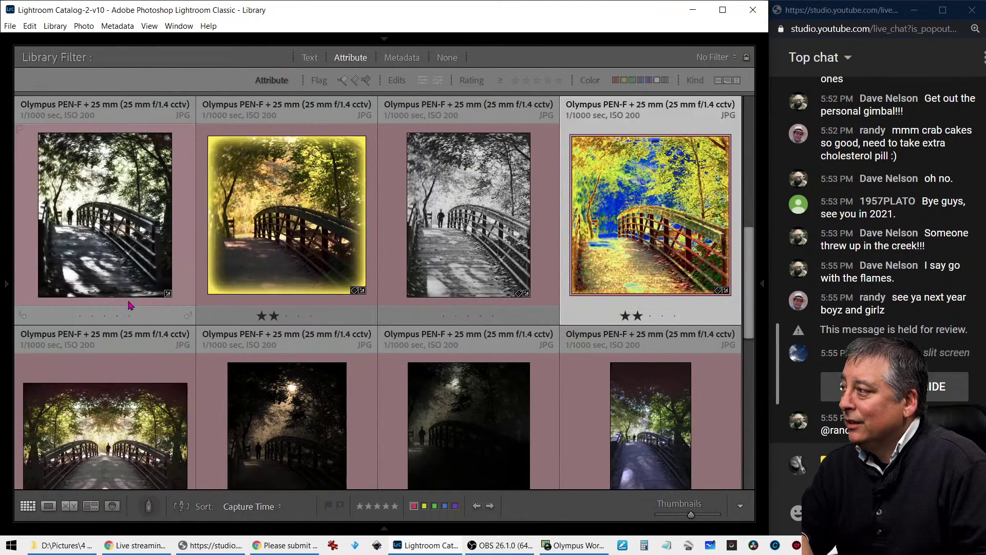
View the black-and-white bridge edit and the dark edit with the cyan caption at full size, returning to the grid after each
scroll(256, 313, down, 3)
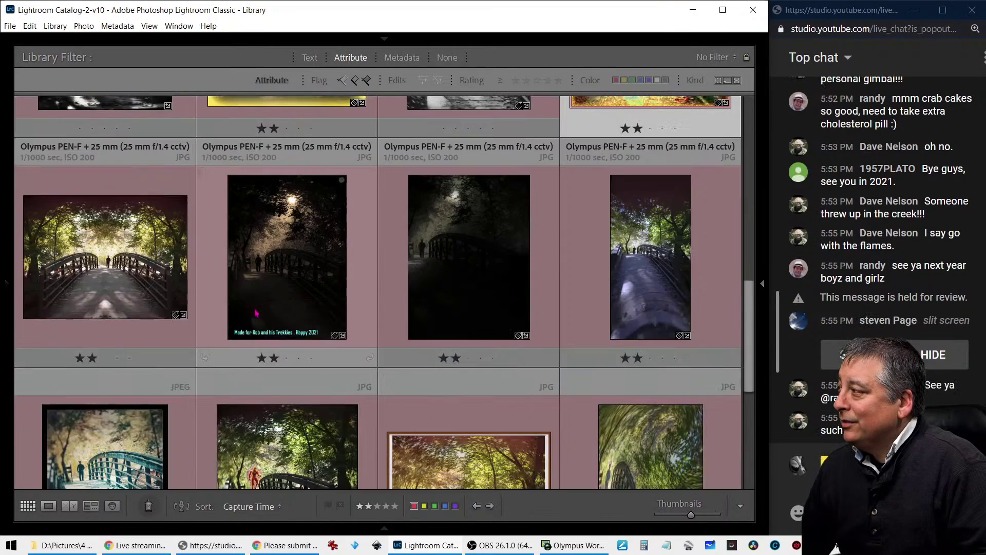
scroll(263, 307, up, 3)
double_click(444, 272)
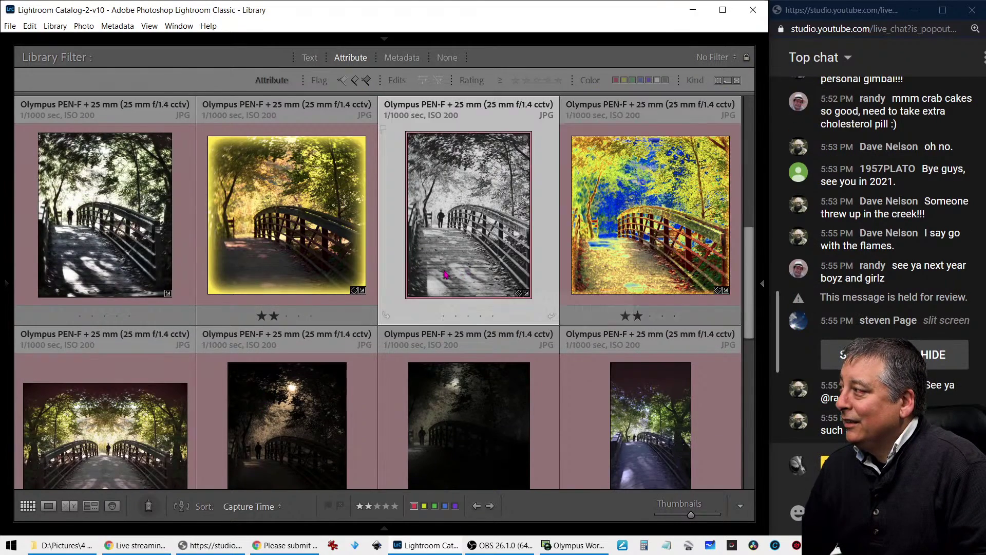
key(g)
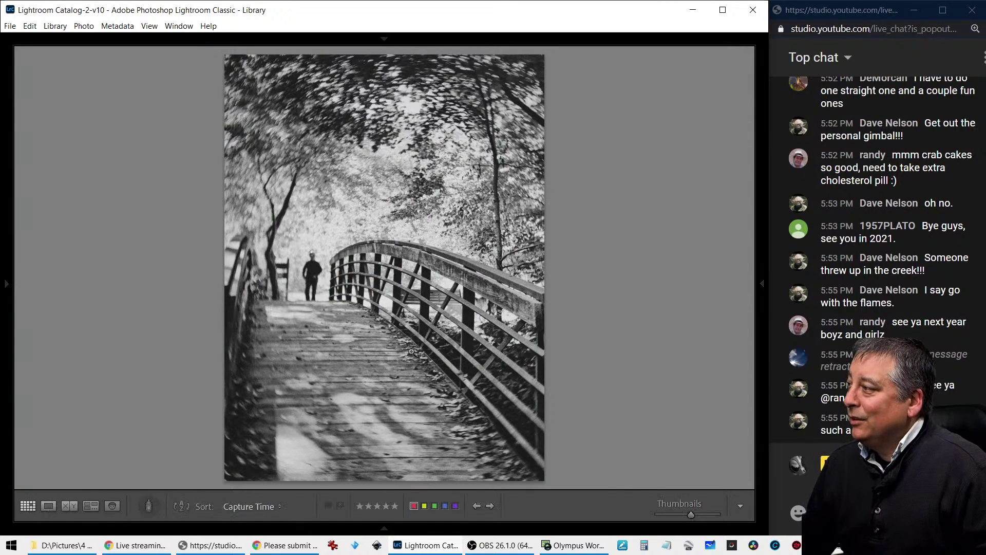
double_click(341, 390)
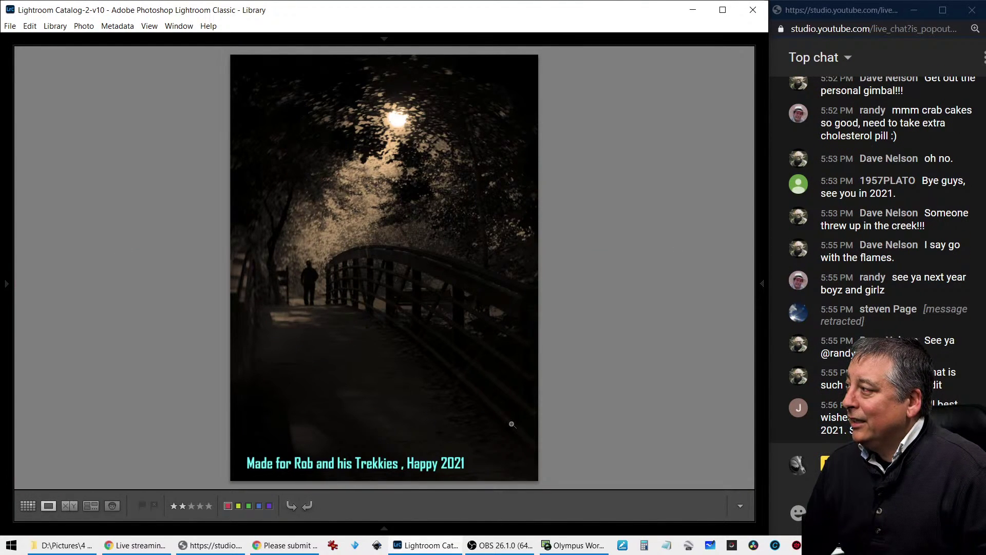
key(g)
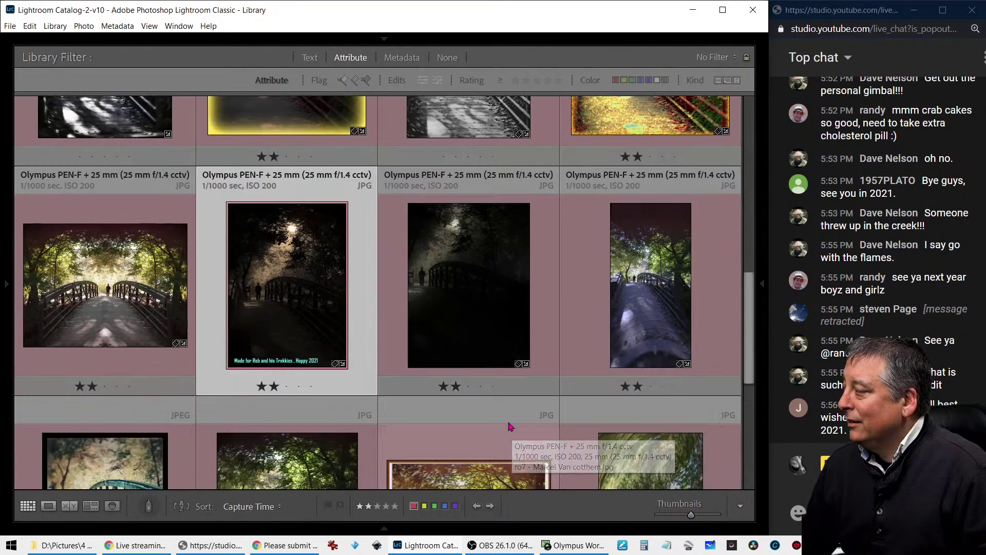
View the brown-and-white framed bridge edit and the flaming figure edit at full size, returning to the grid after each
scroll(510, 426, down, 5)
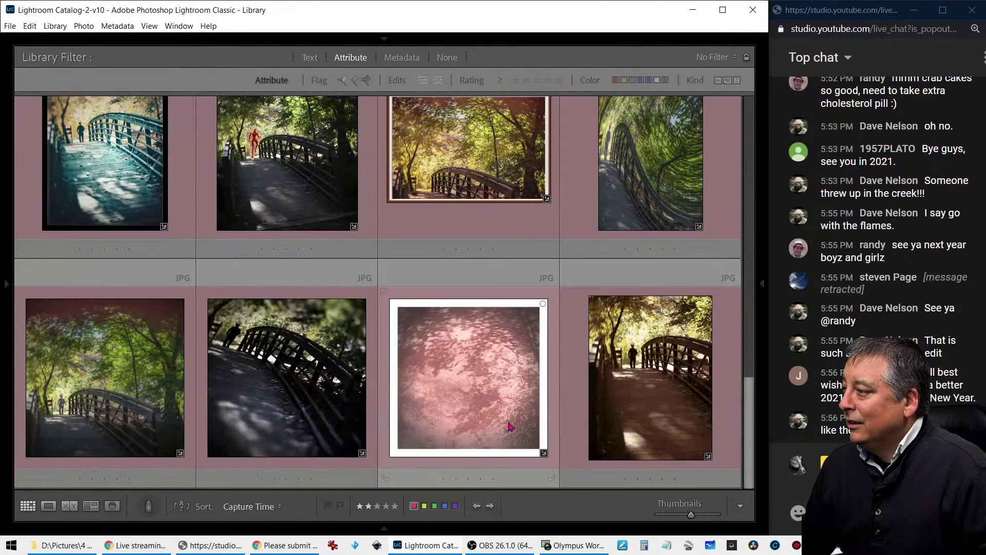
scroll(510, 426, up, 5)
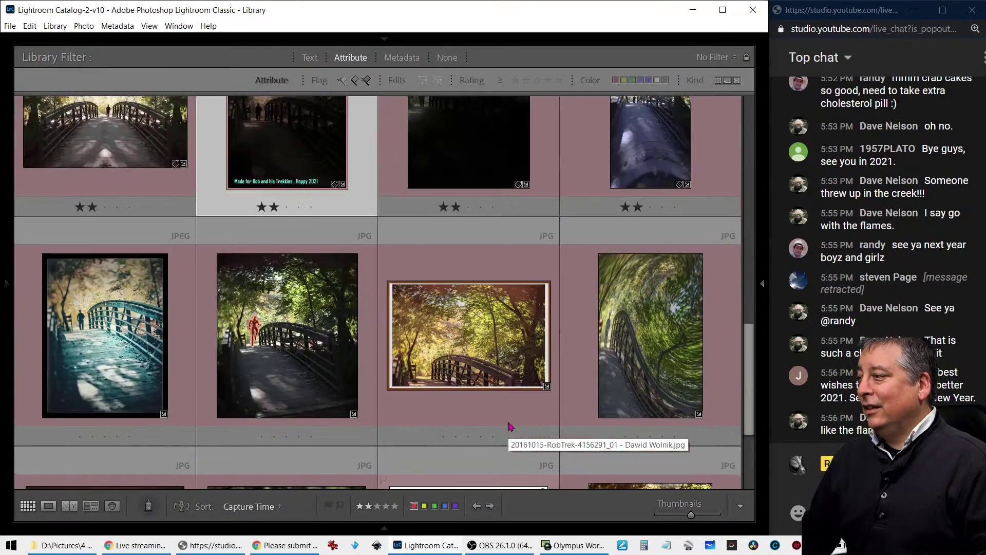
scroll(510, 426, up, 2)
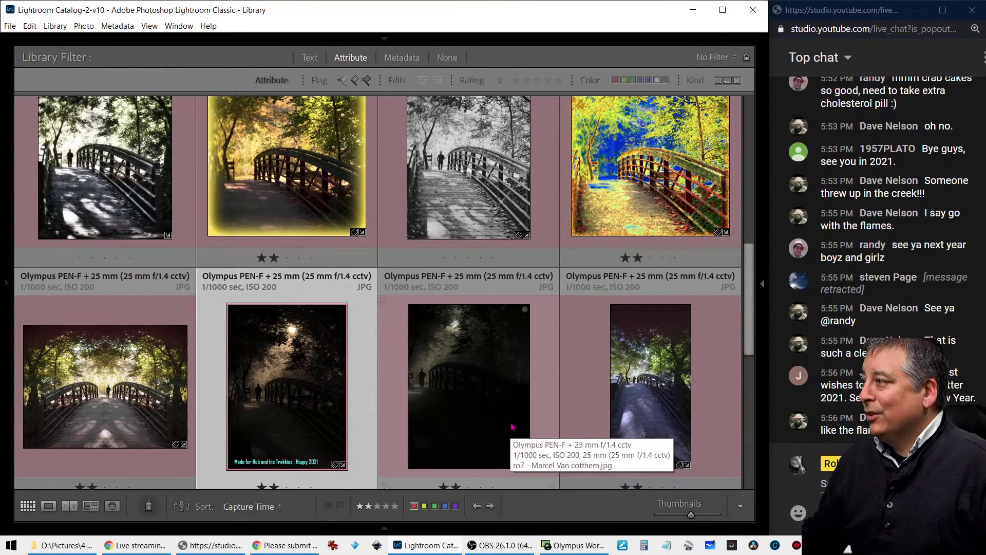
scroll(511, 426, up, 2)
scroll(512, 427, up, 2)
scroll(512, 426, down, 5)
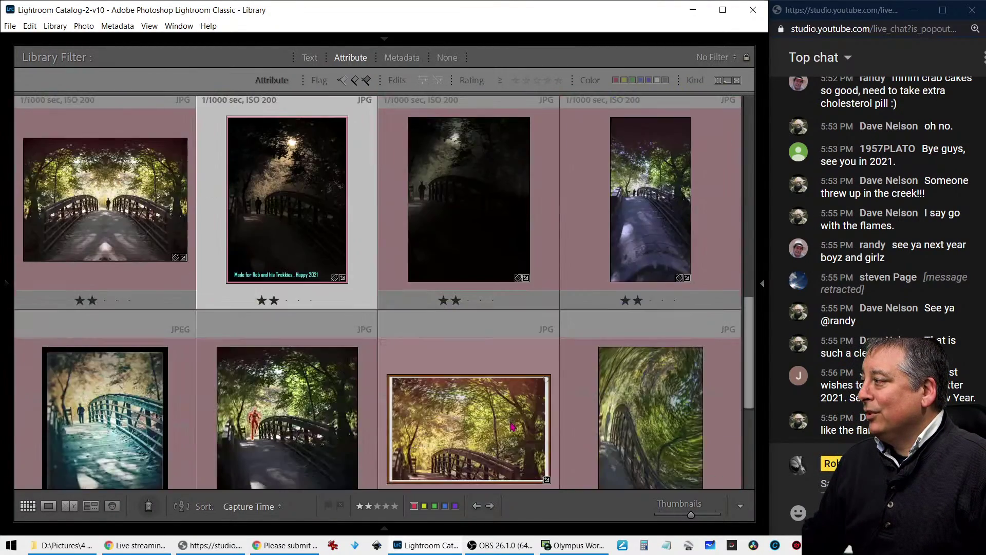
double_click(511, 426)
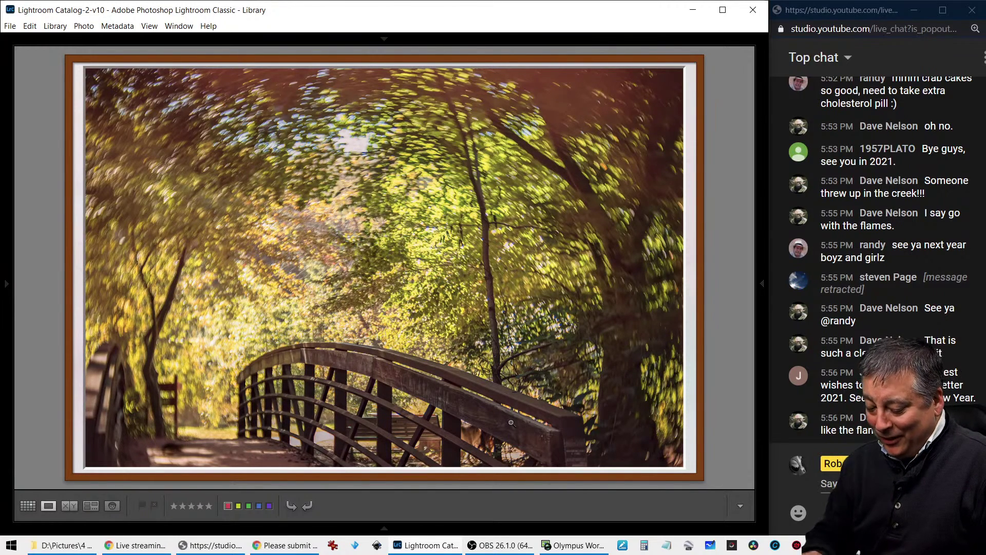
double_click(512, 422)
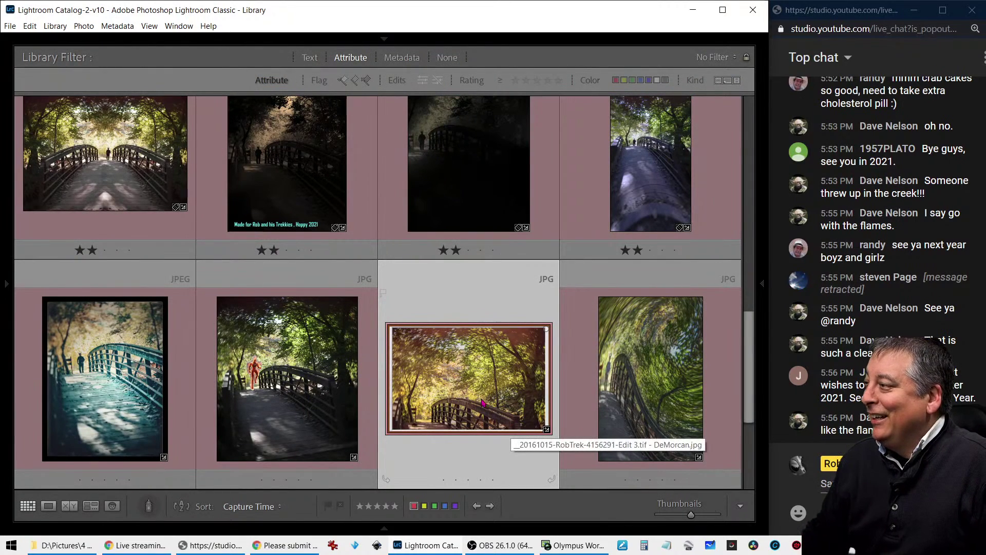
double_click(301, 384)
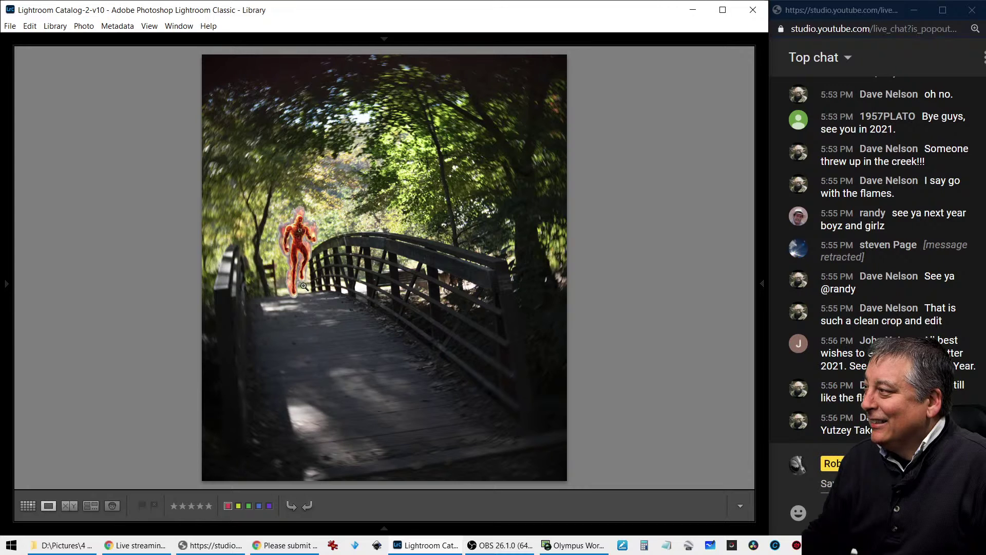
double_click(407, 379)
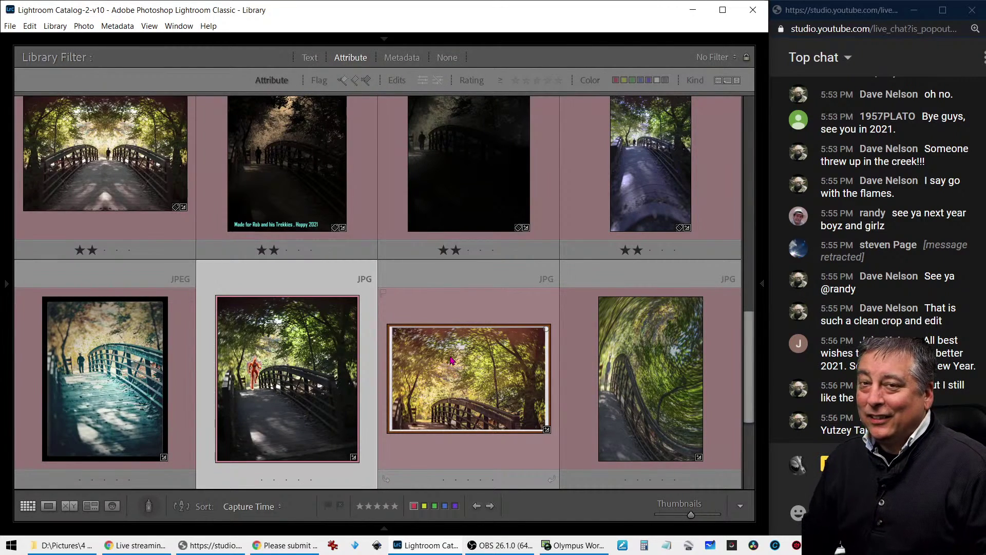